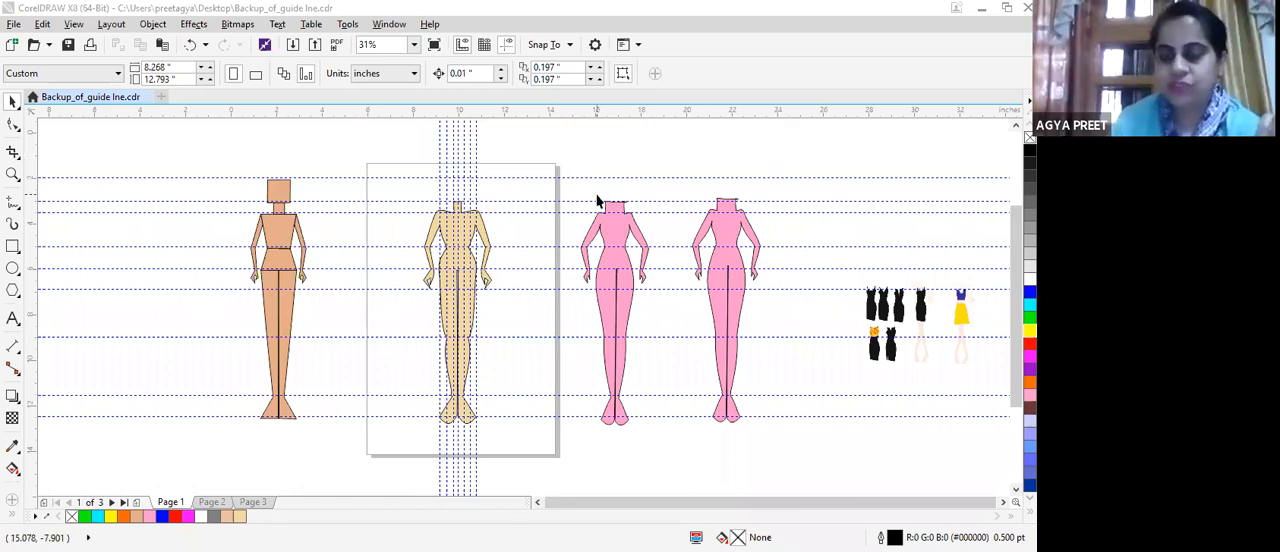
Examine the skin-toned figure from neck to feet against the guidelines and compare it with the neighbouring croquis figures.
{"action": "scroll", "coordinate": [597, 205], "scroll_direction": "up", "scroll_amount": 3}
{"action": "scroll", "coordinate": [424, 285], "scroll_direction": "down", "scroll_amount": 3}
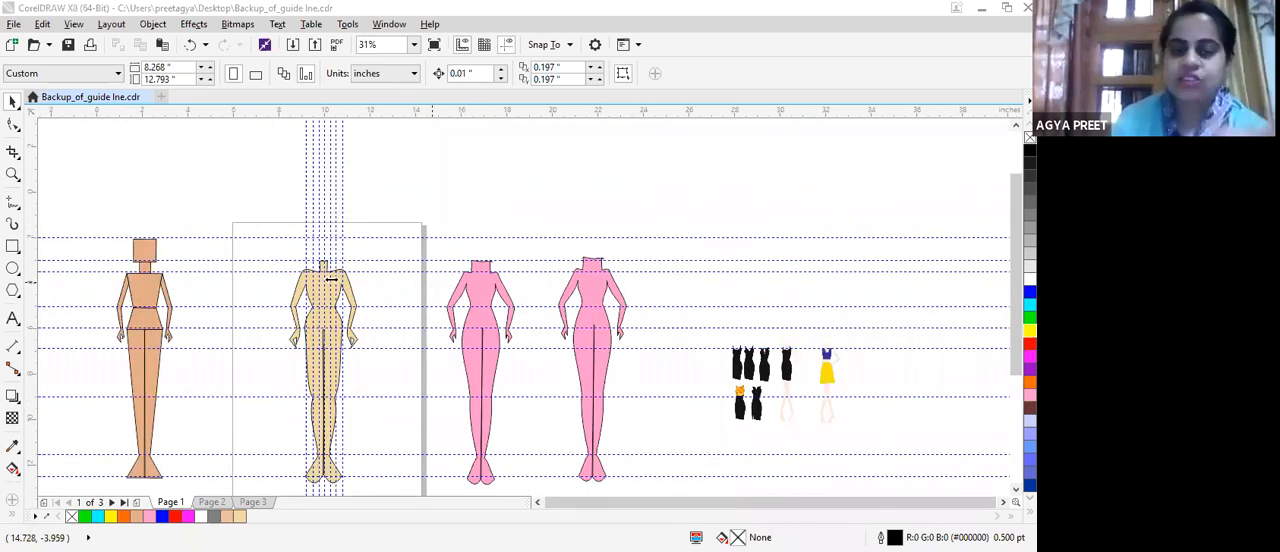
{"action": "scroll", "coordinate": [332, 278], "scroll_direction": "up", "scroll_amount": 3}
{"action": "scroll", "coordinate": [332, 278], "scroll_direction": "up", "scroll_amount": 2}
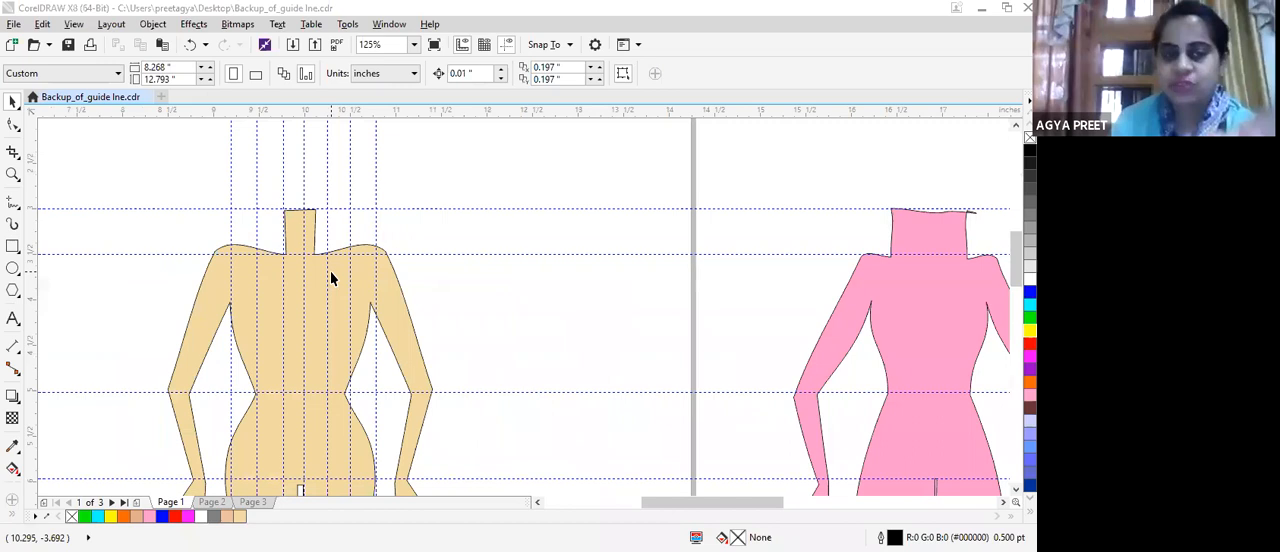
{"action": "scroll", "coordinate": [332, 268], "scroll_direction": "down", "scroll_amount": 2}
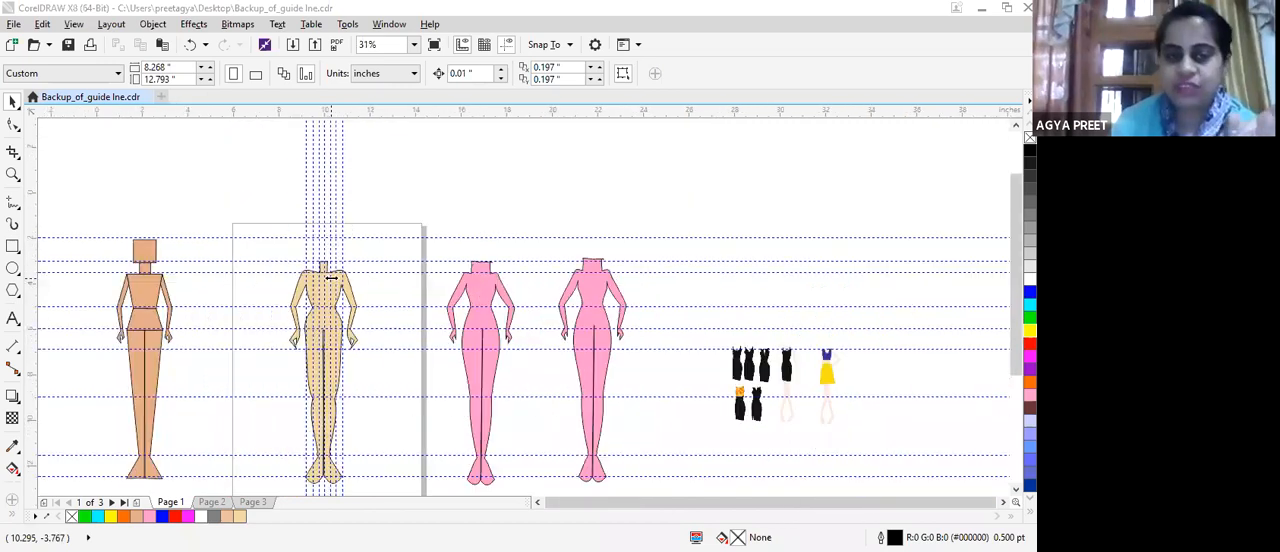
{"action": "scroll", "coordinate": [305, 300], "scroll_direction": "up", "scroll_amount": 2}
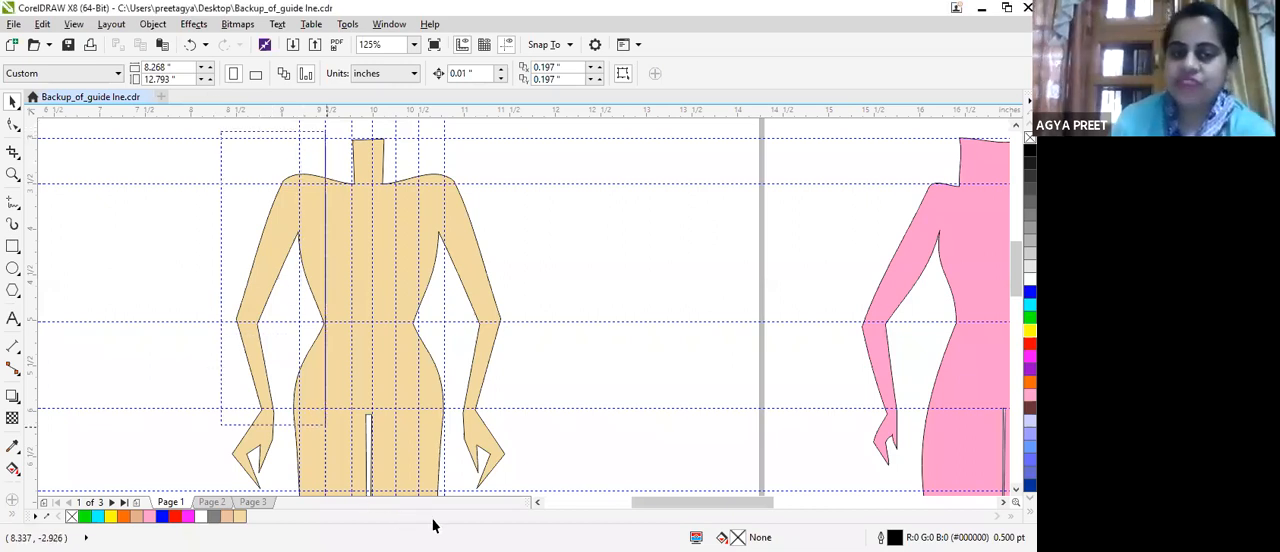
{"action": "scroll", "coordinate": [476, 505], "scroll_direction": "down", "scroll_amount": 3}
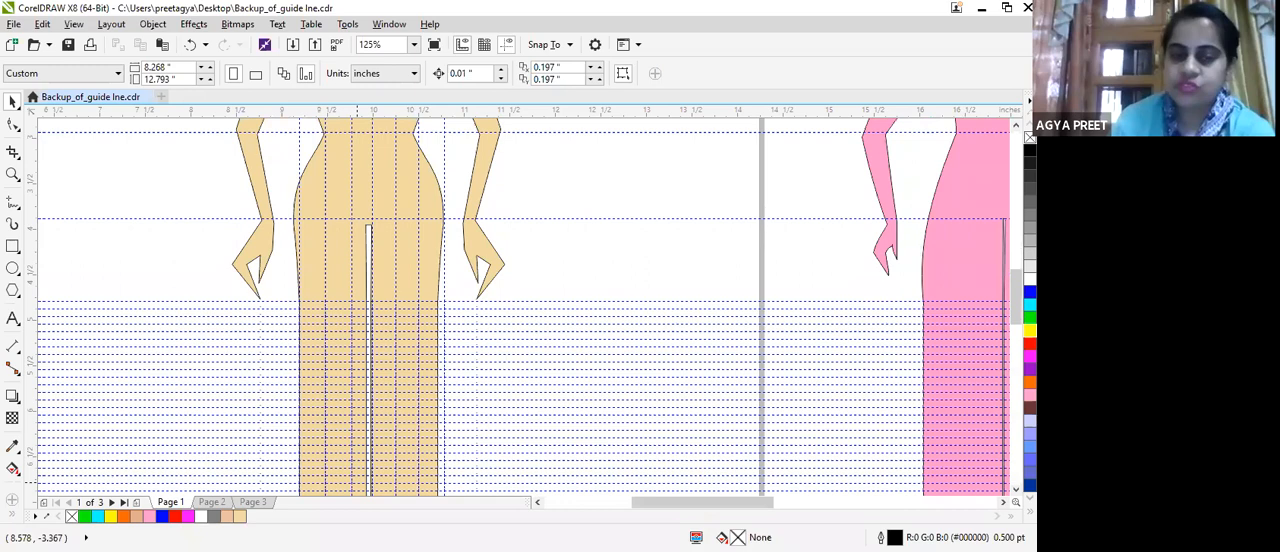
{"action": "scroll", "coordinate": [415, 490], "scroll_direction": "down", "scroll_amount": 10}
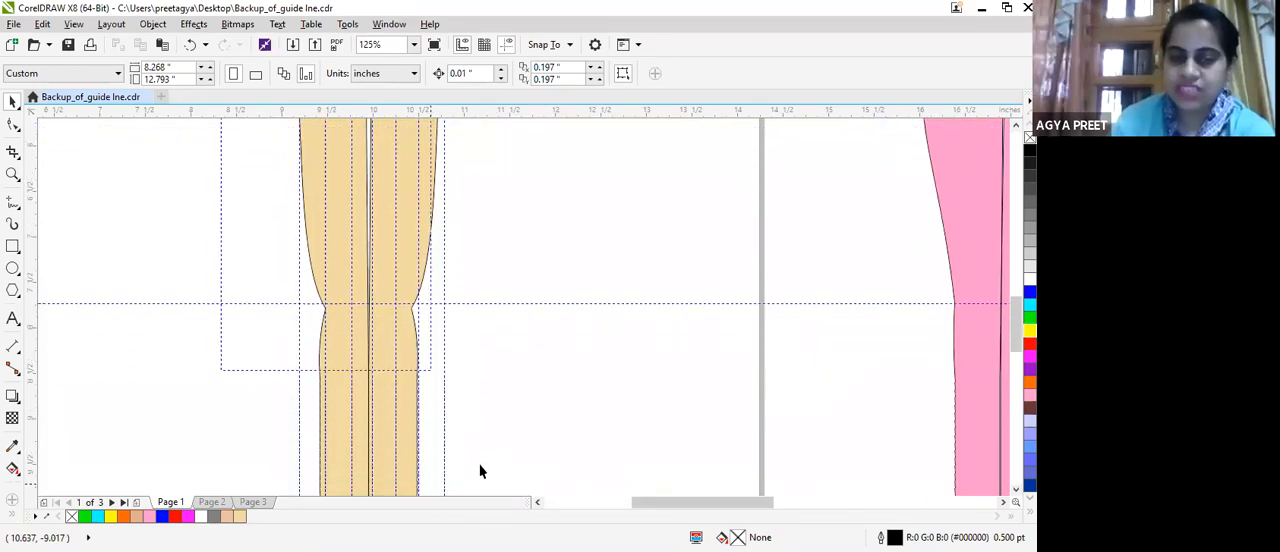
{"action": "scroll", "coordinate": [460, 440], "scroll_direction": "down", "scroll_amount": 5}
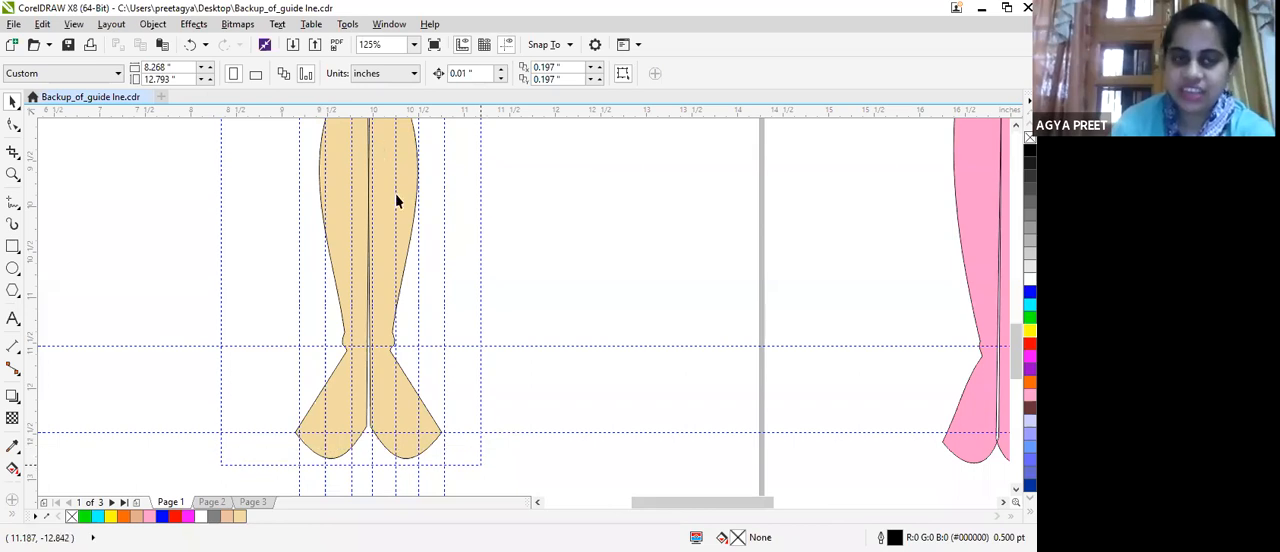
{"action": "scroll", "coordinate": [380, 114], "scroll_direction": "up", "scroll_amount": 2}
{"action": "scroll", "coordinate": [412, 180], "scroll_direction": "down", "scroll_amount": 3}
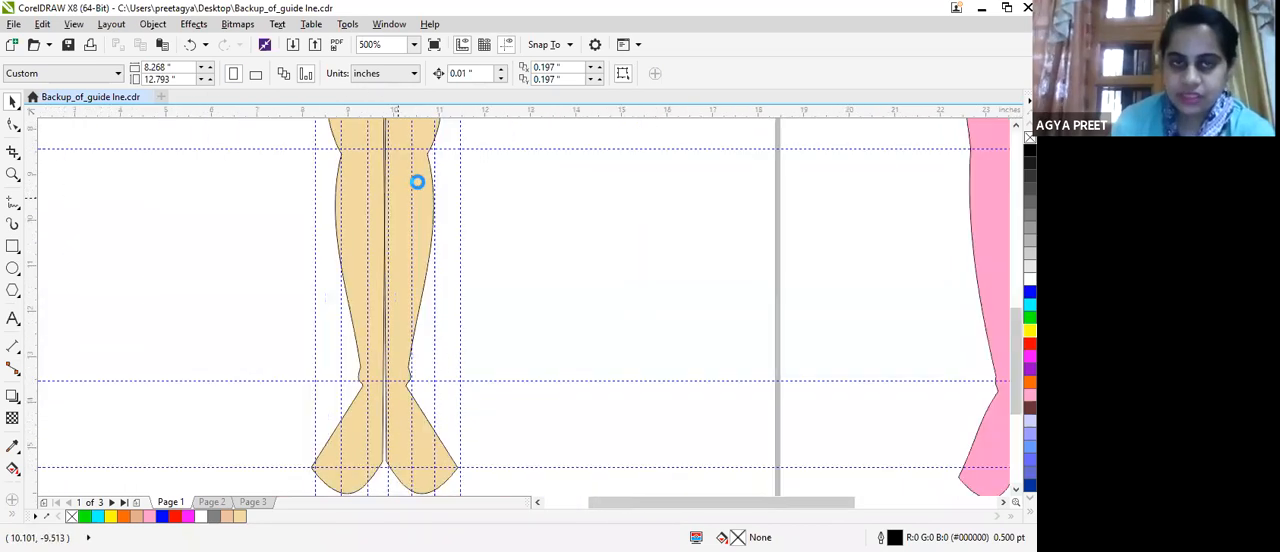
{"action": "scroll", "coordinate": [600, 208], "scroll_direction": "down", "scroll_amount": 2}
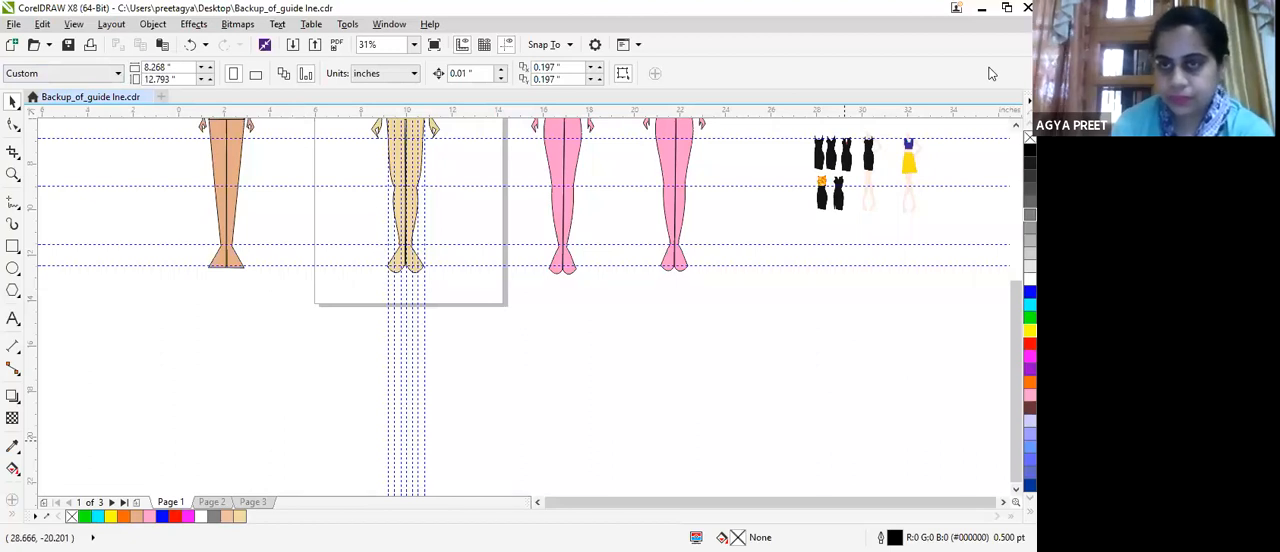
{"action": "scroll", "coordinate": [1012, 218], "scroll_direction": "up", "scroll_amount": 3}
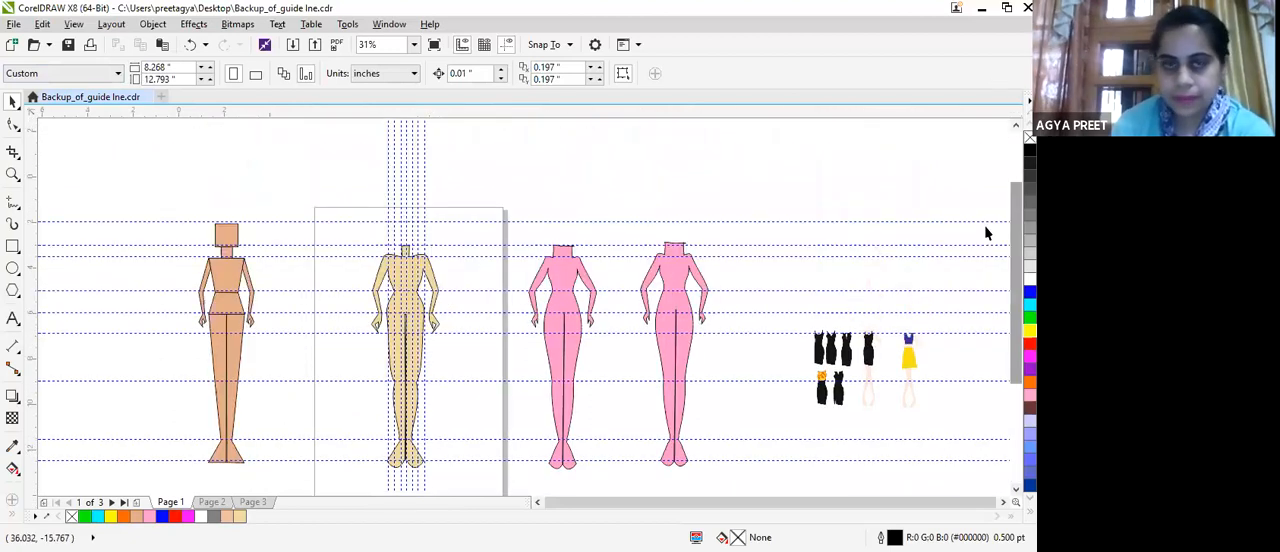
Move the skin-toned figure off the page into the empty area beyond the small dress drawings, at about X 41.3, Y -8.9 inches.
{"action": "scroll", "coordinate": [380, 283], "scroll_direction": "up", "scroll_amount": 3}
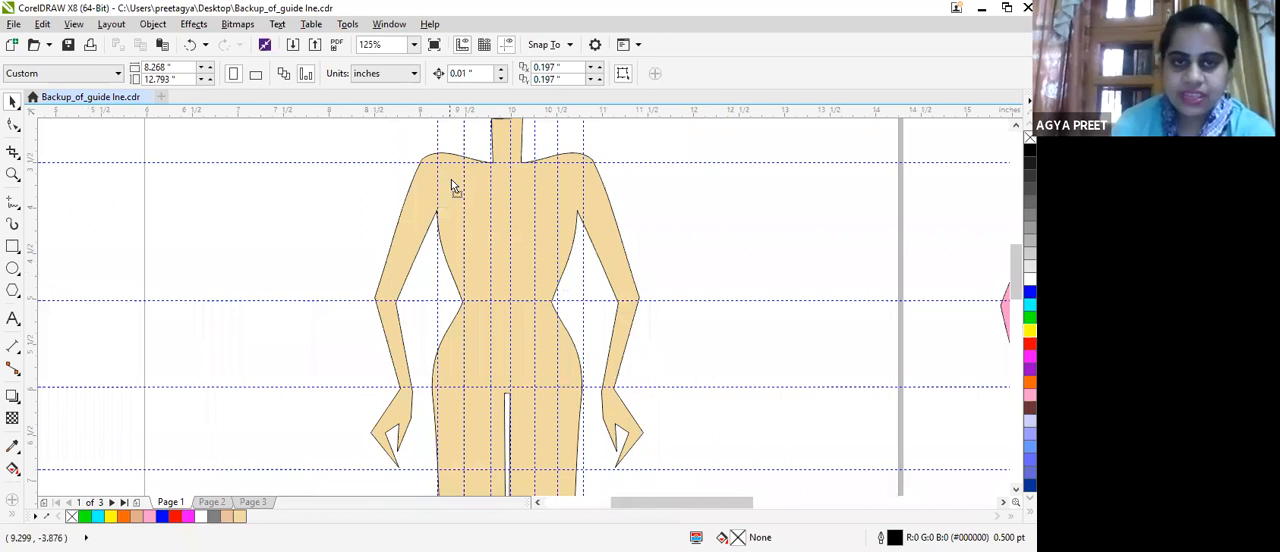
{"action": "left_click", "coordinate": [466, 180]}
{"action": "scroll", "coordinate": [468, 200], "scroll_direction": "down", "scroll_amount": 5}
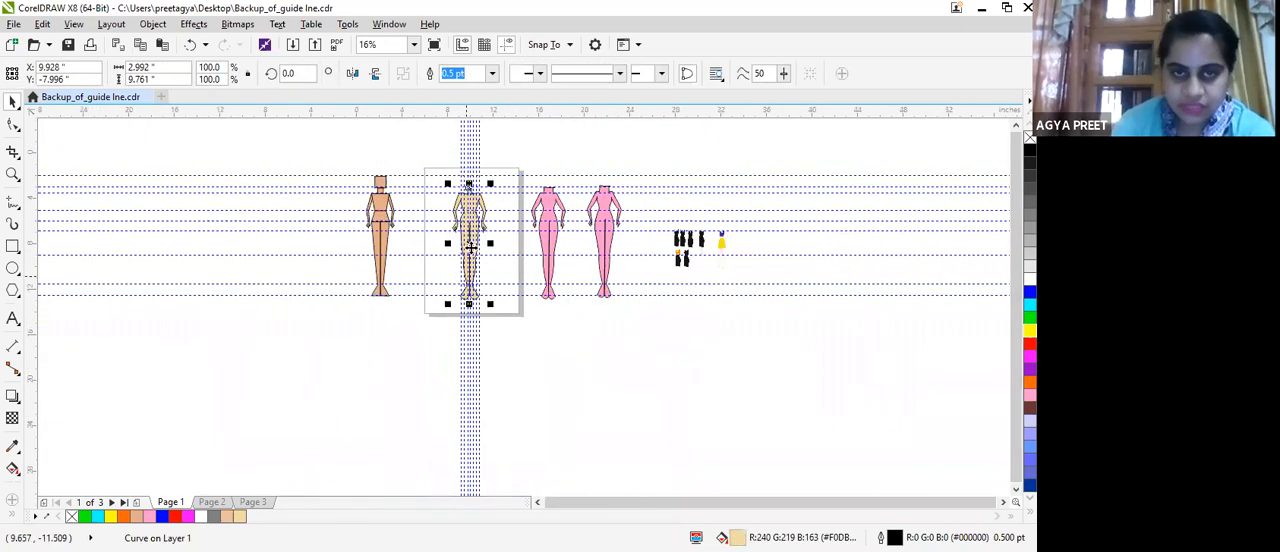
{"action": "left_click_drag", "start_coordinate": [471, 243], "coordinate": [829, 257]}
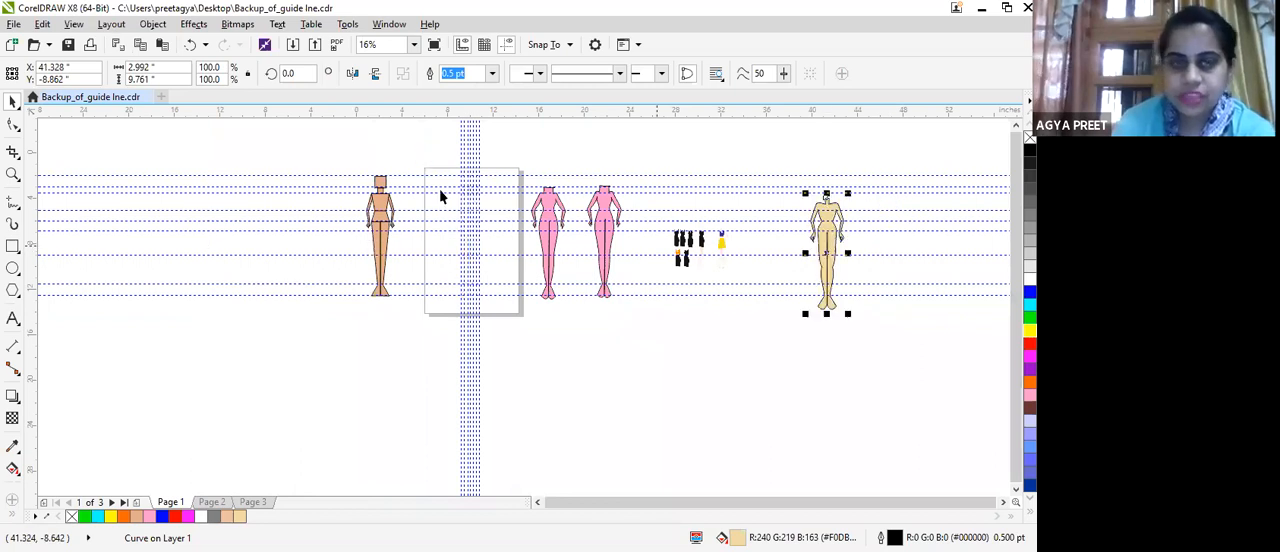
{"action": "scroll", "coordinate": [490, 270], "scroll_direction": "up", "scroll_amount": 2}
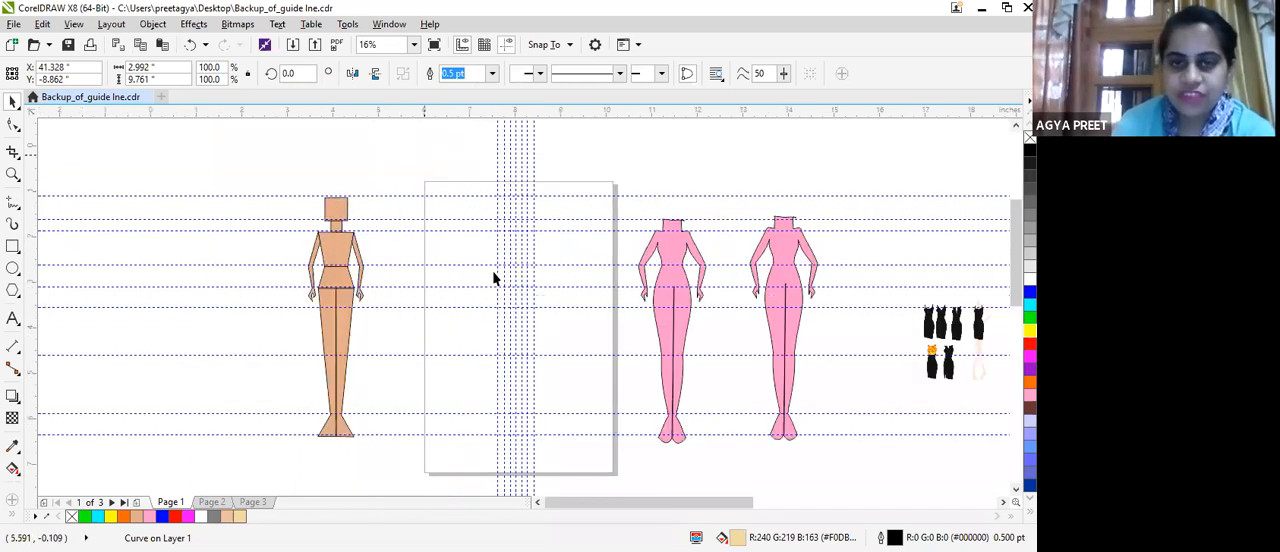
{"action": "scroll", "coordinate": [493, 278], "scroll_direction": "up", "scroll_amount": 2}
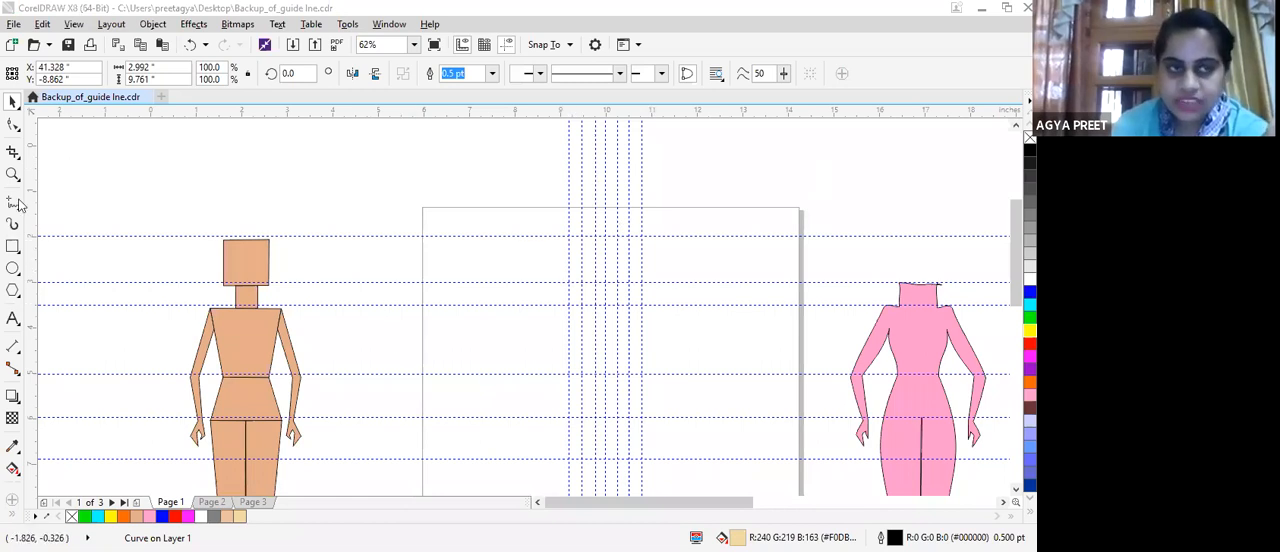
{"action": "left_click", "coordinate": [596, 293]}
{"action": "left_click", "coordinate": [599, 316]}
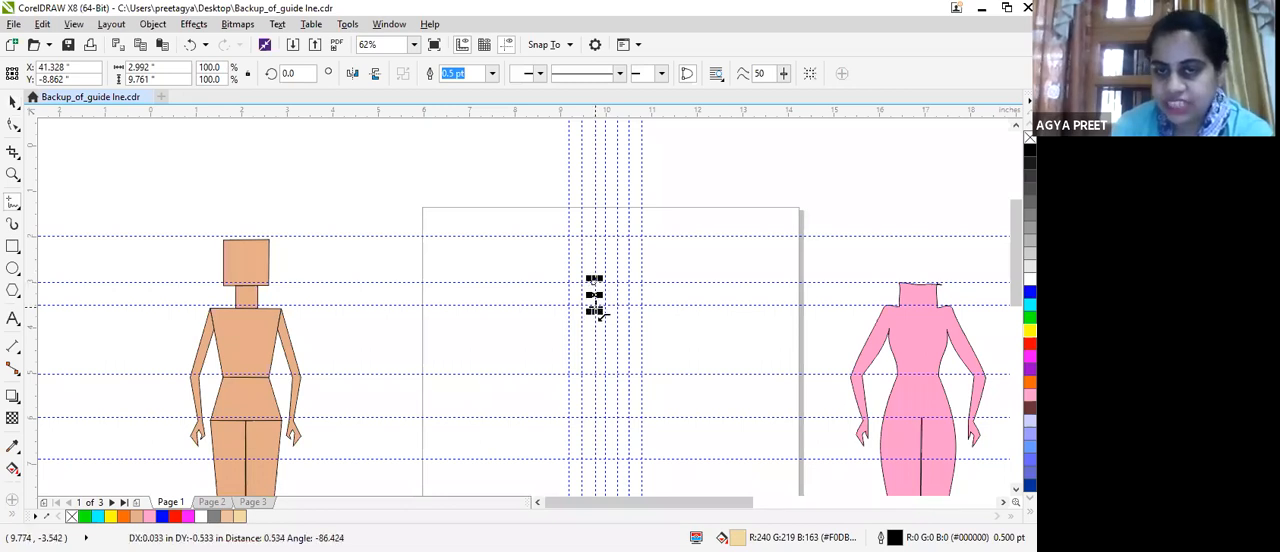
{"action": "left_click", "coordinate": [596, 307]}
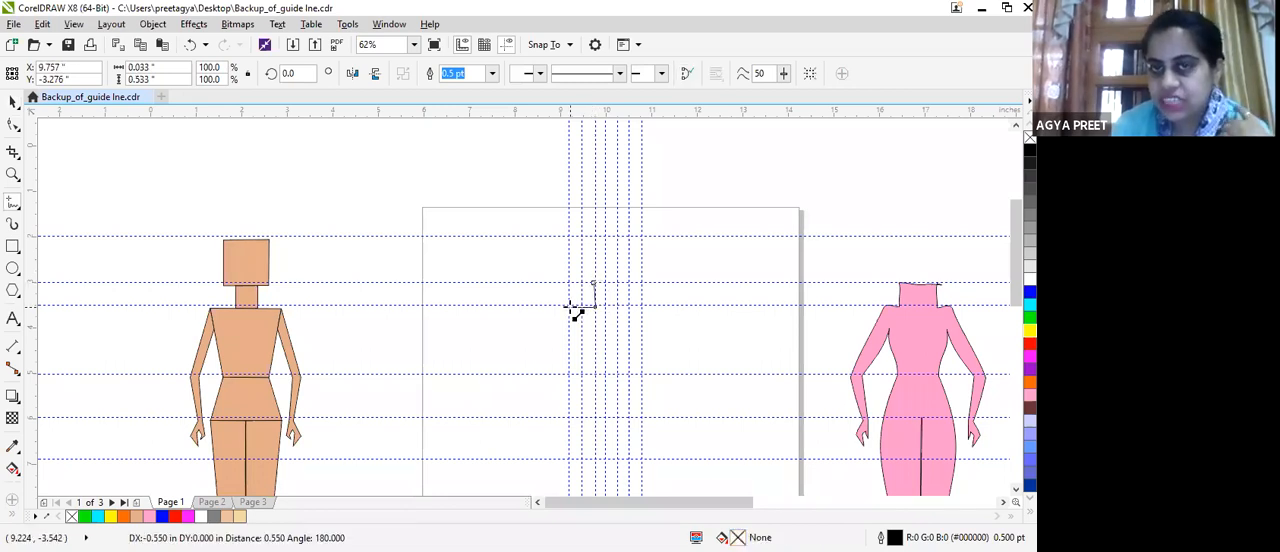
{"action": "left_click", "coordinate": [570, 307]}
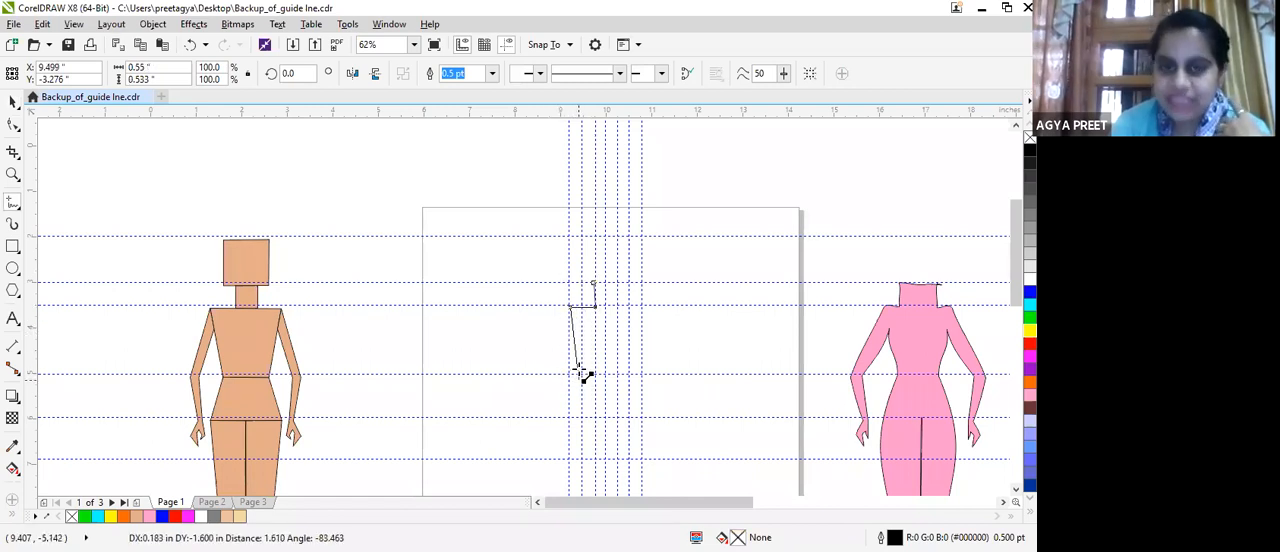
{"action": "left_click", "coordinate": [581, 378]}
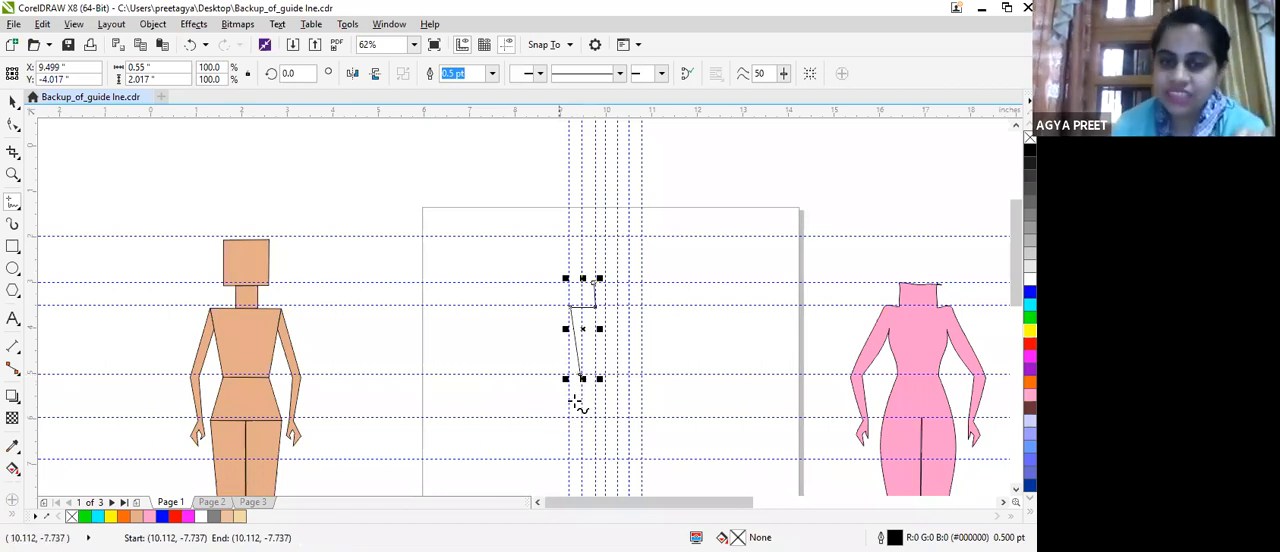
{"action": "scroll", "coordinate": [590, 380], "scroll_direction": "up", "scroll_amount": 4}
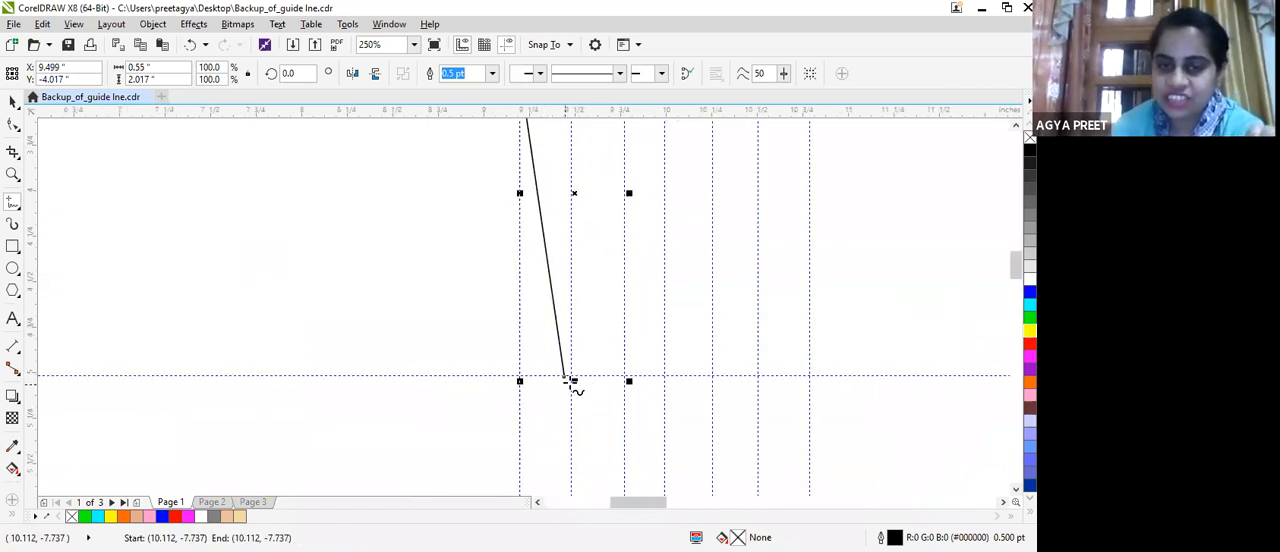
{"action": "left_click", "coordinate": [564, 380]}
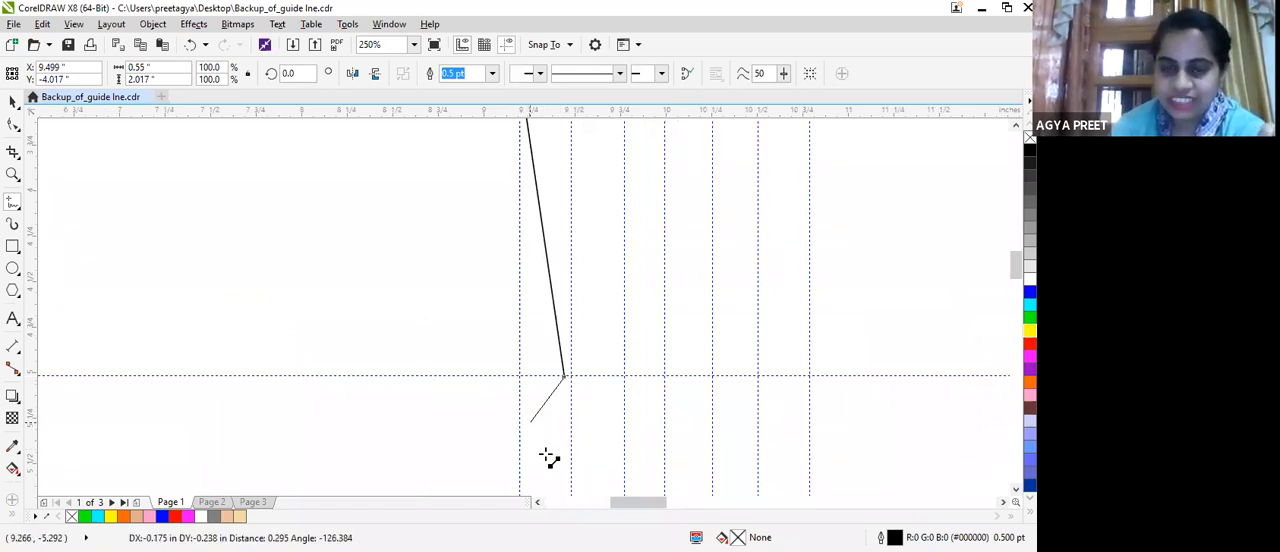
{"action": "left_click", "coordinate": [567, 380]}
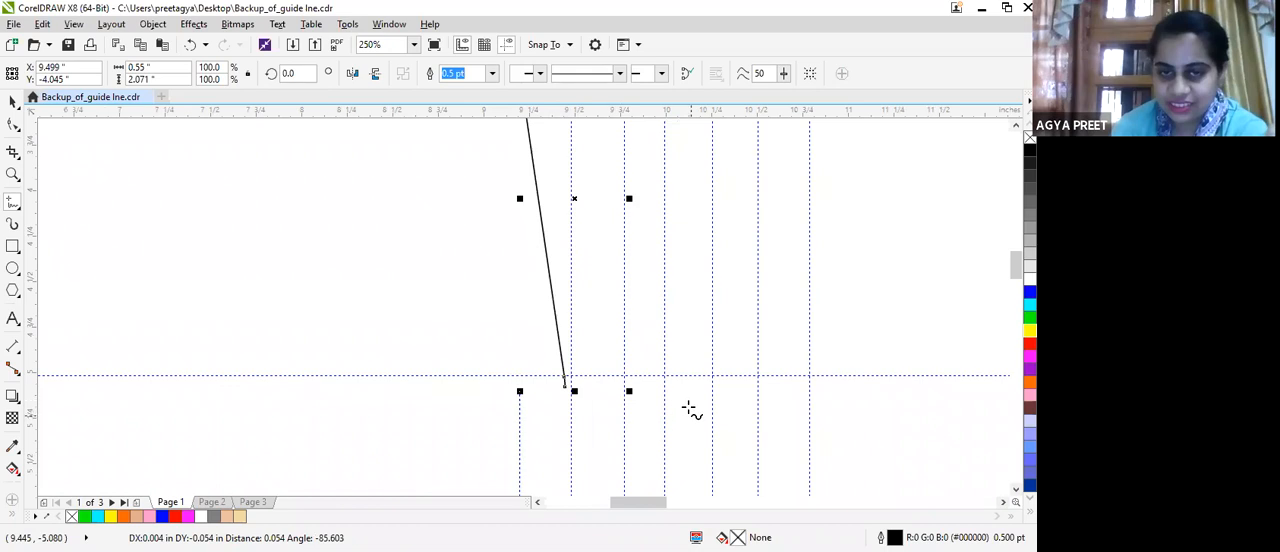
{"action": "key", "text": "Delete"}
Draw the left half of the torso with straight Freehand segments along the guidelines, from neck through shoulder and waist to hip, about 0.58 by 2.99 inches.
{"action": "scroll", "coordinate": [665, 385], "scroll_direction": "down", "scroll_amount": 3}
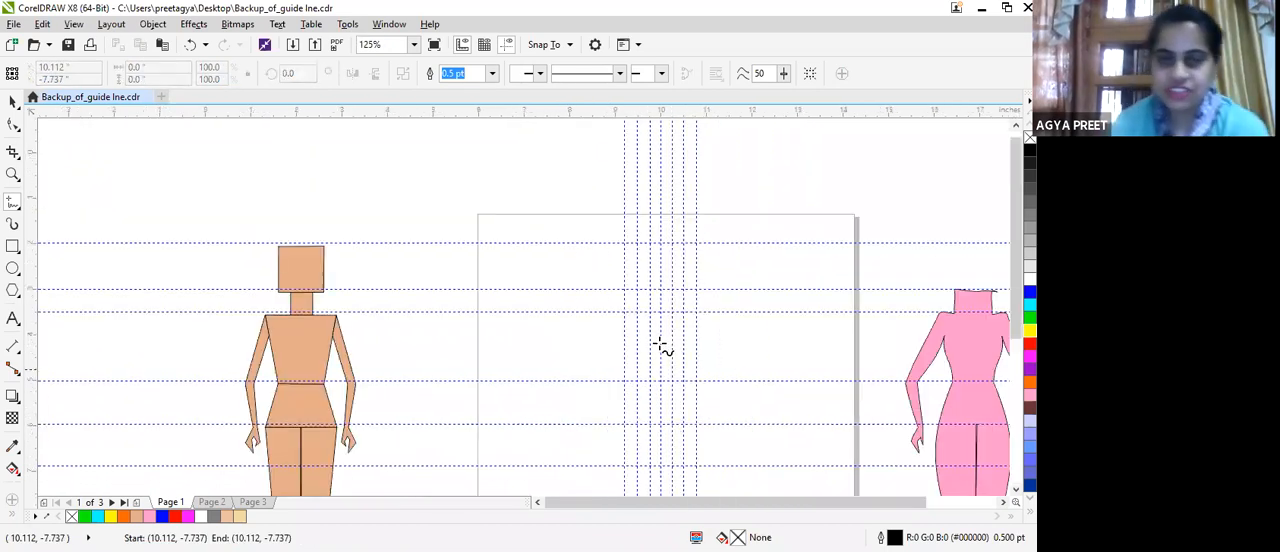
{"action": "scroll", "coordinate": [660, 352], "scroll_direction": "down", "scroll_amount": 3}
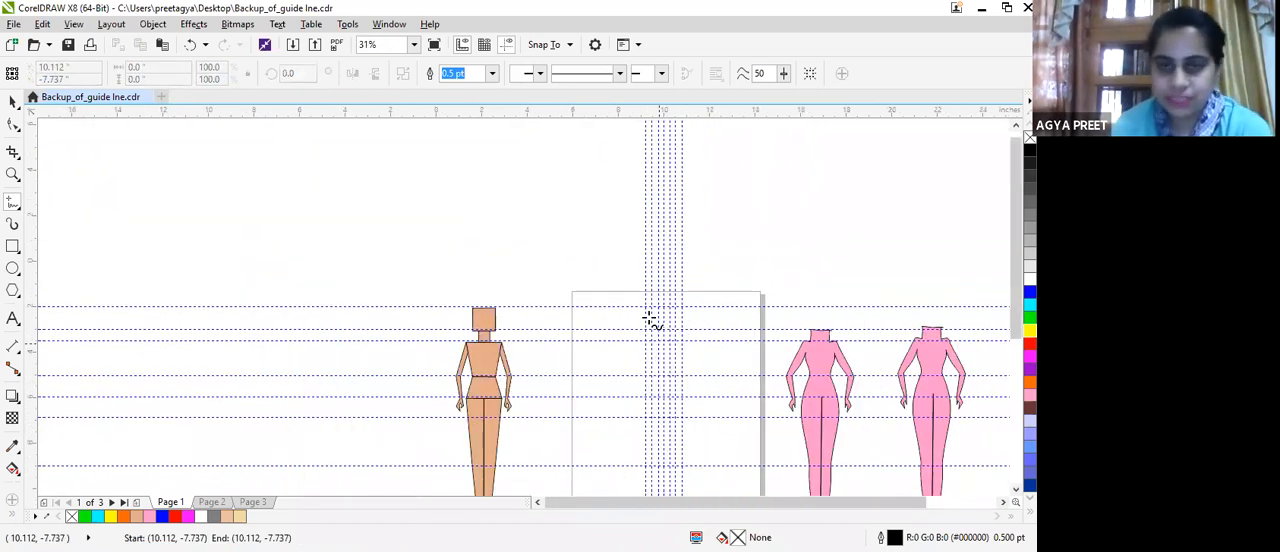
{"action": "scroll", "coordinate": [632, 258], "scroll_direction": "up", "scroll_amount": 3}
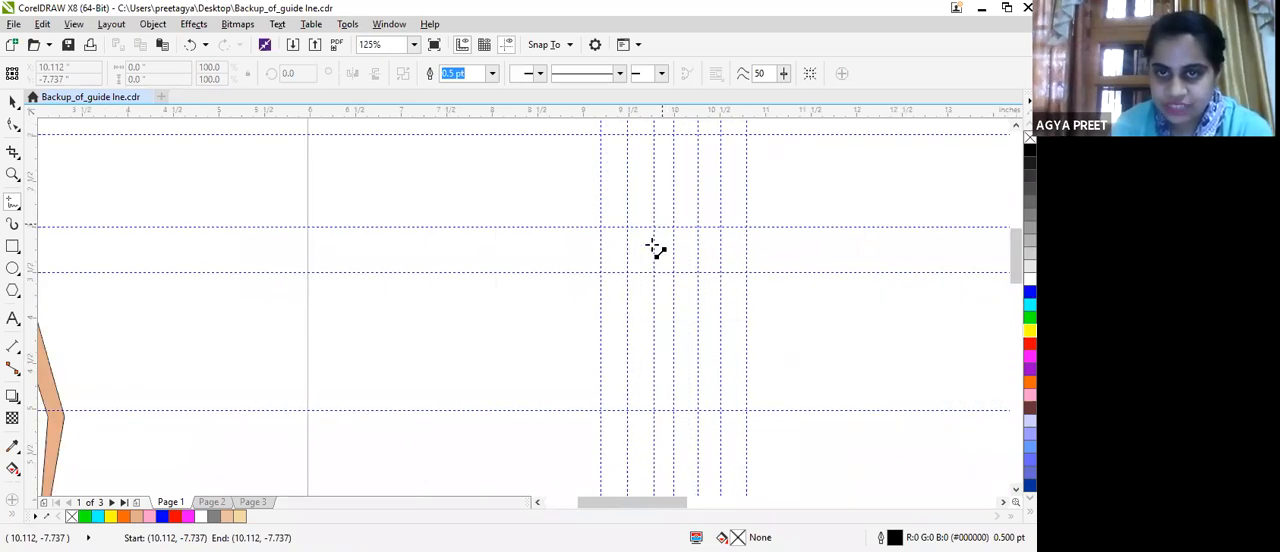
{"action": "mouse_move", "coordinate": [652, 227]}
{"action": "left_mouse_down"}
{"action": "mouse_move", "coordinate": [652, 273]}
{"action": "mouse_move", "coordinate": [601, 275]}
{"action": "mouse_move", "coordinate": [634, 394]}
{"action": "mouse_move", "coordinate": [617, 480]}
{"action": "mouse_move", "coordinate": [580, 443]}
{"action": "mouse_move", "coordinate": [609, 480]}
{"action": "left_mouse_up"}
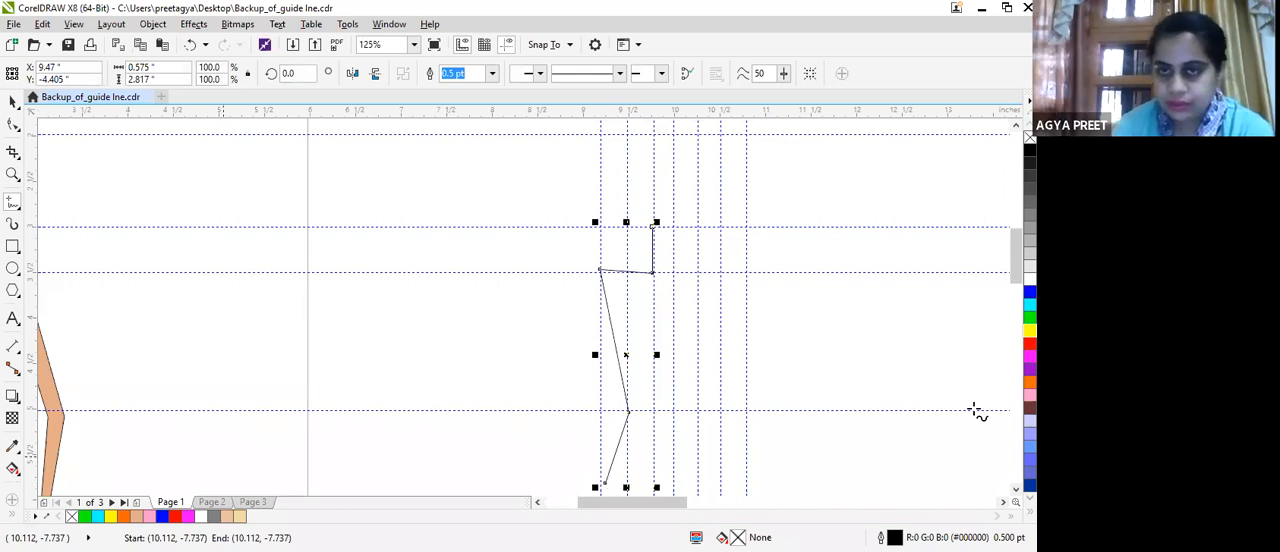
{"action": "scroll", "coordinate": [1007, 276], "scroll_direction": "down", "scroll_amount": 5}
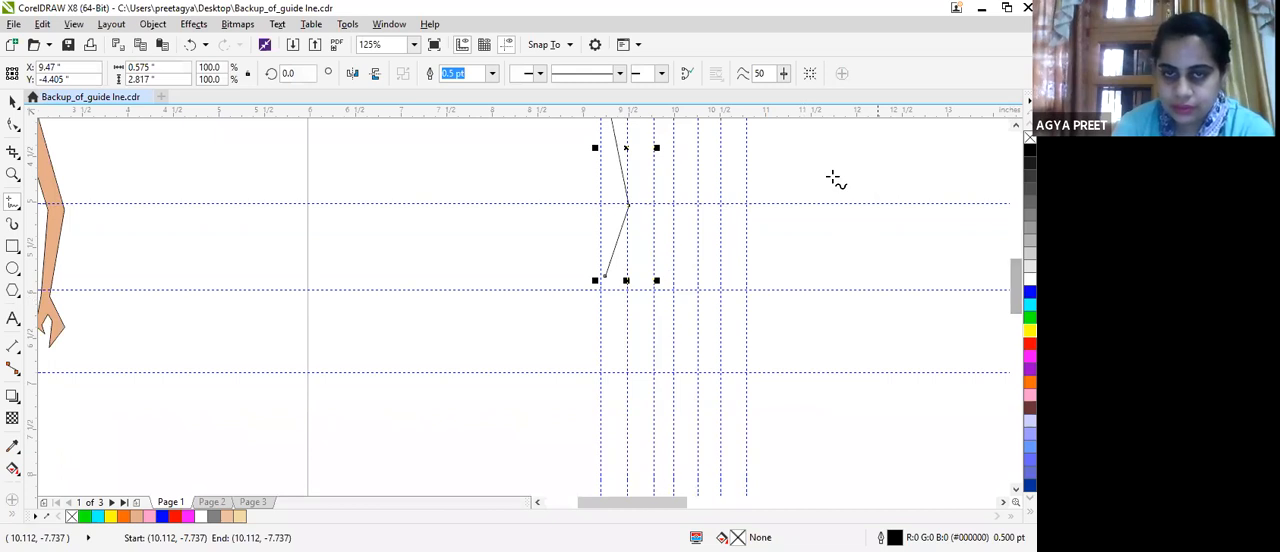
{"action": "left_click", "coordinate": [603, 281]}
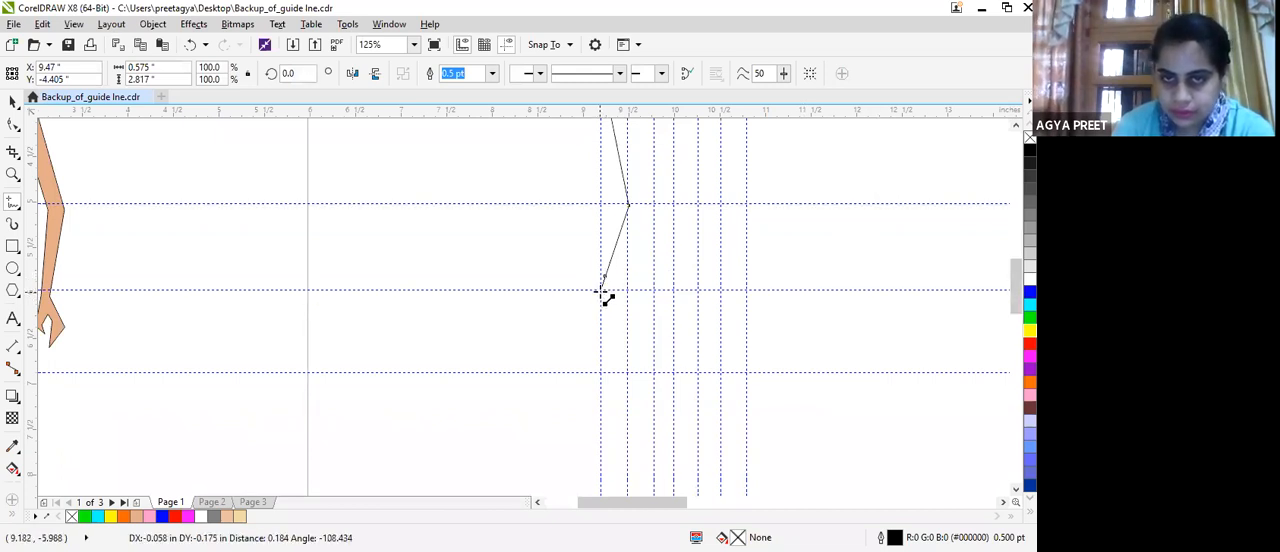
{"action": "double_click", "coordinate": [601, 292]}
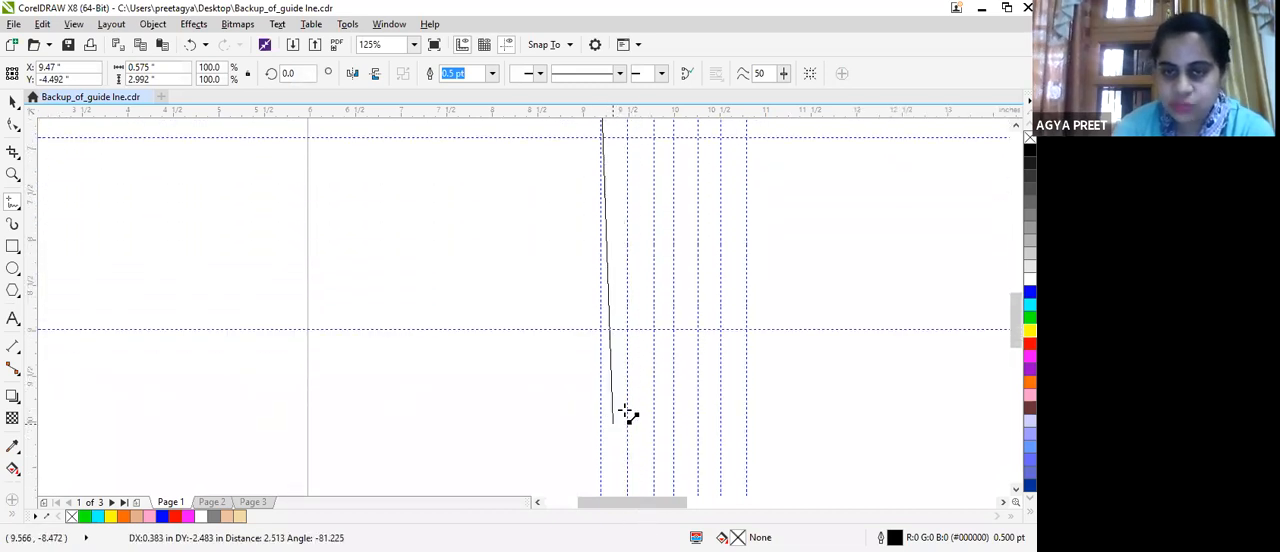
Continue the outline from hip through knee and ankle, across the foot and up the centre guideline to hip level, about 0.83 by 9.5 inches overall.
{"action": "left_click", "coordinate": [628, 331]}
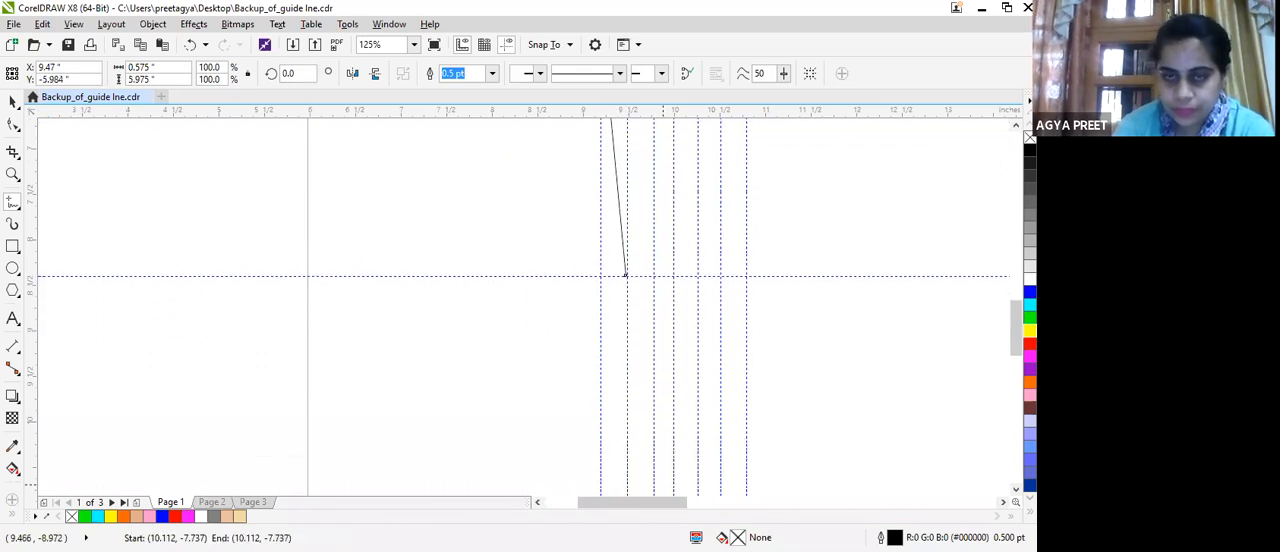
{"action": "left_click", "coordinate": [625, 273]}
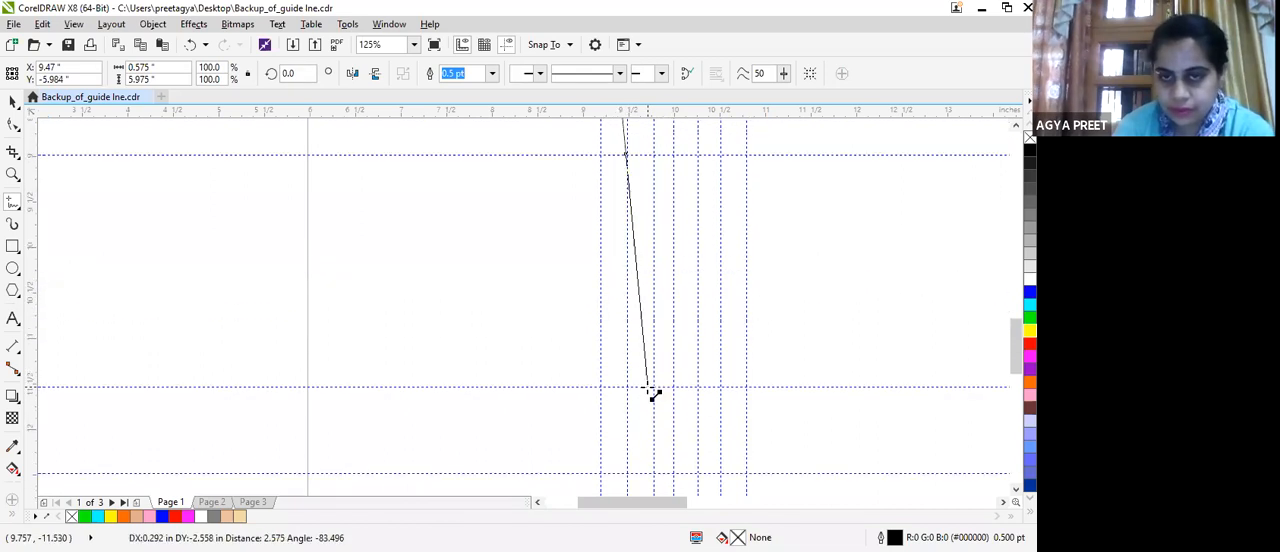
{"action": "left_click", "coordinate": [652, 387]}
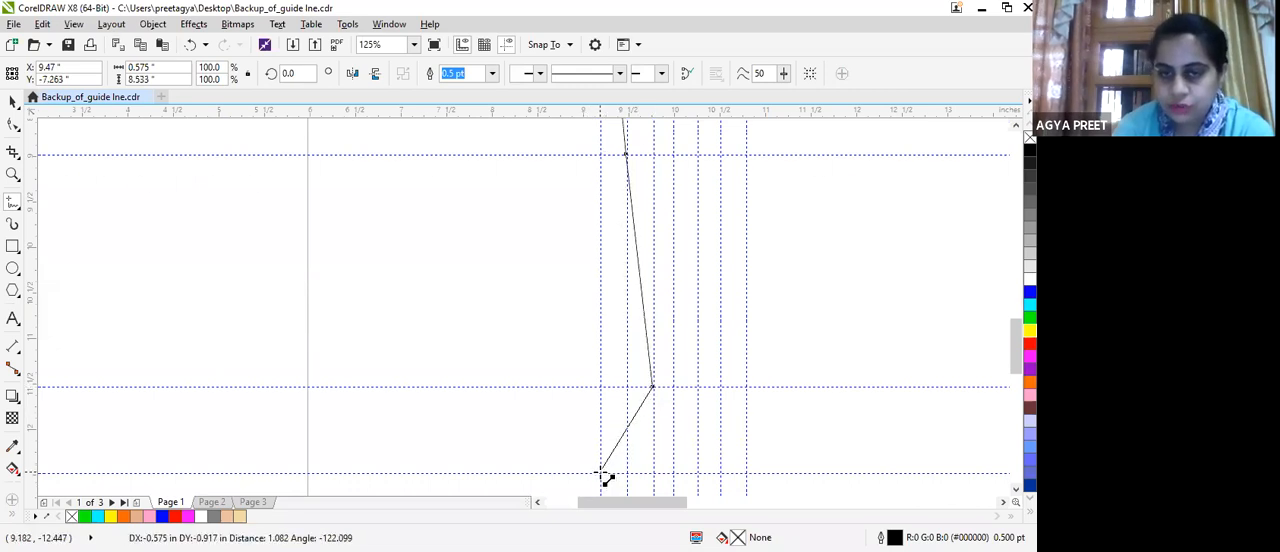
{"action": "left_click", "coordinate": [600, 472]}
{"action": "double_click", "coordinate": [672, 472]}
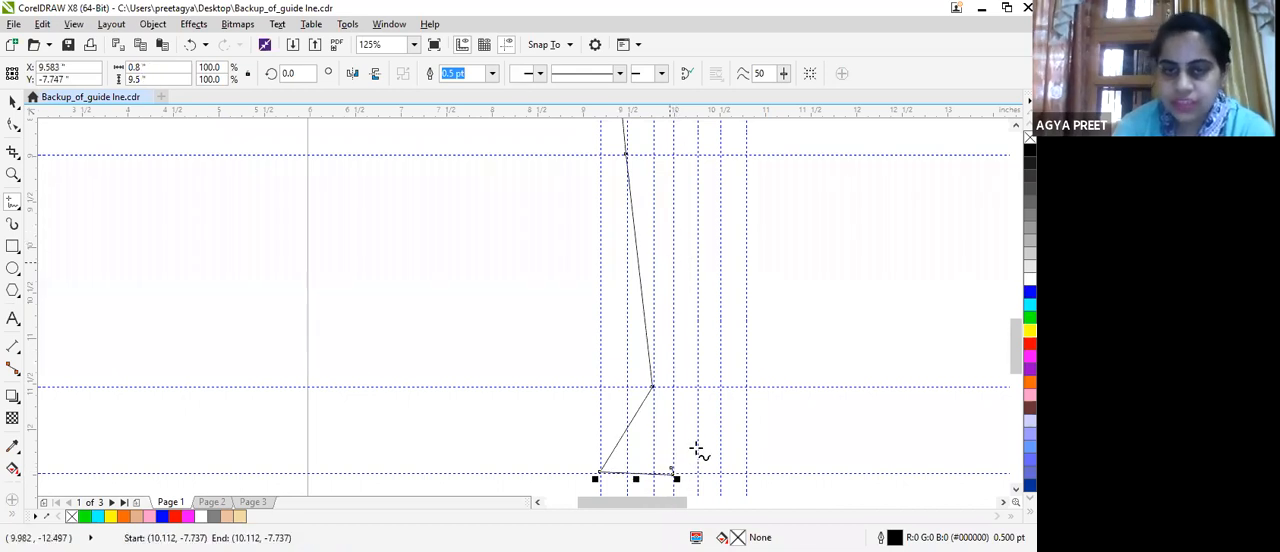
{"action": "left_click", "coordinate": [672, 472]}
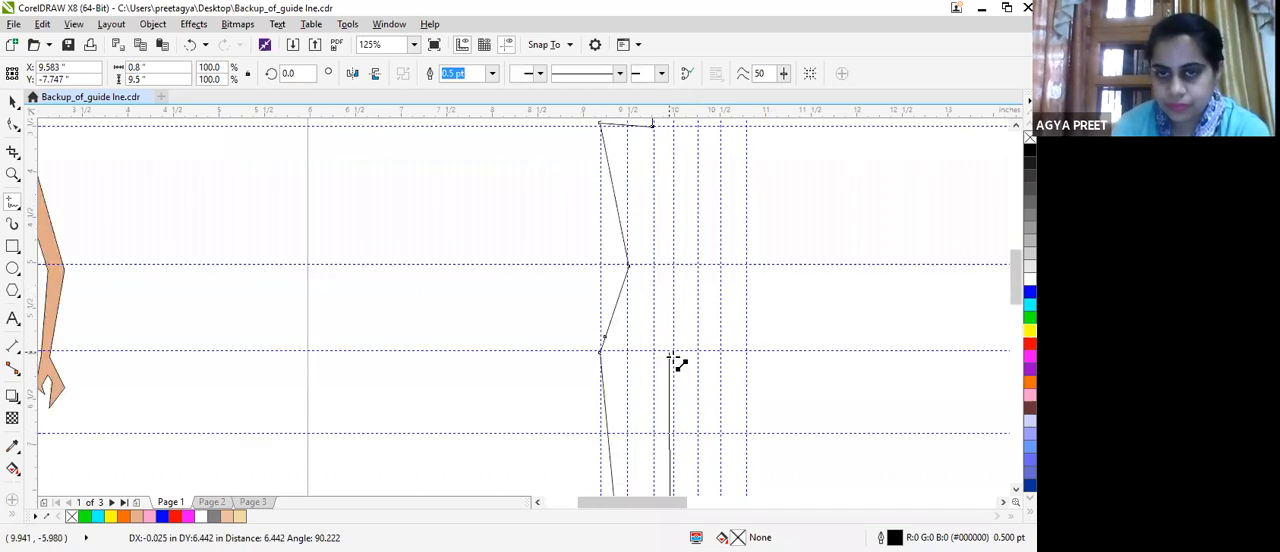
{"action": "left_click_drag", "start_coordinate": [675, 352], "coordinate": [675, 349]}
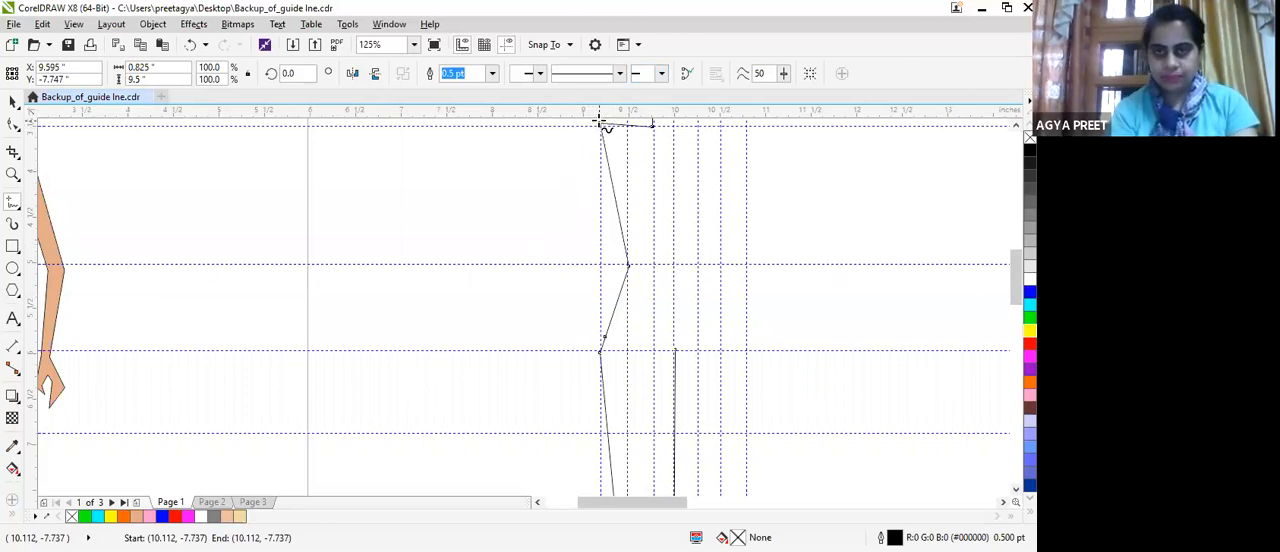
Draw the outer arm with straight Freehand segments from the shoulder through elbow and wrist, then along the hand to the first fingertip.
{"action": "left_click", "coordinate": [537, 263]}
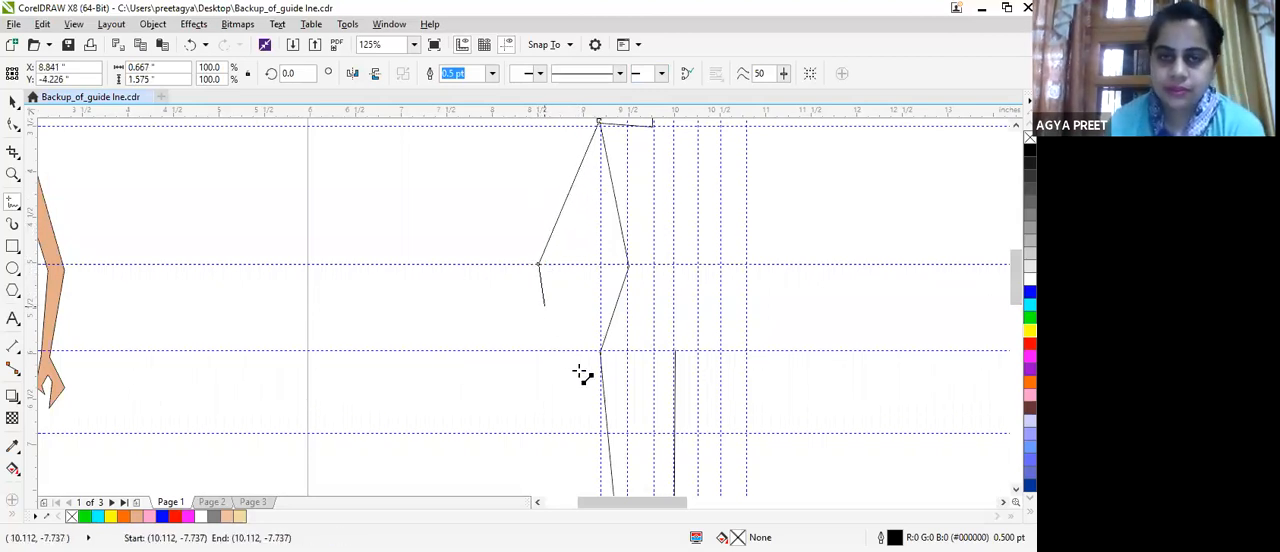
{"action": "left_click", "coordinate": [560, 352]}
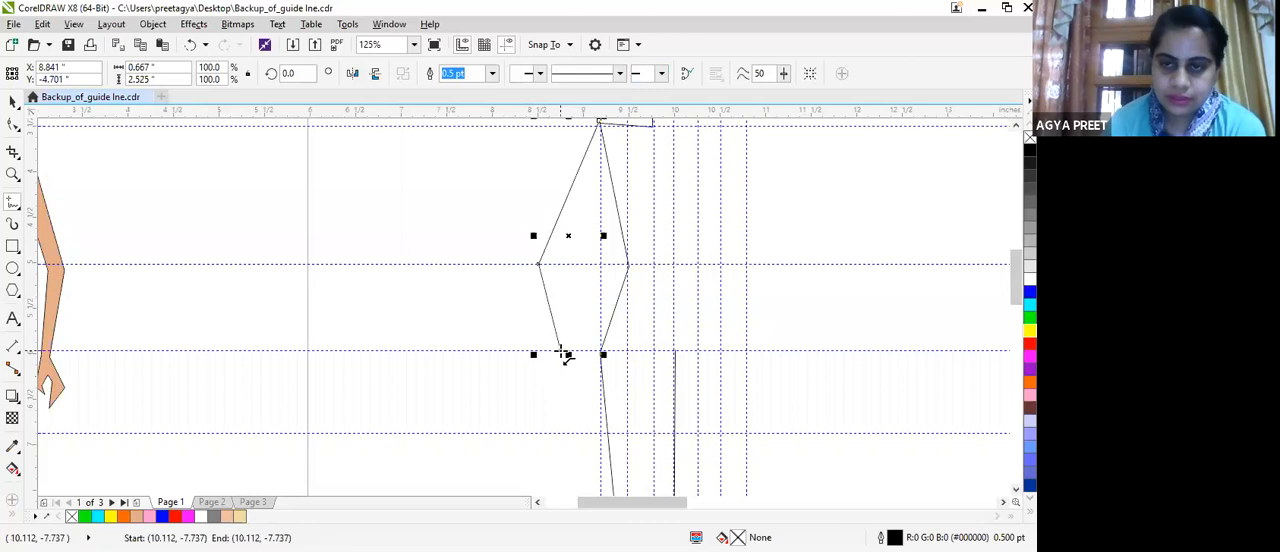
{"action": "left_click", "coordinate": [534, 387]}
{"action": "left_click", "coordinate": [558, 420]}
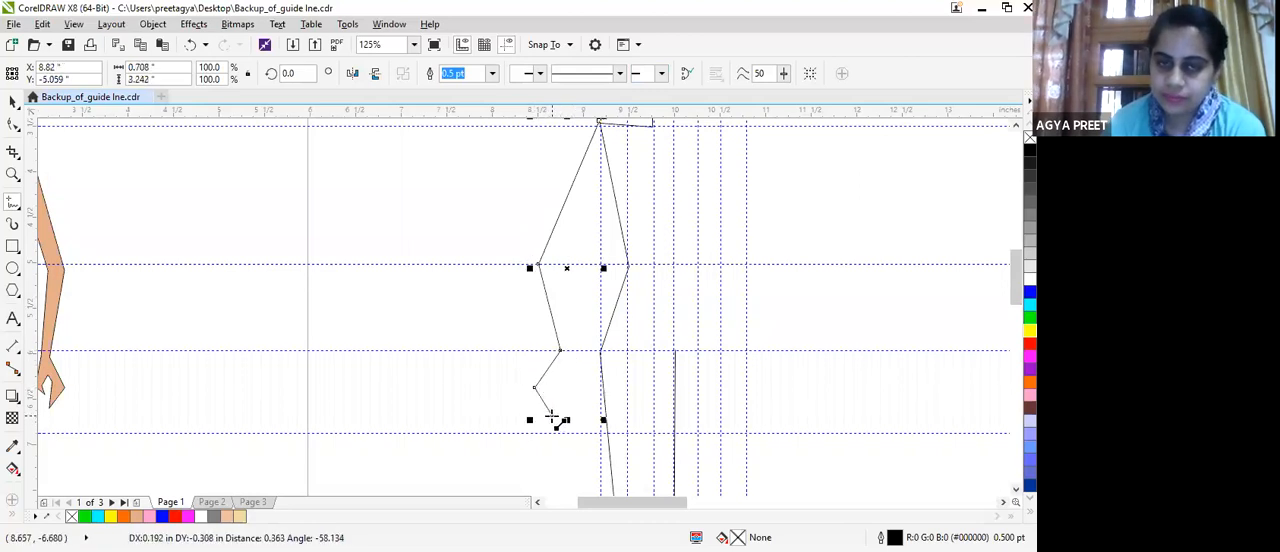
Continue the arm outline around the fingers, back to the wrist and up the inner forearm to the elbow guideline, about 0.71 by 3.24 inches overall.
{"action": "double_click", "coordinate": [547, 389]}
{"action": "left_click", "coordinate": [564, 377]}
{"action": "left_click", "coordinate": [562, 400]}
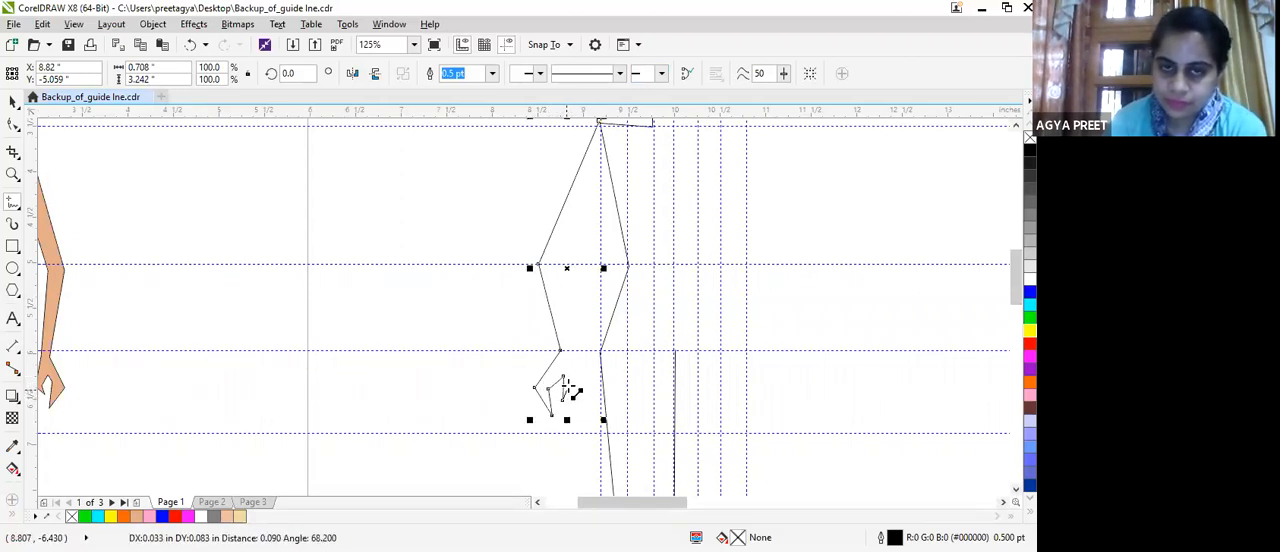
{"action": "left_click", "coordinate": [576, 366]}
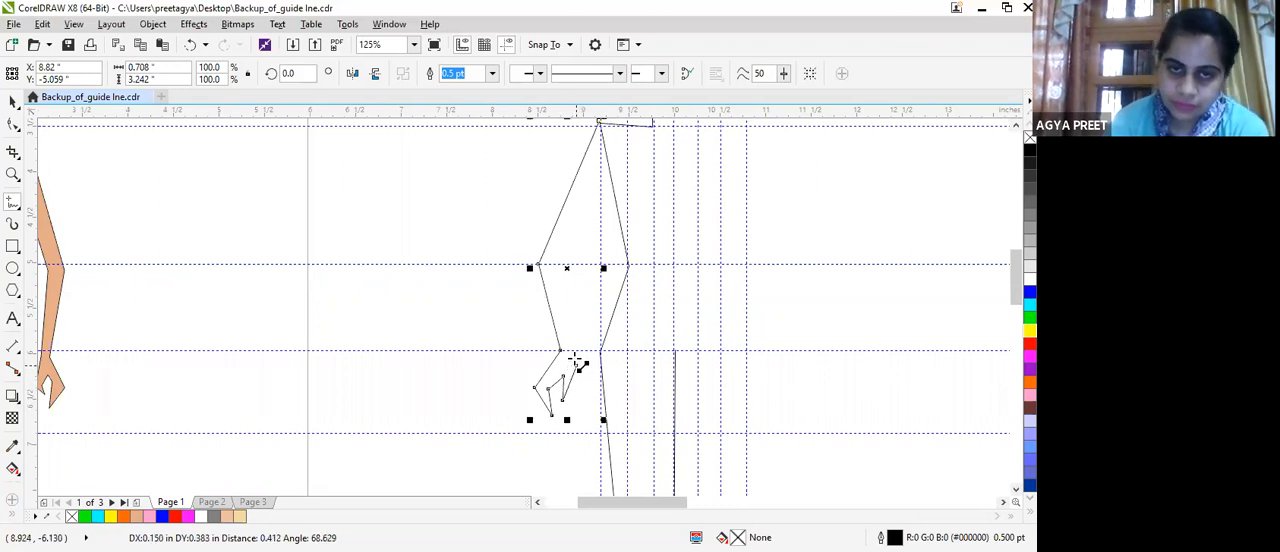
{"action": "left_click", "coordinate": [569, 350]}
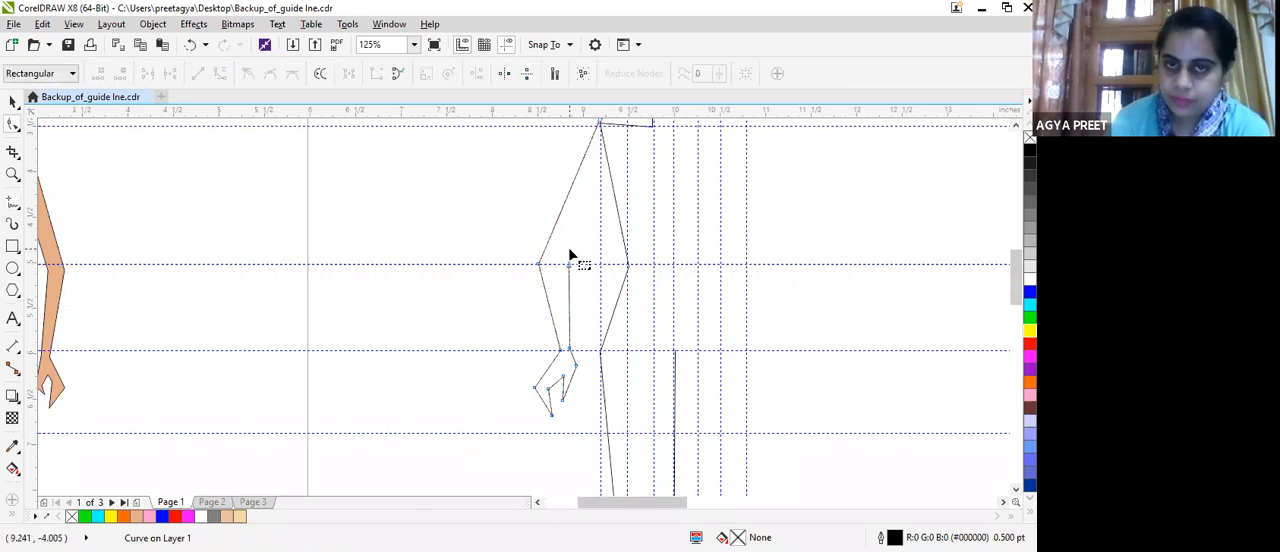
{"action": "left_click", "coordinate": [12, 101]}
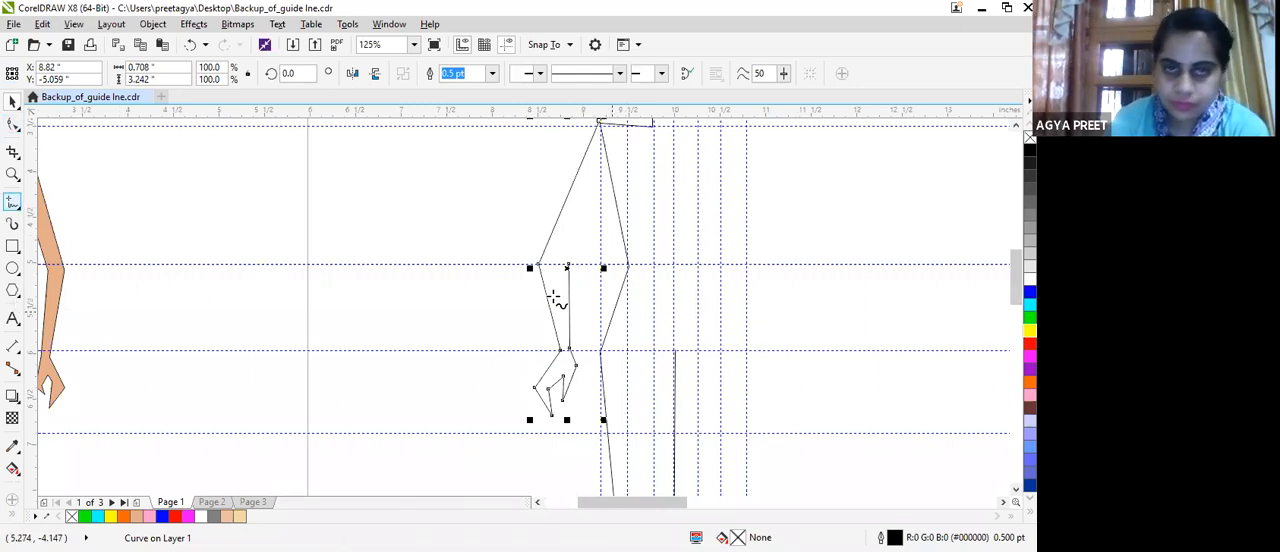
Draw the inner upper-arm line from the inner elbow up to the side of the torso, about 0.48 by 0.97 inches.
{"action": "left_click", "coordinate": [568, 265]}
{"action": "scroll", "coordinate": [571, 258], "scroll_direction": "up", "scroll_amount": 1}
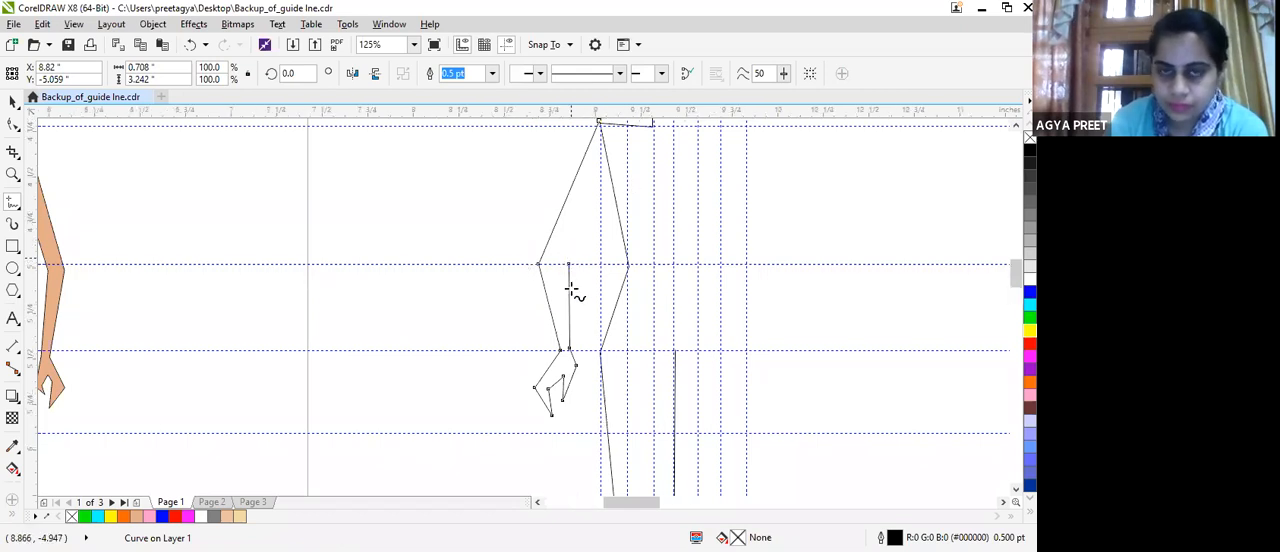
{"action": "scroll", "coordinate": [571, 290], "scroll_direction": "up", "scroll_amount": 2}
{"action": "left_click", "coordinate": [455, 276]}
{"action": "left_click", "coordinate": [569, 271]}
{"action": "left_click", "coordinate": [557, 283]}
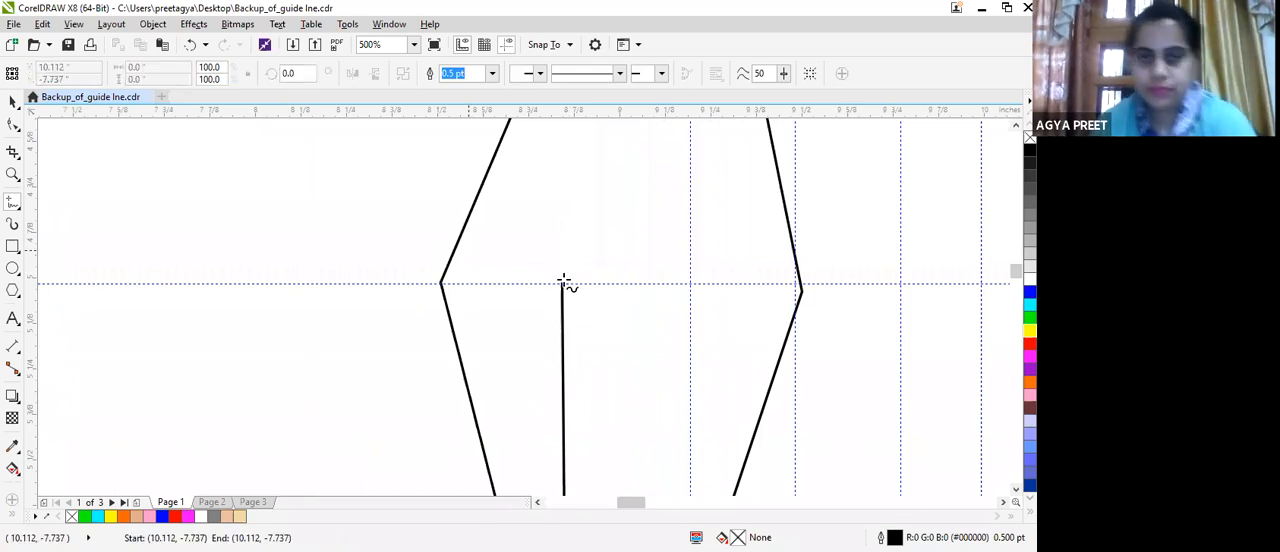
{"action": "scroll", "coordinate": [558, 284], "scroll_direction": "down", "scroll_amount": 2}
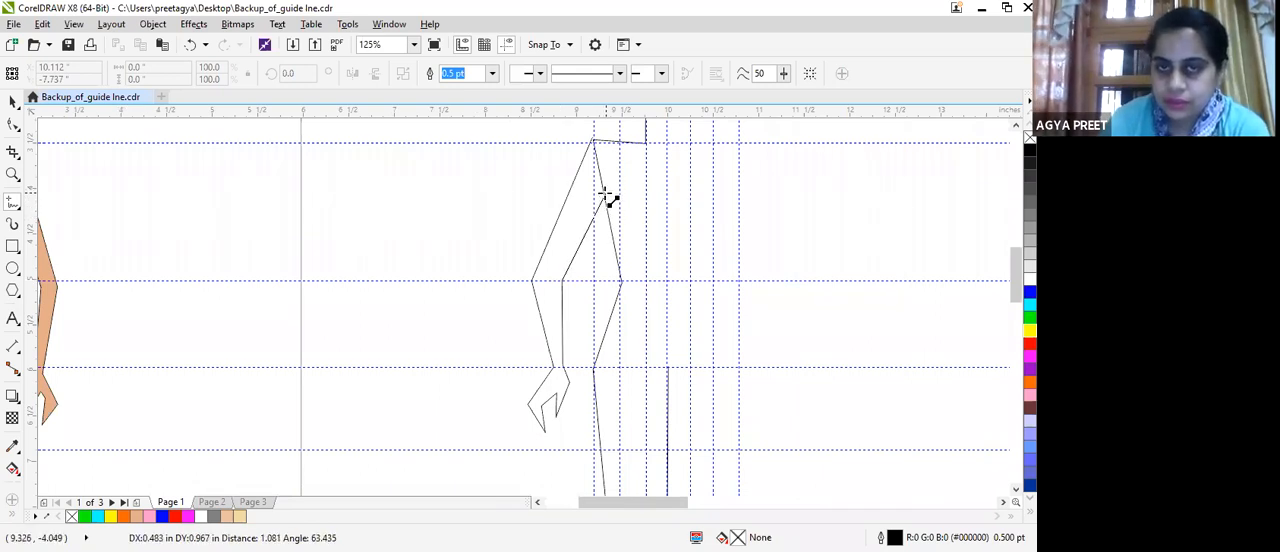
{"action": "left_click", "coordinate": [608, 189]}
Try to combine the torso outline, the arm outline and the inner upper-arm line into one curve.
{"action": "scroll", "coordinate": [631, 222], "scroll_direction": "down", "scroll_amount": 4}
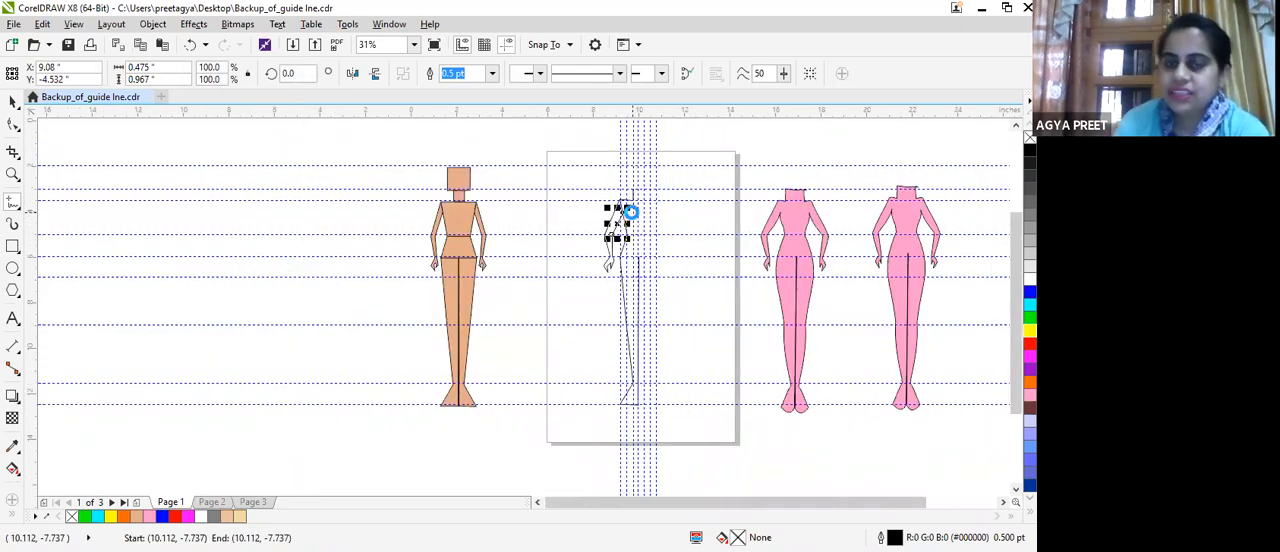
{"action": "scroll", "coordinate": [623, 209], "scroll_direction": "up", "scroll_amount": 4}
{"action": "scroll", "coordinate": [458, 120], "scroll_direction": "down", "scroll_amount": 2}
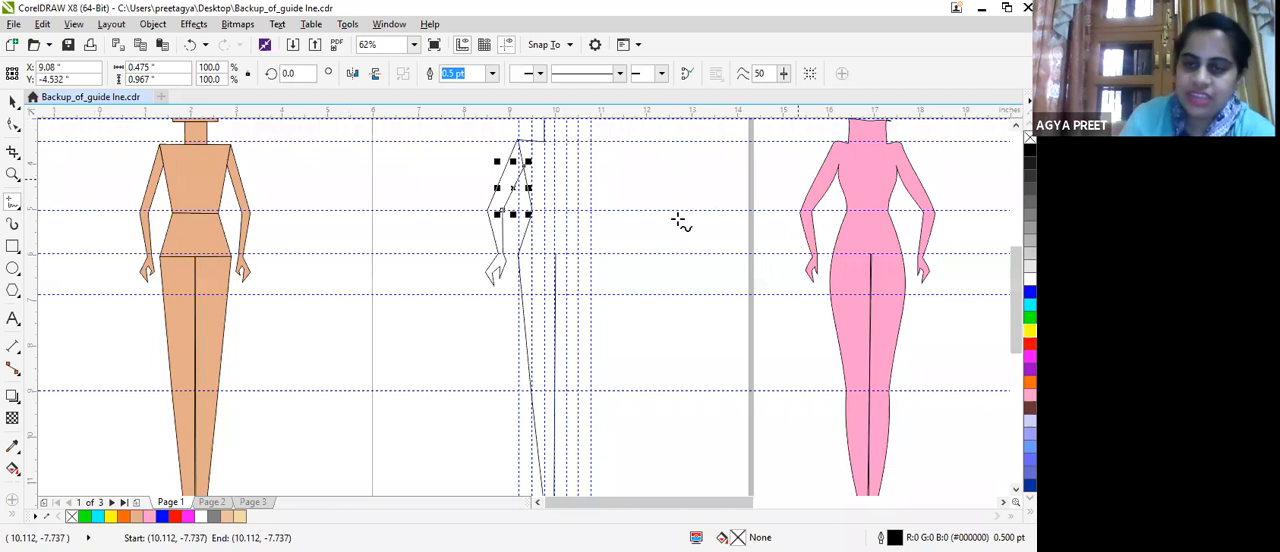
{"action": "scroll", "coordinate": [479, 139], "scroll_direction": "down", "scroll_amount": 2}
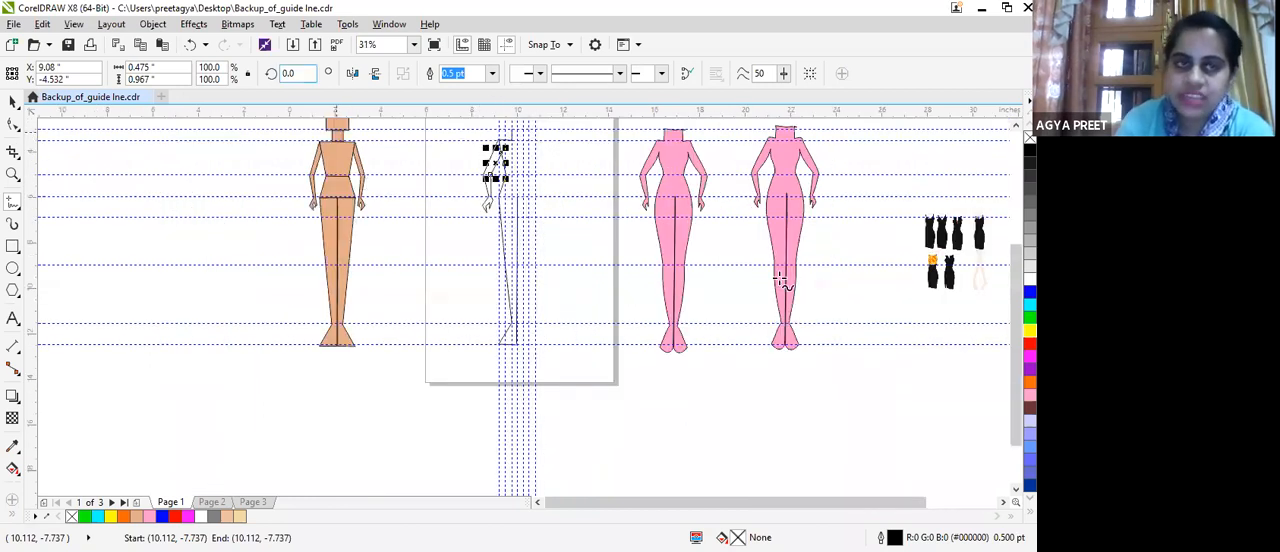
{"action": "left_click", "coordinate": [9, 100]}
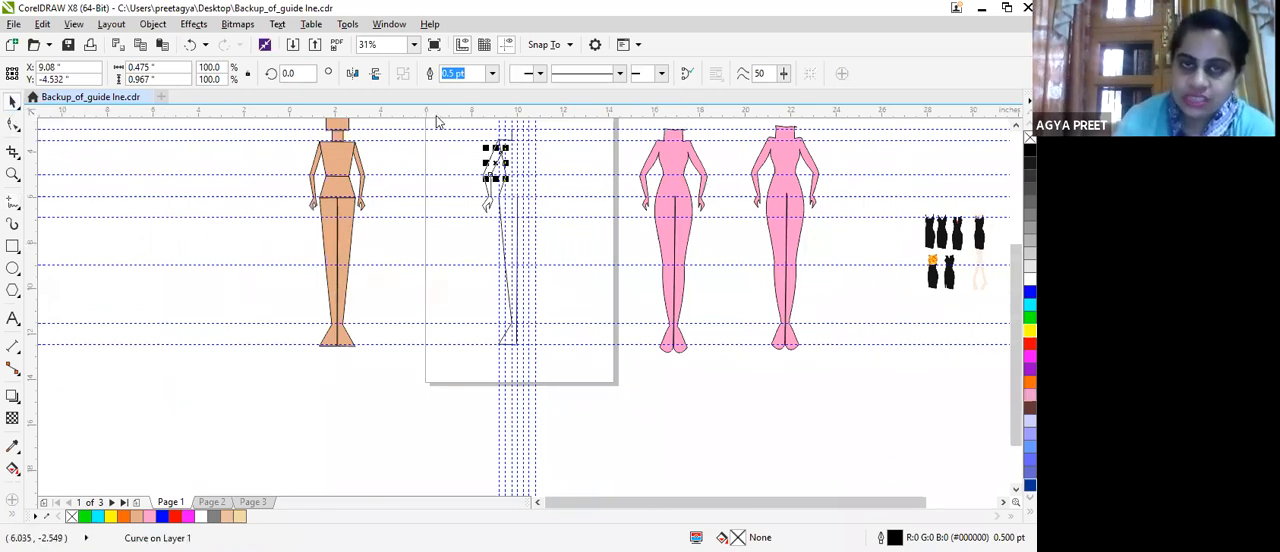
{"action": "left_click_drag", "start_coordinate": [443, 124], "coordinate": [538, 386]}
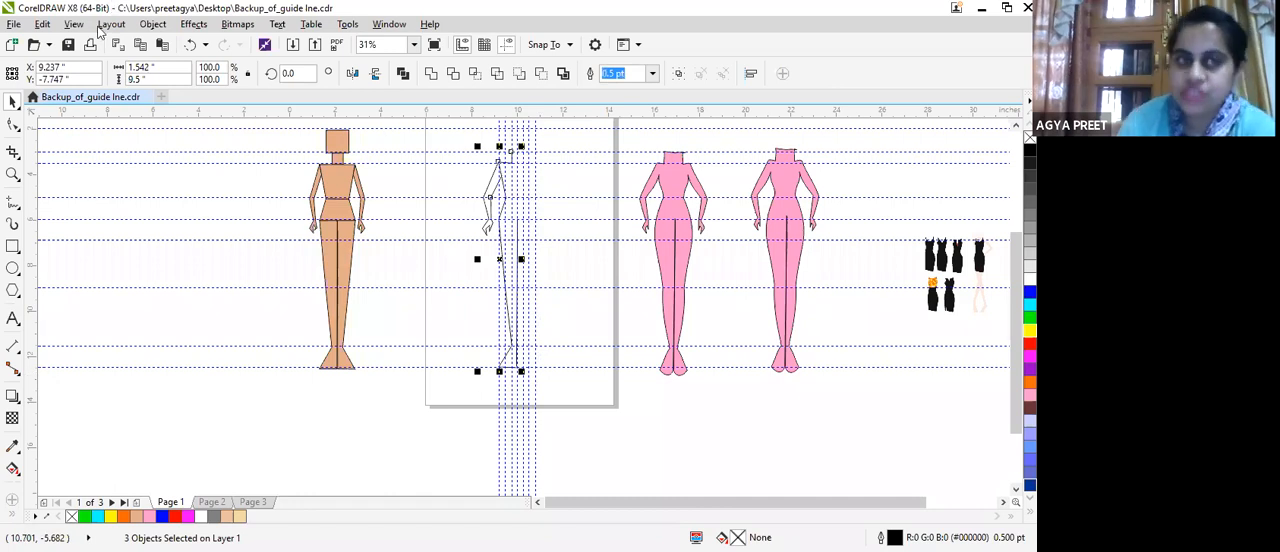
{"action": "left_click", "coordinate": [147, 30]}
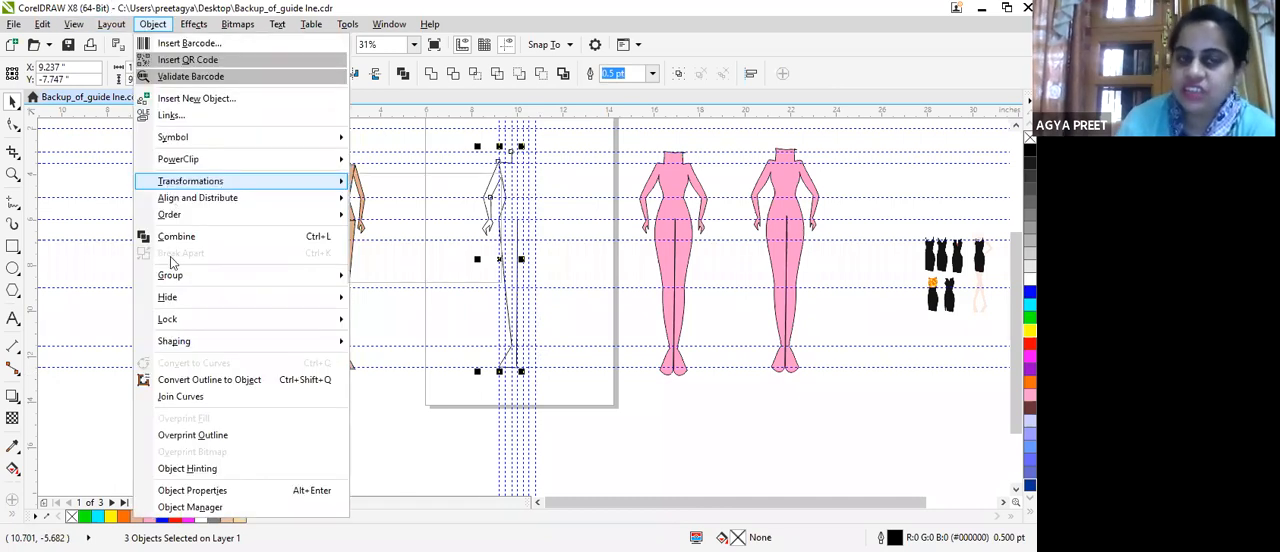
{"action": "left_click", "coordinate": [176, 237]}
{"action": "scroll", "coordinate": [535, 138], "scroll_direction": "up", "scroll_amount": 2}
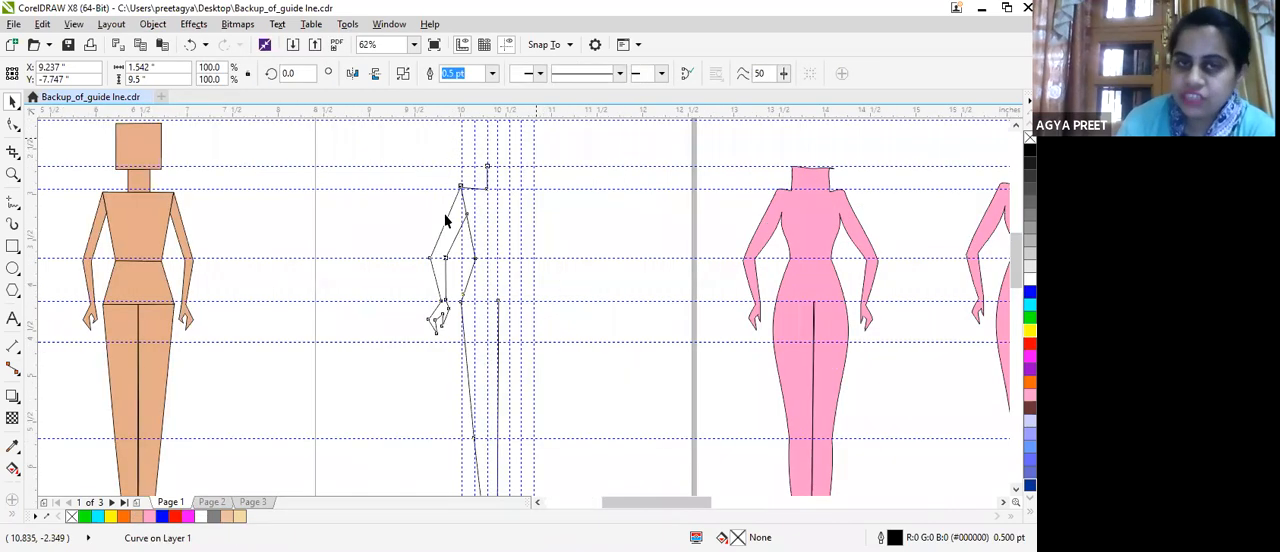
{"action": "scroll", "coordinate": [378, 231], "scroll_direction": "up", "scroll_amount": 1}
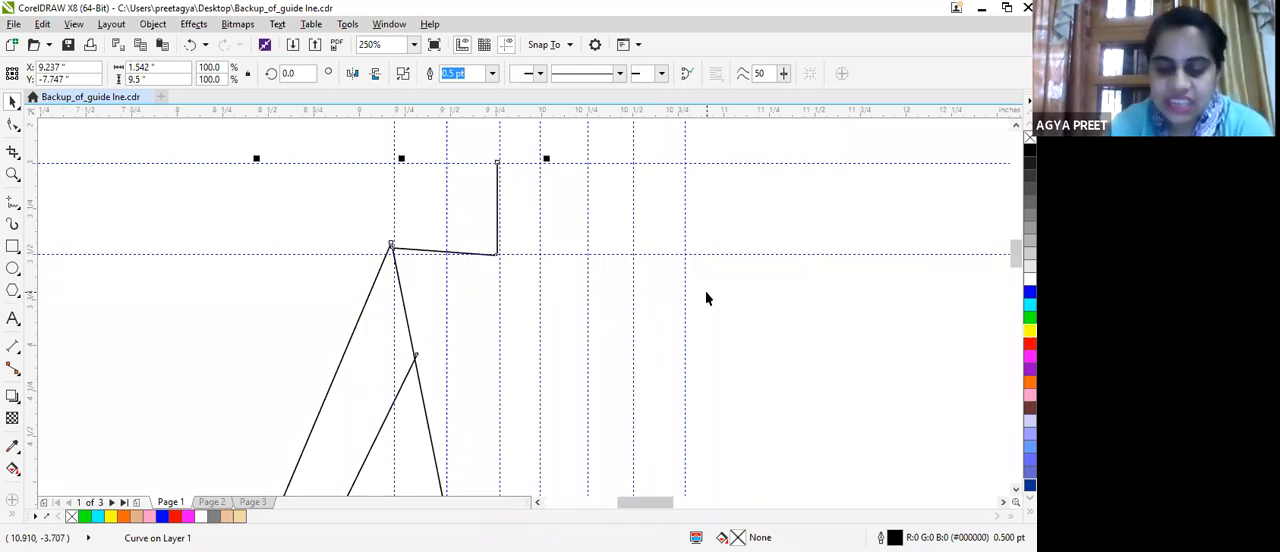
{"action": "key", "text": "Escape"}
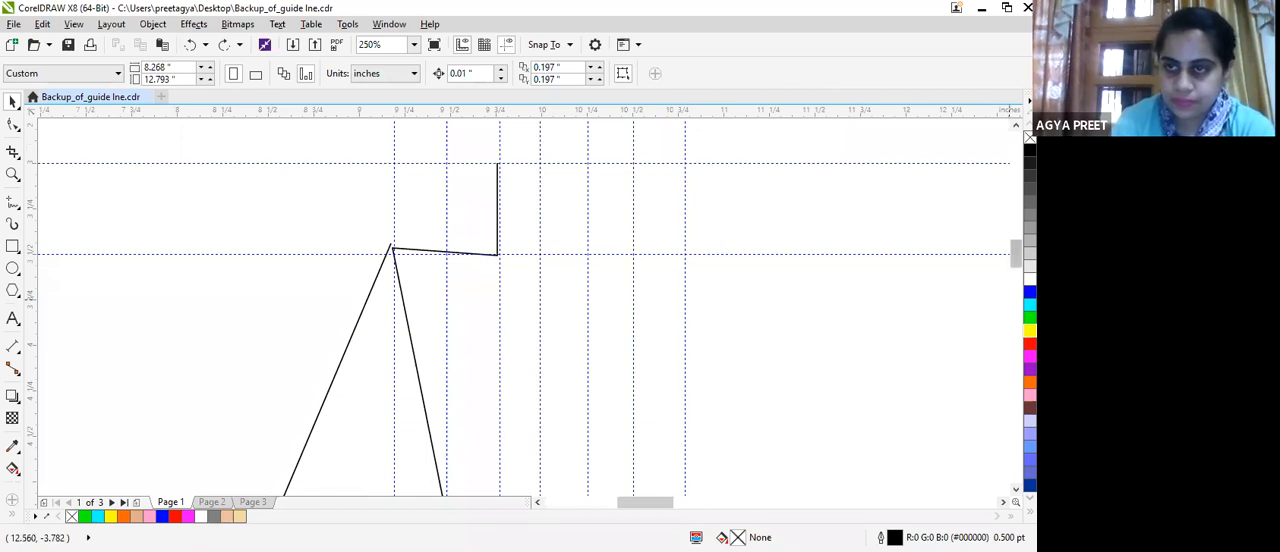
Redraw the inner upper-arm line from the inner elbow to the torso's side with the Freehand tool, about 0.46 by 1.0 inches.
{"action": "scroll", "coordinate": [520, 300], "scroll_direction": "down", "scroll_amount": 3}
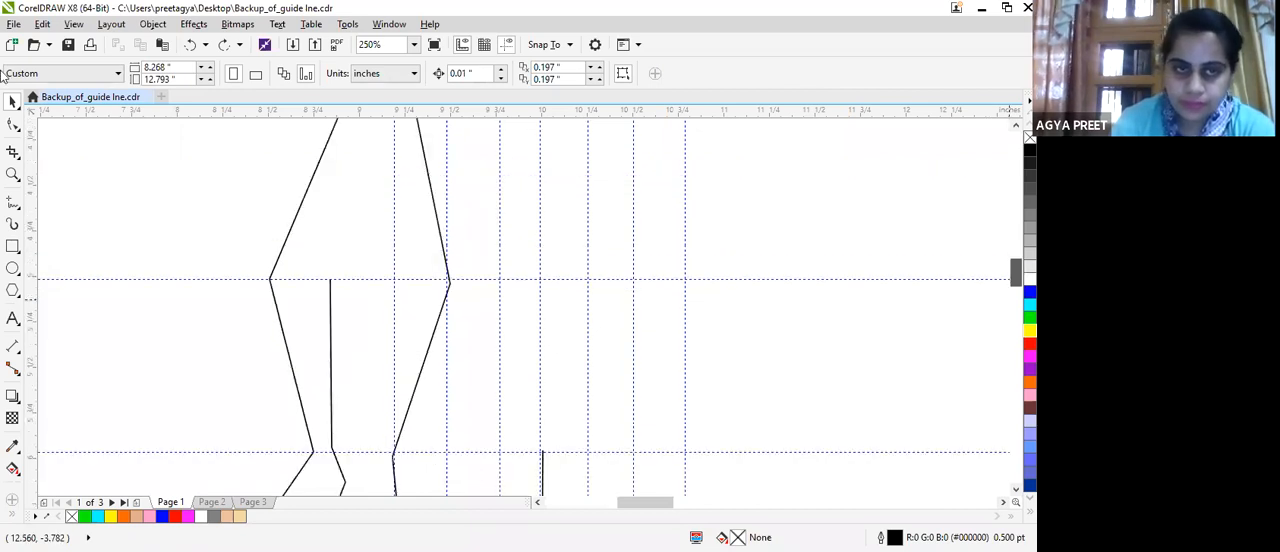
{"action": "key", "text": "F5"}
{"action": "left_click", "coordinate": [330, 282]}
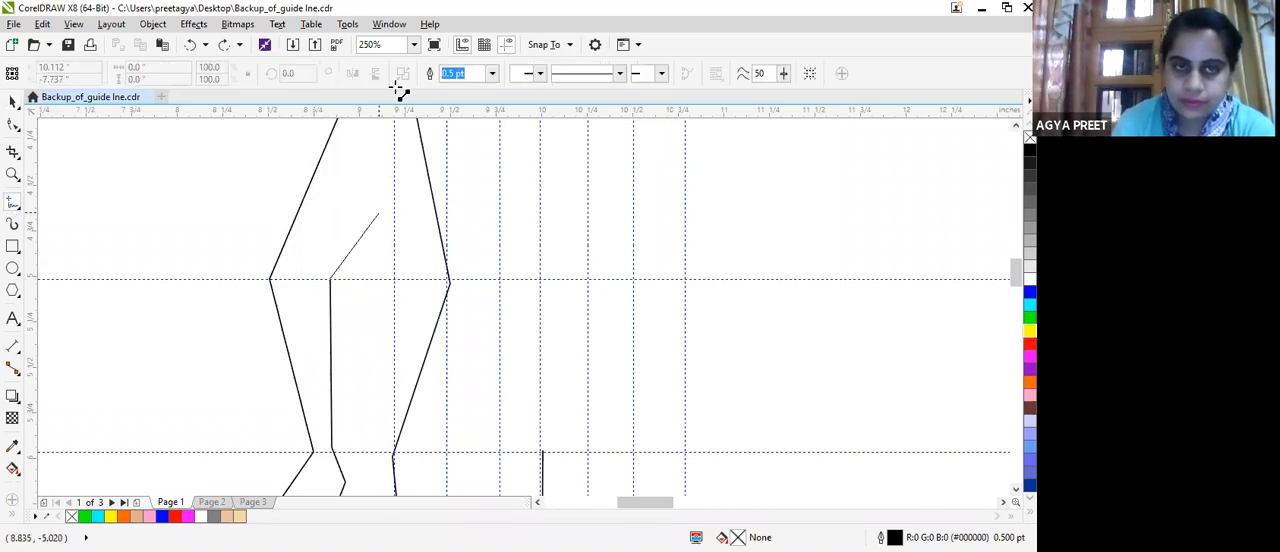
{"action": "left_click", "coordinate": [418, 175]}
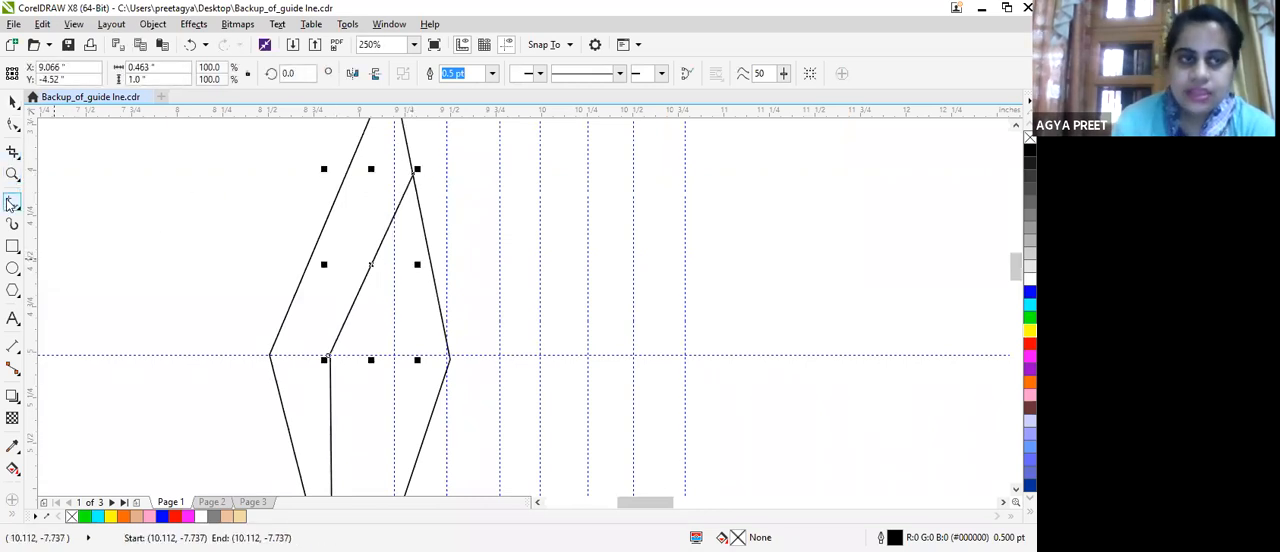
Break the torso's side line where the inner arm meets it and delete the piece between that point and the shoulder.
{"action": "left_click", "coordinate": [12, 124]}
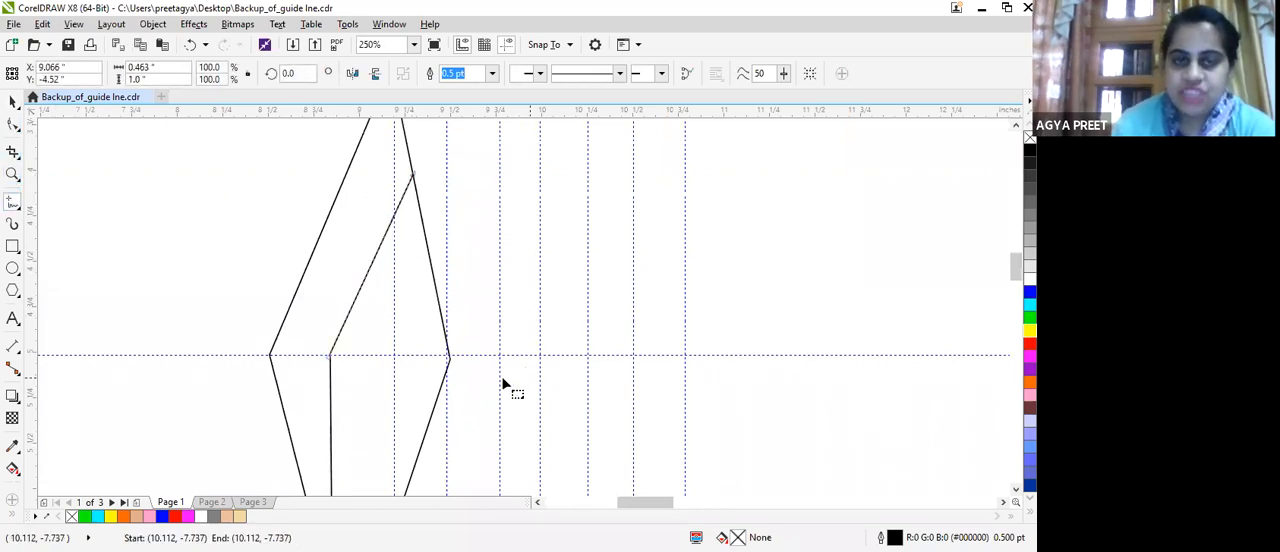
{"action": "left_click", "coordinate": [446, 325]}
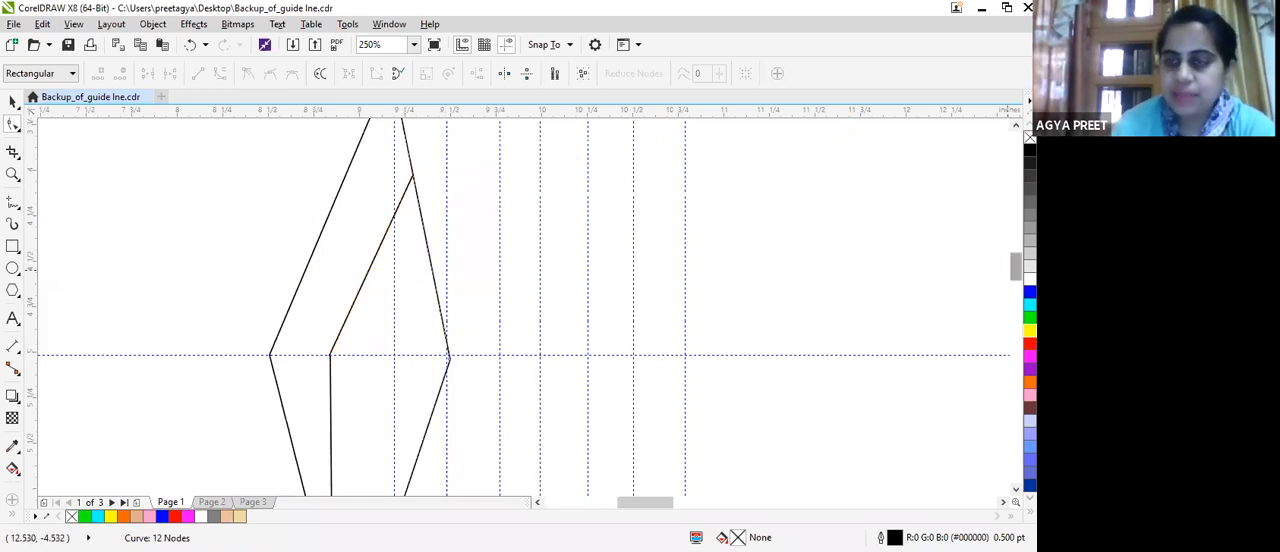
{"action": "left_click_drag", "start_coordinate": [1013, 268], "coordinate": [1008, 264]}
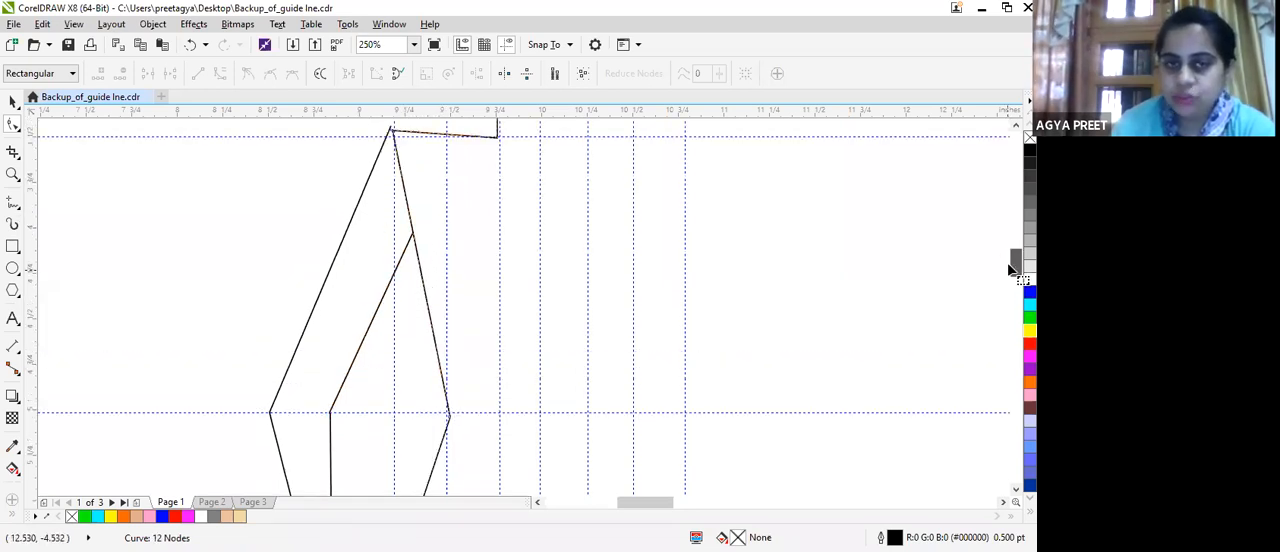
{"action": "left_click", "coordinate": [415, 246]}
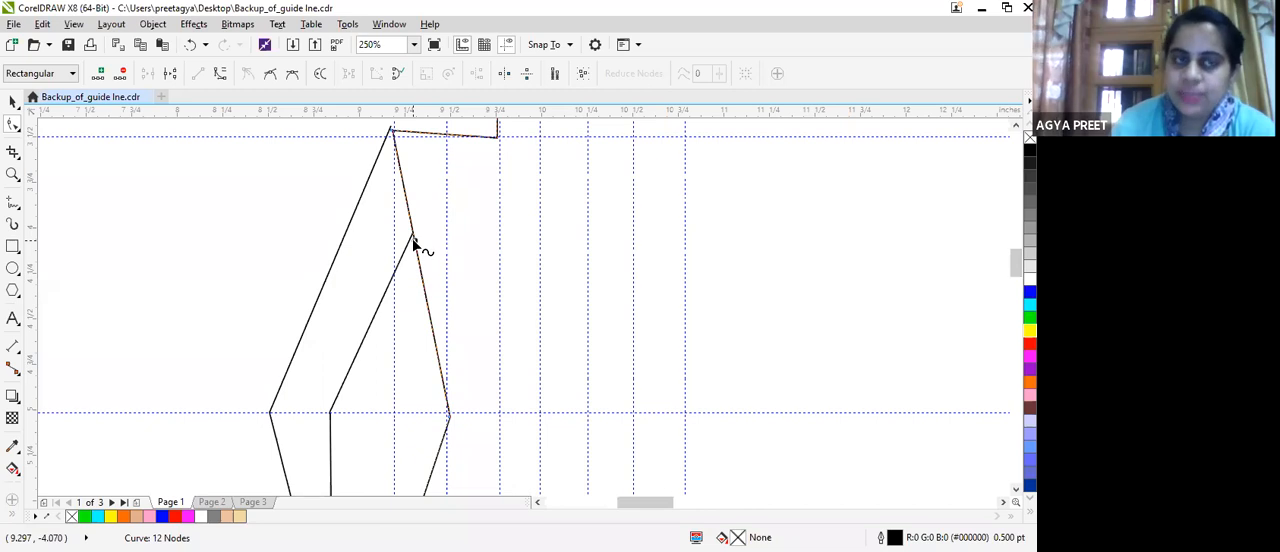
{"action": "left_click", "coordinate": [248, 78]}
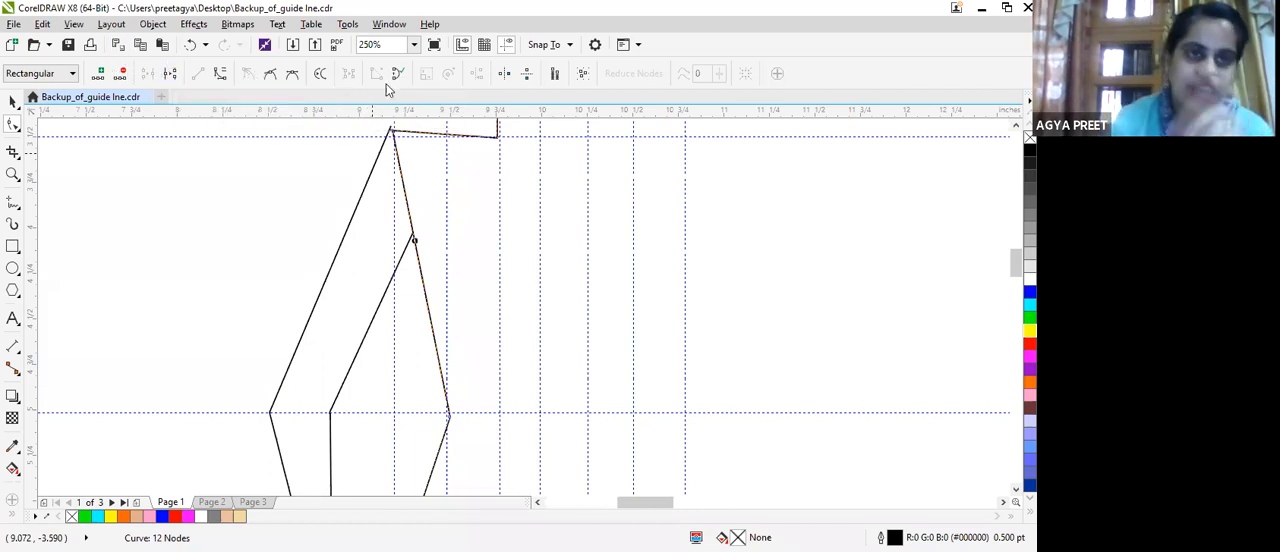
{"action": "left_click", "coordinate": [171, 74]}
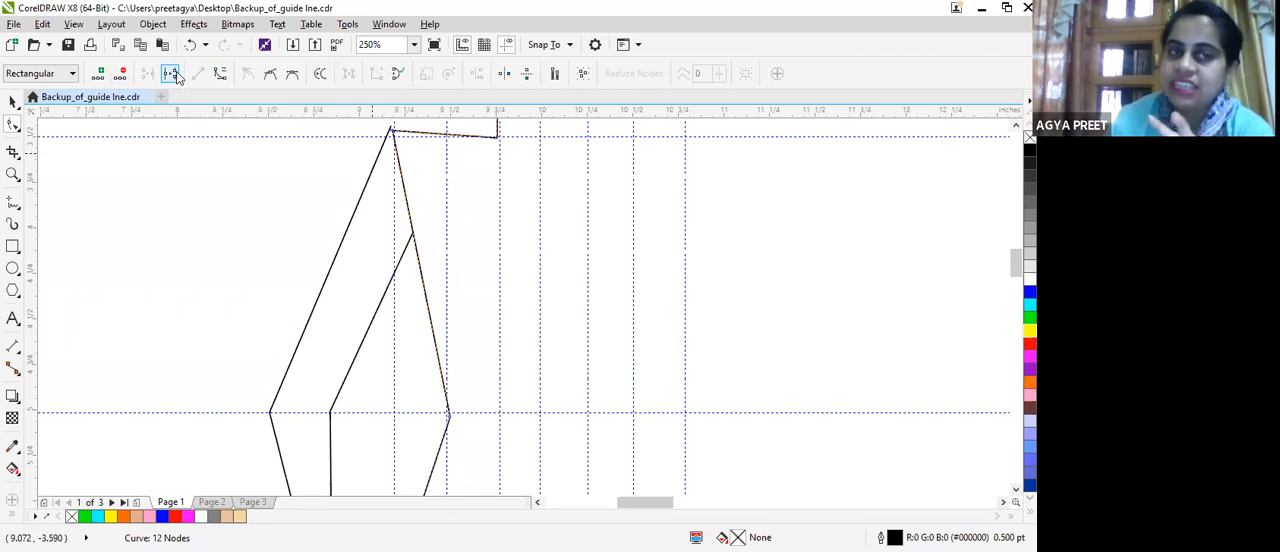
{"action": "left_click", "coordinate": [393, 132]}
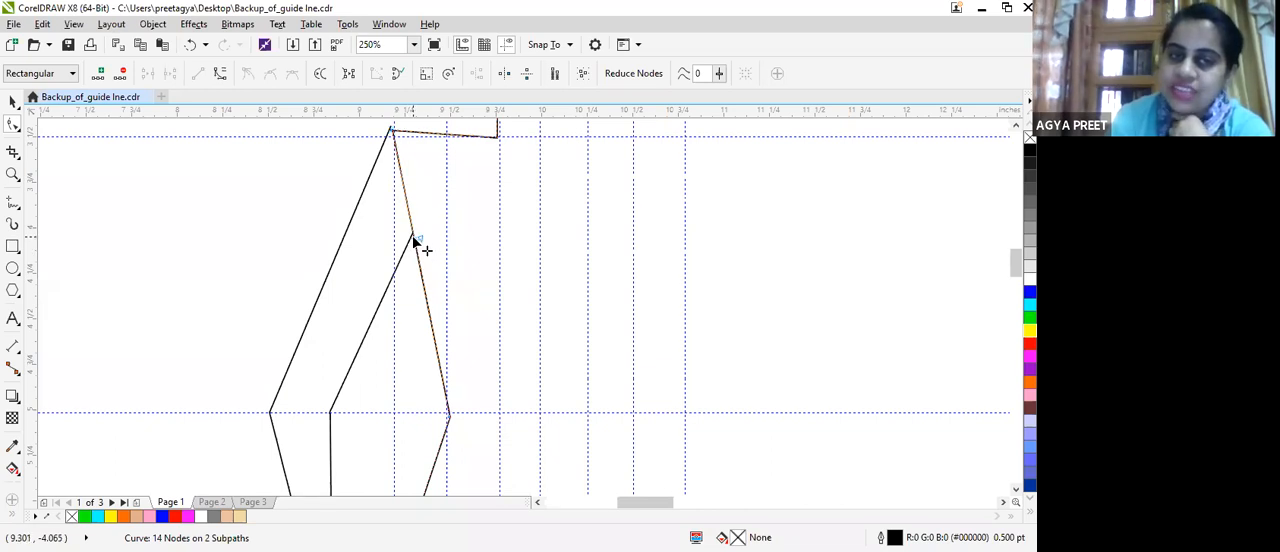
{"action": "key", "text": "Delete"}
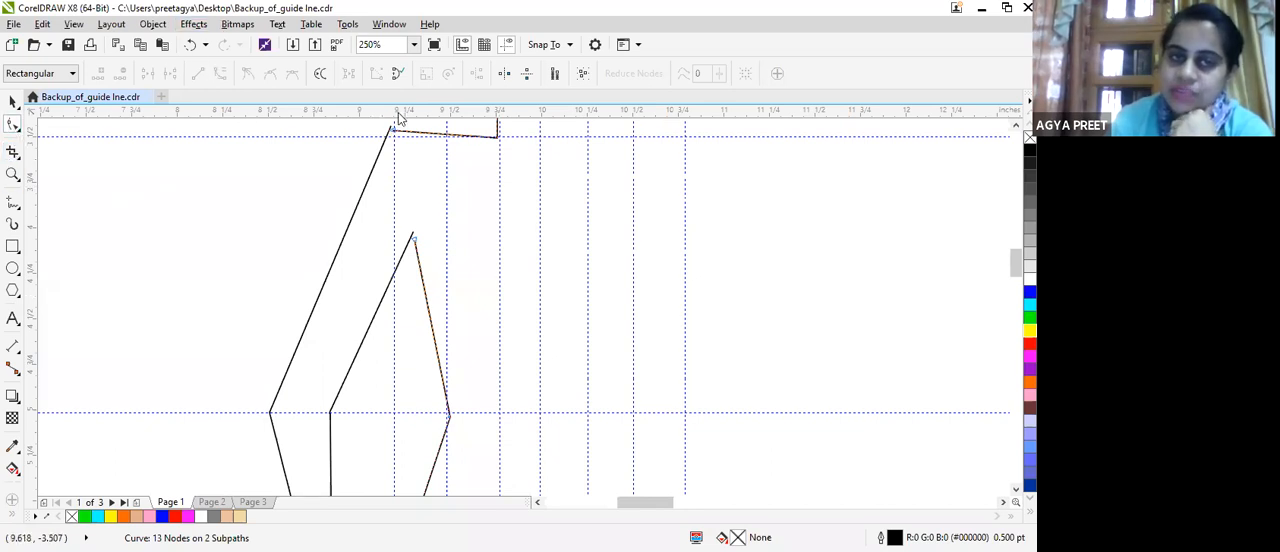
Move the top end node of the outer arm line onto the end of the shoulder line, closing the gap between them.
{"action": "scroll", "coordinate": [398, 118], "scroll_direction": "up", "scroll_amount": 4}
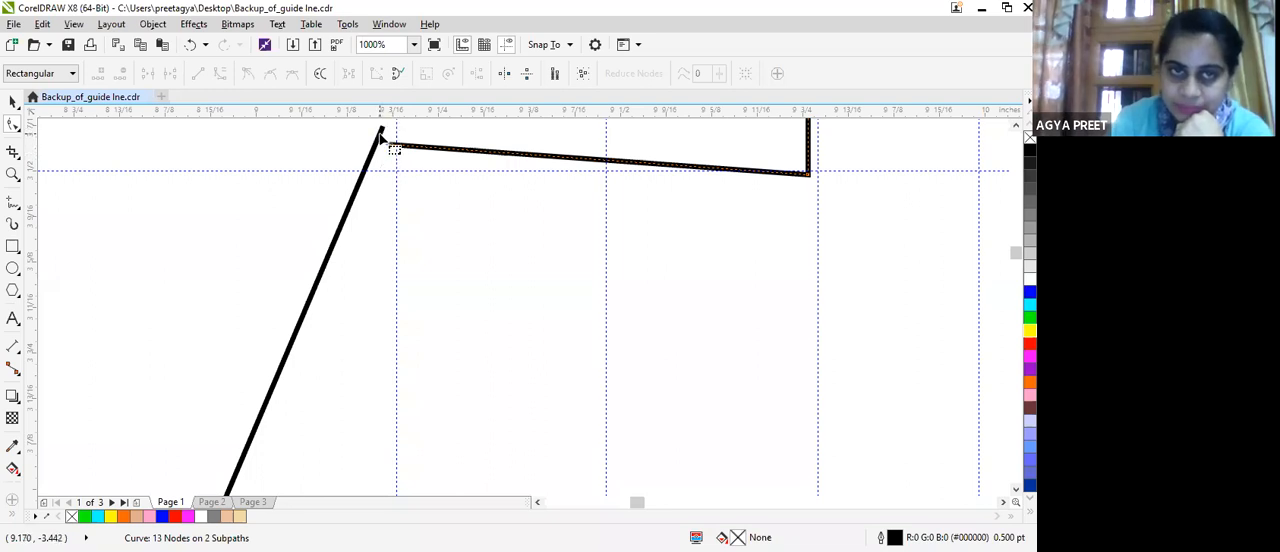
{"action": "left_click", "coordinate": [389, 144]}
{"action": "left_click", "coordinate": [382, 136]}
{"action": "left_click_drag", "start_coordinate": [381, 134], "coordinate": [394, 170]}
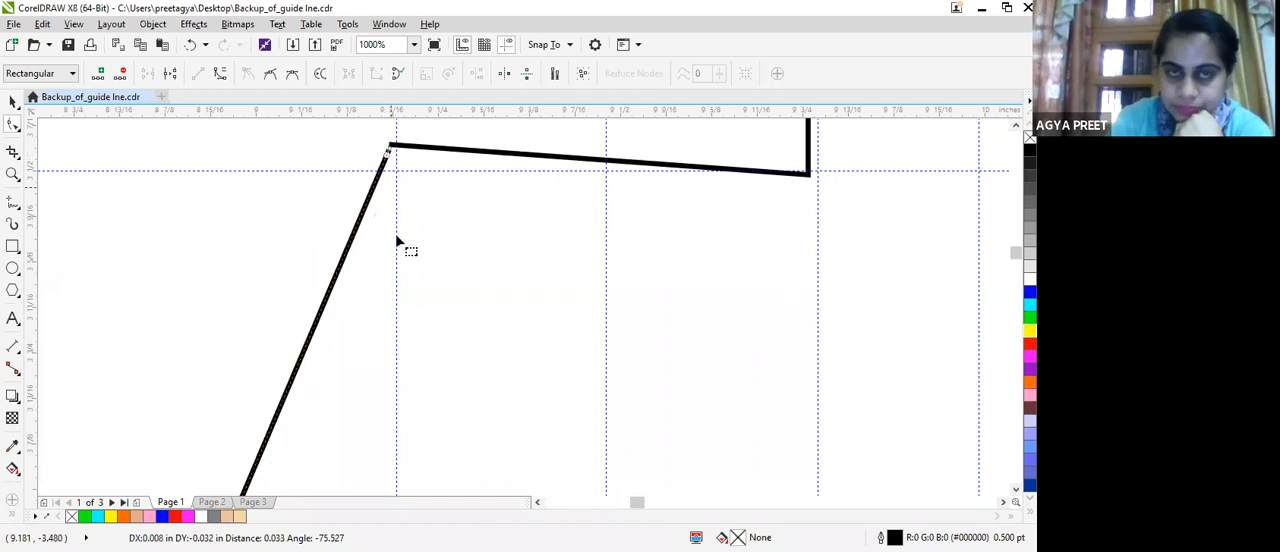
{"action": "scroll", "coordinate": [420, 330], "scroll_direction": "down", "scroll_amount": 2}
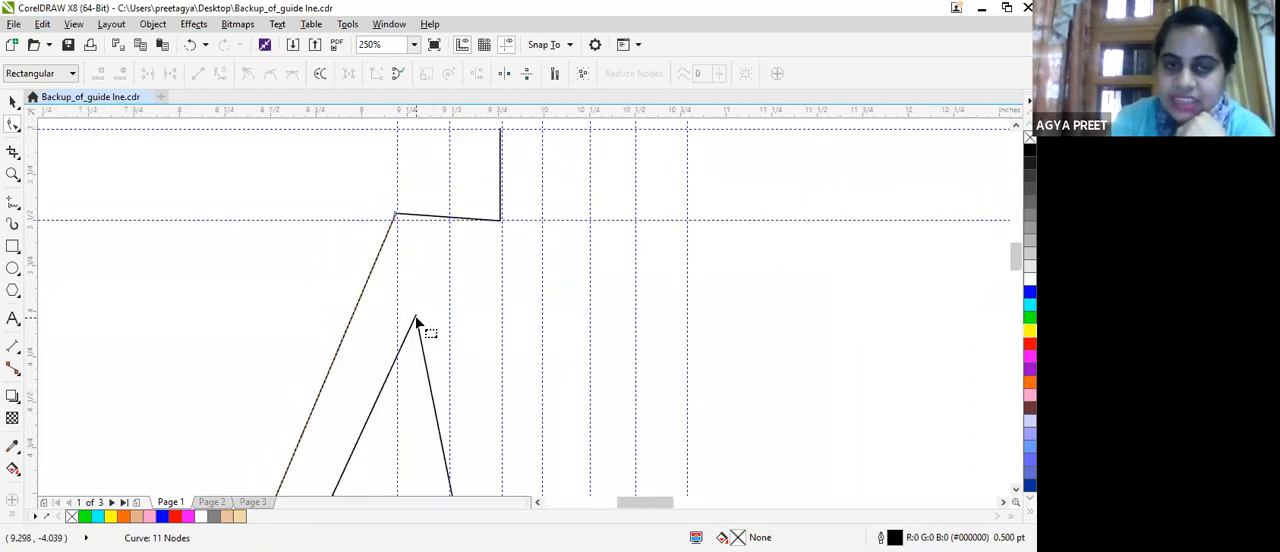
{"action": "scroll", "coordinate": [429, 309], "scroll_direction": "down", "scroll_amount": 2}
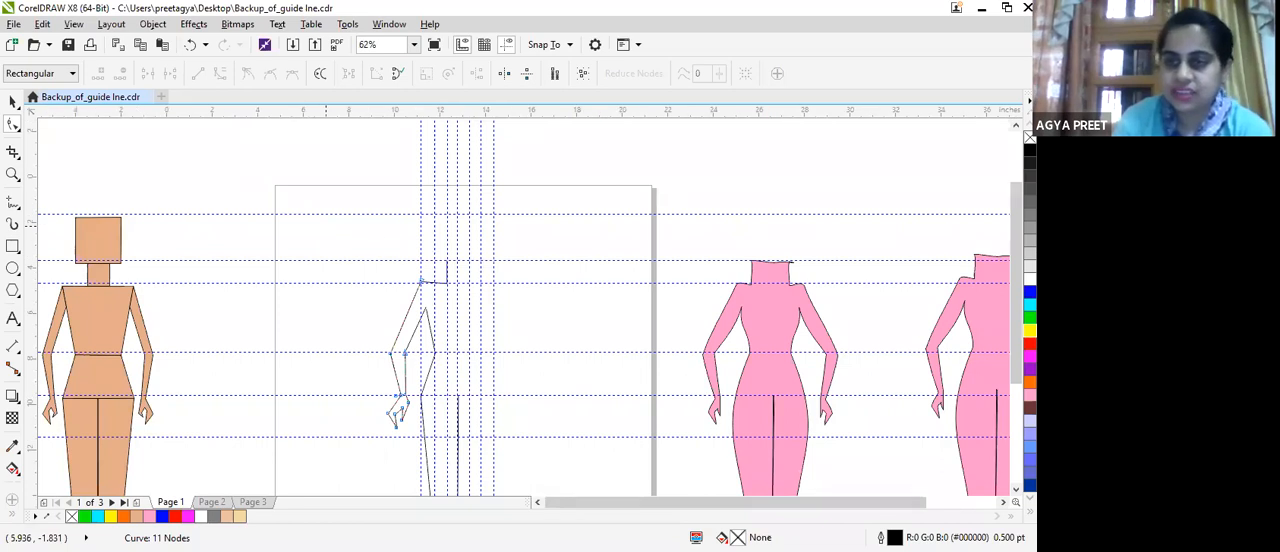
{"action": "scroll", "coordinate": [965, 375], "scroll_direction": "down", "scroll_amount": 1}
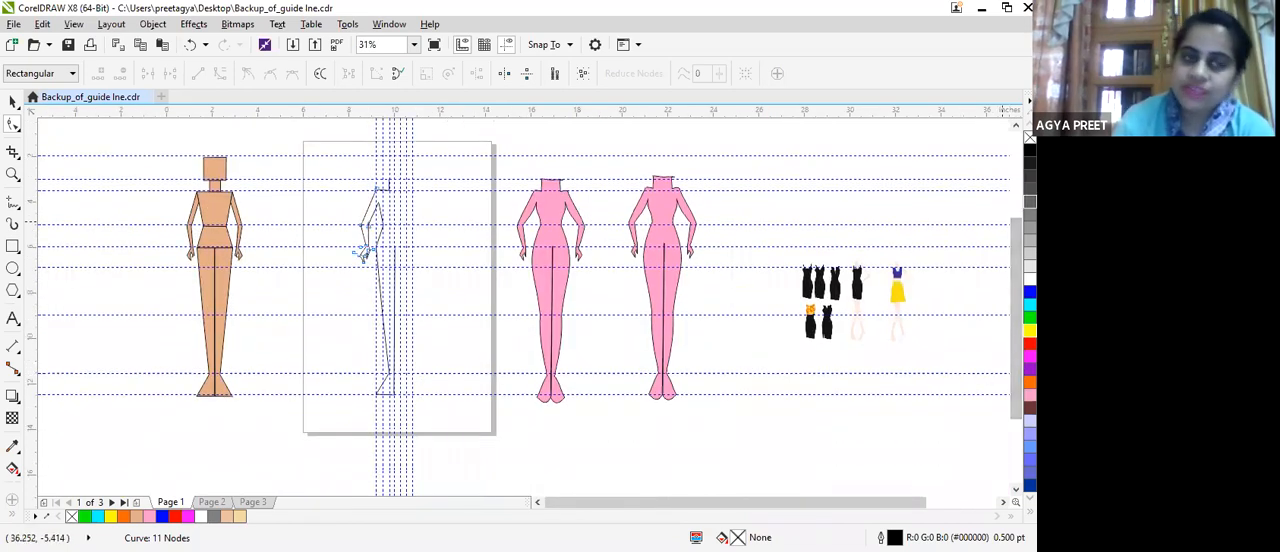
Select the torso outline, the arm outline and the inner upper-arm line together and combine them into one curve.
{"action": "key", "text": "space"}
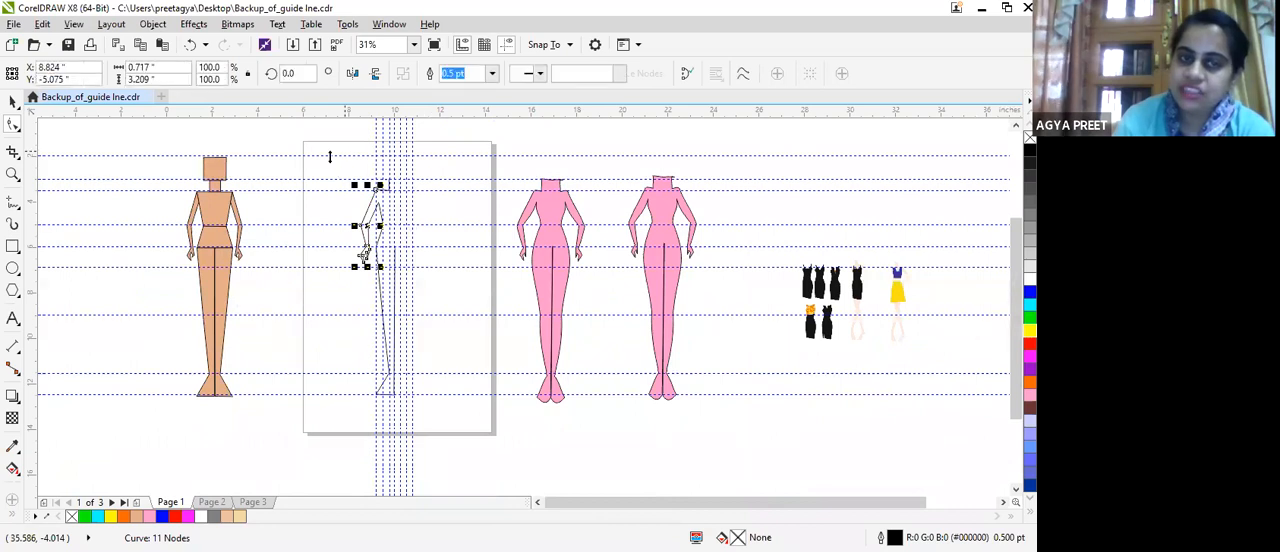
{"action": "left_click", "coordinate": [331, 156]}
{"action": "left_click", "coordinate": [349, 172]}
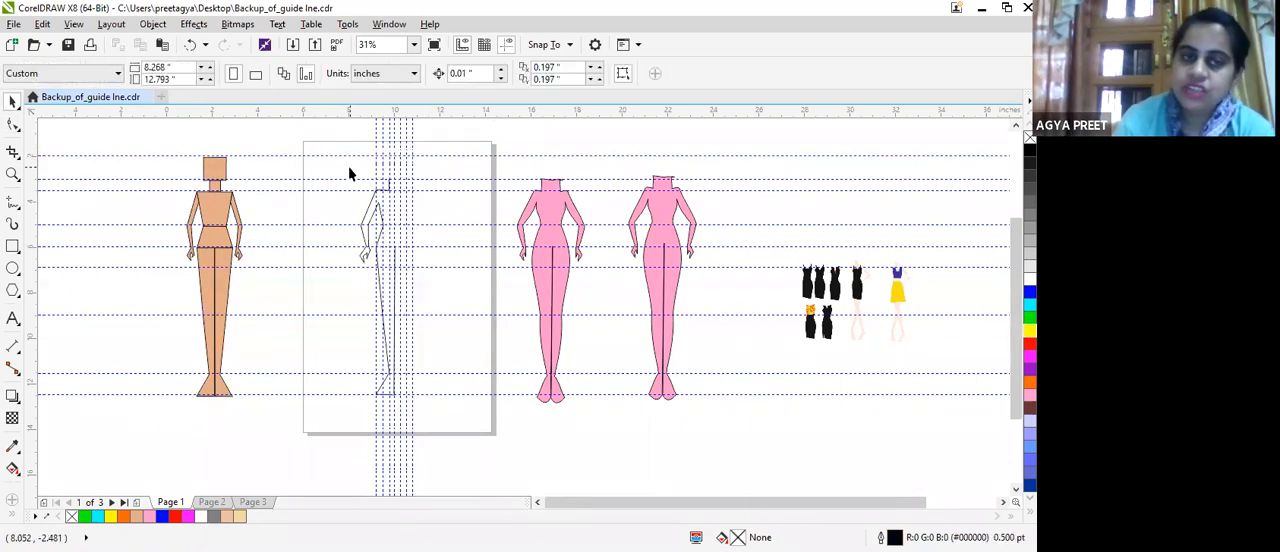
{"action": "left_click_drag", "start_coordinate": [328, 164], "coordinate": [432, 425]}
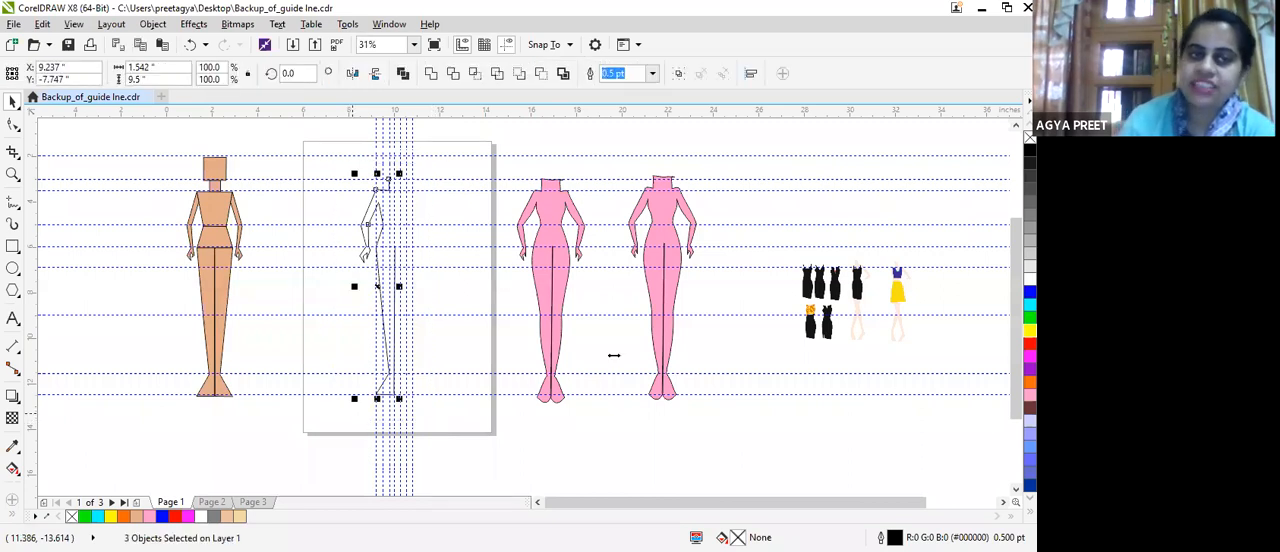
{"action": "left_click", "coordinate": [155, 24]}
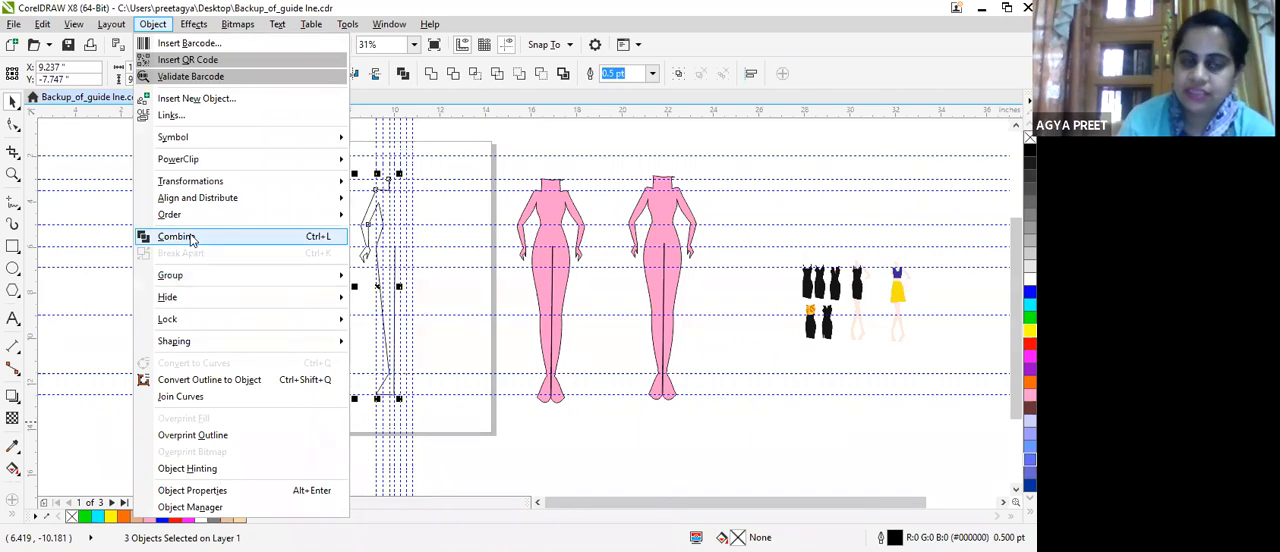
{"action": "left_click", "coordinate": [177, 236]}
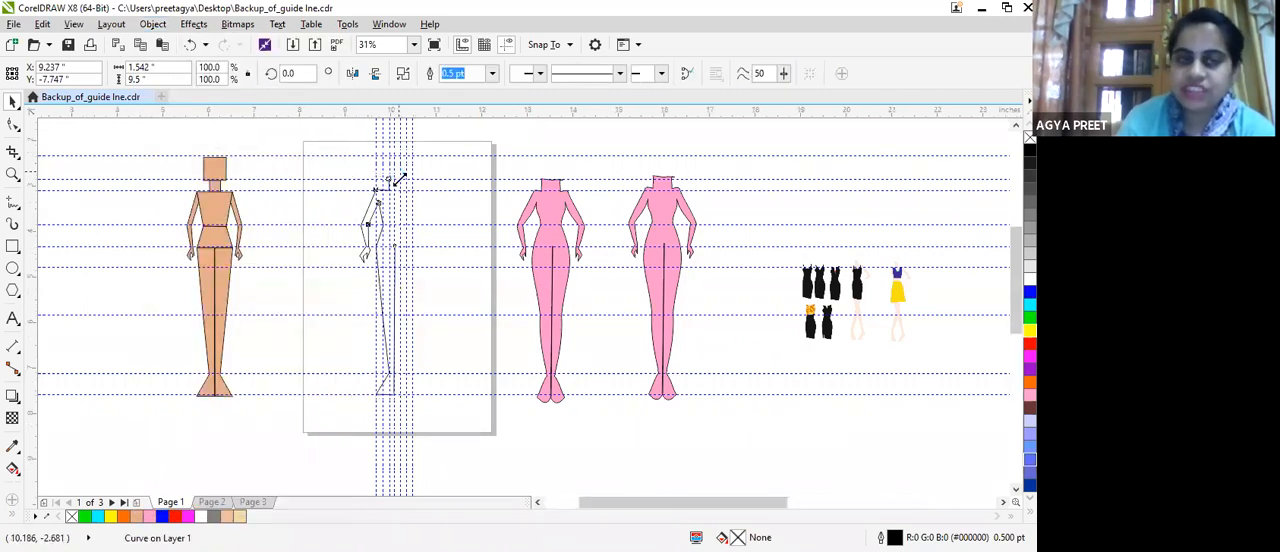
Move the top end node of the torso's side line onto the upper end of the inner arm line at the armpit.
{"action": "scroll", "coordinate": [400, 172], "scroll_direction": "up", "scroll_amount": 4}
{"action": "scroll", "coordinate": [249, 285], "scroll_direction": "up", "scroll_amount": 4}
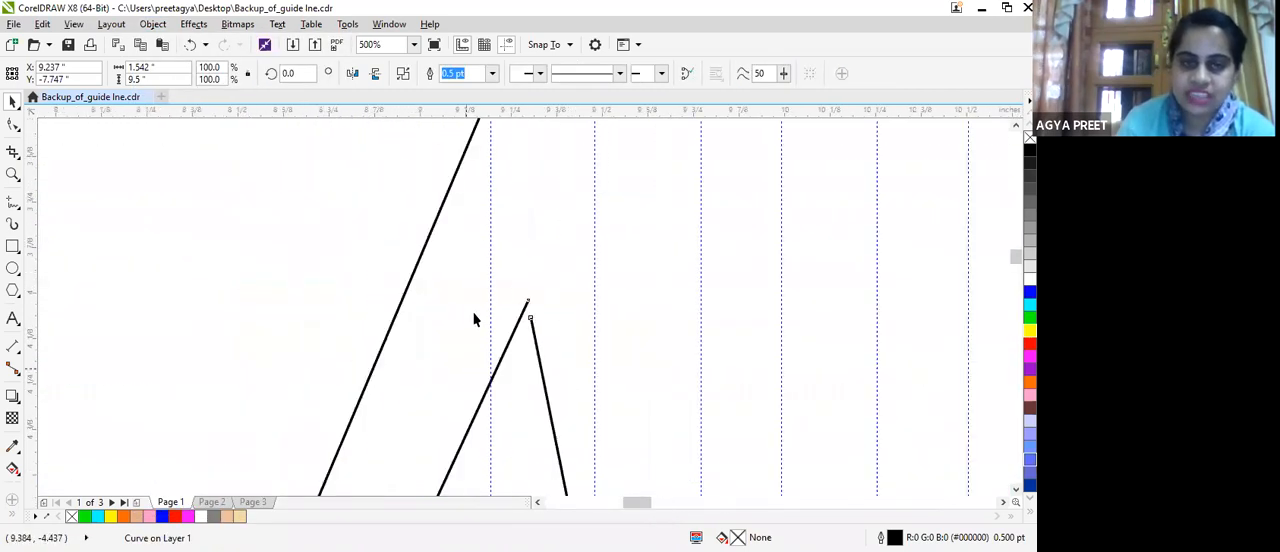
{"action": "scroll", "coordinate": [537, 345], "scroll_direction": "up", "scroll_amount": 4}
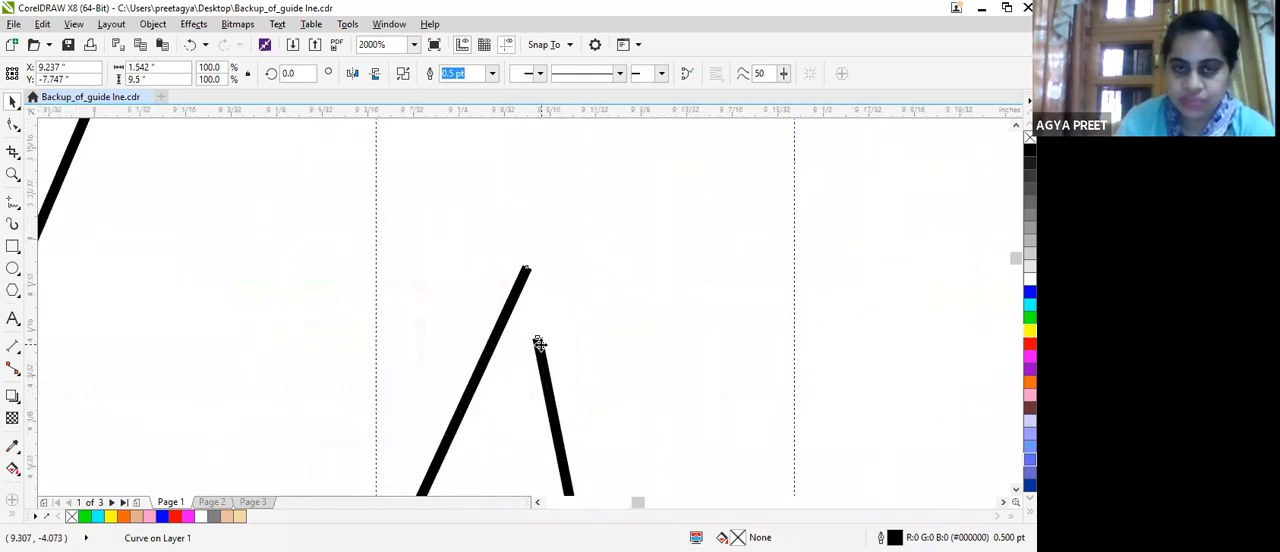
{"action": "left_click", "coordinate": [553, 400]}
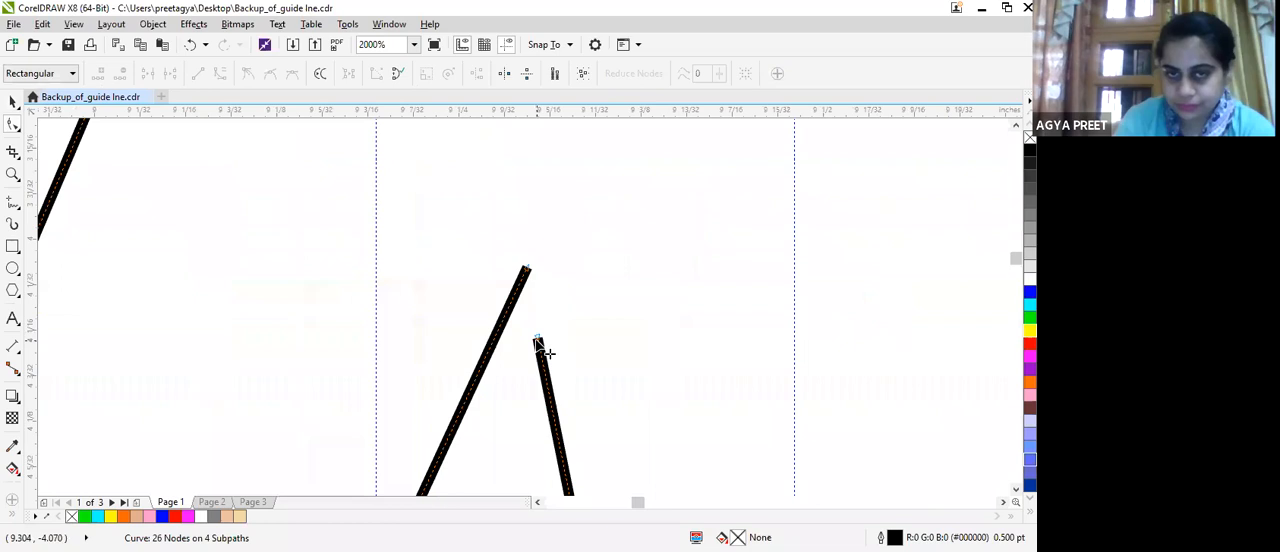
{"action": "left_click_drag", "start_coordinate": [537, 343], "coordinate": [523, 275]}
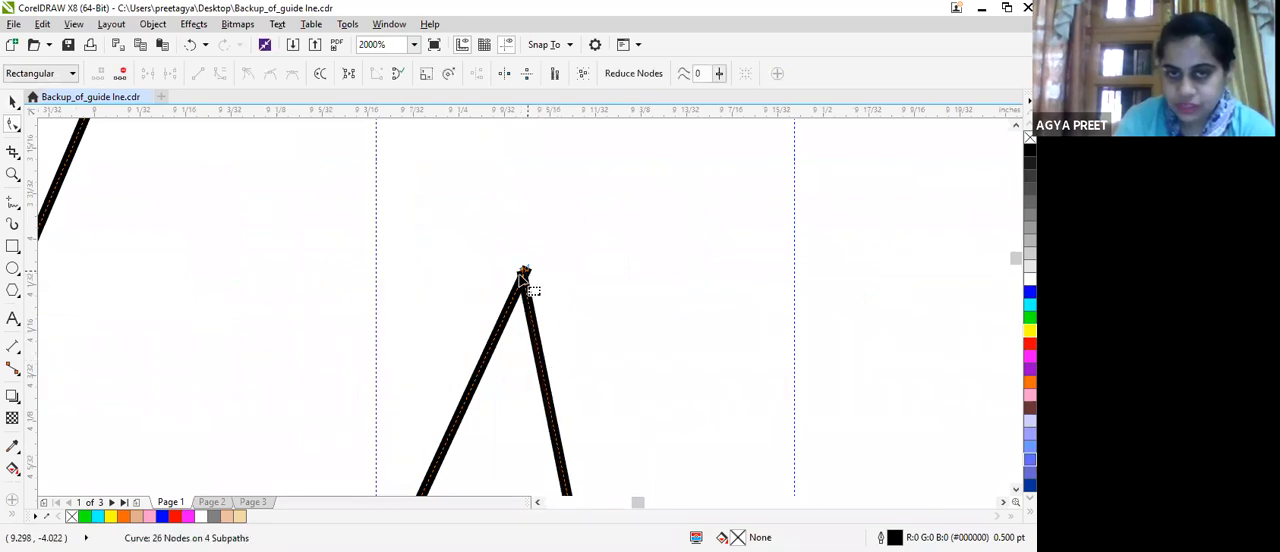
{"action": "scroll", "coordinate": [523, 275], "scroll_direction": "up", "scroll_amount": 3}
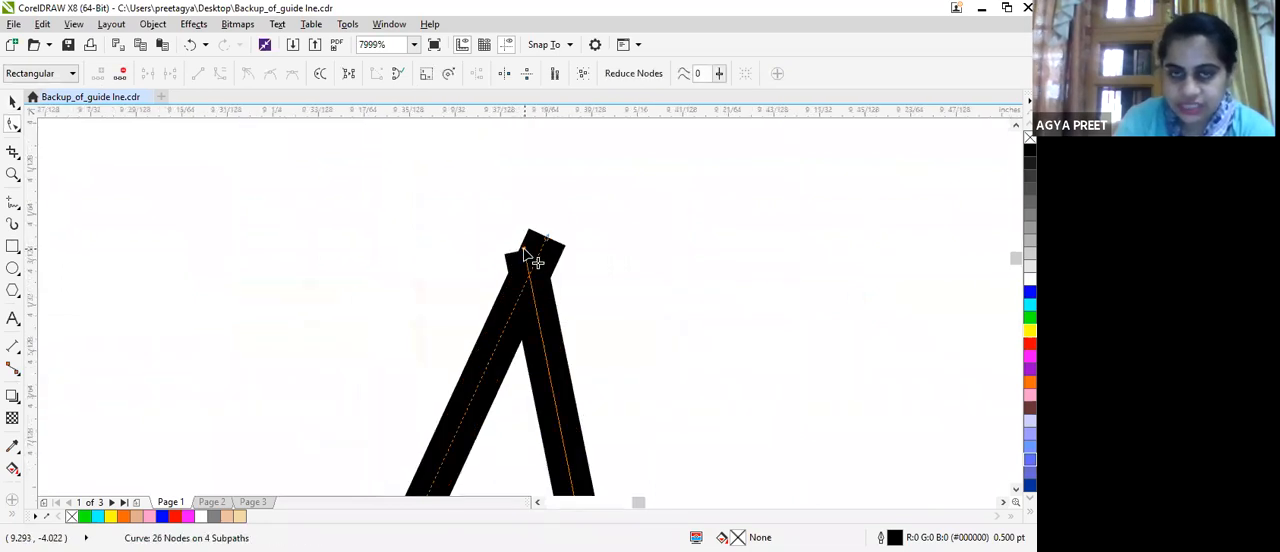
{"action": "left_click_drag", "start_coordinate": [538, 250], "coordinate": [548, 250]}
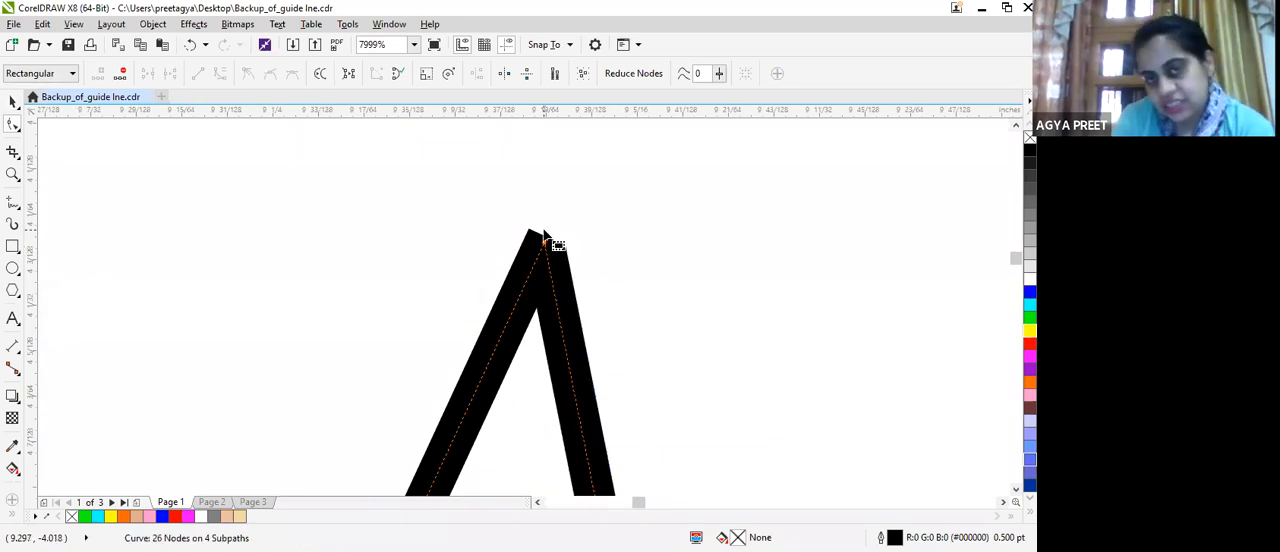
Join the two overlapping end nodes at the armpit into a single node.
{"action": "scroll", "coordinate": [548, 250], "scroll_direction": "up", "scroll_amount": 3}
{"action": "left_click_drag", "start_coordinate": [548, 289], "coordinate": [556, 258]}
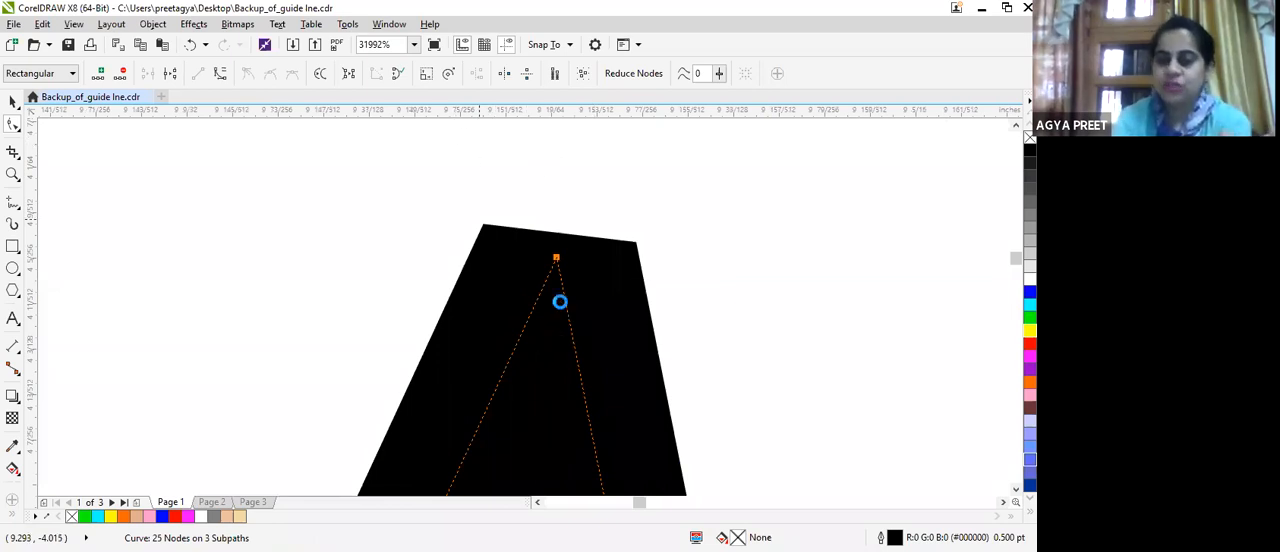
{"action": "scroll", "coordinate": [558, 296], "scroll_direction": "down", "scroll_amount": 2}
{"action": "left_click_drag", "start_coordinate": [558, 293], "coordinate": [551, 258]}
Join the overlapping end nodes of the shoulder line and the outer arm line at the shoulder tip.
{"action": "scroll", "coordinate": [551, 258], "scroll_direction": "down", "scroll_amount": 3}
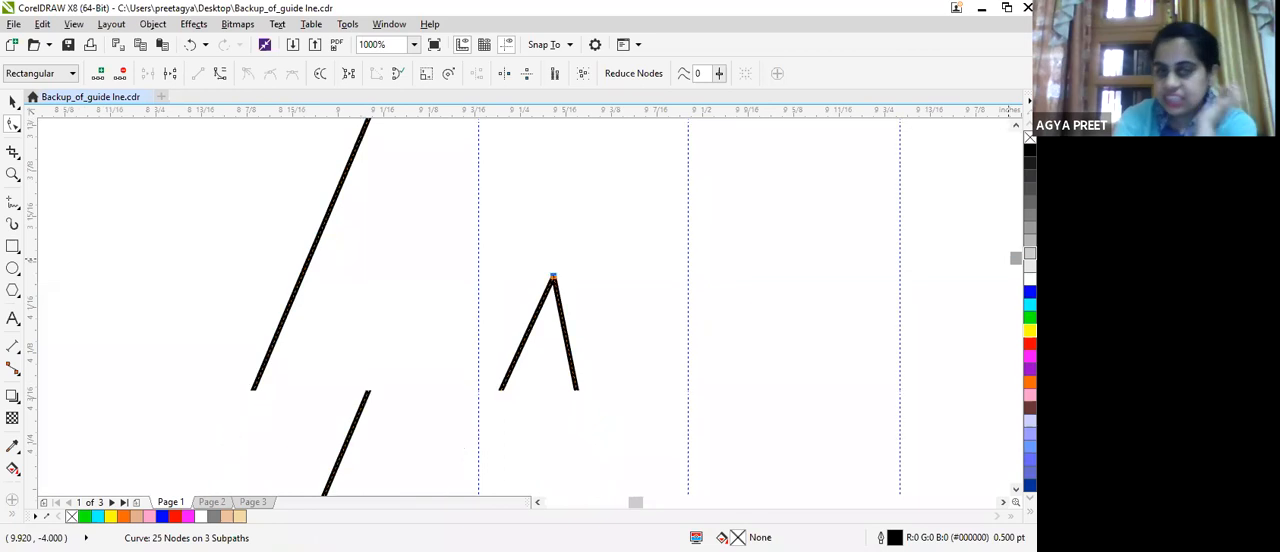
{"action": "left_click_drag", "start_coordinate": [1016, 246], "coordinate": [1016, 247]}
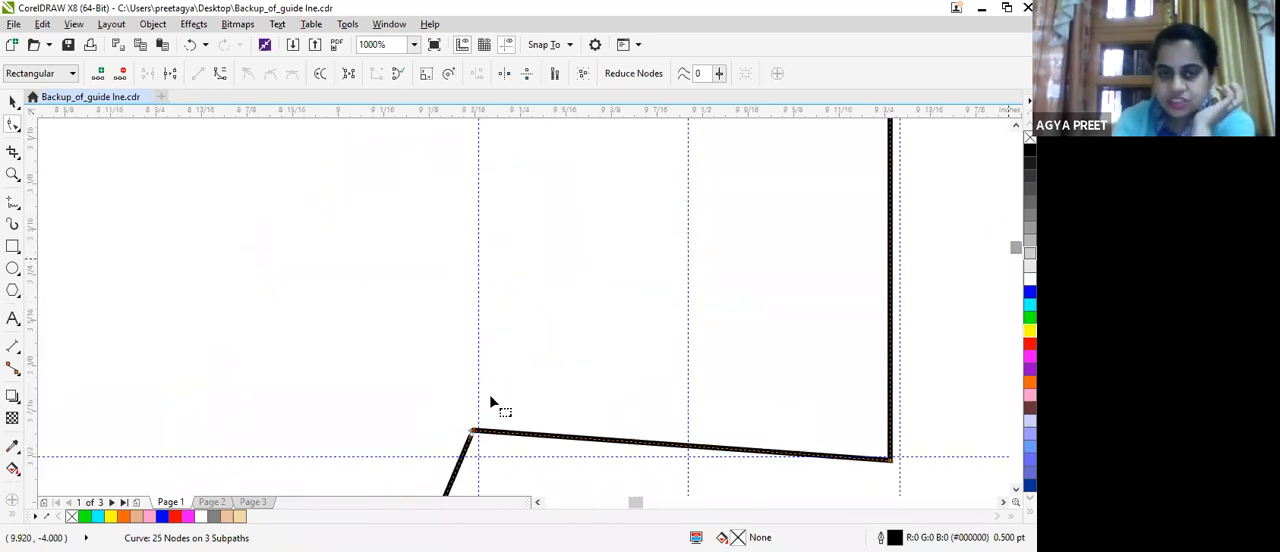
{"action": "scroll", "coordinate": [489, 408], "scroll_direction": "up", "scroll_amount": 3}
{"action": "left_click_drag", "start_coordinate": [492, 390], "coordinate": [497, 350]}
{"action": "scroll", "coordinate": [540, 360], "scroll_direction": "down", "scroll_amount": 12}
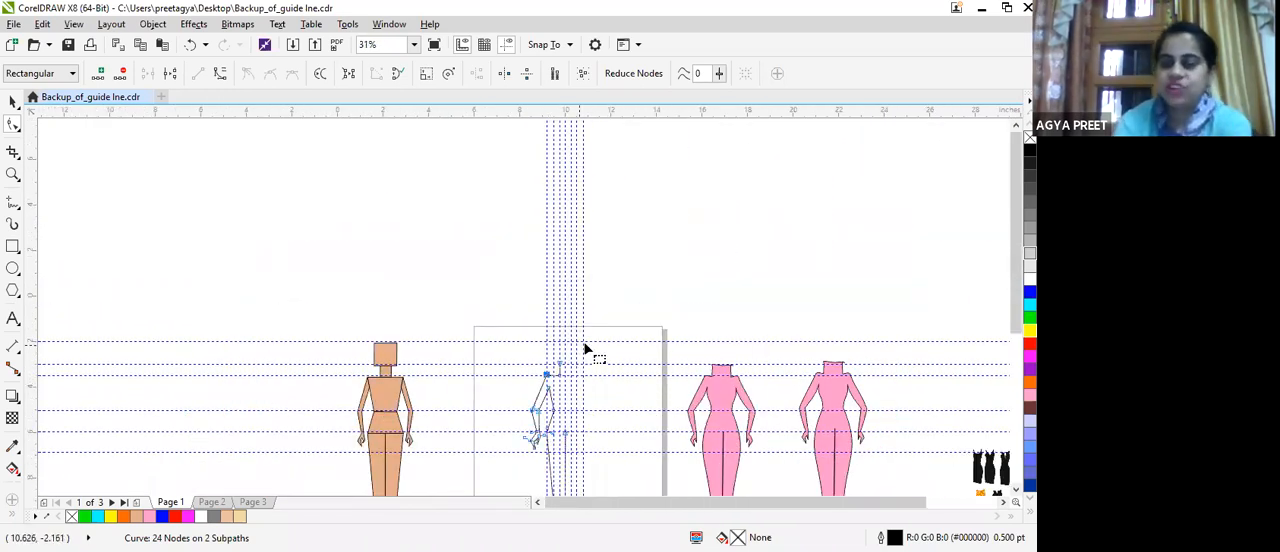
Convert the straight shoulder line to a curve and bend it with its control handles, up near the arm and down near the neck.
{"action": "left_click_drag", "start_coordinate": [1016, 307], "coordinate": [1015, 344]}
{"action": "scroll", "coordinate": [477, 226], "scroll_direction": "up", "scroll_amount": 3}
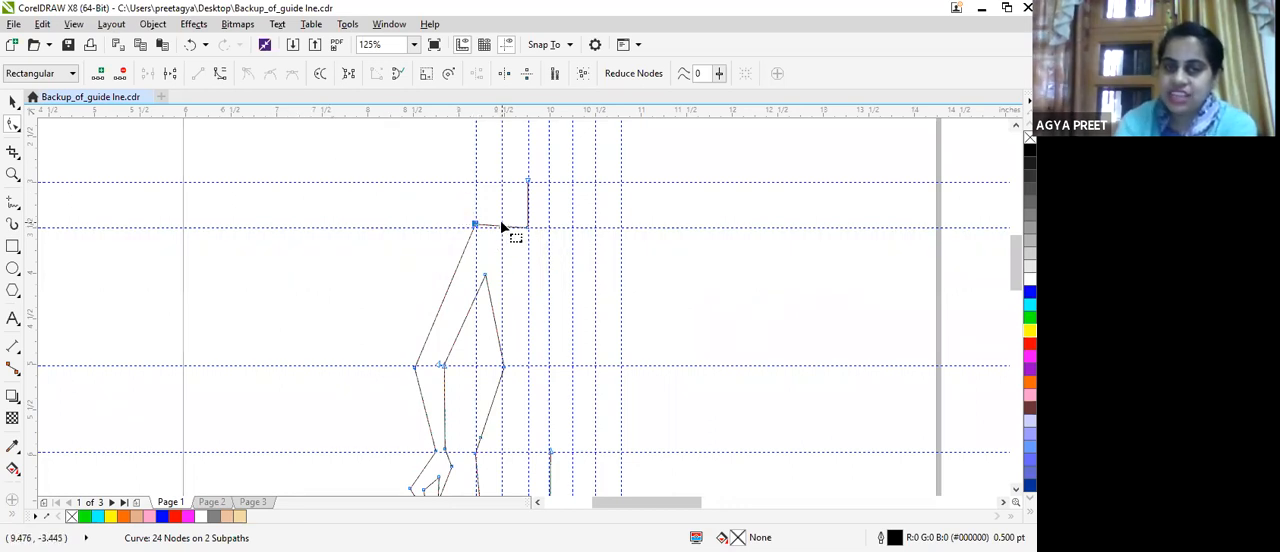
{"action": "scroll", "coordinate": [502, 228], "scroll_direction": "up", "scroll_amount": 4}
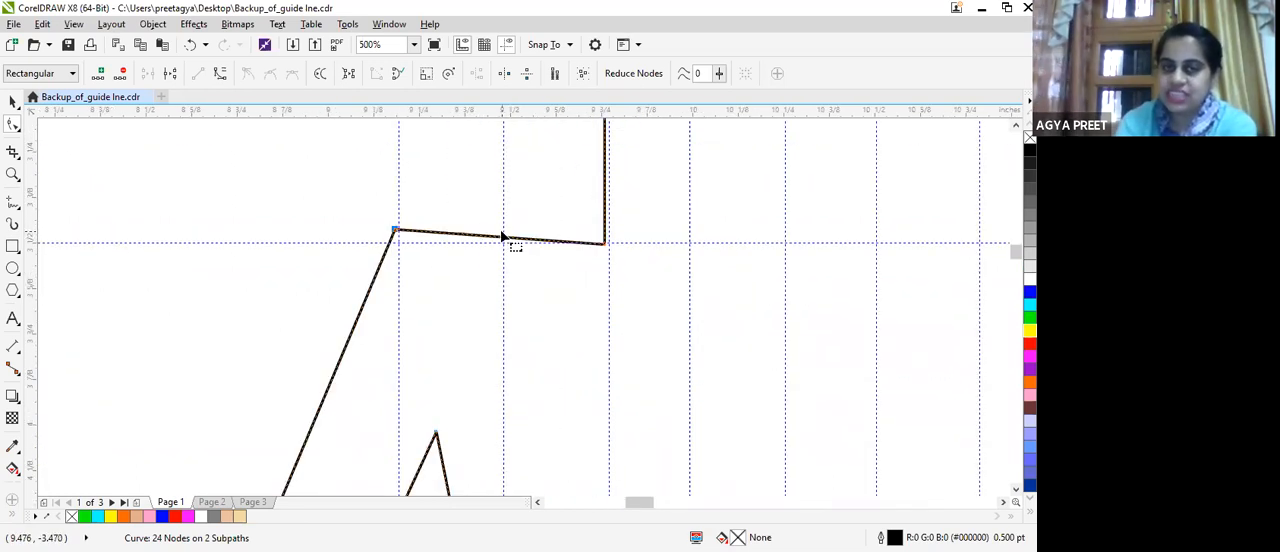
{"action": "left_click", "coordinate": [503, 241]}
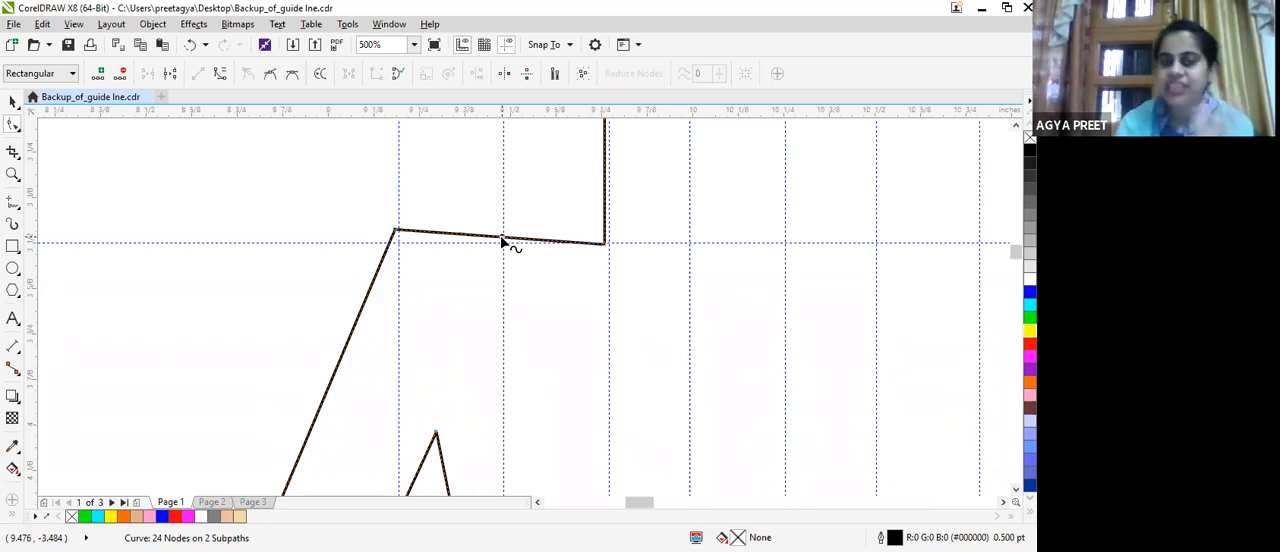
{"action": "left_click", "coordinate": [220, 77]}
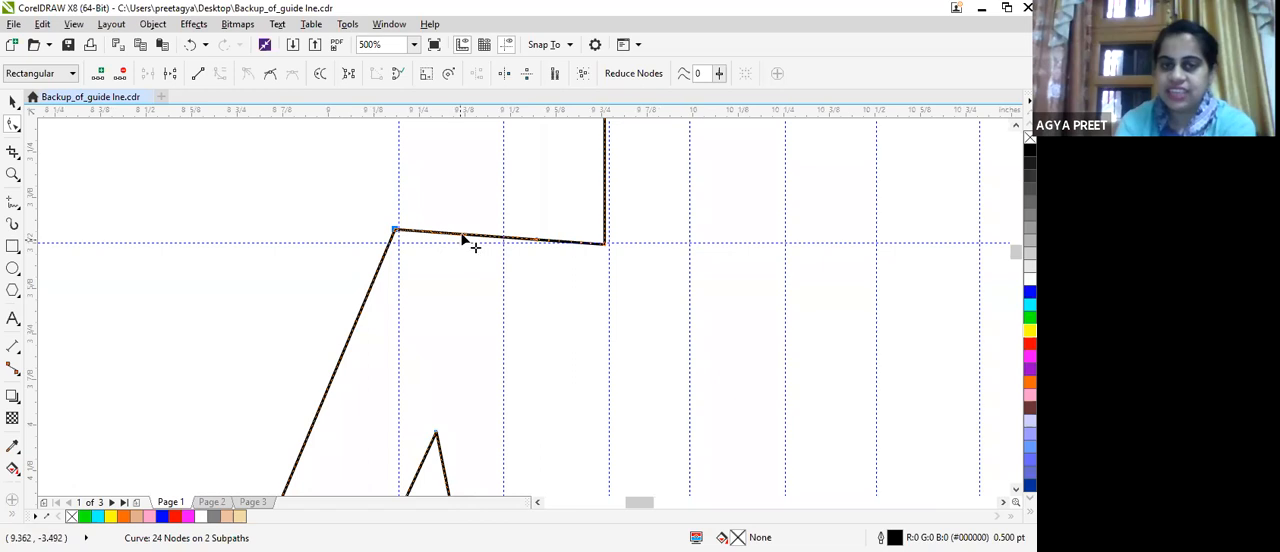
{"action": "scroll", "coordinate": [470, 240], "scroll_direction": "up", "scroll_amount": 2}
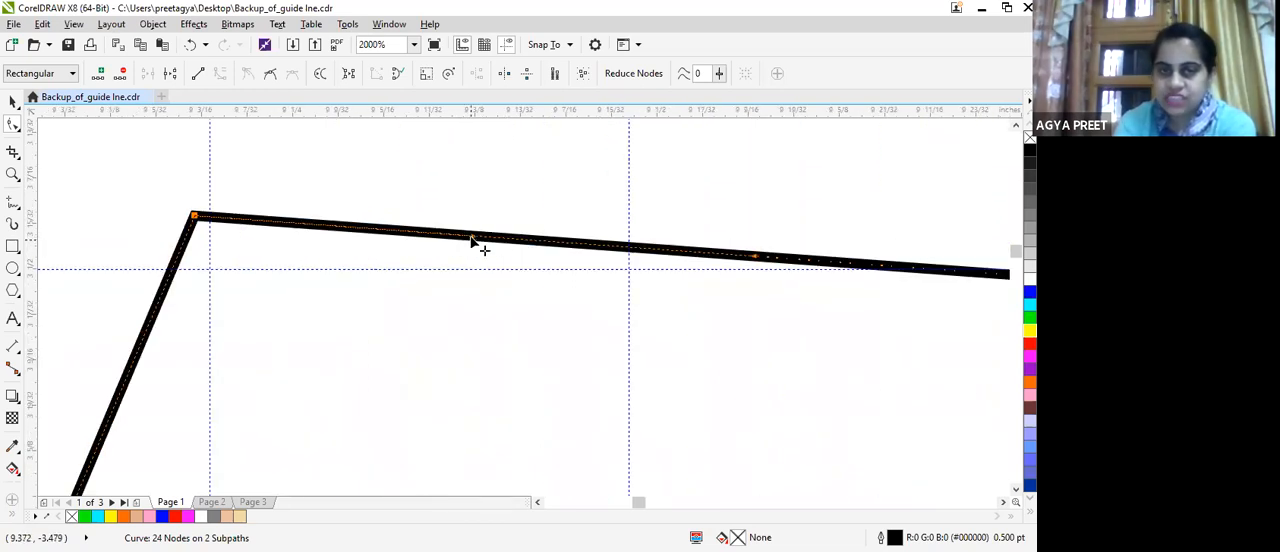
{"action": "left_click_drag", "start_coordinate": [472, 240], "coordinate": [472, 189]}
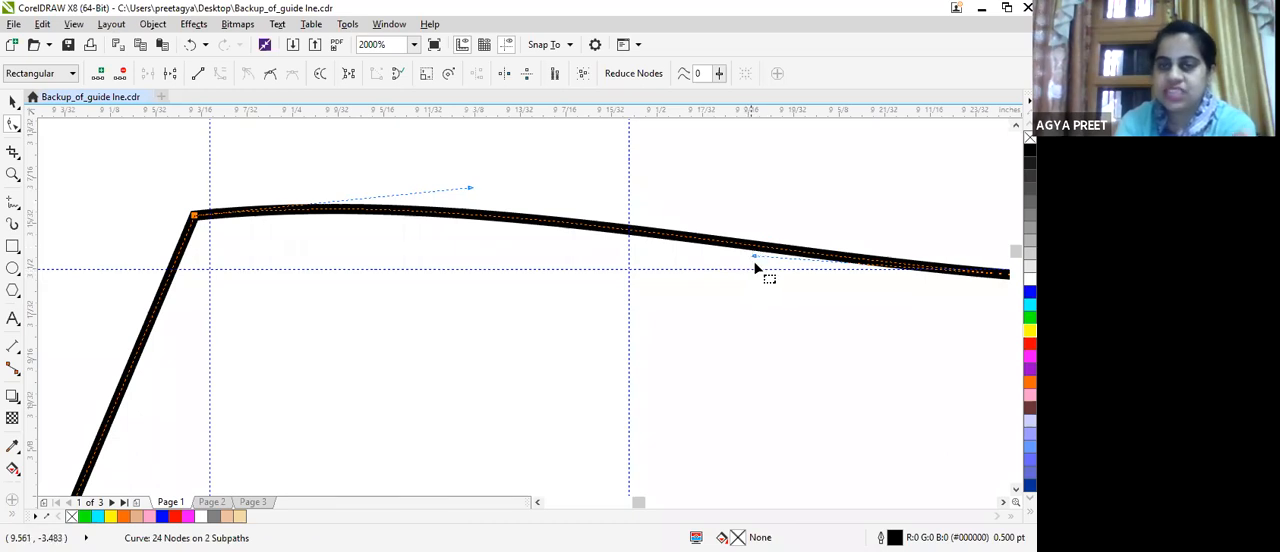
{"action": "left_click_drag", "start_coordinate": [754, 260], "coordinate": [754, 293]}
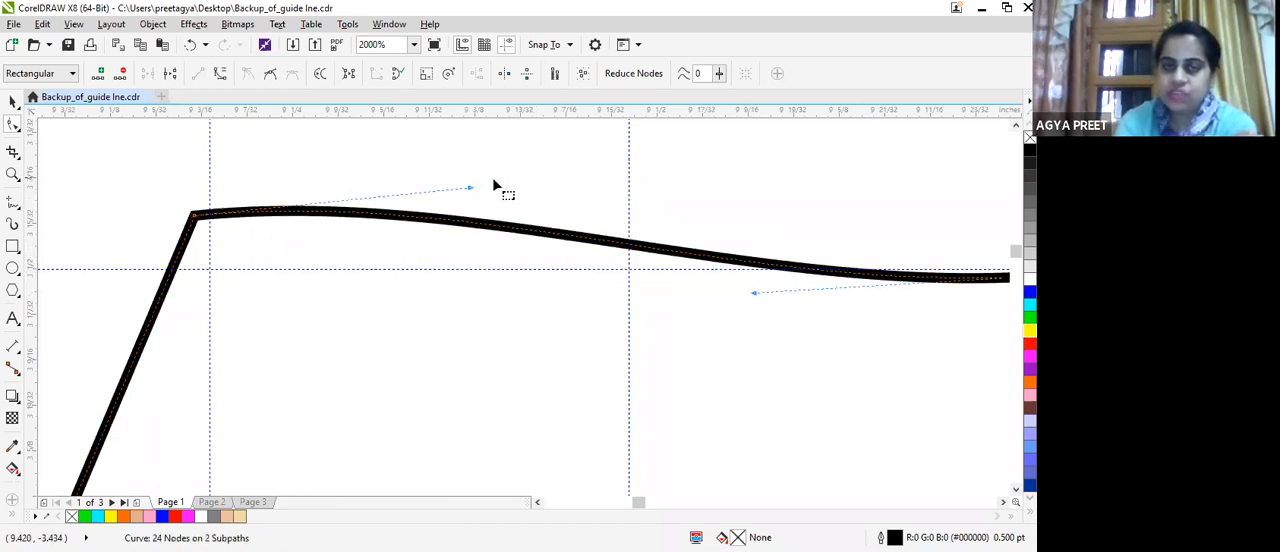
{"action": "left_click_drag", "start_coordinate": [470, 188], "coordinate": [475, 157]}
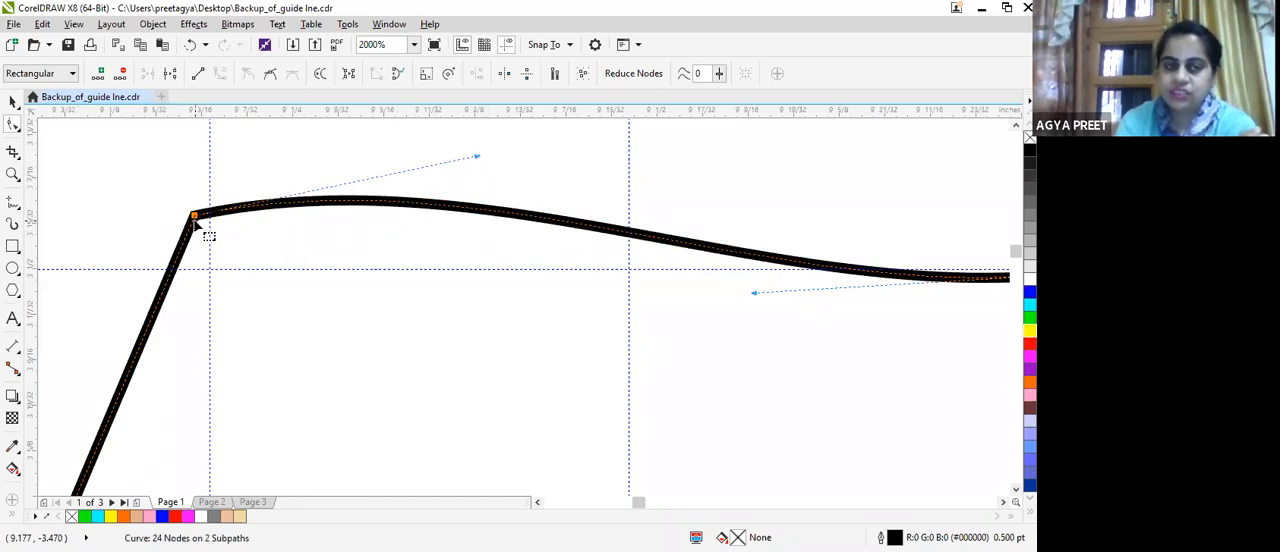
Lower the shoulder tip node towards the horizontal shoulder guideline and raise its control handle to round the shoulder more.
{"action": "left_click_drag", "start_coordinate": [194, 215], "coordinate": [184, 259]}
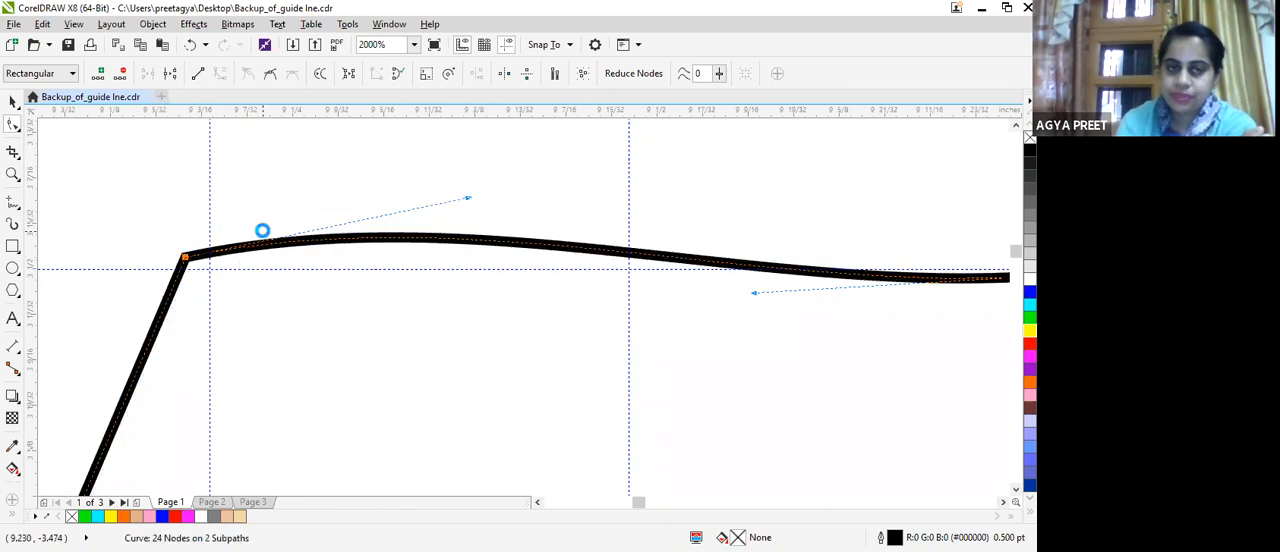
{"action": "scroll", "coordinate": [263, 231], "scroll_direction": "down", "scroll_amount": 2}
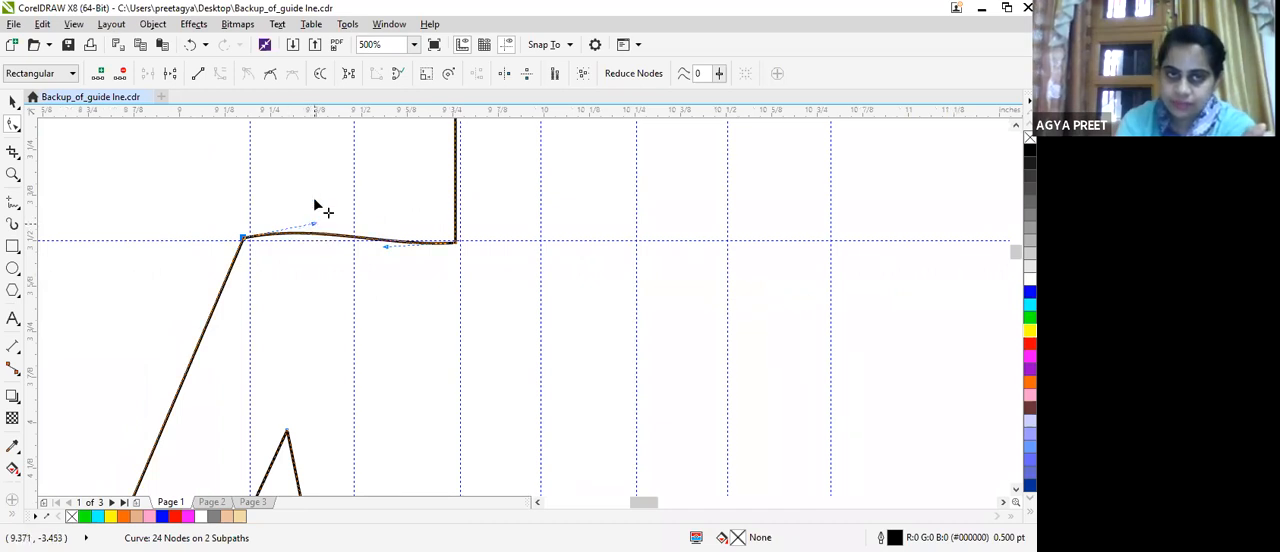
{"action": "left_click_drag", "start_coordinate": [313, 219], "coordinate": [313, 197]}
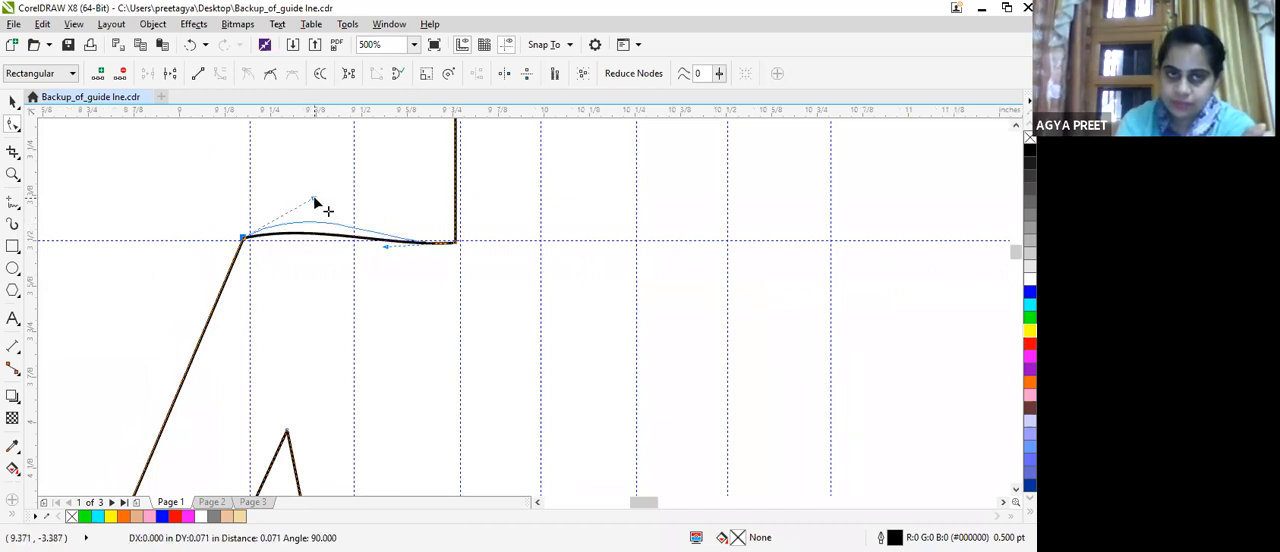
Convert the outer upper-arm line to a curve and bow it slightly outward between shoulder and elbow.
{"action": "left_click", "coordinate": [180, 385]}
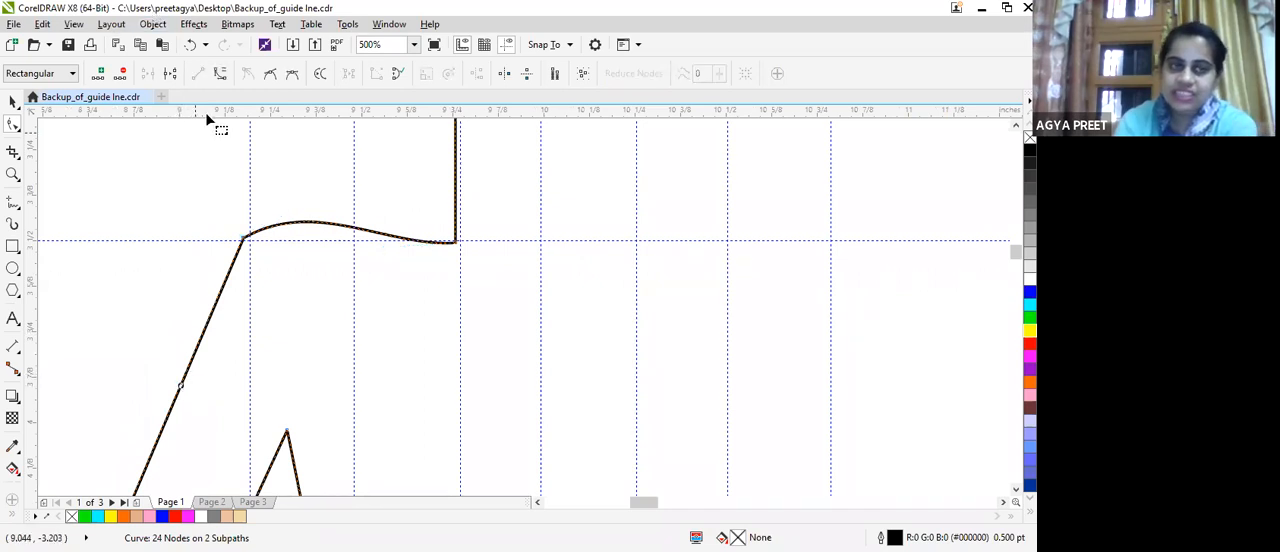
{"action": "left_click", "coordinate": [220, 74]}
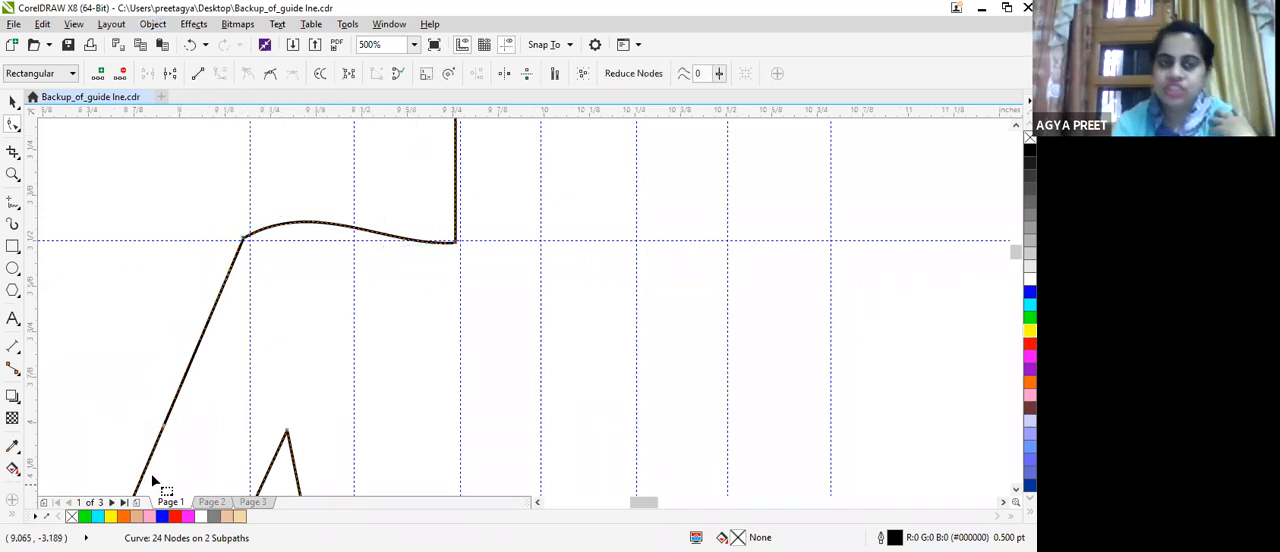
{"action": "scroll", "coordinate": [170, 392], "scroll_direction": "up", "scroll_amount": 2}
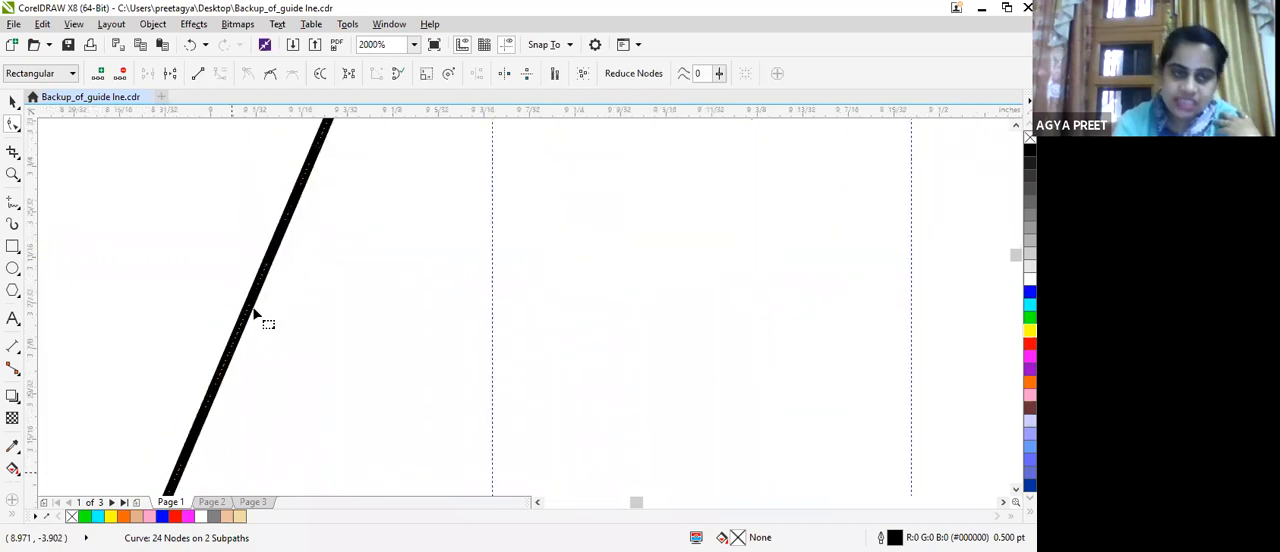
{"action": "left_click_drag", "start_coordinate": [194, 430], "coordinate": [162, 380]}
{"action": "scroll", "coordinate": [230, 406], "scroll_direction": "down", "scroll_amount": 1}
{"action": "scroll", "coordinate": [230, 406], "scroll_direction": "down", "scroll_amount": 3}
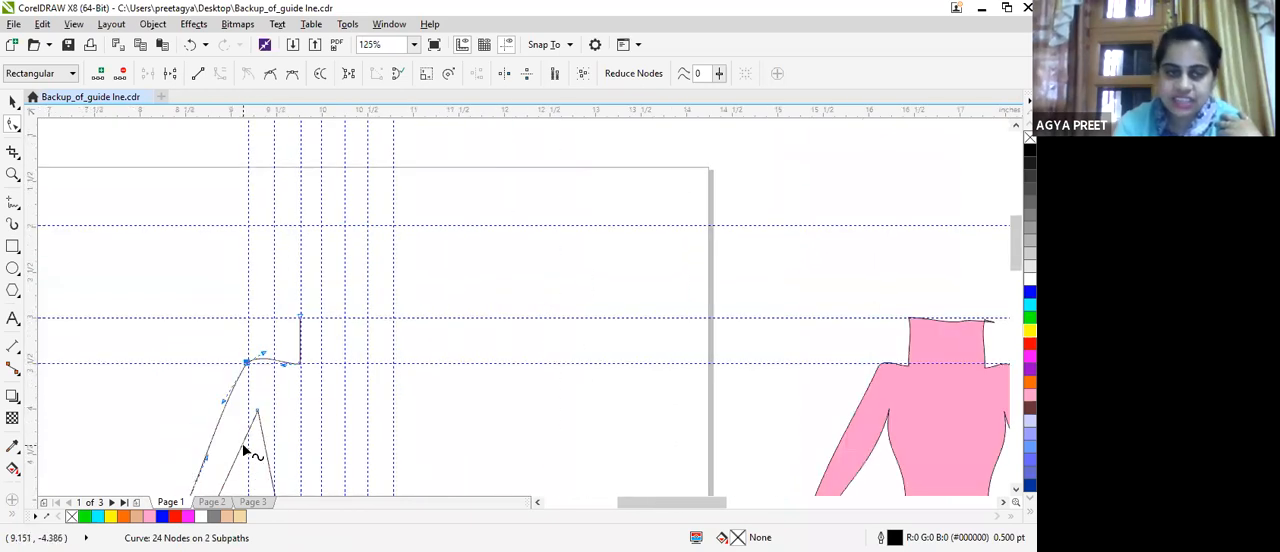
Convert the inner upper-arm line to a curve, bend it with its handles, and move the armpit node slightly up towards the arm.
{"action": "left_click", "coordinate": [240, 446]}
{"action": "scroll", "coordinate": [240, 447], "scroll_direction": "down", "scroll_amount": 1}
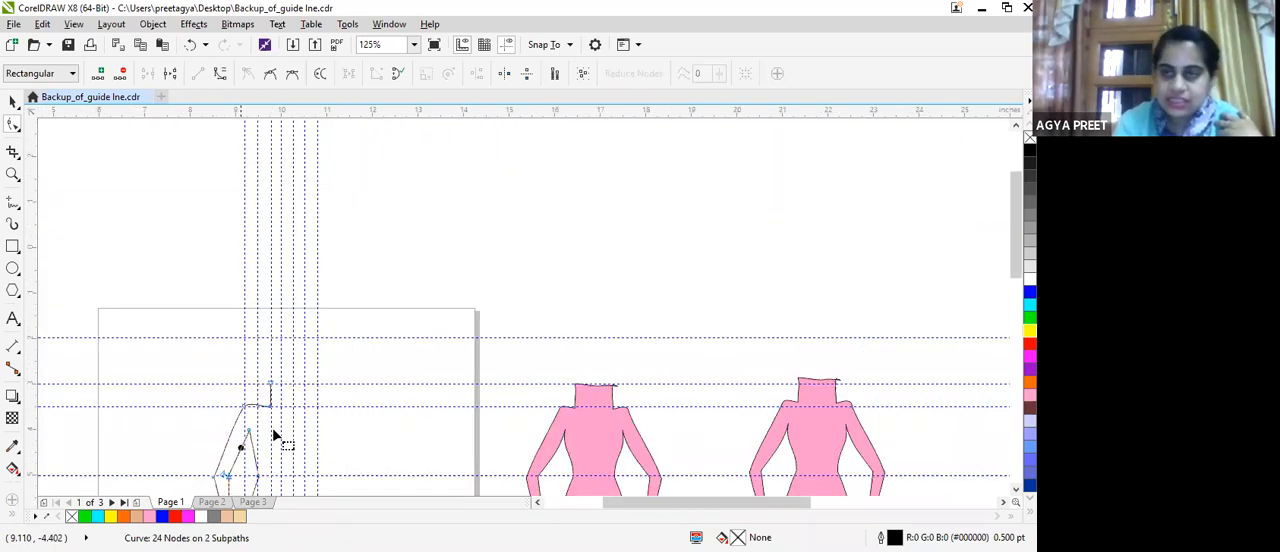
{"action": "scroll", "coordinate": [1004, 287], "scroll_direction": "down", "scroll_amount": 2}
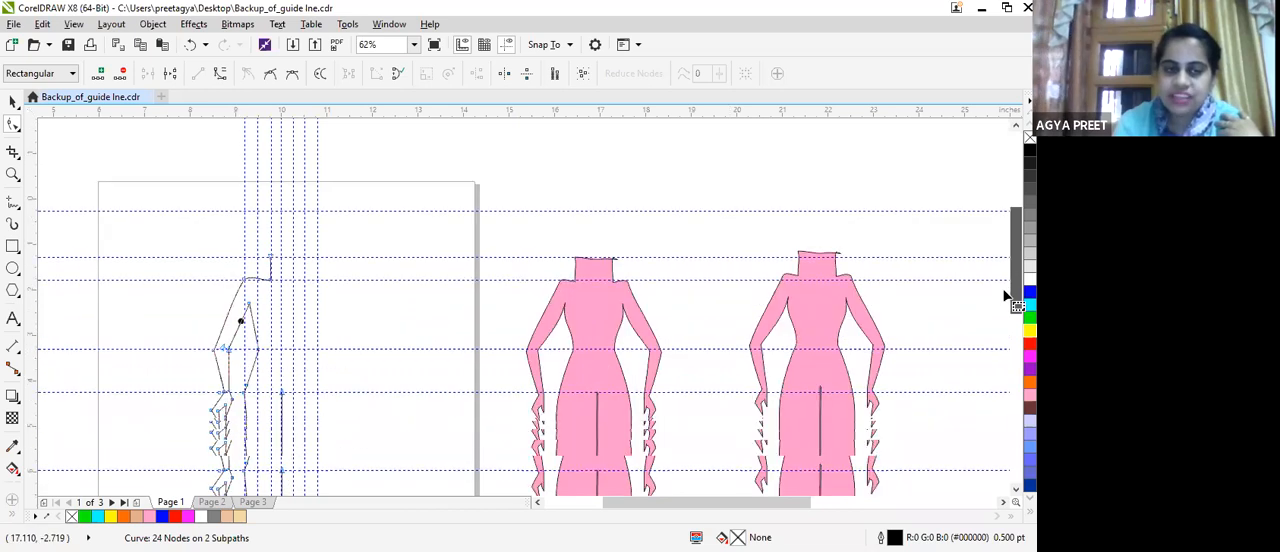
{"action": "scroll", "coordinate": [1003, 292], "scroll_direction": "down", "scroll_amount": 1}
{"action": "scroll", "coordinate": [285, 360], "scroll_direction": "up", "scroll_amount": 2}
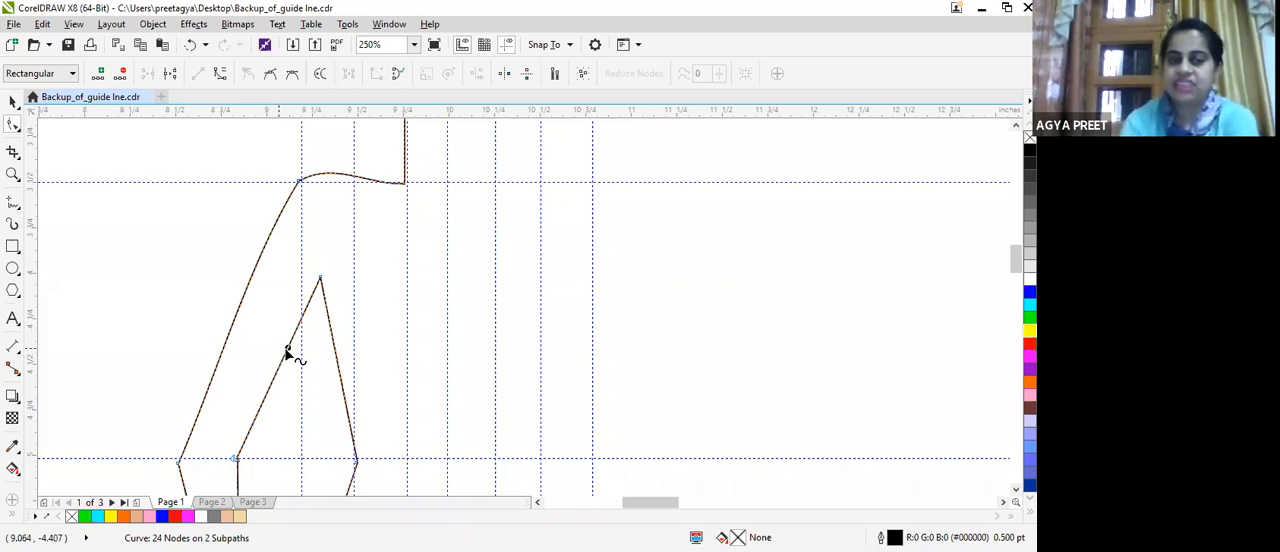
{"action": "left_click_drag", "start_coordinate": [286, 350], "coordinate": [286, 353]}
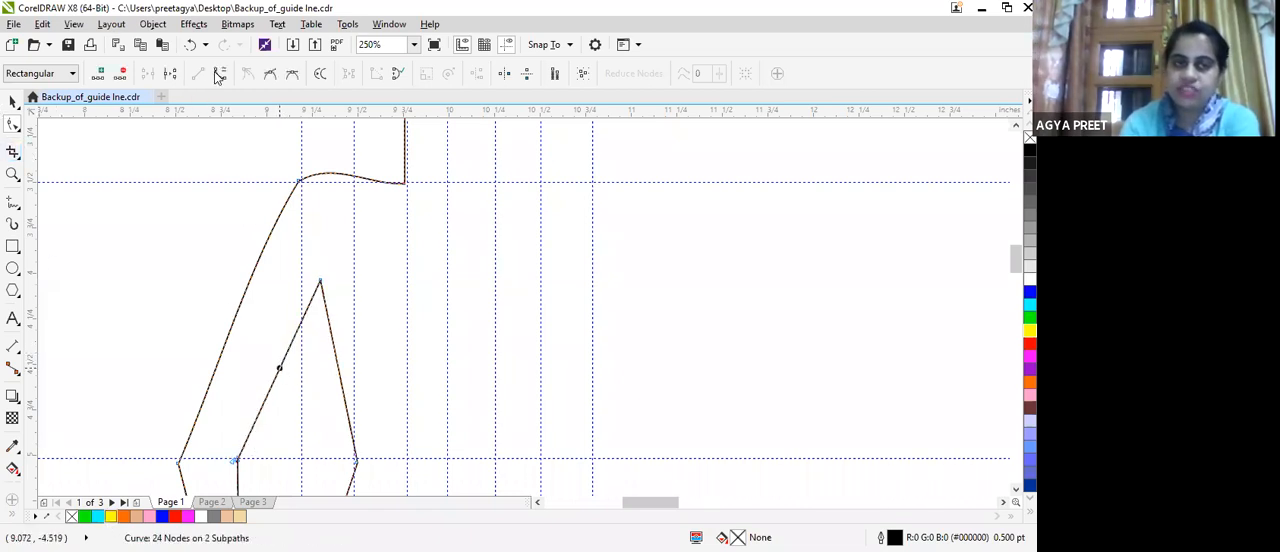
{"action": "left_click", "coordinate": [292, 341]}
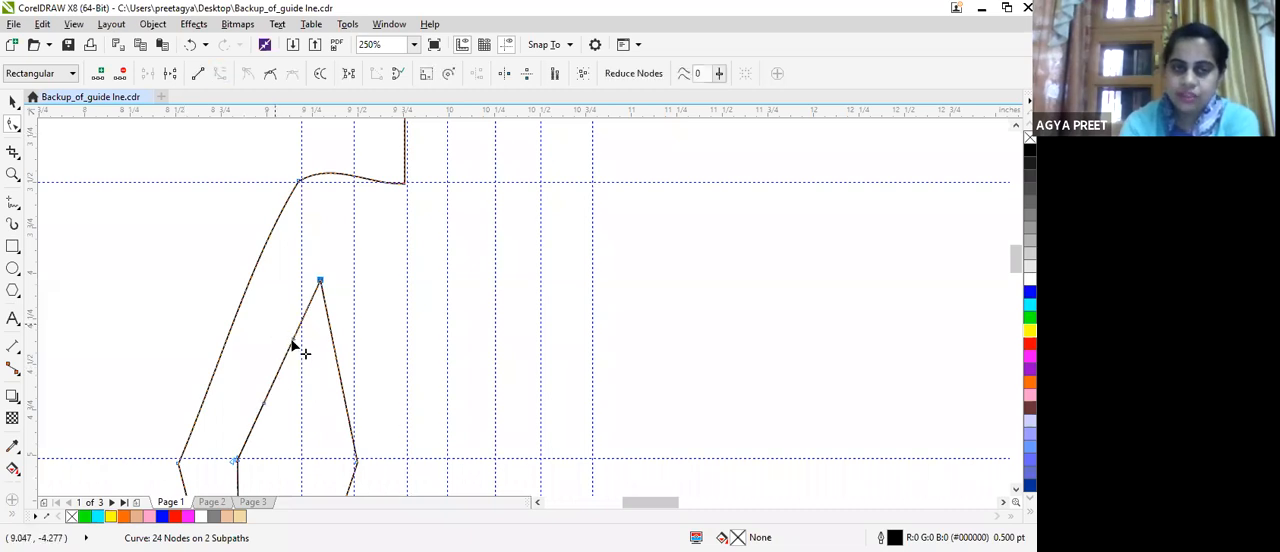
{"action": "left_click_drag", "start_coordinate": [297, 345], "coordinate": [266, 414]}
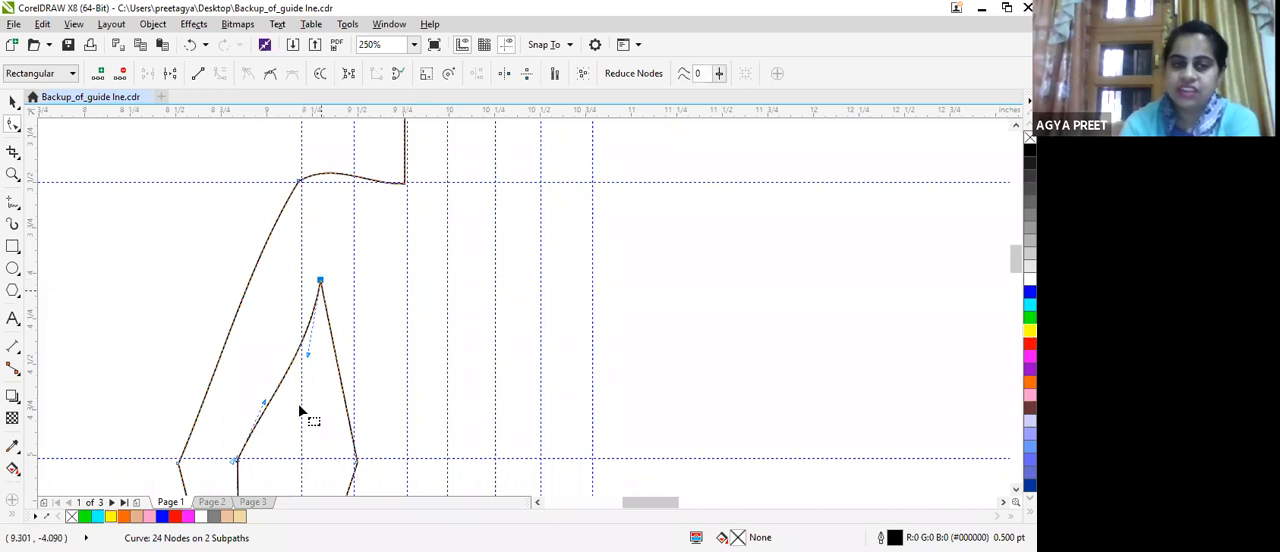
{"action": "left_click_drag", "start_coordinate": [293, 348], "coordinate": [311, 271]}
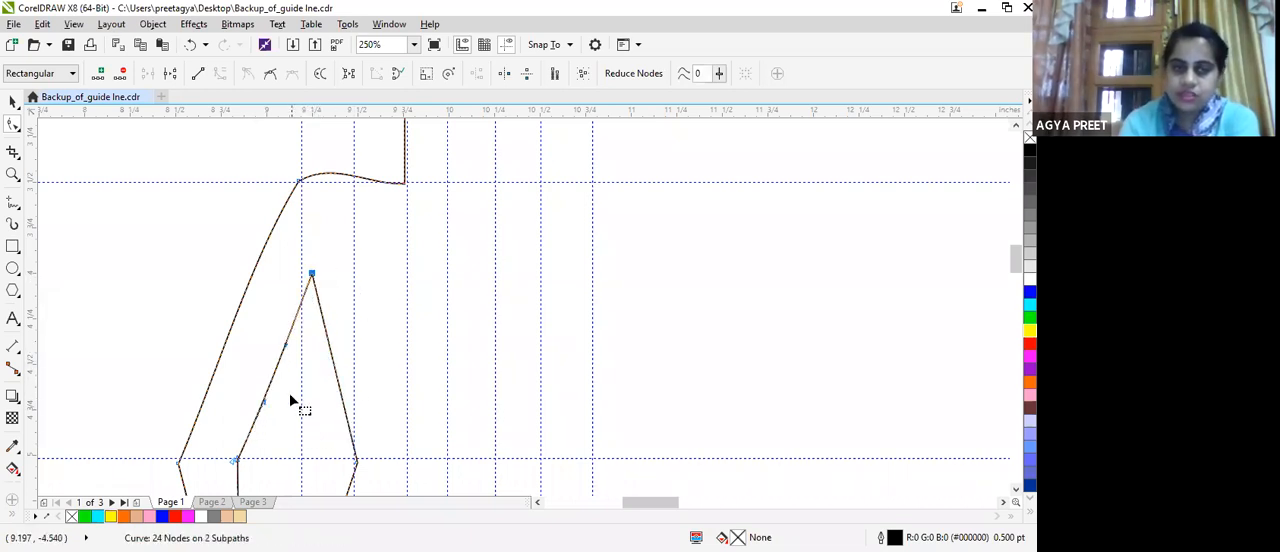
{"action": "left_click_drag", "start_coordinate": [290, 347], "coordinate": [311, 413]}
Convert the outer and inner forearm lines between elbow and wrist to curves and bow each slightly outward from the forearm.
{"action": "scroll", "coordinate": [311, 413], "scroll_direction": "down", "scroll_amount": 2}
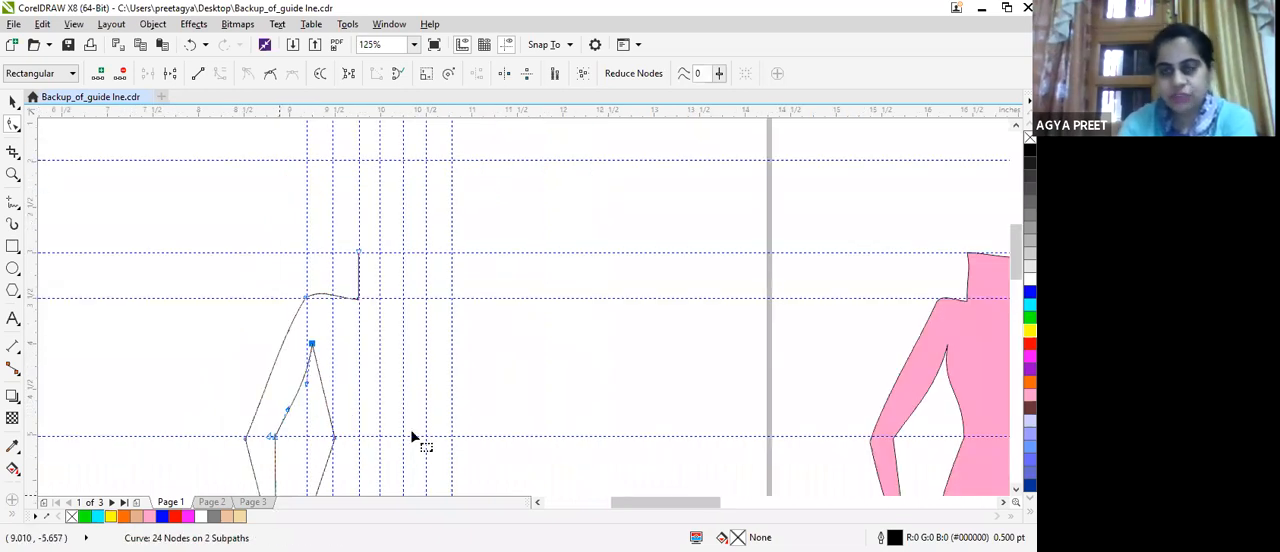
{"action": "mouse_move", "coordinate": [1013, 273]}
{"action": "left_mouse_down"}
{"action": "mouse_move", "coordinate": [1010, 312]}
{"action": "mouse_move", "coordinate": [1008, 288]}
{"action": "left_mouse_up"}
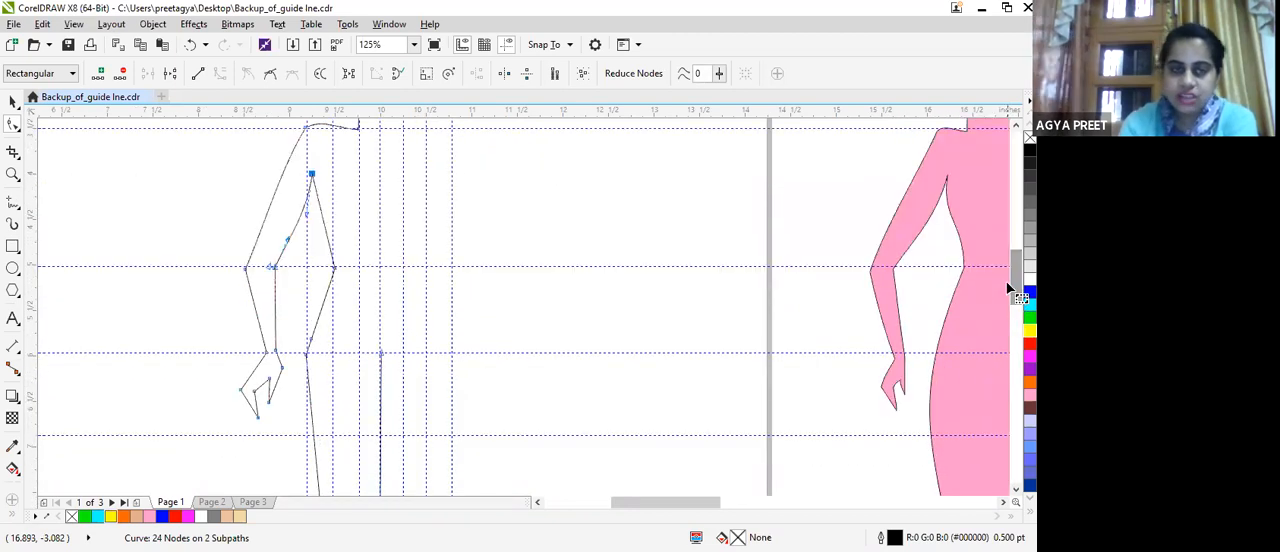
{"action": "scroll", "coordinate": [280, 354], "scroll_direction": "up", "scroll_amount": 2}
{"action": "left_click", "coordinate": [279, 346]}
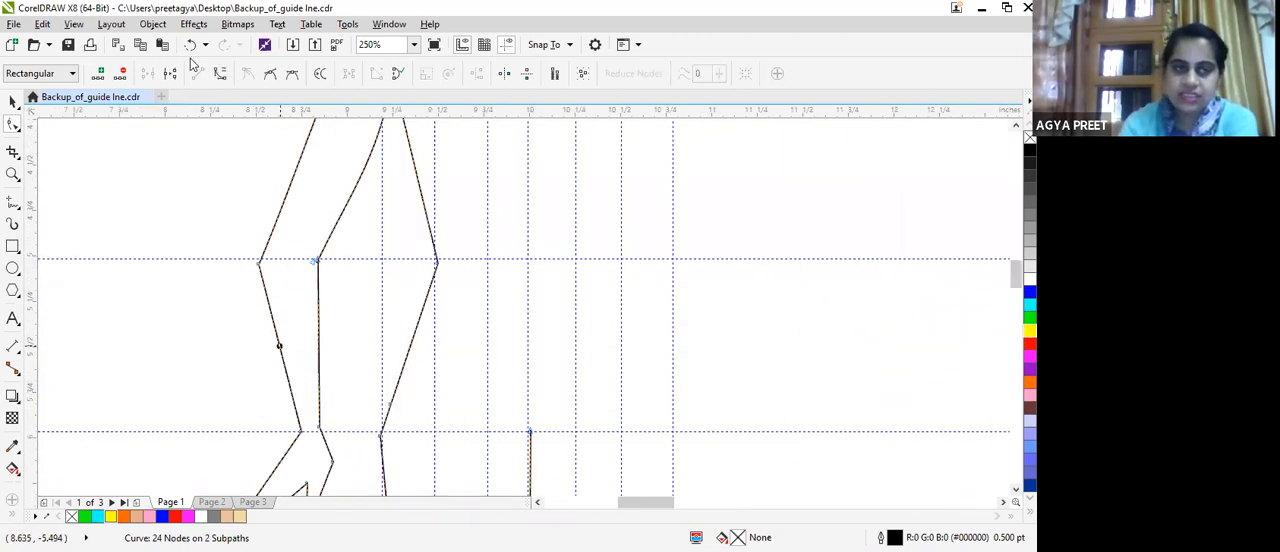
{"action": "left_click", "coordinate": [220, 80]}
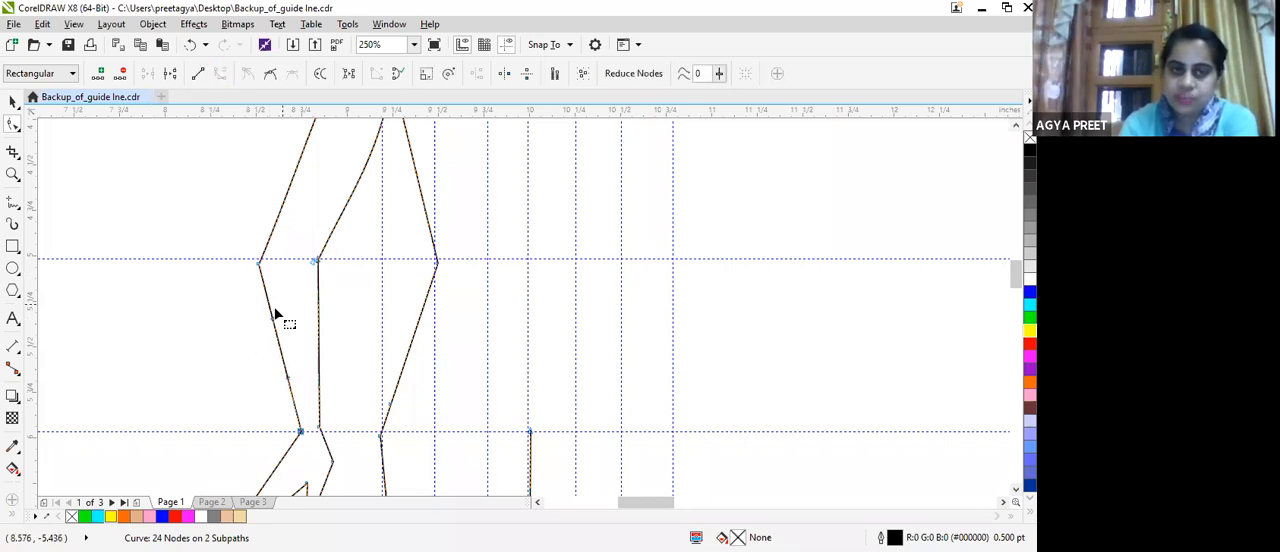
{"action": "left_click_drag", "start_coordinate": [268, 328], "coordinate": [320, 330]}
{"action": "left_click", "coordinate": [318, 325]}
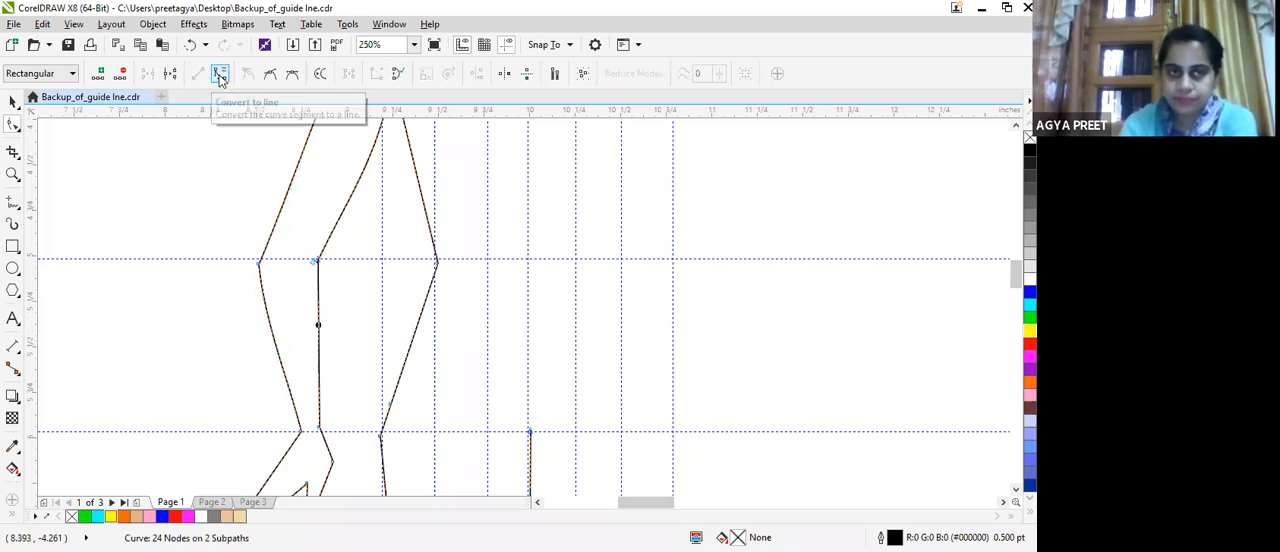
{"action": "left_click_drag", "start_coordinate": [318, 315], "coordinate": [317, 322]}
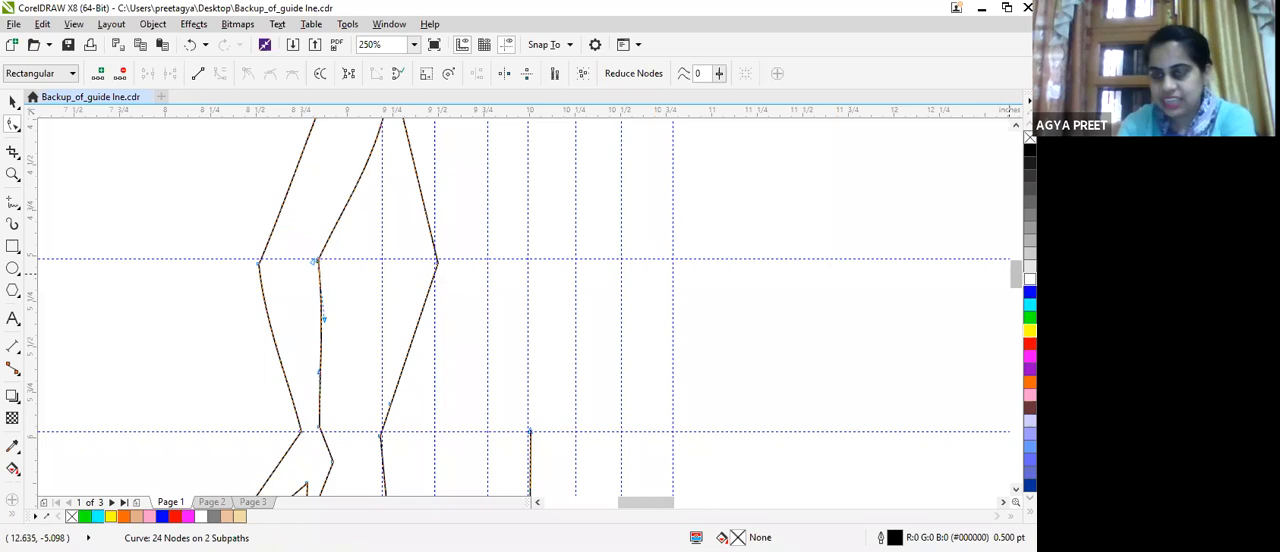
Convert the slanted line between the two finger points to a curve and arch it upward with its control handles.
{"action": "left_click_drag", "start_coordinate": [1017, 281], "coordinate": [1017, 294]}
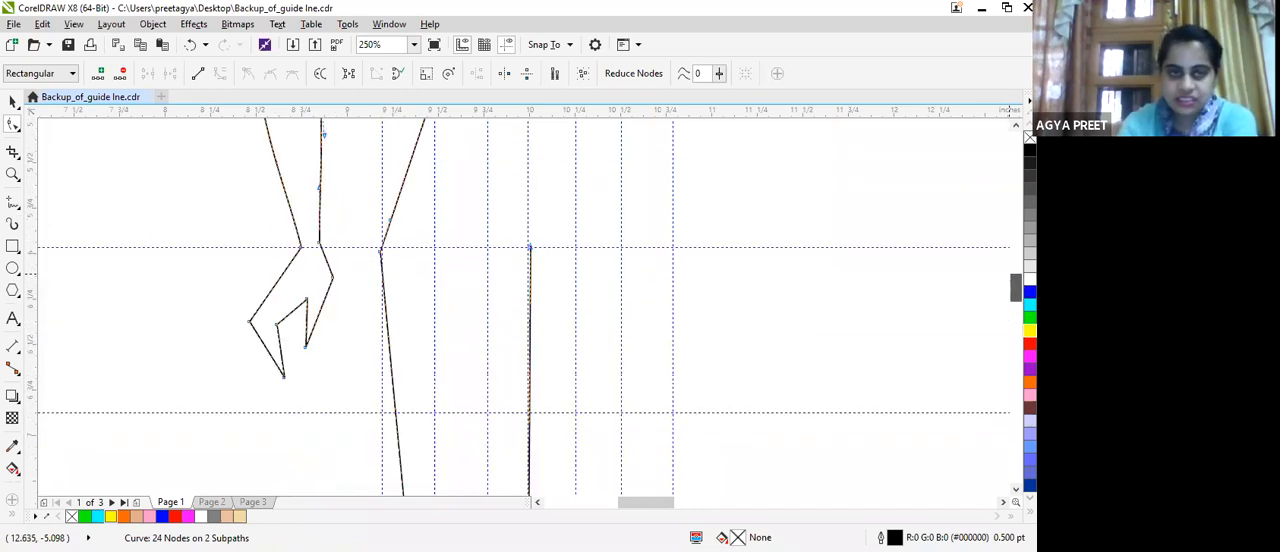
{"action": "scroll", "coordinate": [218, 270], "scroll_direction": "up", "scroll_amount": 1}
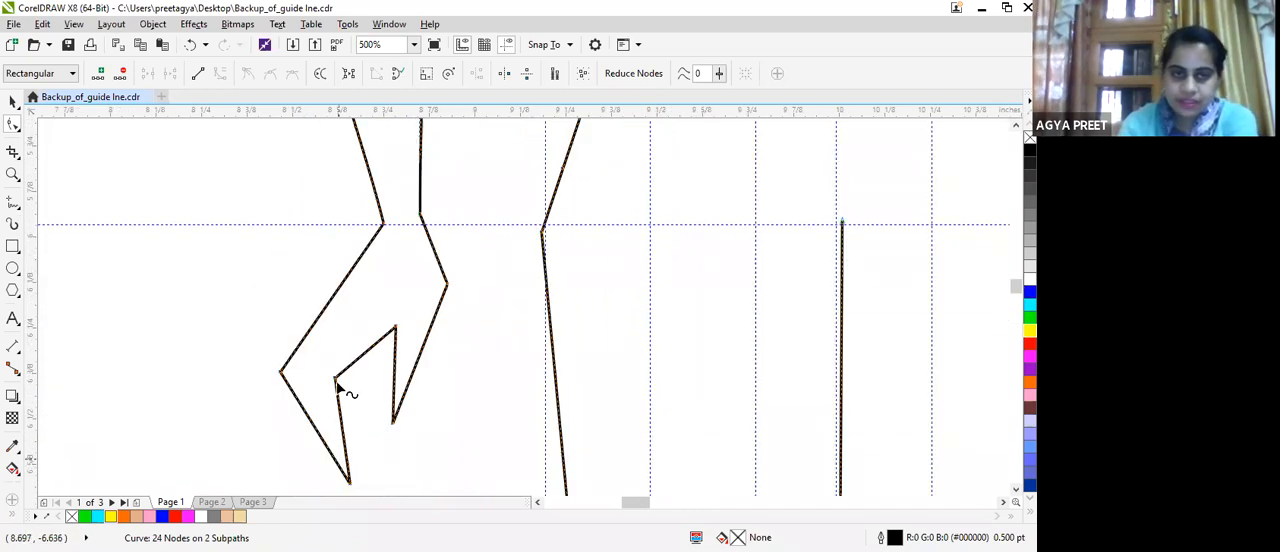
{"action": "left_click", "coordinate": [361, 357]}
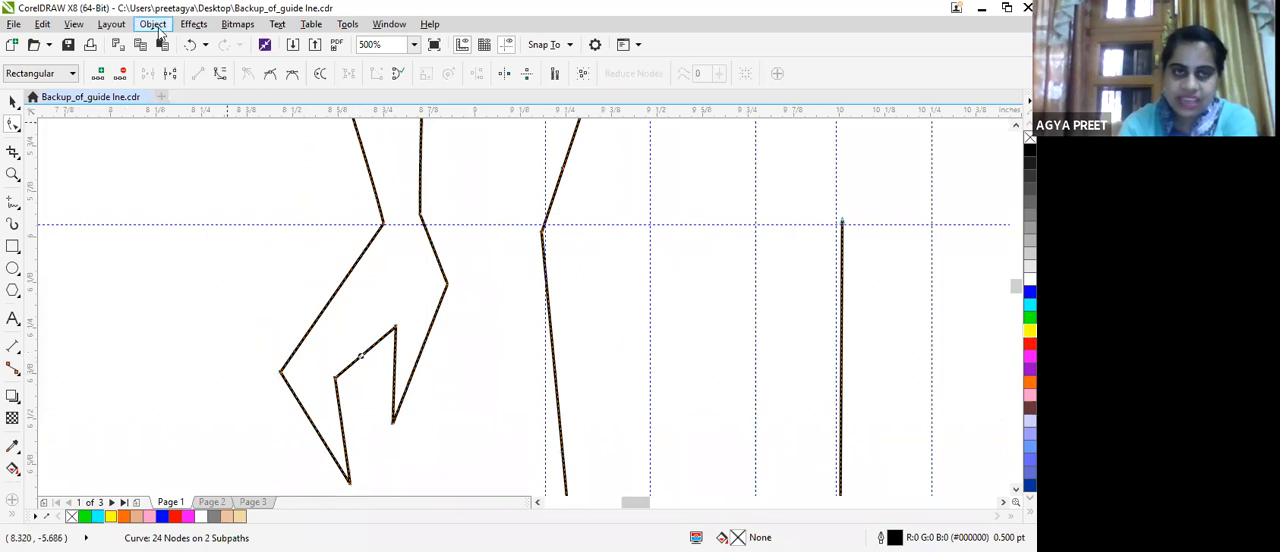
{"action": "left_click", "coordinate": [372, 349]}
{"action": "left_click_drag", "start_coordinate": [365, 331], "coordinate": [349, 406]}
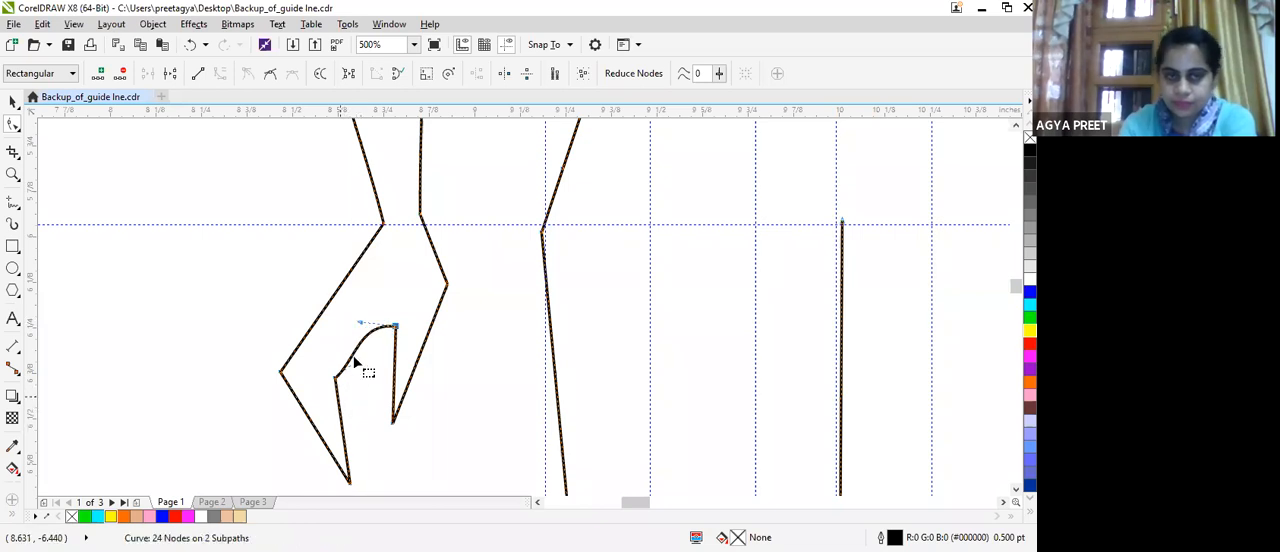
{"action": "left_click_drag", "start_coordinate": [349, 360], "coordinate": [350, 442]}
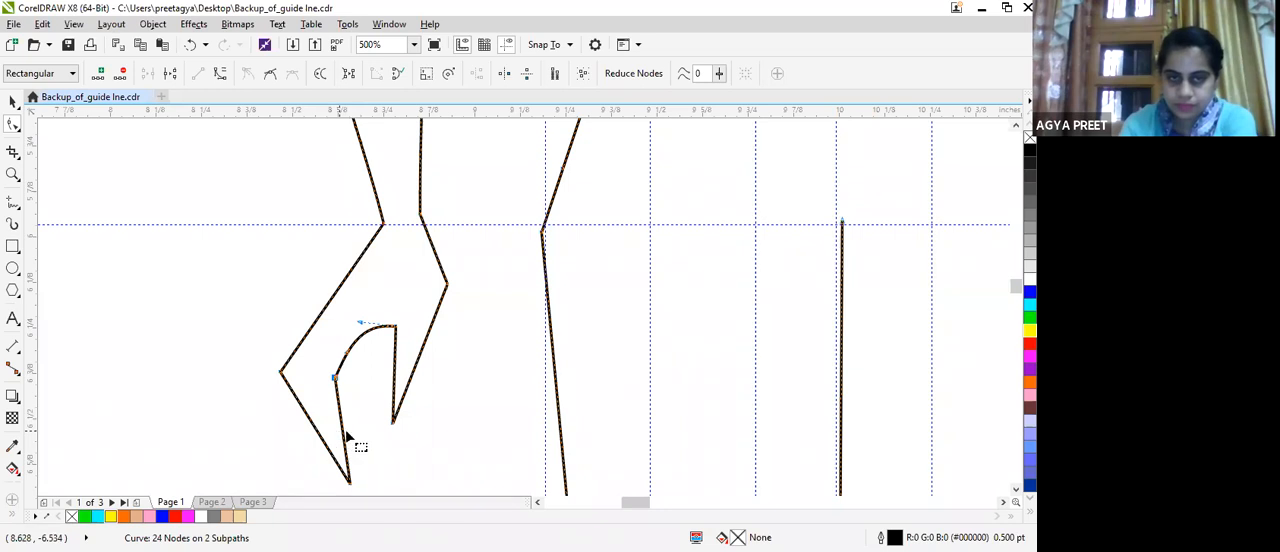
Convert the inner edge of the longer finger to a curve and bow it slightly towards the shorter finger.
{"action": "left_click", "coordinate": [341, 419]}
{"action": "left_click", "coordinate": [213, 76]}
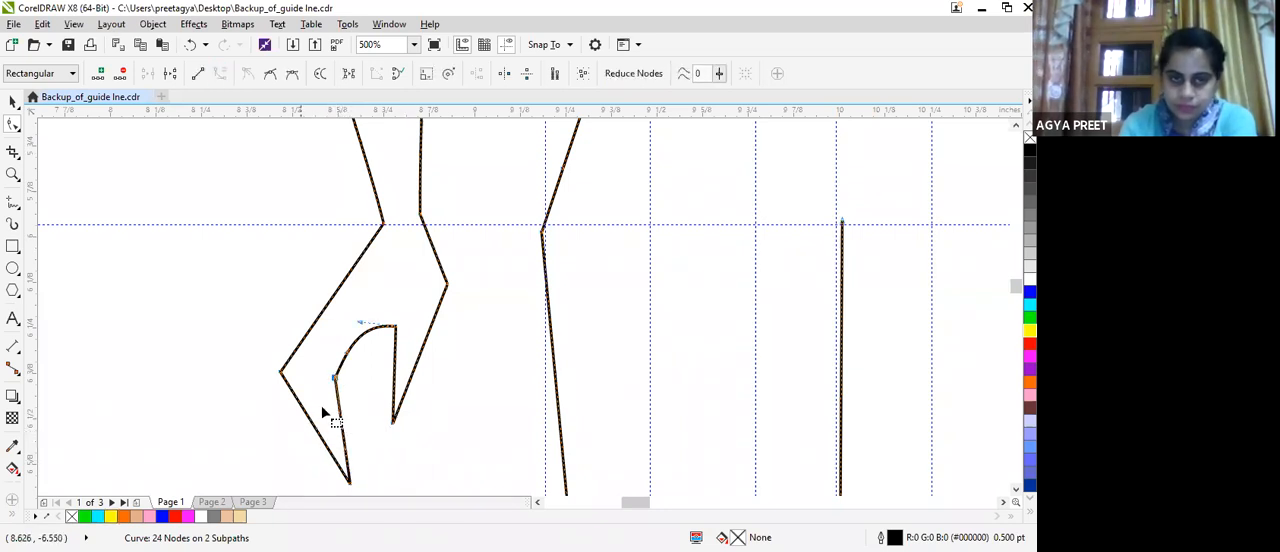
{"action": "left_click_drag", "start_coordinate": [343, 420], "coordinate": [397, 377]}
{"action": "left_click", "coordinate": [369, 290]}
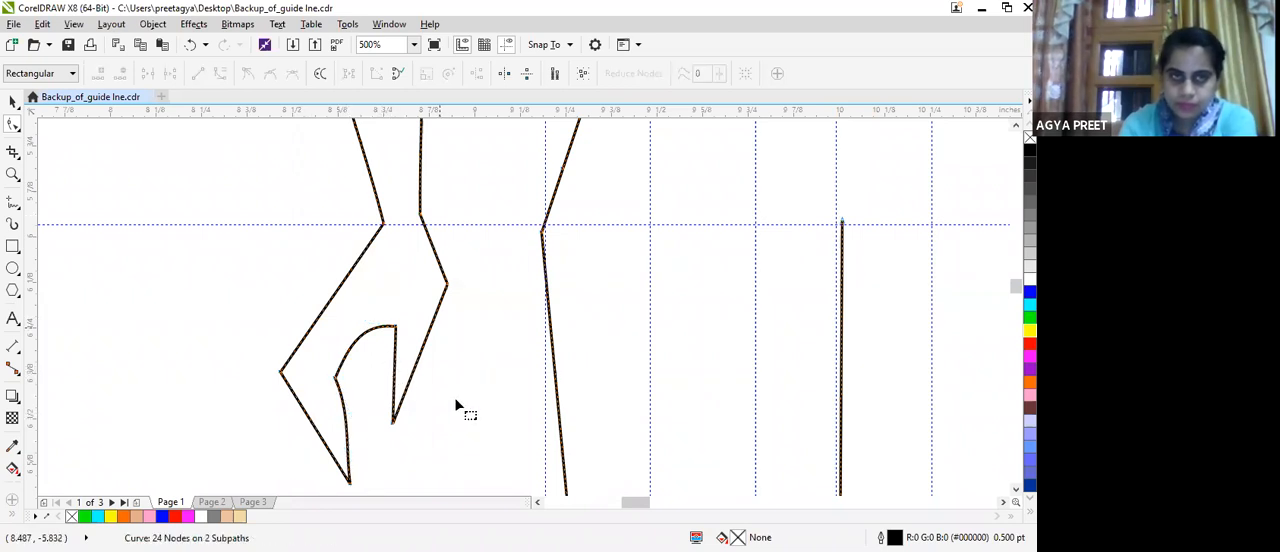
Convert the shorter finger's inner edge to a curve, adjust its bend, and lower the hand's body-side corner node by about 0.08 in.
{"action": "left_click", "coordinate": [395, 366]}
{"action": "left_click", "coordinate": [216, 73]}
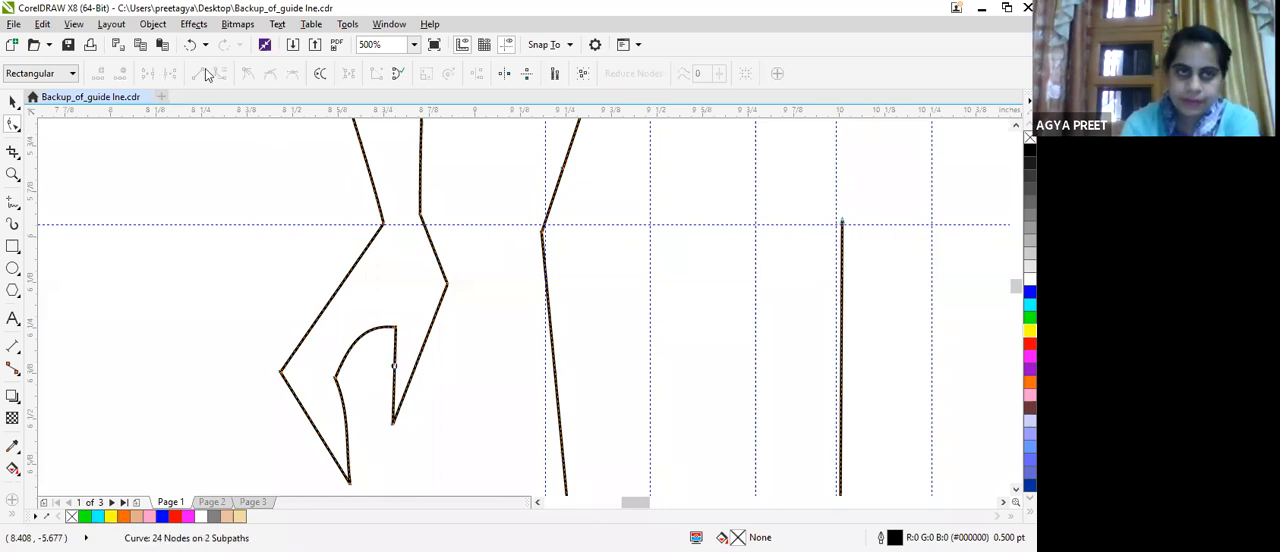
{"action": "left_click", "coordinate": [395, 363]}
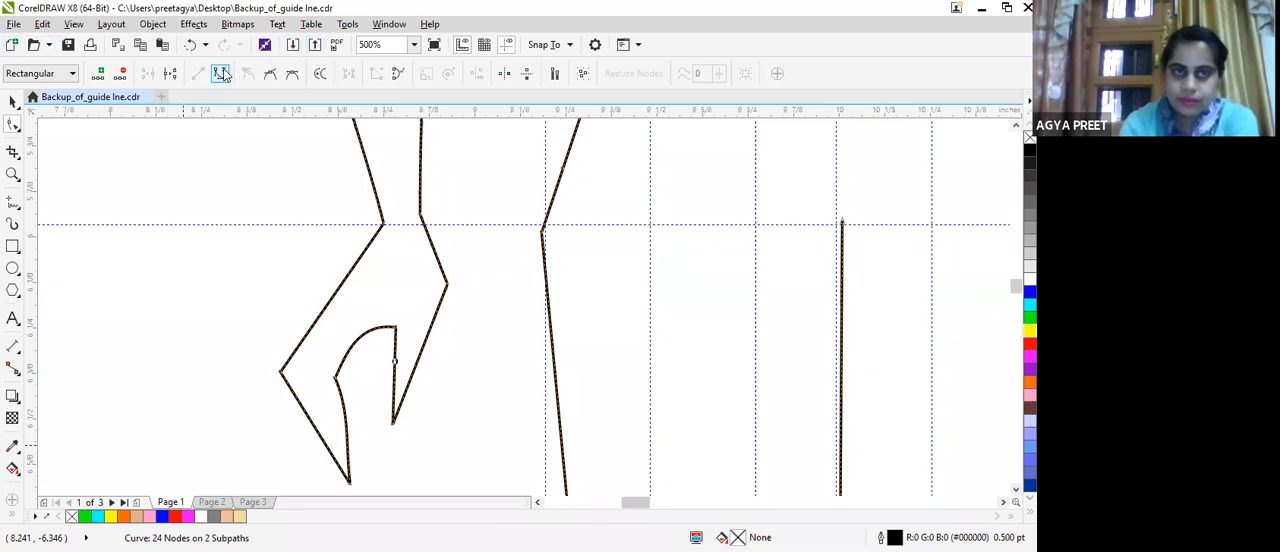
{"action": "left_click_drag", "start_coordinate": [394, 357], "coordinate": [387, 362]}
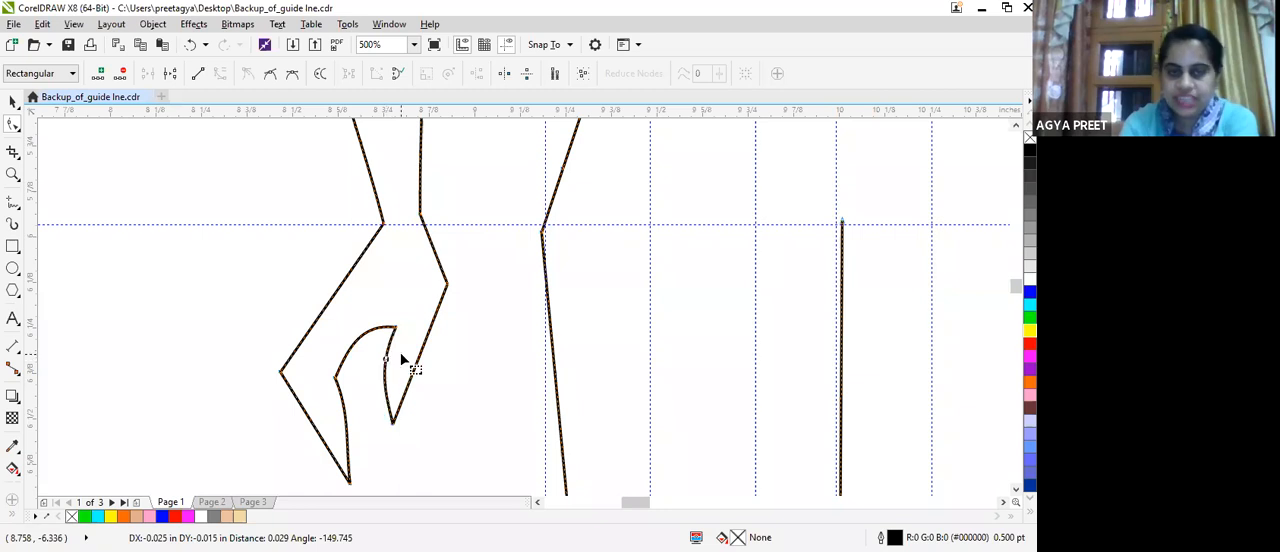
{"action": "left_click_drag", "start_coordinate": [446, 285], "coordinate": [446, 314]}
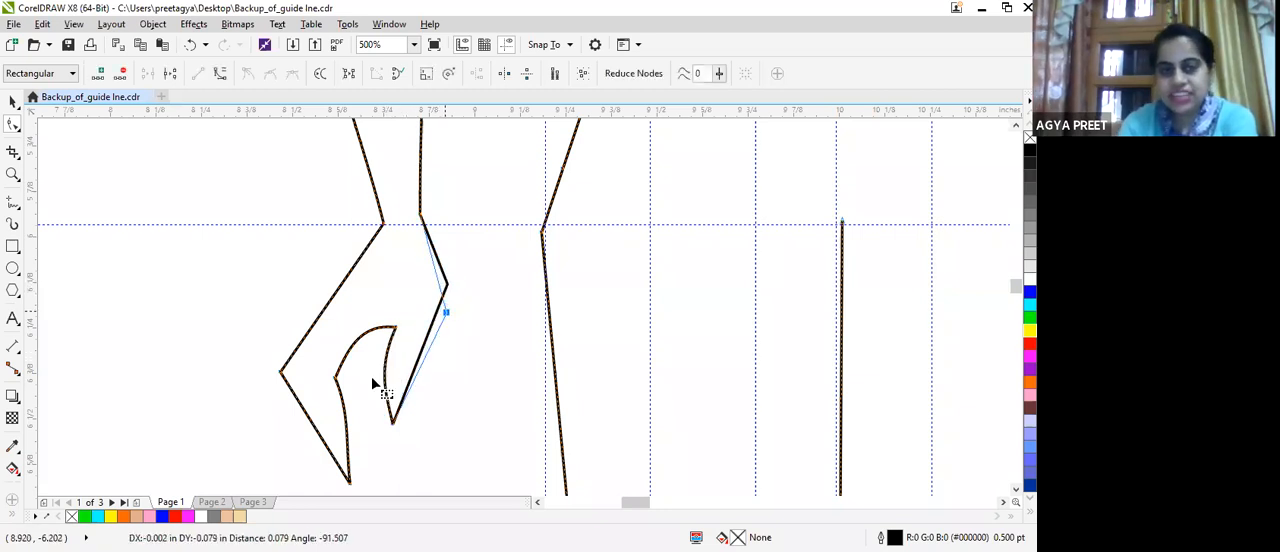
{"action": "left_click", "coordinate": [385, 372]}
{"action": "left_click_drag", "start_coordinate": [385, 371], "coordinate": [395, 373]}
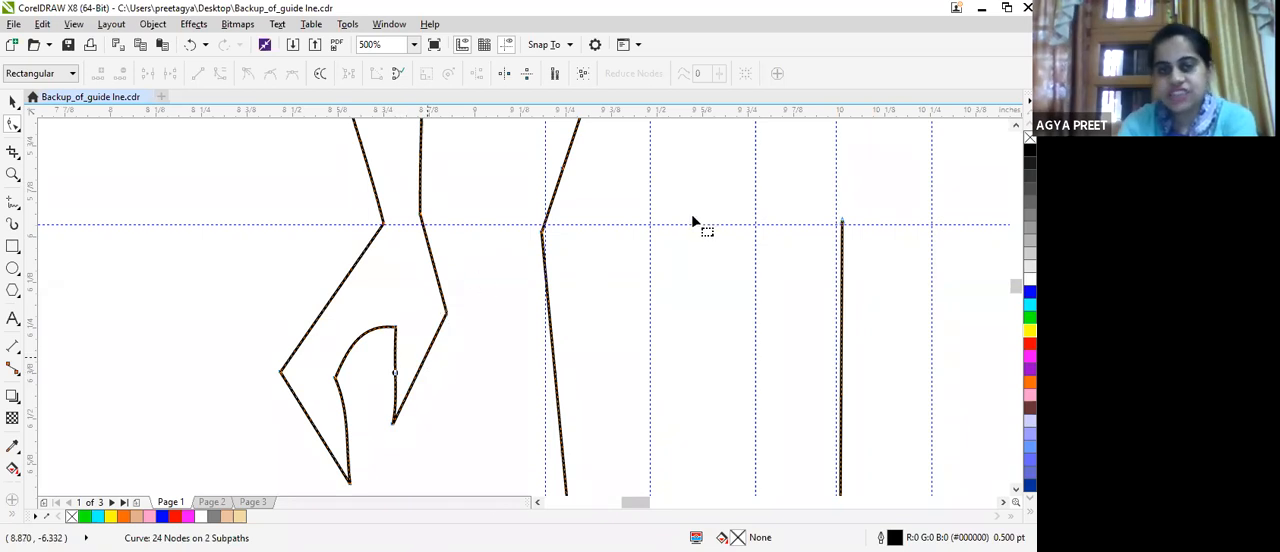
Convert the armpit-to-waist line to a curve and shape it into an S, bulging towards the arm below the armpit and rounding into the waist.
{"action": "scroll", "coordinate": [538, 220], "scroll_direction": "up", "scroll_amount": 1}
{"action": "scroll", "coordinate": [550, 215], "scroll_direction": "down", "scroll_amount": 1}
{"action": "scroll", "coordinate": [740, 247], "scroll_direction": "down", "scroll_amount": 1}
{"action": "scroll", "coordinate": [740, 241], "scroll_direction": "up", "scroll_amount": 7}
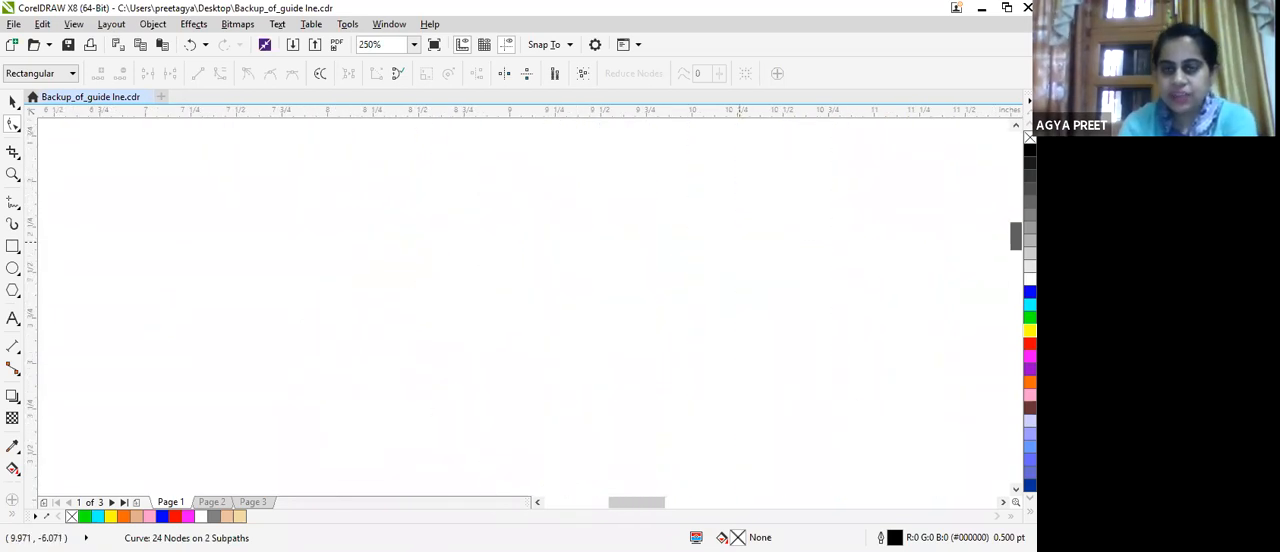
{"action": "scroll", "coordinate": [740, 241], "scroll_direction": "down", "scroll_amount": 4}
{"action": "scroll", "coordinate": [740, 241], "scroll_direction": "down", "scroll_amount": 1}
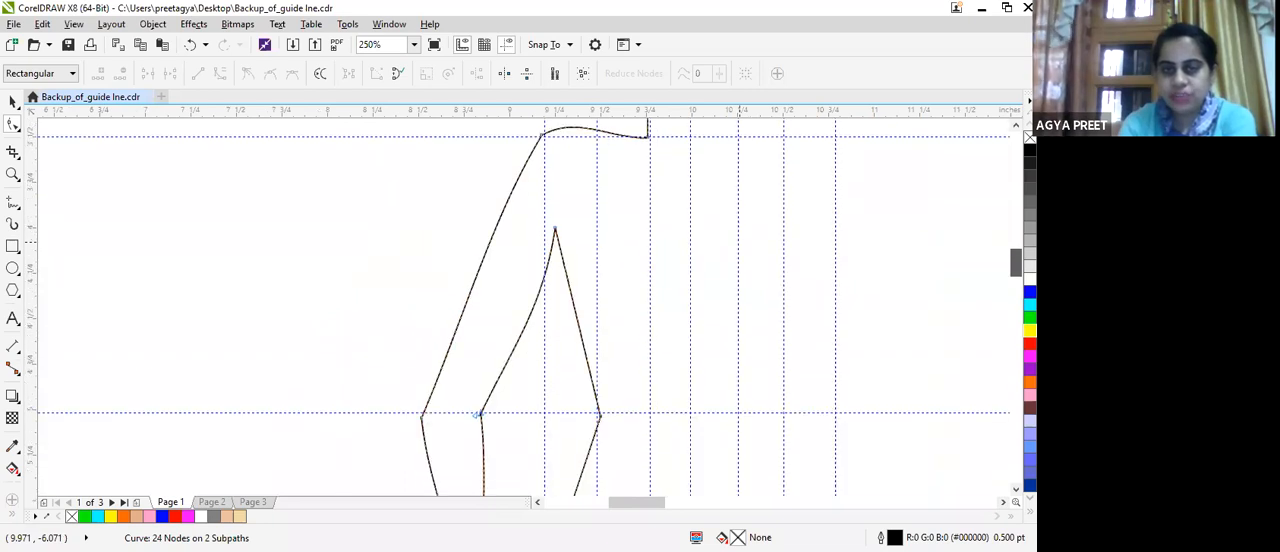
{"action": "left_click", "coordinate": [577, 312]}
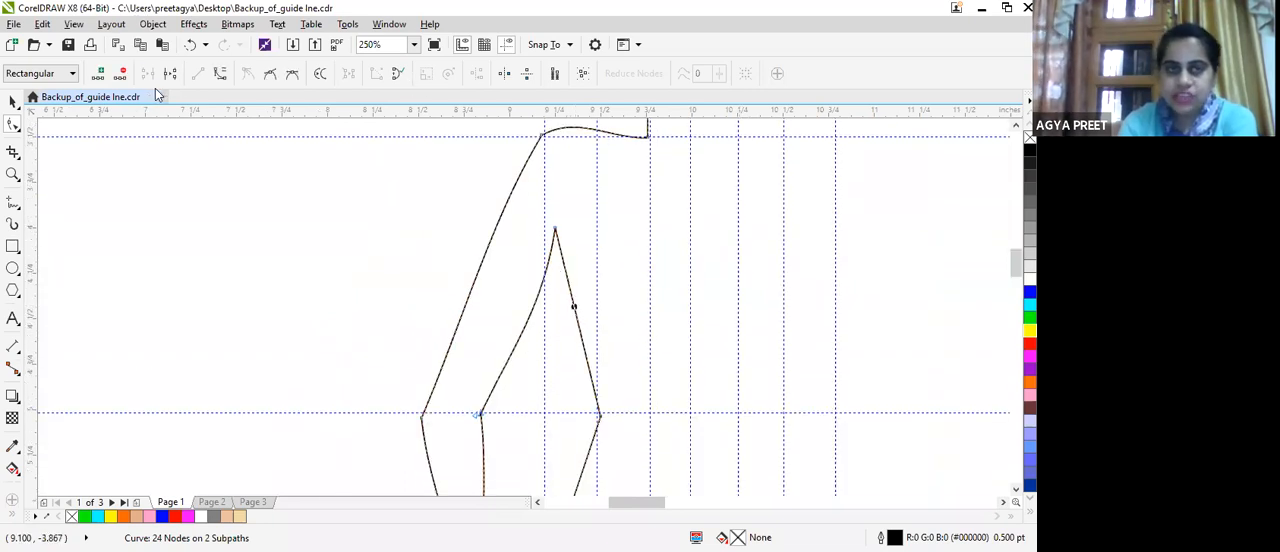
{"action": "left_click", "coordinate": [220, 82]}
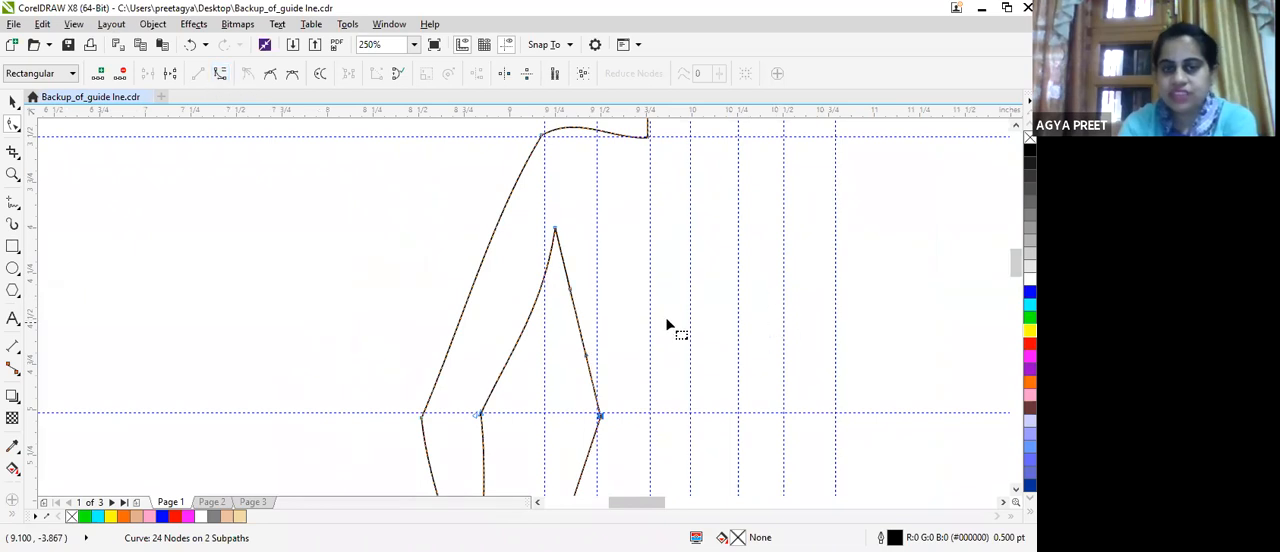
{"action": "left_click_drag", "start_coordinate": [571, 288], "coordinate": [548, 322]}
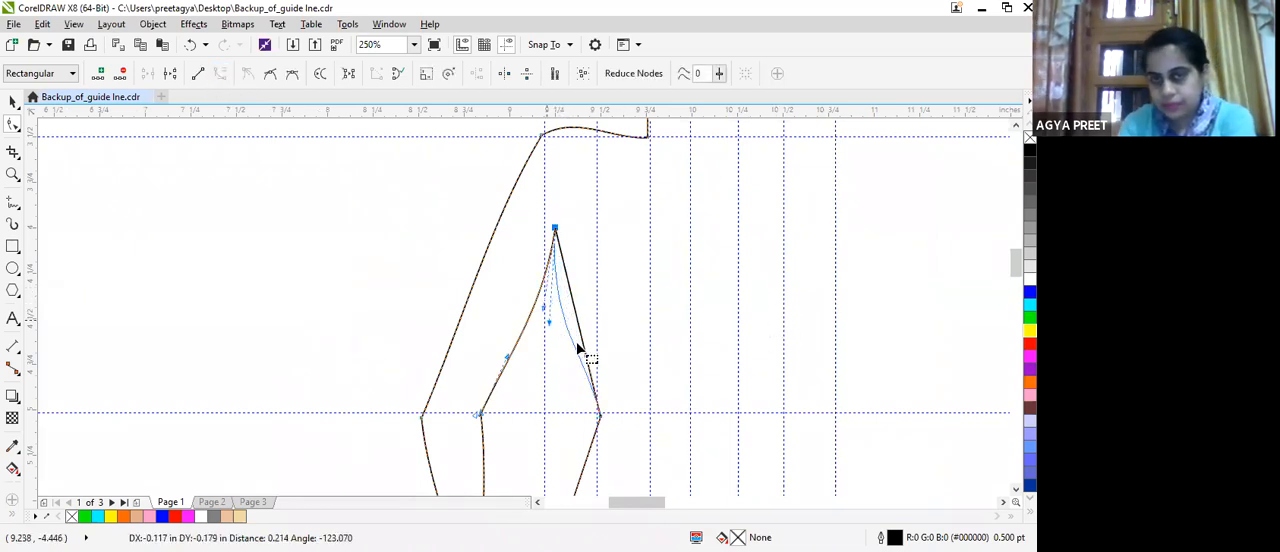
{"action": "left_click_drag", "start_coordinate": [586, 360], "coordinate": [537, 355]}
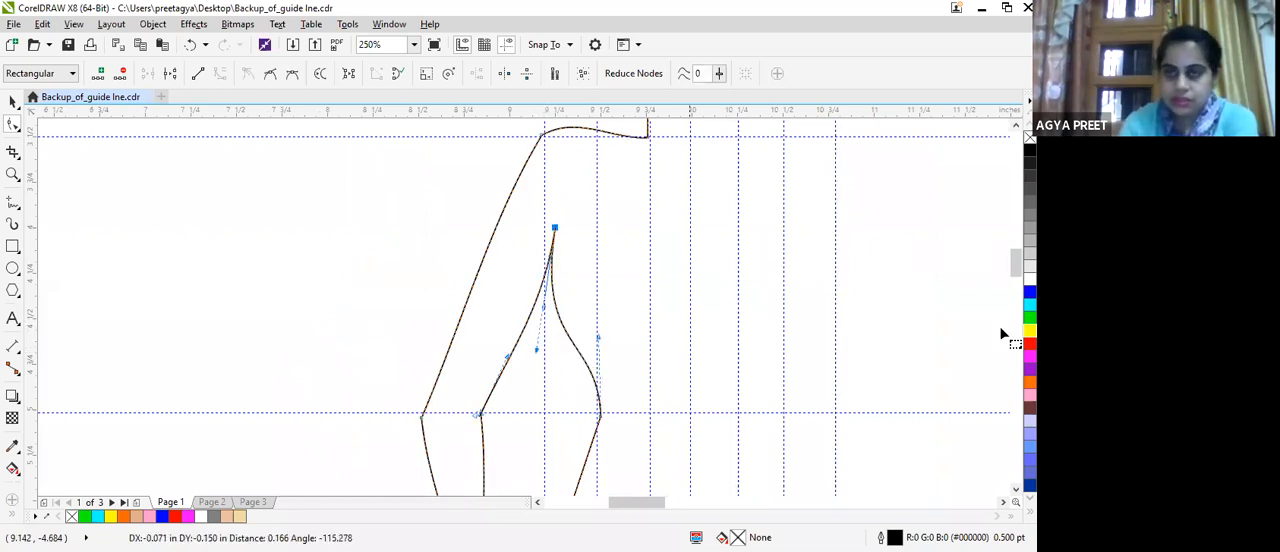
Convert the waist-to-hip line to a curve and move the node just above the hip corner outward to the vertical guideline.
{"action": "scroll", "coordinate": [978, 341], "scroll_direction": "down", "scroll_amount": 5}
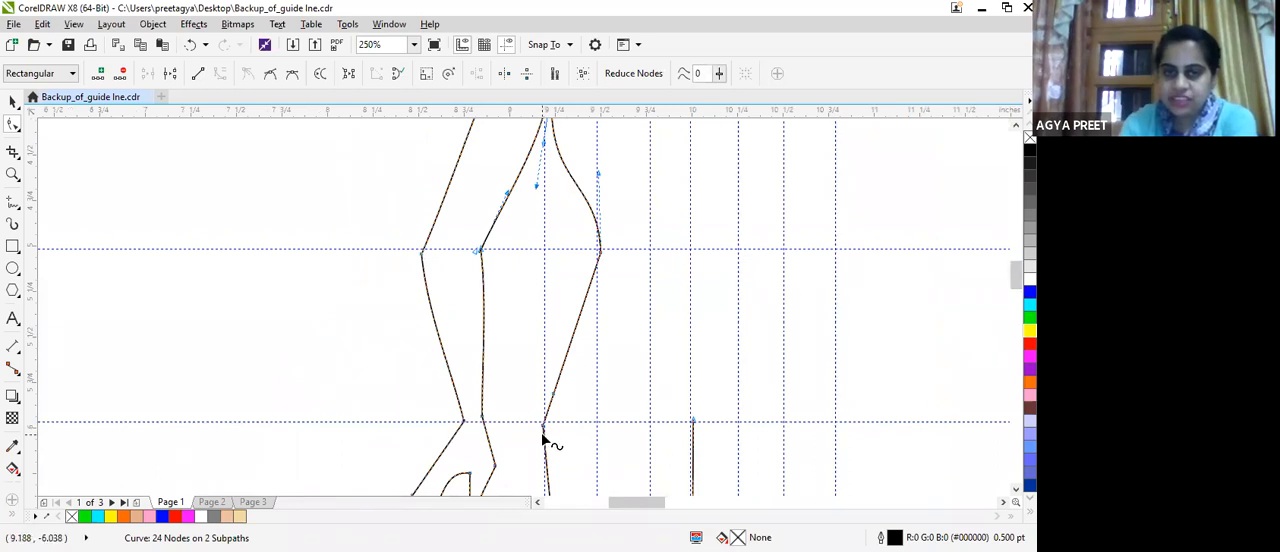
{"action": "left_click", "coordinate": [543, 427]}
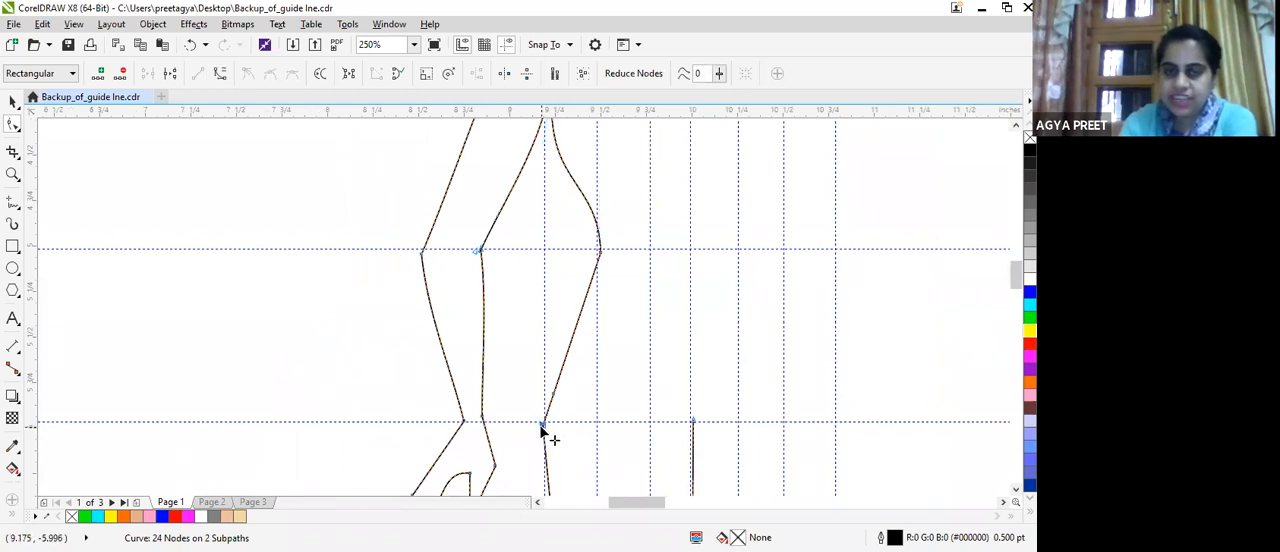
{"action": "left_click", "coordinate": [565, 342]}
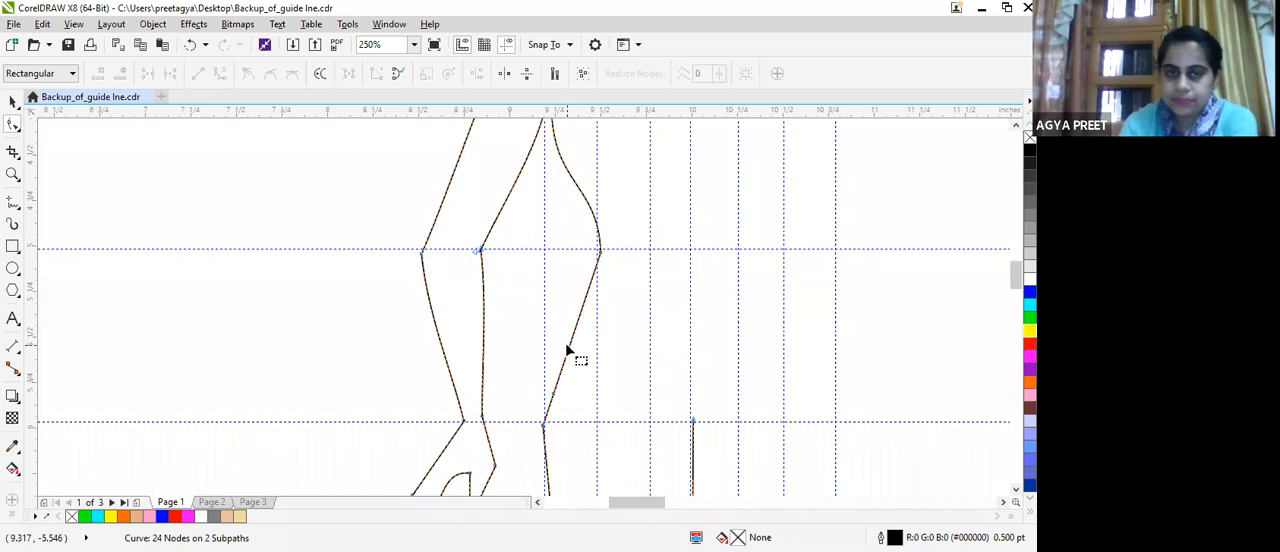
{"action": "left_click", "coordinate": [568, 348]}
{"action": "left_click", "coordinate": [320, 73]}
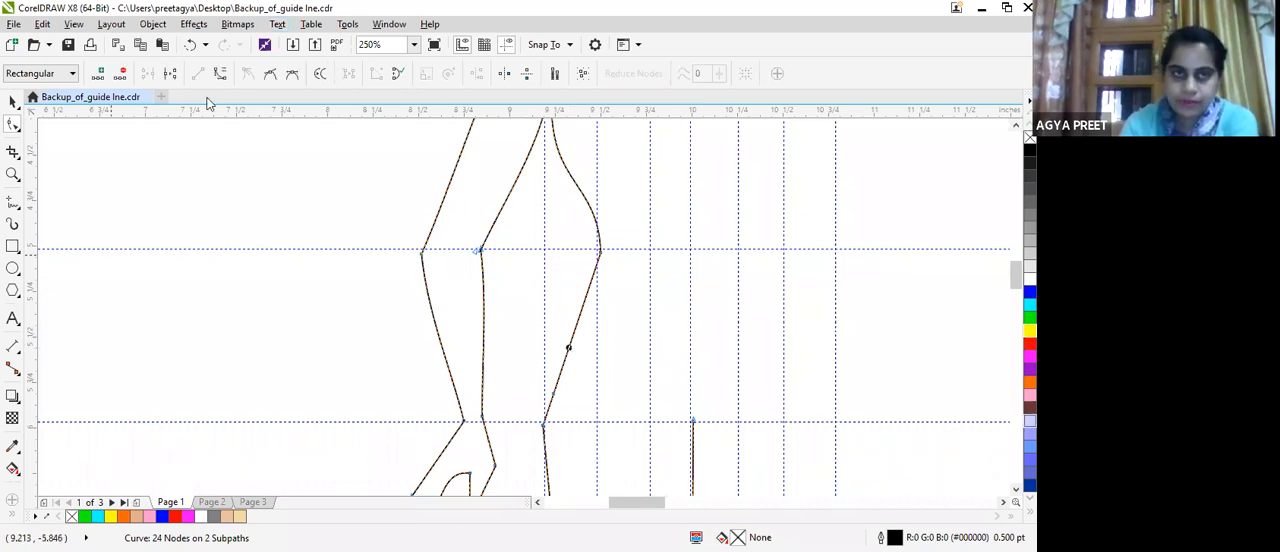
{"action": "left_click", "coordinate": [568, 350]}
{"action": "left_click_drag", "start_coordinate": [553, 395], "coordinate": [544, 371]}
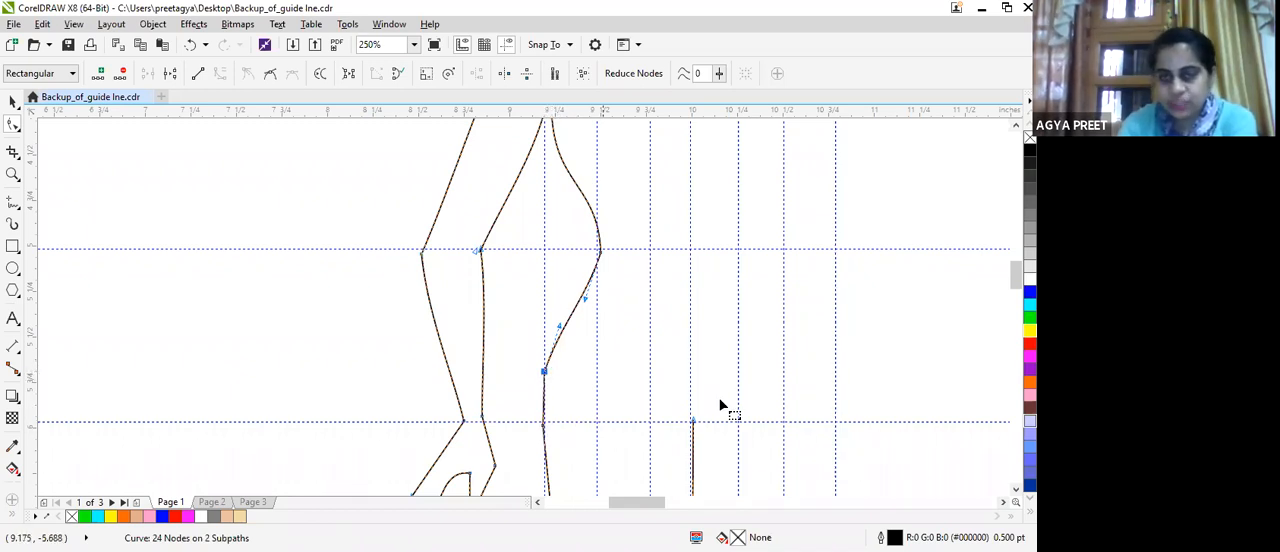
Convert the straight hip-to-knee line to a curve and pull its control handle outward to round the thigh.
{"action": "left_click_drag", "start_coordinate": [1016, 280], "coordinate": [1016, 320]}
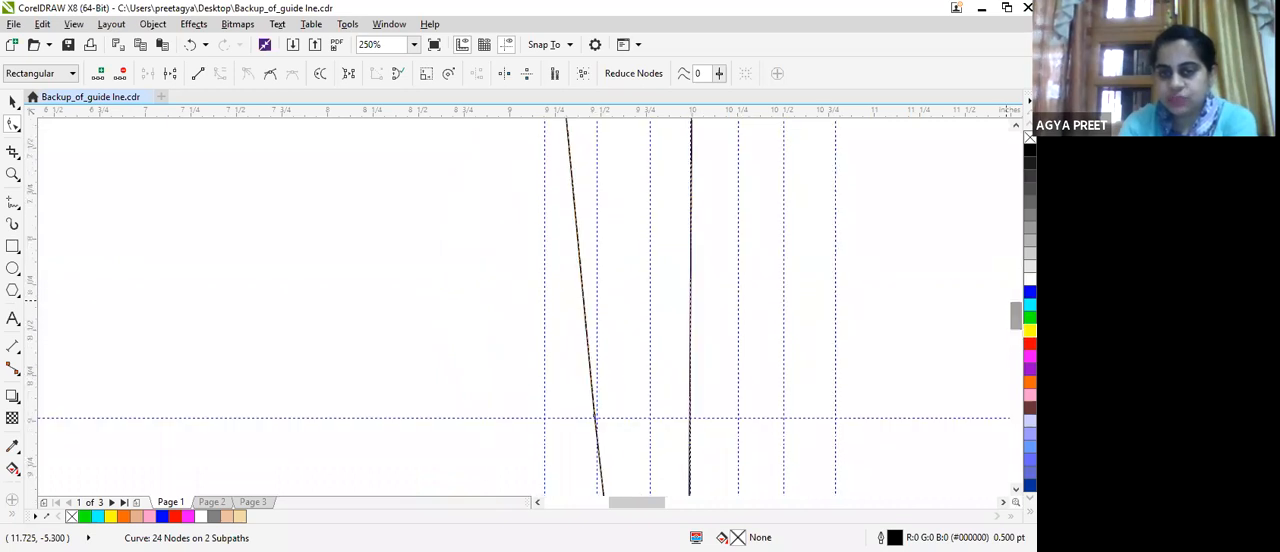
{"action": "left_click", "coordinate": [594, 416]}
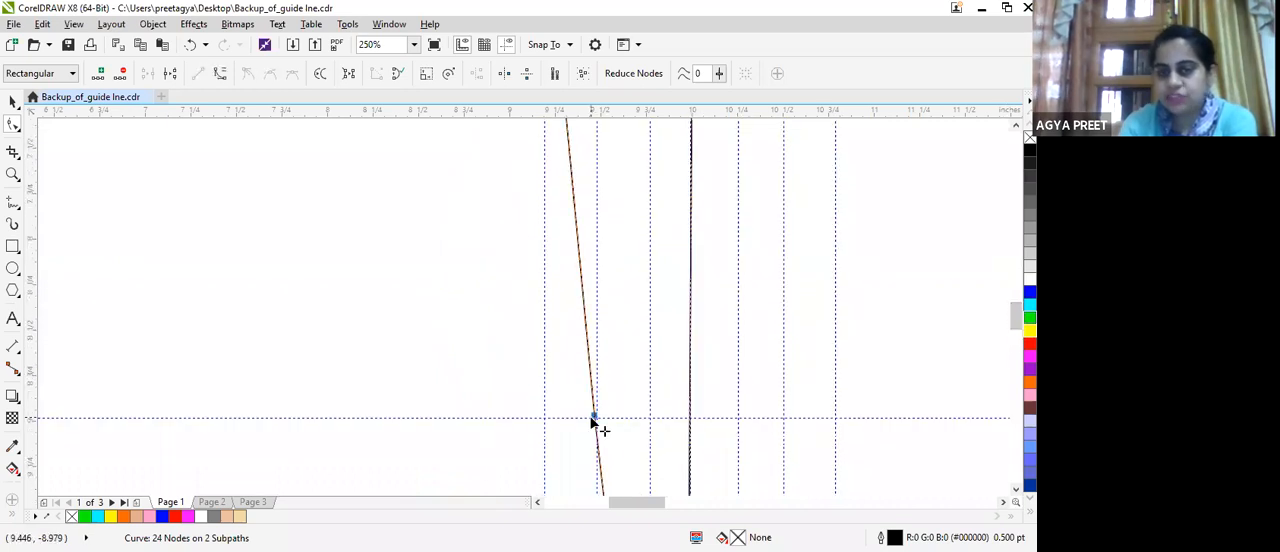
{"action": "left_click", "coordinate": [220, 75]}
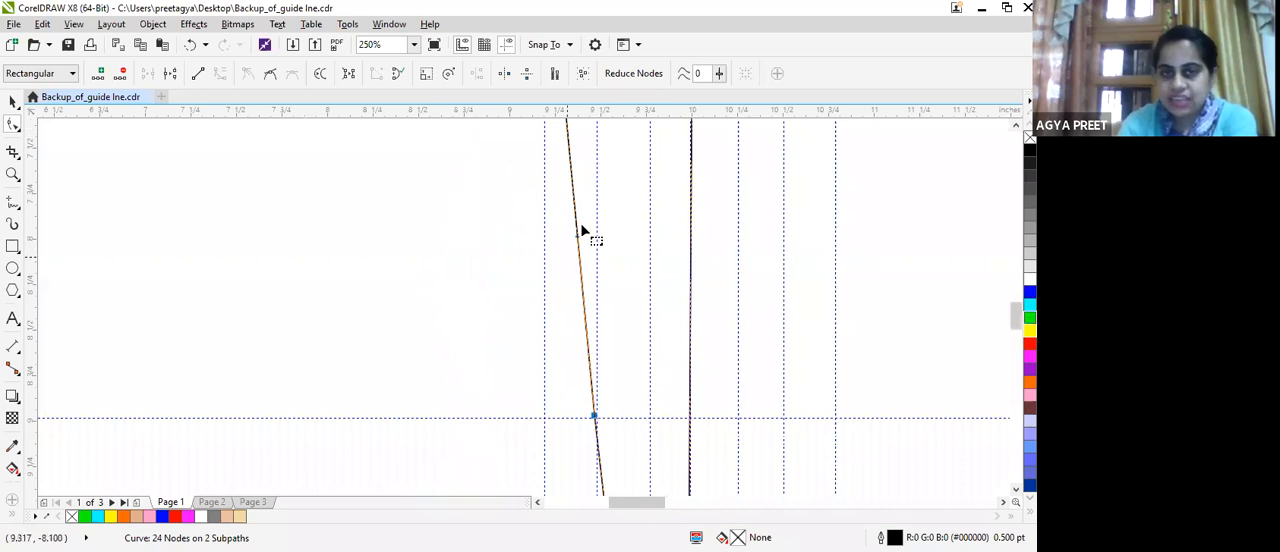
{"action": "left_click_drag", "start_coordinate": [579, 240], "coordinate": [549, 241]}
Delete the two nodes beside the hip so the waist-to-knee side becomes one continuous smooth curve.
{"action": "scroll", "coordinate": [620, 226], "scroll_direction": "down", "scroll_amount": 2}
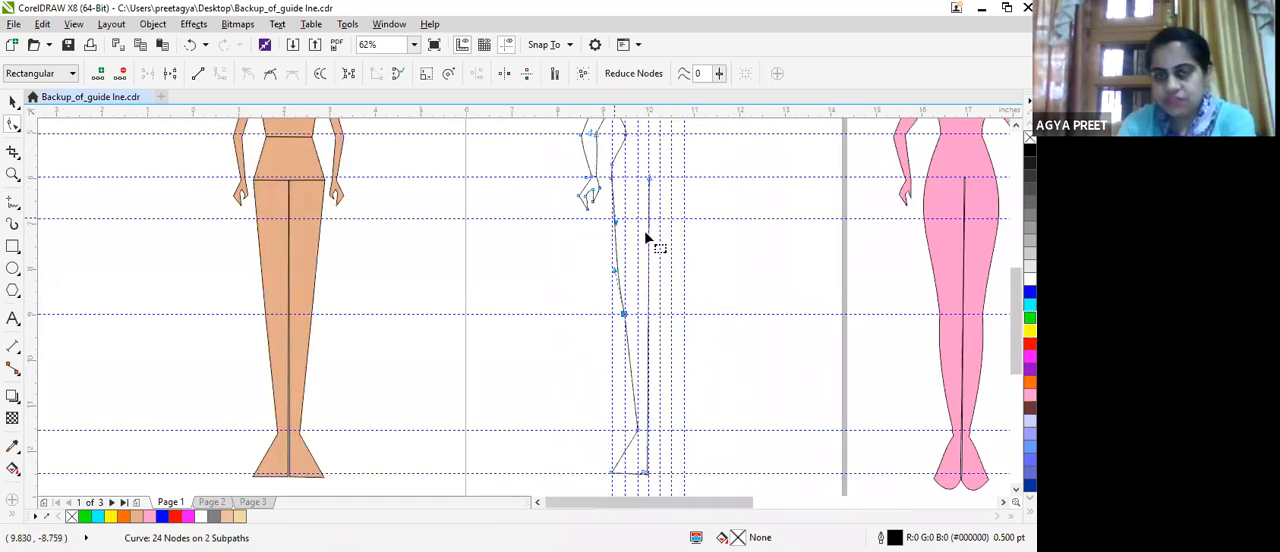
{"action": "scroll", "coordinate": [623, 125], "scroll_direction": "up", "scroll_amount": 2}
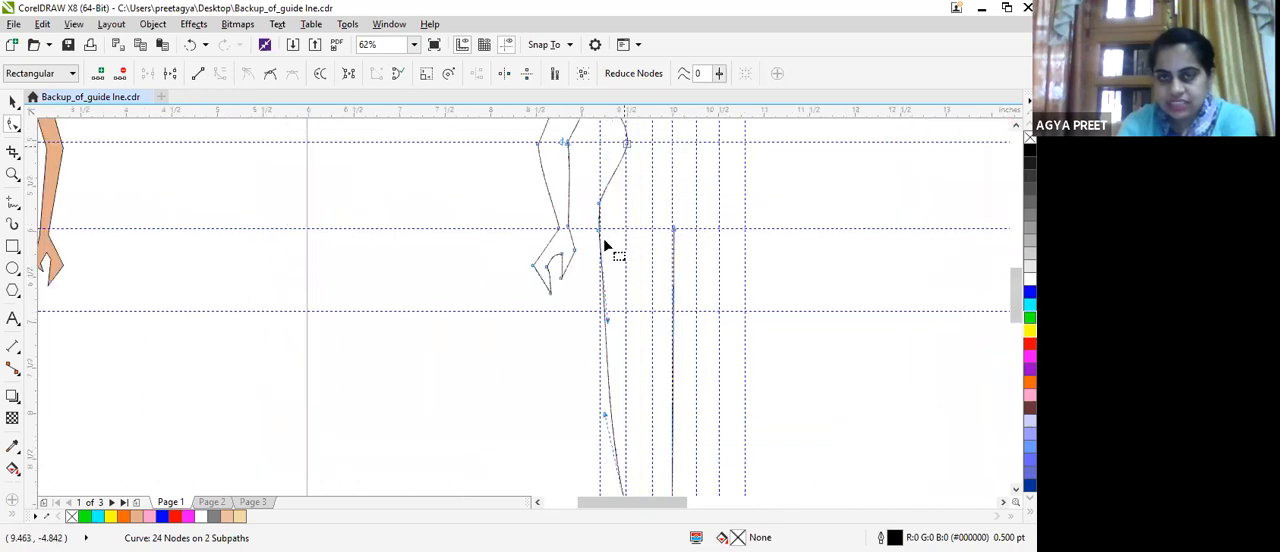
{"action": "double_click", "coordinate": [600, 229]}
{"action": "scroll", "coordinate": [600, 229], "scroll_direction": "up", "scroll_amount": 2}
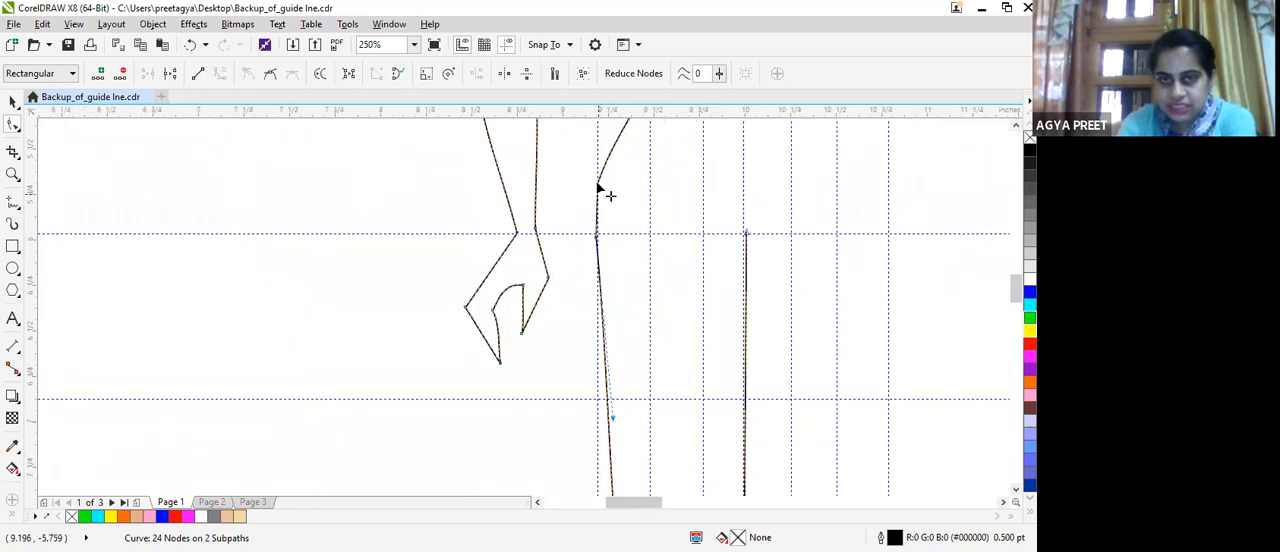
{"action": "left_click", "coordinate": [594, 236]}
{"action": "key", "text": "Delete"}
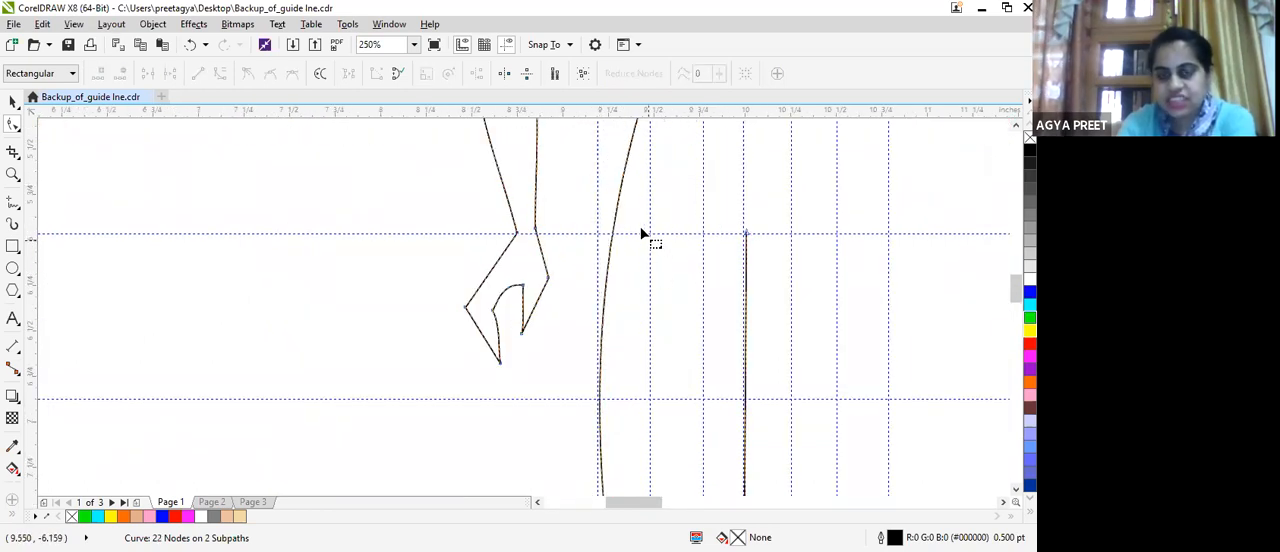
Convert the outer knee-to-ankle line to a curve and bow it slightly outward for the calf.
{"action": "scroll", "coordinate": [657, 254], "scroll_direction": "down", "scroll_amount": 2}
{"action": "scroll", "coordinate": [640, 380], "scroll_direction": "down", "scroll_amount": 4}
{"action": "scroll", "coordinate": [646, 372], "scroll_direction": "up", "scroll_amount": 2}
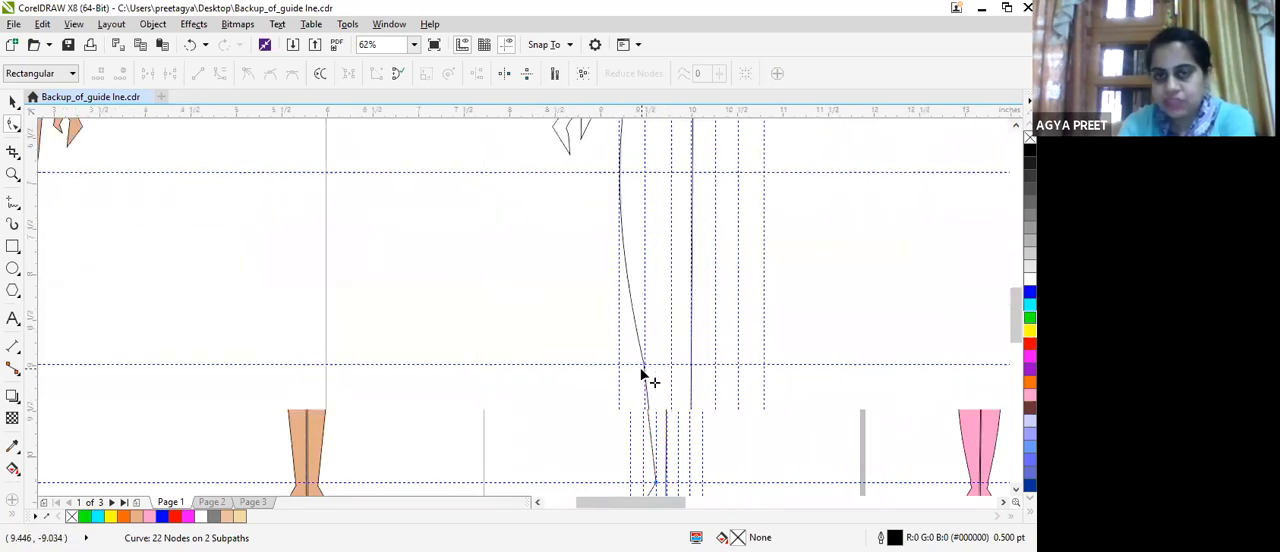
{"action": "scroll", "coordinate": [655, 217], "scroll_direction": "down", "scroll_amount": 2}
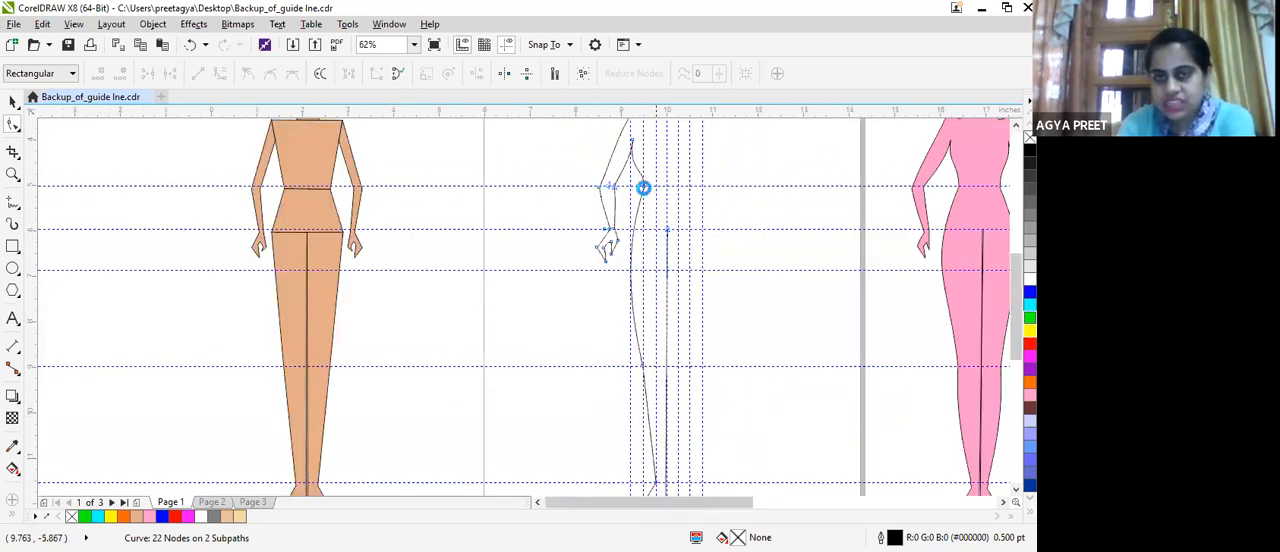
{"action": "scroll", "coordinate": [646, 192], "scroll_direction": "up", "scroll_amount": 2}
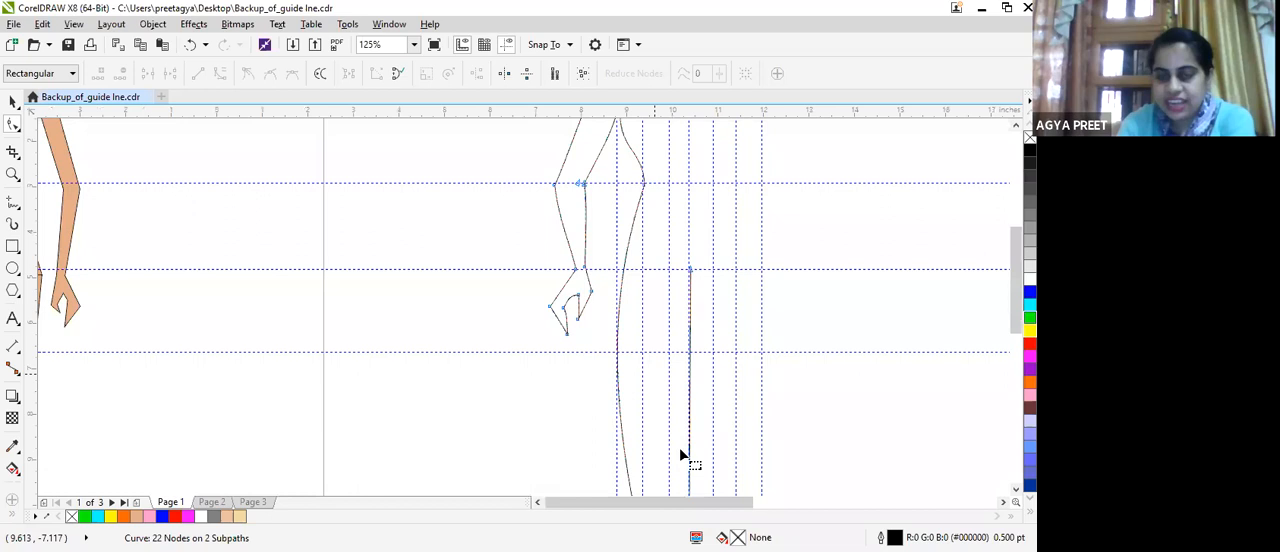
{"action": "scroll", "coordinate": [667, 345], "scroll_direction": "up", "scroll_amount": 2}
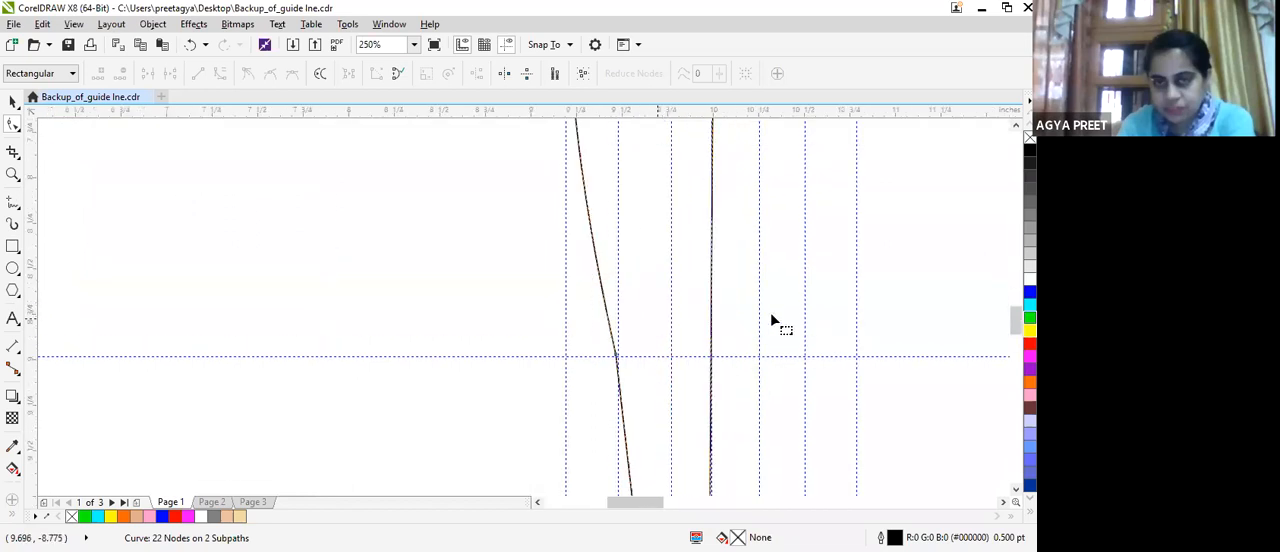
{"action": "scroll", "coordinate": [983, 340], "scroll_direction": "down", "scroll_amount": 2}
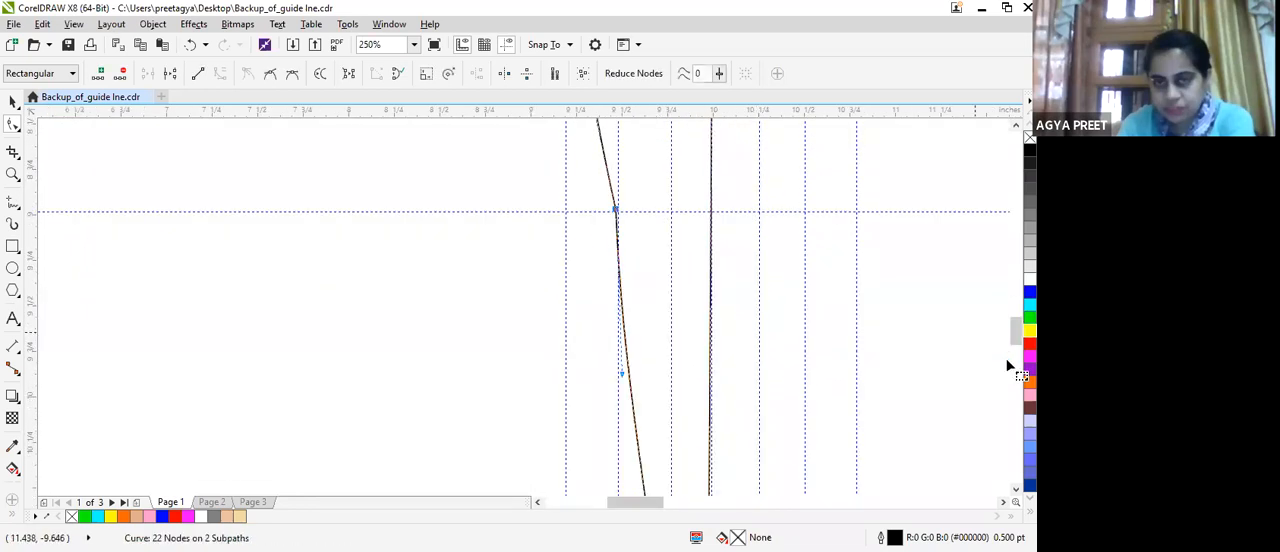
{"action": "scroll", "coordinate": [986, 355], "scroll_direction": "down", "scroll_amount": 2}
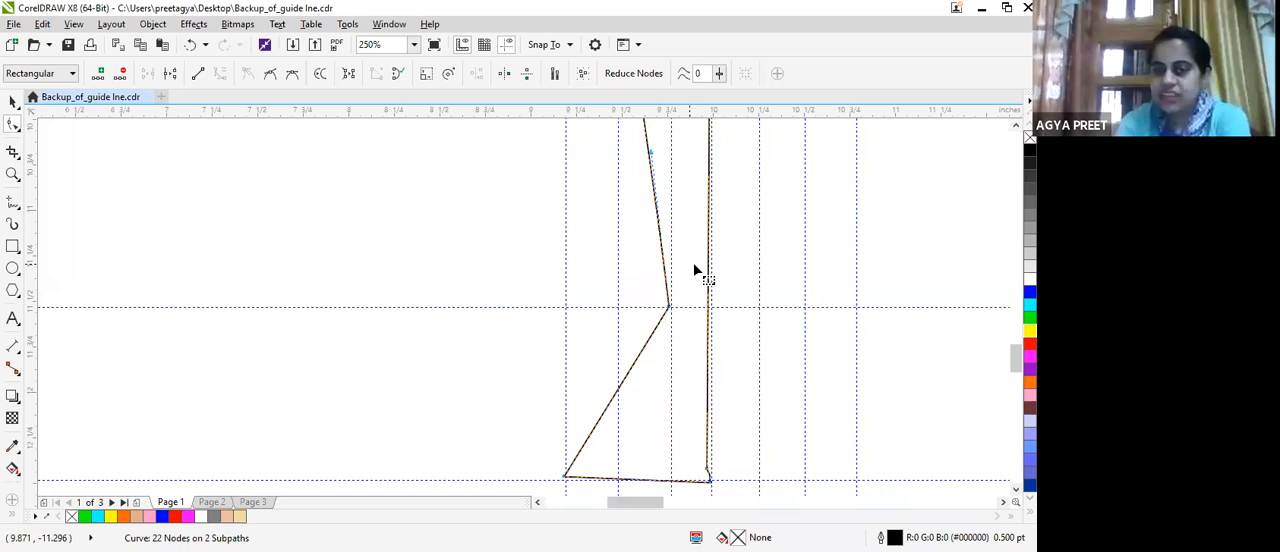
Add a cusp node just above the ankle and bend the short segment below it outward into an ankle curve.
{"action": "double_click", "coordinate": [666, 280]}
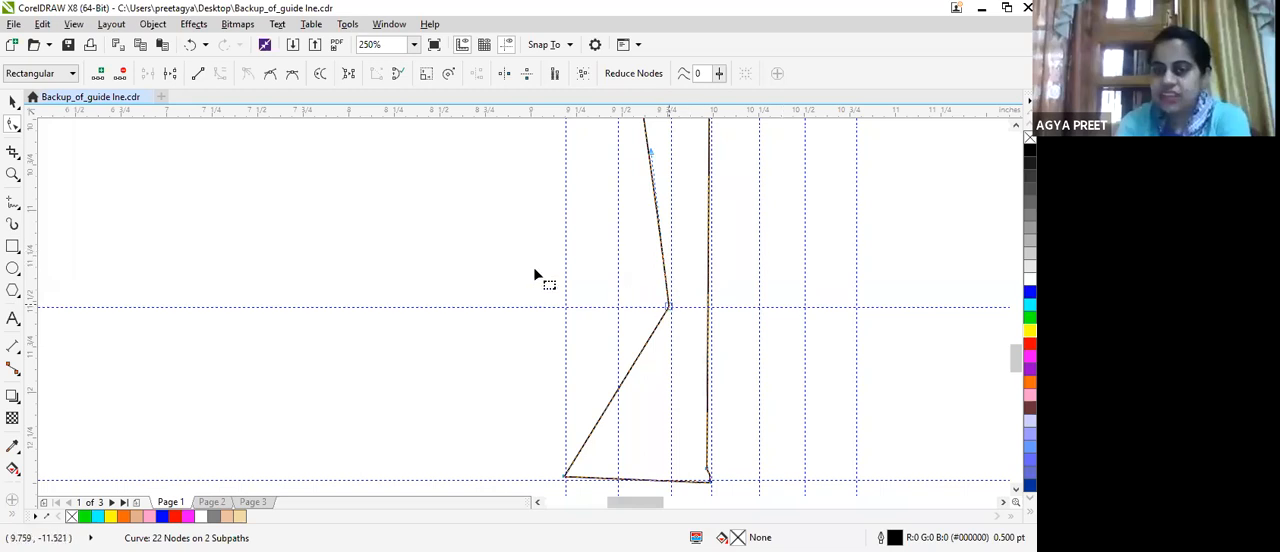
{"action": "left_click", "coordinate": [246, 75]}
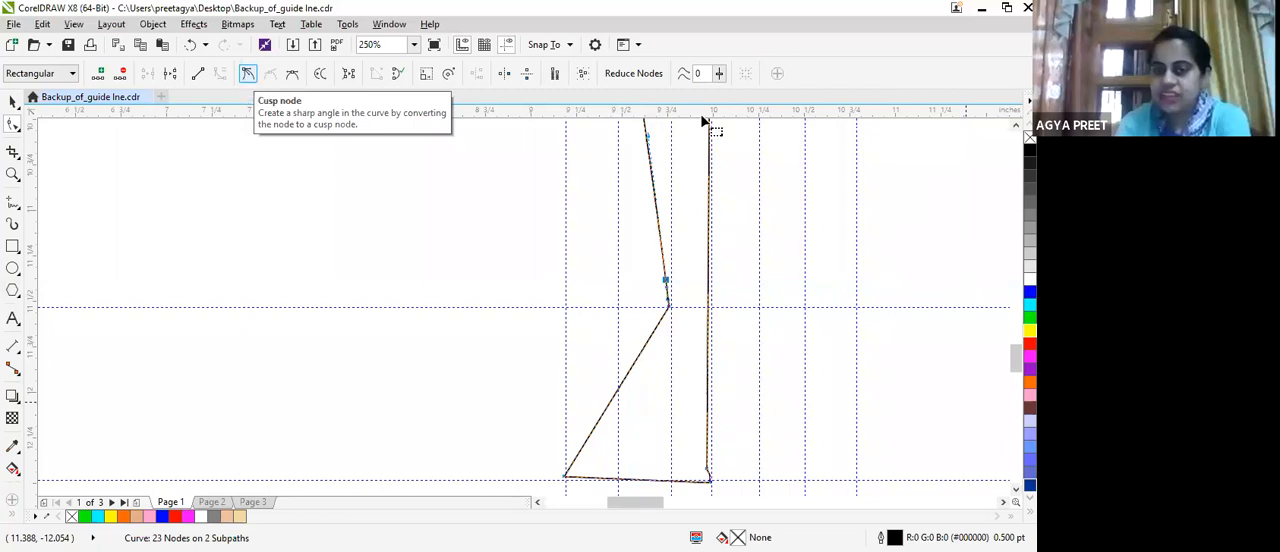
{"action": "scroll", "coordinate": [446, 183], "scroll_direction": "up", "scroll_amount": 4}
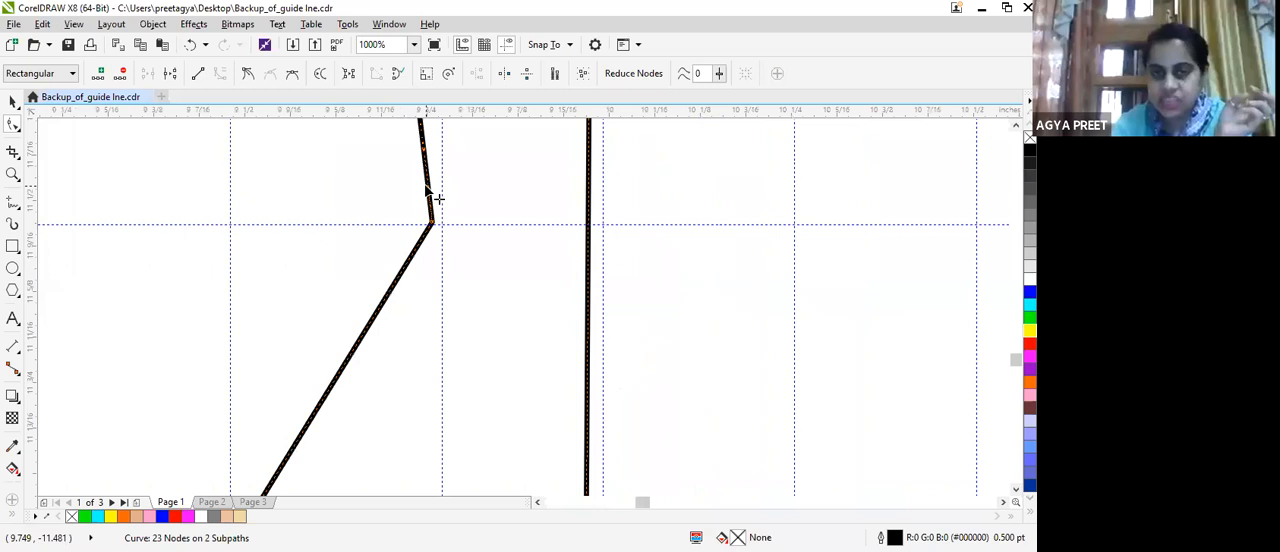
{"action": "left_click_drag", "start_coordinate": [426, 187], "coordinate": [388, 201]}
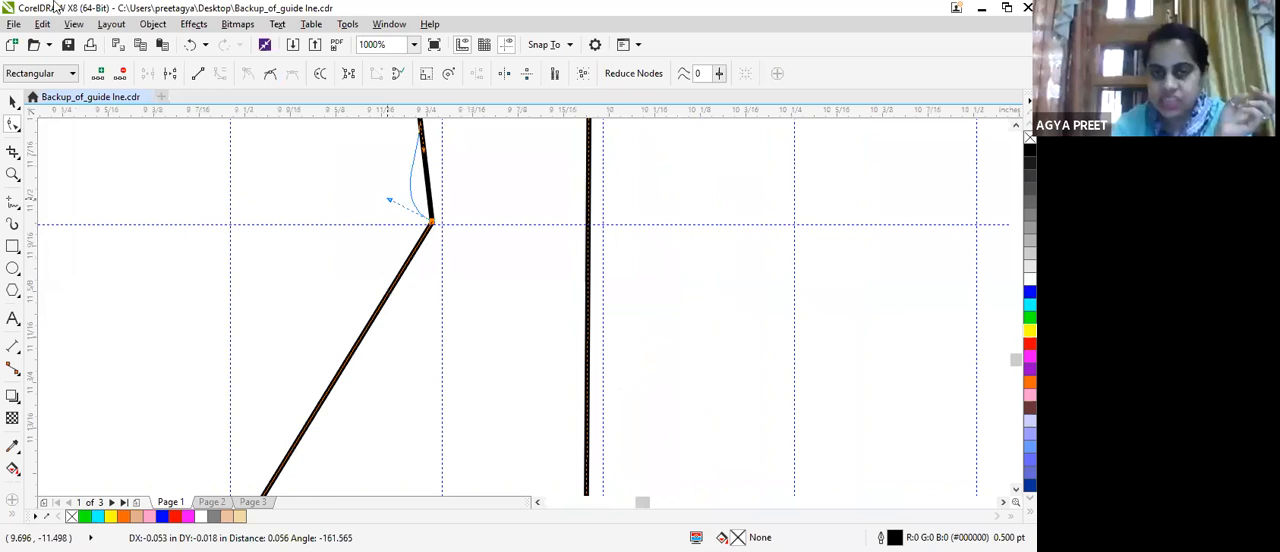
Convert the foot's bottom line to a curve and bulge it downward to round the toes.
{"action": "scroll", "coordinate": [503, 335], "scroll_direction": "down", "scroll_amount": 3}
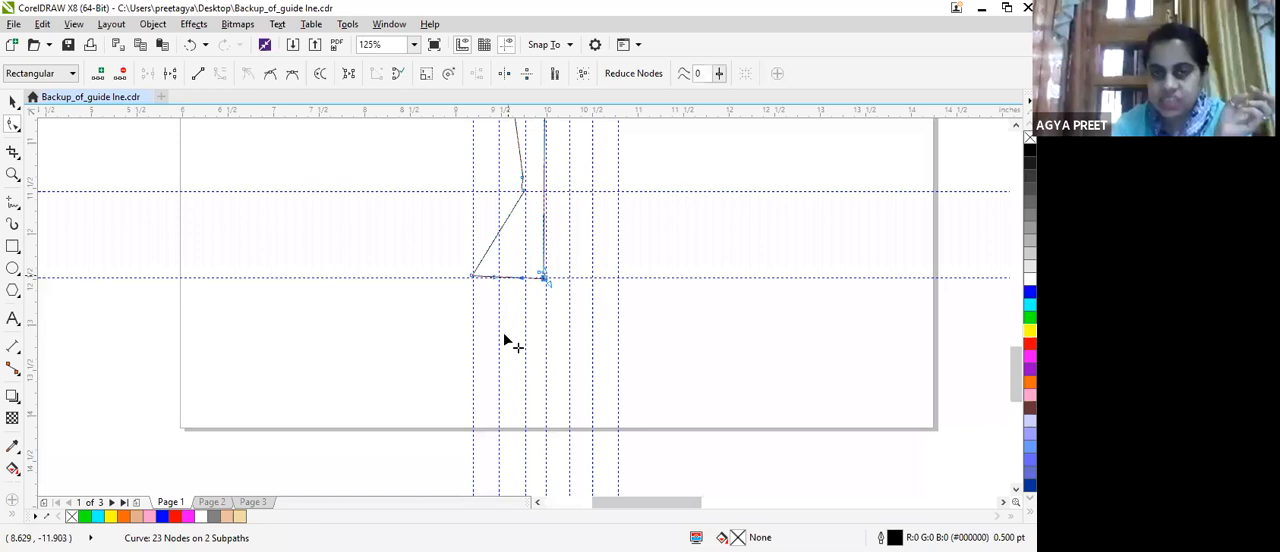
{"action": "scroll", "coordinate": [505, 337], "scroll_direction": "down", "scroll_amount": 2}
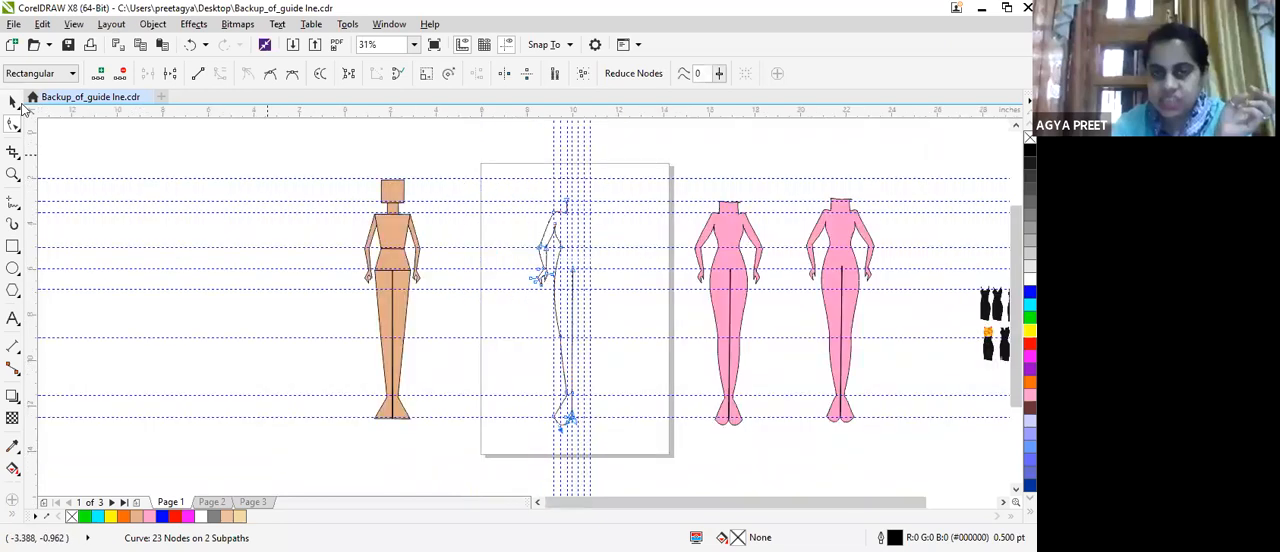
Duplicate the finished half-body outline beside the original and mirror the copy horizontally.
{"action": "left_click", "coordinate": [14, 101]}
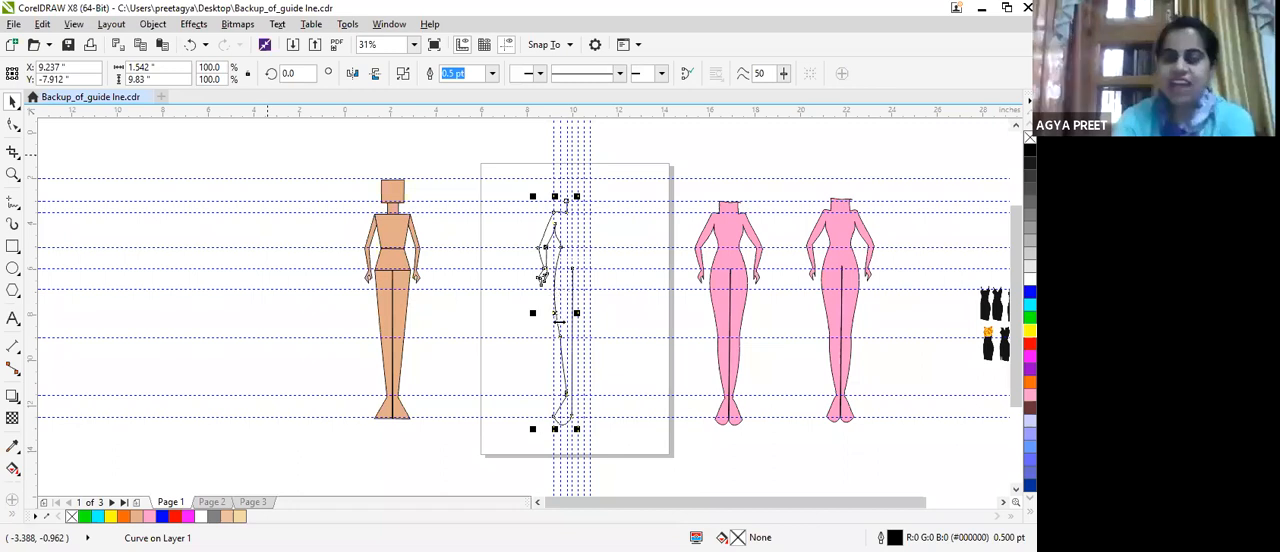
{"action": "left_click_drag", "start_coordinate": [555, 312], "coordinate": [594, 323]}
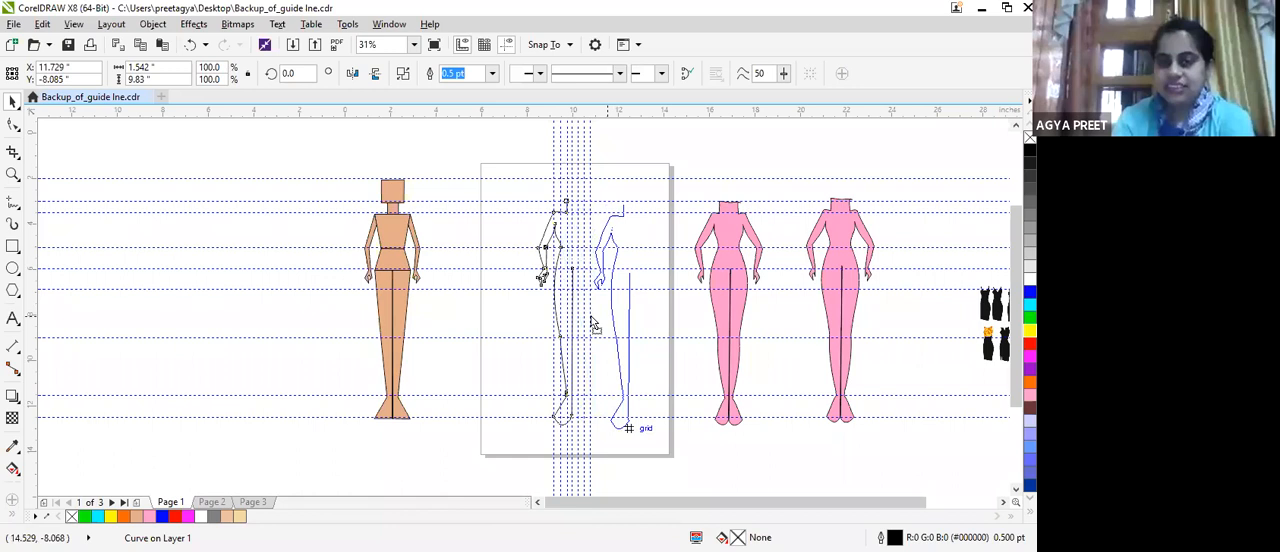
{"action": "left_click_drag", "start_coordinate": [594, 323], "coordinate": [594, 323]}
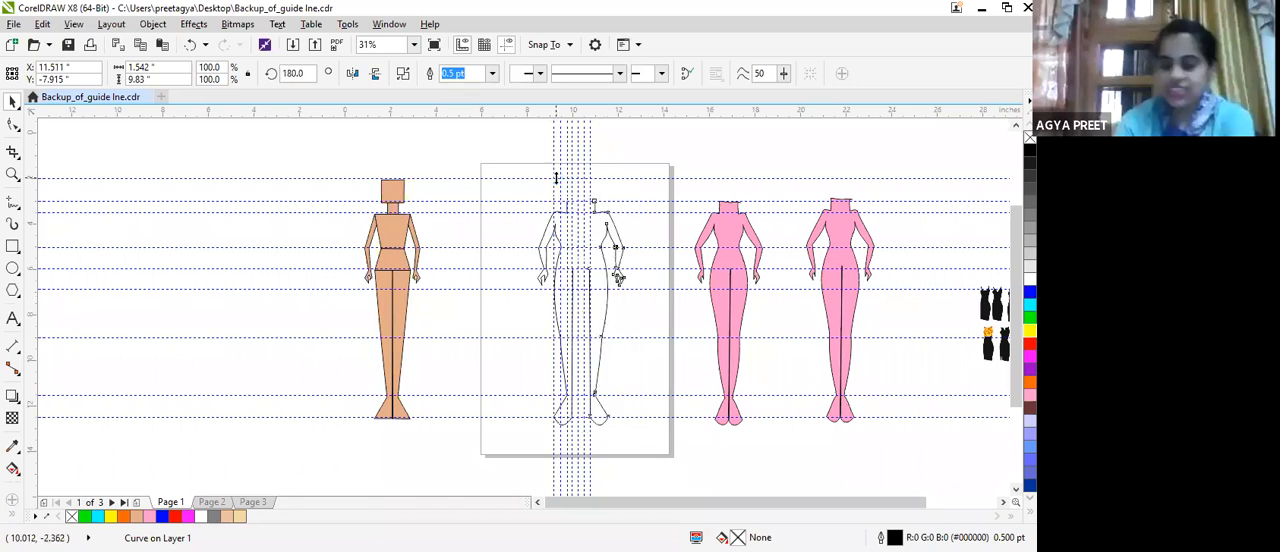
Nudge the mirrored half towards the original until their inner-leg lines nearly meet at the body's centre.
{"action": "key", "text": "Left"}
{"action": "key", "text": "Left"}
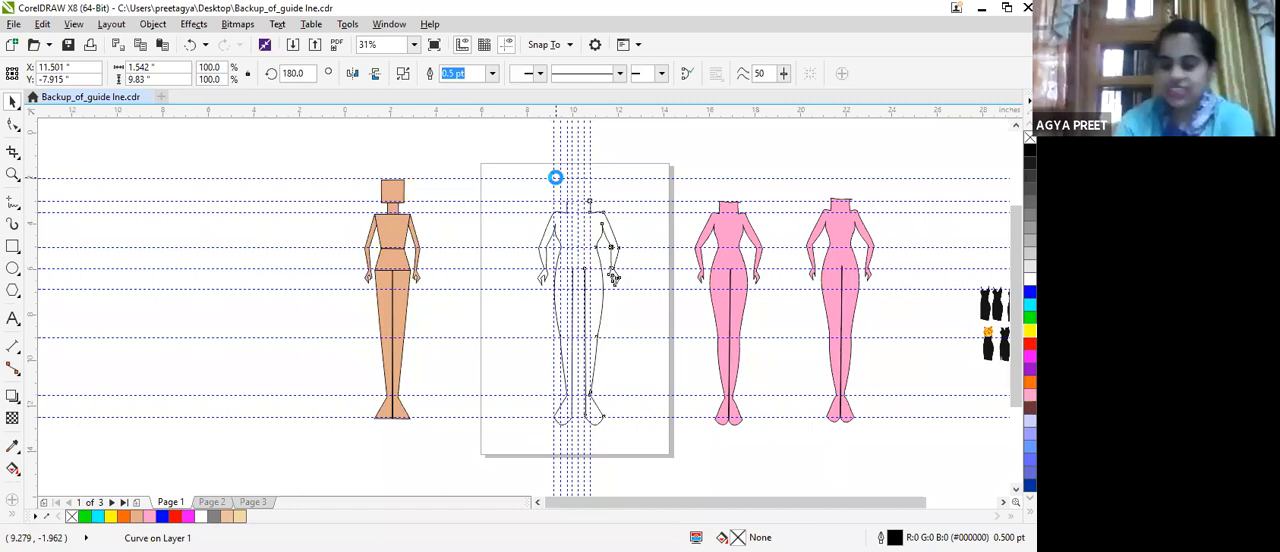
{"action": "key", "text": "Left"}
{"action": "key", "text": "Left"}
{"action": "key", "text": "Left"}
{"action": "key", "text": "Left"}
{"action": "key", "text": "Left"}
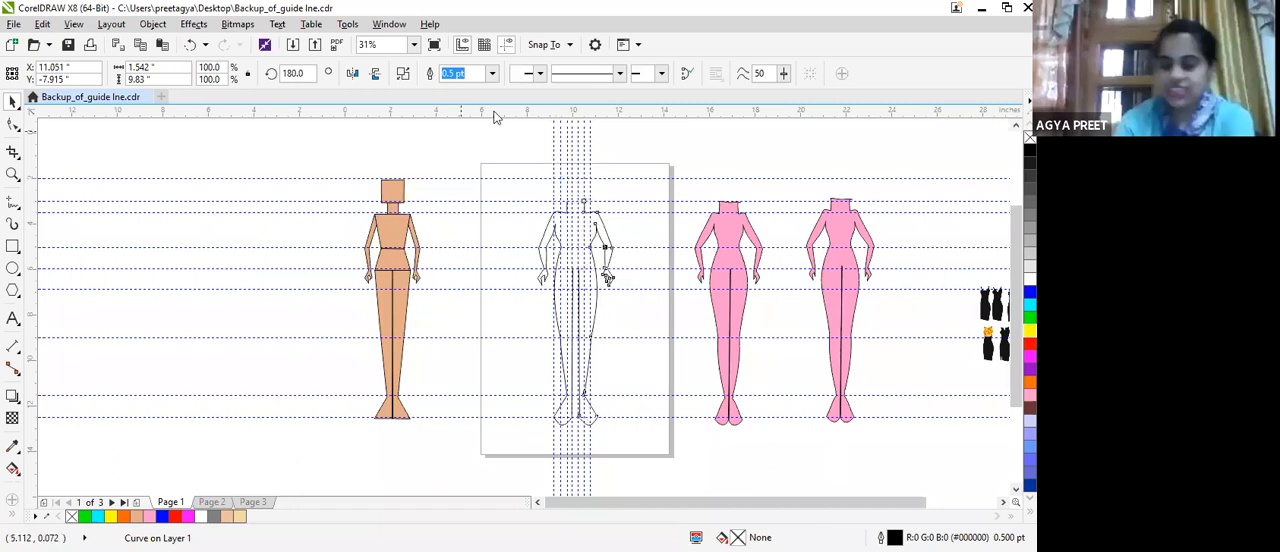
{"action": "key", "text": "Left"}
{"action": "key", "text": "Left"}
Connect the two halves with straight lines across the neck top and the crotch, and combine them into one curve.
{"action": "scroll", "coordinate": [637, 253], "scroll_direction": "up", "scroll_amount": 2}
{"action": "left_click", "coordinate": [12, 203]}
{"action": "scroll", "coordinate": [270, 322], "scroll_direction": "up", "scroll_amount": 2}
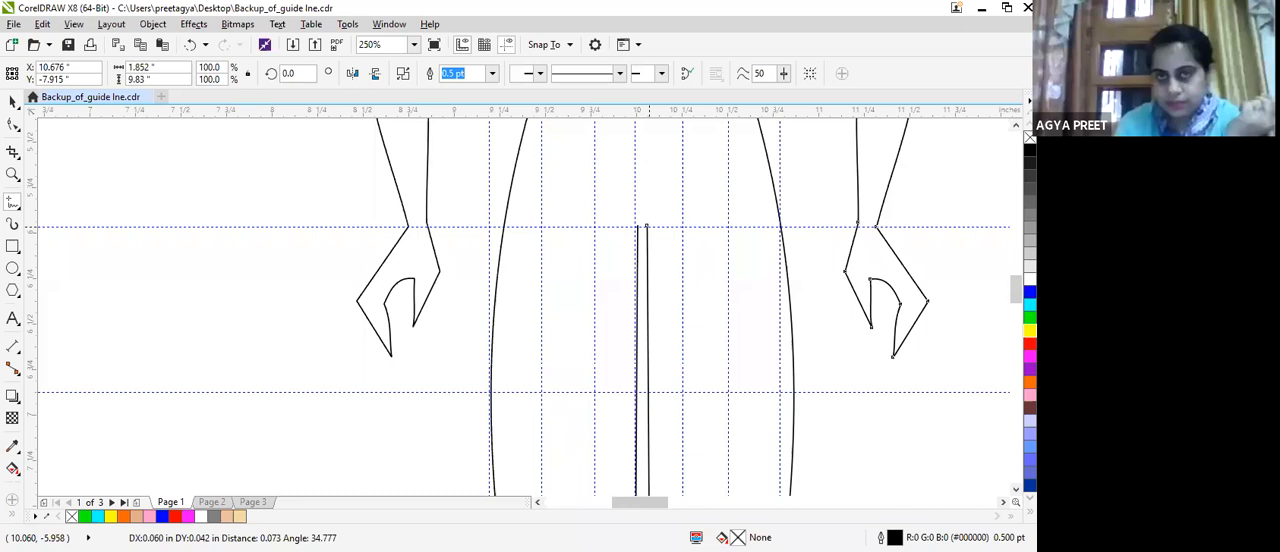
{"action": "left_click", "coordinate": [159, 27]}
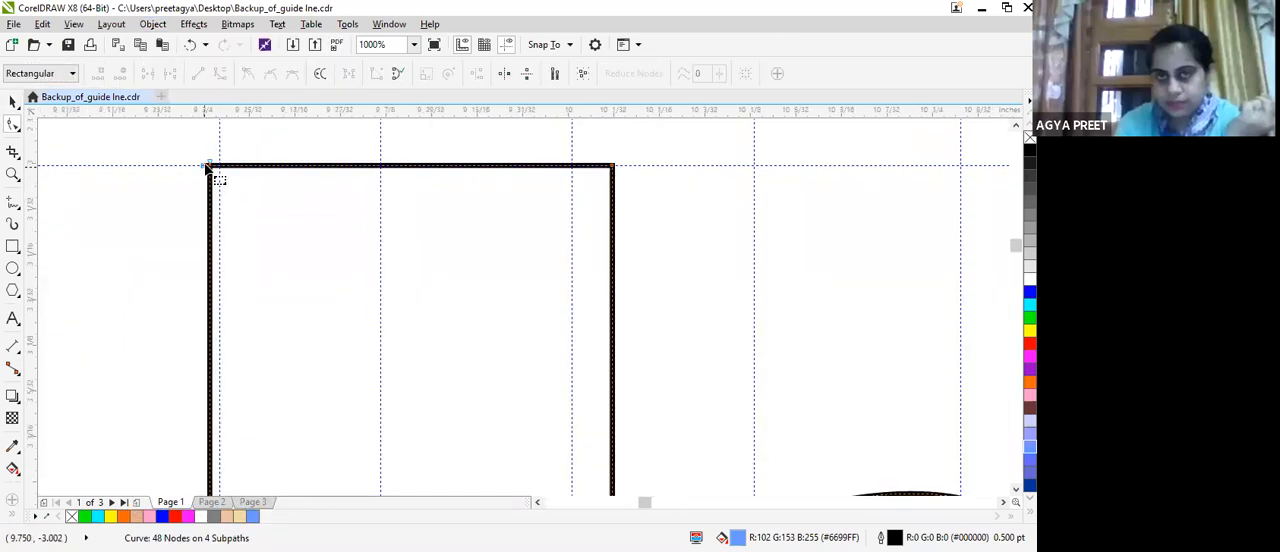
Join the two open nodes at the original half's upper neck corner by moving one onto the other.
{"action": "scroll", "coordinate": [205, 168], "scroll_direction": "up", "scroll_amount": 2}
{"action": "left_click_drag", "start_coordinate": [205, 161], "coordinate": [224, 151]}
{"action": "scroll", "coordinate": [250, 162], "scroll_direction": "down", "scroll_amount": 2}
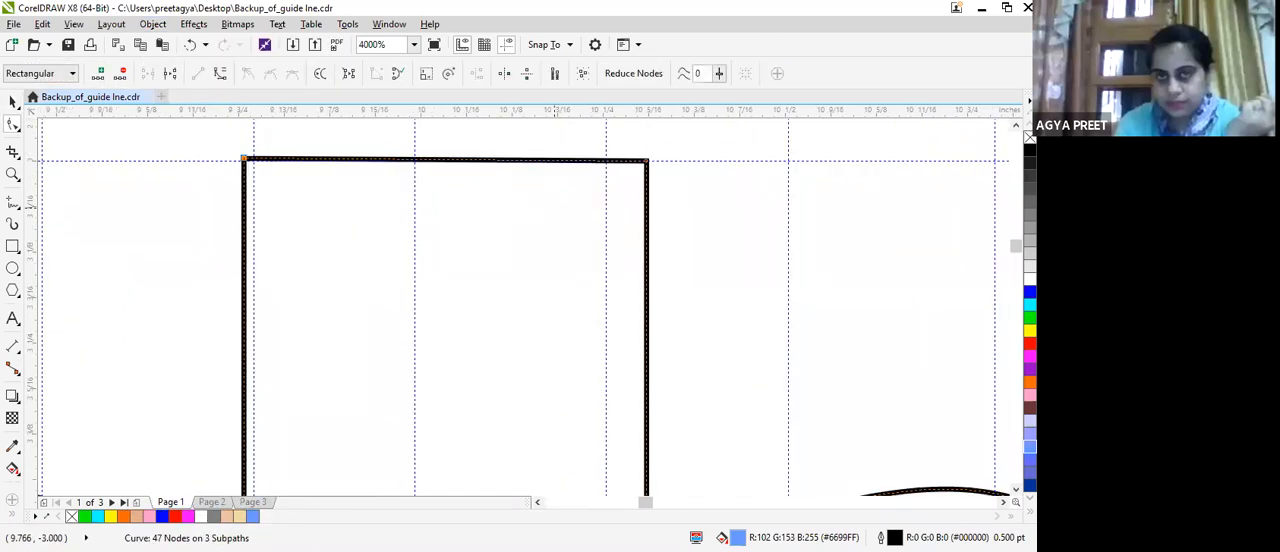
Check the combined outline's neck, shoulders, underarms and crotch for remaining open nodes.
{"action": "left_click_drag", "start_coordinate": [1012, 250], "coordinate": [1015, 296]}
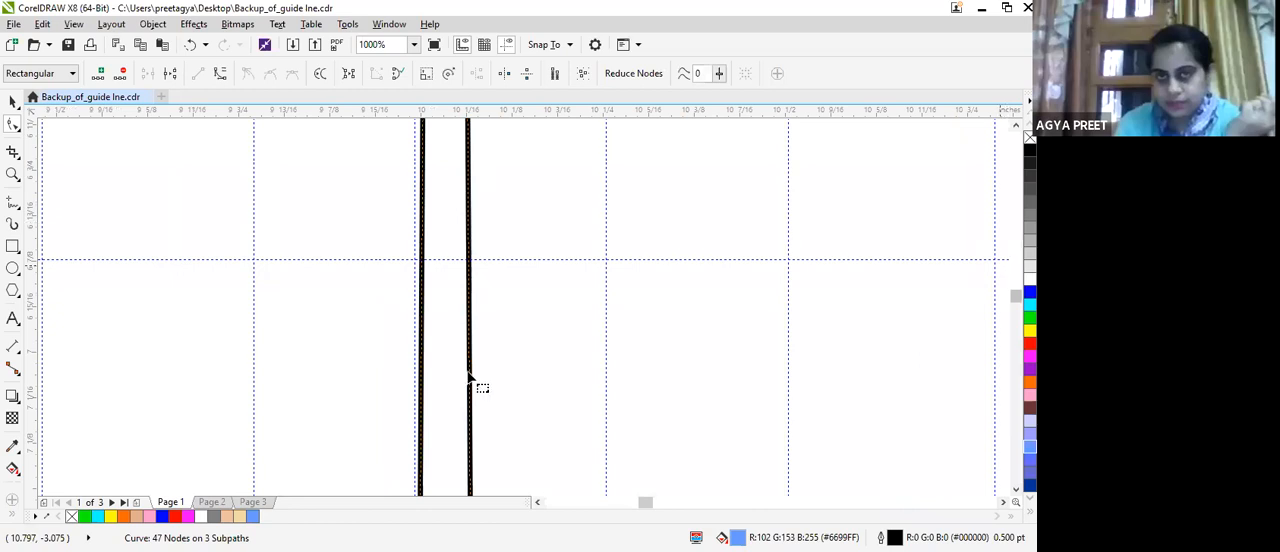
{"action": "scroll", "coordinate": [467, 372], "scroll_direction": "up", "scroll_amount": 1}
{"action": "scroll", "coordinate": [366, 238], "scroll_direction": "down", "scroll_amount": 1}
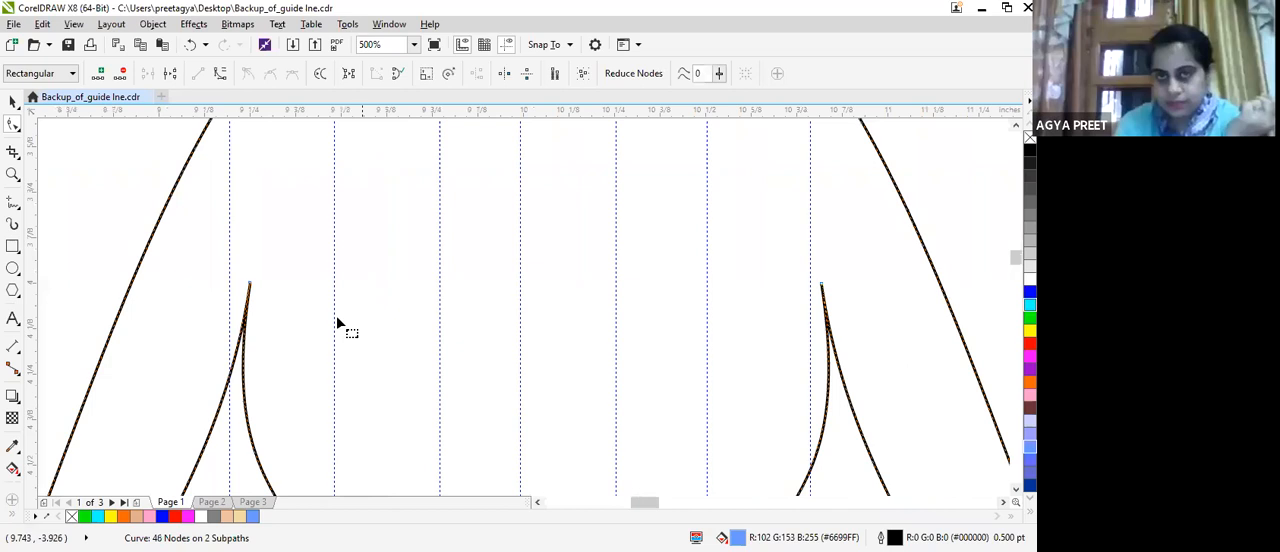
{"action": "scroll", "coordinate": [241, 266], "scroll_direction": "up", "scroll_amount": 1}
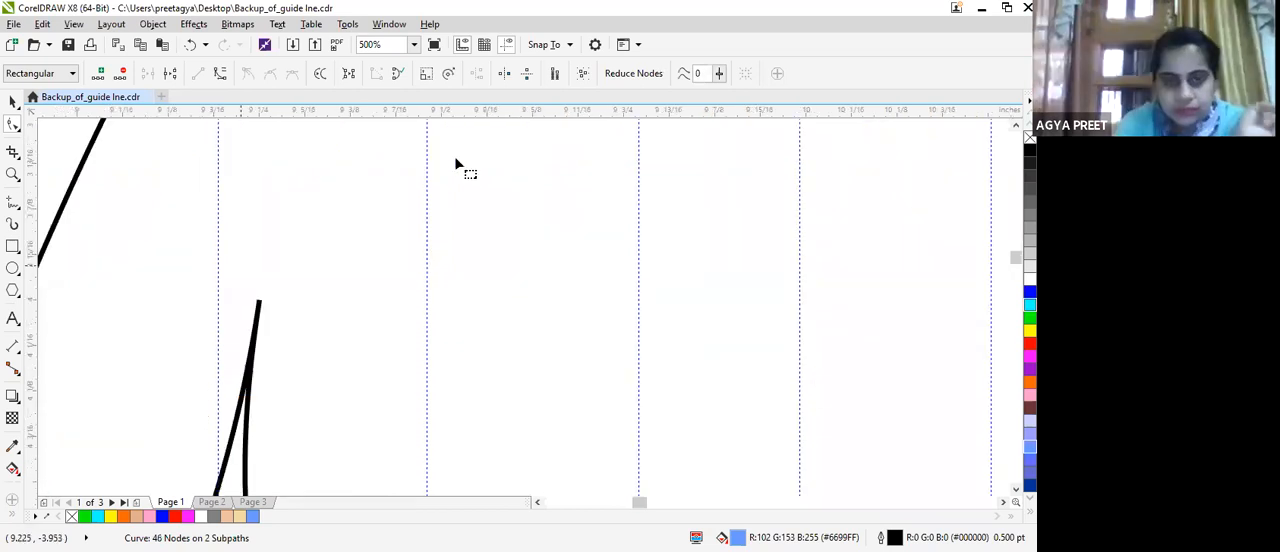
{"action": "scroll", "coordinate": [666, 286], "scroll_direction": "down", "scroll_amount": 3}
{"action": "scroll", "coordinate": [608, 266], "scroll_direction": "up", "scroll_amount": 4}
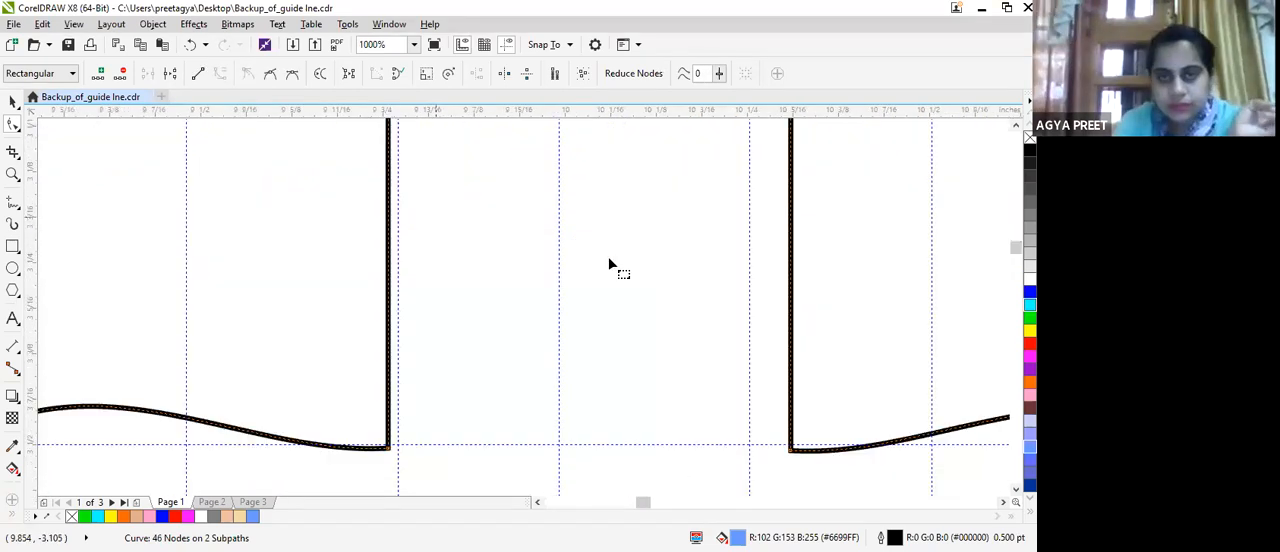
{"action": "scroll", "coordinate": [571, 235], "scroll_direction": "down", "scroll_amount": 3}
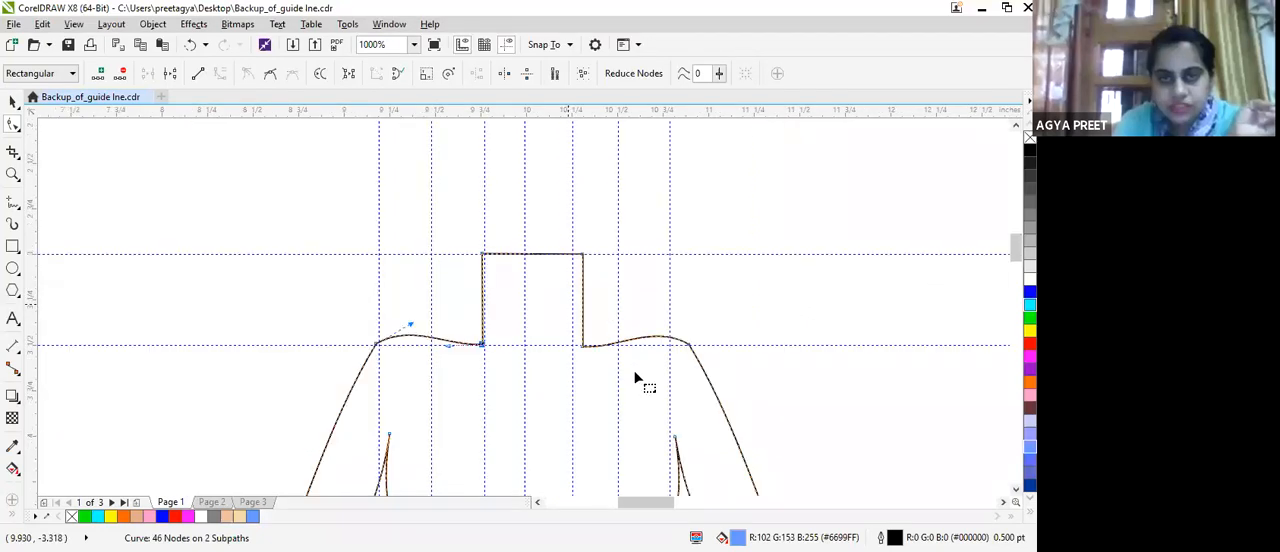
{"action": "key", "text": "ctrl+z"}
{"action": "scroll", "coordinate": [565, 285], "scroll_direction": "down", "scroll_amount": 2}
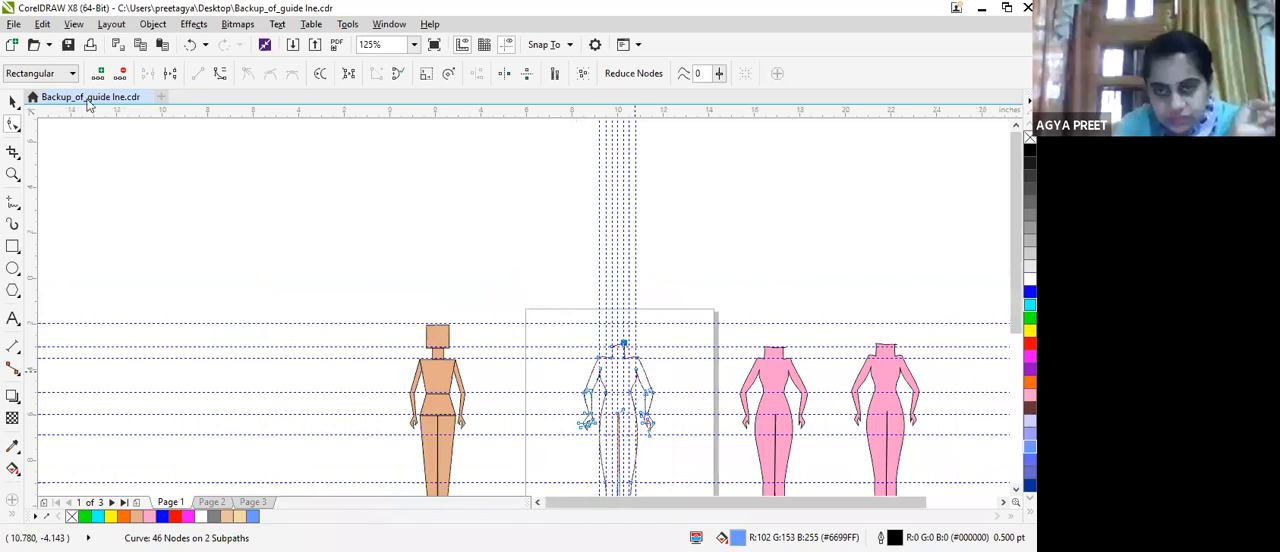
{"action": "scroll", "coordinate": [255, 253], "scroll_direction": "up", "scroll_amount": 3}
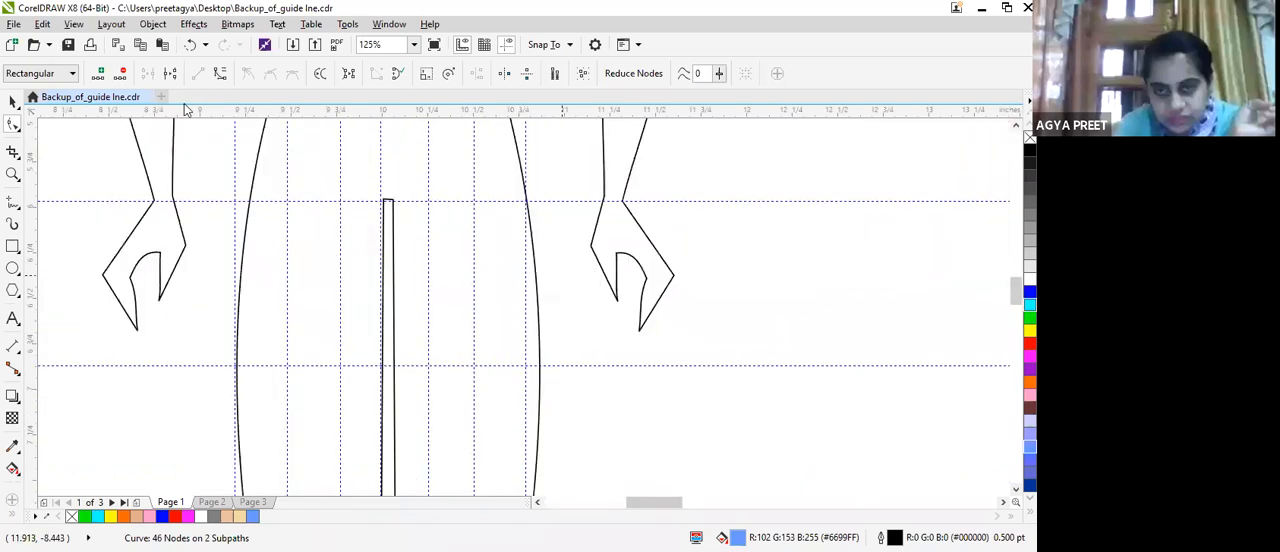
Join the two open nodes at the original half's inner elbow by moving one onto the other.
{"action": "scroll", "coordinate": [334, 259], "scroll_direction": "up", "scroll_amount": 1}
{"action": "scroll", "coordinate": [172, 166], "scroll_direction": "down", "scroll_amount": 3}
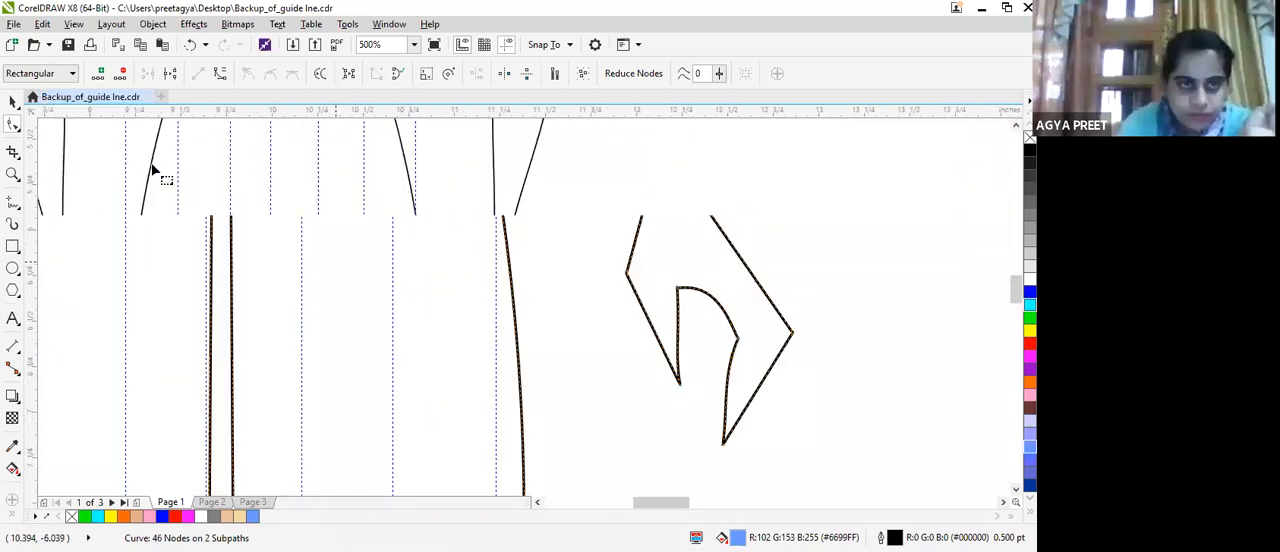
{"action": "scroll", "coordinate": [158, 160], "scroll_direction": "up", "scroll_amount": 1}
{"action": "left_click_drag", "start_coordinate": [140, 135], "coordinate": [130, 165]}
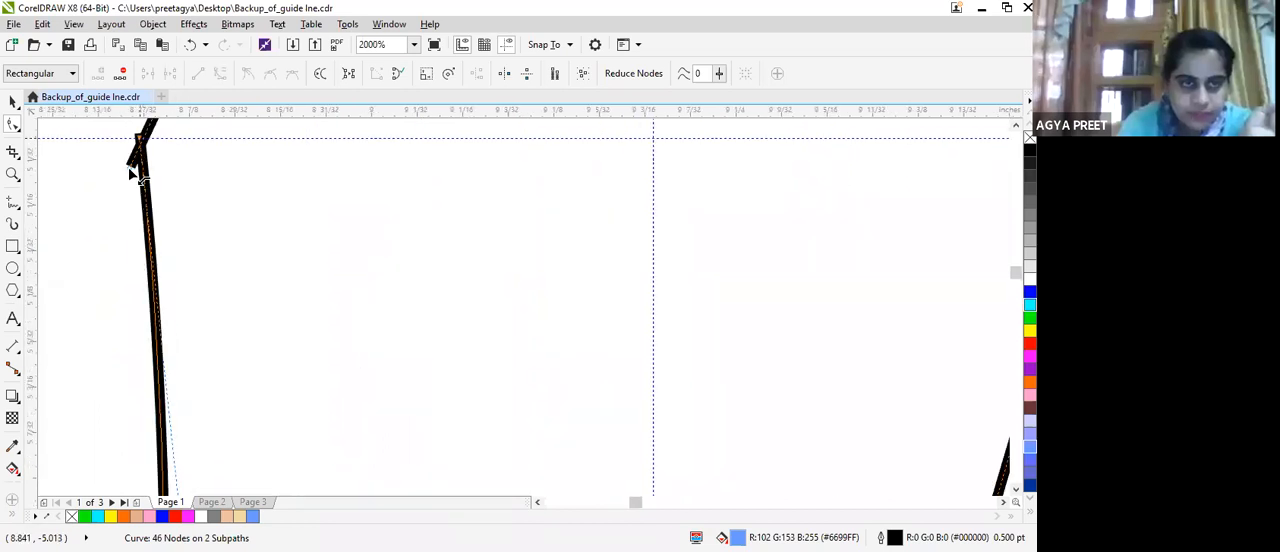
{"action": "scroll", "coordinate": [196, 157], "scroll_direction": "down", "scroll_amount": 2}
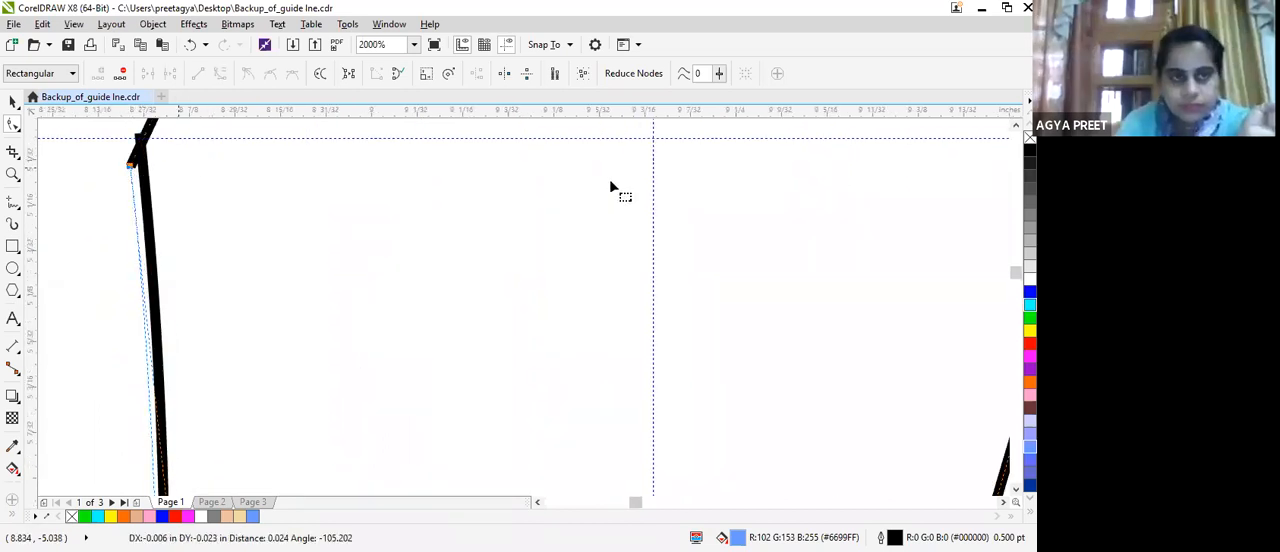
{"action": "scroll", "coordinate": [594, 263], "scroll_direction": "down", "scroll_amount": 2}
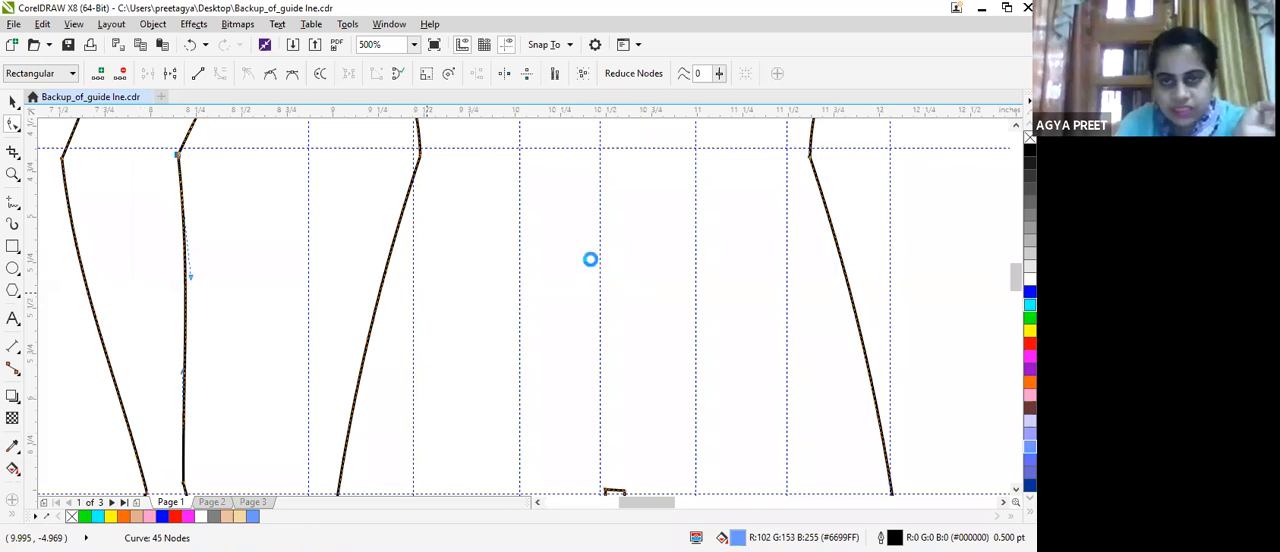
Join the open nodes at the mirrored half's inner elbow to close the whole body outline.
{"action": "scroll", "coordinate": [463, 216], "scroll_direction": "up", "scroll_amount": 4}
{"action": "left_click_drag", "start_coordinate": [458, 224], "coordinate": [465, 249]}
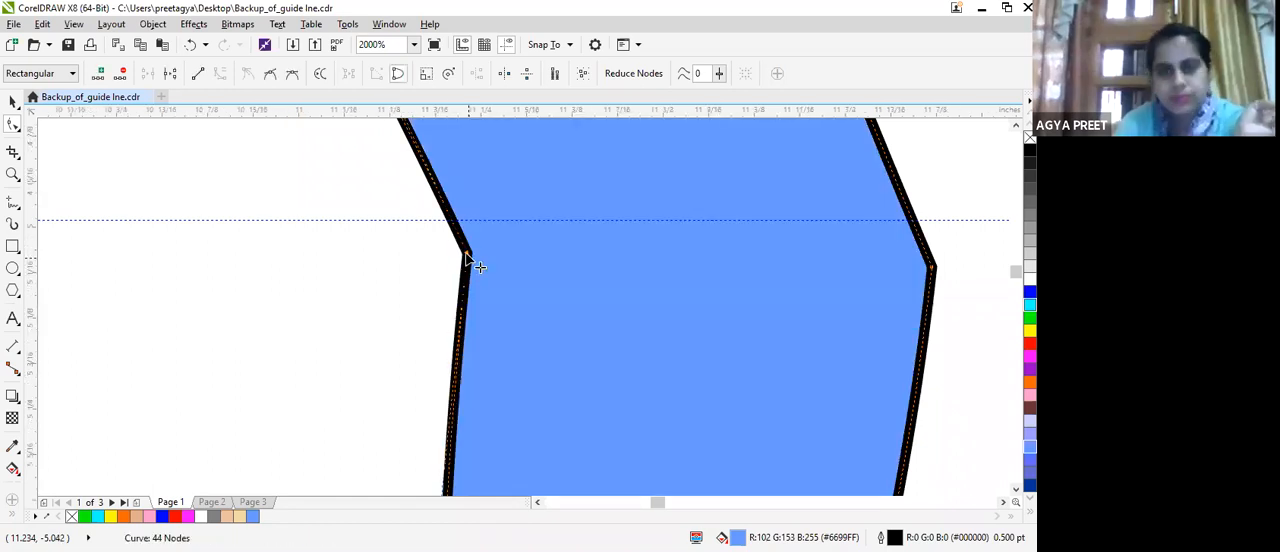
{"action": "scroll", "coordinate": [464, 255], "scroll_direction": "down", "scroll_amount": 2}
{"action": "scroll", "coordinate": [461, 256], "scroll_direction": "down", "scroll_amount": 2}
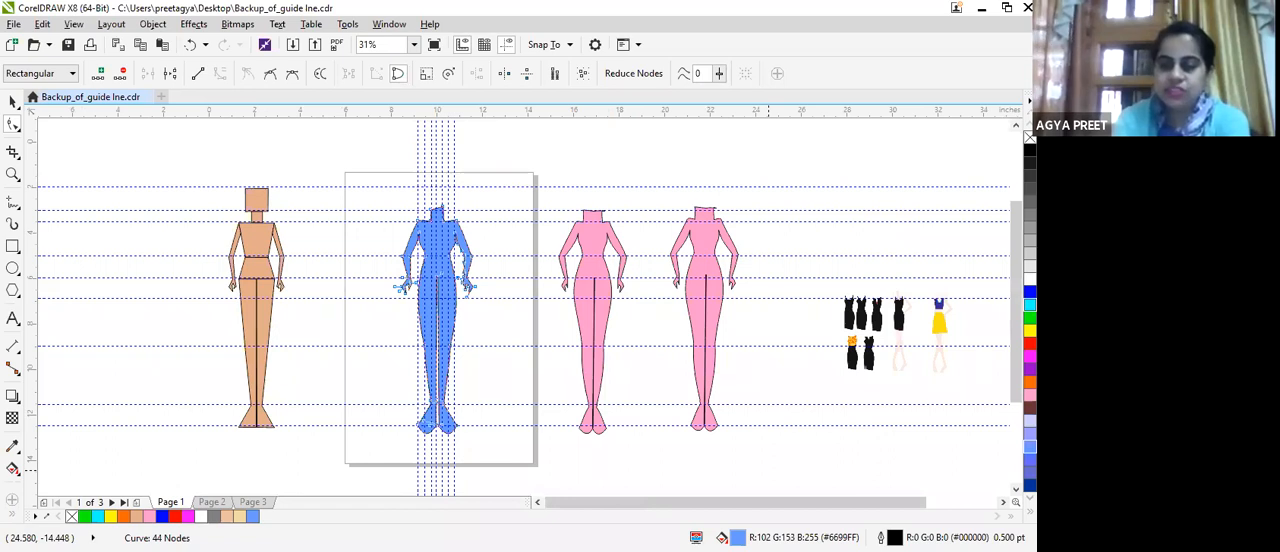
Change the croquis fill to the peach skin tone #F0B295.
{"action": "key", "text": "F11"}
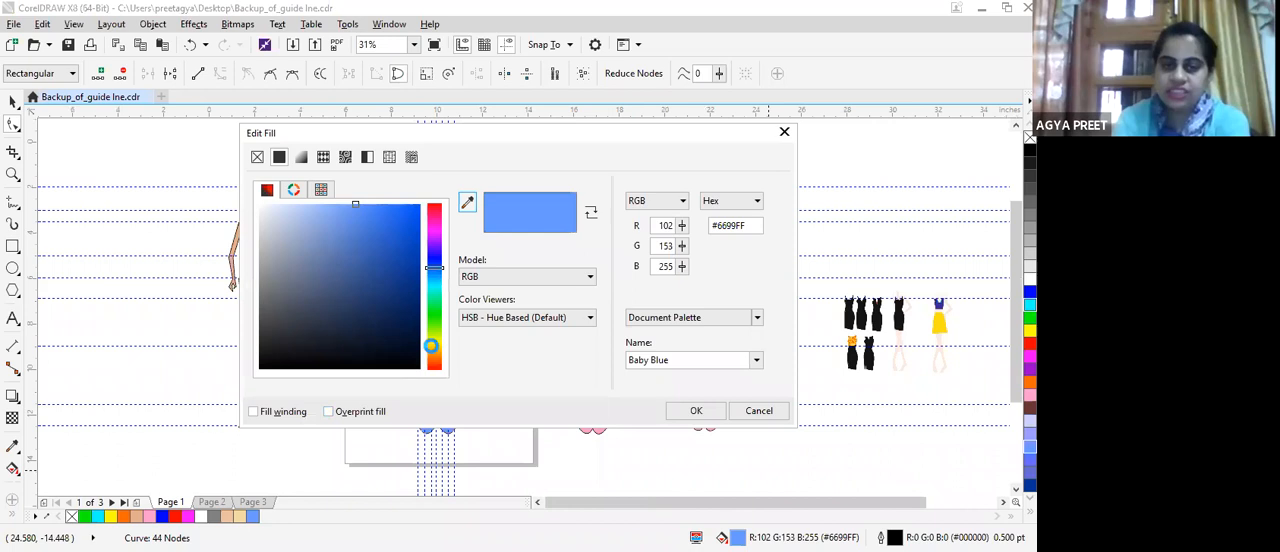
{"action": "left_click", "coordinate": [432, 346]}
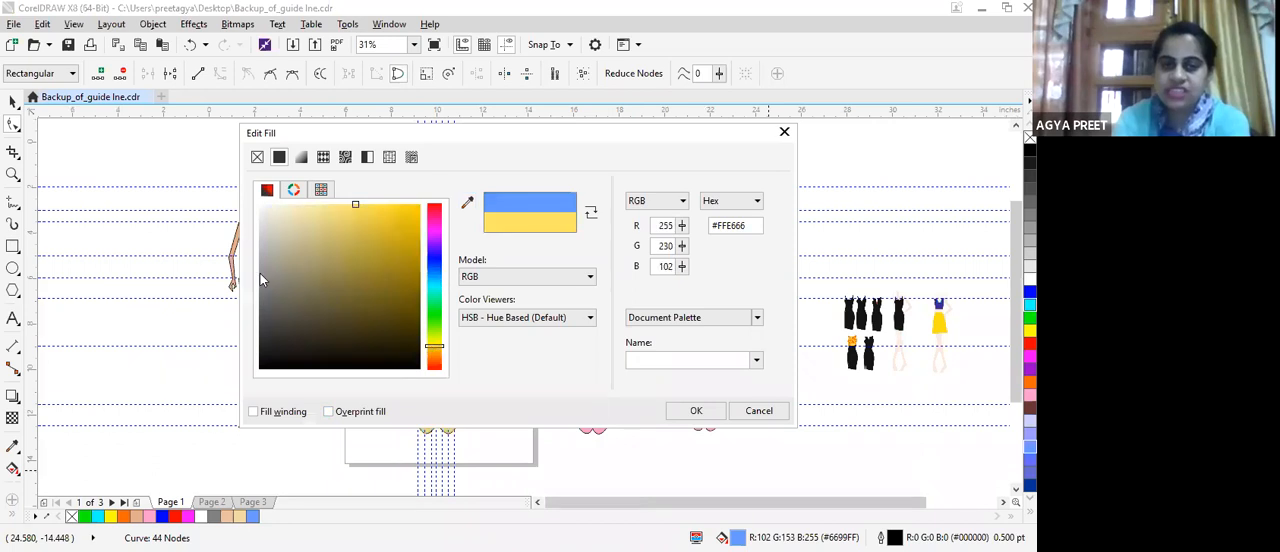
{"action": "left_click", "coordinate": [432, 364]}
{"action": "left_click_drag", "start_coordinate": [305, 233], "coordinate": [319, 214]}
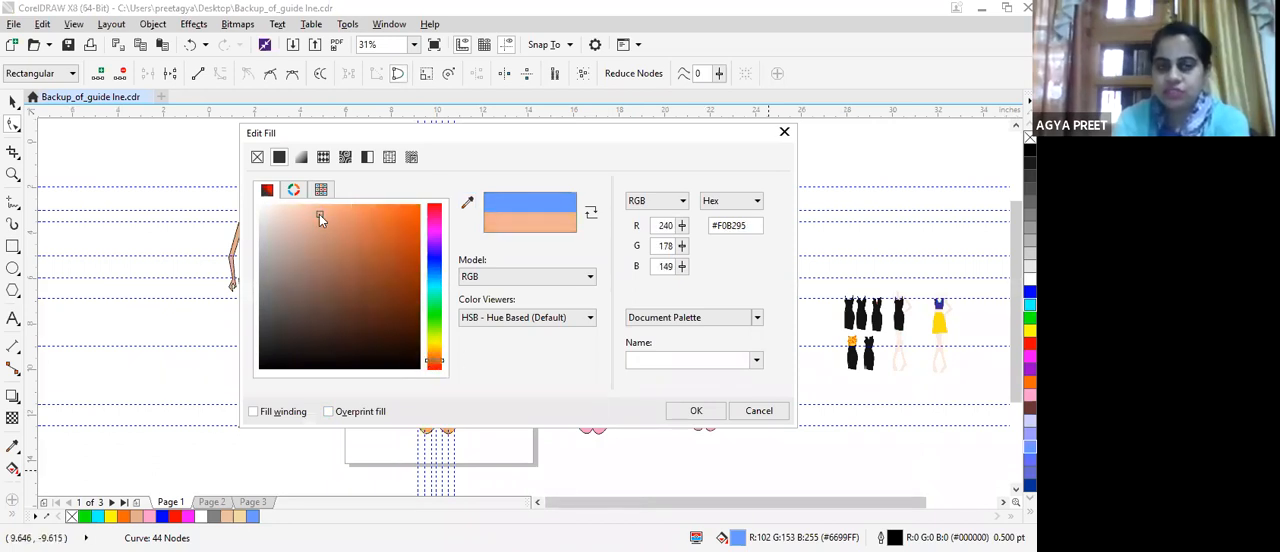
{"action": "left_click", "coordinate": [696, 411]}
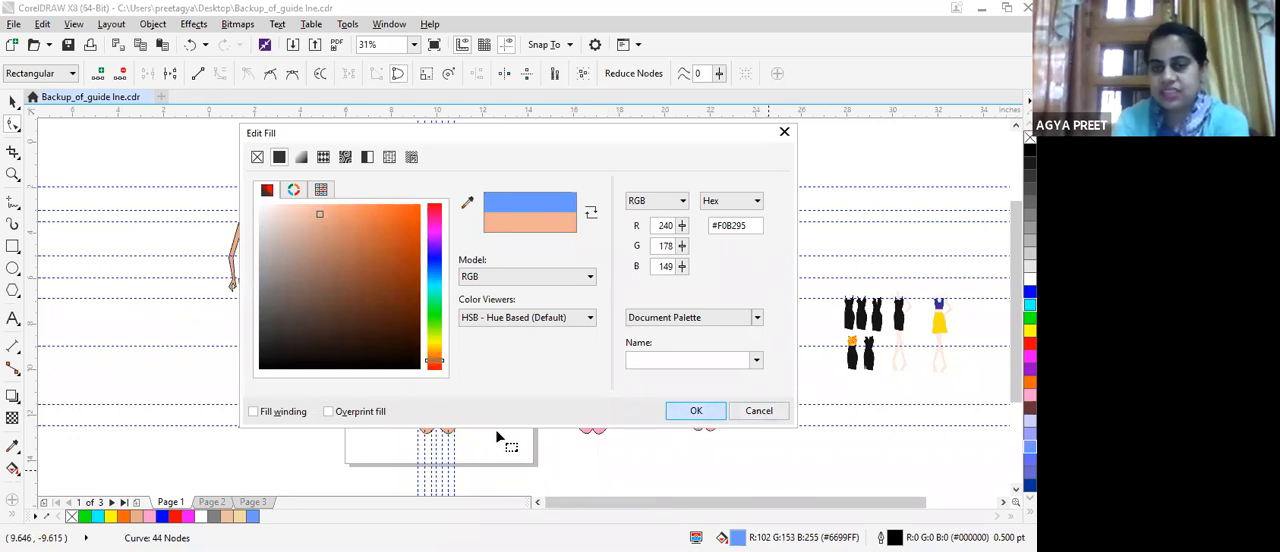
{"action": "left_click", "coordinate": [437, 282]}
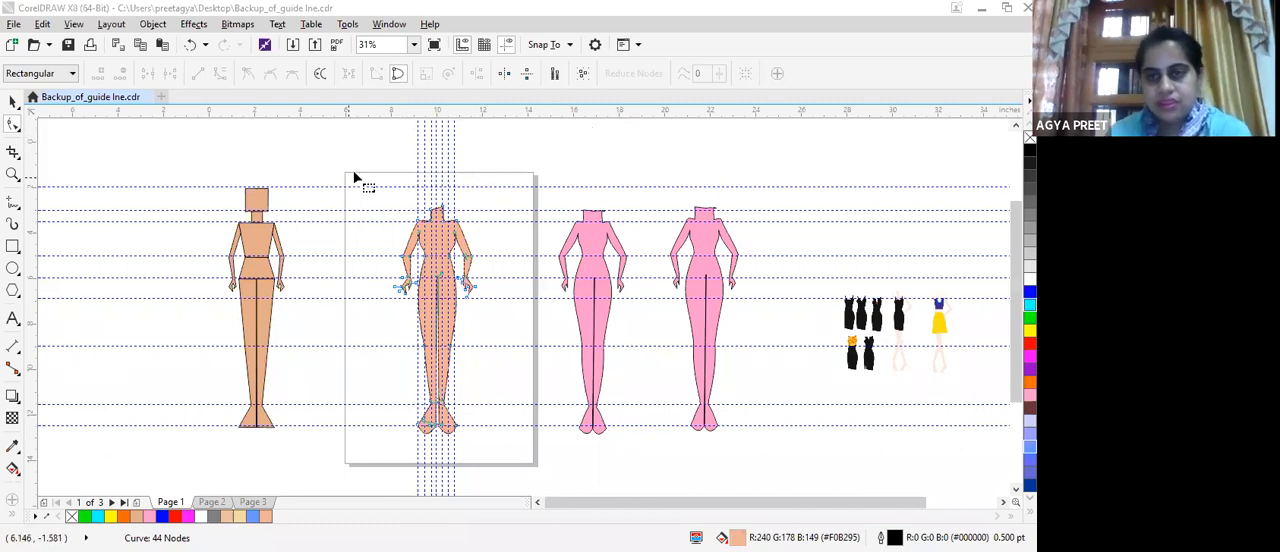
Switch to Page 2 and move the pink croquis nearest the page onto it, centred on the vertical guidelines.
{"action": "left_click", "coordinate": [211, 504]}
{"action": "scroll", "coordinate": [557, 200], "scroll_direction": "up", "scroll_amount": 2}
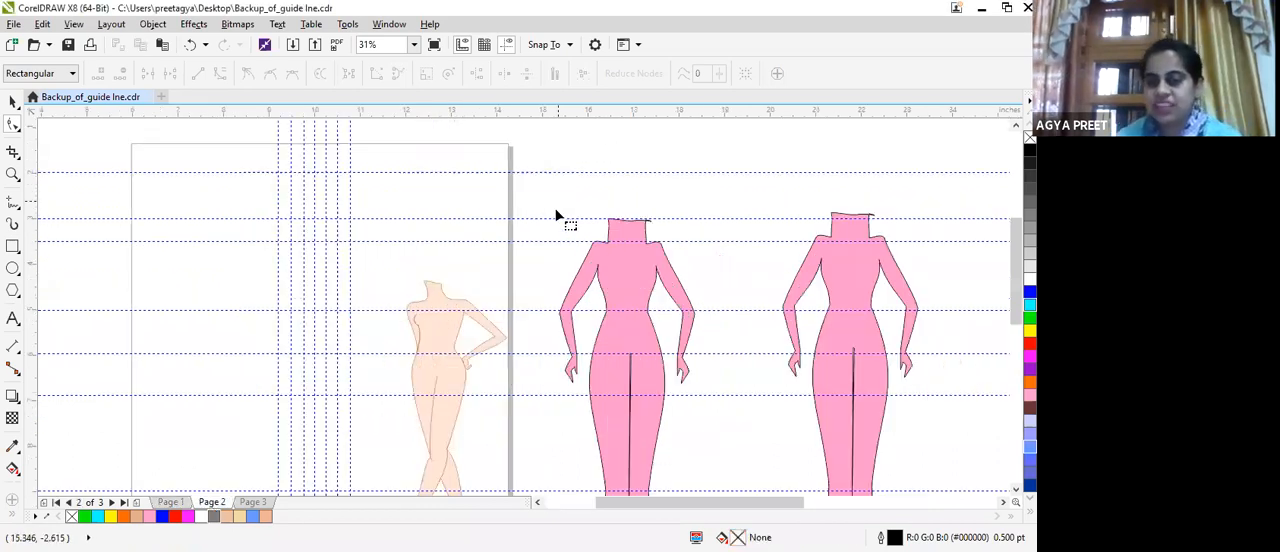
{"action": "scroll", "coordinate": [540, 200], "scroll_direction": "down", "scroll_amount": 2}
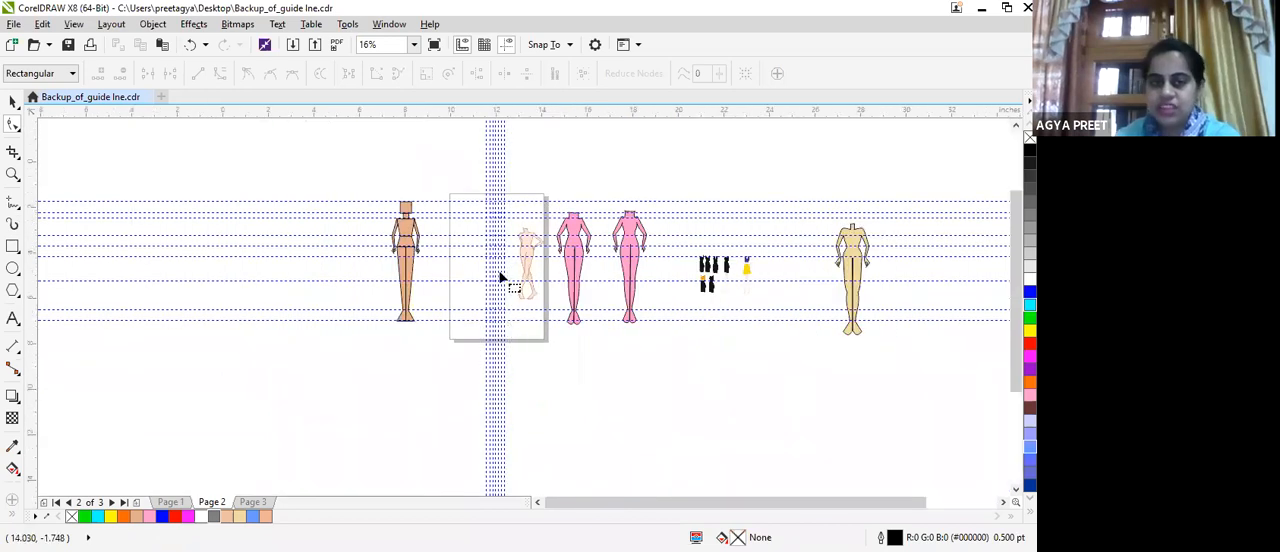
{"action": "scroll", "coordinate": [540, 200], "scroll_direction": "up", "scroll_amount": 4}
{"action": "left_click_drag", "start_coordinate": [1016, 298], "coordinate": [1016, 338]}
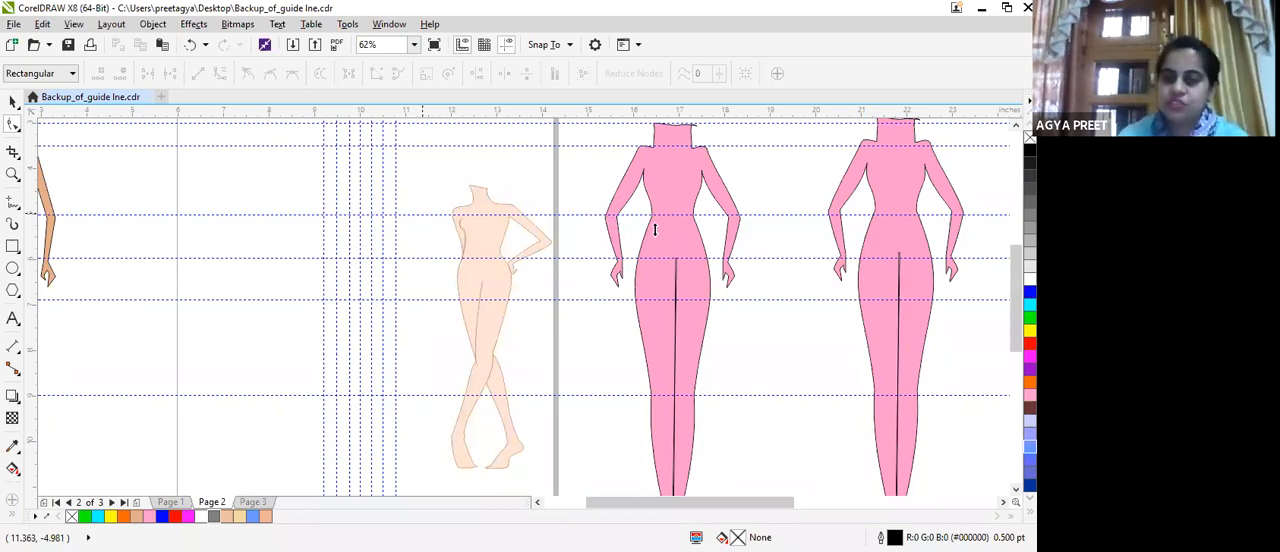
{"action": "scroll", "coordinate": [613, 162], "scroll_direction": "down", "scroll_amount": 1}
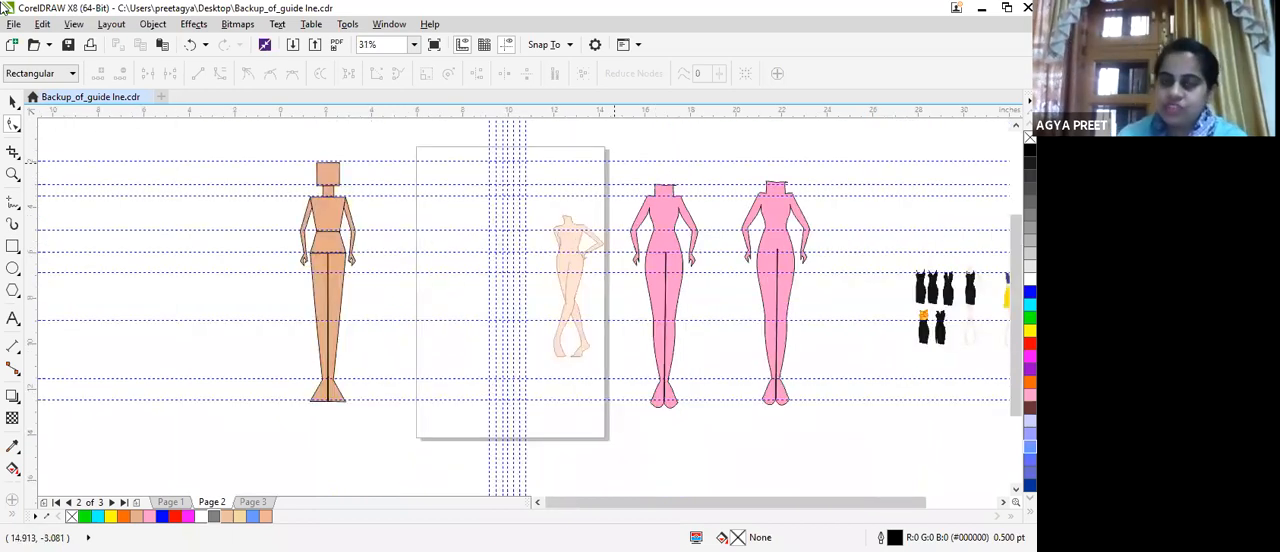
{"action": "left_click", "coordinate": [8, 106]}
{"action": "left_click_drag", "start_coordinate": [628, 166], "coordinate": [706, 456]}
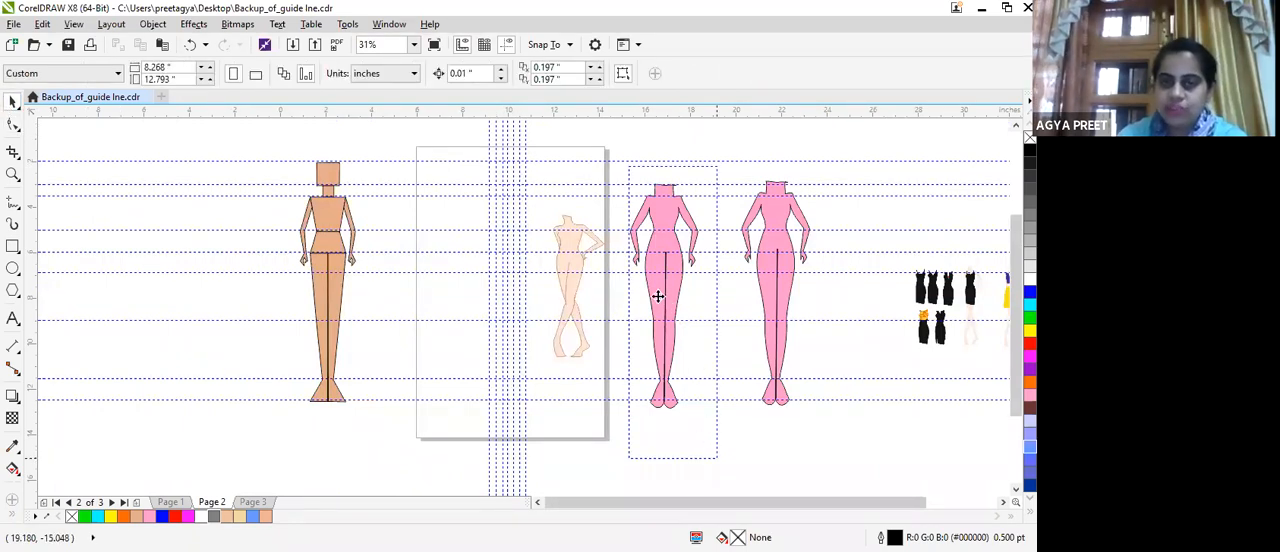
{"action": "left_click_drag", "start_coordinate": [556, 302], "coordinate": [491, 260]}
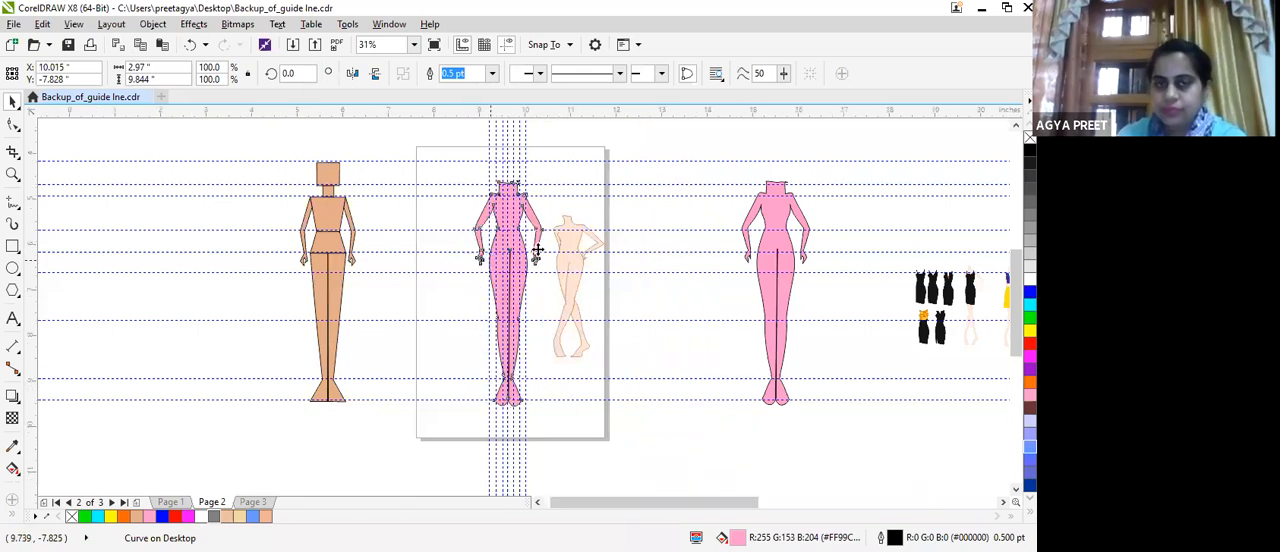
{"action": "scroll", "coordinate": [491, 260], "scroll_direction": "up", "scroll_amount": 5}
{"action": "scroll", "coordinate": [680, 194], "scroll_direction": "down", "scroll_amount": 5}
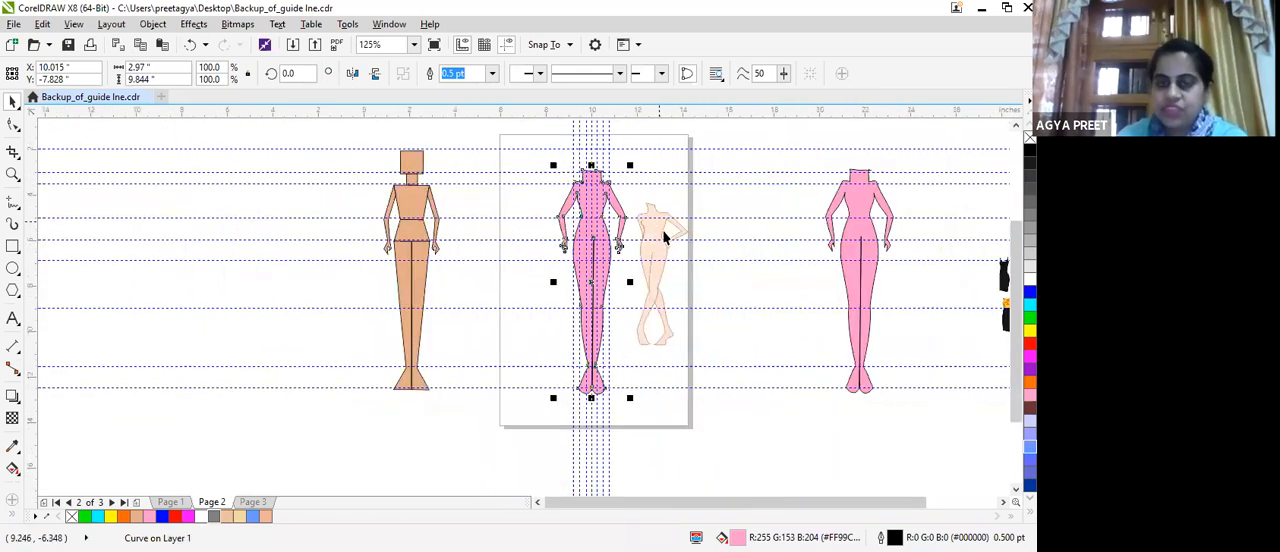
Examine the crossed-leg posed croquis beside the pink figure, from its neck and shoulders to its feet.
{"action": "scroll", "coordinate": [665, 231], "scroll_direction": "up", "scroll_amount": 2}
{"action": "left_click", "coordinate": [665, 231]}
{"action": "scroll", "coordinate": [660, 232], "scroll_direction": "up", "scroll_amount": 2}
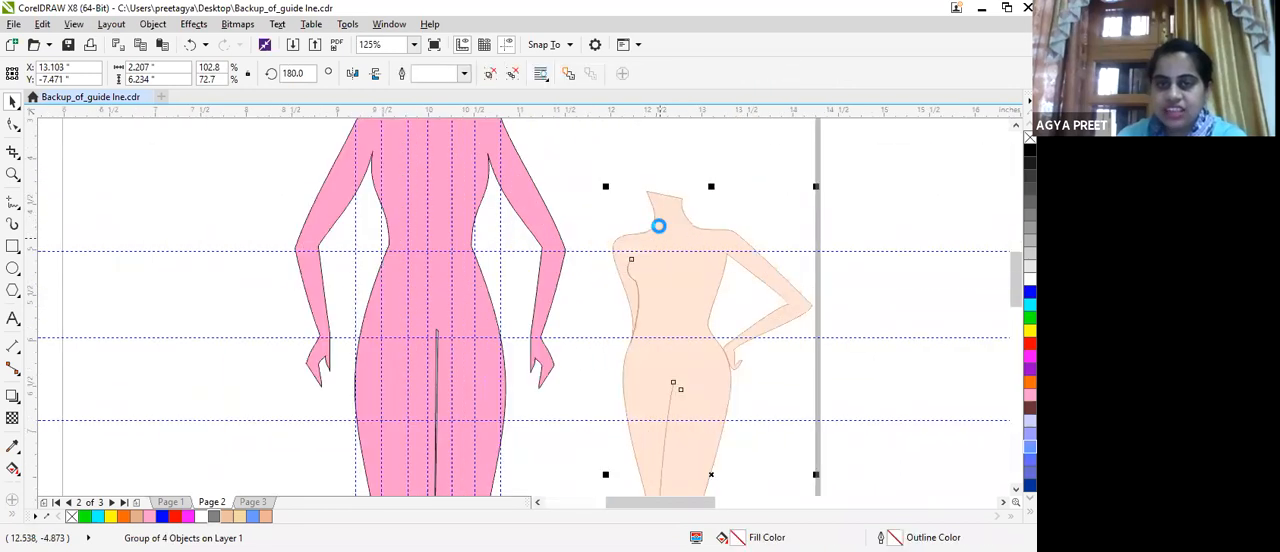
{"action": "scroll", "coordinate": [659, 230], "scroll_direction": "down", "scroll_amount": 1}
{"action": "scroll", "coordinate": [659, 230], "scroll_direction": "down", "scroll_amount": 5}
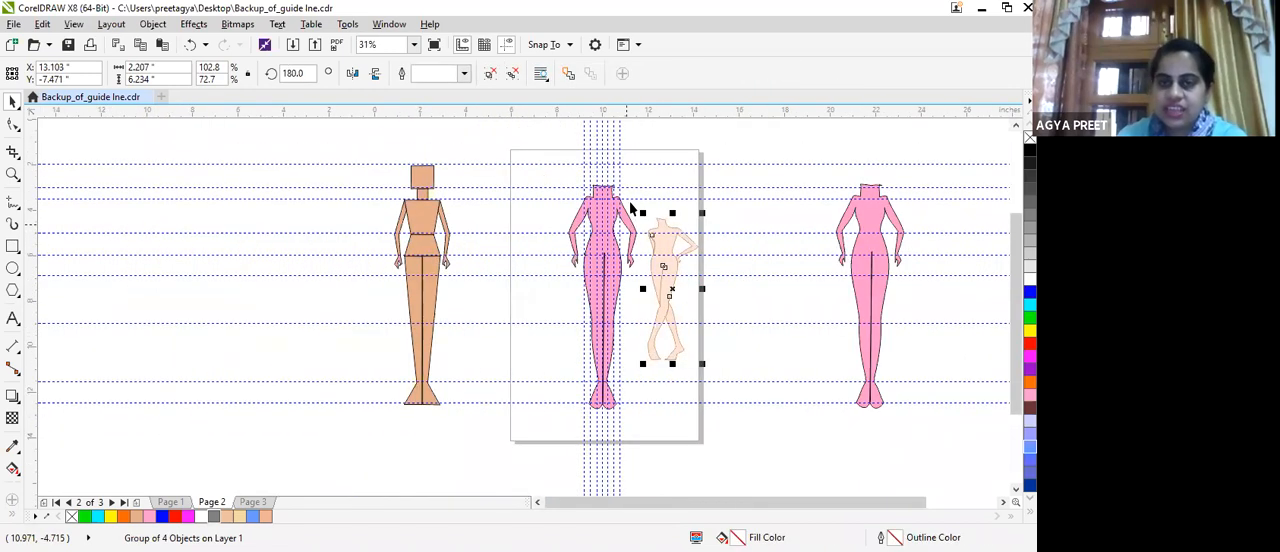
{"action": "scroll", "coordinate": [621, 250], "scroll_direction": "up", "scroll_amount": 2}
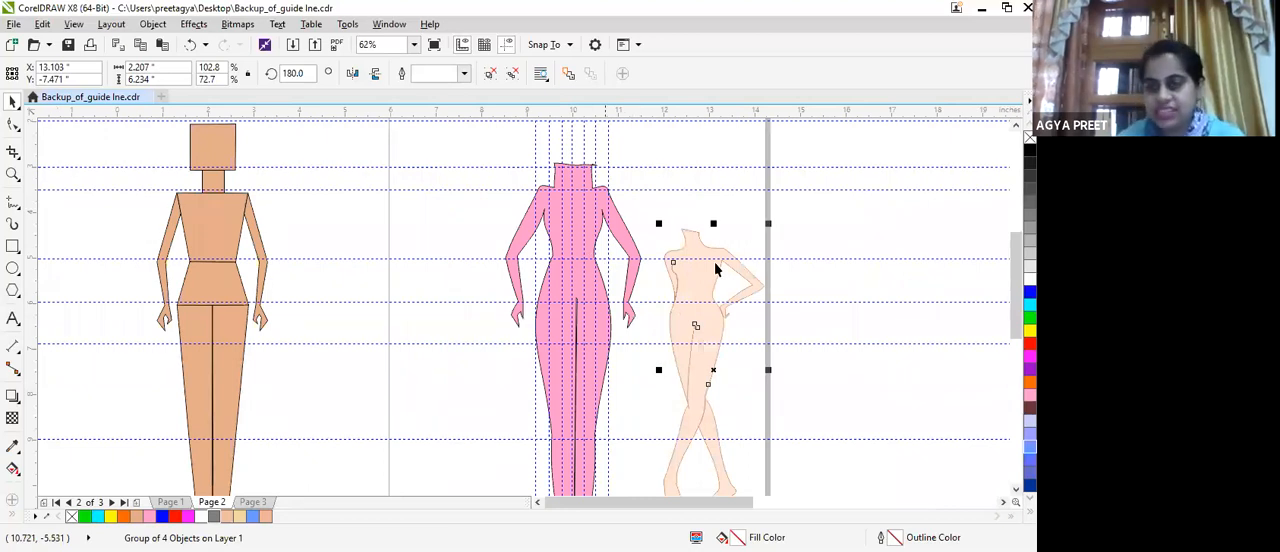
{"action": "scroll", "coordinate": [1007, 357], "scroll_direction": "down", "scroll_amount": 3}
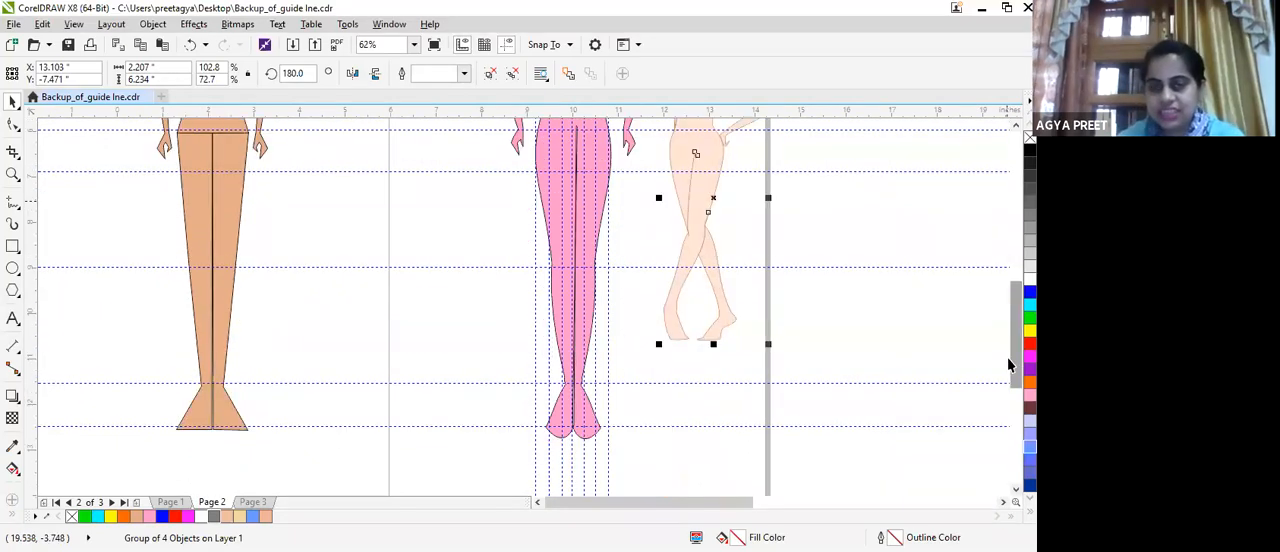
Activate the Shape tool and compare the pink croquis's torso, hips, legs and feet with the posed figure.
{"action": "left_click", "coordinate": [9, 131]}
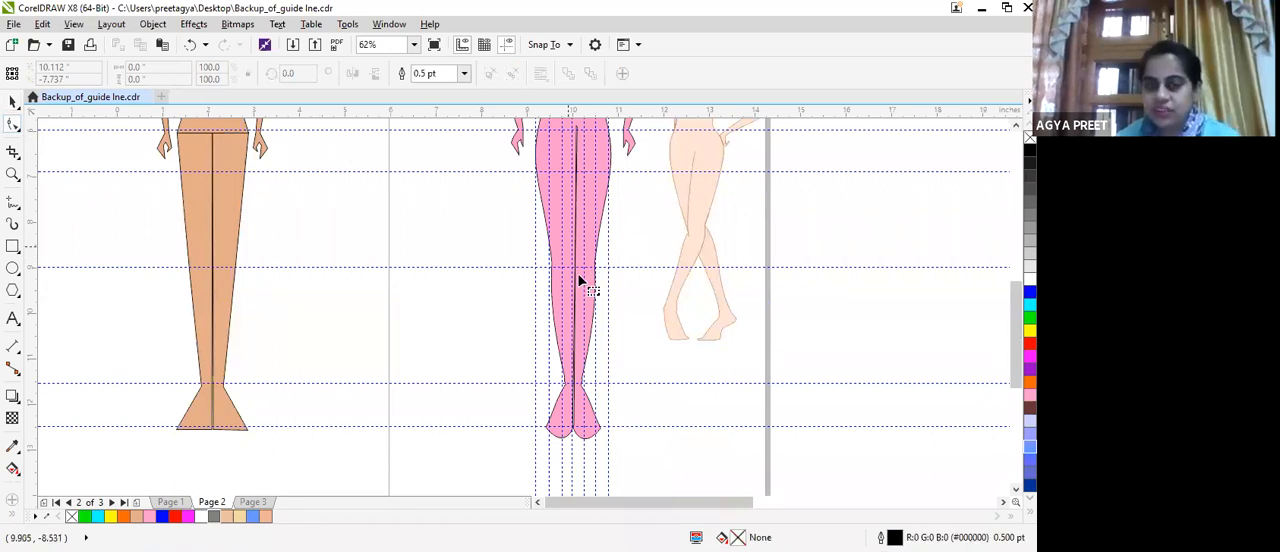
{"action": "scroll", "coordinate": [577, 200], "scroll_direction": "up", "scroll_amount": 1}
{"action": "scroll", "coordinate": [603, 323], "scroll_direction": "down", "scroll_amount": 2}
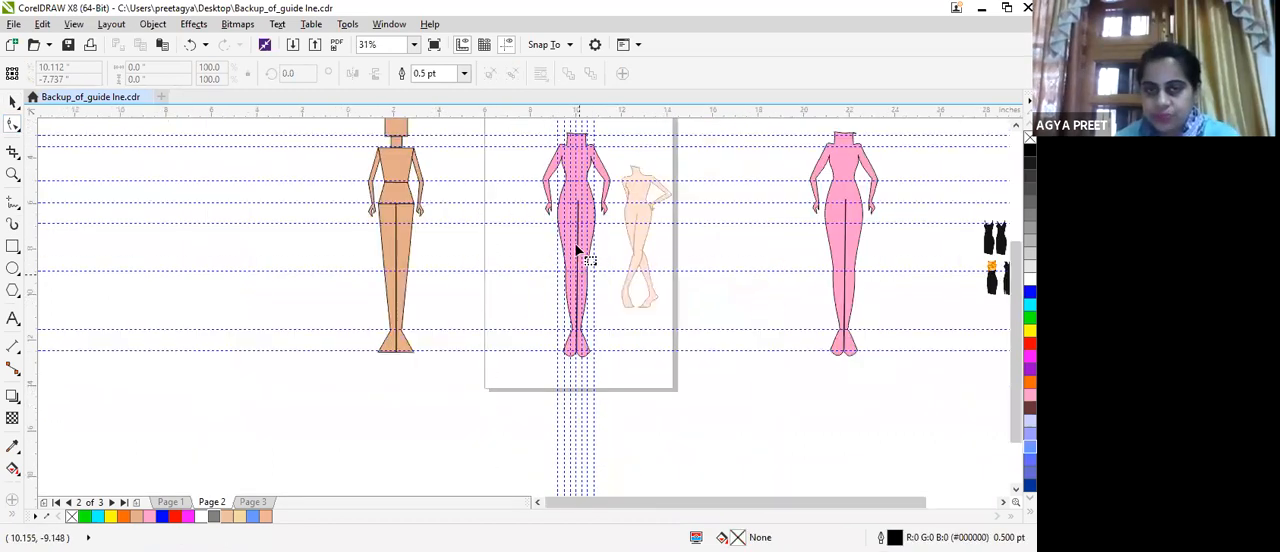
{"action": "scroll", "coordinate": [576, 248], "scroll_direction": "up", "scroll_amount": 2}
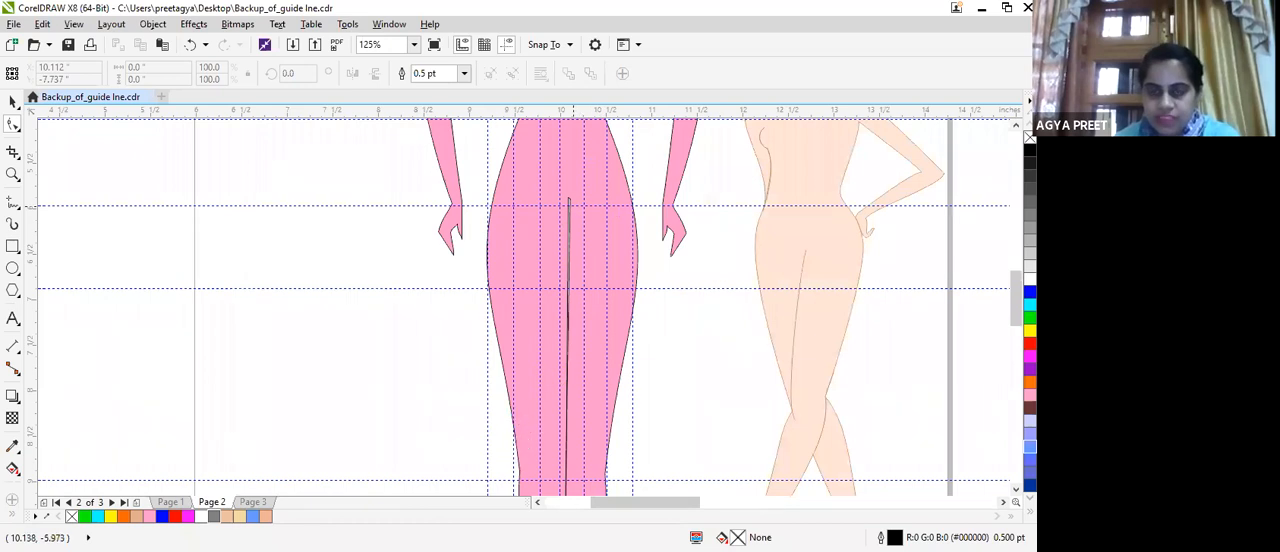
{"action": "scroll", "coordinate": [501, 459], "scroll_direction": "down", "scroll_amount": 3}
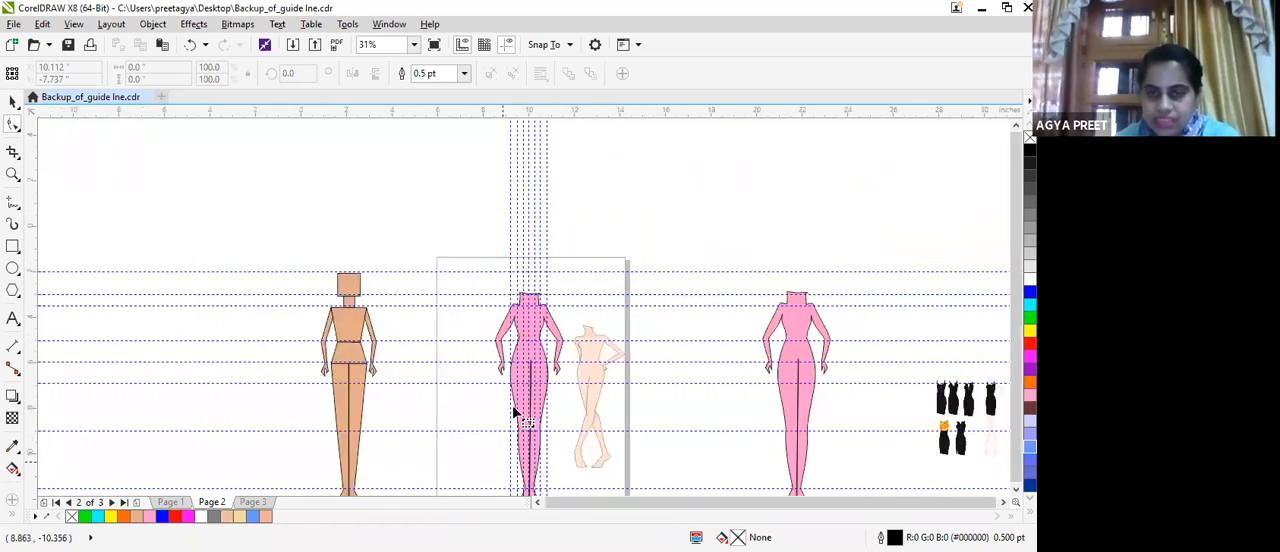
{"action": "scroll", "coordinate": [612, 431], "scroll_direction": "down", "scroll_amount": 1}
{"action": "scroll", "coordinate": [612, 431], "scroll_direction": "up", "scroll_amount": 4}
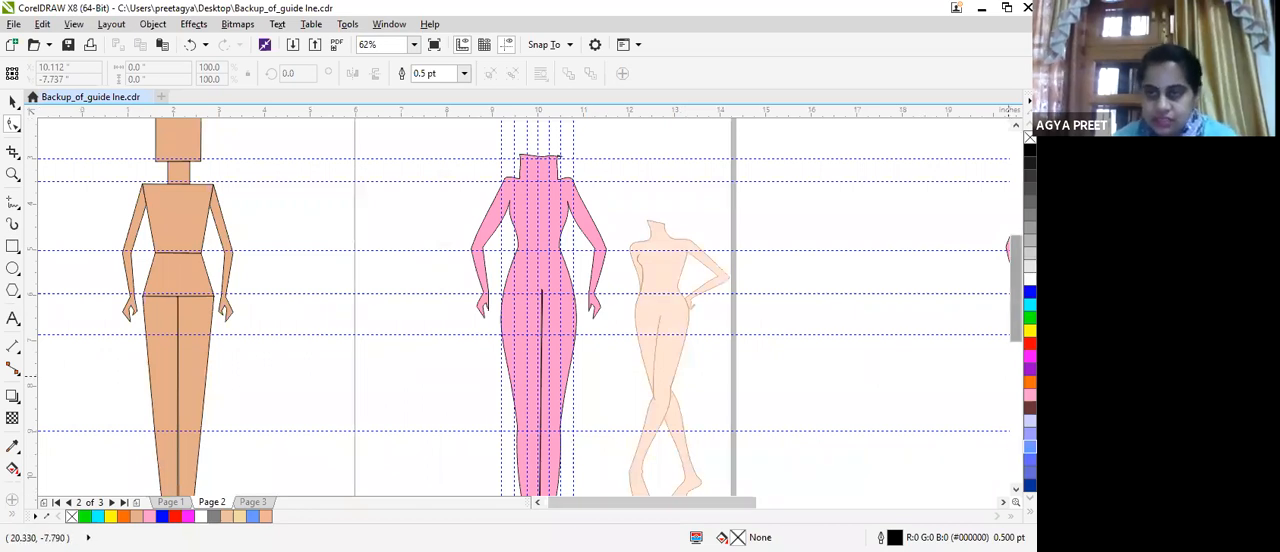
{"action": "scroll", "coordinate": [520, 300], "scroll_direction": "down", "scroll_amount": 5}
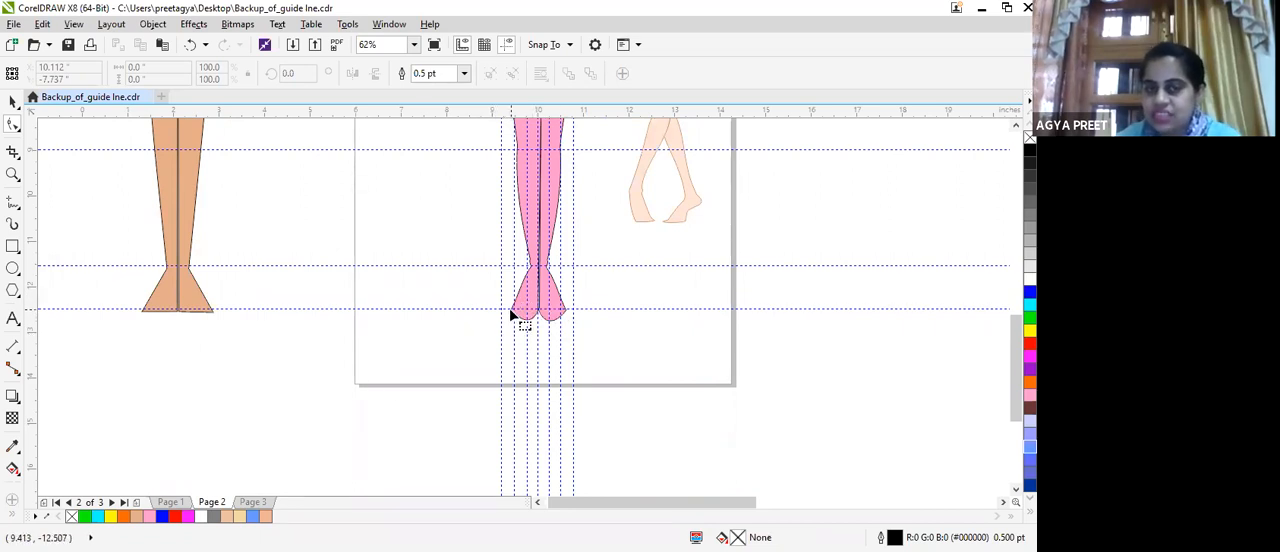
Remove the outer toe node and the inner toe node from the left foot of the pink croquis on Page 2.
{"action": "scroll", "coordinate": [510, 309], "scroll_direction": "up", "scroll_amount": 5}
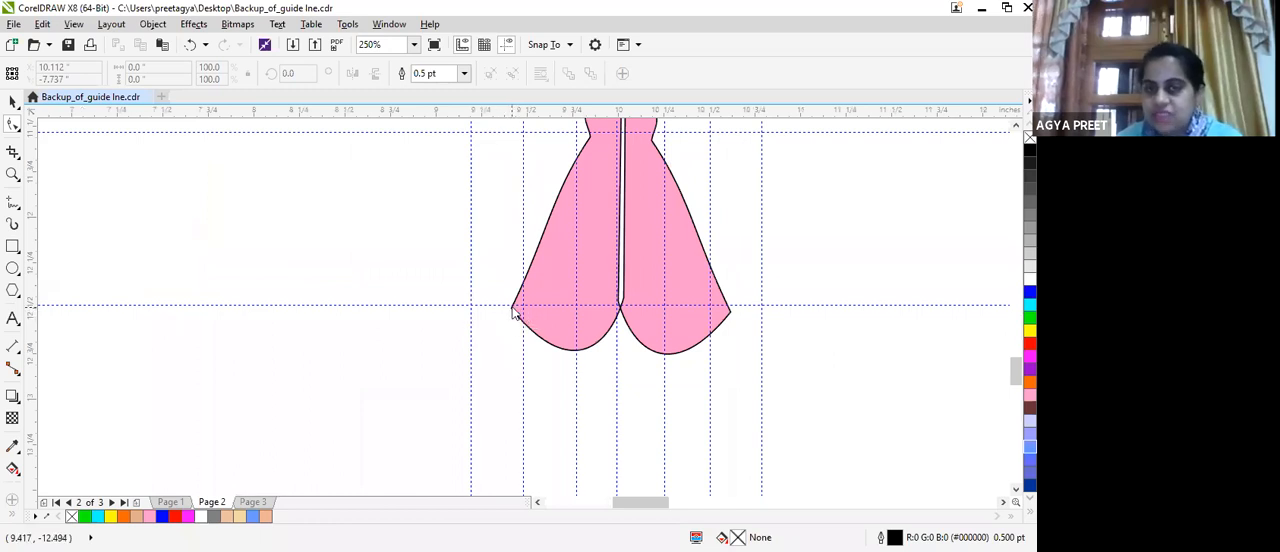
{"action": "double_click", "coordinate": [512, 312]}
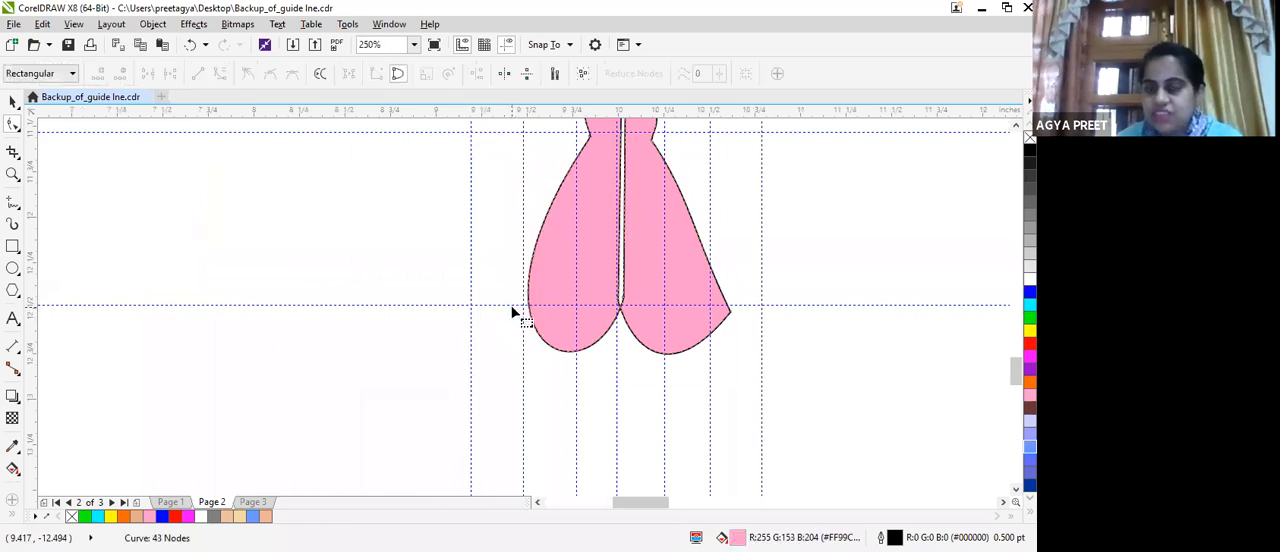
{"action": "left_click", "coordinate": [620, 298]}
{"action": "left_click_drag", "start_coordinate": [620, 298], "coordinate": [599, 307]}
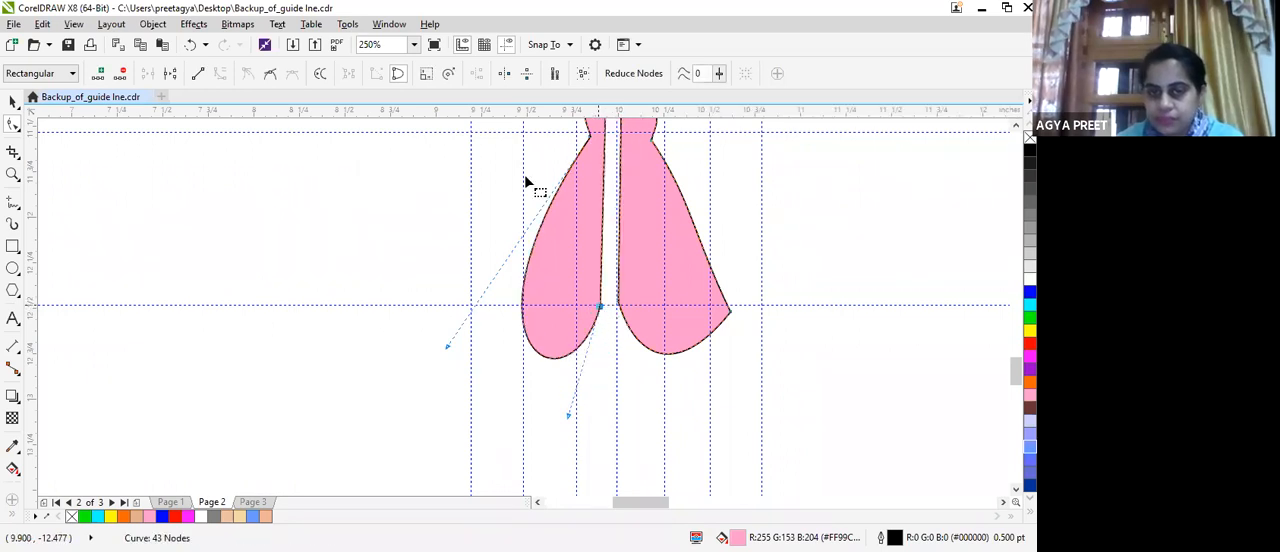
{"action": "key", "text": "Delete"}
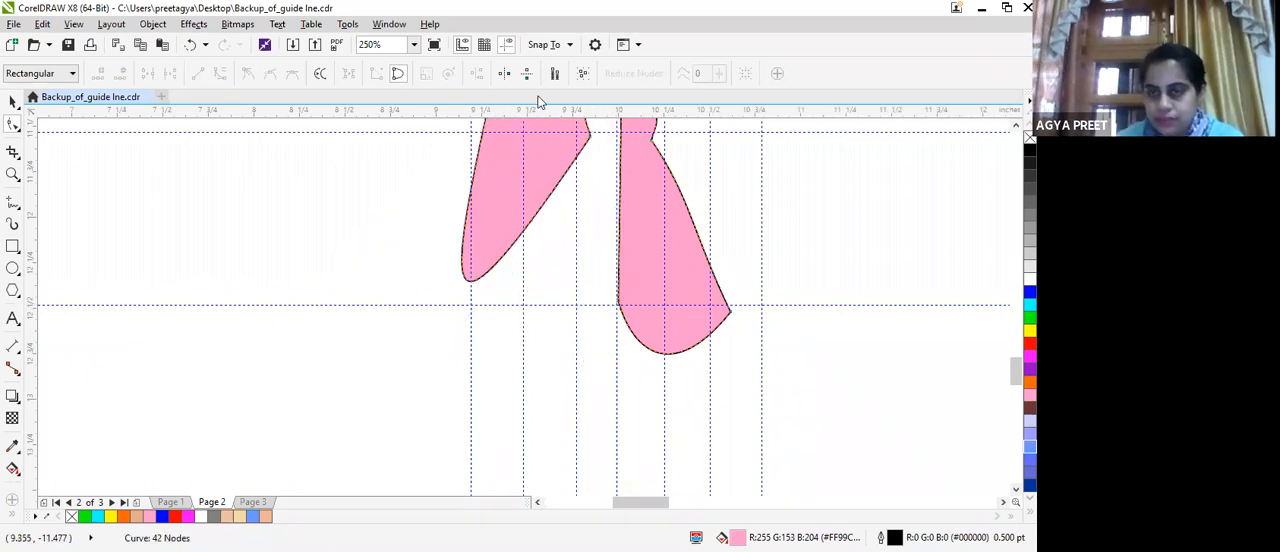
Delete the remaining ankle nodes of the pink croquis's left leg so that the leg ends just below the knee.
{"action": "left_click_drag", "start_coordinate": [1016, 373], "coordinate": [1016, 351]}
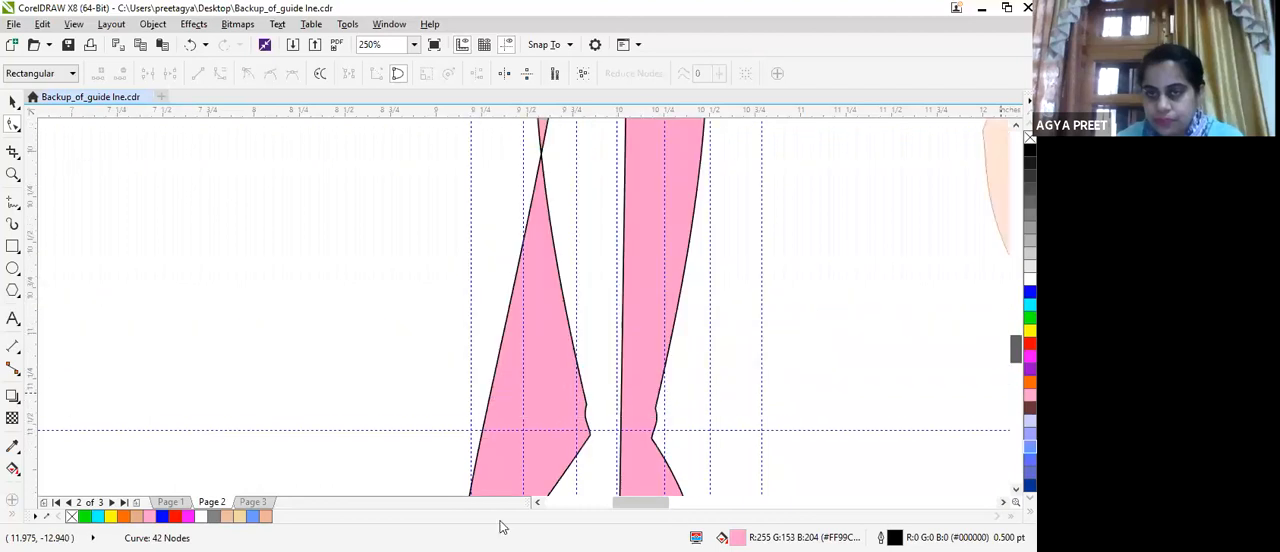
{"action": "key", "text": "Delete"}
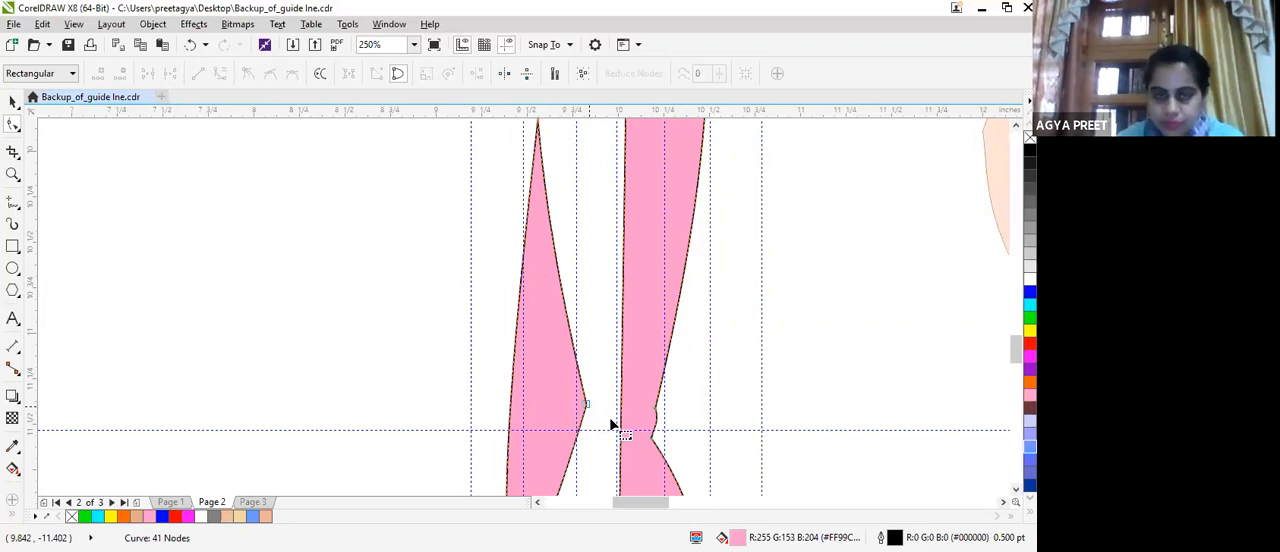
{"action": "scroll", "coordinate": [612, 425], "scroll_direction": "down", "scroll_amount": 2}
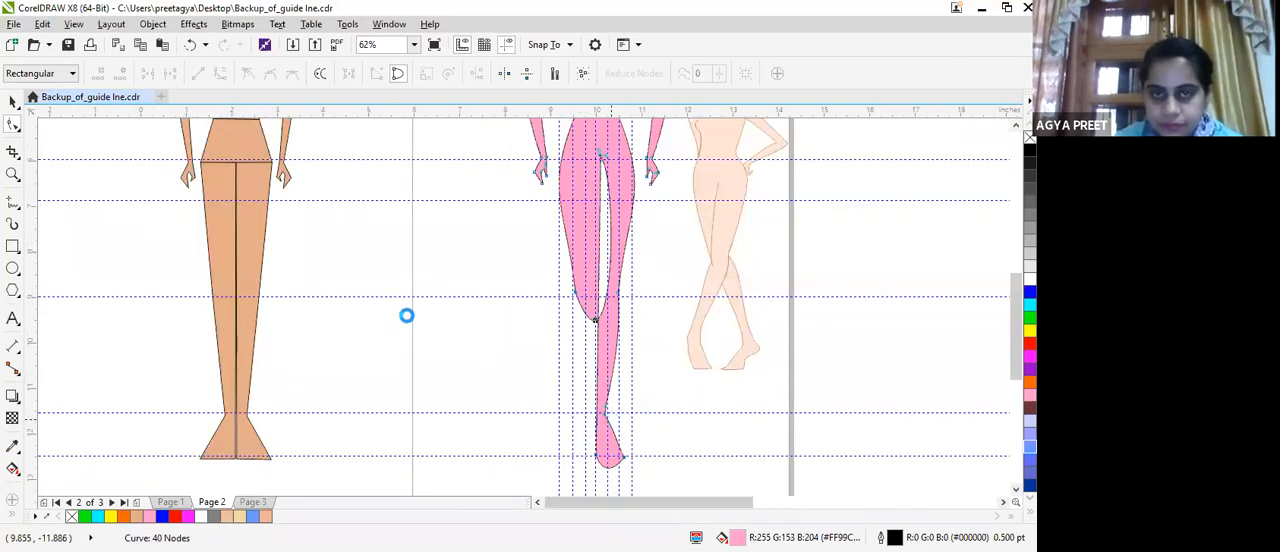
{"action": "scroll", "coordinate": [406, 315], "scroll_direction": "up", "scroll_amount": 2}
{"action": "scroll", "coordinate": [605, 460], "scroll_direction": "down", "scroll_amount": 2}
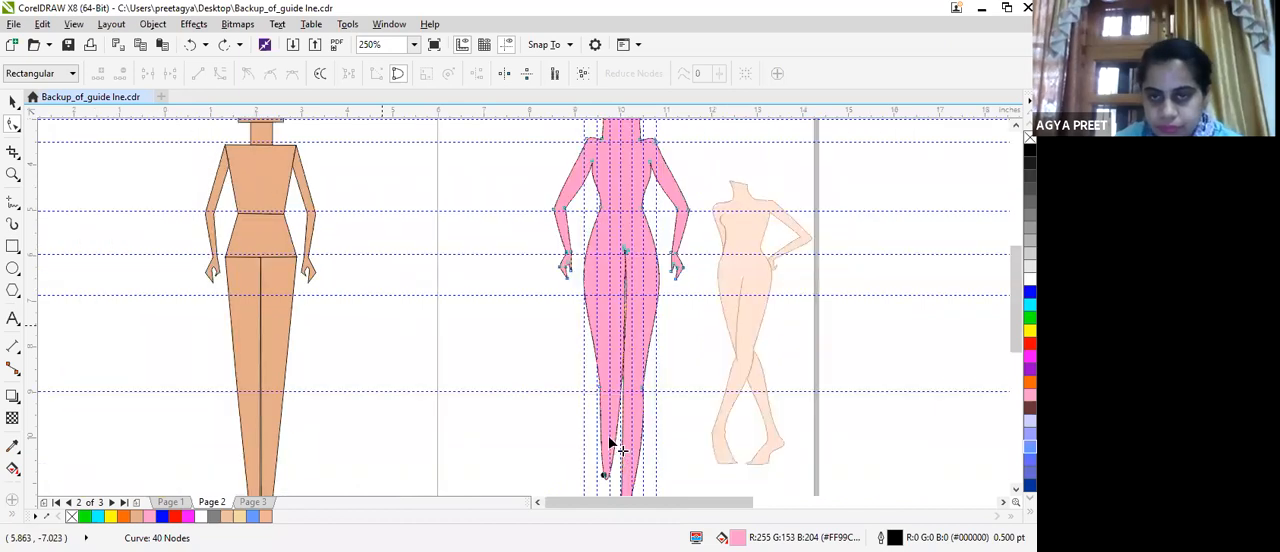
Pull the rounded end of the shortened left leg upward toward the knee guideline.
{"action": "left_click_drag", "start_coordinate": [604, 475], "coordinate": [610, 438]}
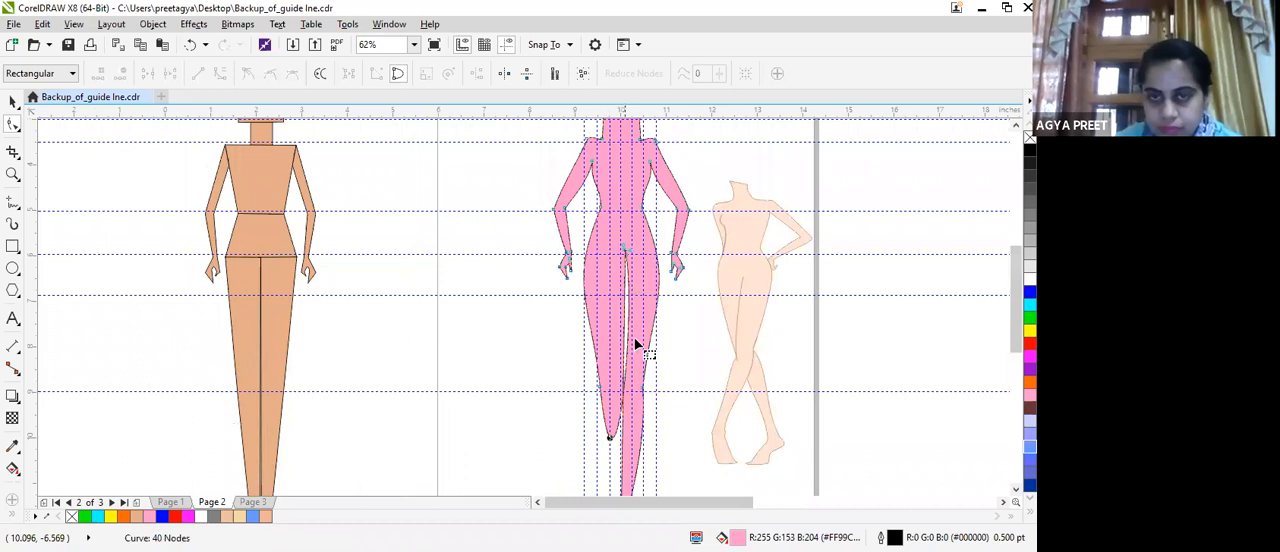
{"action": "scroll", "coordinate": [635, 344], "scroll_direction": "up", "scroll_amount": 1}
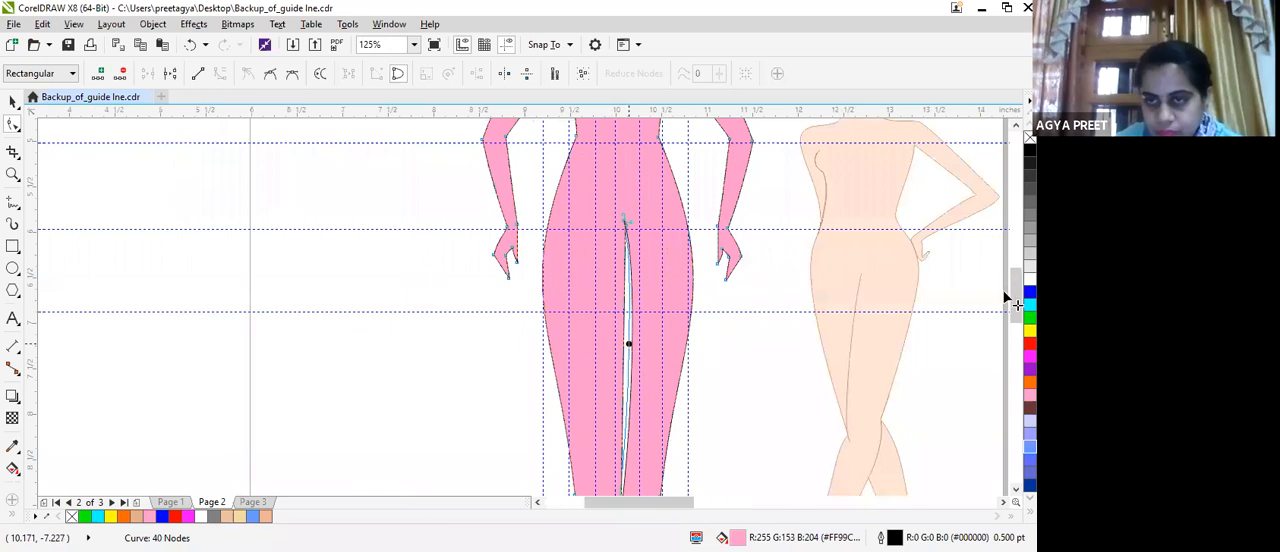
{"action": "scroll", "coordinate": [1005, 323], "scroll_direction": "down", "scroll_amount": 1}
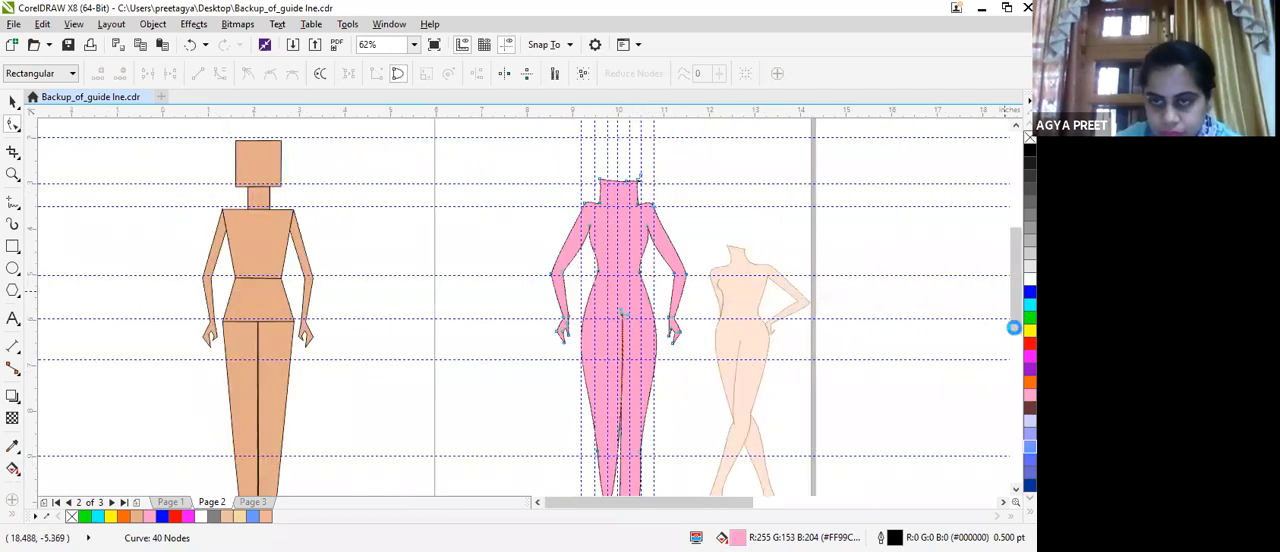
{"action": "scroll", "coordinate": [984, 345], "scroll_direction": "right", "scroll_amount": 2}
{"action": "scroll", "coordinate": [984, 345], "scroll_direction": "down", "scroll_amount": 1}
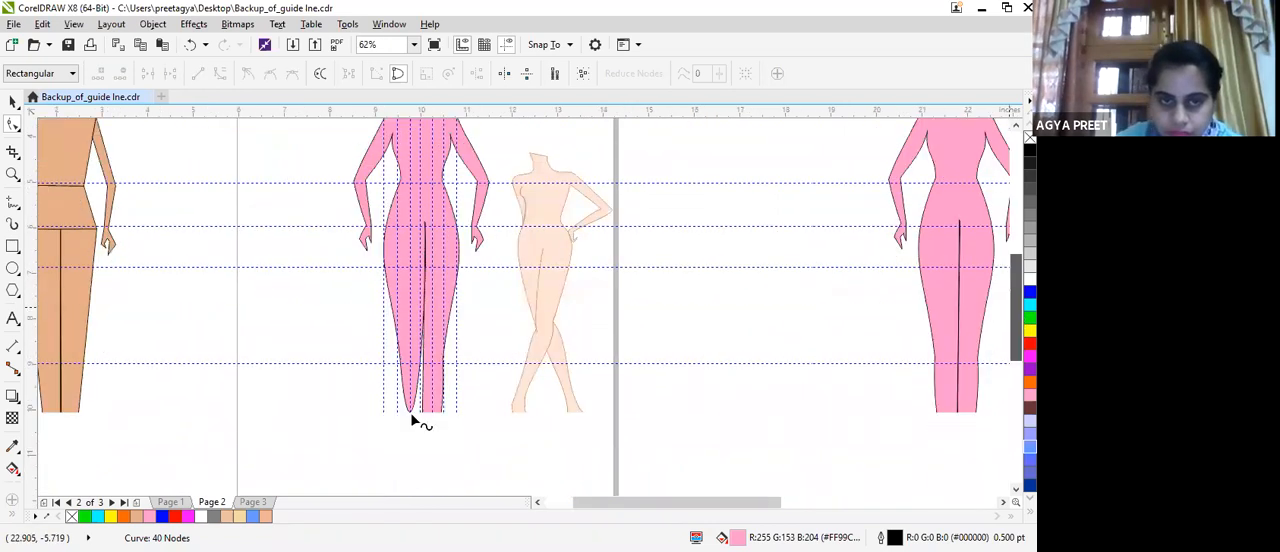
Reshape the shortened leg's inner-thigh curve and raise its rounded end close to the knee guideline.
{"action": "left_click", "coordinate": [418, 308]}
{"action": "left_click_drag", "start_coordinate": [433, 306], "coordinate": [419, 309]}
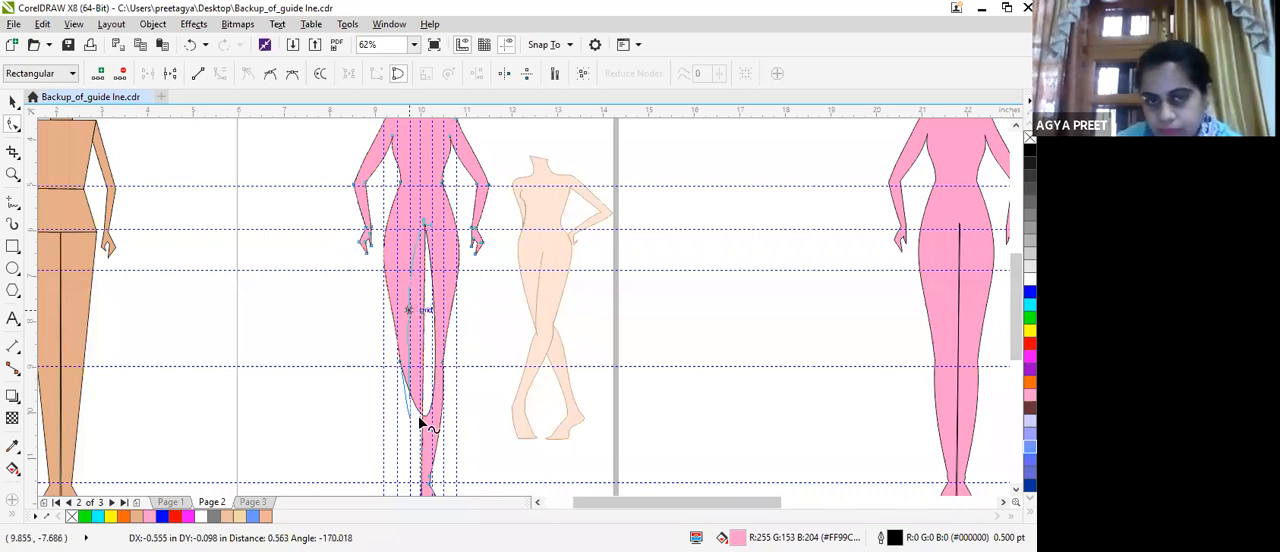
{"action": "left_click_drag", "start_coordinate": [417, 416], "coordinate": [420, 375]}
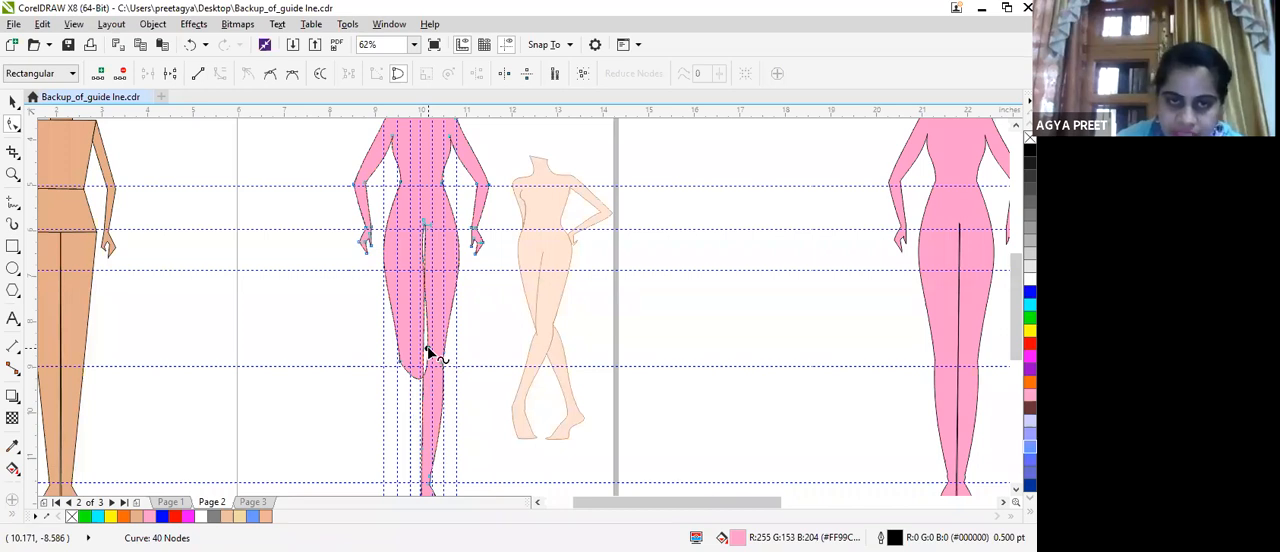
{"action": "left_click_drag", "start_coordinate": [427, 349], "coordinate": [416, 376]}
{"action": "left_click_drag", "start_coordinate": [424, 228], "coordinate": [425, 208]}
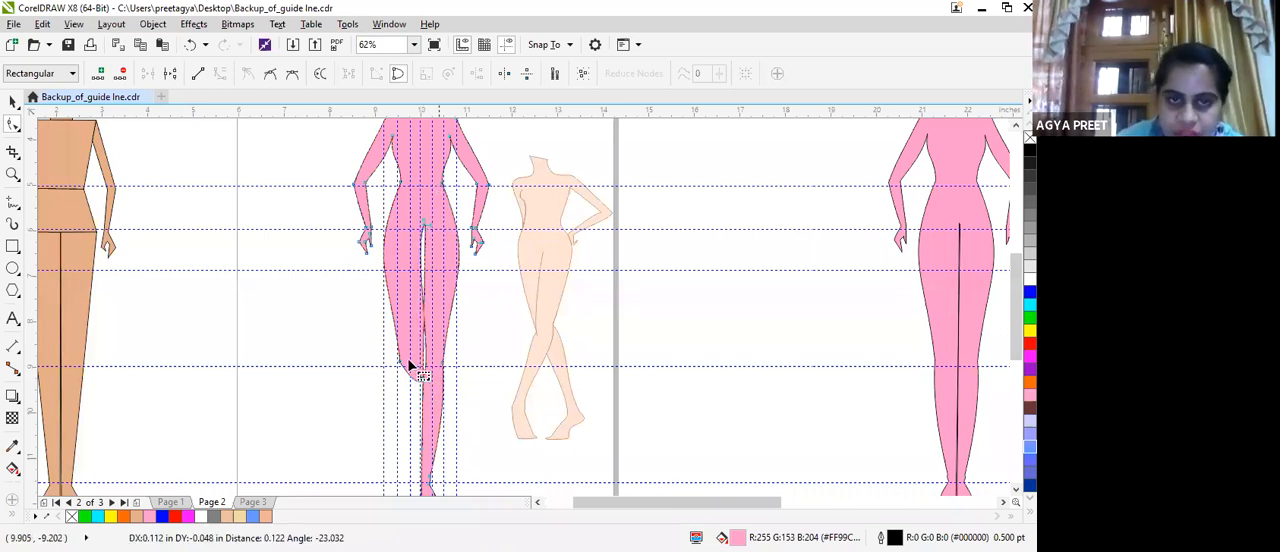
Try to narrow the gap between the legs by bending the inner-thigh lines, and undo the change.
{"action": "scroll", "coordinate": [408, 365], "scroll_direction": "up", "scroll_amount": 2}
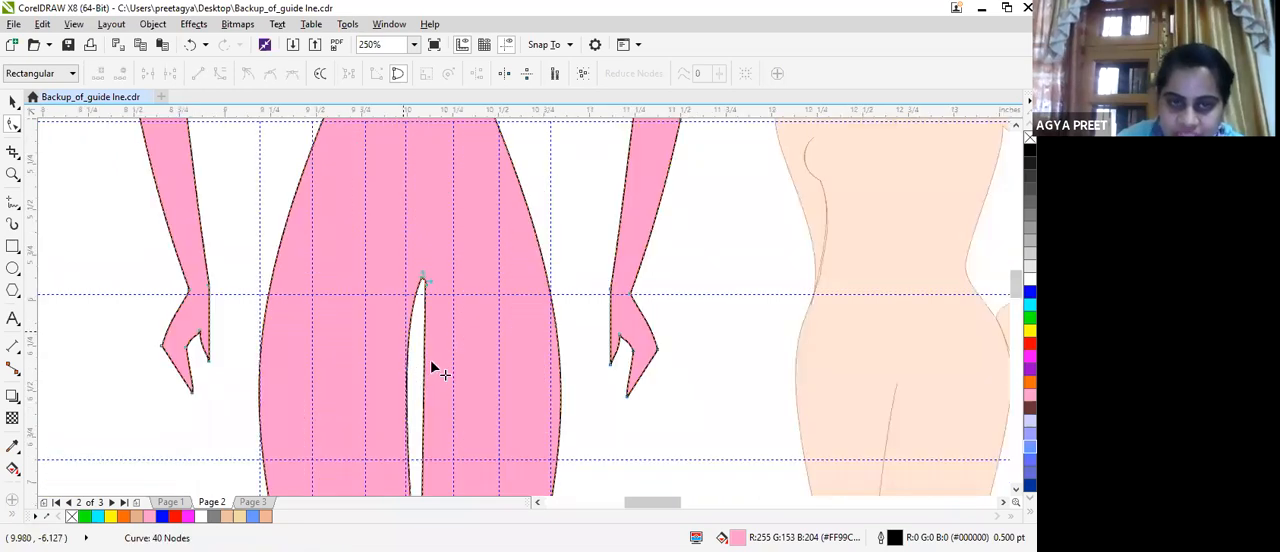
{"action": "left_click_drag", "start_coordinate": [424, 370], "coordinate": [424, 368]}
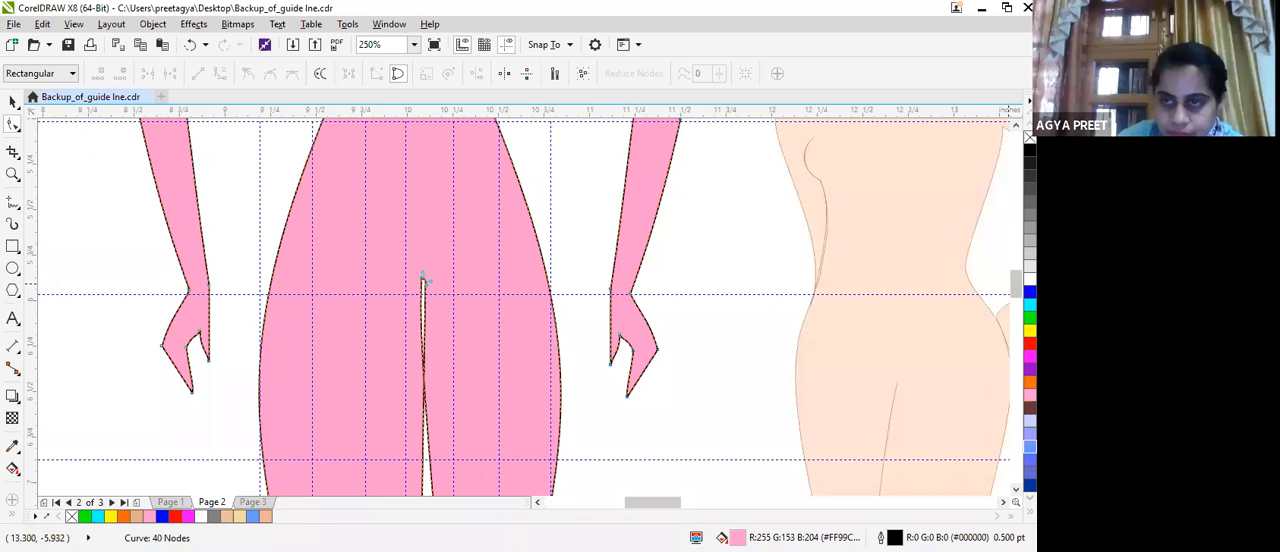
{"action": "scroll", "coordinate": [330, 260], "scroll_direction": "down", "scroll_amount": 5}
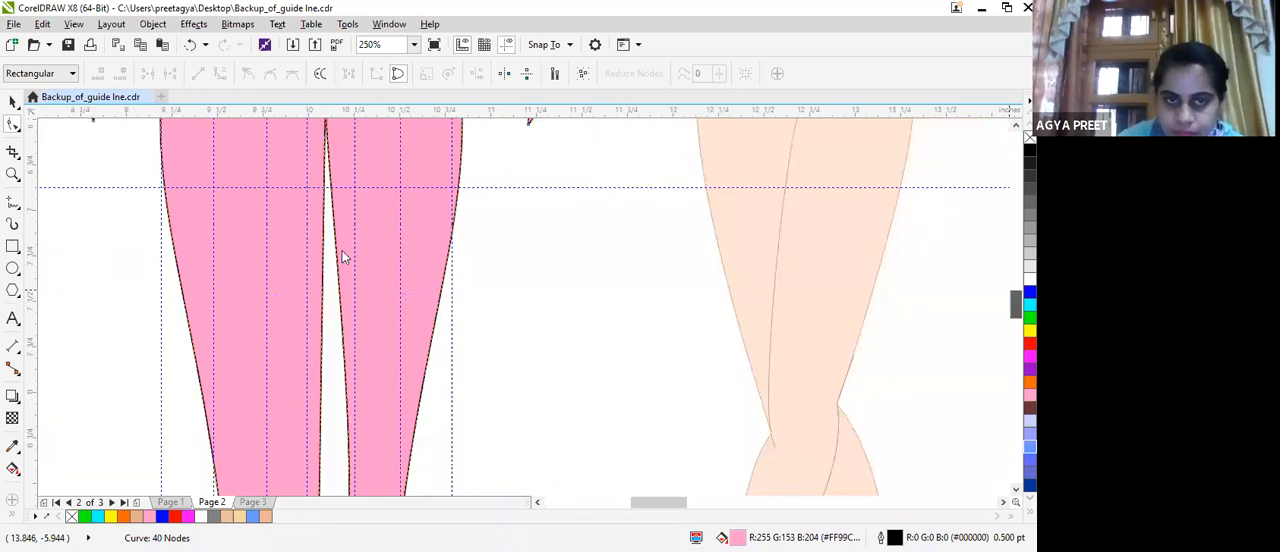
{"action": "left_click_drag", "start_coordinate": [323, 266], "coordinate": [345, 313]}
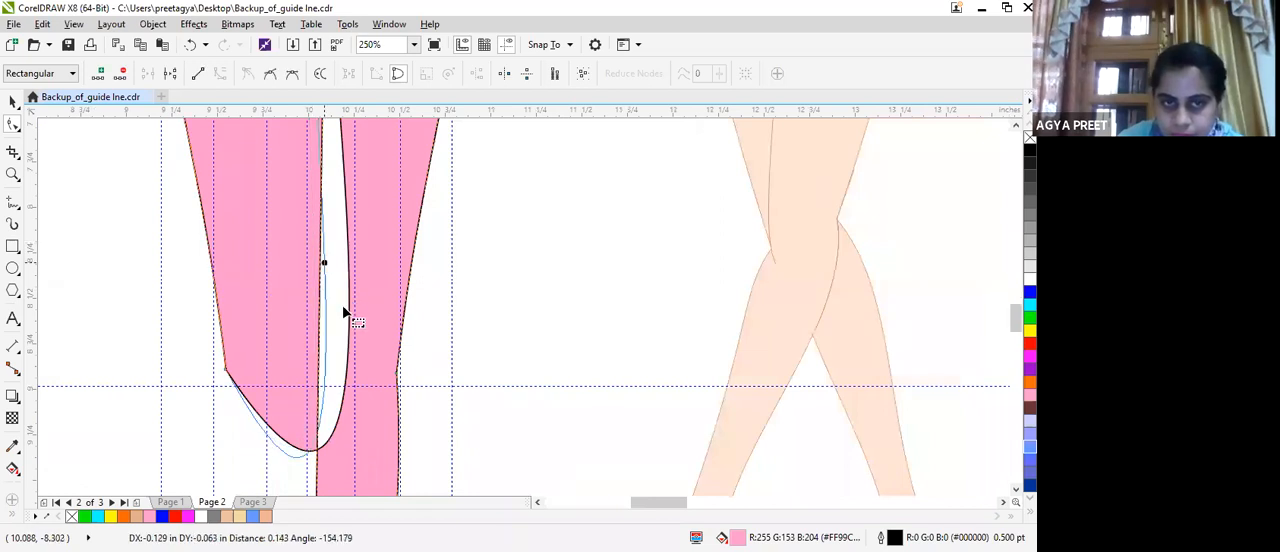
{"action": "key", "text": "ctrl+z"}
Adjust the curve handles at the crotch node to bring the left inner-thigh line closer to the other leg.
{"action": "left_click_drag", "start_coordinate": [1015, 315], "coordinate": [1015, 297]}
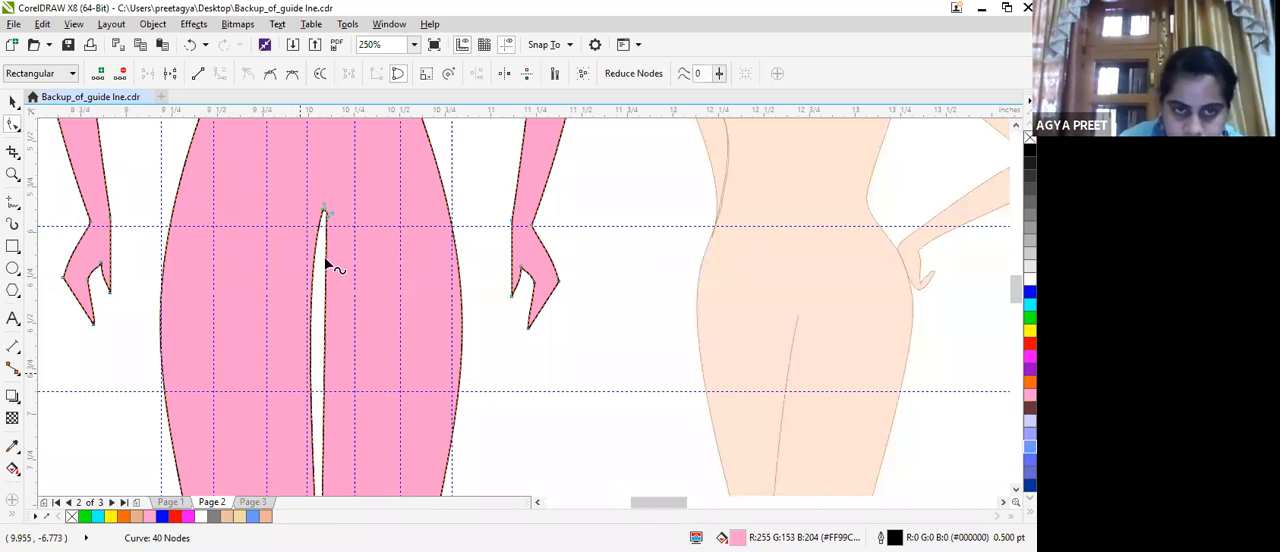
{"action": "left_click", "coordinate": [322, 211]}
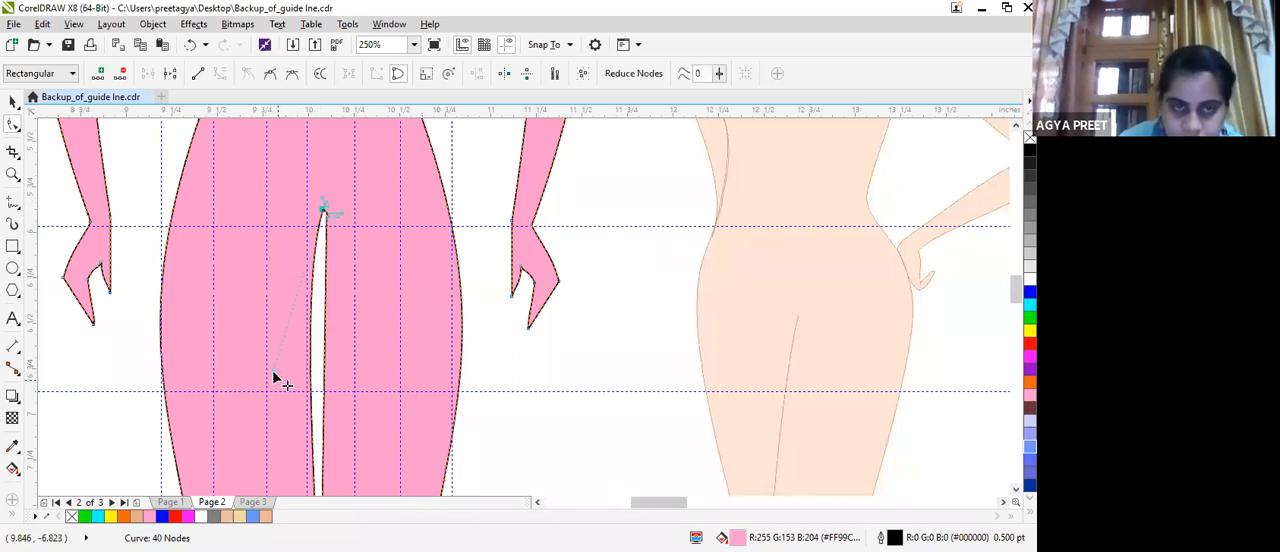
{"action": "left_click_drag", "start_coordinate": [273, 372], "coordinate": [306, 374]}
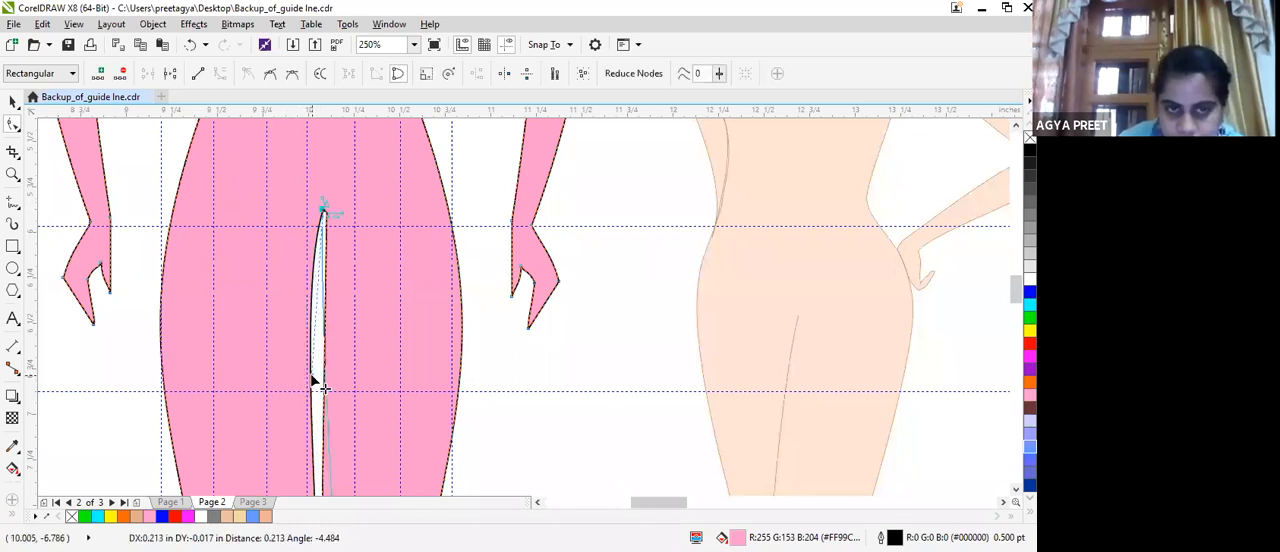
{"action": "left_click_drag", "start_coordinate": [362, 418], "coordinate": [337, 403]}
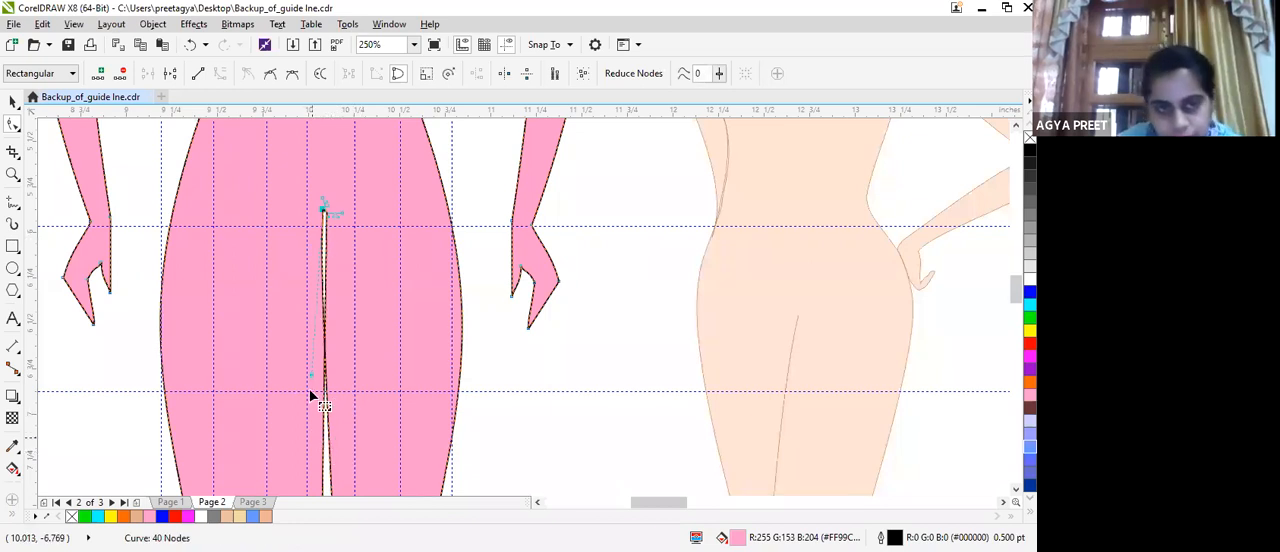
{"action": "left_click_drag", "start_coordinate": [306, 378], "coordinate": [297, 385]}
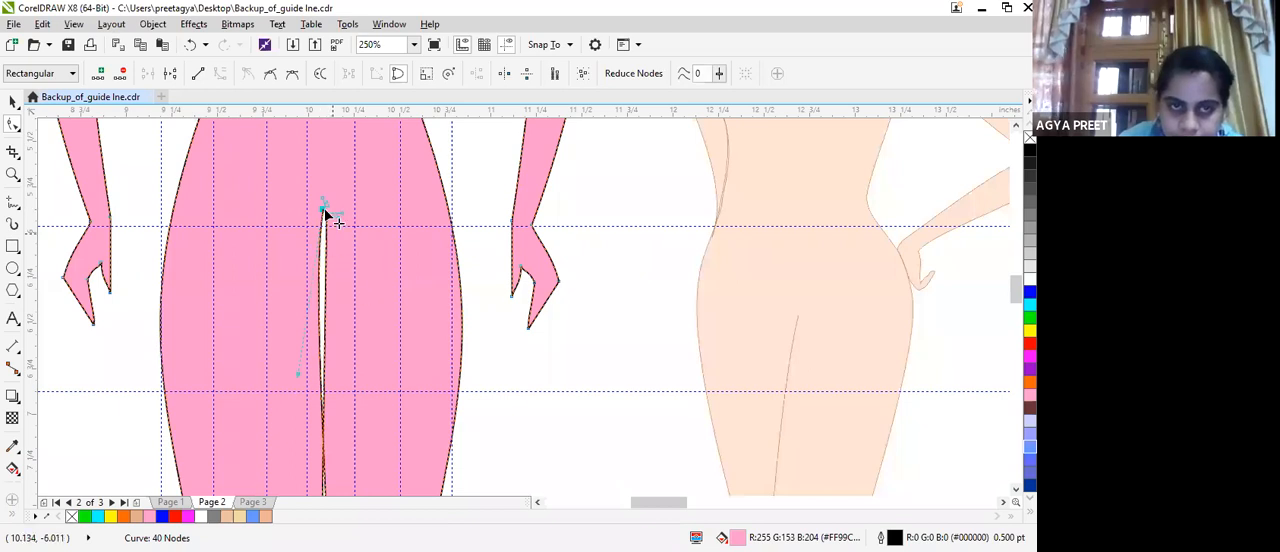
{"action": "left_click", "coordinate": [328, 213]}
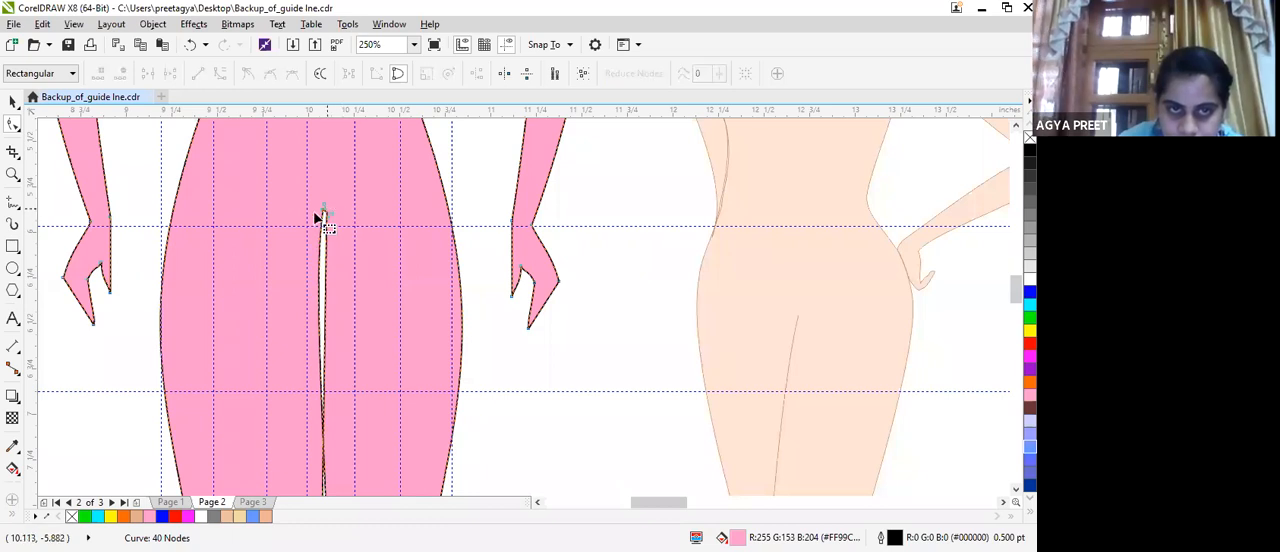
Remove surplus nodes at the top of the leg gap and move the right crotch node against the left one.
{"action": "scroll", "coordinate": [340, 226], "scroll_direction": "up", "scroll_amount": 1}
{"action": "scroll", "coordinate": [388, 189], "scroll_direction": "up", "scroll_amount": 2}
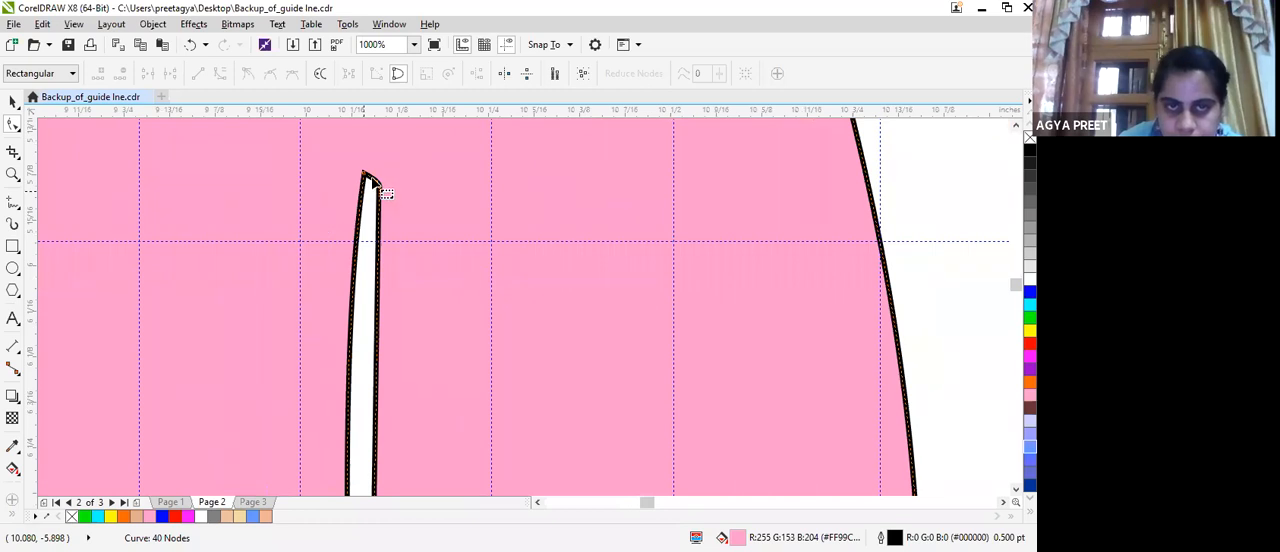
{"action": "double_click", "coordinate": [377, 183]}
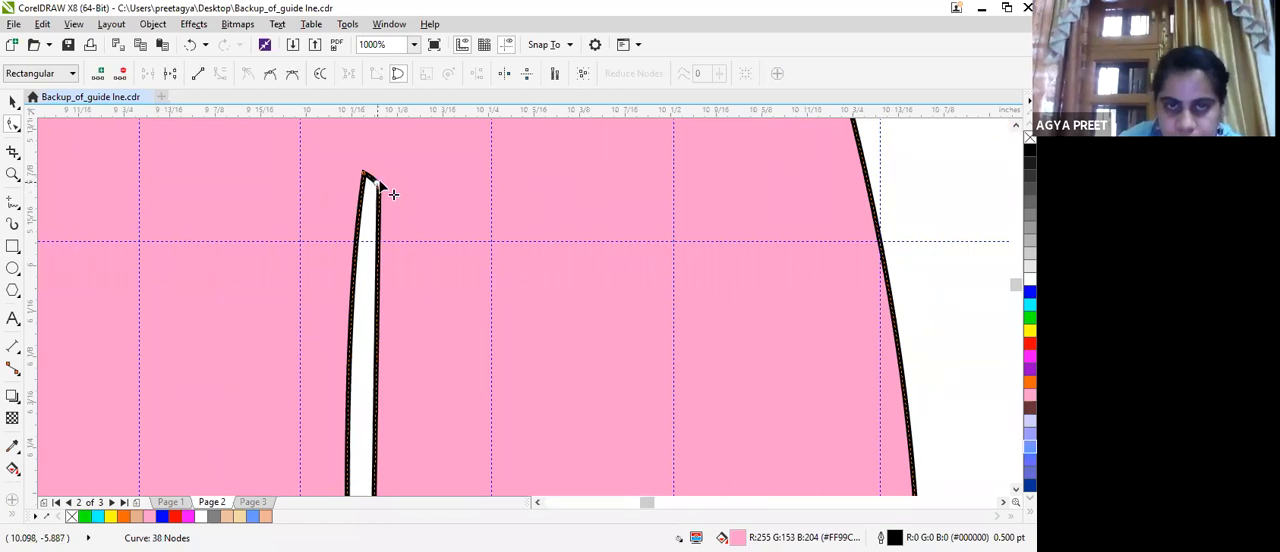
{"action": "left_click_drag", "start_coordinate": [378, 186], "coordinate": [366, 177]}
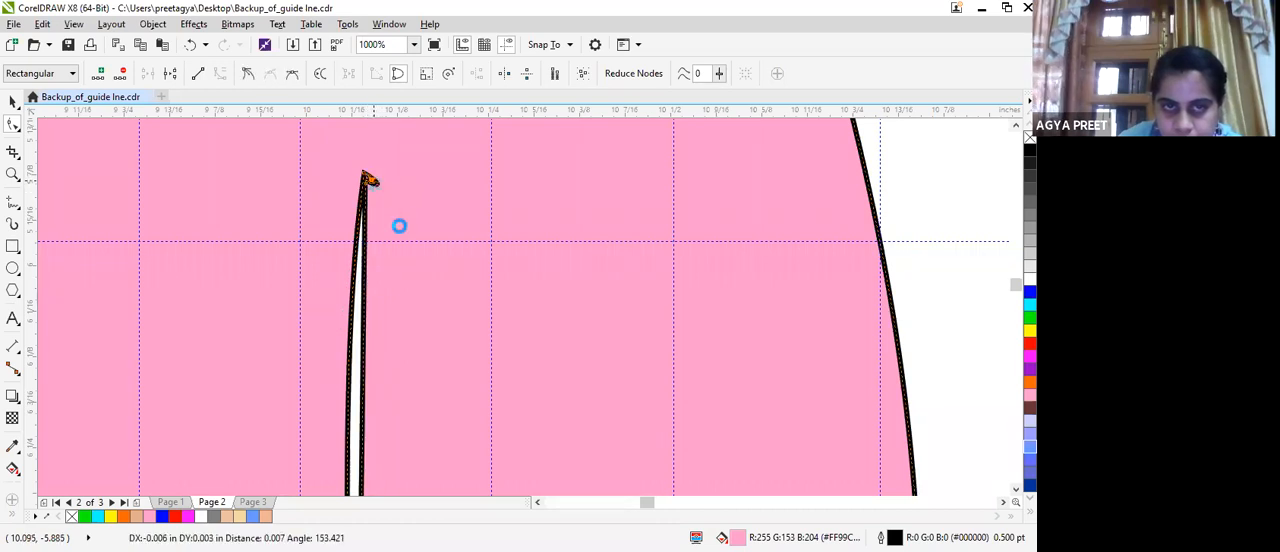
Refine the crotch point and bend the inner-thigh lines together to close the gap between the legs.
{"action": "left_click", "coordinate": [364, 284]}
{"action": "left_click_drag", "start_coordinate": [364, 284], "coordinate": [354, 287]}
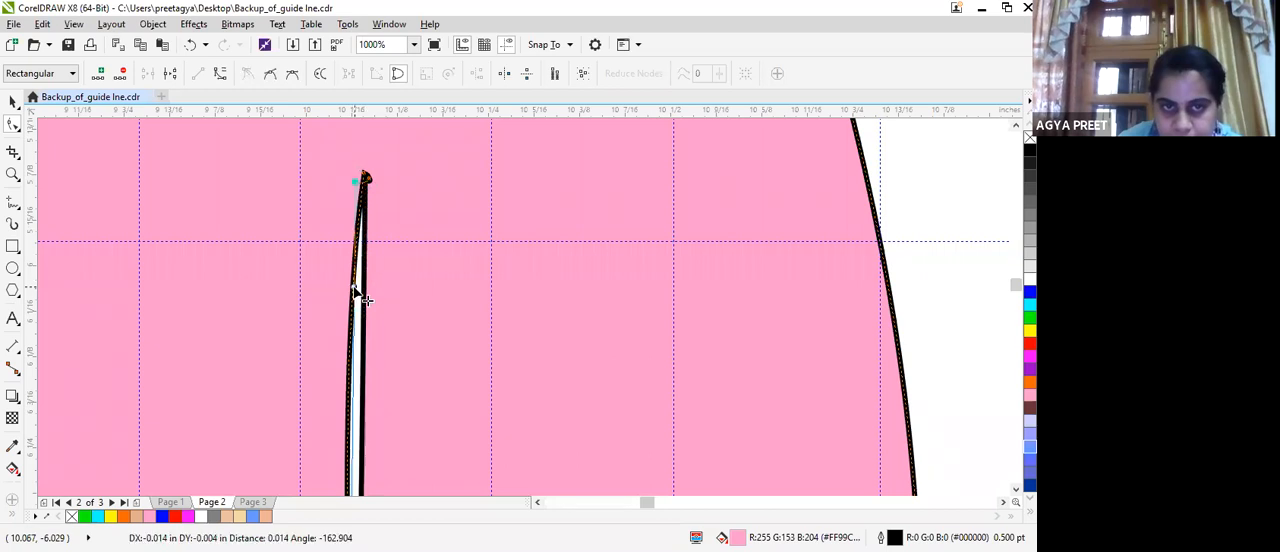
{"action": "scroll", "coordinate": [375, 300], "scroll_direction": "down", "scroll_amount": 1}
{"action": "scroll", "coordinate": [362, 250], "scroll_direction": "up", "scroll_amount": 1}
{"action": "left_click_drag", "start_coordinate": [370, 235], "coordinate": [385, 232]}
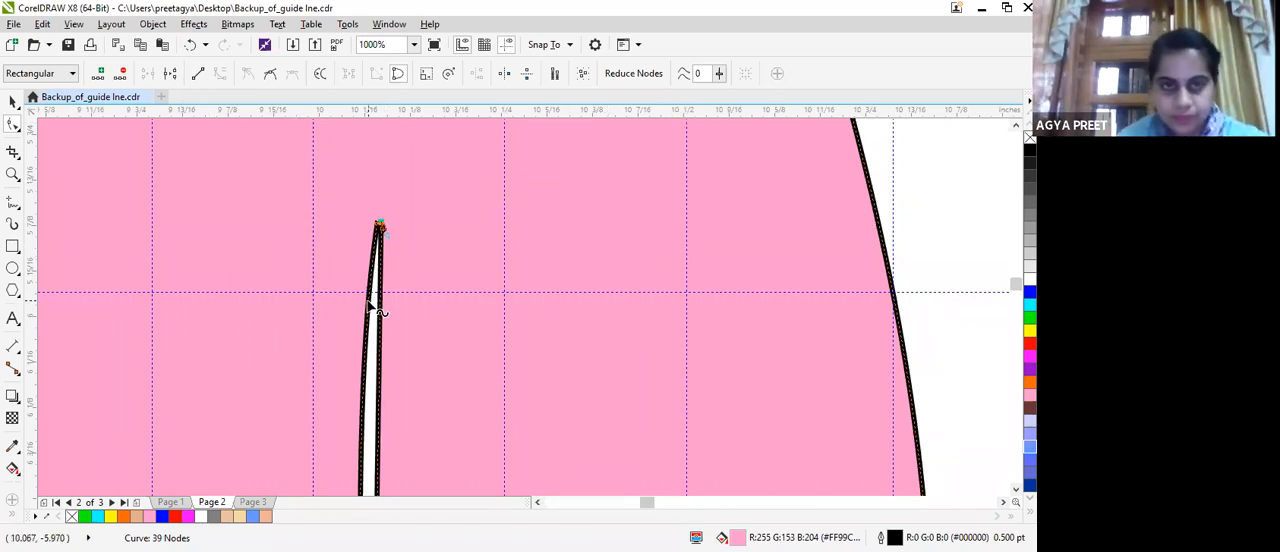
{"action": "left_click", "coordinate": [371, 337]}
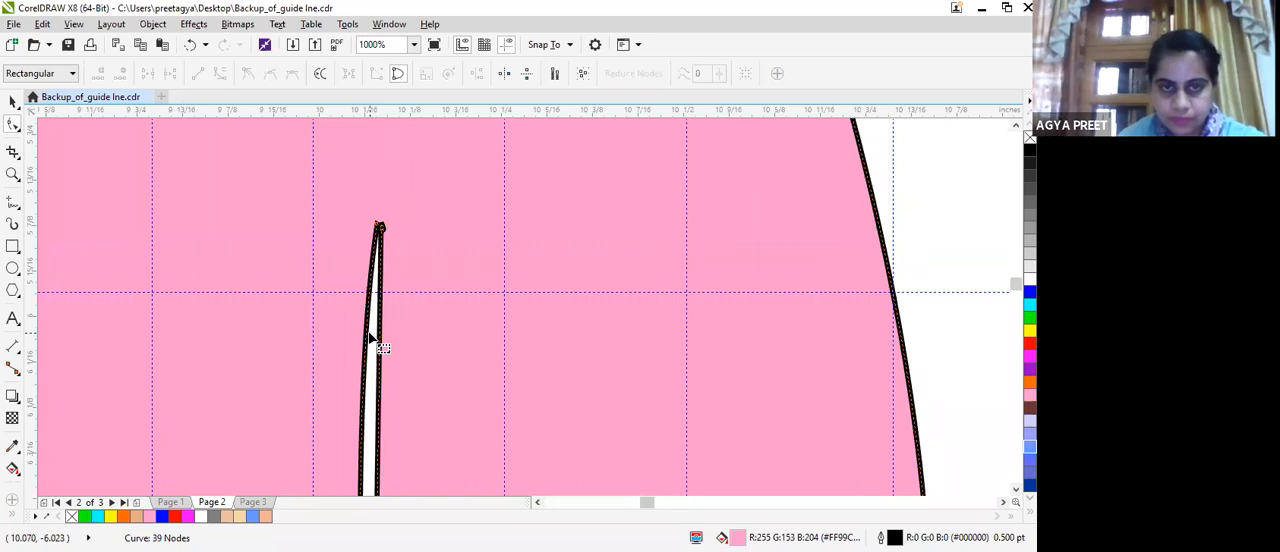
{"action": "left_click", "coordinate": [379, 408]}
{"action": "left_click_drag", "start_coordinate": [378, 406], "coordinate": [366, 409]}
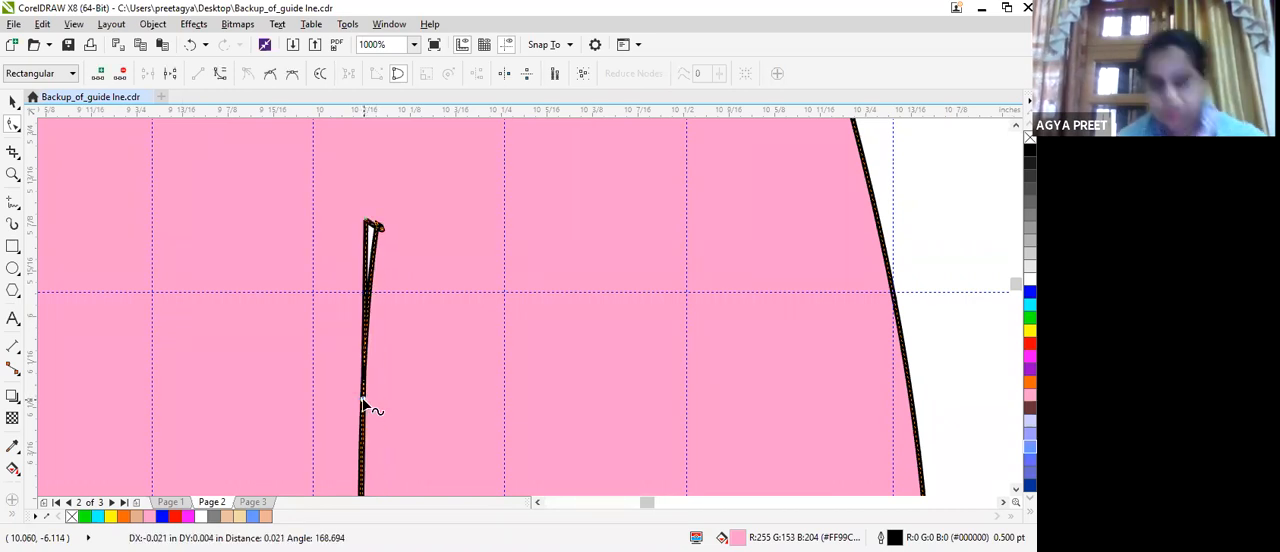
Adjust the inner-thigh line above the knee and move the left leg's outer knee node slightly inward.
{"action": "scroll", "coordinate": [366, 409], "scroll_direction": "down", "scroll_amount": 2}
{"action": "scroll", "coordinate": [367, 316], "scroll_direction": "down", "scroll_amount": 2}
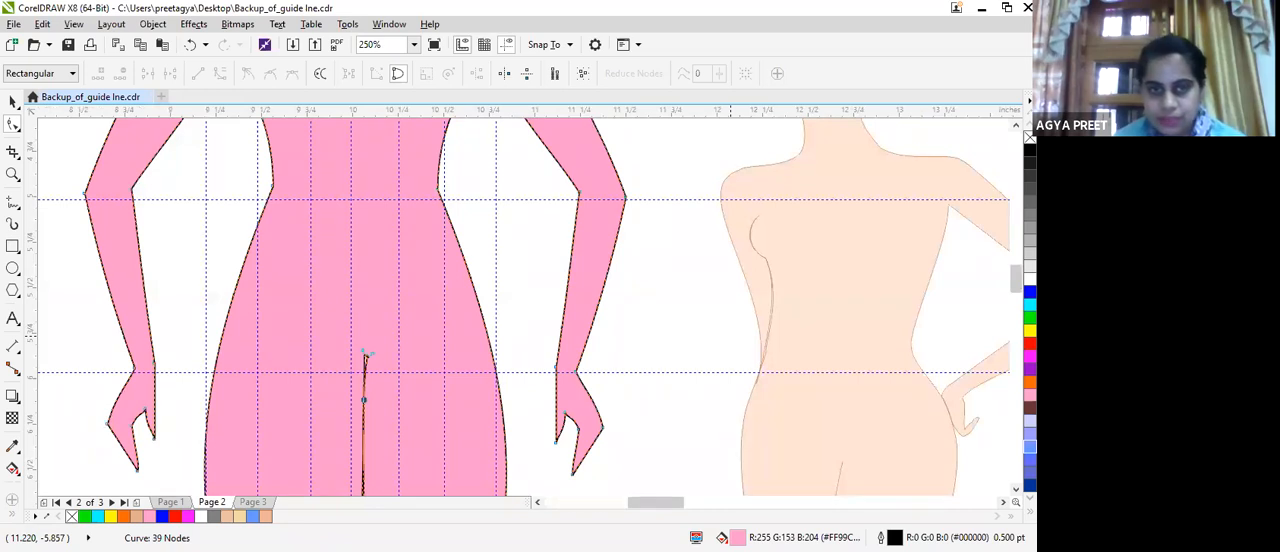
{"action": "scroll", "coordinate": [366, 355], "scroll_direction": "down", "scroll_amount": 5}
{"action": "left_click_drag", "start_coordinate": [349, 287], "coordinate": [352, 293]}
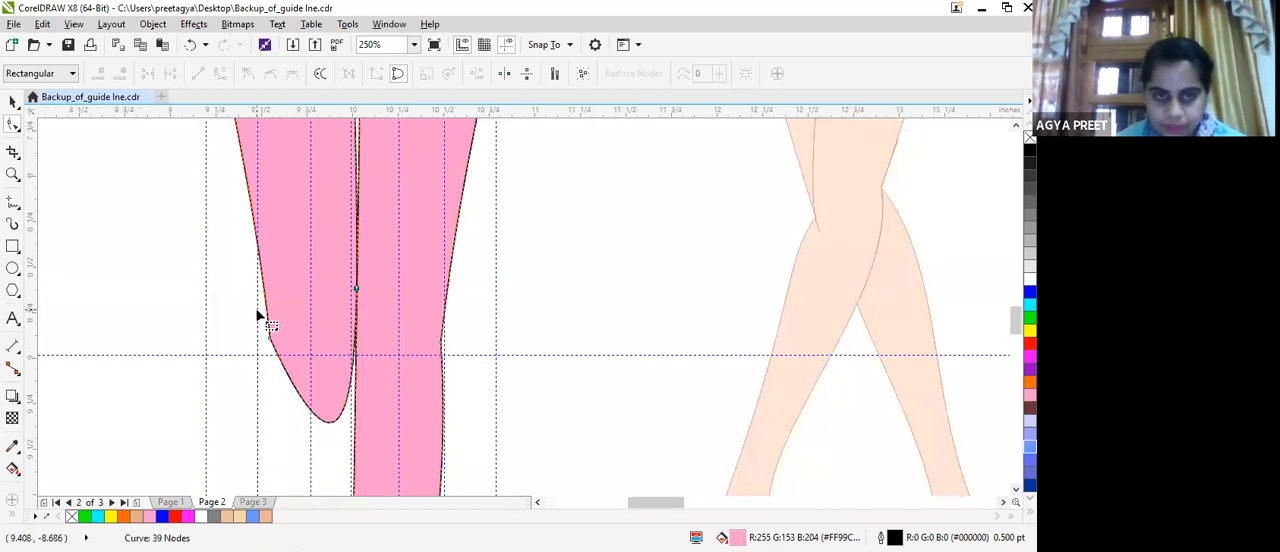
{"action": "left_click", "coordinate": [270, 340]}
{"action": "left_click_drag", "start_coordinate": [270, 339], "coordinate": [280, 341]}
{"action": "scroll", "coordinate": [286, 296], "scroll_direction": "down", "scroll_amount": 2}
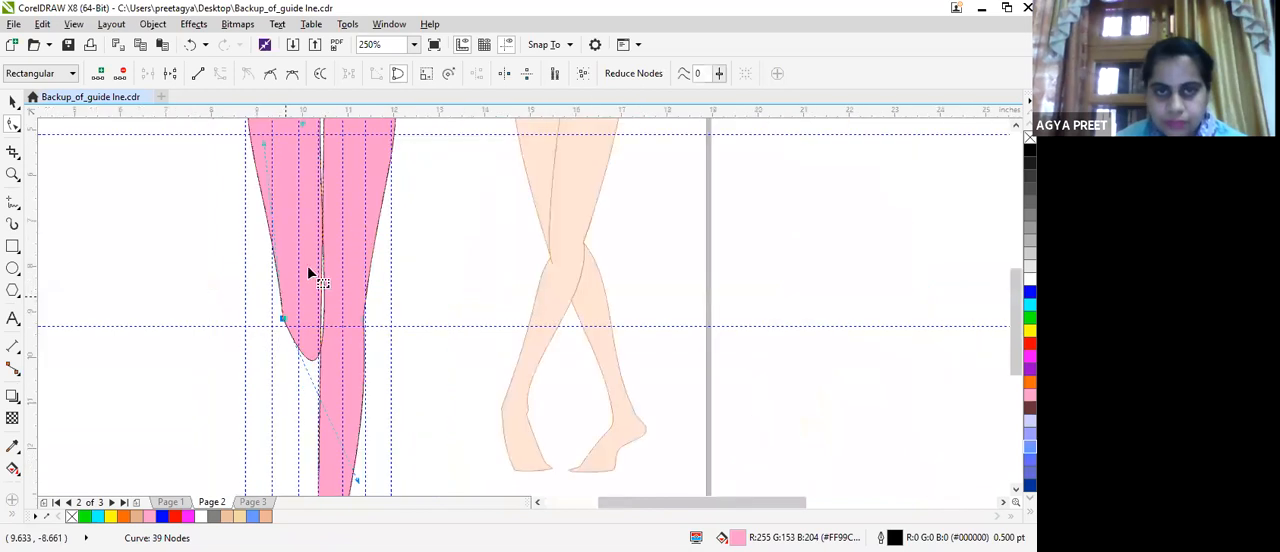
Delete the outer knee node of the pink croquis's left leg.
{"action": "scroll", "coordinate": [307, 265], "scroll_direction": "down", "scroll_amount": 2}
{"action": "scroll", "coordinate": [271, 303], "scroll_direction": "up", "scroll_amount": 2}
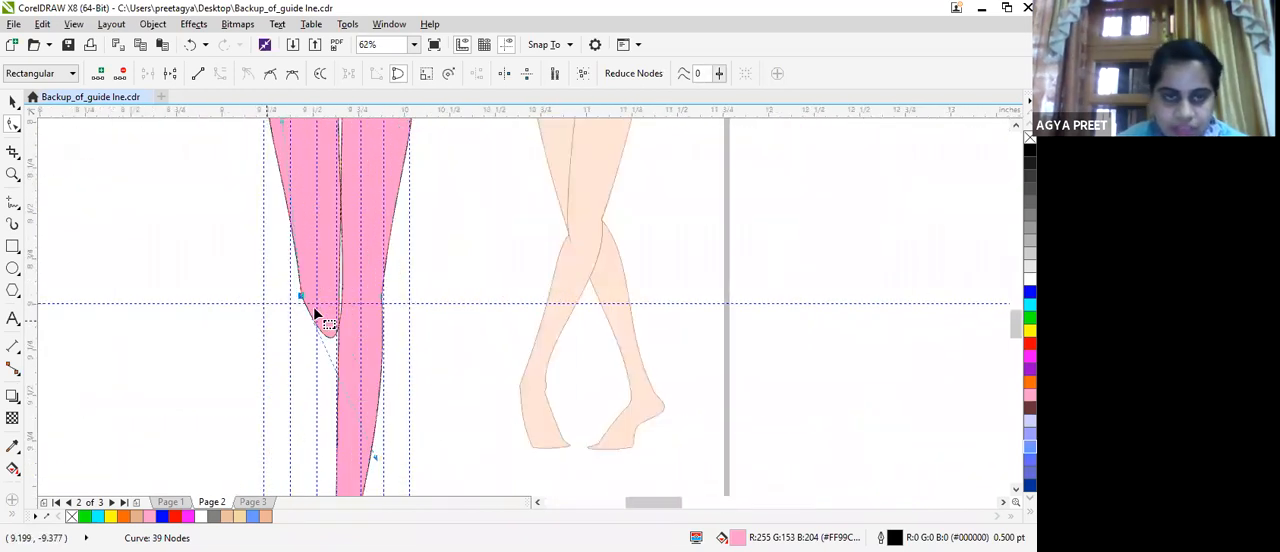
{"action": "scroll", "coordinate": [314, 312], "scroll_direction": "up", "scroll_amount": 2}
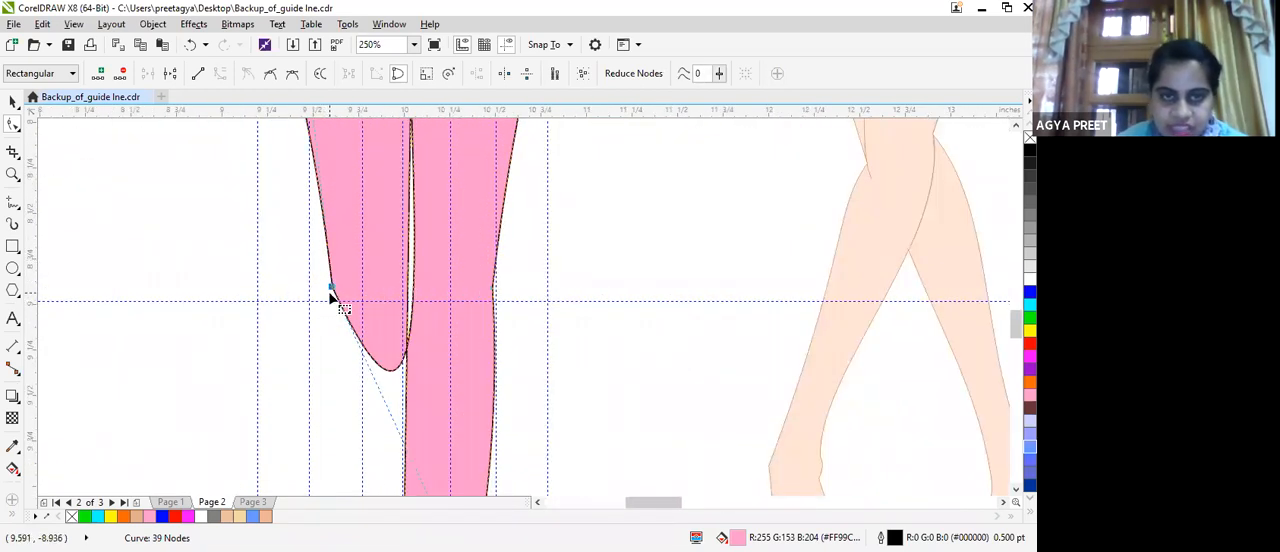
{"action": "key", "text": "Delete"}
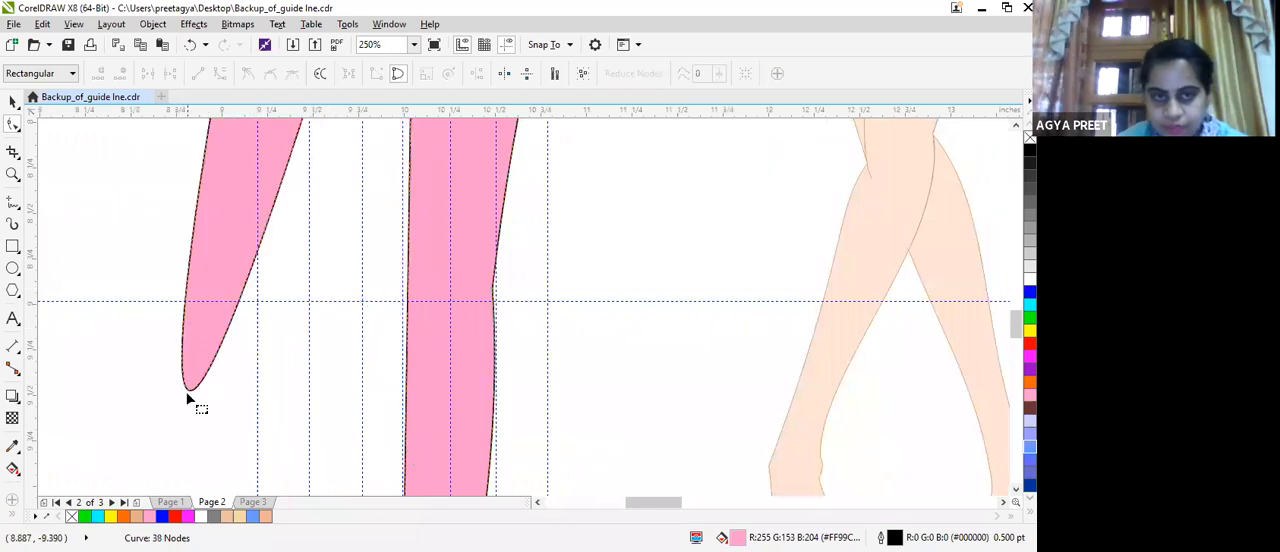
Try pulling the left leg's rounded end against the right leg and reshaping the outer hip line with an added node.
{"action": "left_click_drag", "start_coordinate": [207, 396], "coordinate": [399, 371]}
{"action": "left_click_drag", "start_coordinate": [405, 378], "coordinate": [404, 374]}
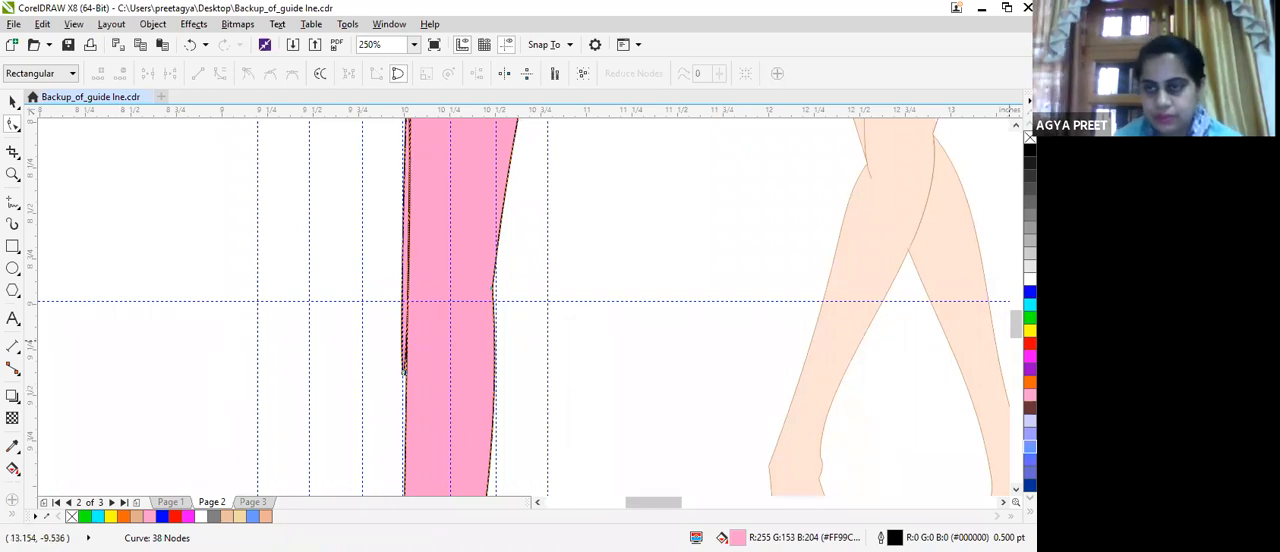
{"action": "scroll", "coordinate": [1015, 300], "scroll_direction": "up", "scroll_amount": 5}
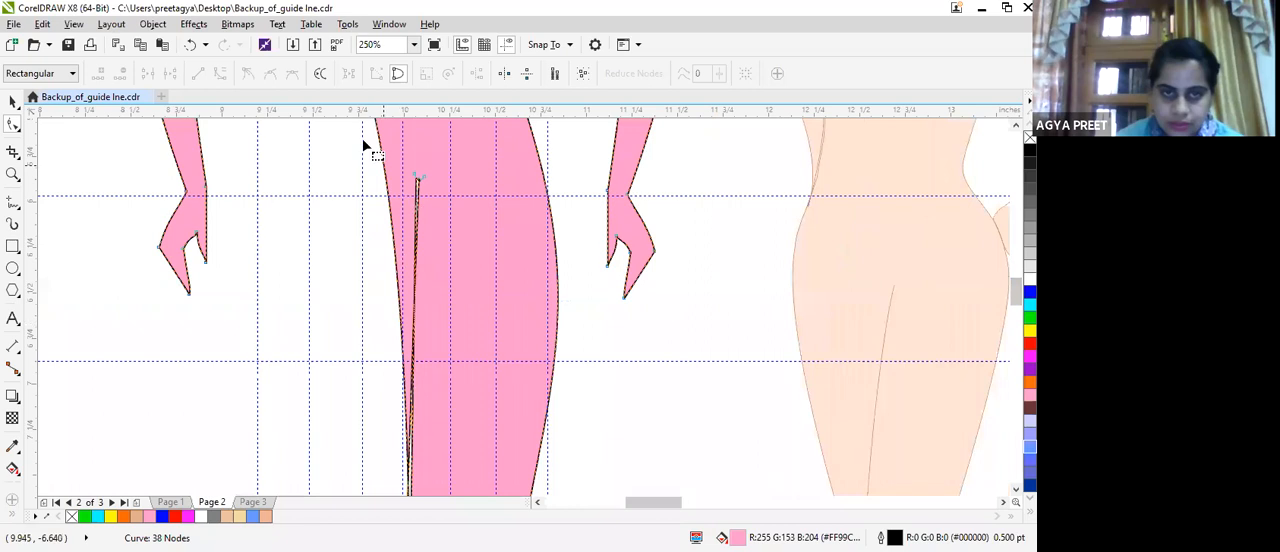
{"action": "double_click", "coordinate": [384, 177]}
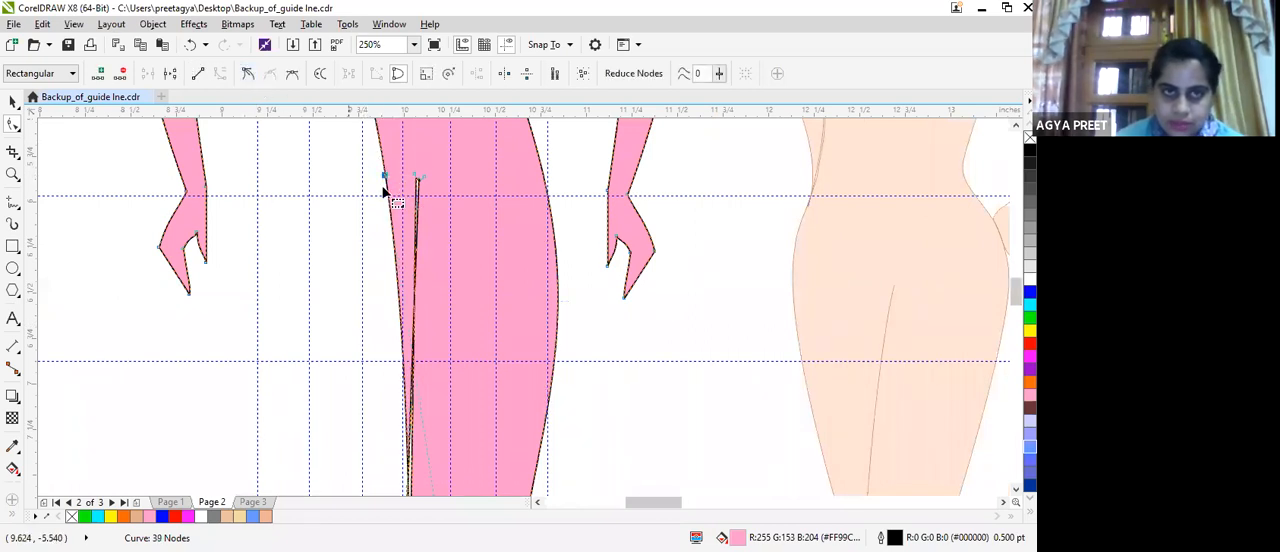
{"action": "left_click_drag", "start_coordinate": [389, 252], "coordinate": [372, 249]}
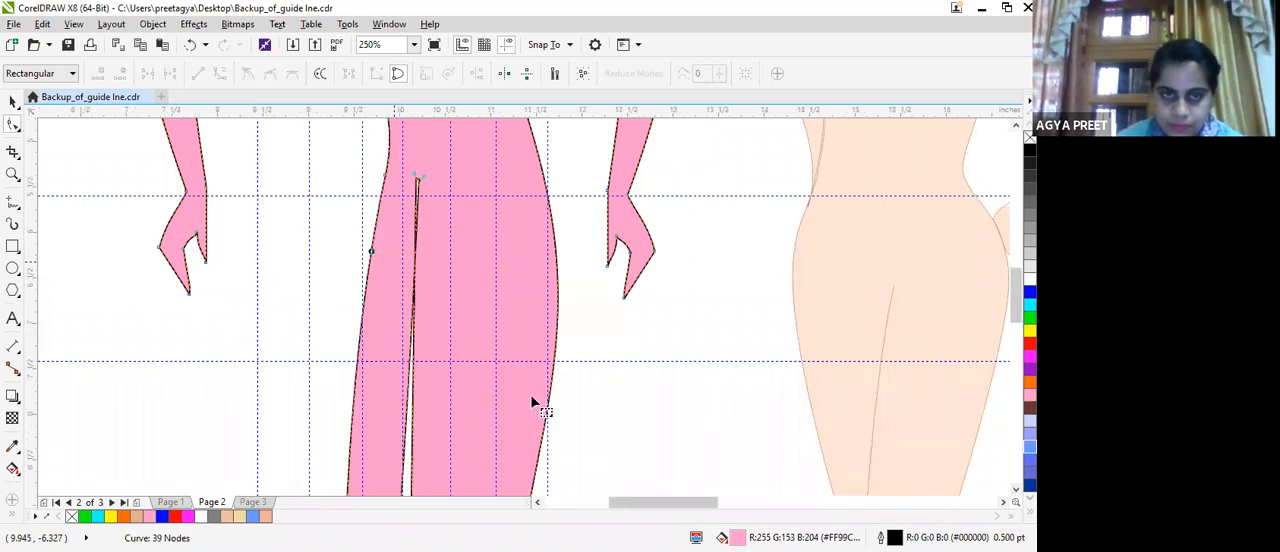
{"action": "scroll", "coordinate": [390, 260], "scroll_direction": "down", "scroll_amount": 2}
{"action": "left_click_drag", "start_coordinate": [386, 200], "coordinate": [408, 212]}
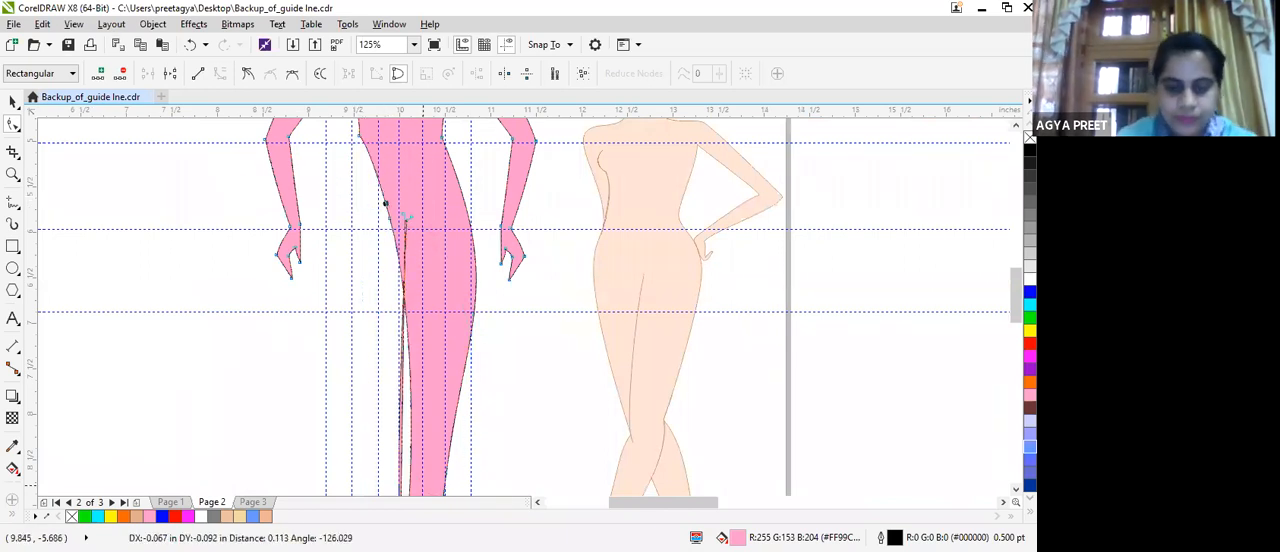
Undo the hip-line and leg-end reshaping back to the outward-slanting left leg.
{"action": "key", "text": "ctrl+z"}
{"action": "key", "text": "ctrl+z"}
{"action": "key", "text": "ctrl+z"}
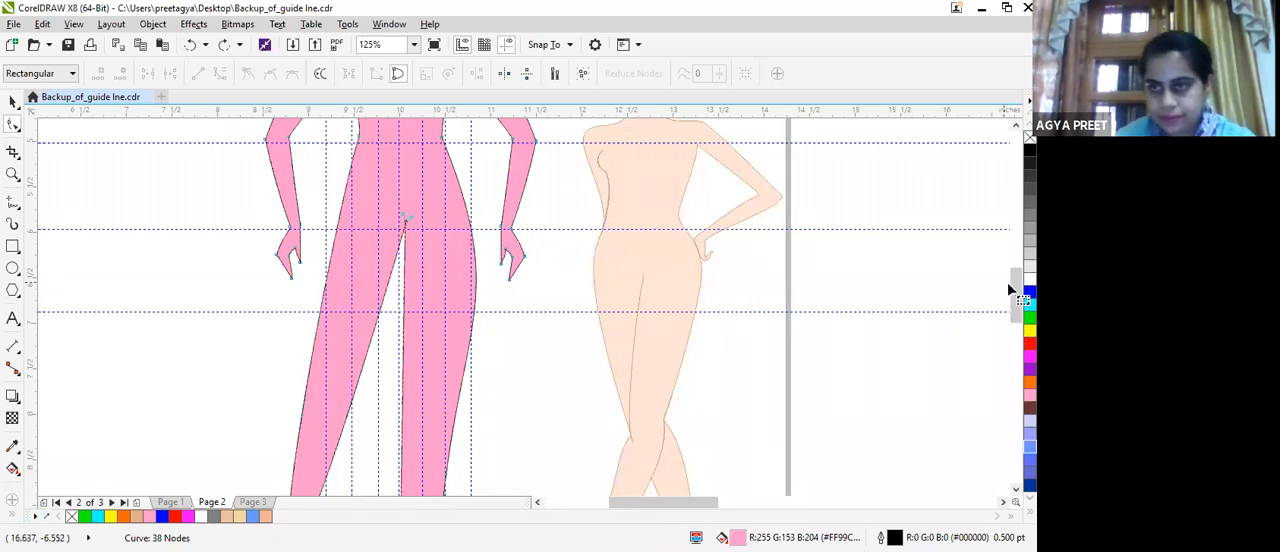
Try bending the left leg's end against the right leg and pushing the outer hip line outward without adding a node.
{"action": "scroll", "coordinate": [524, 307], "scroll_direction": "down", "scroll_amount": 3}
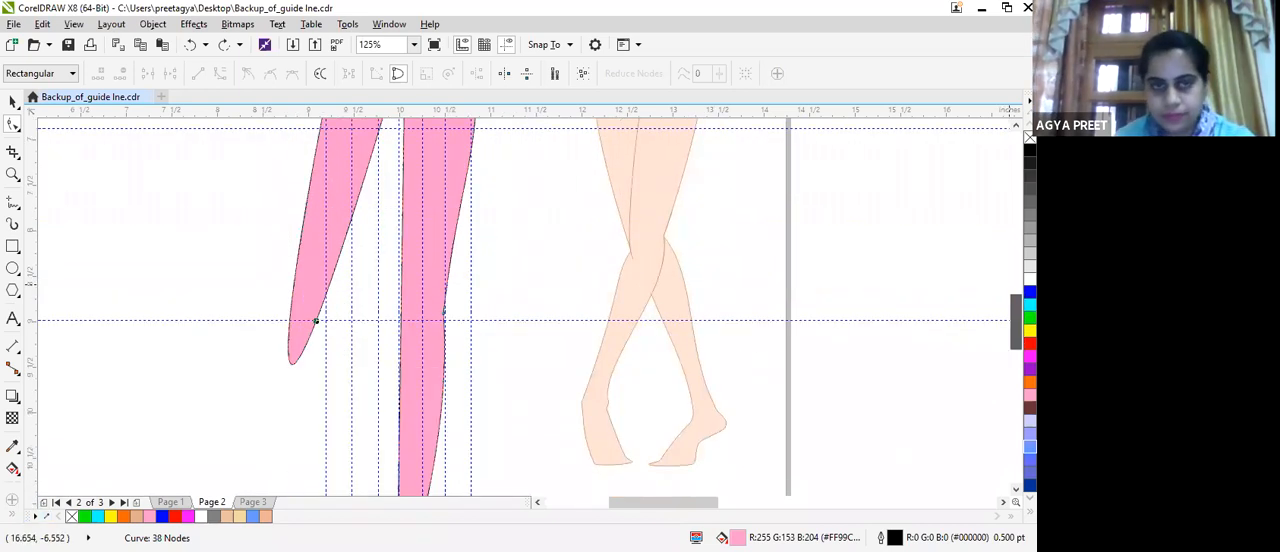
{"action": "left_click_drag", "start_coordinate": [294, 365], "coordinate": [398, 345]}
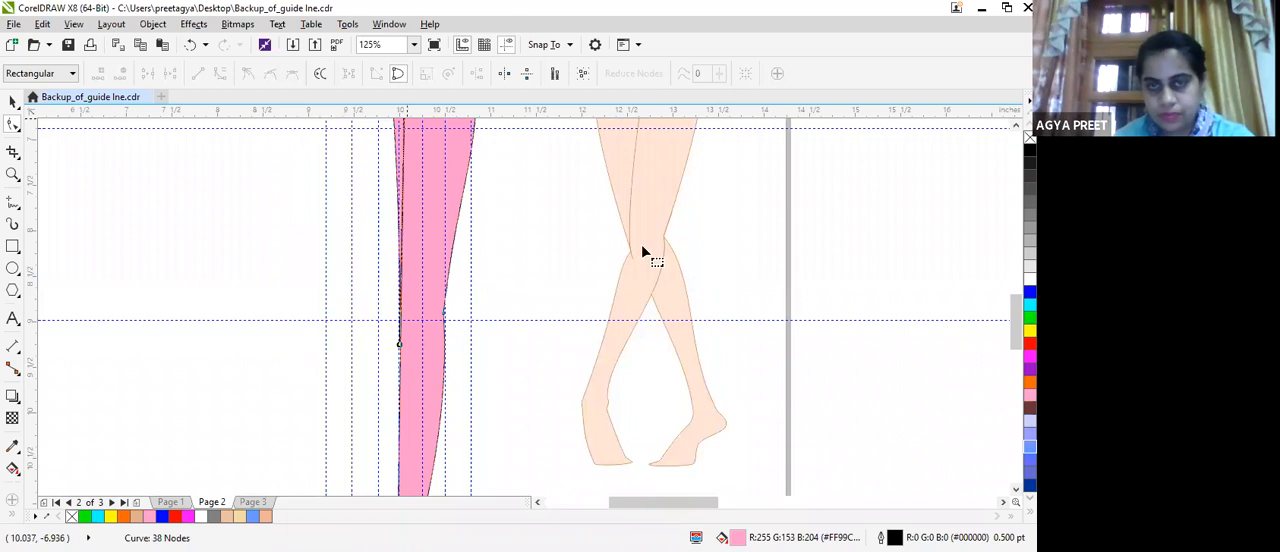
{"action": "left_click_drag", "start_coordinate": [1015, 328], "coordinate": [1015, 305]}
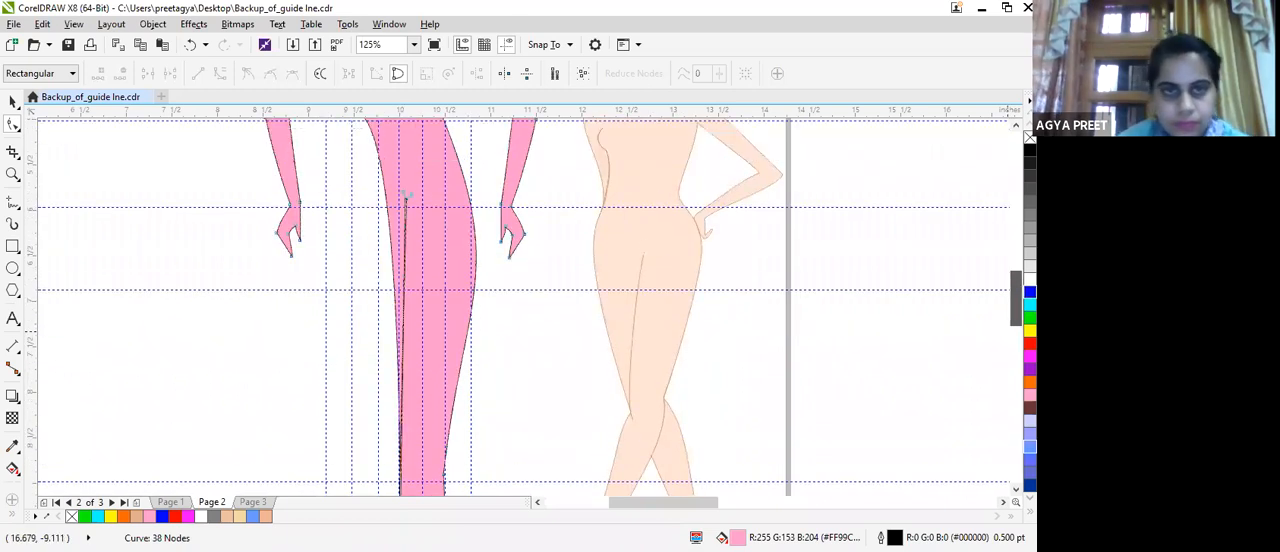
{"action": "scroll", "coordinate": [390, 197], "scroll_direction": "up", "scroll_amount": 1}
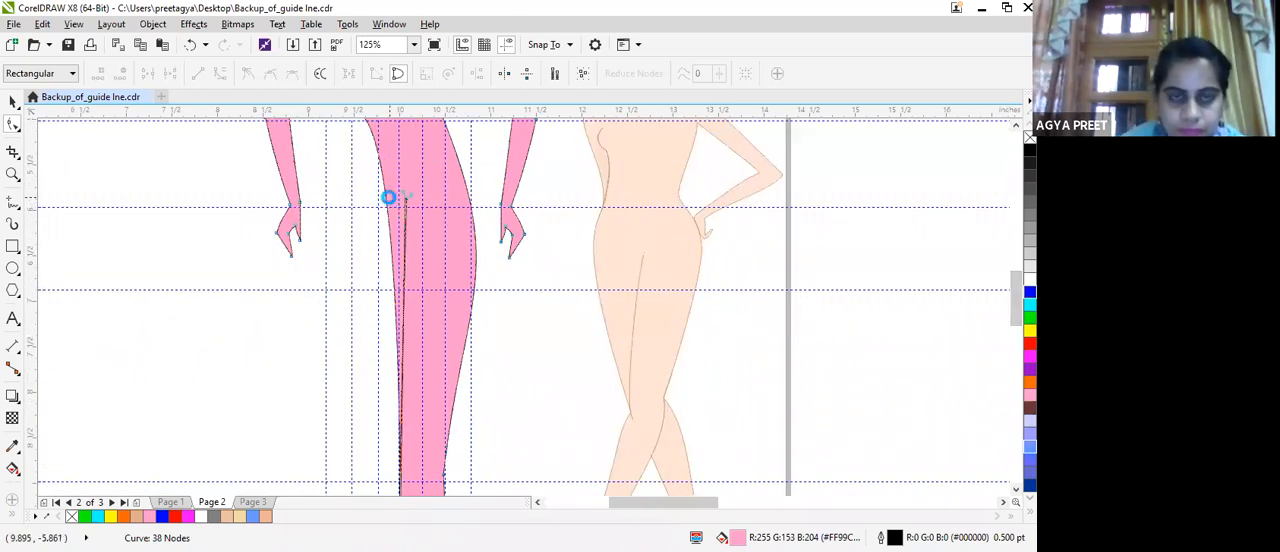
{"action": "scroll", "coordinate": [379, 238], "scroll_direction": "up", "scroll_amount": 1}
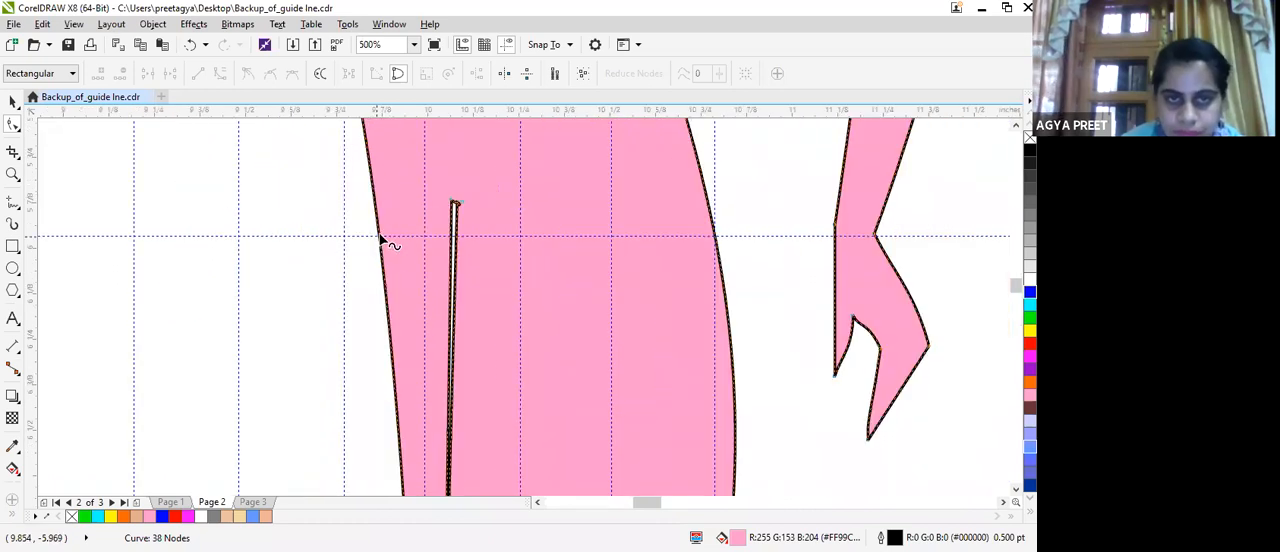
{"action": "left_click", "coordinate": [381, 238]}
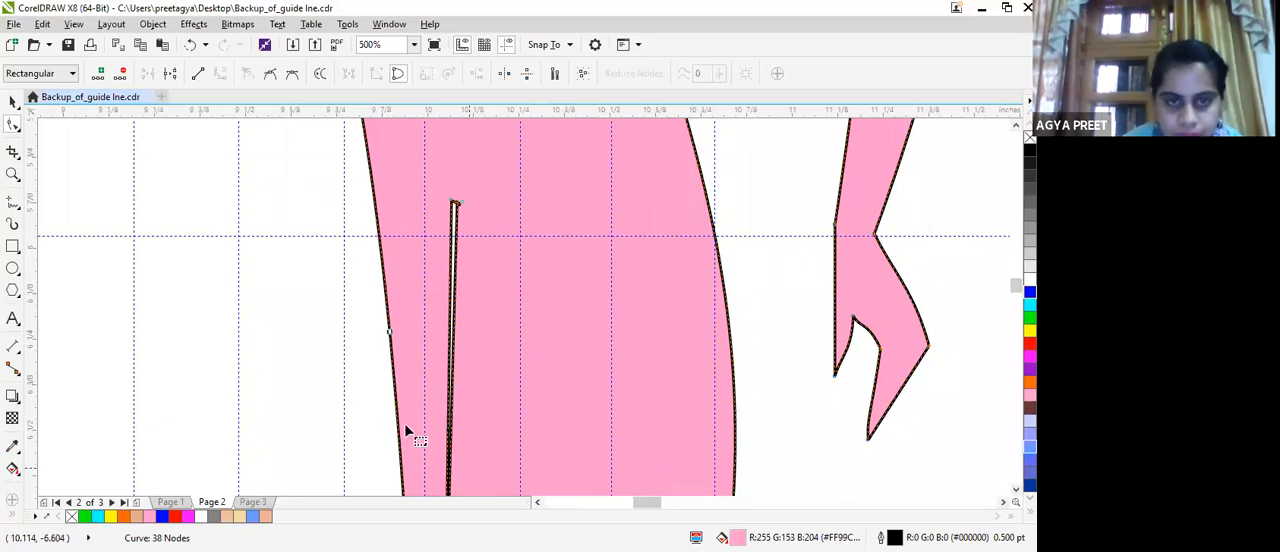
{"action": "left_click_drag", "start_coordinate": [397, 426], "coordinate": [362, 421]}
{"action": "left_click_drag", "start_coordinate": [343, 243], "coordinate": [337, 242]}
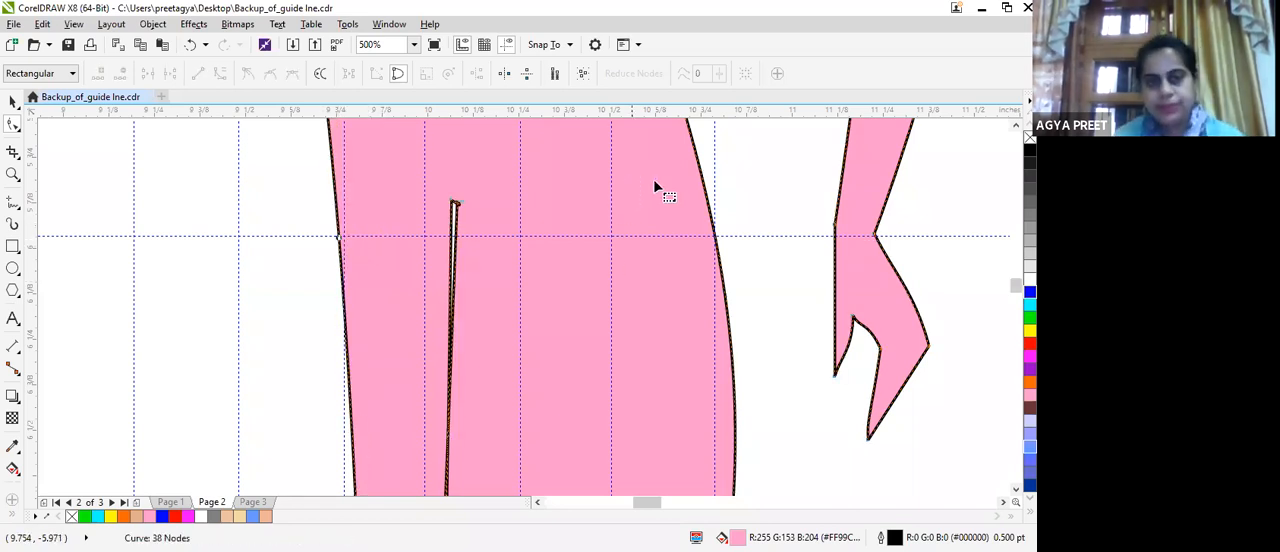
Undo the hip-line bend and the leg-end bend.
{"action": "scroll", "coordinate": [655, 183], "scroll_direction": "down", "scroll_amount": 5}
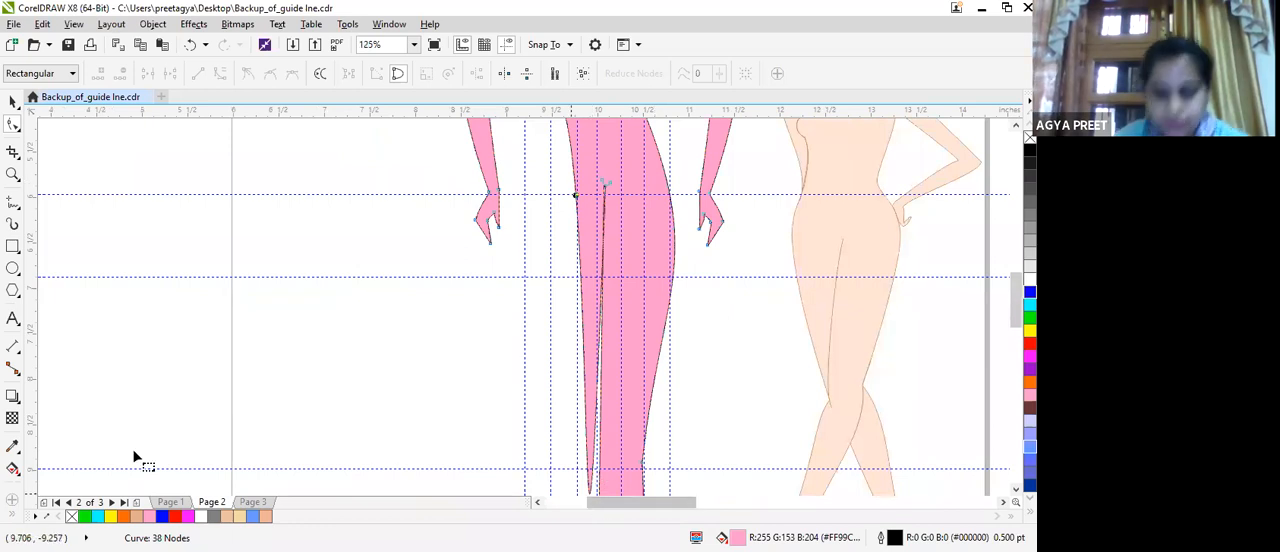
{"action": "key", "text": "ctrl+z"}
{"action": "key", "text": "ctrl+z"}
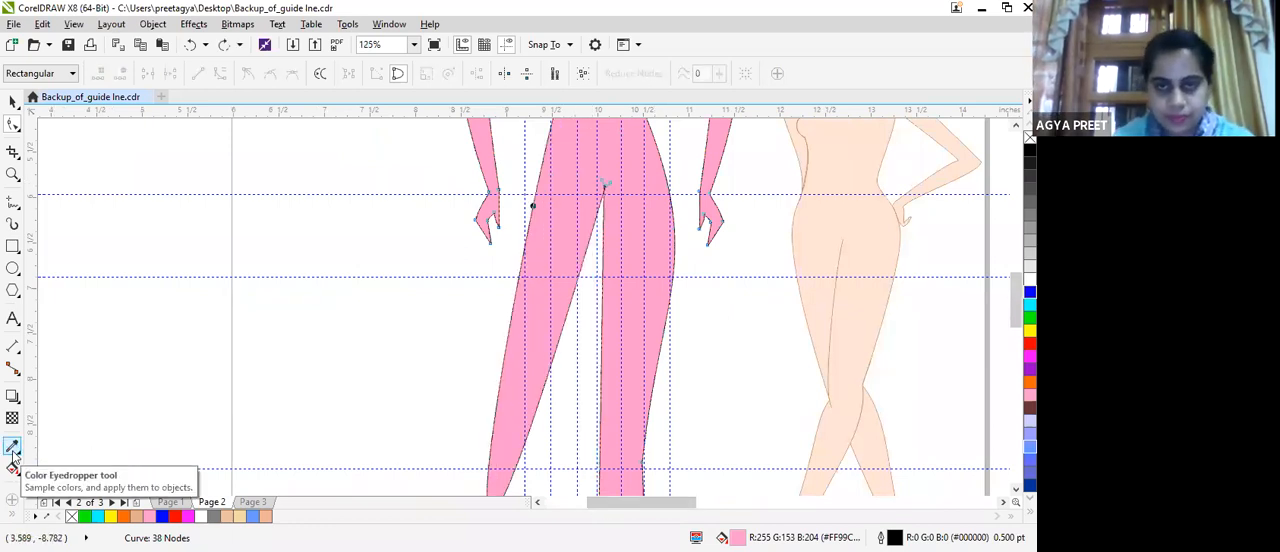
Bend the left leg's rounded lower end across to the right leg's inner edge, just below the knee guideline.
{"action": "left_click", "coordinate": [491, 441]}
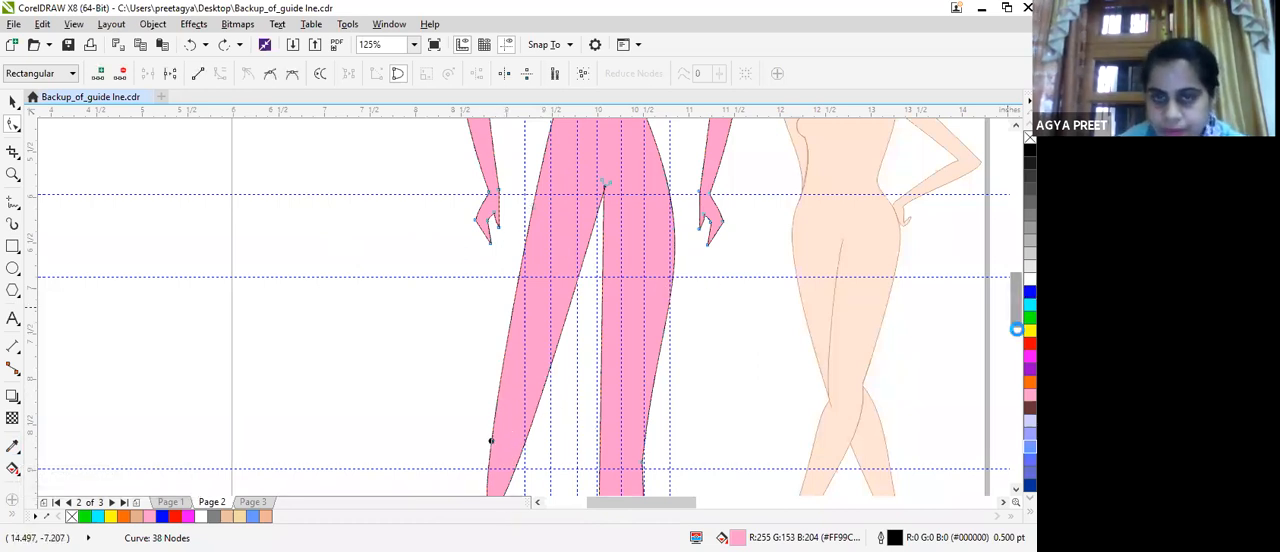
{"action": "left_click_drag", "start_coordinate": [1015, 296], "coordinate": [997, 322]}
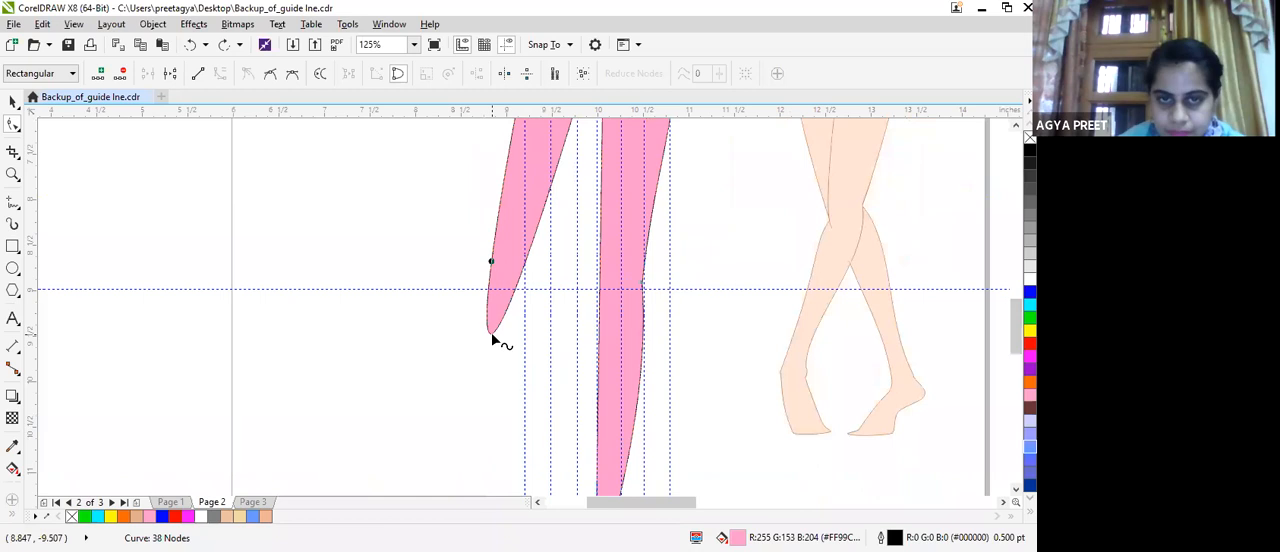
{"action": "left_click_drag", "start_coordinate": [491, 332], "coordinate": [598, 313]}
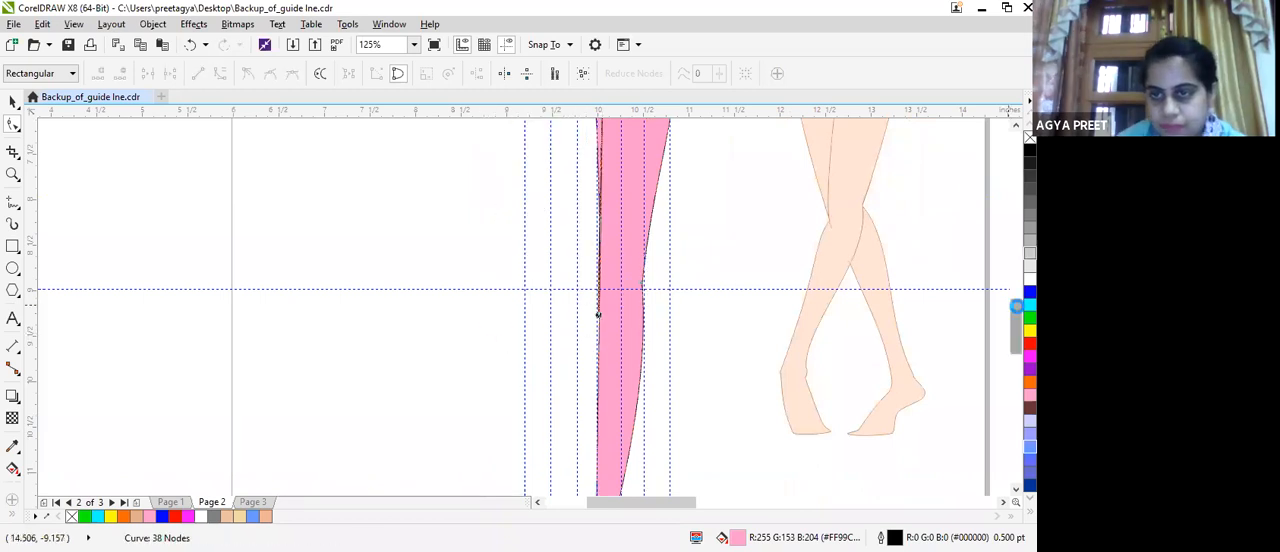
Add a node on the left outer hip line above the crotch and move it outward to round the hip.
{"action": "scroll", "coordinate": [598, 313], "scroll_direction": "up", "scroll_amount": 3}
{"action": "double_click", "coordinate": [582, 238]}
{"action": "left_click_drag", "start_coordinate": [583, 240], "coordinate": [551, 250]}
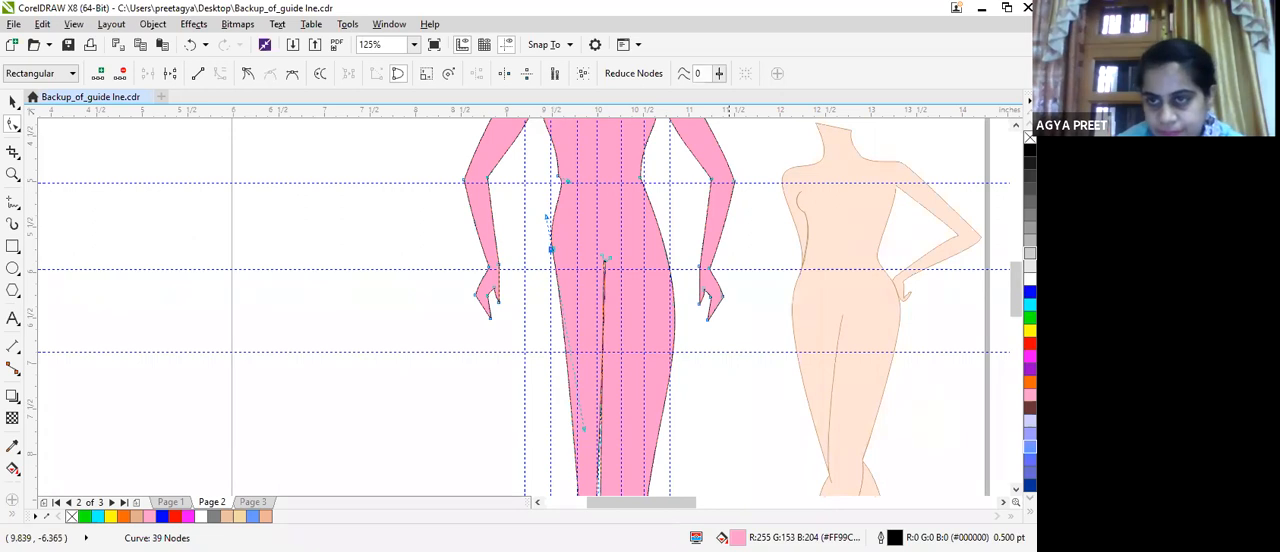
Pull the lower end of the left leg's curve inward against the right leg near the knee guideline.
{"action": "scroll", "coordinate": [585, 429], "scroll_direction": "down", "scroll_amount": 3}
{"action": "left_click", "coordinate": [585, 430]}
{"action": "left_click_drag", "start_coordinate": [588, 431], "coordinate": [596, 420]}
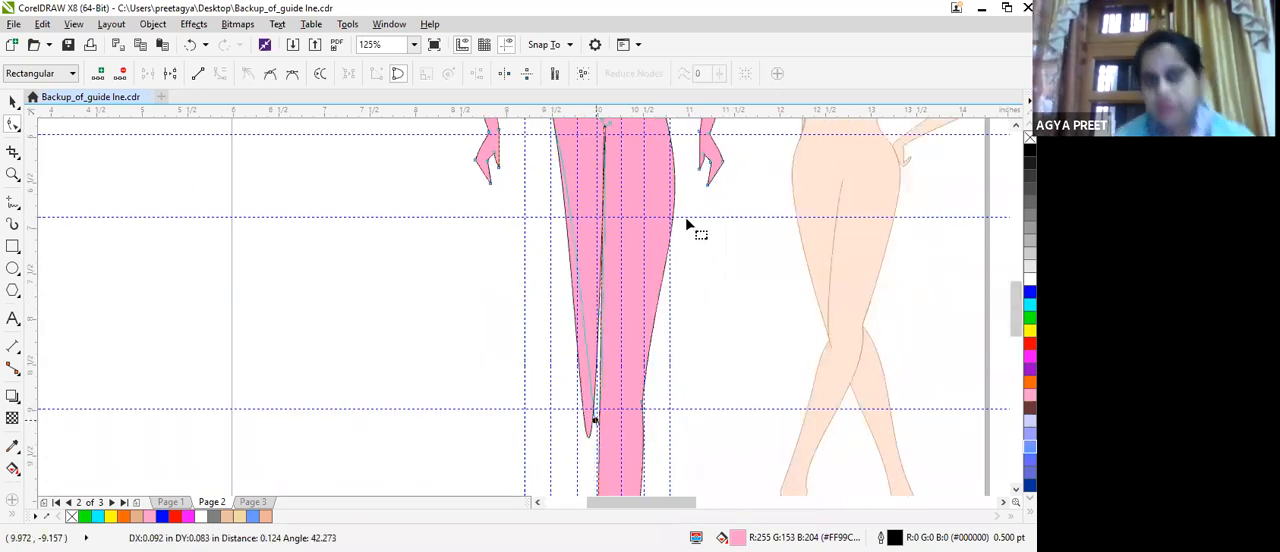
{"action": "scroll", "coordinate": [689, 215], "scroll_direction": "down", "scroll_amount": 1}
{"action": "scroll", "coordinate": [688, 213], "scroll_direction": "down", "scroll_amount": 2}
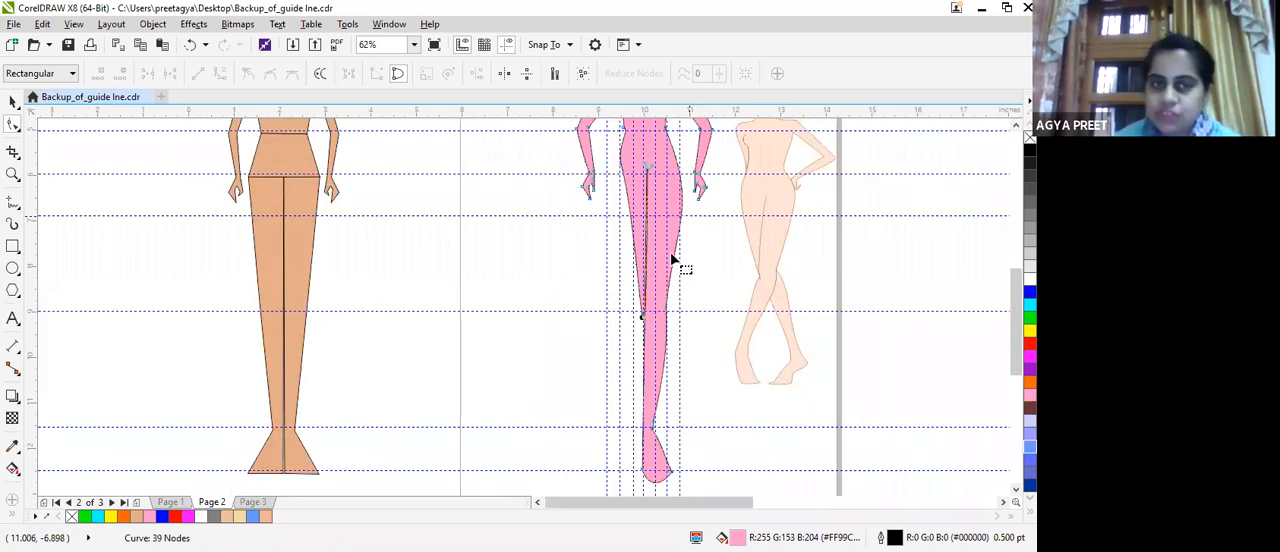
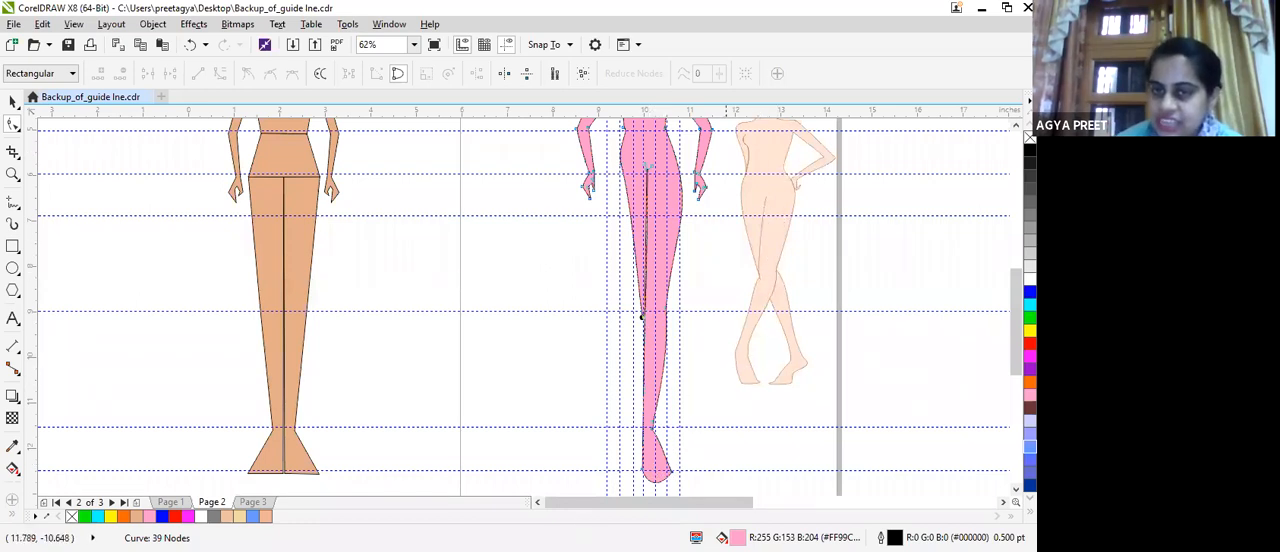
{"action": "left_click", "coordinate": [643, 477]}
{"action": "mouse_move", "coordinate": [643, 477]}
{"action": "left_mouse_down"}
{"action": "mouse_move", "coordinate": [619, 478]}
{"action": "mouse_move", "coordinate": [632, 474]}
{"action": "left_mouse_up"}
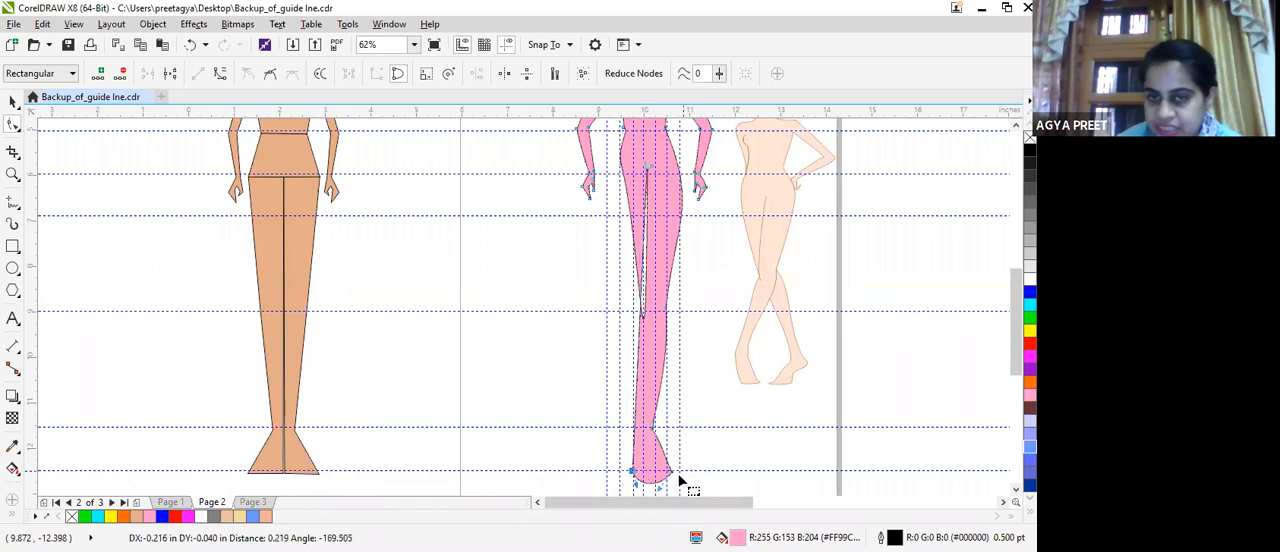
{"action": "key", "text": "ctrl+z"}
{"action": "key", "text": "ctrl+z"}
{"action": "key", "text": "ctrl+z"}
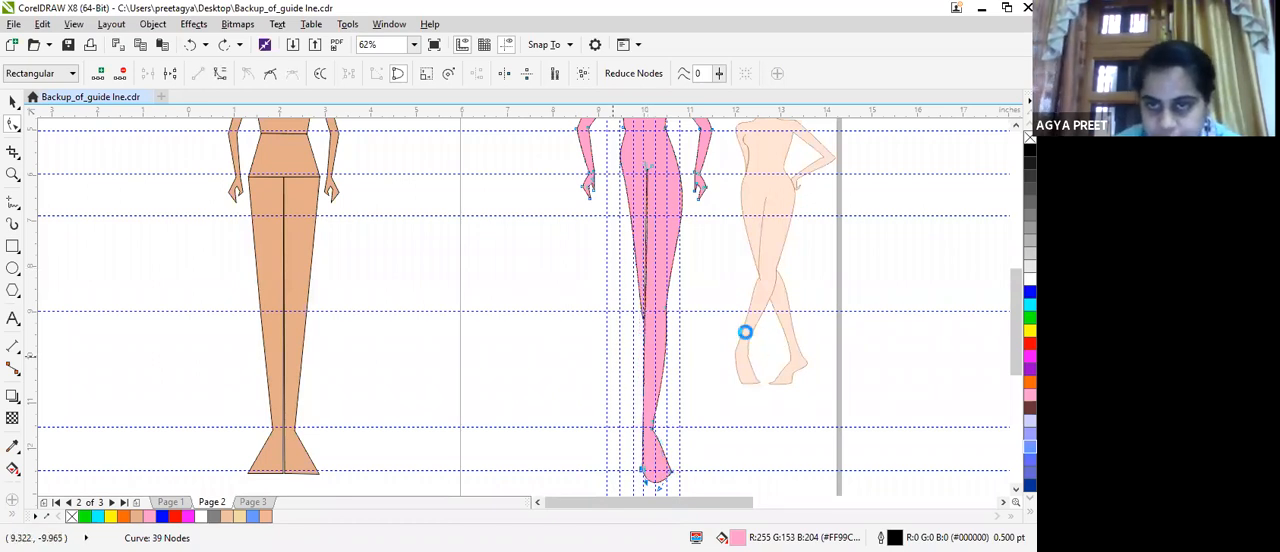
Add a node on the right leg's inner edge at the ankle guideline and move it outward to angle the ankle.
{"action": "scroll", "coordinate": [745, 332], "scroll_direction": "up", "scroll_amount": 2}
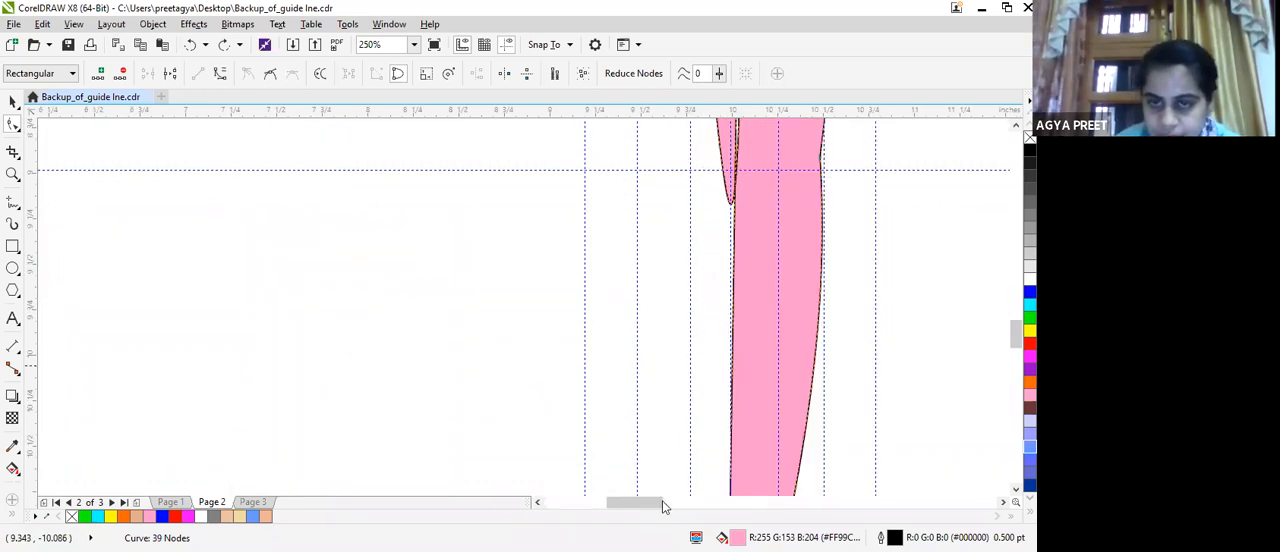
{"action": "scroll", "coordinate": [691, 501], "scroll_direction": "down", "scroll_amount": 1}
{"action": "left_click_drag", "start_coordinate": [691, 501], "coordinate": [711, 496]}
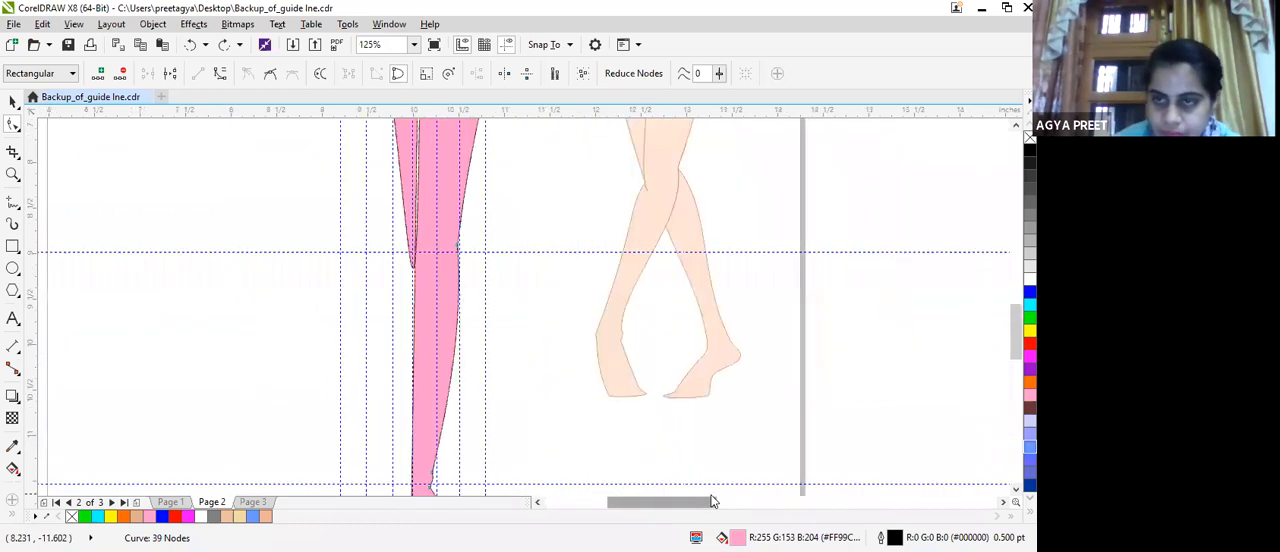
{"action": "scroll", "coordinate": [412, 321], "scroll_direction": "down", "scroll_amount": 4}
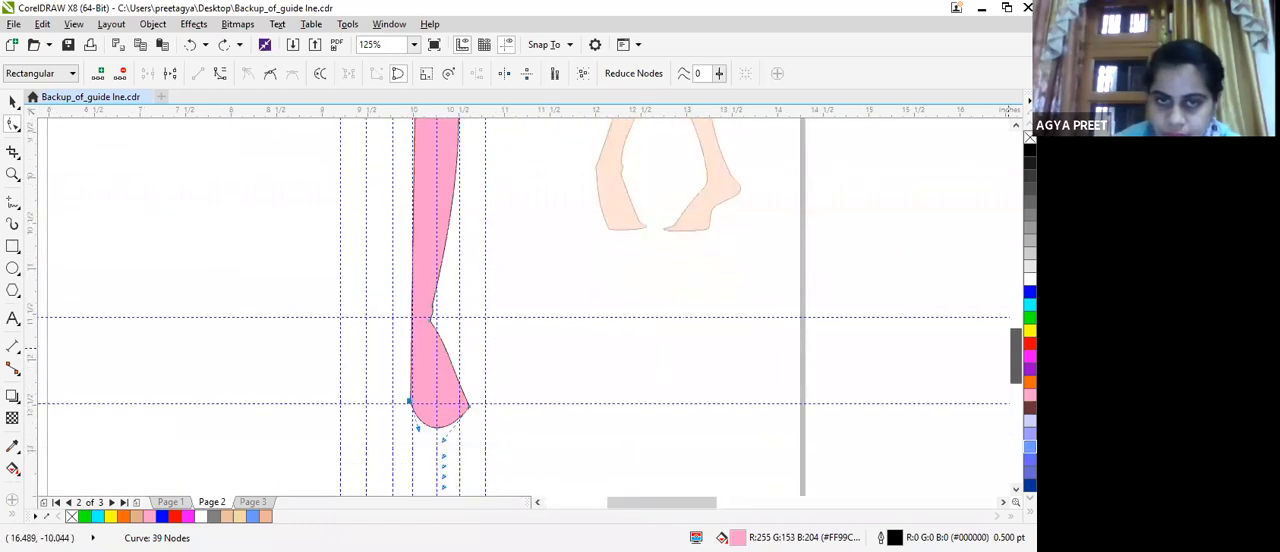
{"action": "double_click", "coordinate": [410, 317]}
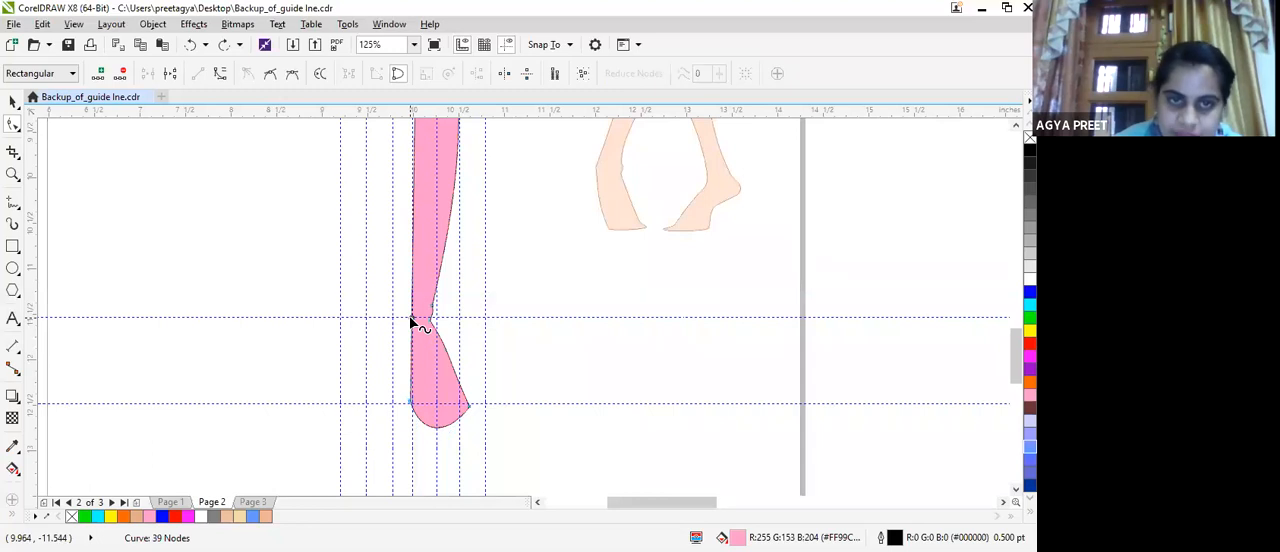
{"action": "left_click_drag", "start_coordinate": [409, 317], "coordinate": [390, 315]}
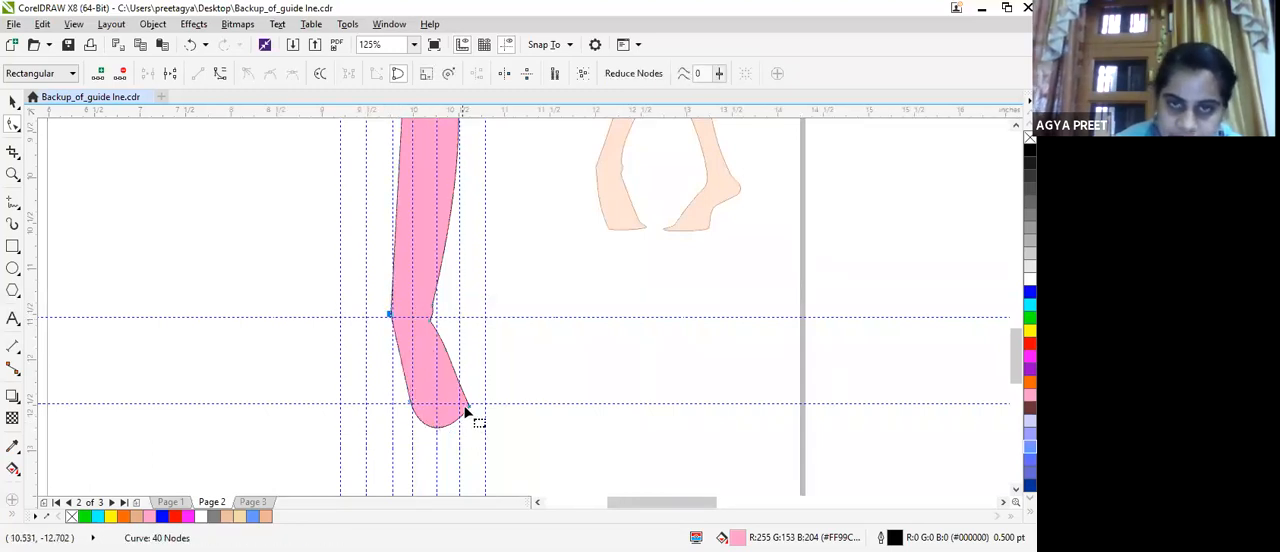
Reshape the right leg's foot by moving its outer corner up and inward and narrowing the rounded sole at the lowest guideline.
{"action": "left_click_drag", "start_coordinate": [468, 406], "coordinate": [471, 396]}
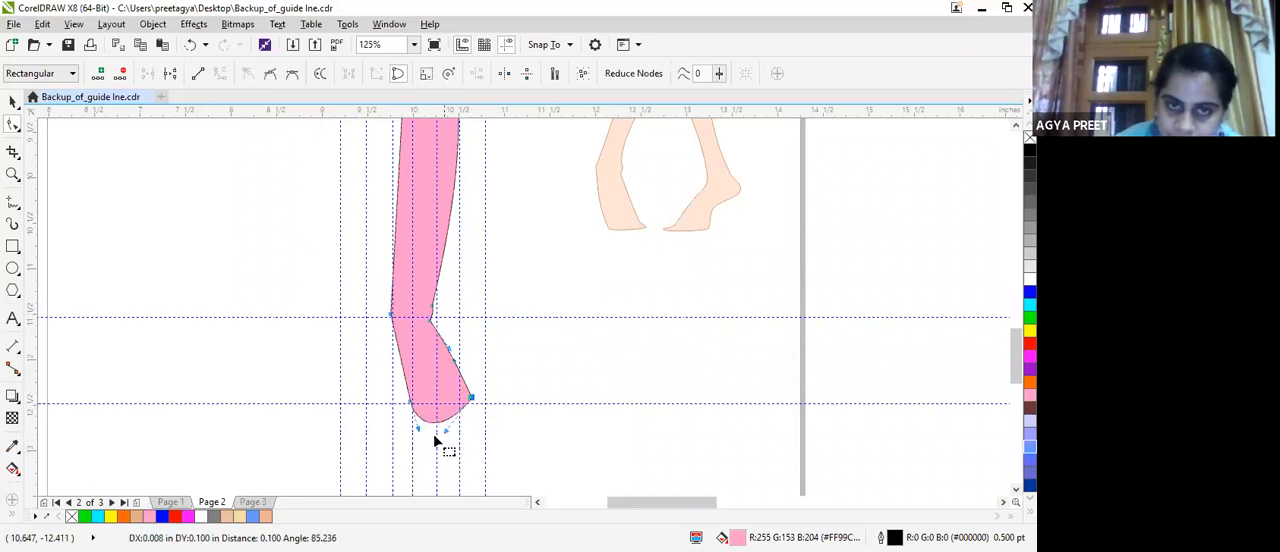
{"action": "left_click", "coordinate": [431, 427]}
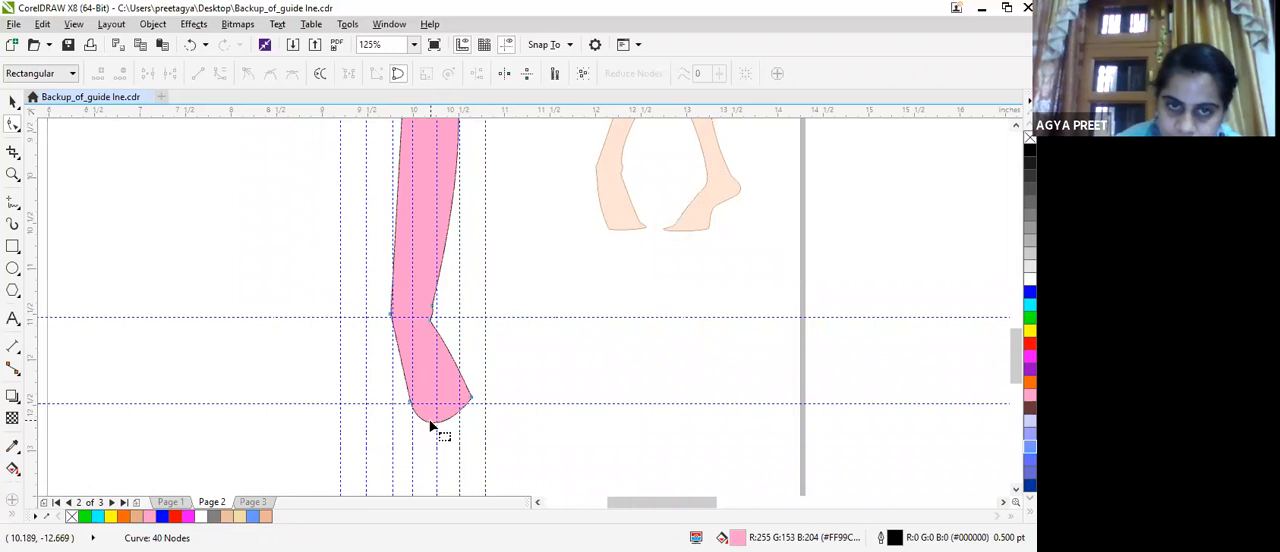
{"action": "left_click", "coordinate": [420, 424]}
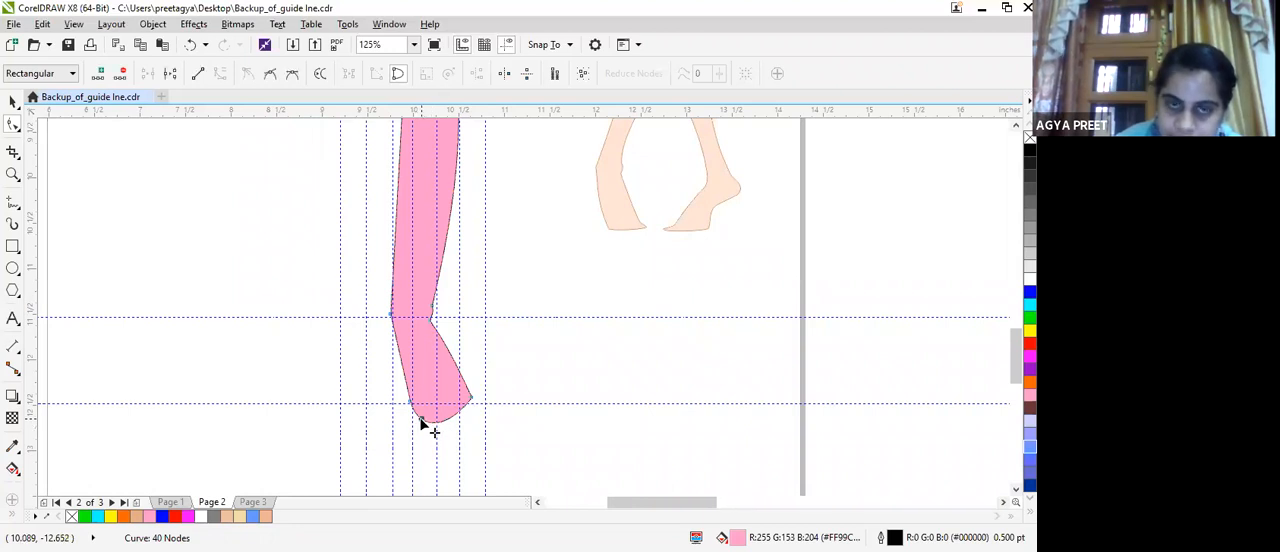
{"action": "left_click", "coordinate": [421, 428]}
{"action": "left_click_drag", "start_coordinate": [421, 423], "coordinate": [421, 430]}
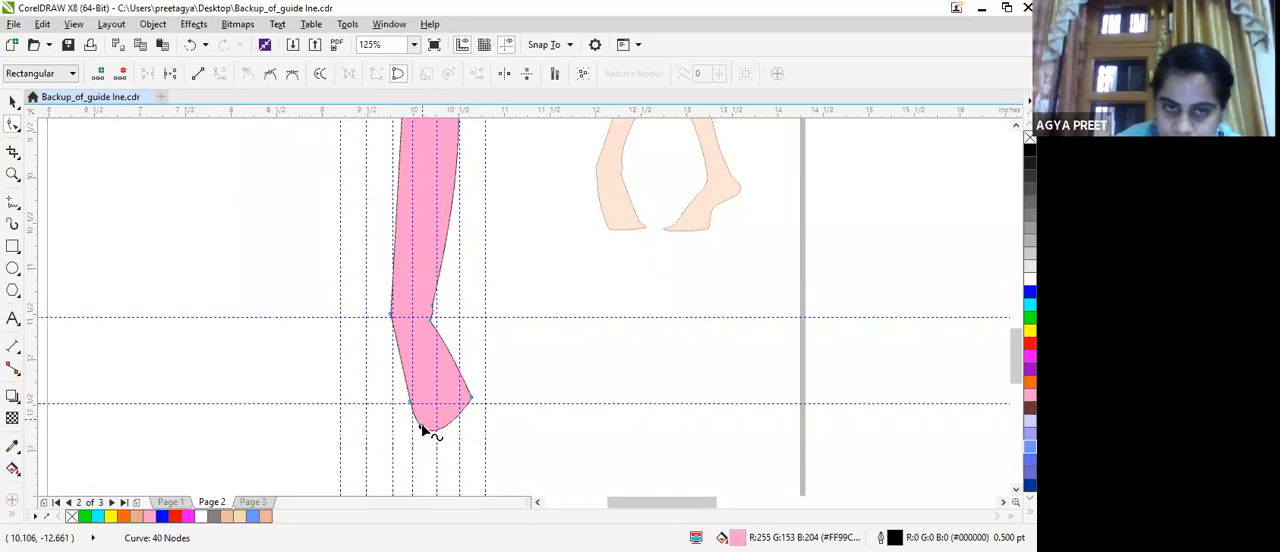
{"action": "left_click_drag", "start_coordinate": [421, 423], "coordinate": [468, 388]}
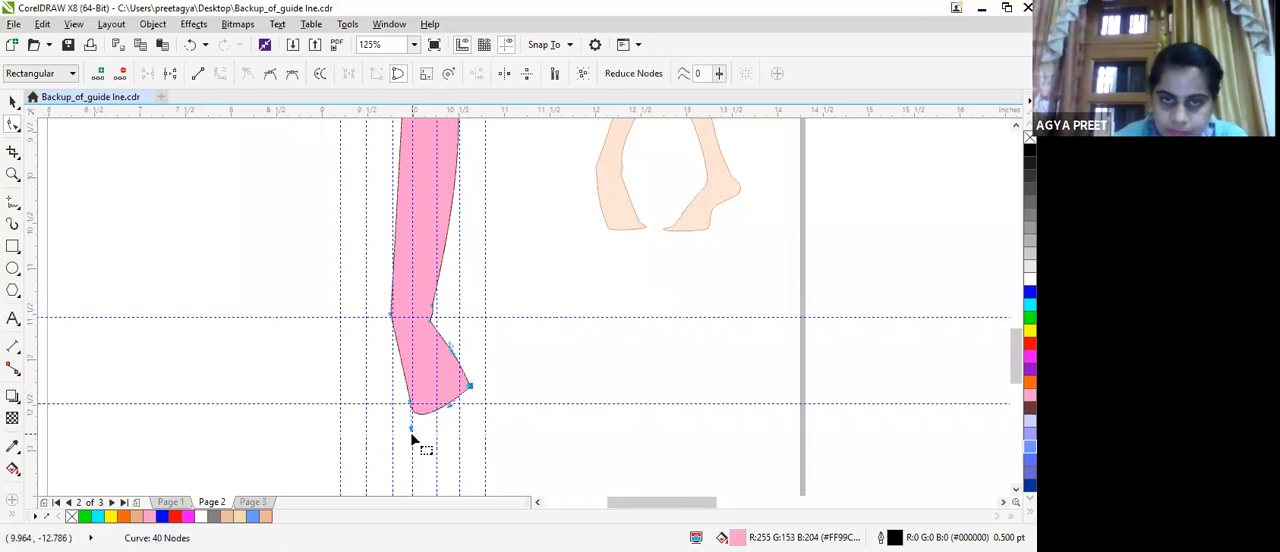
{"action": "left_click_drag", "start_coordinate": [412, 430], "coordinate": [425, 431]}
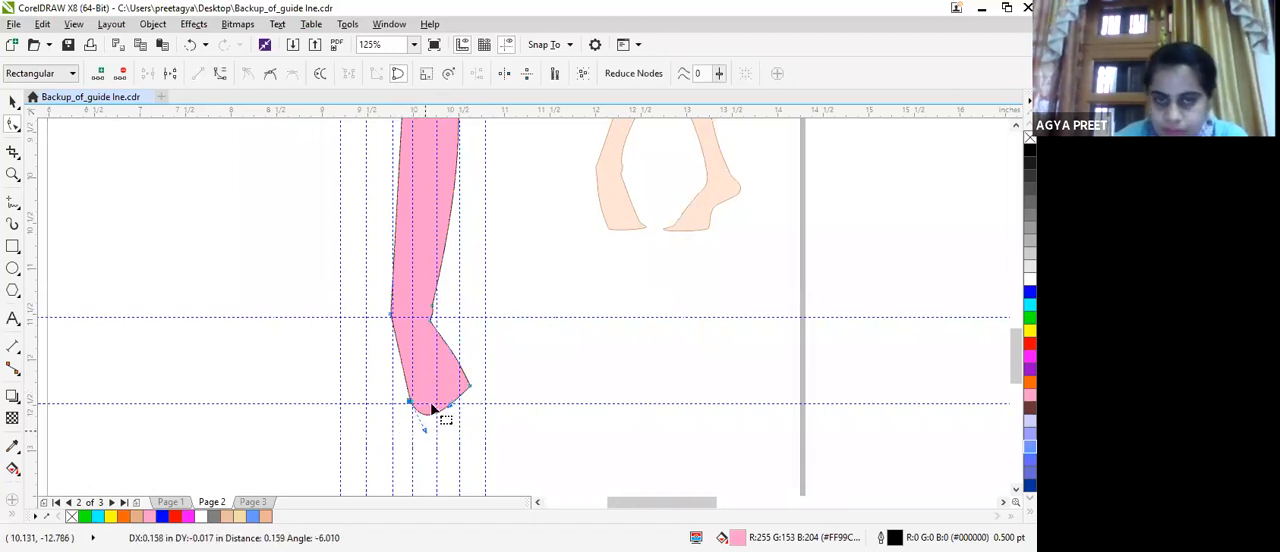
{"action": "left_click_drag", "start_coordinate": [472, 390], "coordinate": [459, 382]}
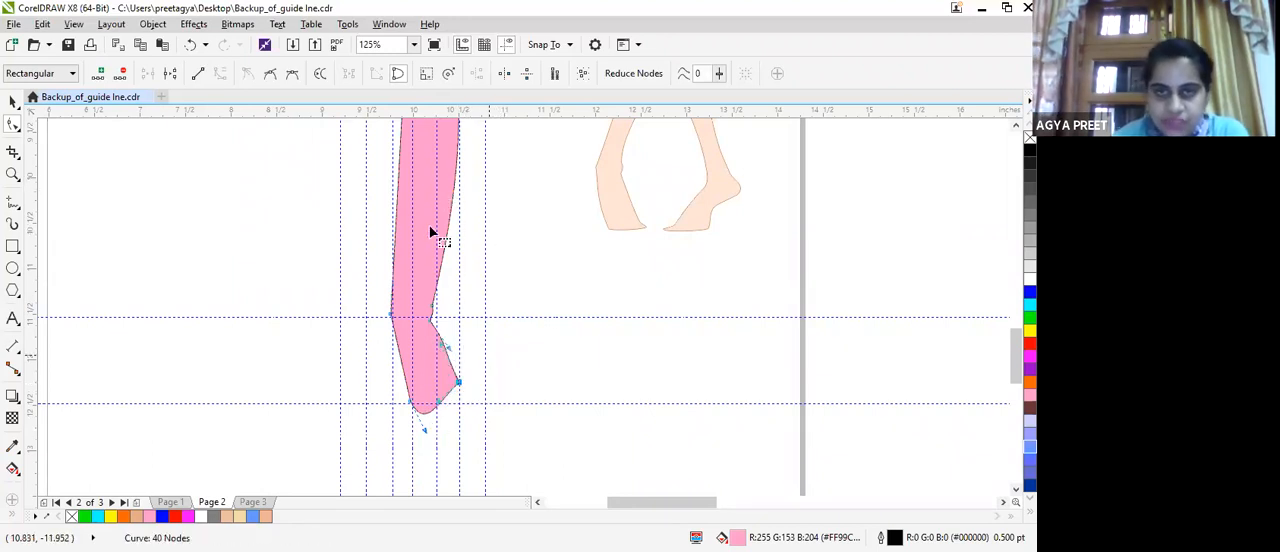
Fine-tune the position of the inner ankle node on the right leg at the ankle guideline.
{"action": "scroll", "coordinate": [393, 320], "scroll_direction": "up", "scroll_amount": 2}
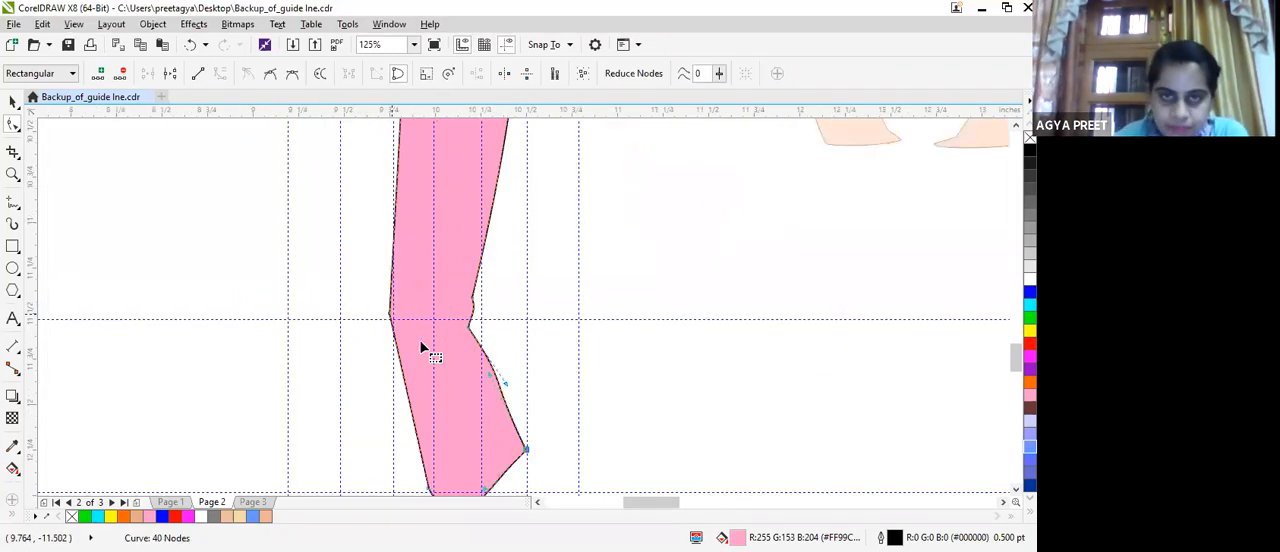
{"action": "left_click", "coordinate": [390, 317]}
{"action": "left_click_drag", "start_coordinate": [380, 321], "coordinate": [388, 316]}
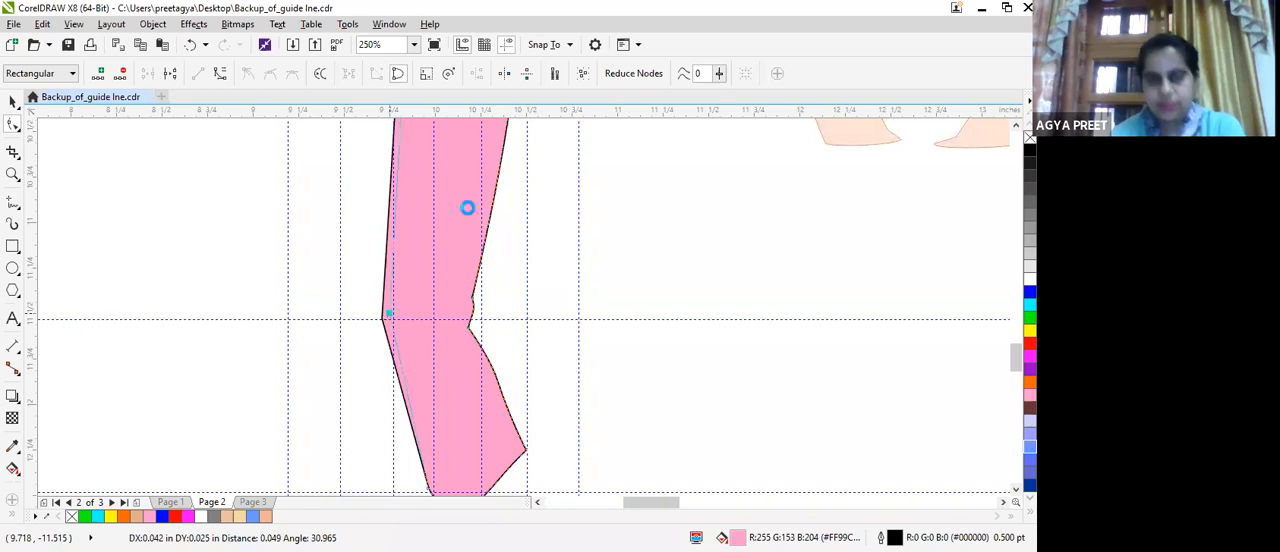
Pull the left leg's inner line toward the right leg to close the gap between the thighs above the knee guideline.
{"action": "scroll", "coordinate": [466, 201], "scroll_direction": "down", "scroll_amount": 4}
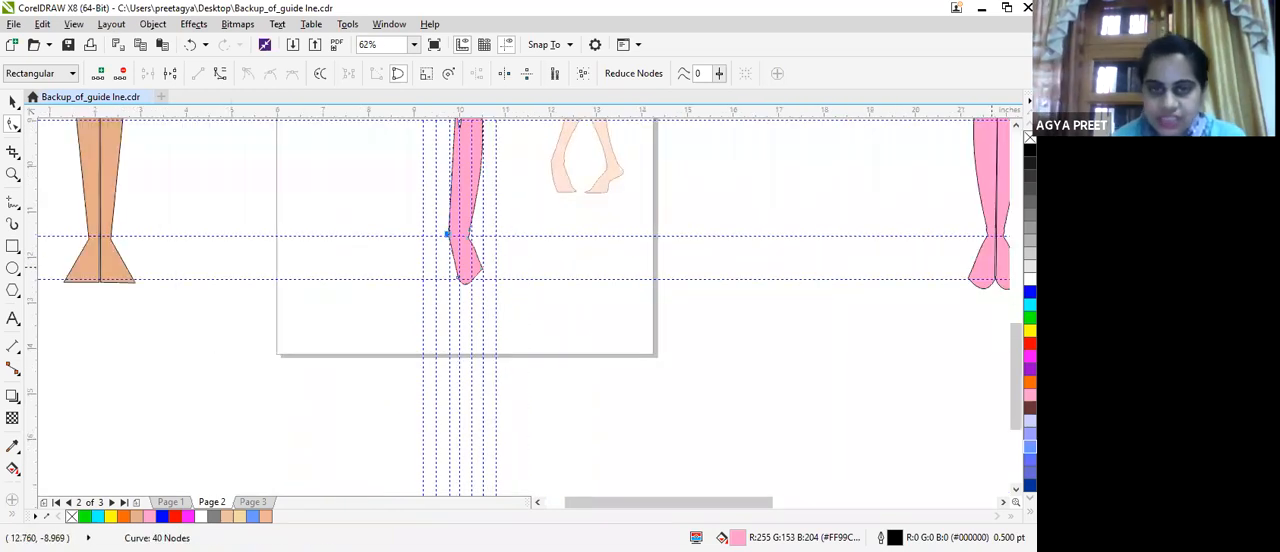
{"action": "scroll", "coordinate": [588, 332], "scroll_direction": "up", "scroll_amount": 3}
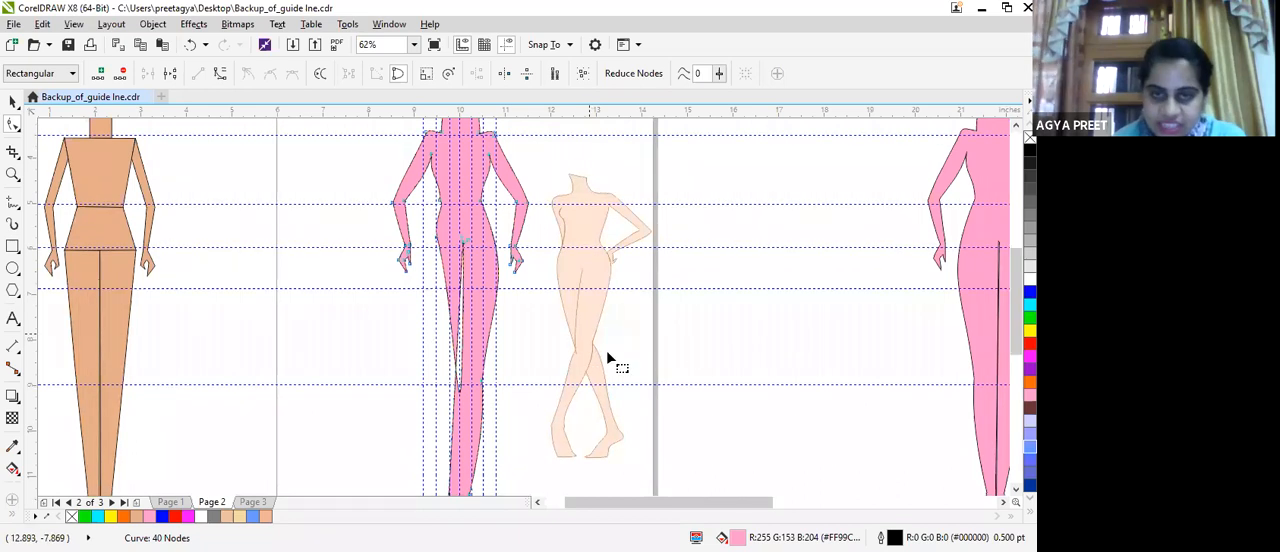
{"action": "scroll", "coordinate": [433, 390], "scroll_direction": "up", "scroll_amount": 4}
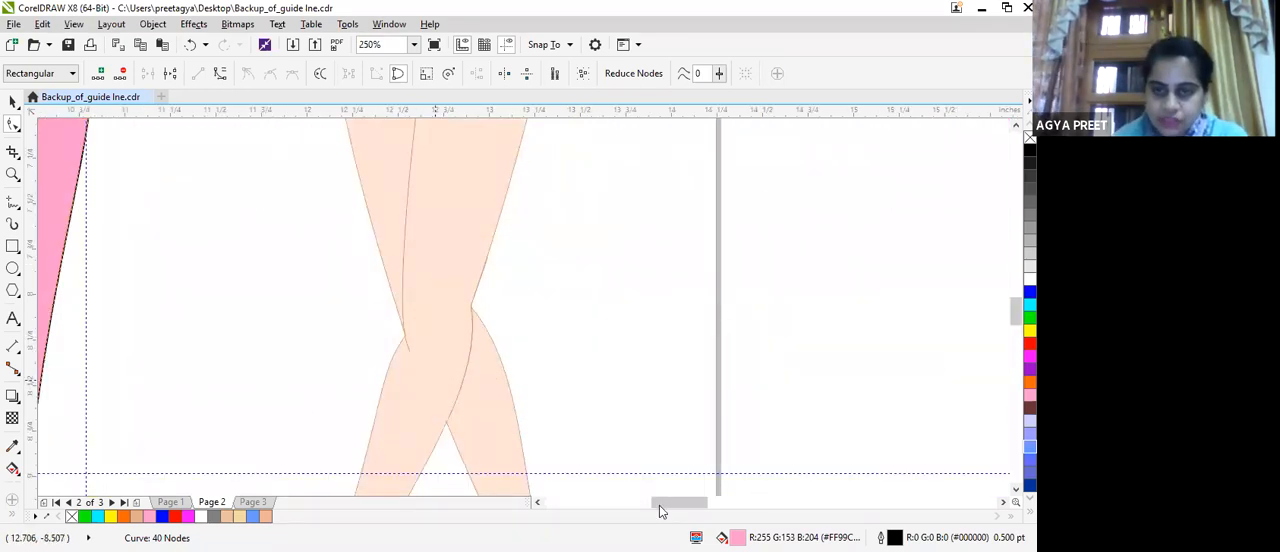
{"action": "left_click_drag", "start_coordinate": [659, 505], "coordinate": [627, 505]}
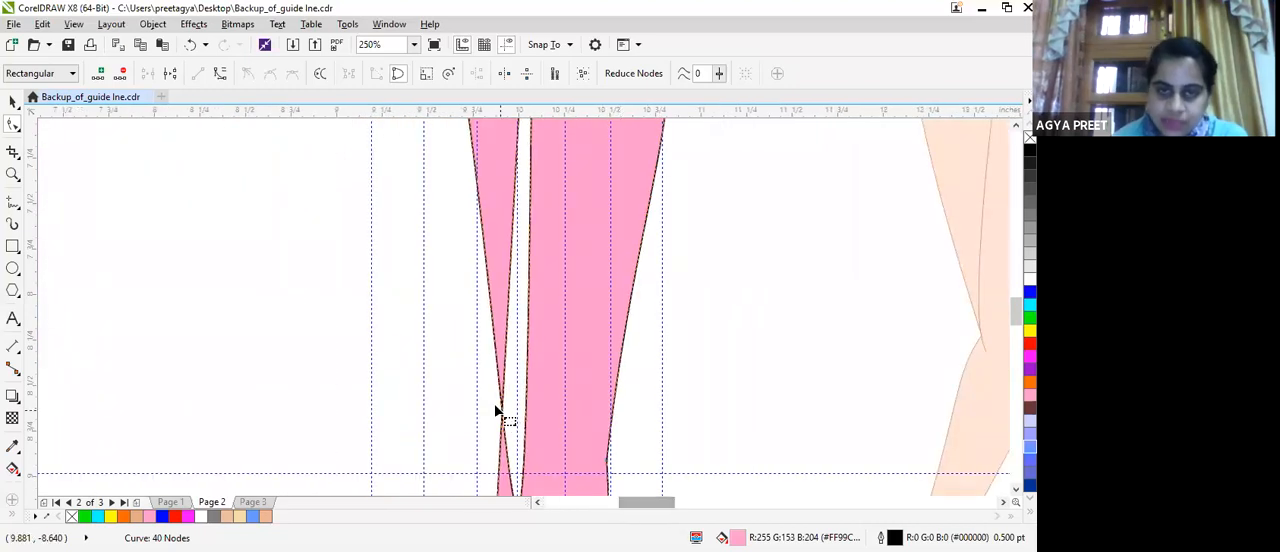
{"action": "left_click_drag", "start_coordinate": [504, 418], "coordinate": [524, 384]}
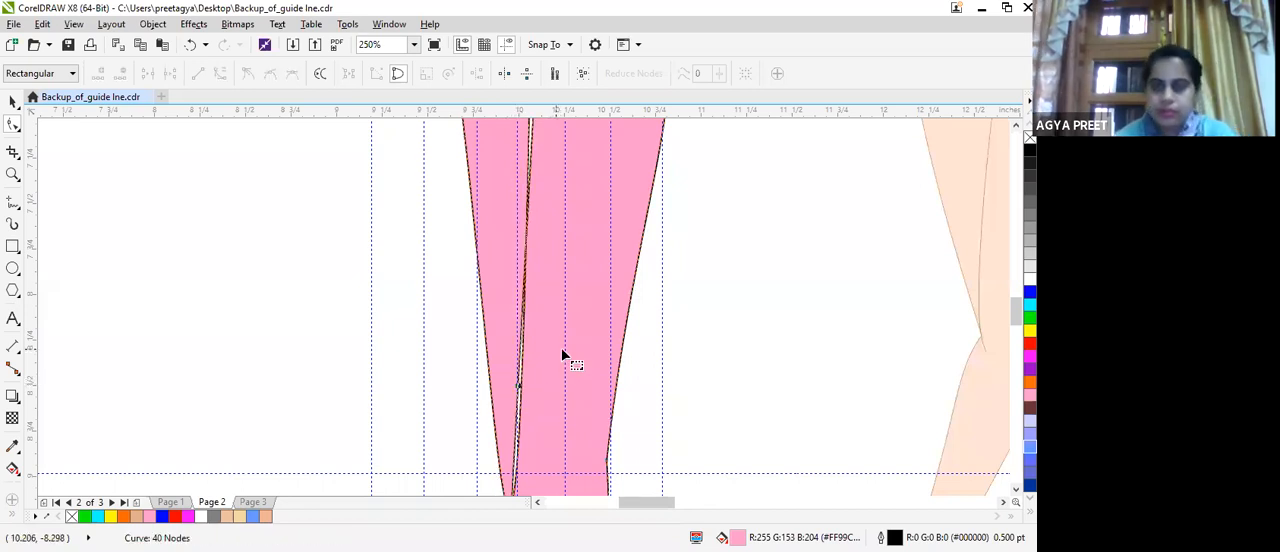
Convert the right leg's inner calf edge to a curve and bow it slightly outward below the knee guideline.
{"action": "left_click_drag", "start_coordinate": [1015, 315], "coordinate": [1004, 335]}
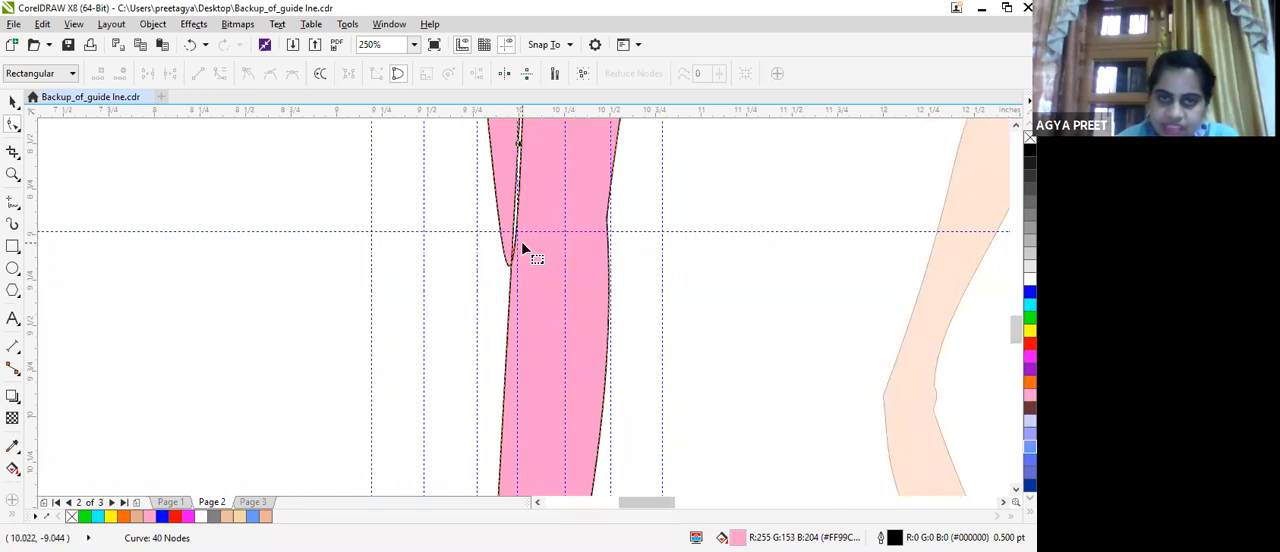
{"action": "left_click", "coordinate": [518, 241]}
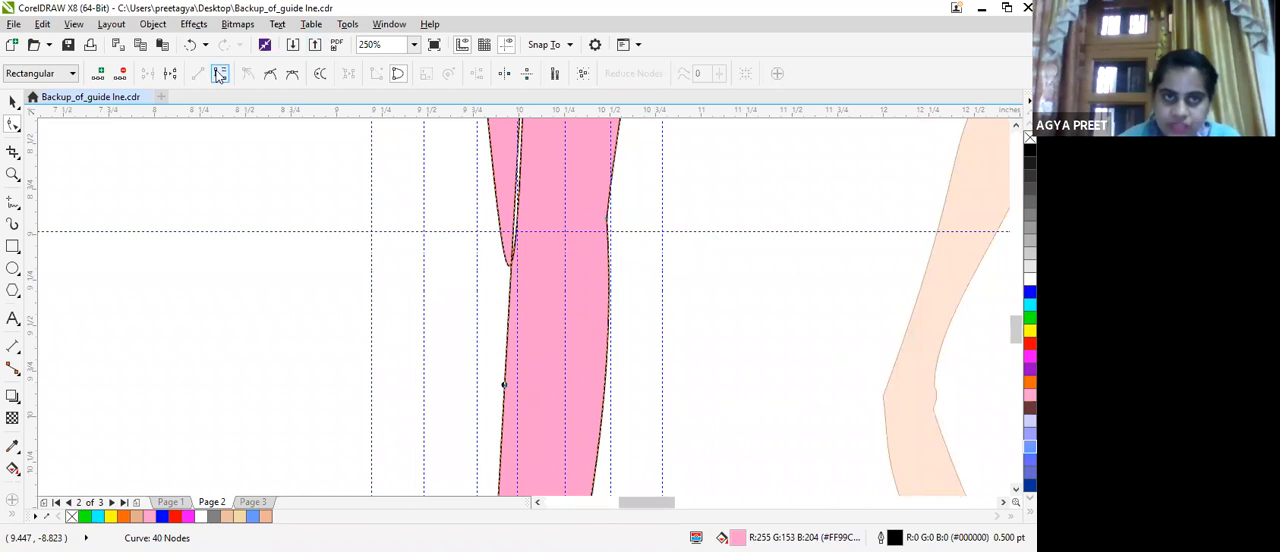
{"action": "left_click", "coordinate": [505, 362]}
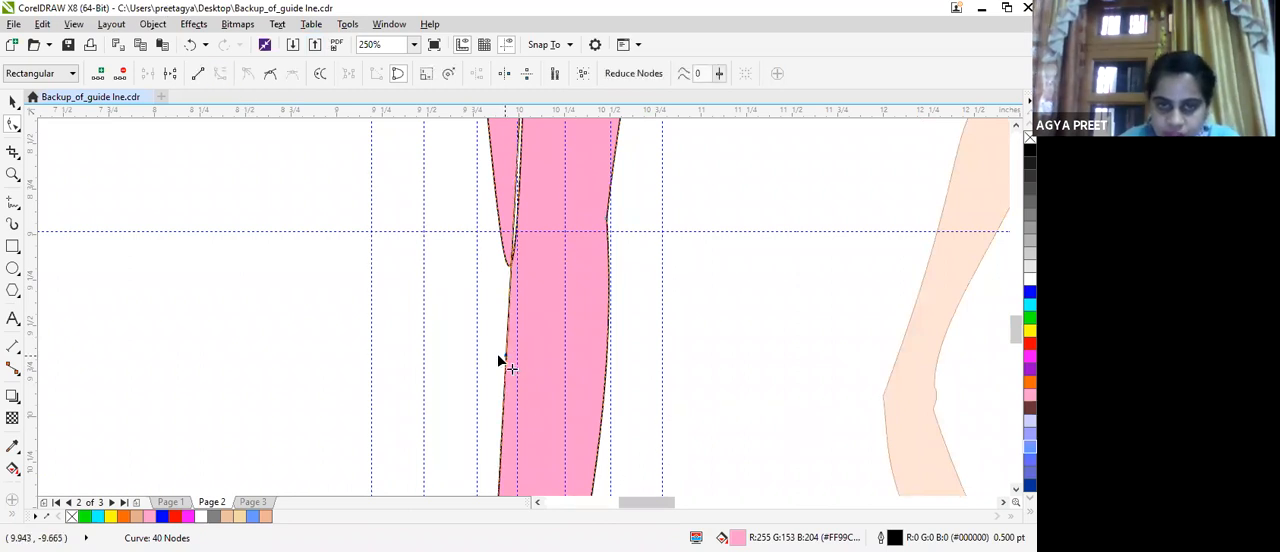
{"action": "left_click_drag", "start_coordinate": [500, 362], "coordinate": [491, 357]}
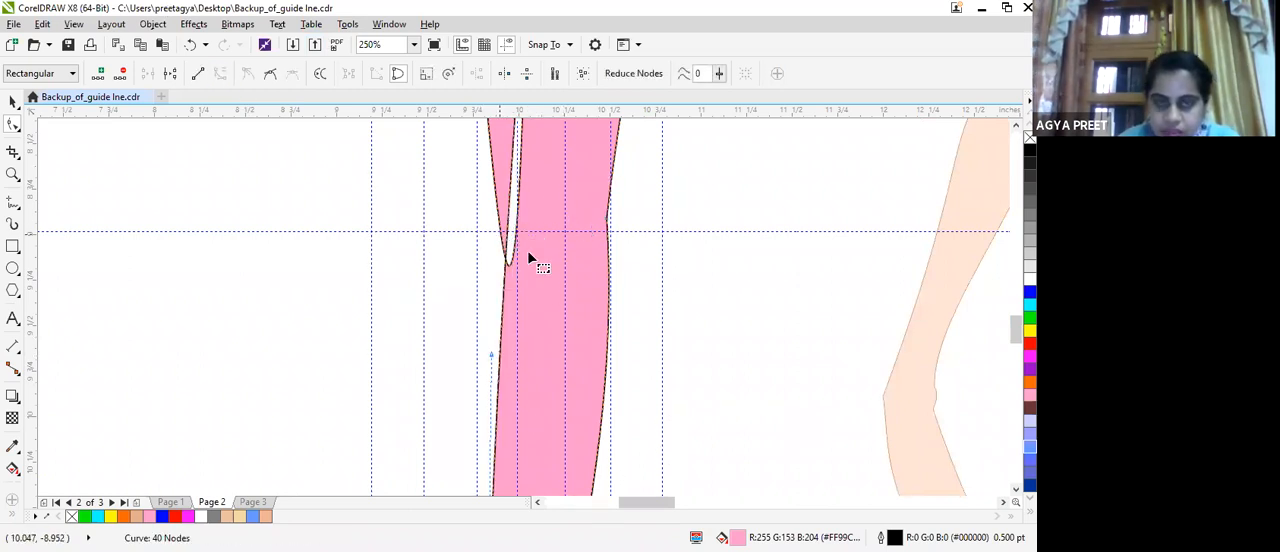
Bend the left leg's pointed lower end and inner line so they lie against the right leg at the knee guideline.
{"action": "mouse_move", "coordinate": [513, 249]}
{"action": "left_mouse_down"}
{"action": "mouse_move", "coordinate": [503, 234]}
{"action": "mouse_move", "coordinate": [505, 246]}
{"action": "left_mouse_up"}
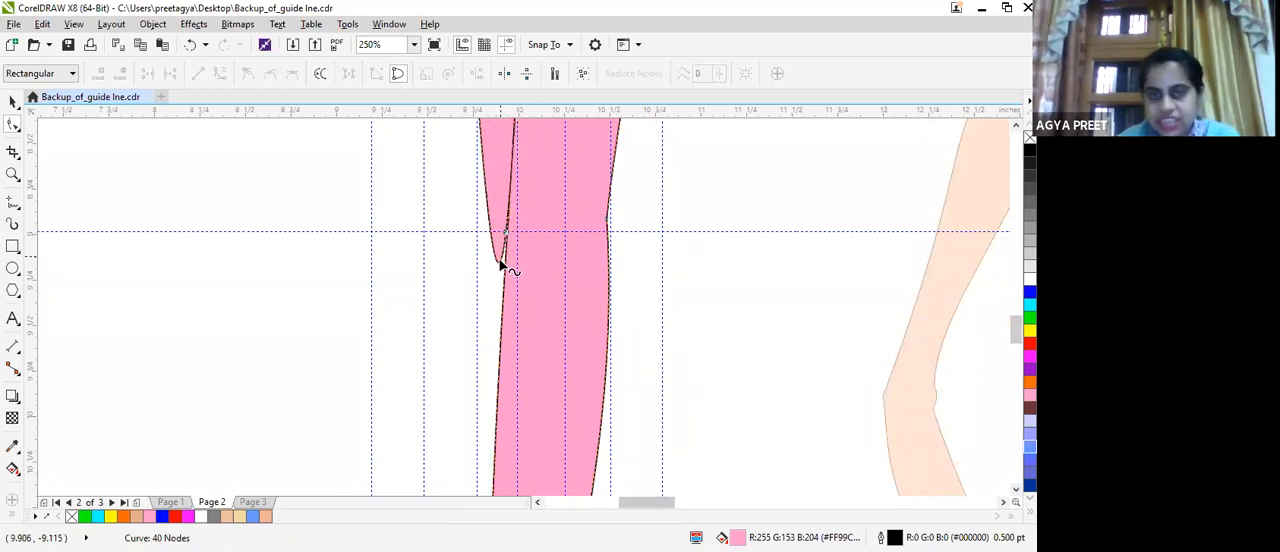
{"action": "left_click_drag", "start_coordinate": [500, 258], "coordinate": [529, 253]}
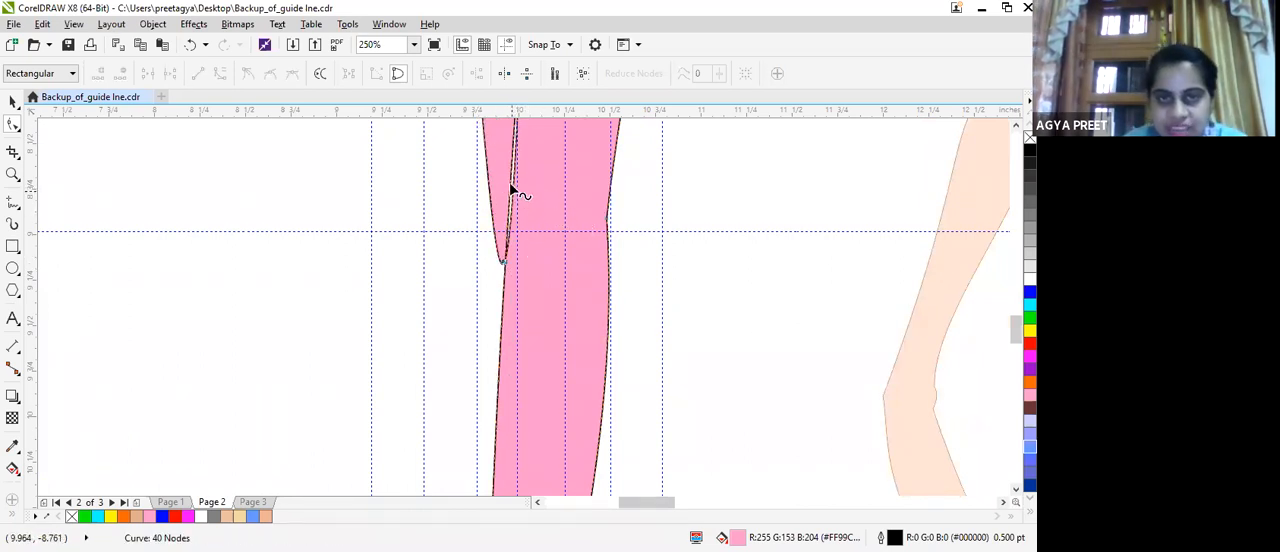
{"action": "left_click_drag", "start_coordinate": [517, 191], "coordinate": [550, 190]}
{"action": "scroll", "coordinate": [606, 206], "scroll_direction": "down", "scroll_amount": 3}
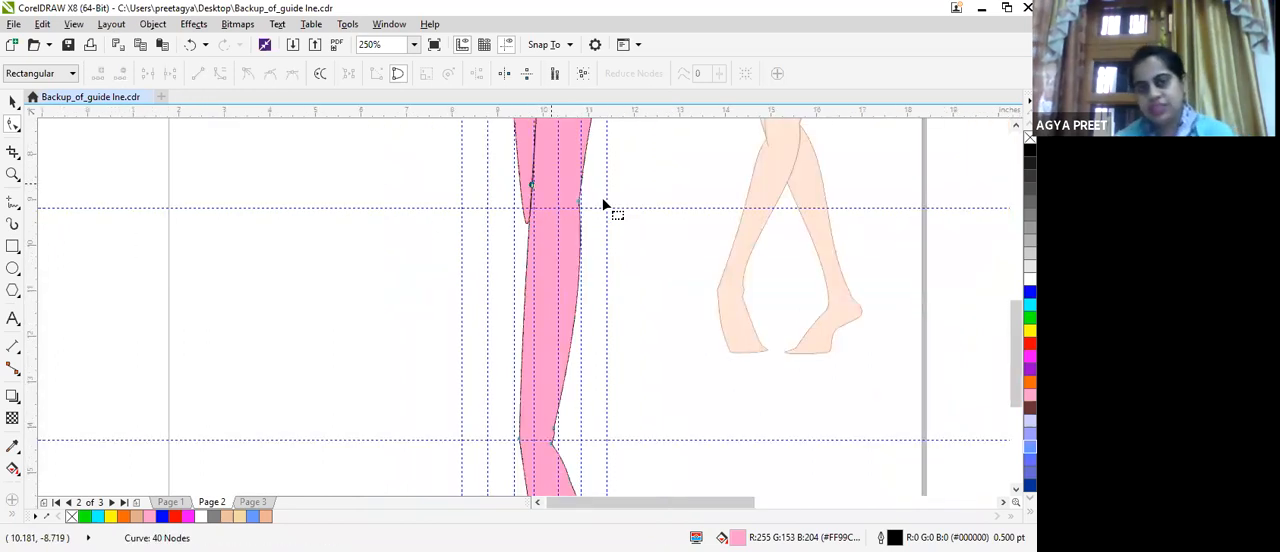
Adjust the right leg's outer calf curve and outer ankle node to curve the foot's upper edge inward.
{"action": "scroll", "coordinate": [635, 208], "scroll_direction": "down", "scroll_amount": 4}
{"action": "left_click_drag", "start_coordinate": [565, 237], "coordinate": [565, 245]}
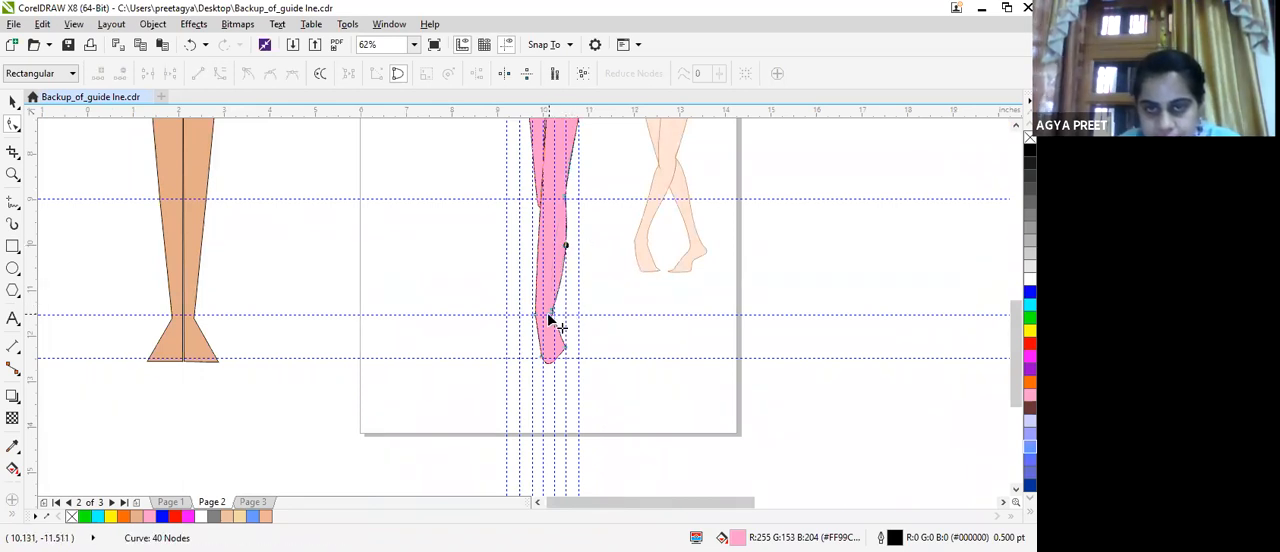
{"action": "left_click_drag", "start_coordinate": [548, 315], "coordinate": [557, 316]}
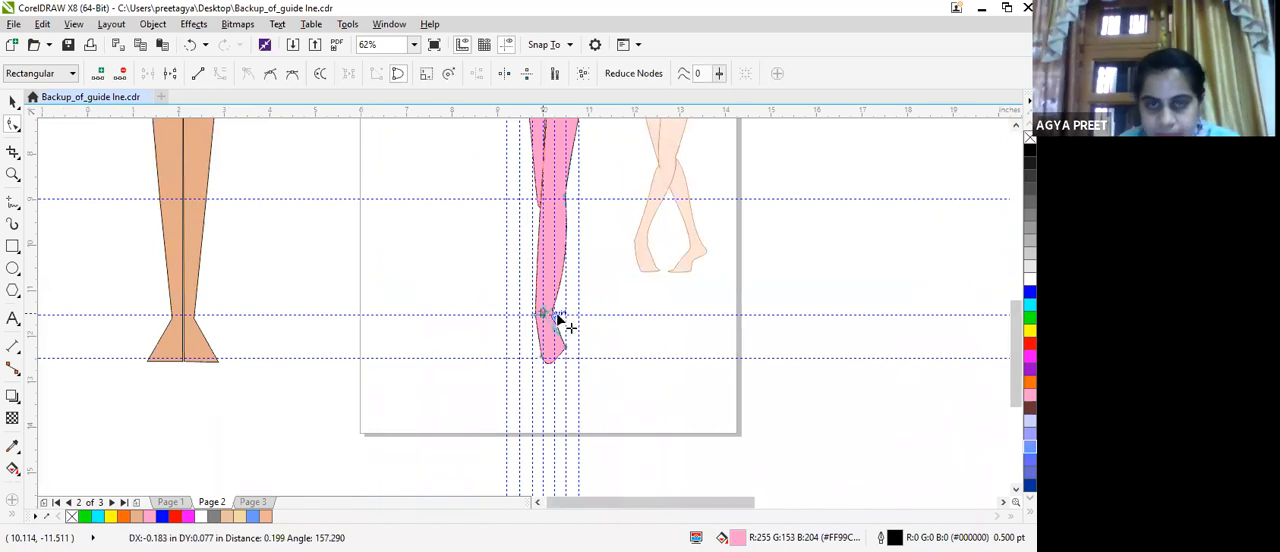
{"action": "left_click_drag", "start_coordinate": [575, 262], "coordinate": [575, 261]}
Reshape the right leg's outer calf edge into a slimmer line from knee to ankle and adjust the outer ankle bend.
{"action": "scroll", "coordinate": [574, 152], "scroll_direction": "up", "scroll_amount": 2}
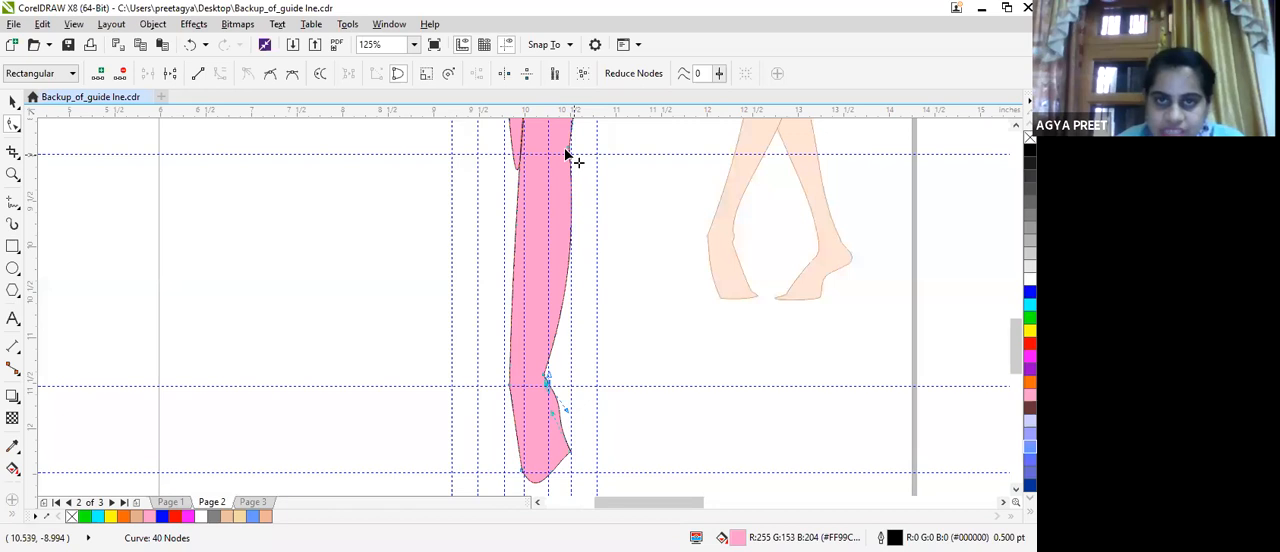
{"action": "left_click_drag", "start_coordinate": [571, 156], "coordinate": [573, 152]}
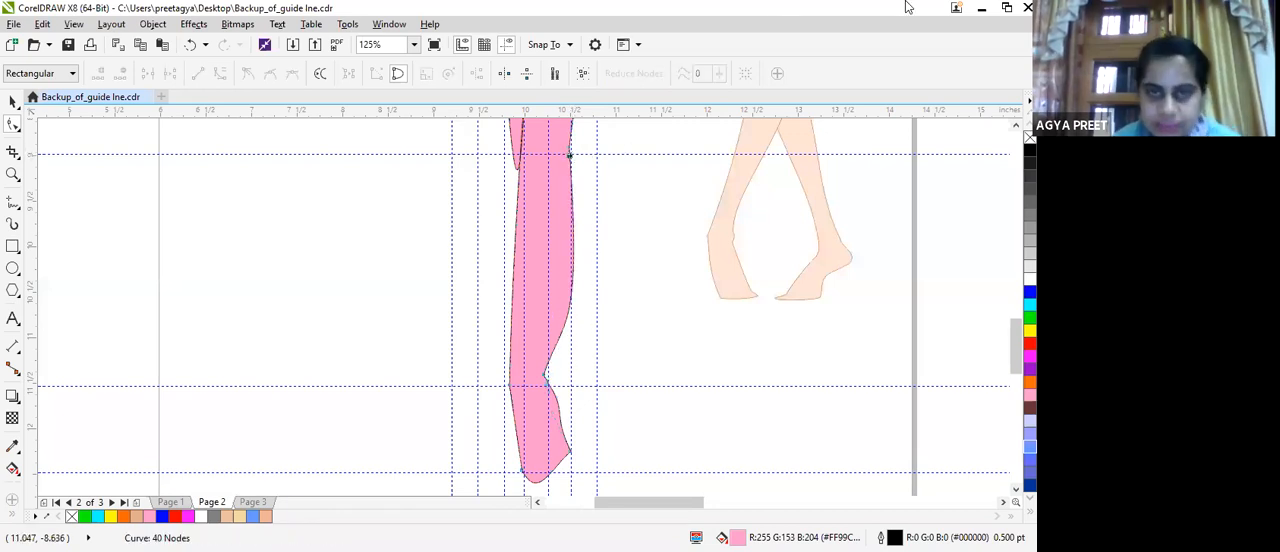
{"action": "left_click", "coordinate": [568, 155]}
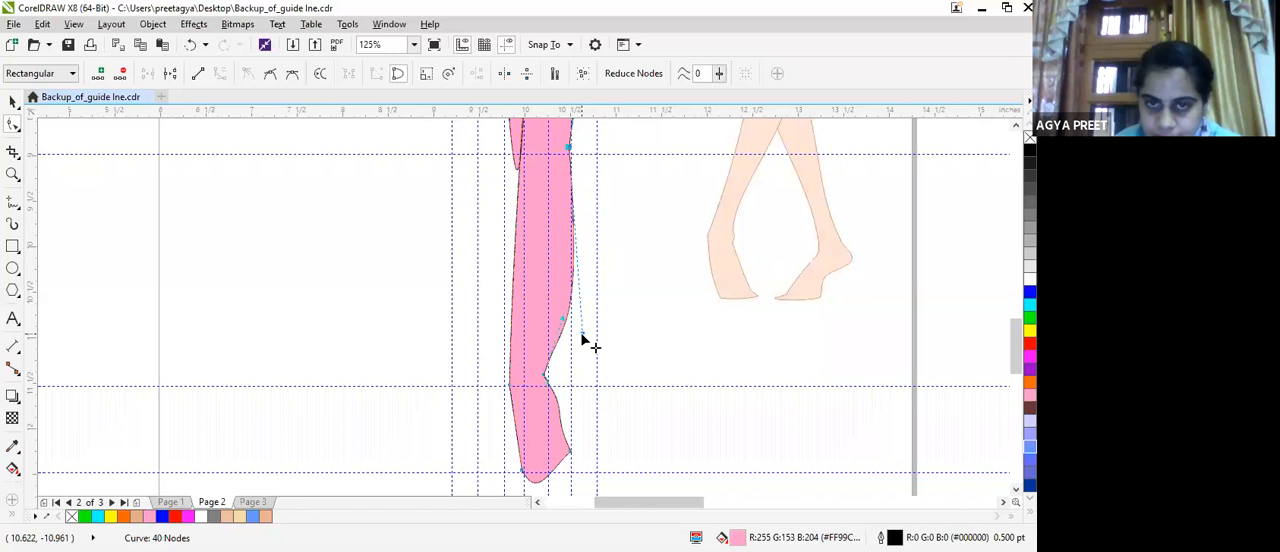
{"action": "left_click_drag", "start_coordinate": [558, 311], "coordinate": [551, 303]}
{"action": "left_click_drag", "start_coordinate": [589, 345], "coordinate": [552, 324]}
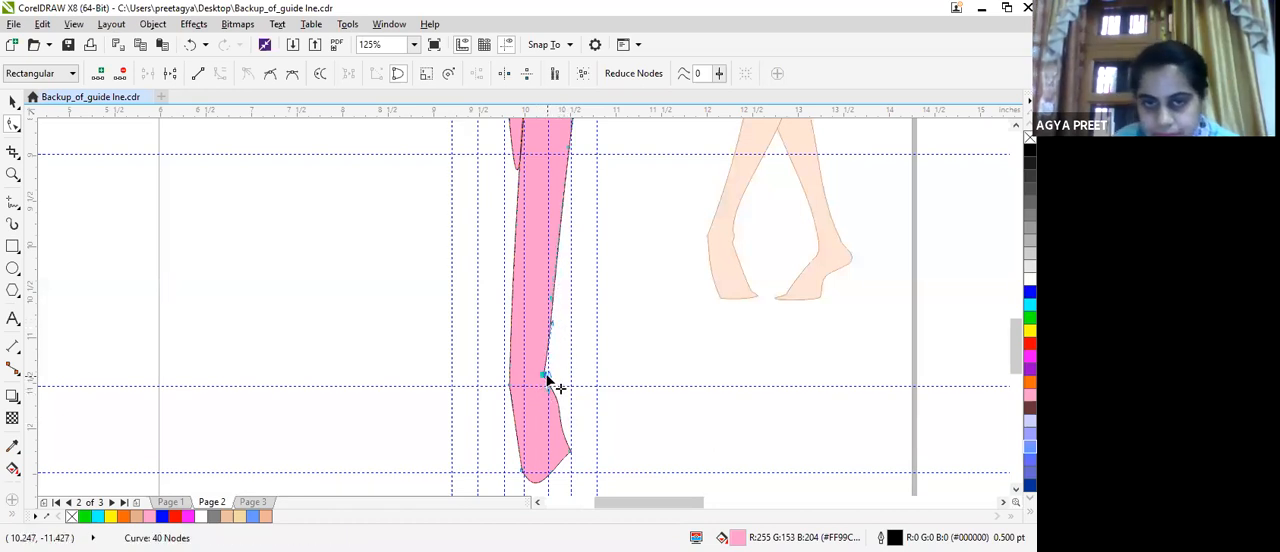
{"action": "left_click_drag", "start_coordinate": [544, 372], "coordinate": [542, 379]}
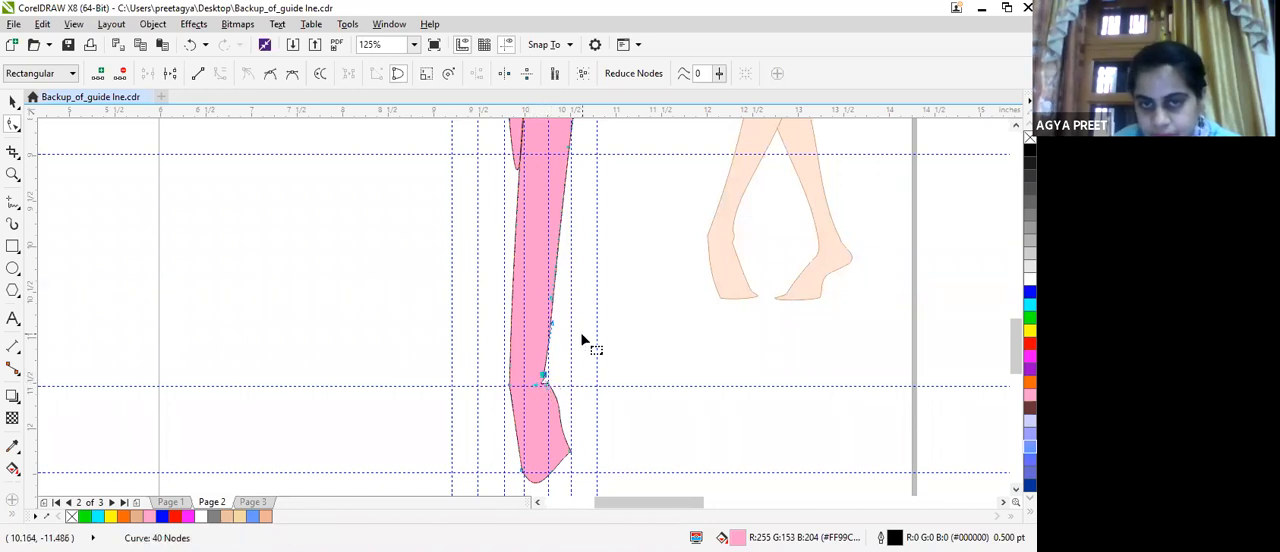
Undo the last outer ankle change and shift the node at the pink croquis's crotch slightly.
{"action": "key", "text": "ctrl+z"}
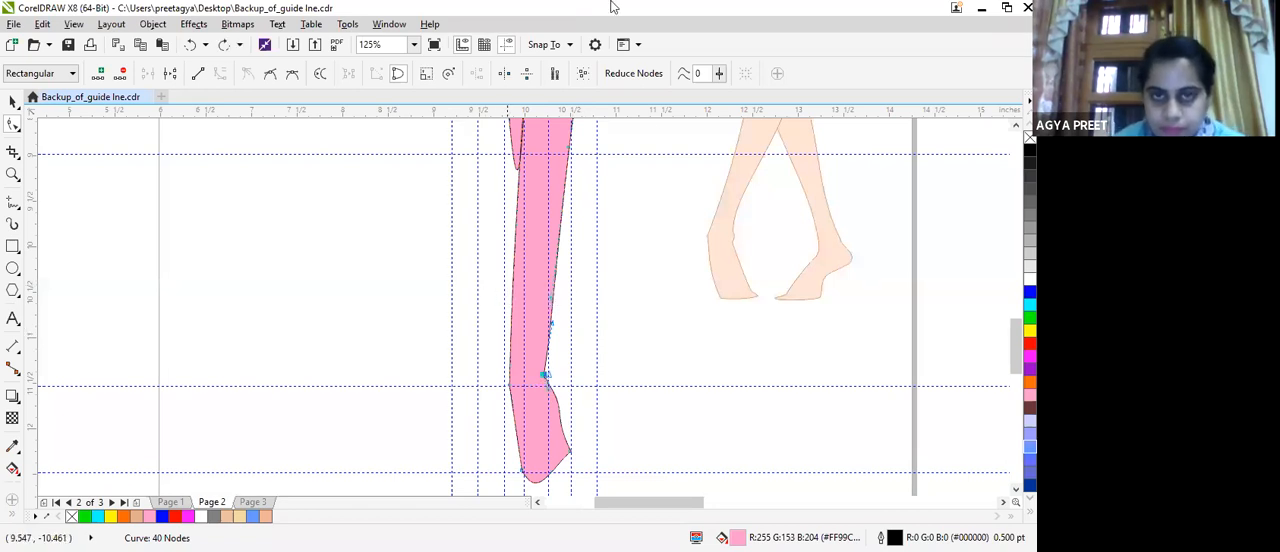
{"action": "scroll", "coordinate": [651, 128], "scroll_direction": "down", "scroll_amount": 2}
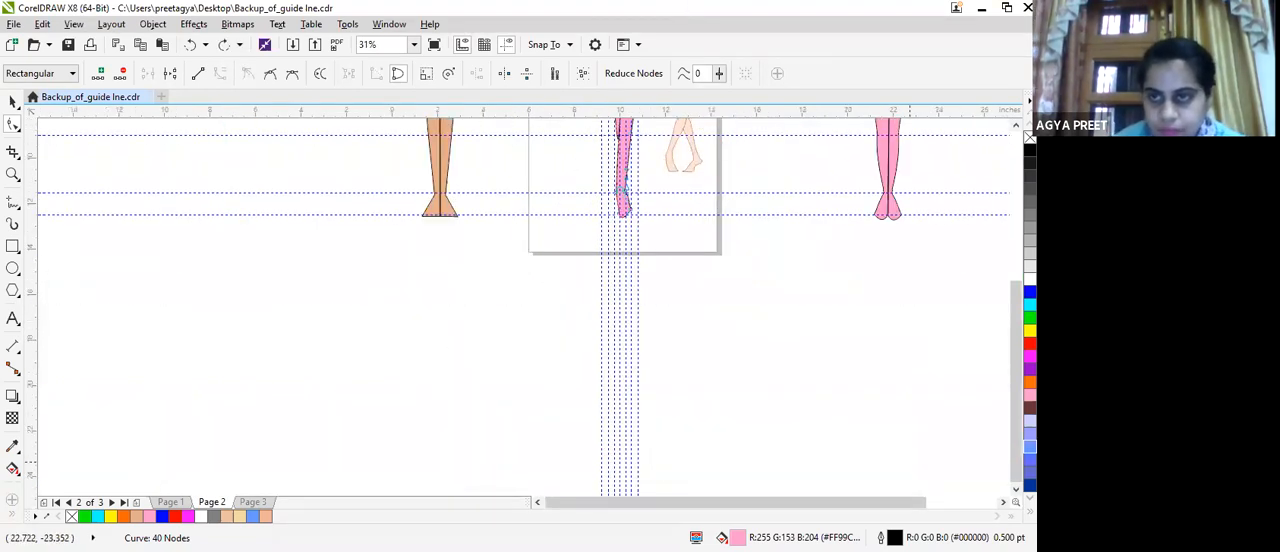
{"action": "left_click_drag", "start_coordinate": [1016, 358], "coordinate": [1016, 343]}
{"action": "left_click_drag", "start_coordinate": [1016, 268], "coordinate": [1016, 185]}
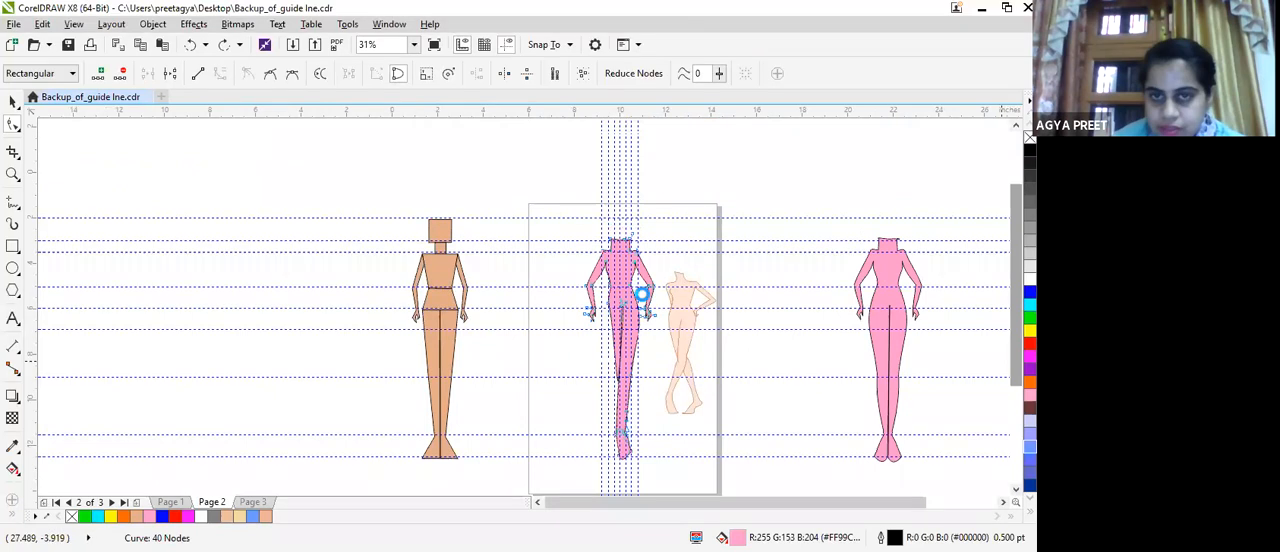
{"action": "scroll", "coordinate": [610, 308], "scroll_direction": "up", "scroll_amount": 2}
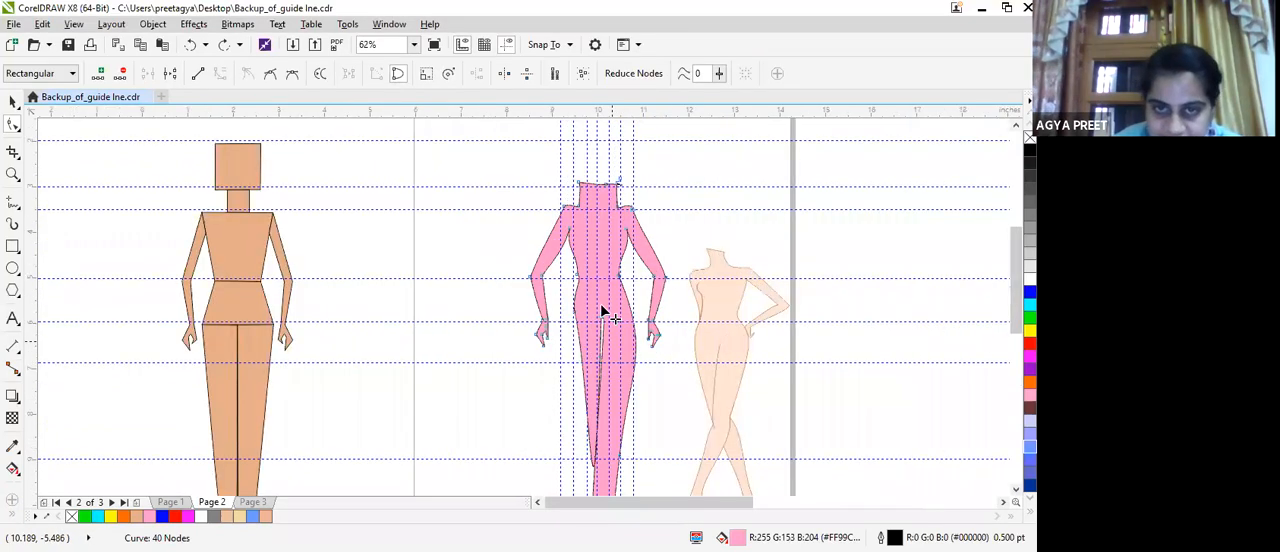
{"action": "scroll", "coordinate": [602, 309], "scroll_direction": "up", "scroll_amount": 3}
{"action": "mouse_move", "coordinate": [606, 307]}
{"action": "left_mouse_down"}
{"action": "mouse_move", "coordinate": [626, 332]}
{"action": "mouse_move", "coordinate": [609, 310]}
{"action": "left_mouse_up"}
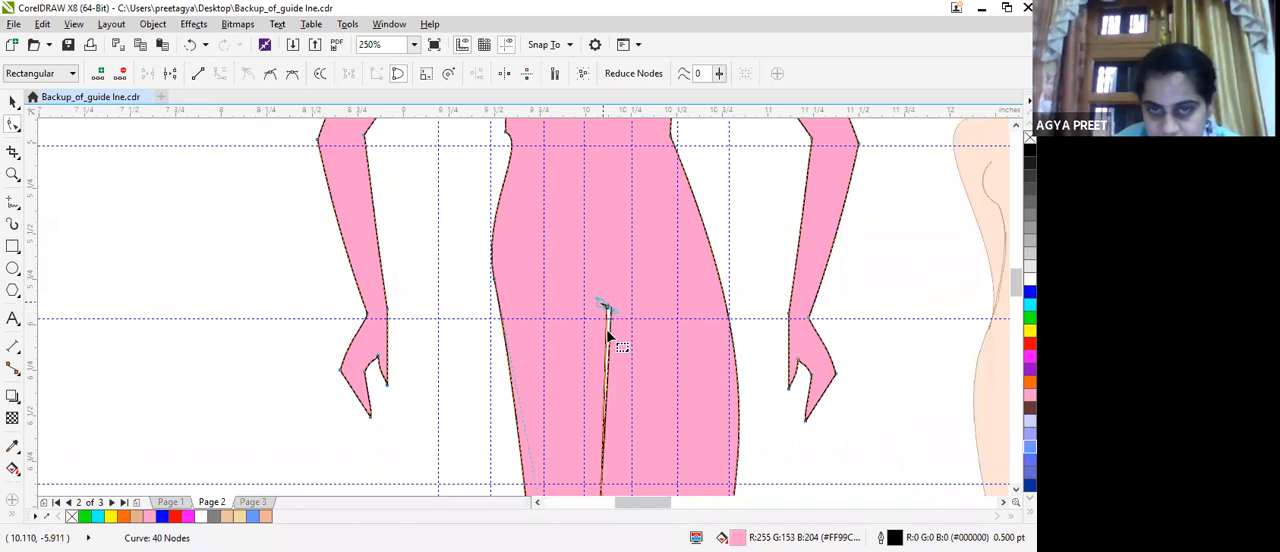
Try to close the gap between the inner leg lines just below the crotch by moving the node there.
{"action": "left_click", "coordinate": [606, 331]}
{"action": "left_click_drag", "start_coordinate": [607, 331], "coordinate": [608, 332]}
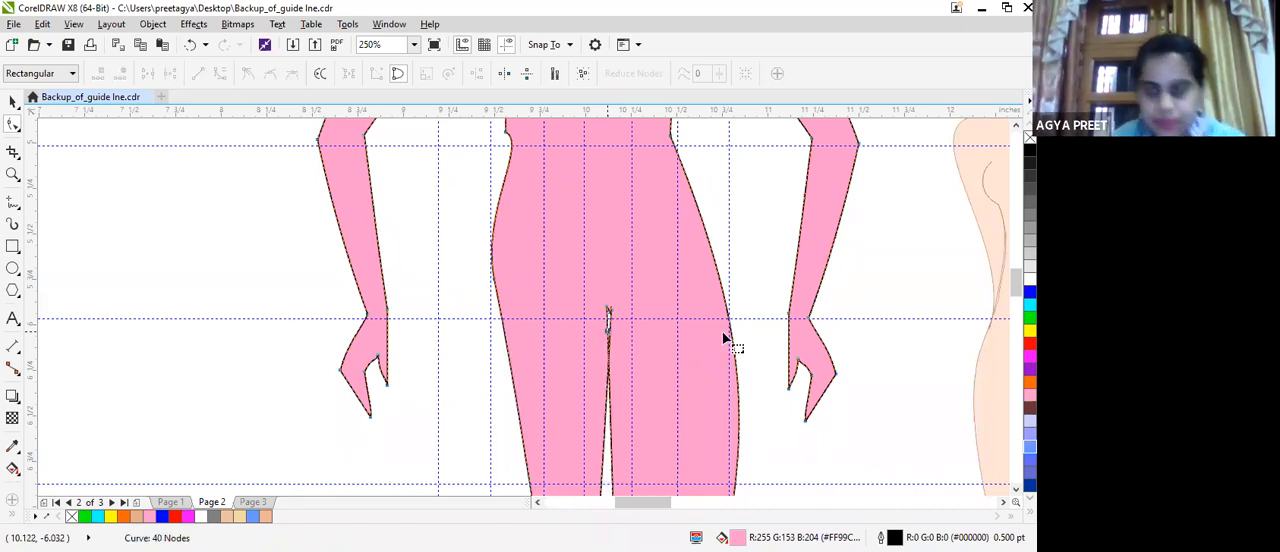
{"action": "key", "text": "ctrl+z"}
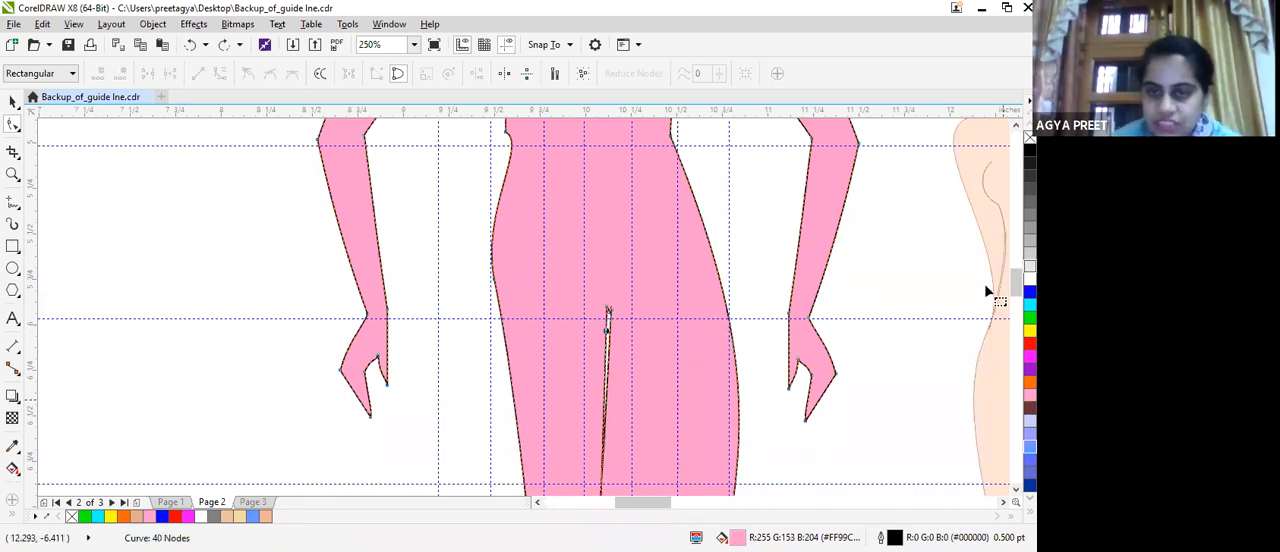
Start a straight-segment Freehand outline on the peach reference figure, from the point where the legs cross up to the rear leg's outer knee.
{"action": "left_click", "coordinate": [684, 504]}
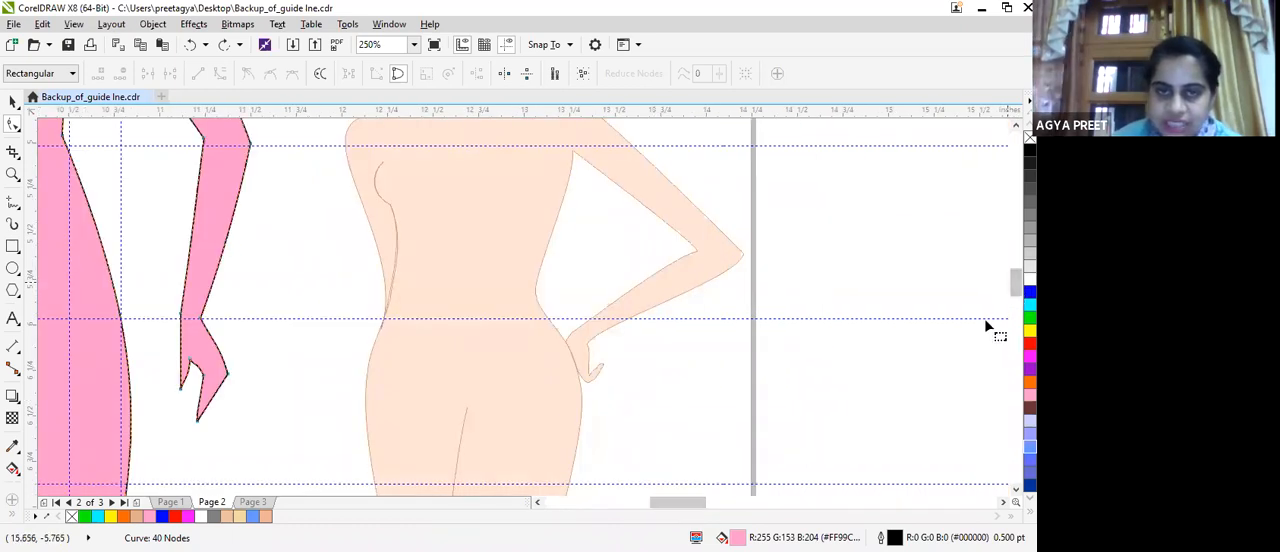
{"action": "scroll", "coordinate": [984, 318], "scroll_direction": "down", "scroll_amount": 3}
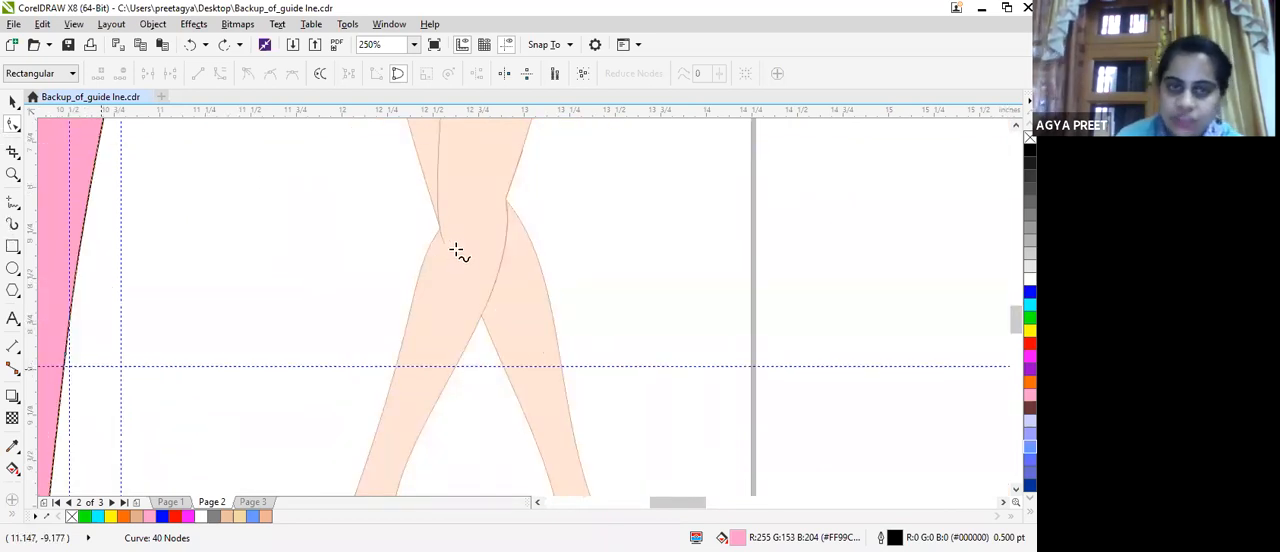
{"action": "key", "text": "F5"}
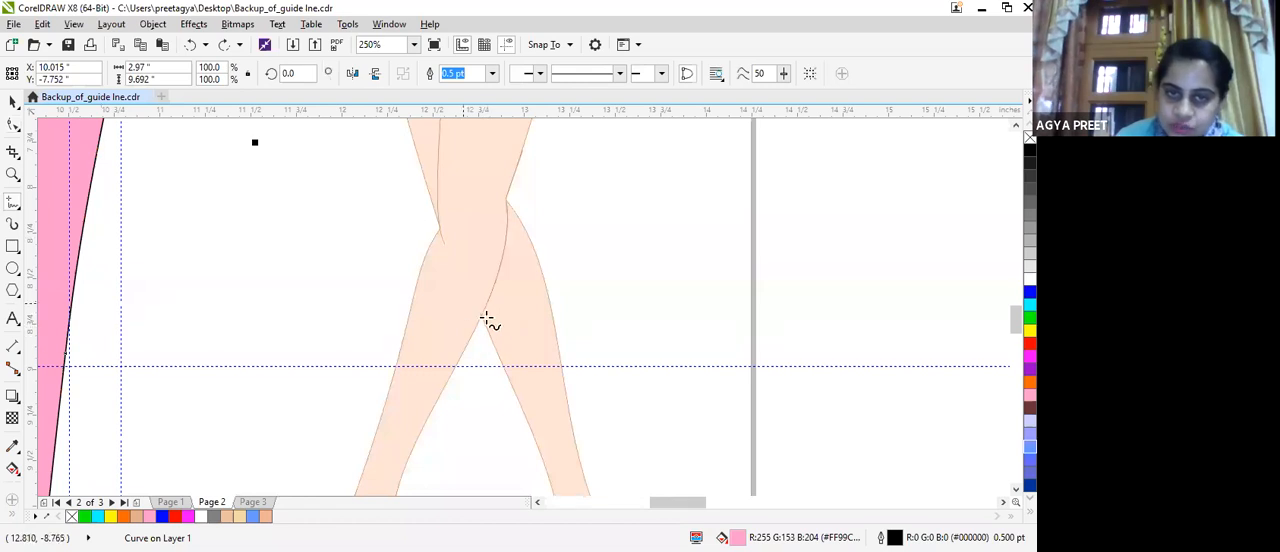
{"action": "left_click", "coordinate": [480, 321]}
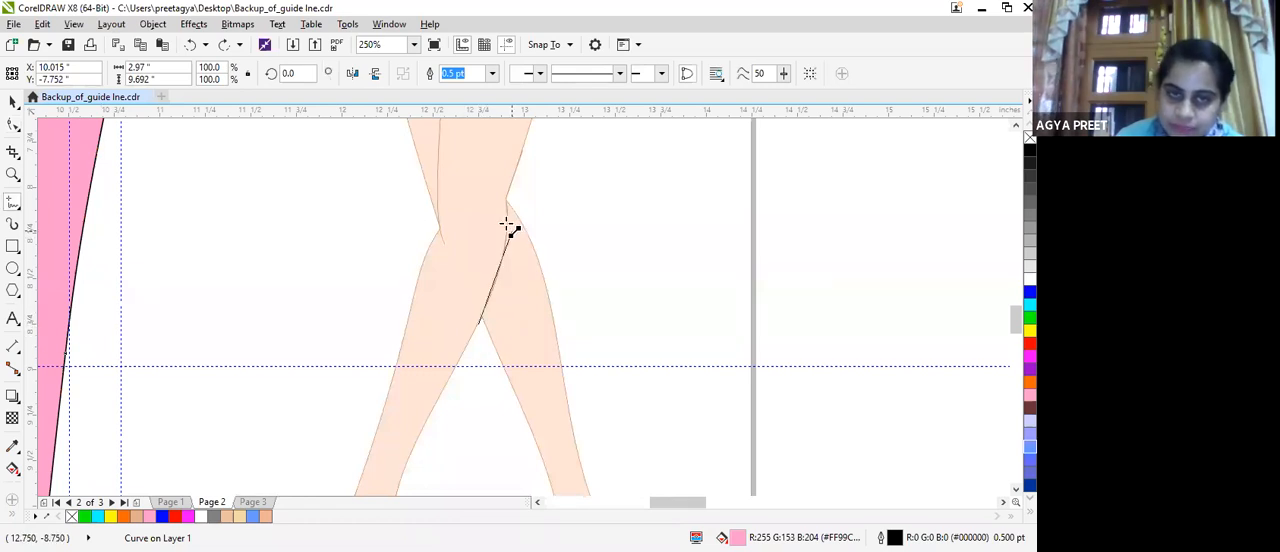
{"action": "left_click", "coordinate": [509, 230]}
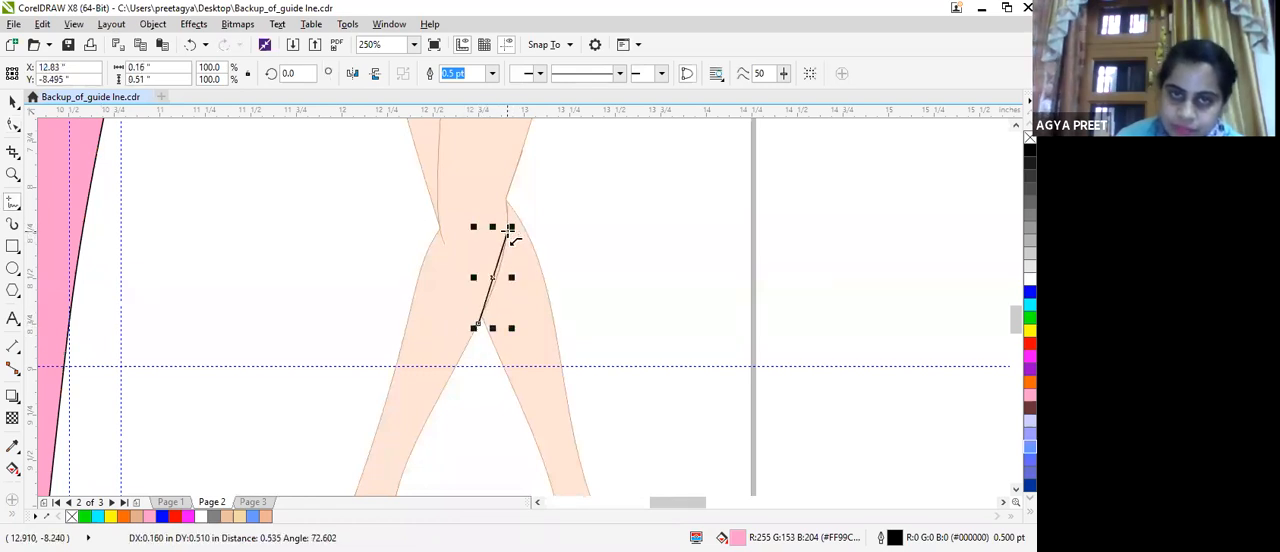
{"action": "left_click", "coordinate": [505, 197]}
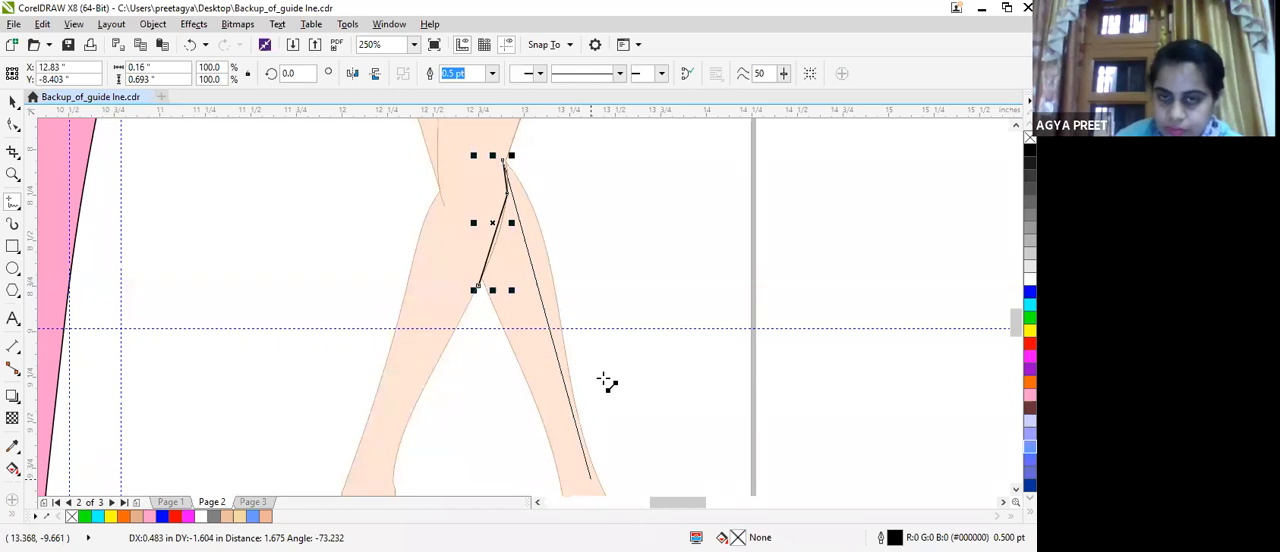
Continue the outline down the rear leg's outer calf, around the raised heel and along its underside to the arch.
{"action": "scroll", "coordinate": [590, 478], "scroll_direction": "down", "scroll_amount": 3}
{"action": "double_click", "coordinate": [593, 342]}
{"action": "double_click", "coordinate": [619, 391]}
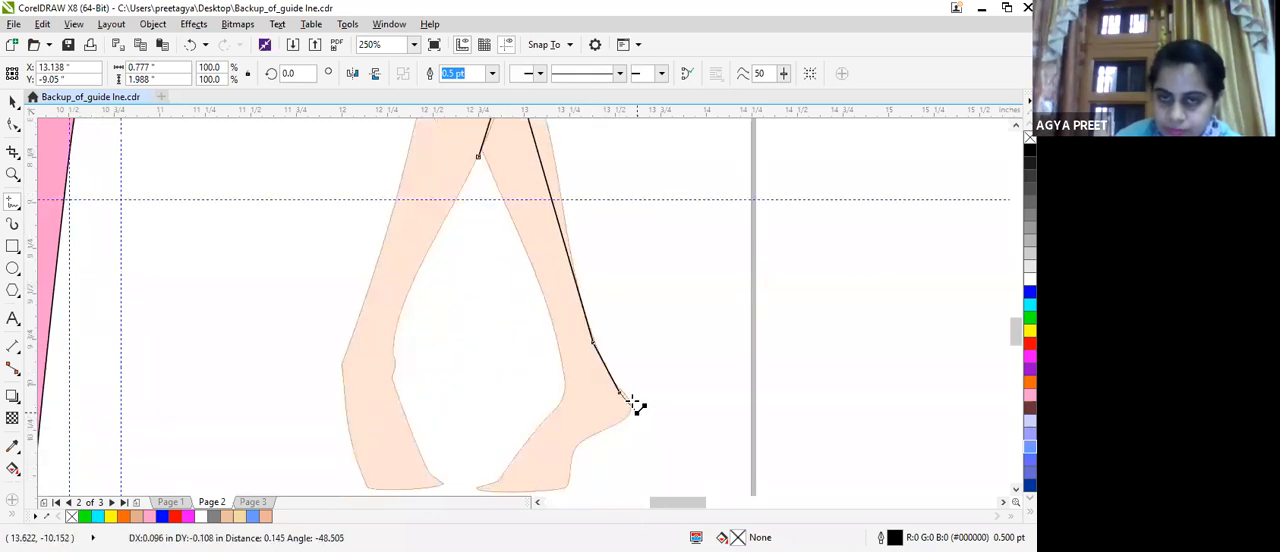
{"action": "double_click", "coordinate": [632, 402]}
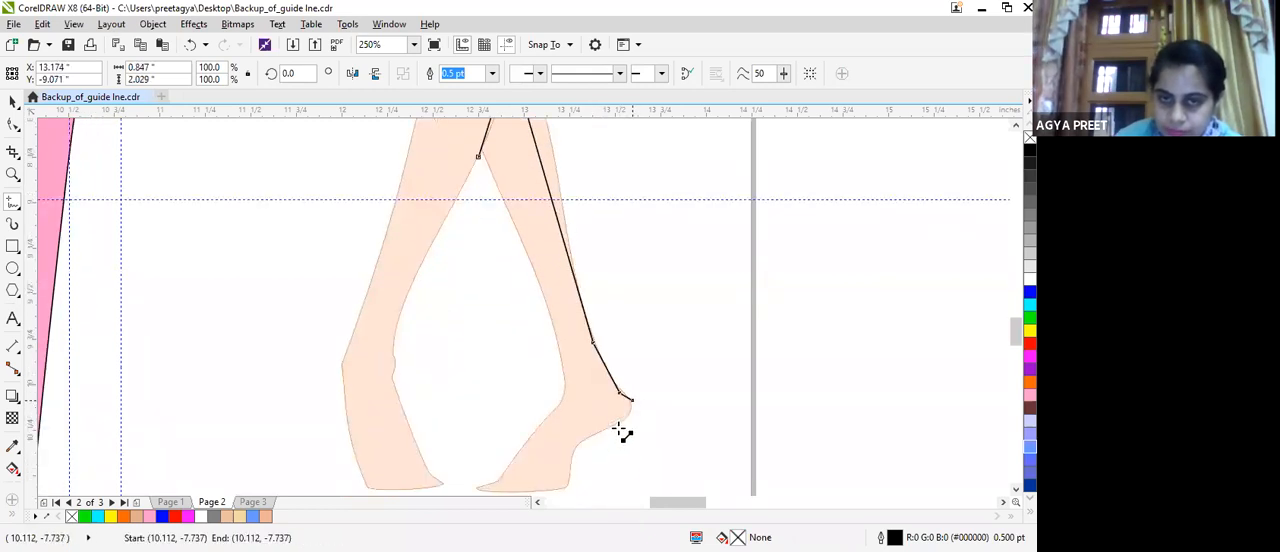
{"action": "double_click", "coordinate": [620, 420]}
{"action": "double_click", "coordinate": [574, 446]}
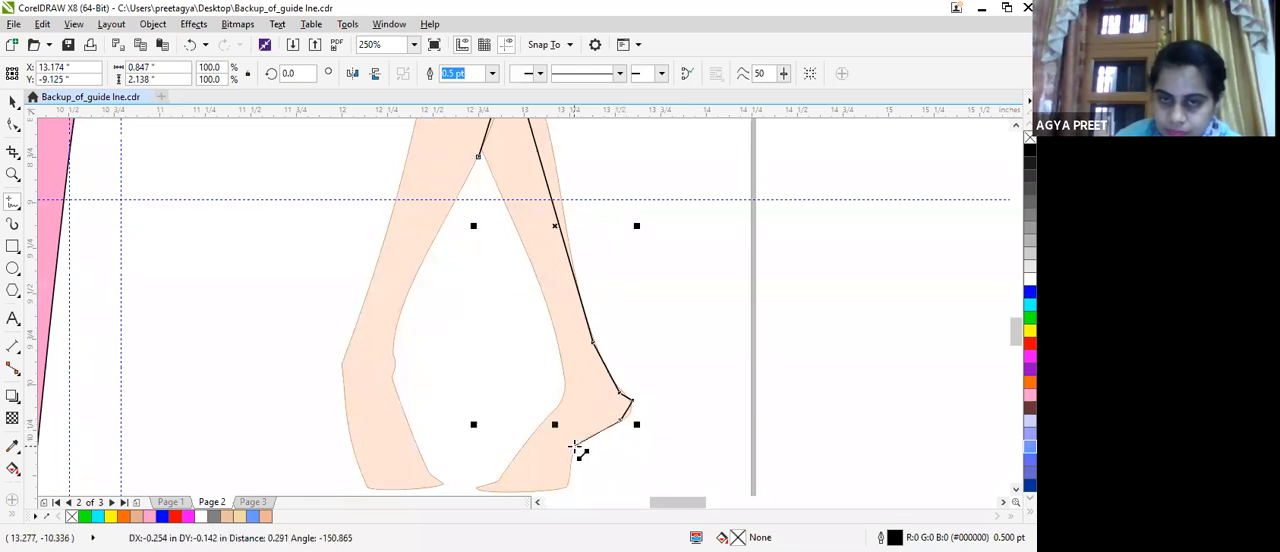
Trace the rear foot's sole, toe and instep, and close the outline up the inner calf at its starting point.
{"action": "scroll", "coordinate": [568, 466], "scroll_direction": "down", "scroll_amount": 1}
{"action": "double_click", "coordinate": [571, 451]}
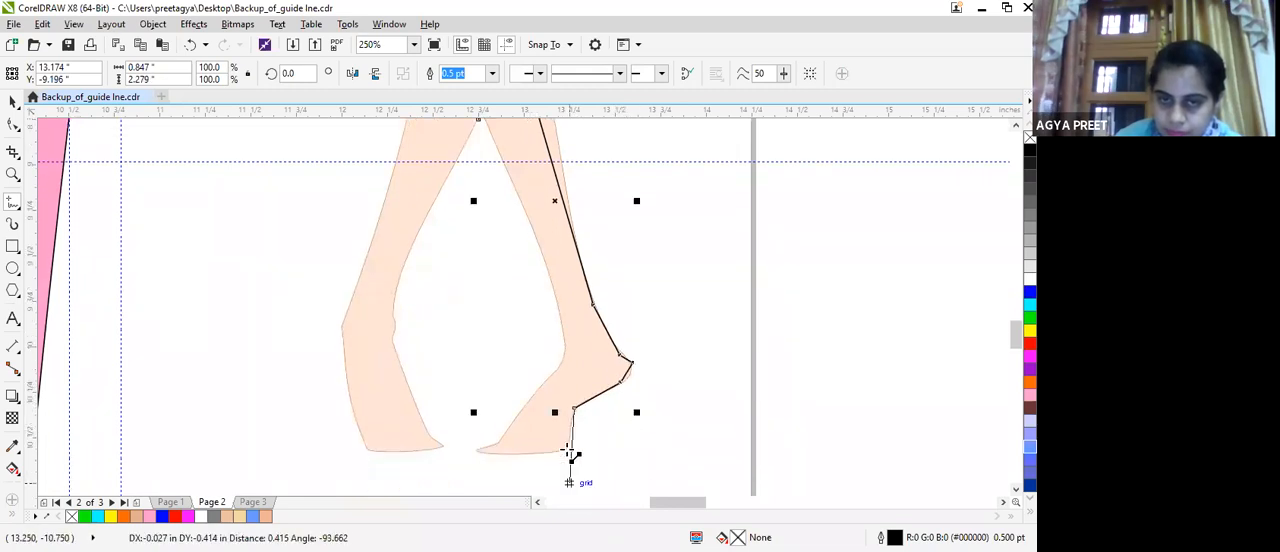
{"action": "double_click", "coordinate": [477, 452]}
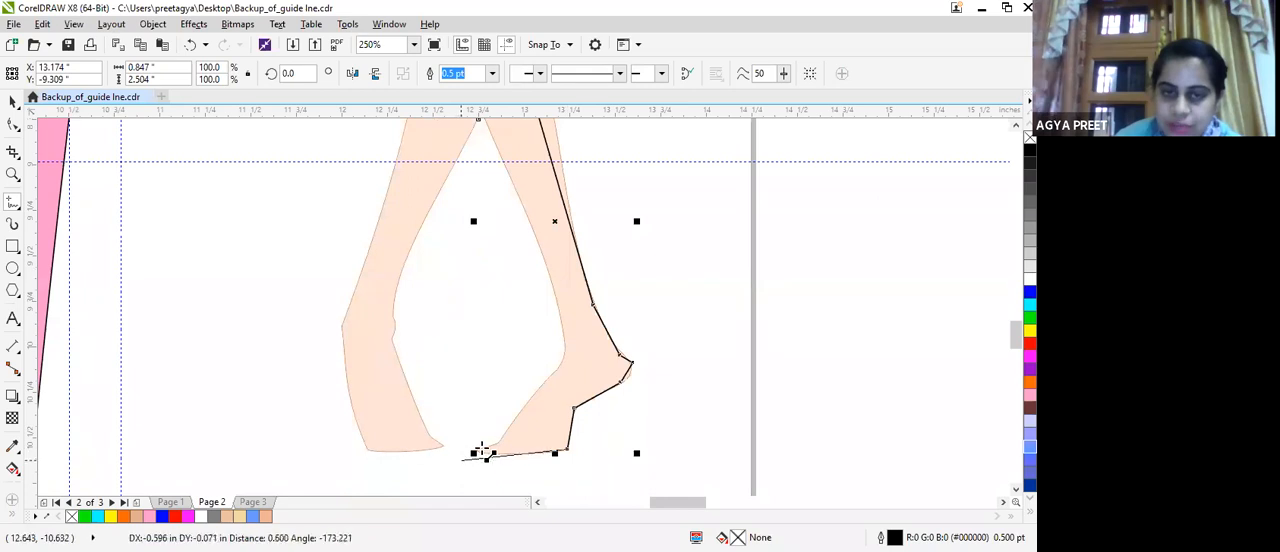
{"action": "double_click", "coordinate": [475, 454]}
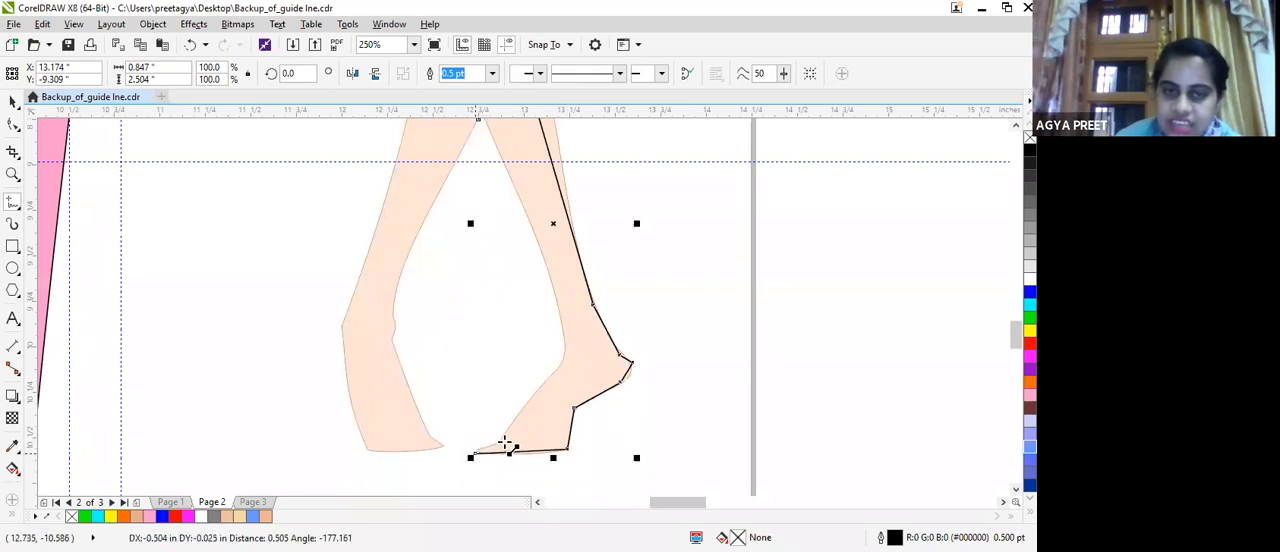
{"action": "double_click", "coordinate": [503, 443]}
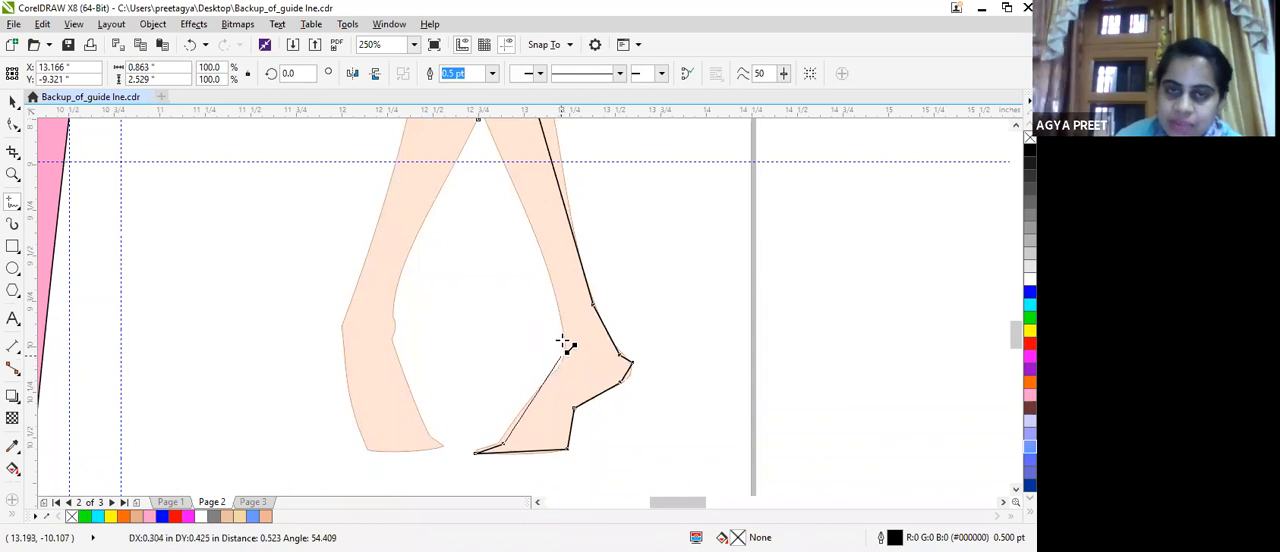
{"action": "double_click", "coordinate": [566, 345]}
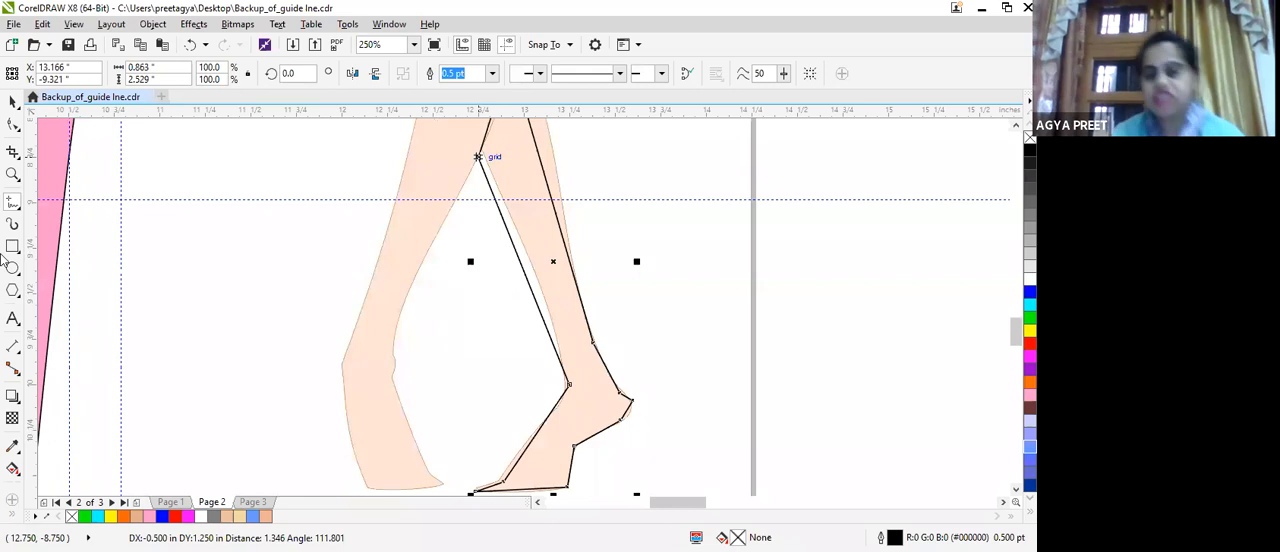
{"action": "double_click", "coordinate": [478, 157]}
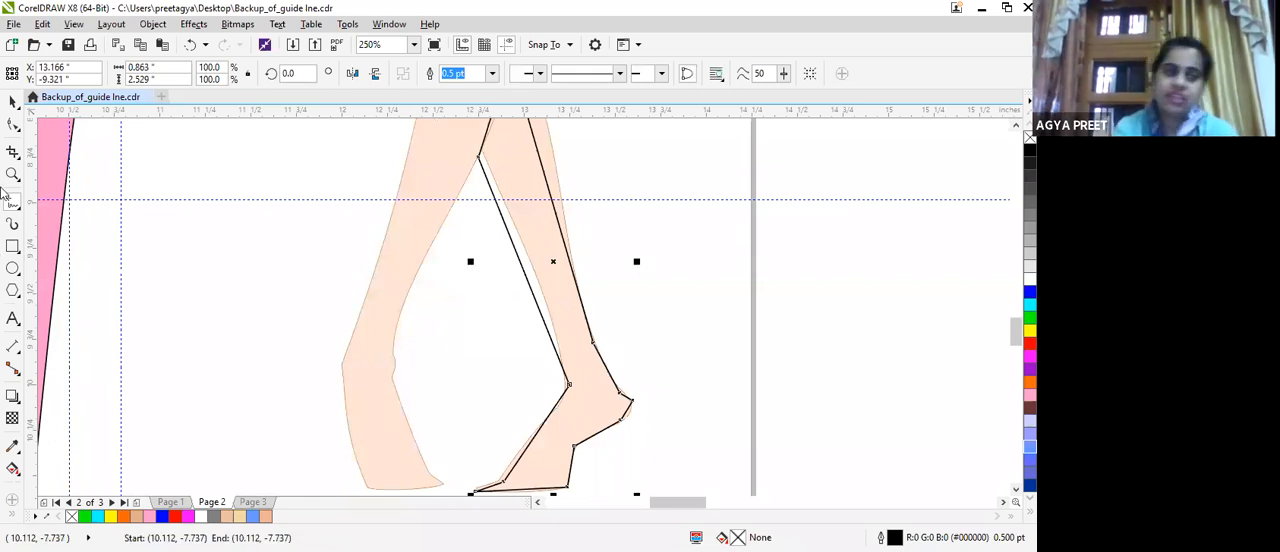
Add a node midway on the traced line above the leg crossing and bend that line along the front leg's edge.
{"action": "left_click", "coordinate": [10, 122]}
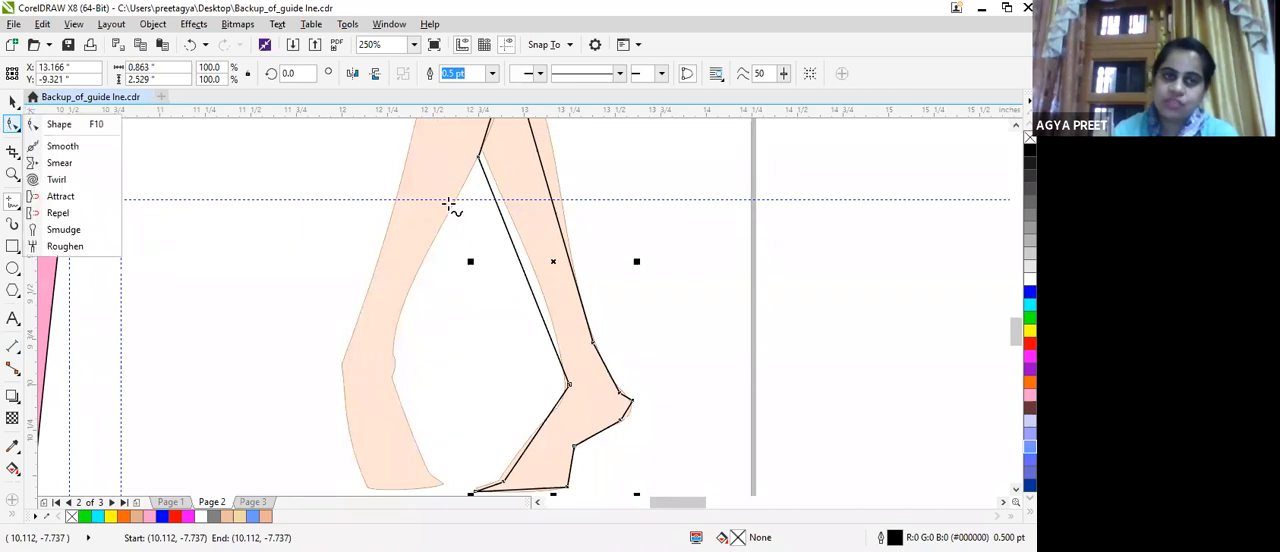
{"action": "left_click", "coordinate": [685, 154]}
{"action": "left_click", "coordinate": [12, 123]}
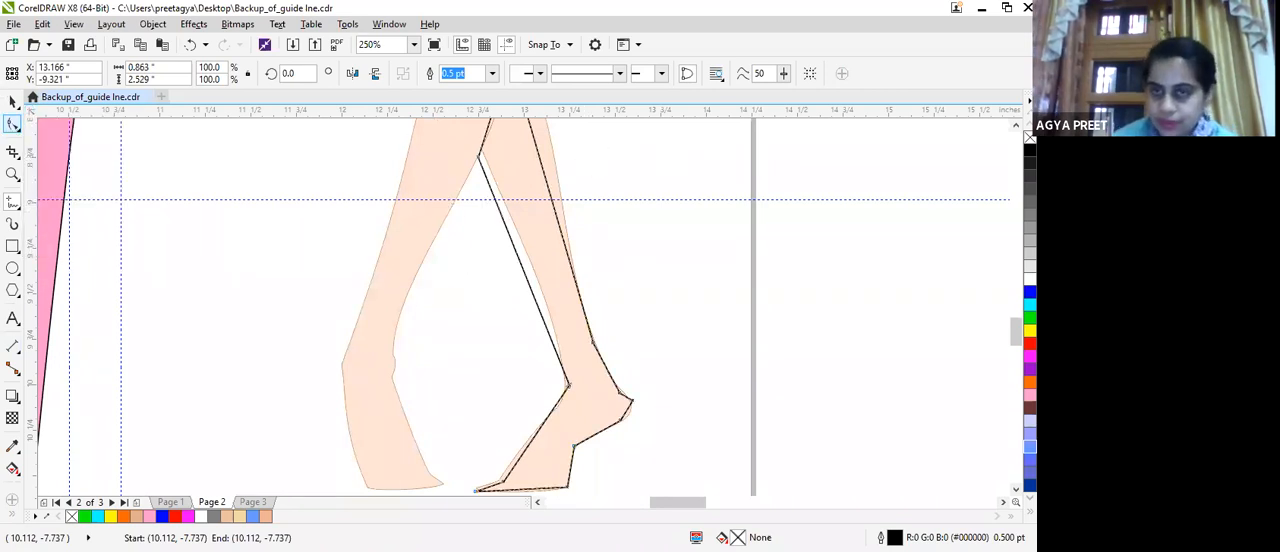
{"action": "scroll", "coordinate": [500, 280], "scroll_direction": "up", "scroll_amount": 3}
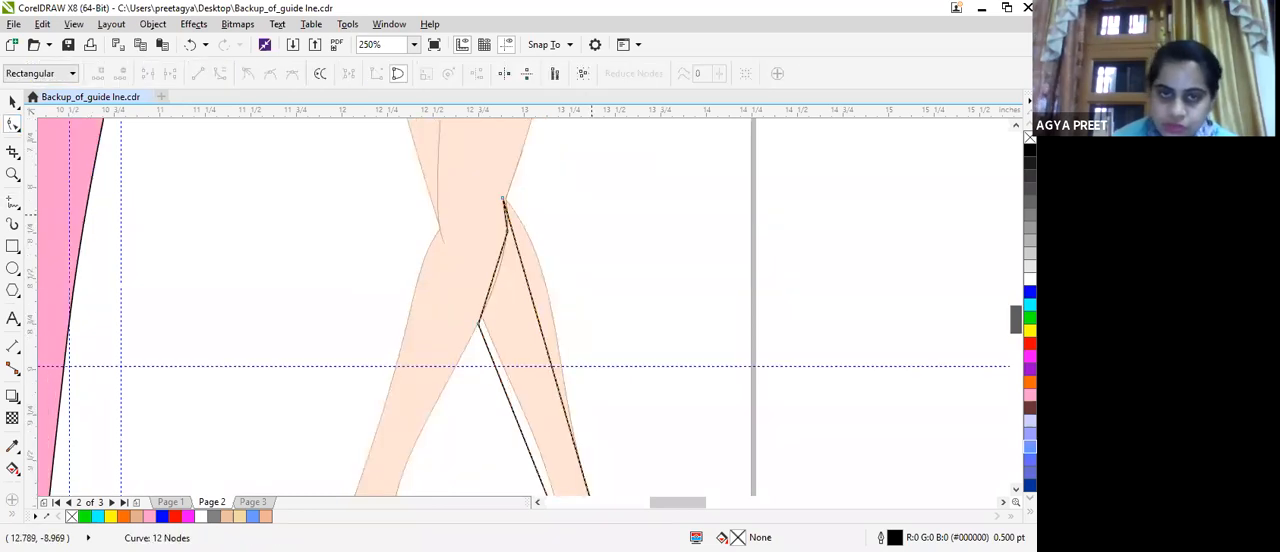
{"action": "double_click", "coordinate": [492, 283]}
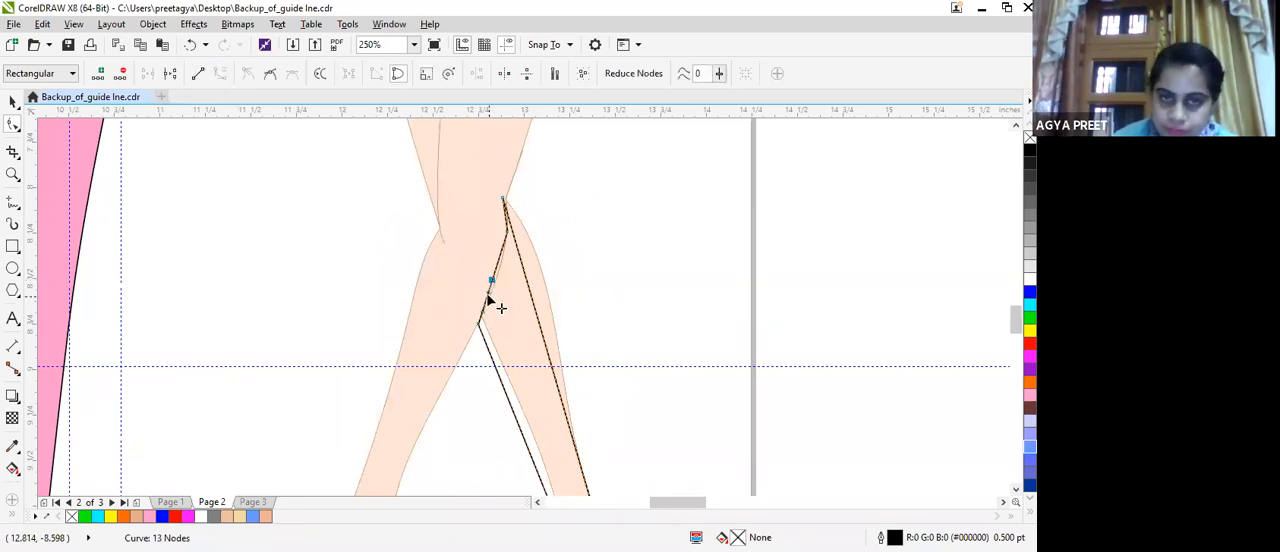
{"action": "left_click_drag", "start_coordinate": [489, 291], "coordinate": [494, 293]}
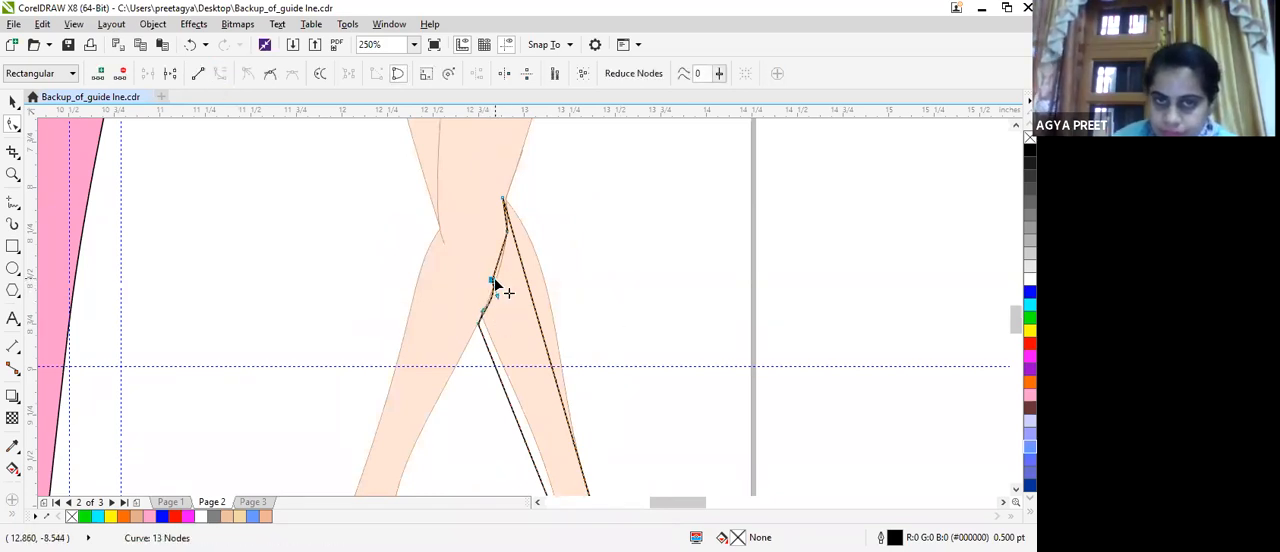
{"action": "left_click_drag", "start_coordinate": [496, 280], "coordinate": [504, 260]}
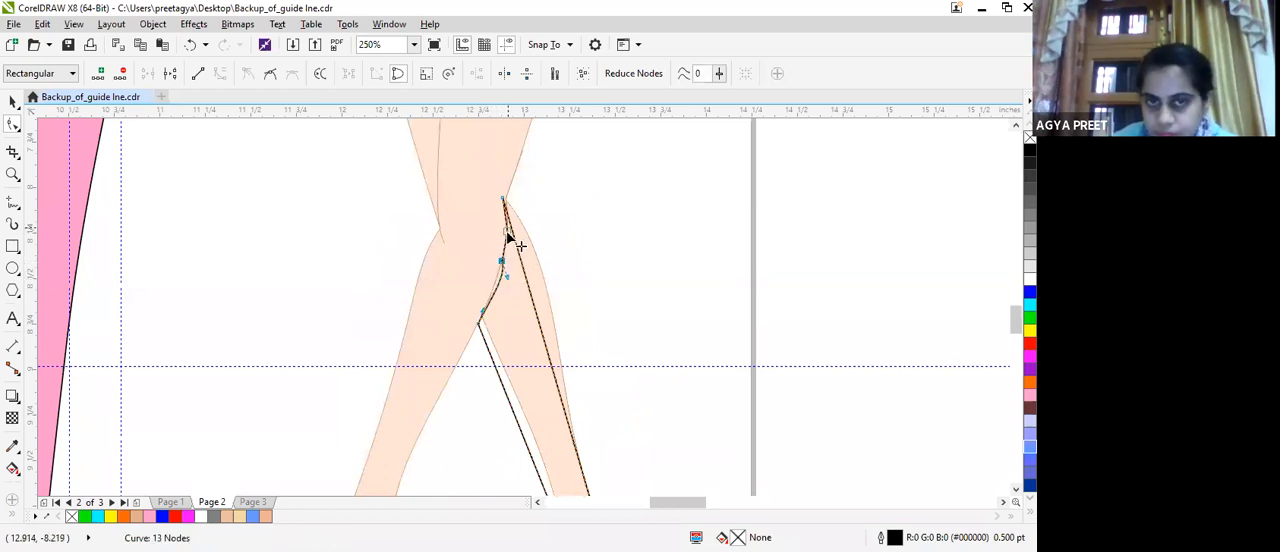
Delete the extra node from the traced line between the leg crossing and the knee.
{"action": "scroll", "coordinate": [493, 187], "scroll_direction": "up", "scroll_amount": 1}
{"action": "scroll", "coordinate": [510, 402], "scroll_direction": "up", "scroll_amount": 1}
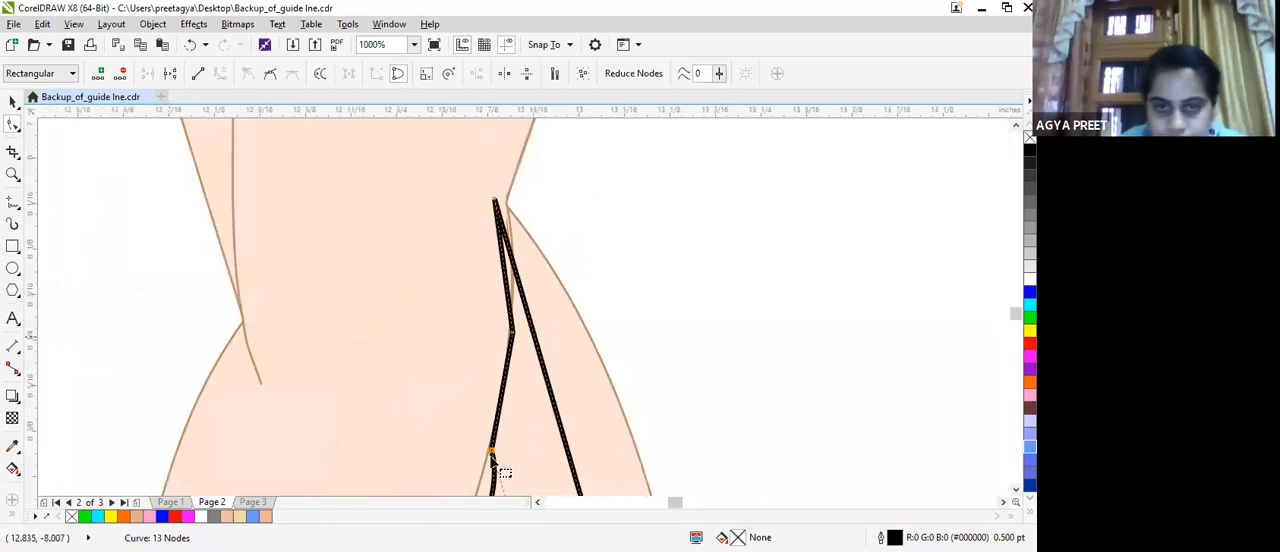
{"action": "left_click_drag", "start_coordinate": [488, 451], "coordinate": [485, 450]}
{"action": "key", "text": "Delete"}
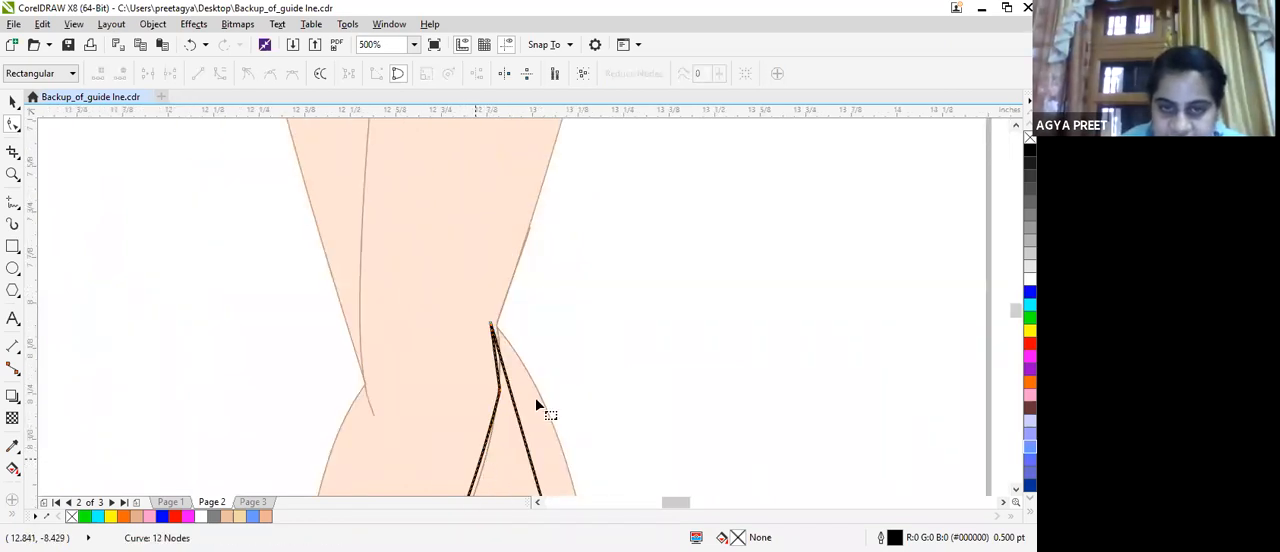
Convert the outline's short top segment to a curve and fit it and the top node to the reference knee.
{"action": "left_click_drag", "start_coordinate": [503, 329], "coordinate": [522, 341]}
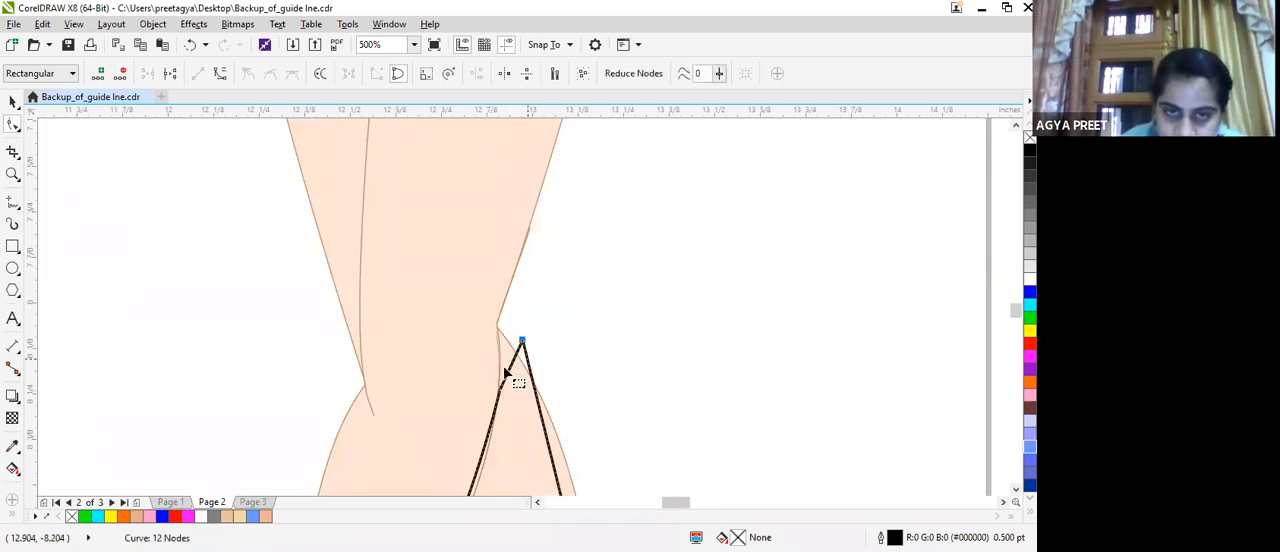
{"action": "left_click", "coordinate": [517, 371]}
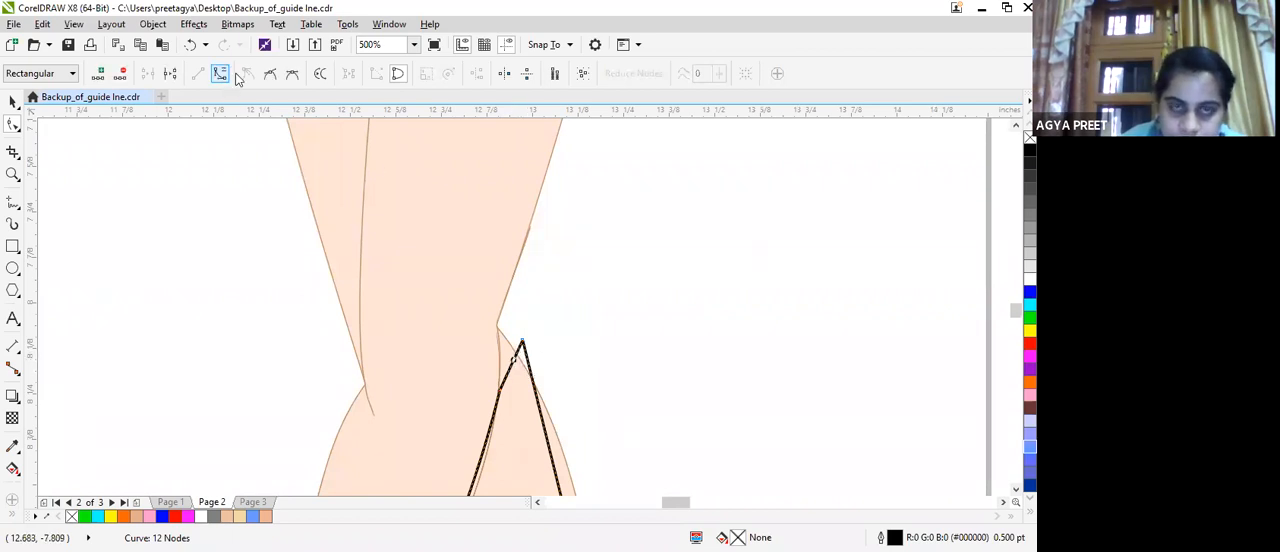
{"action": "left_click_drag", "start_coordinate": [522, 342], "coordinate": [502, 328]}
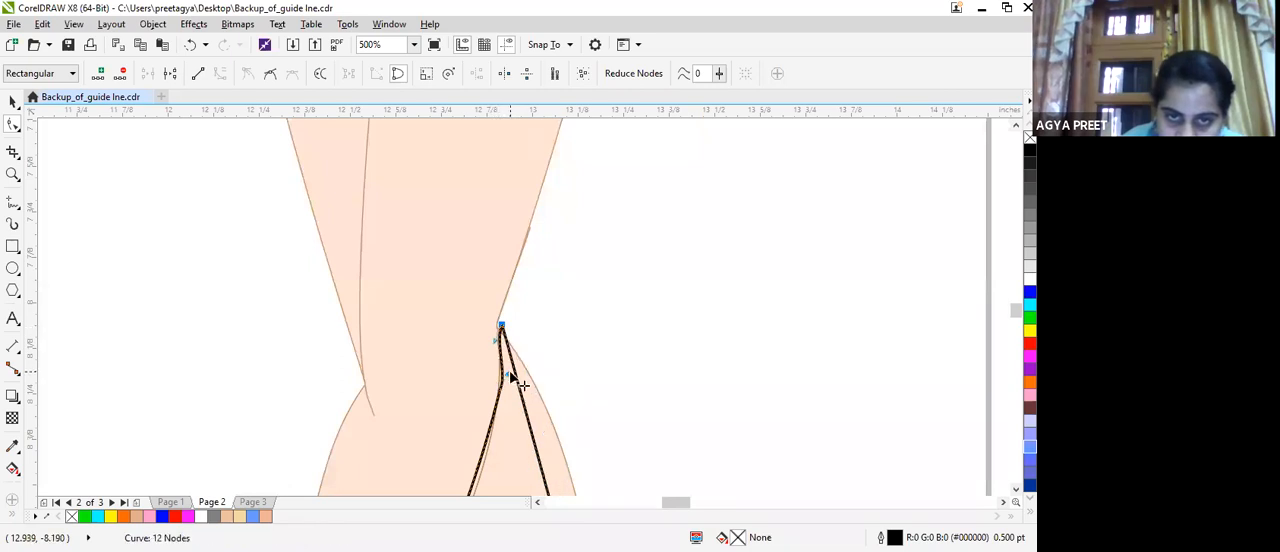
{"action": "mouse_move", "coordinate": [509, 374]}
{"action": "left_mouse_down"}
{"action": "mouse_move", "coordinate": [501, 329]}
{"action": "mouse_move", "coordinate": [497, 343]}
{"action": "mouse_move", "coordinate": [525, 366]}
{"action": "left_mouse_up"}
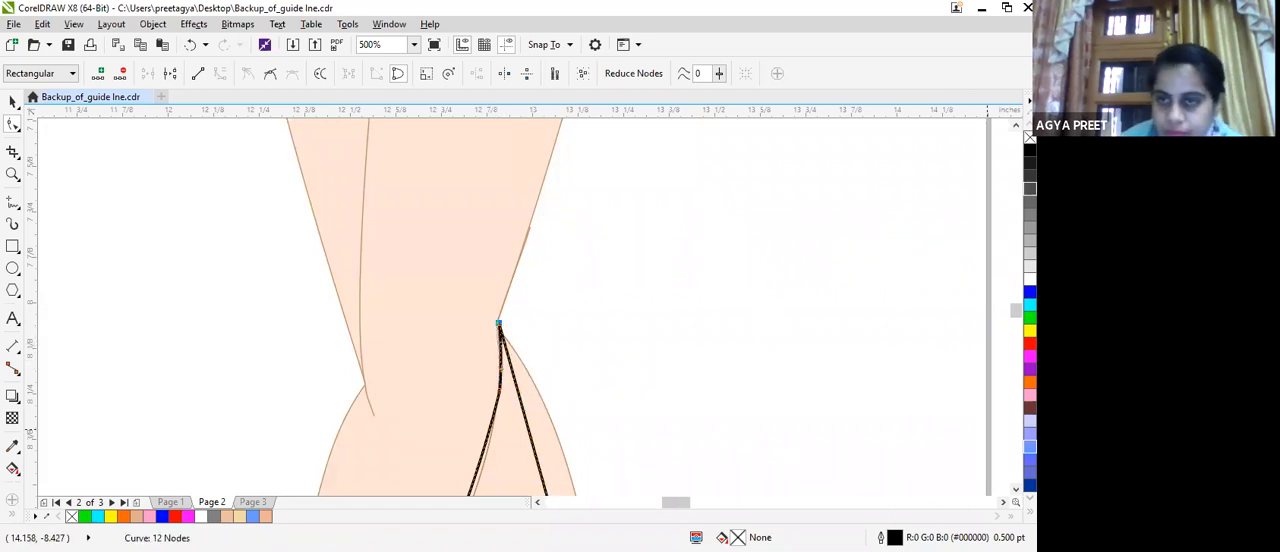
{"action": "left_click_drag", "start_coordinate": [1016, 310], "coordinate": [1016, 316]}
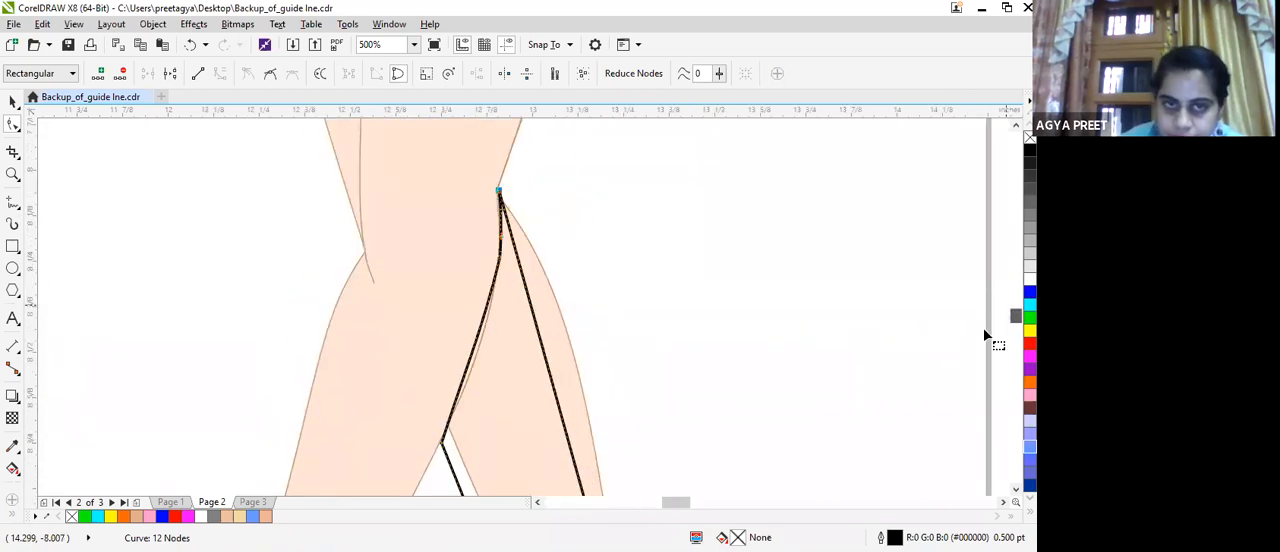
Bend the traced line between the knee and the leg crossing to follow the front leg's edge.
{"action": "left_click", "coordinate": [473, 358]}
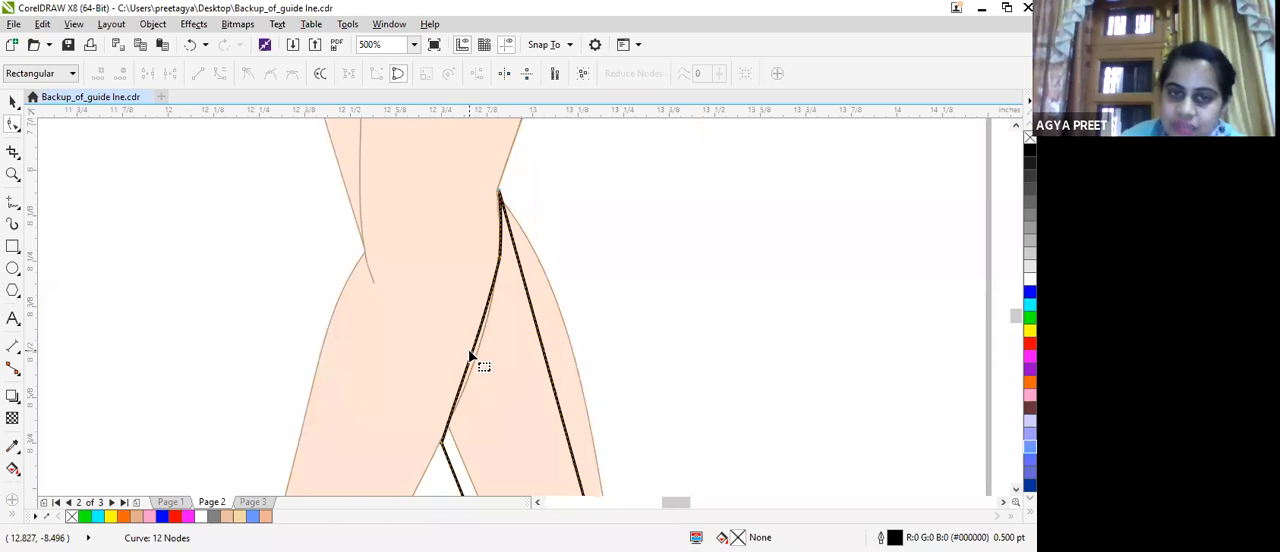
{"action": "left_click_drag", "start_coordinate": [476, 354], "coordinate": [480, 345]}
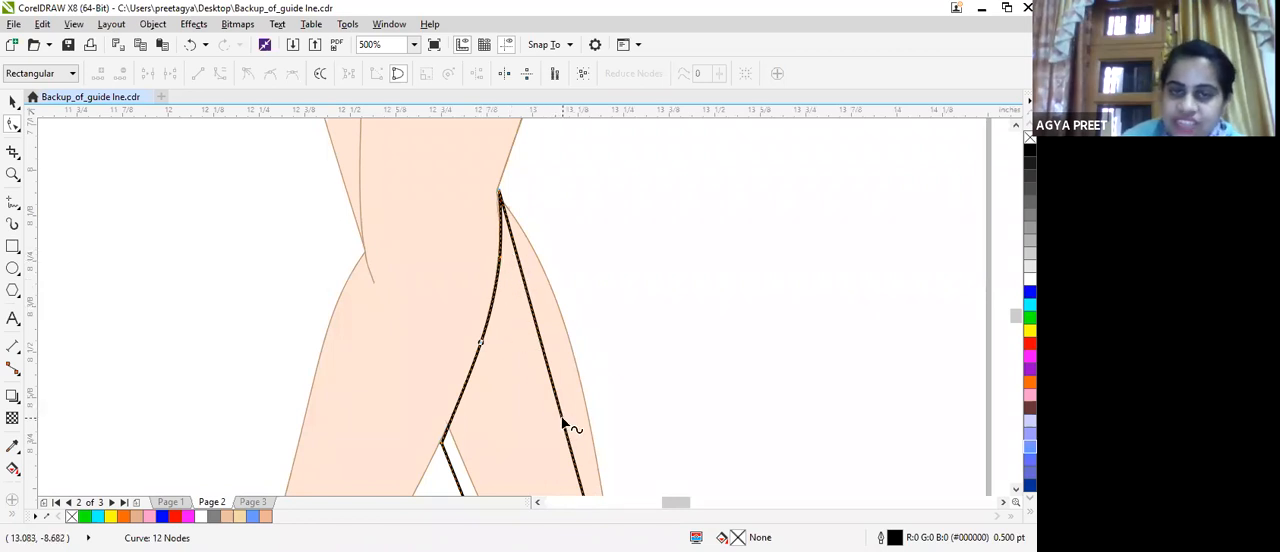
Convert the long straight outer line to a curve and fit it and its lower node to the reference leg's outer calf.
{"action": "mouse_move", "coordinate": [571, 428]}
{"action": "left_mouse_down"}
{"action": "mouse_move", "coordinate": [568, 382]}
{"action": "mouse_move", "coordinate": [566, 420]}
{"action": "left_mouse_up"}
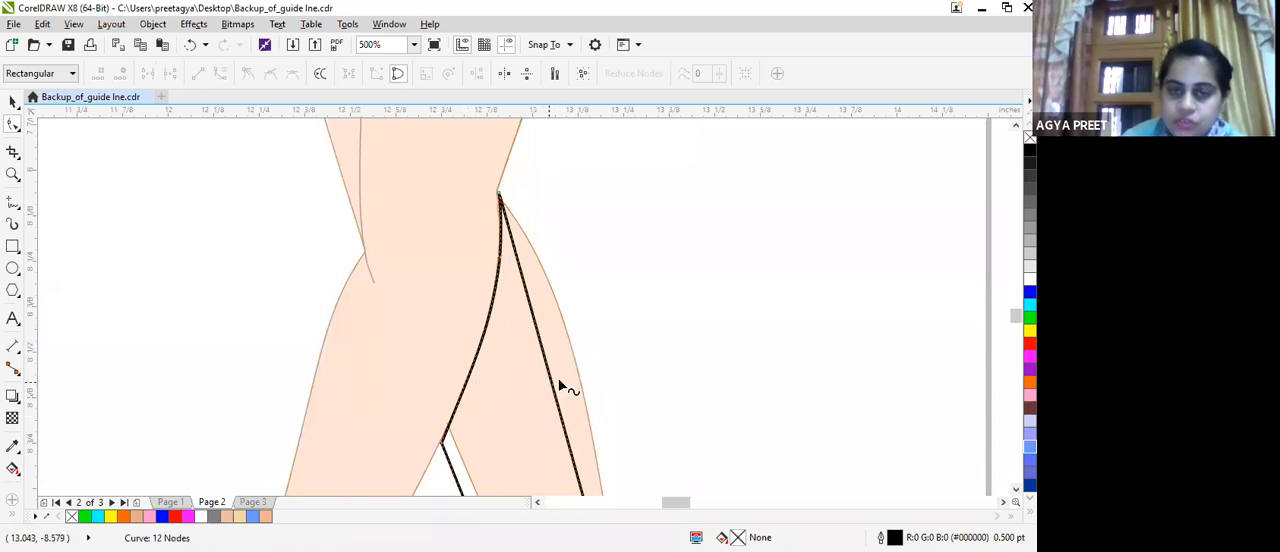
{"action": "left_click", "coordinate": [221, 79]}
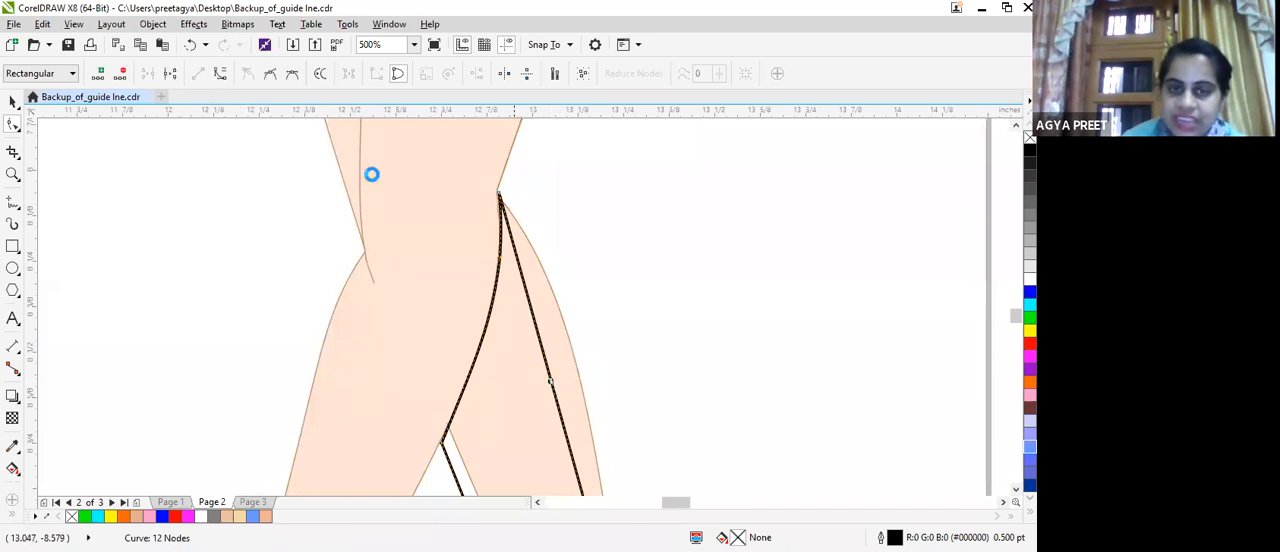
{"action": "left_click_drag", "start_coordinate": [556, 399], "coordinate": [595, 319]}
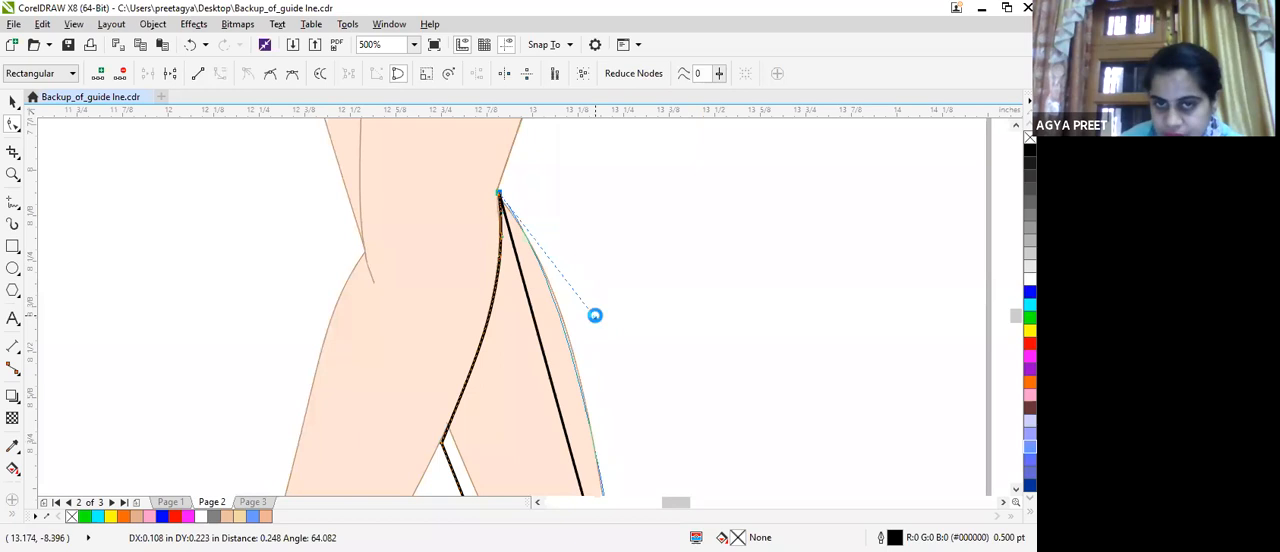
{"action": "left_click_drag", "start_coordinate": [595, 315], "coordinate": [594, 314]}
{"action": "scroll", "coordinate": [614, 273], "scroll_direction": "down", "scroll_amount": 5}
{"action": "scroll", "coordinate": [614, 273], "scroll_direction": "up", "scroll_amount": 5}
{"action": "left_click_drag", "start_coordinate": [612, 267], "coordinate": [702, 207]}
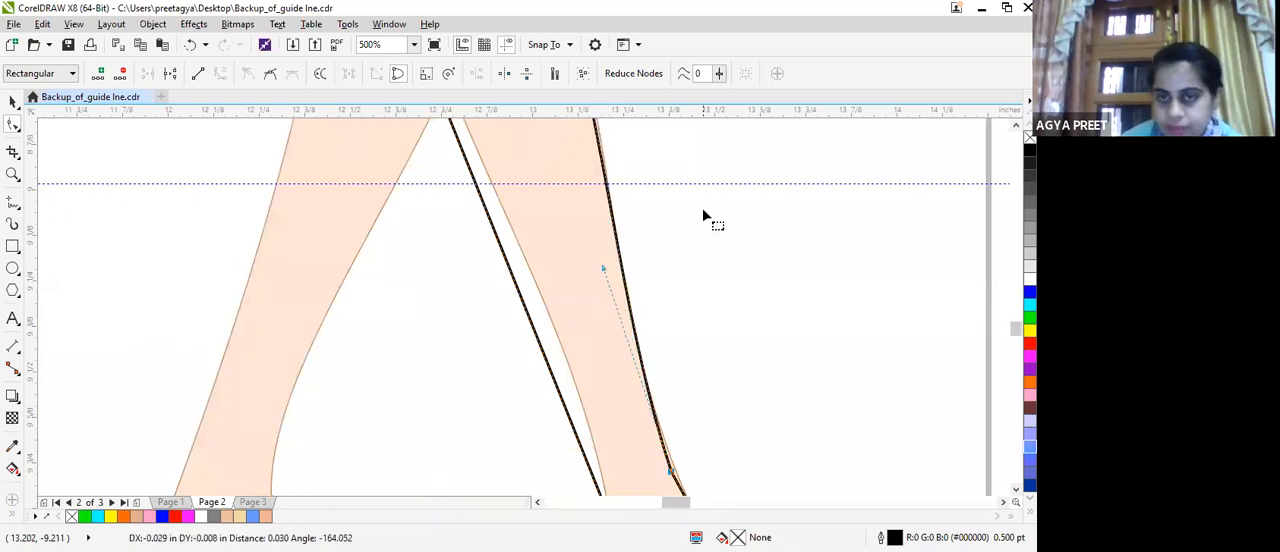
{"action": "scroll", "coordinate": [702, 207], "scroll_direction": "down", "scroll_amount": 5}
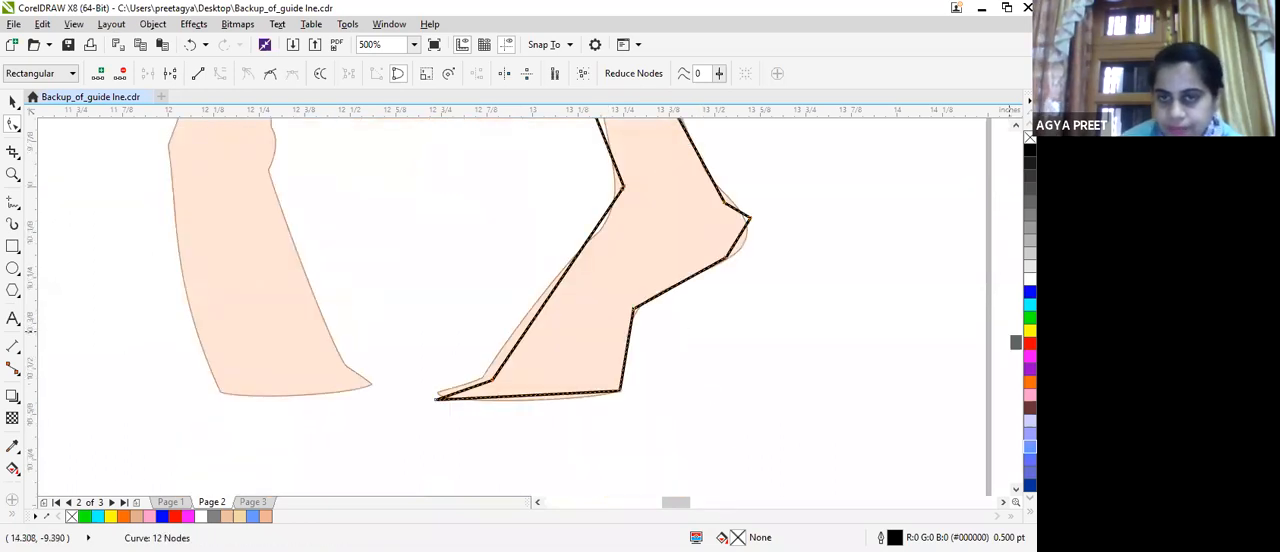
{"action": "scroll", "coordinate": [670, 287], "scroll_direction": "up", "scroll_amount": 3}
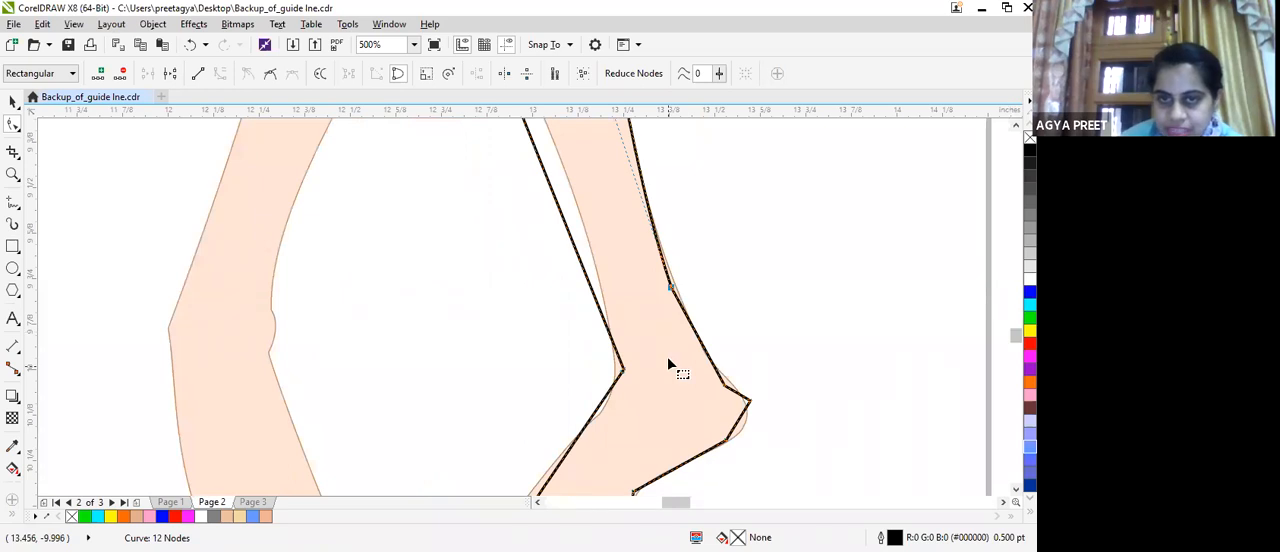
{"action": "left_click", "coordinate": [672, 290]}
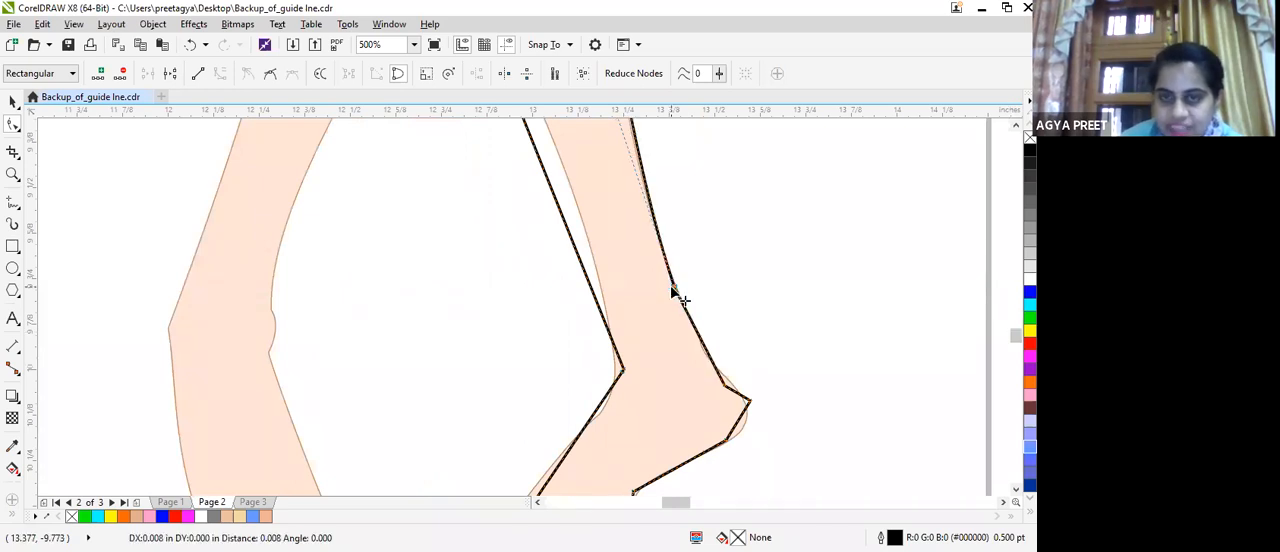
Delete the node just above the heel, convert the resulting segment to a curve and bend it along the back of the ankle.
{"action": "double_click", "coordinate": [722, 382]}
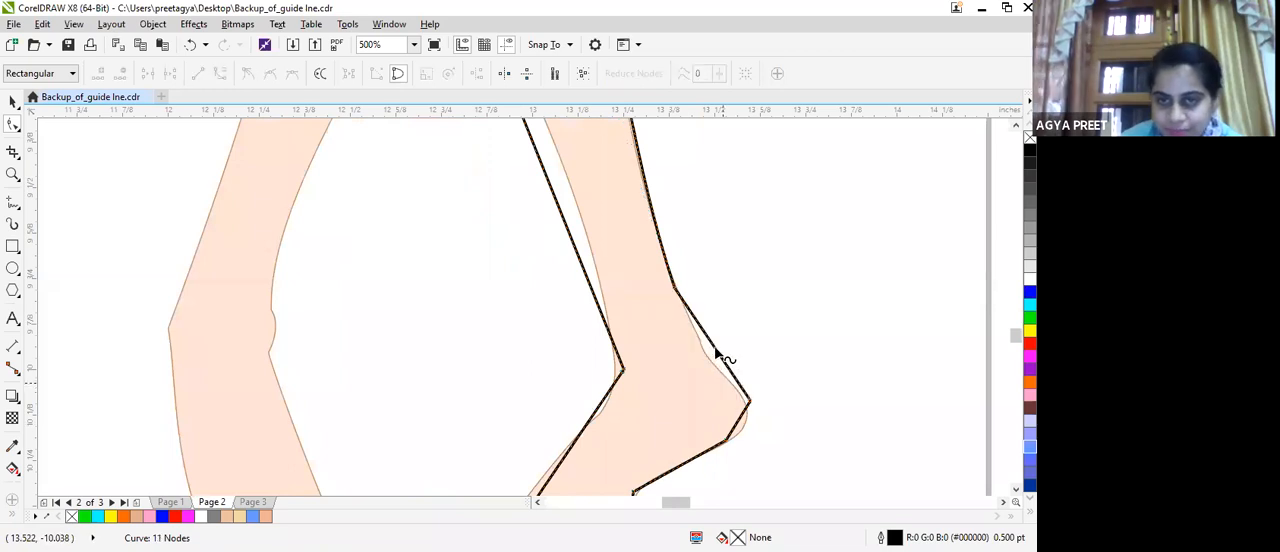
{"action": "left_click", "coordinate": [715, 347]}
{"action": "left_click", "coordinate": [220, 74]}
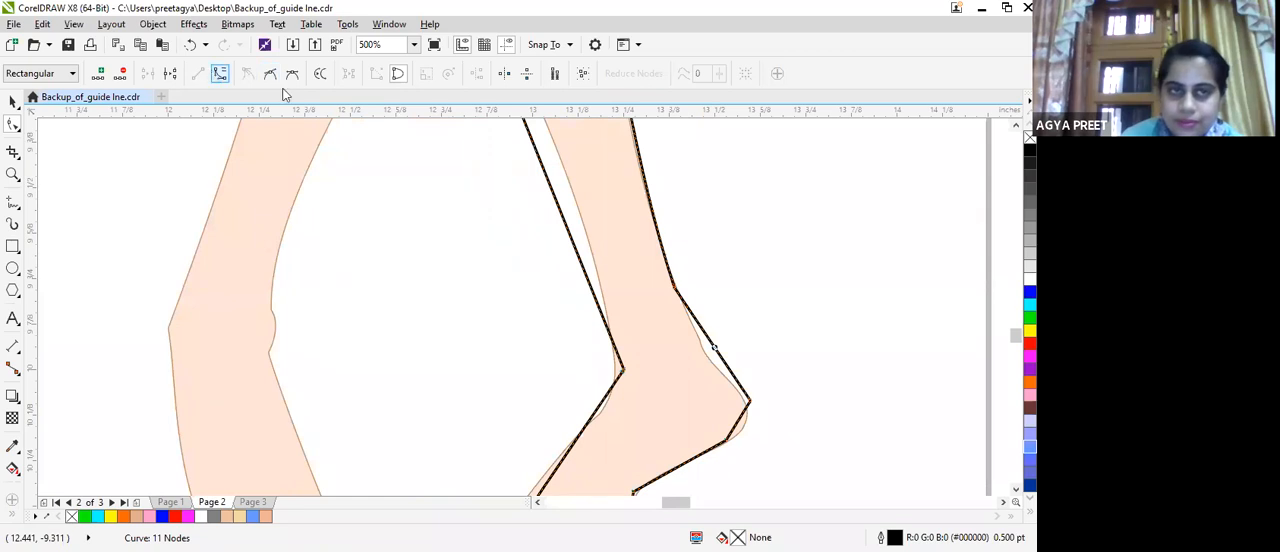
{"action": "mouse_move", "coordinate": [700, 323]}
{"action": "left_mouse_down"}
{"action": "mouse_move", "coordinate": [690, 337]}
{"action": "mouse_move", "coordinate": [770, 392]}
{"action": "mouse_move", "coordinate": [713, 370]}
{"action": "left_mouse_up"}
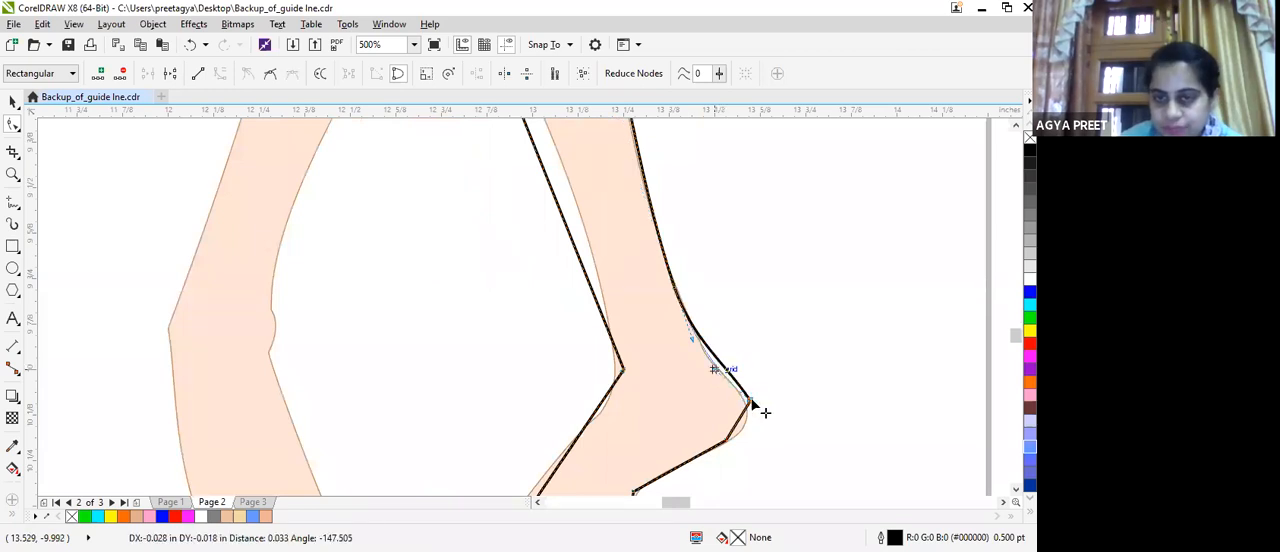
Delete the heel tip node and adjust the curve handles to round the outline around the reference heel.
{"action": "double_click", "coordinate": [751, 402]}
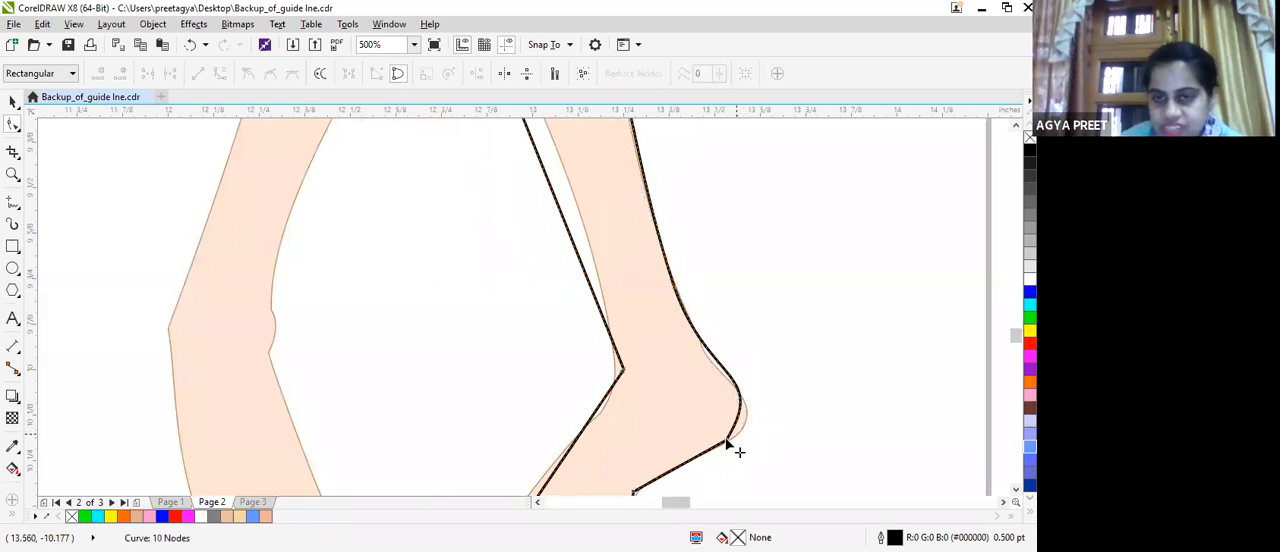
{"action": "left_click", "coordinate": [727, 441]}
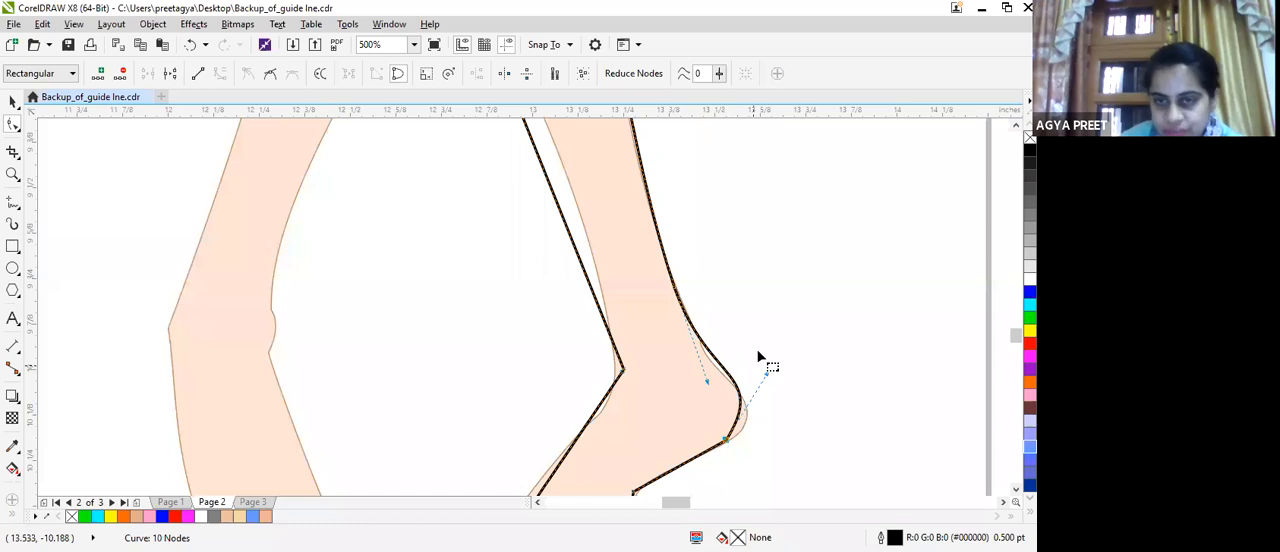
{"action": "left_click_drag", "start_coordinate": [767, 374], "coordinate": [776, 407]}
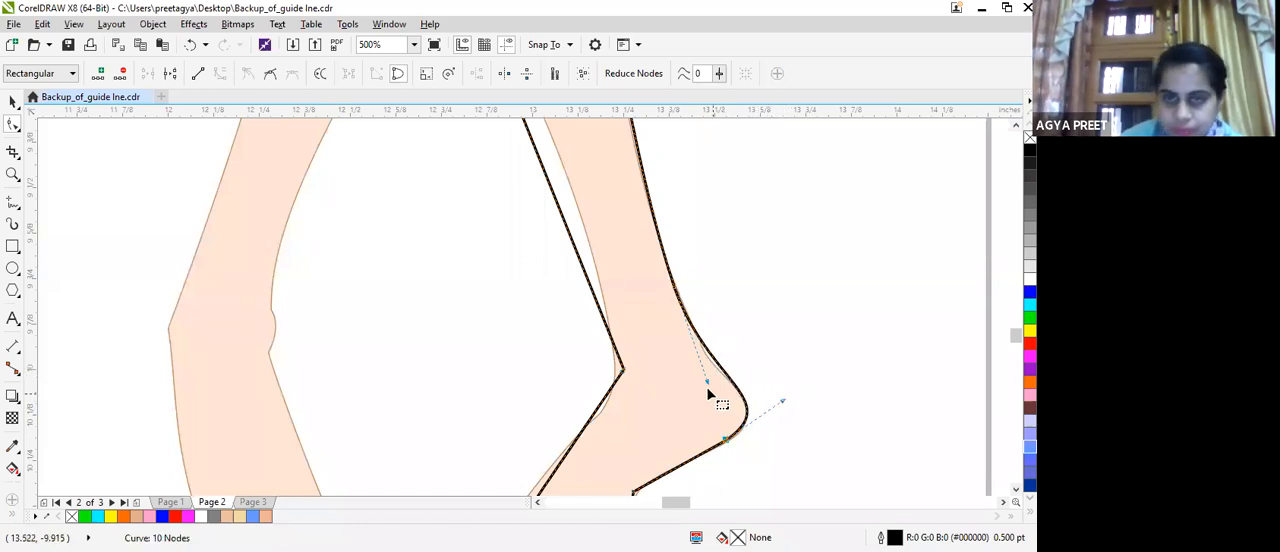
{"action": "left_click", "coordinate": [701, 378]}
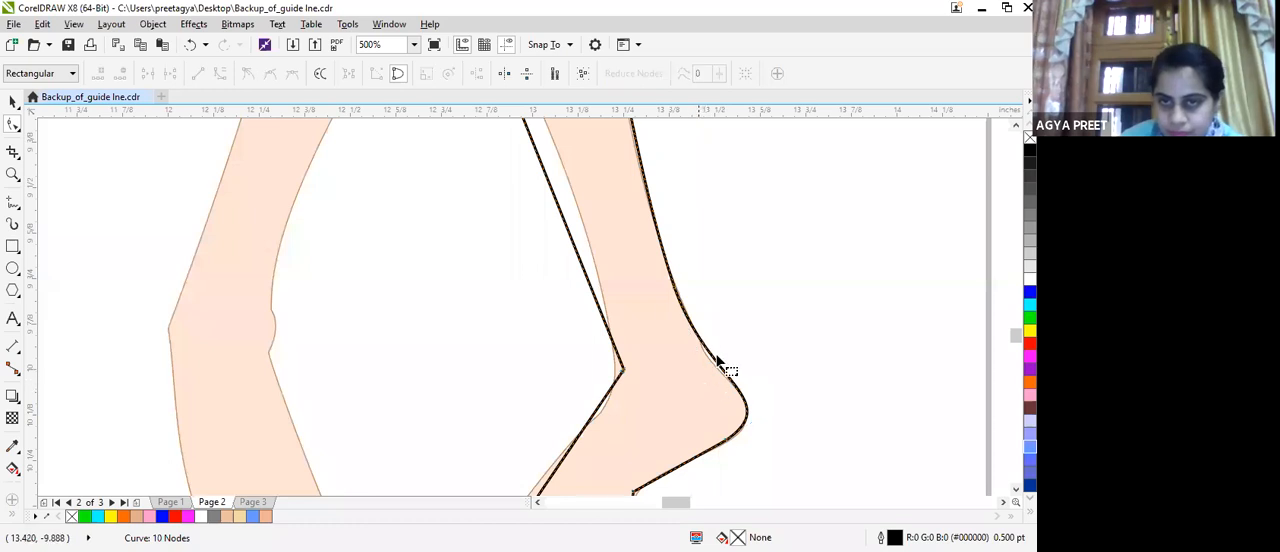
{"action": "left_click", "coordinate": [744, 426]}
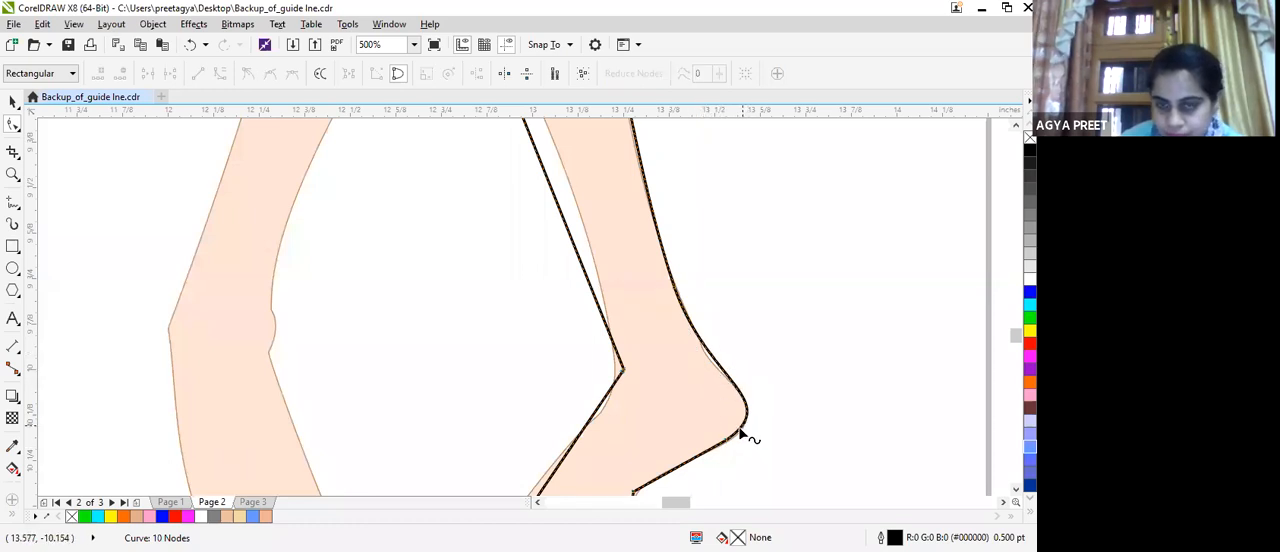
{"action": "left_click", "coordinate": [699, 338]}
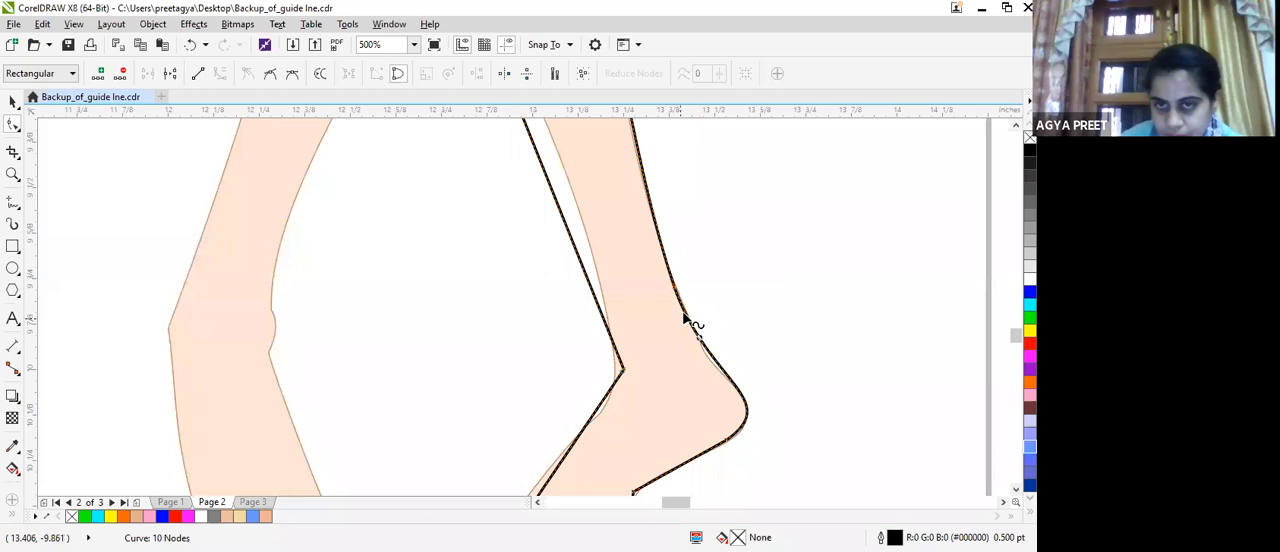
{"action": "left_click_drag", "start_coordinate": [708, 386], "coordinate": [705, 387]}
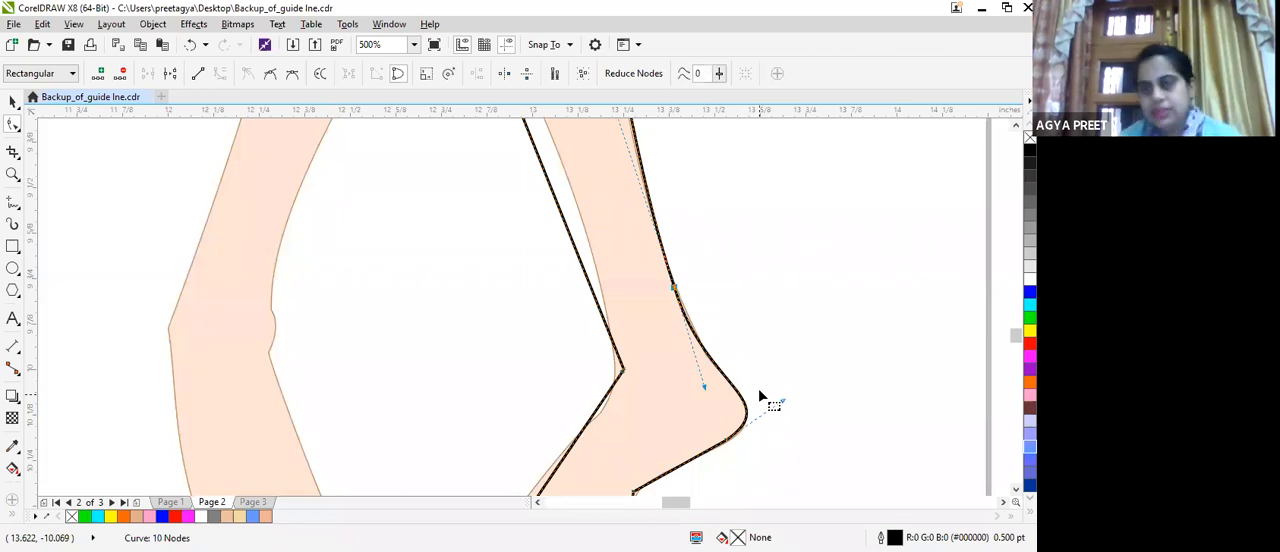
Delete the node at the foot's arch, convert the remaining segment to a curve and bend it into the reference arch.
{"action": "scroll", "coordinate": [760, 397], "scroll_direction": "down", "scroll_amount": 1}
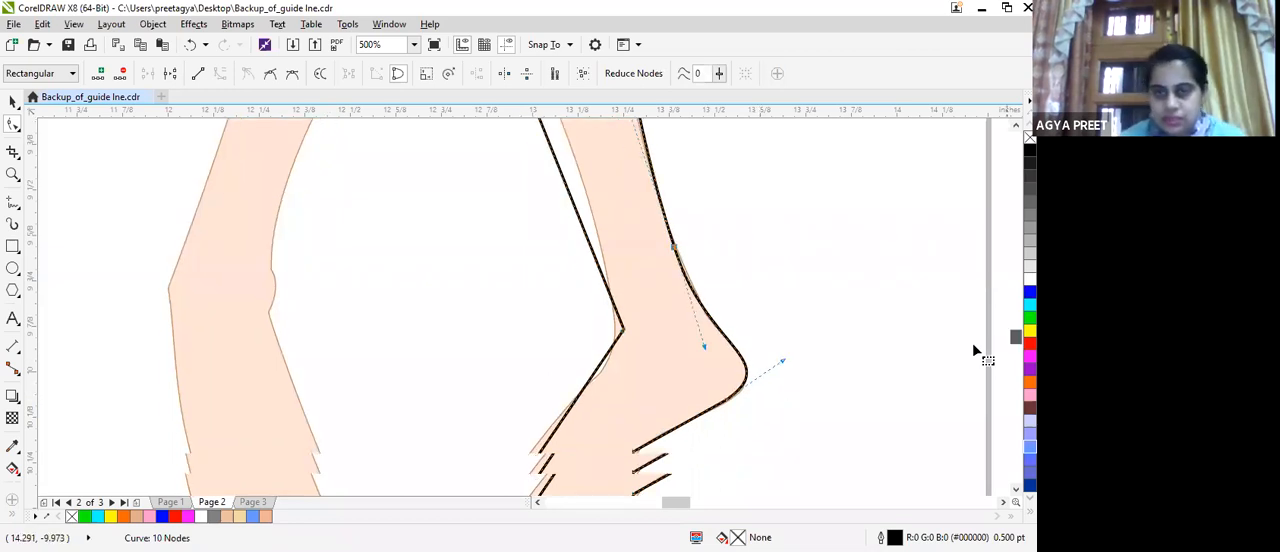
{"action": "scroll", "coordinate": [975, 350], "scroll_direction": "down", "scroll_amount": 3}
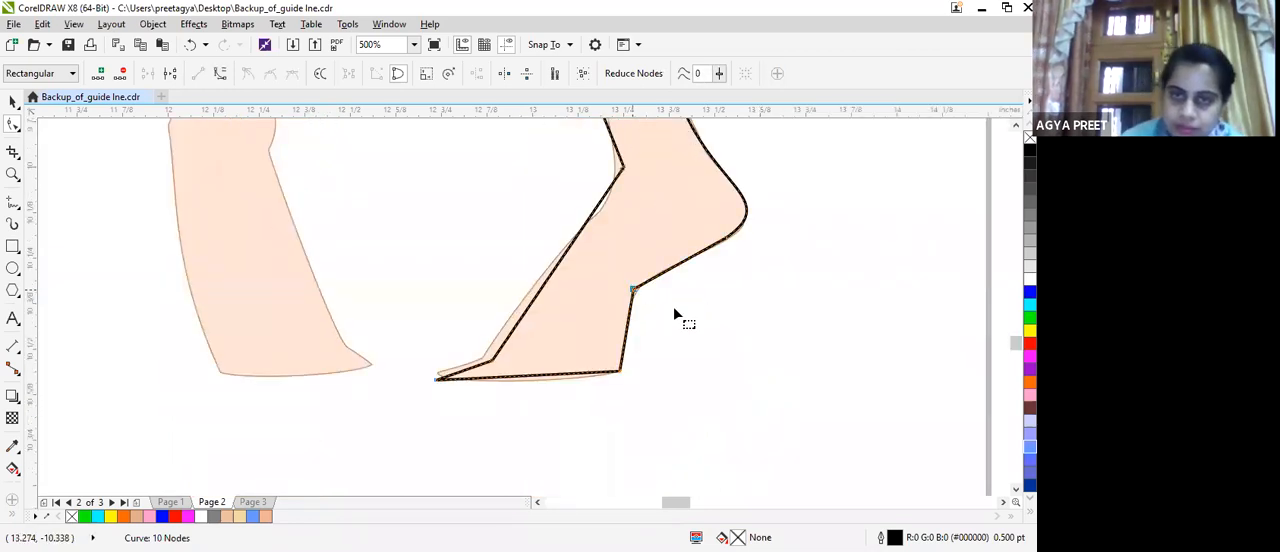
{"action": "key", "text": "Delete"}
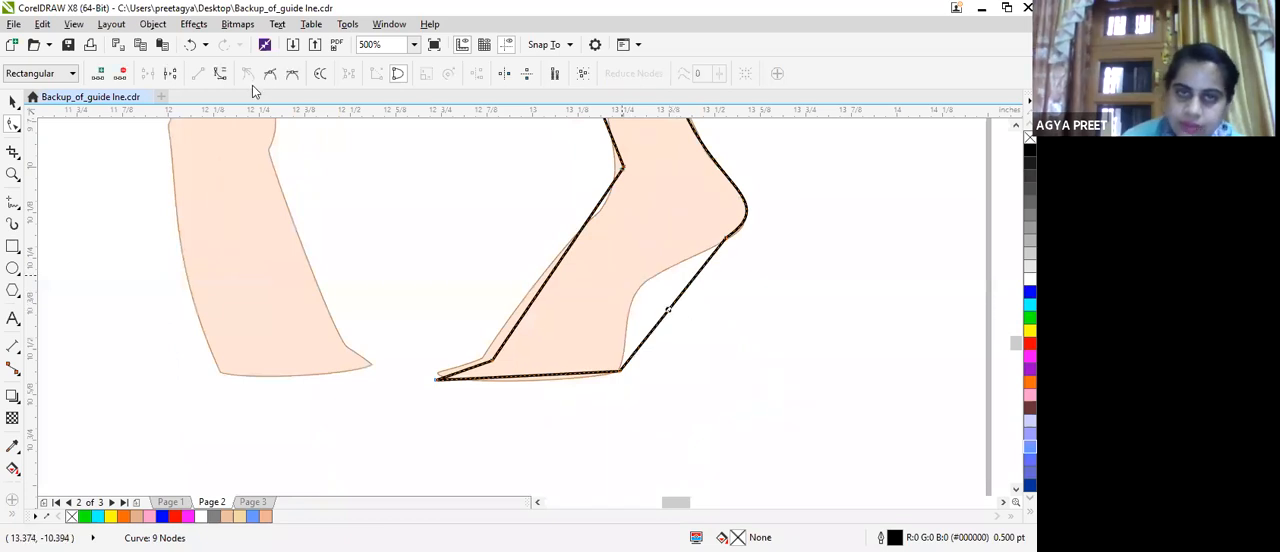
{"action": "left_click", "coordinate": [220, 73]}
{"action": "left_click", "coordinate": [657, 331]}
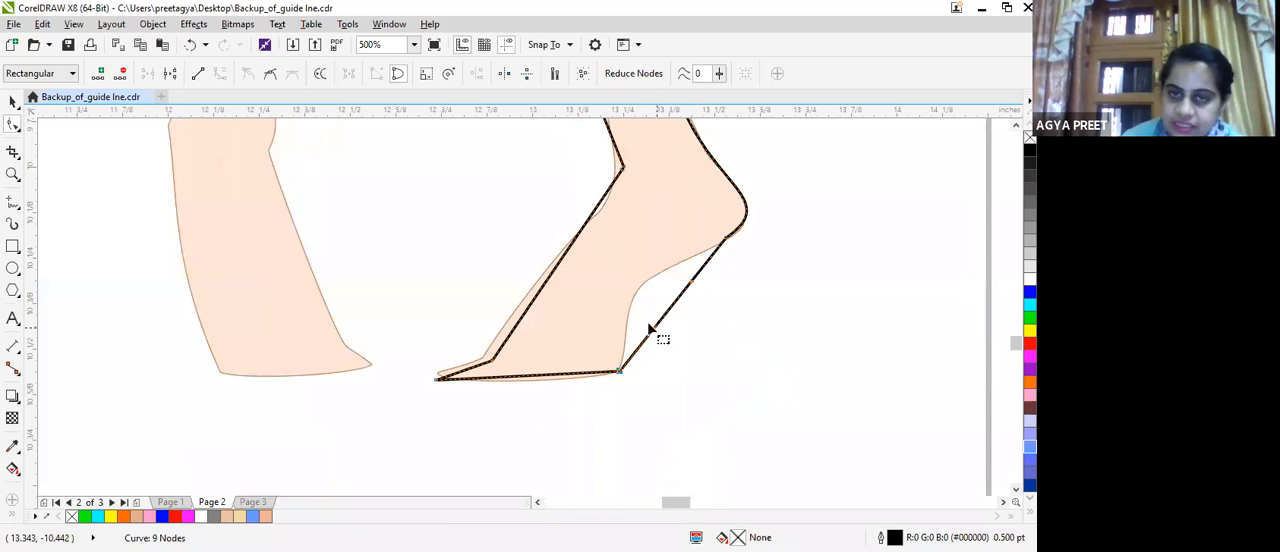
{"action": "left_click", "coordinate": [683, 335]}
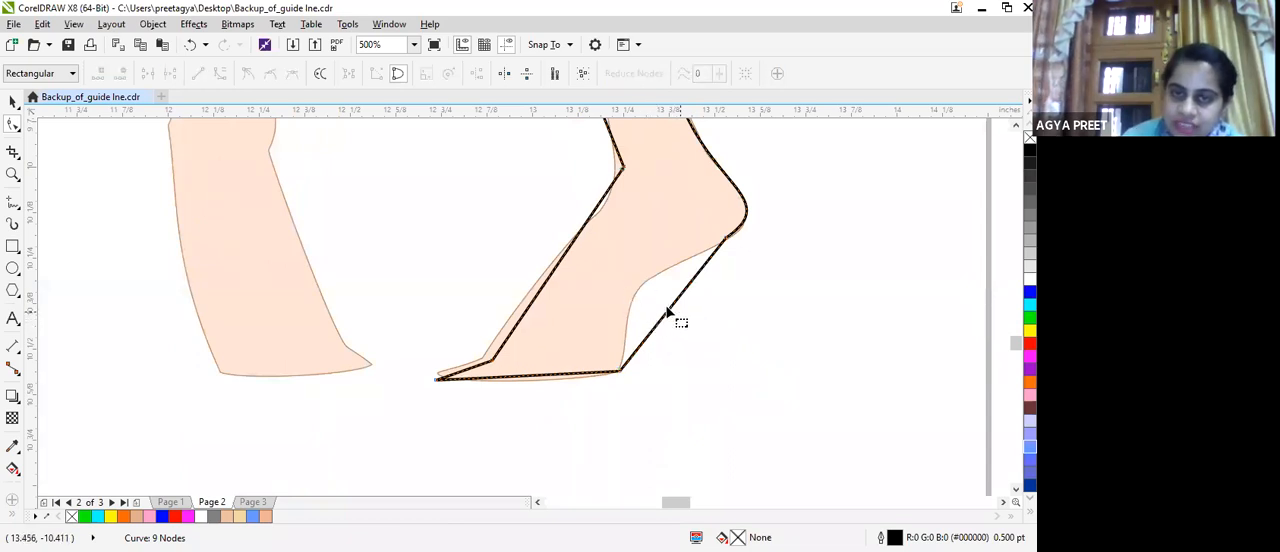
{"action": "left_click_drag", "start_coordinate": [678, 320], "coordinate": [626, 331]}
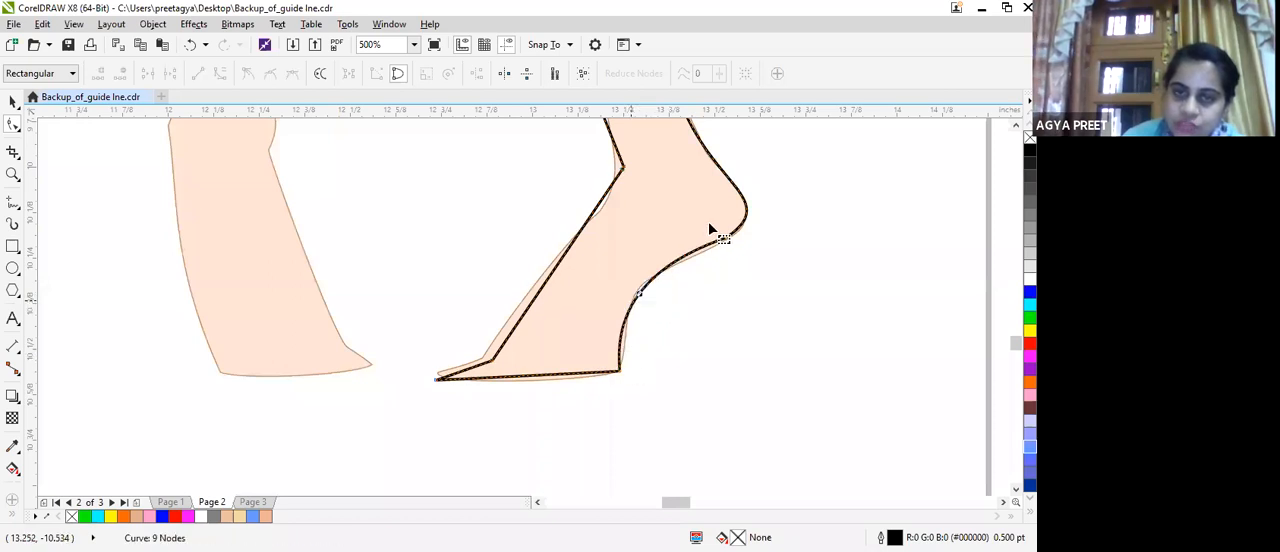
{"action": "left_click_drag", "start_coordinate": [640, 293], "coordinate": [637, 289]}
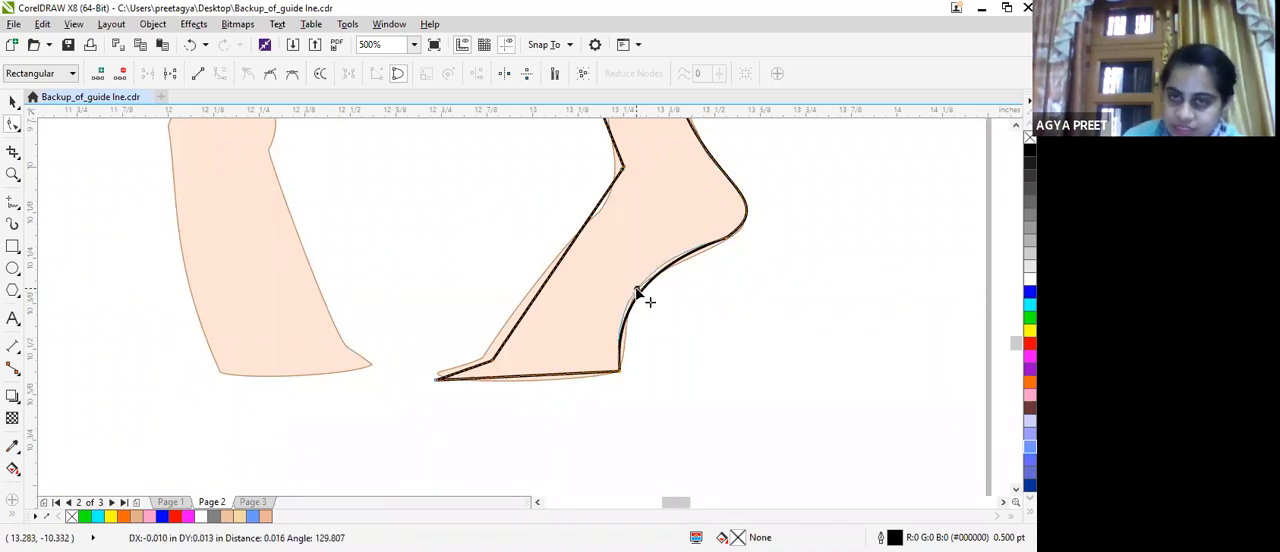
{"action": "left_click_drag", "start_coordinate": [637, 290], "coordinate": [638, 289]}
Refine the arch curve between the heel and the ball of the foot with its control handles.
{"action": "left_click_drag", "start_coordinate": [727, 237], "coordinate": [725, 236]}
{"action": "left_click_drag", "start_coordinate": [649, 254], "coordinate": [658, 254]}
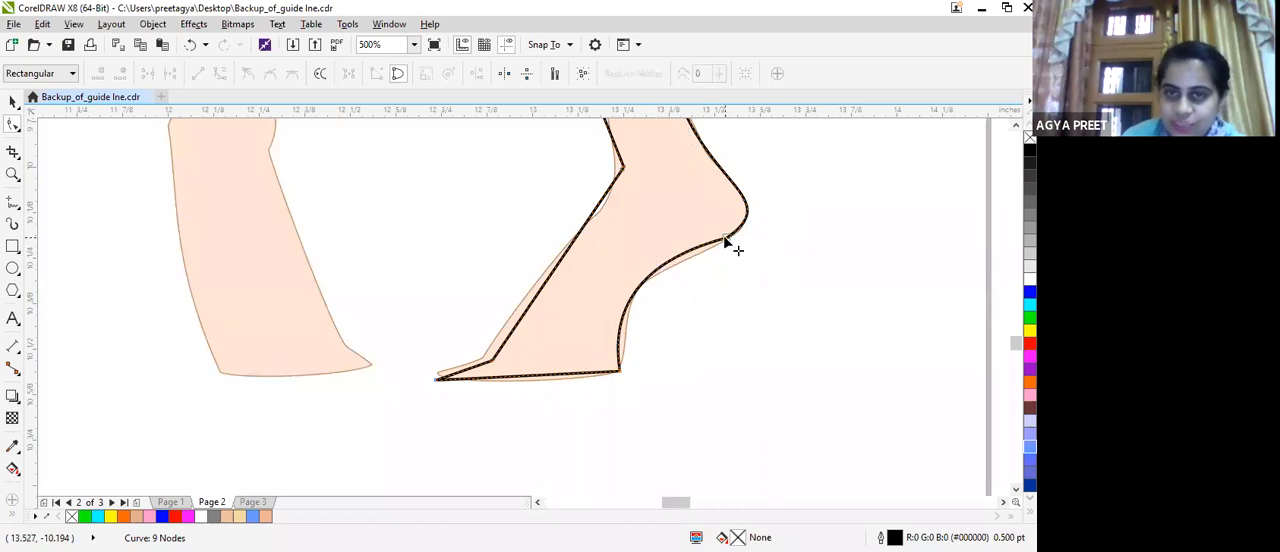
{"action": "left_click", "coordinate": [726, 239]}
{"action": "left_click_drag", "start_coordinate": [653, 264], "coordinate": [656, 269]}
{"action": "left_click_drag", "start_coordinate": [607, 296], "coordinate": [652, 308]}
{"action": "left_click_drag", "start_coordinate": [655, 270], "coordinate": [701, 243]}
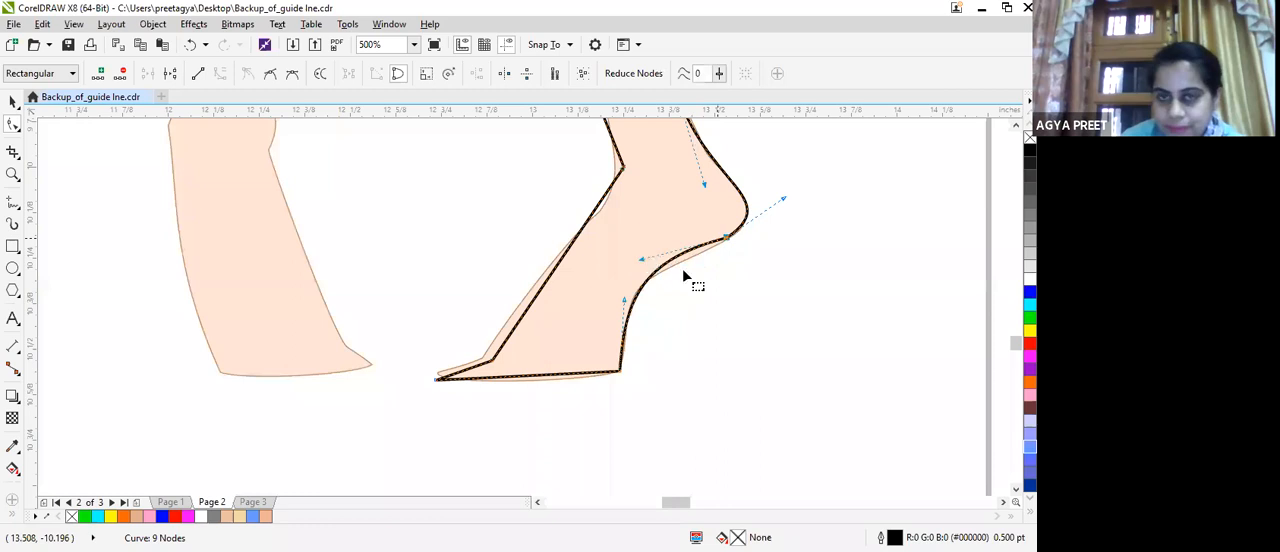
Delete the node beneath the heel and reshape the merged curve between the ankle and the ball of the foot.
{"action": "double_click", "coordinate": [726, 238]}
{"action": "left_click_drag", "start_coordinate": [645, 274], "coordinate": [688, 233]}
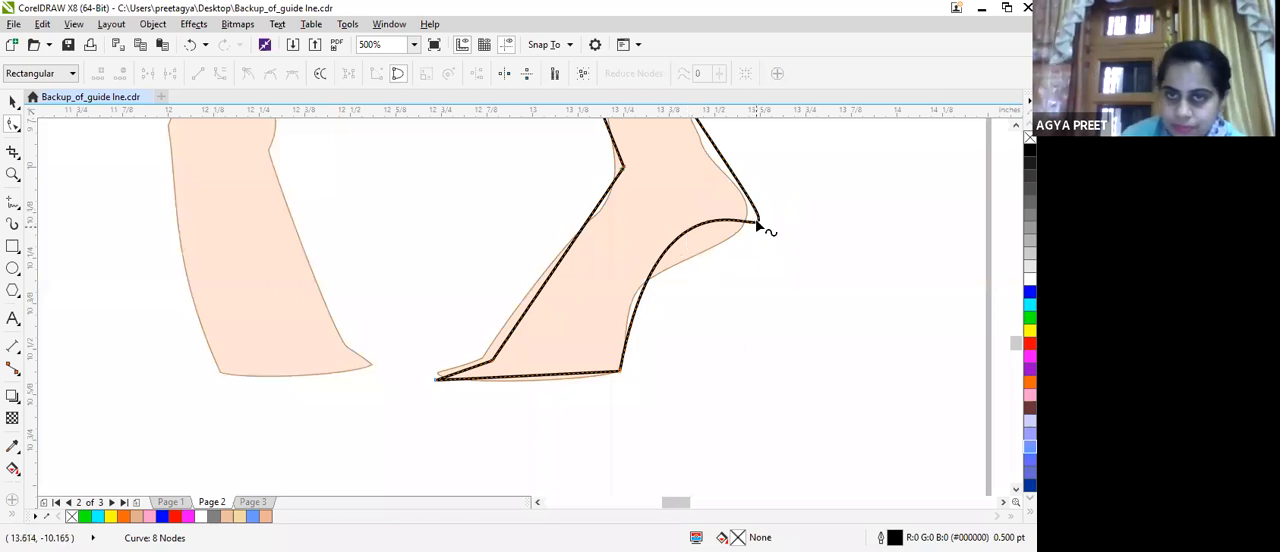
{"action": "left_click", "coordinate": [619, 372]}
{"action": "left_click", "coordinate": [621, 368]}
{"action": "scroll", "coordinate": [685, 140], "scroll_direction": "down", "scroll_amount": 1}
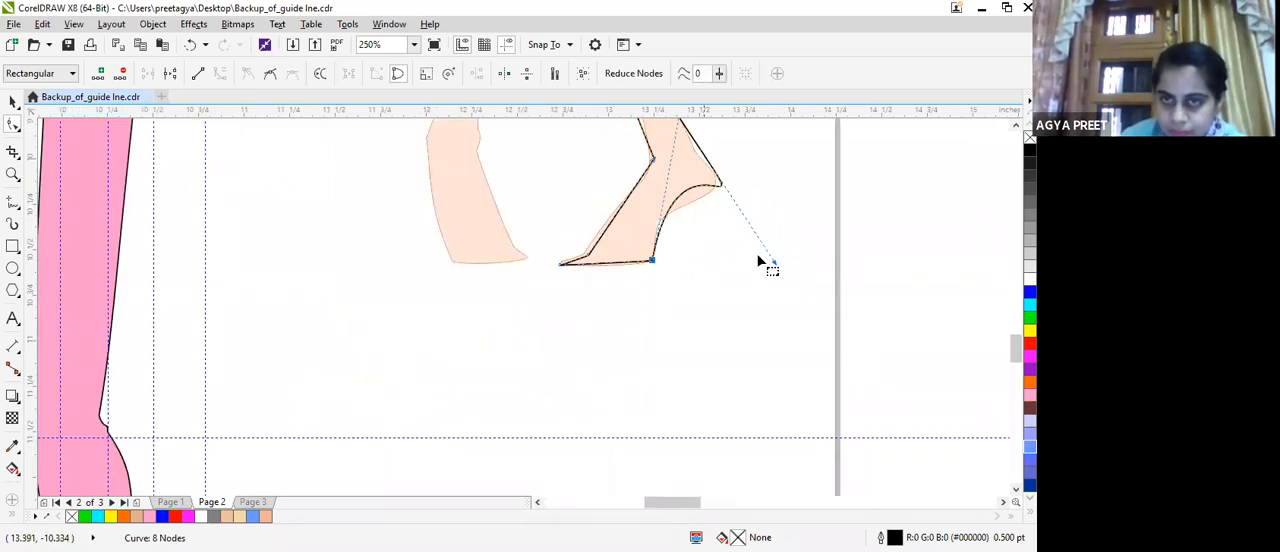
{"action": "mouse_move", "coordinate": [757, 251]}
{"action": "left_mouse_down"}
{"action": "mouse_move", "coordinate": [766, 260]}
{"action": "mouse_move", "coordinate": [759, 250]}
{"action": "left_mouse_up"}
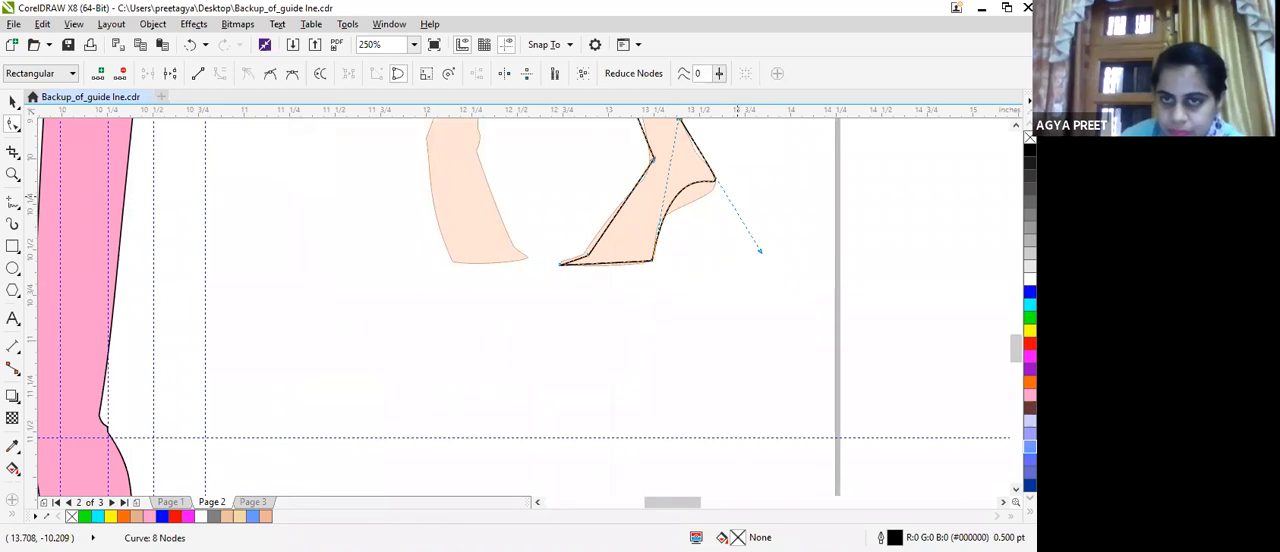
Adjust the control handles of the curve between the ankle and the ball of the foot to follow the reference heel.
{"action": "scroll", "coordinate": [985, 308], "scroll_direction": "up", "scroll_amount": 3}
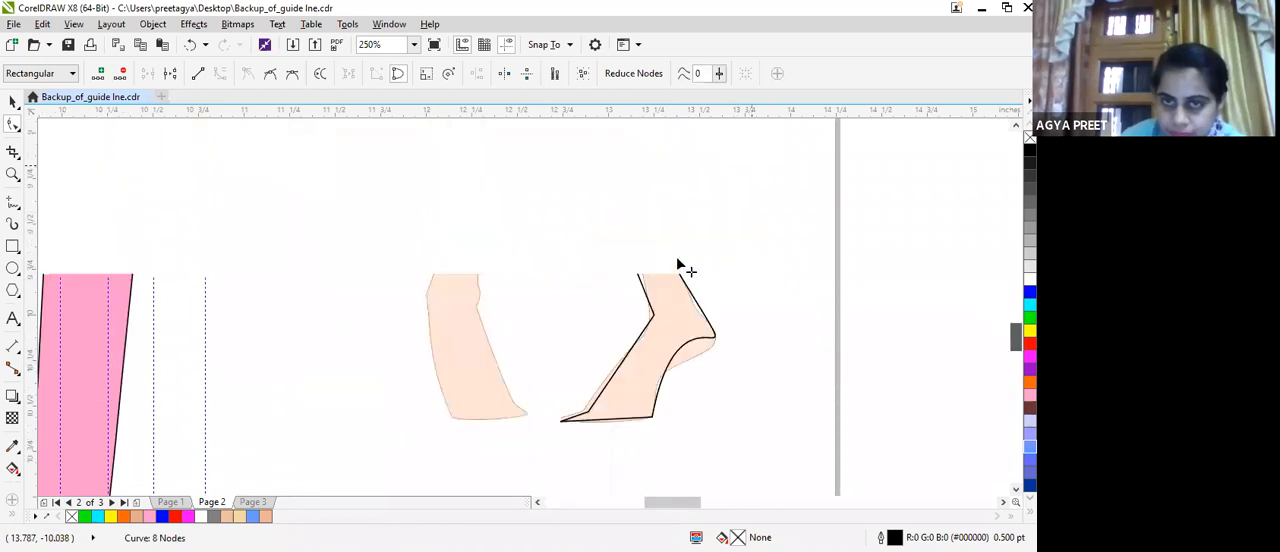
{"action": "mouse_move", "coordinate": [685, 307]}
{"action": "left_mouse_down"}
{"action": "mouse_move", "coordinate": [678, 298]}
{"action": "mouse_move", "coordinate": [687, 318]}
{"action": "left_mouse_up"}
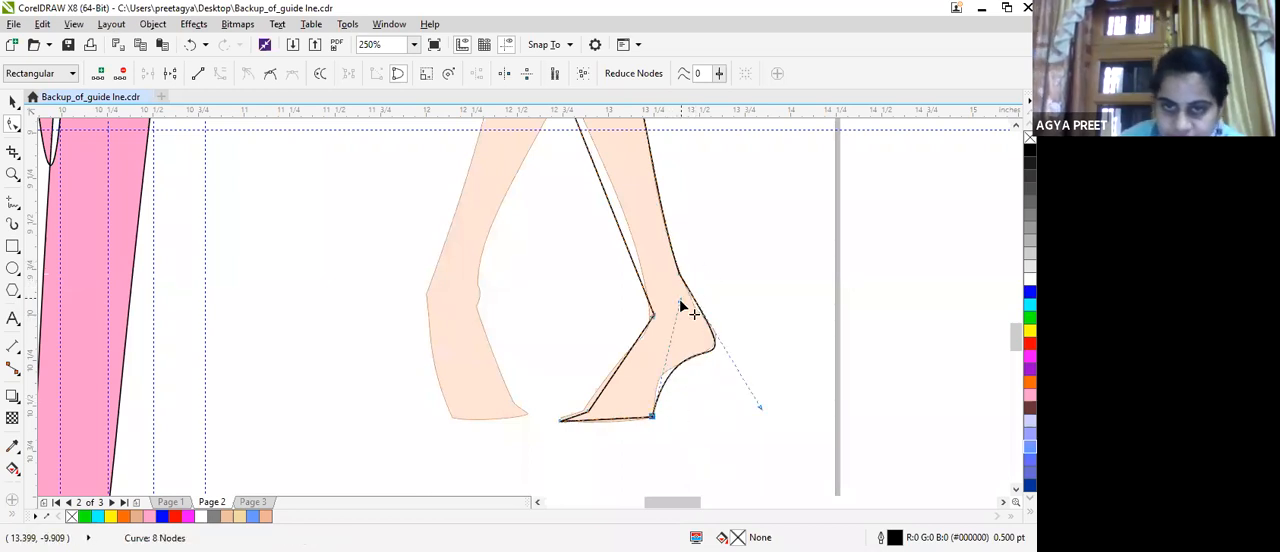
{"action": "left_click_drag", "start_coordinate": [660, 314], "coordinate": [776, 393]}
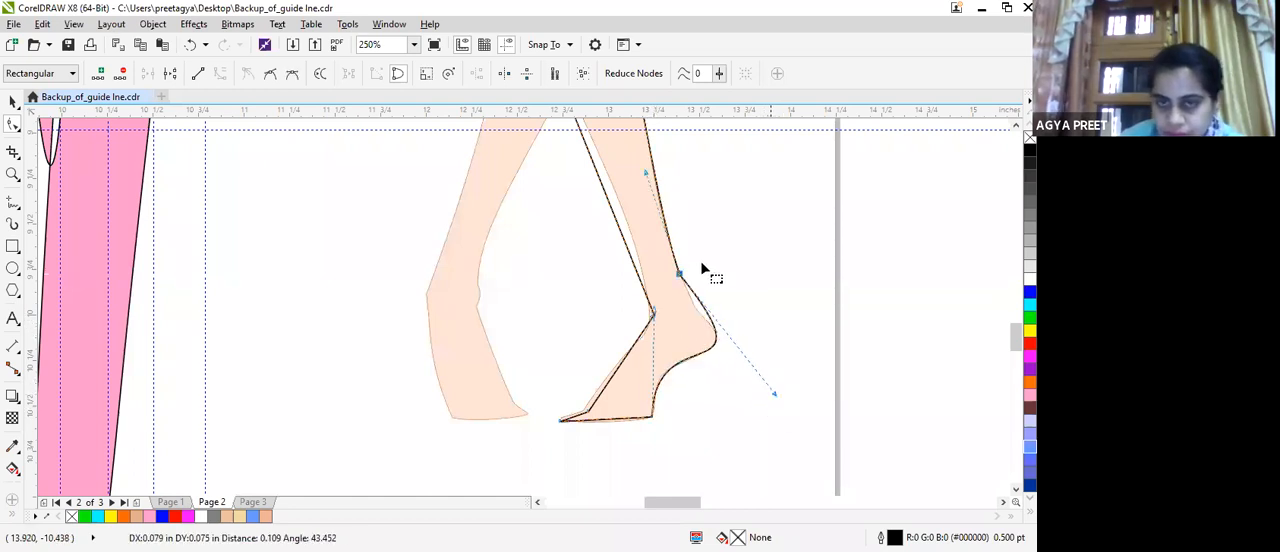
{"action": "left_click_drag", "start_coordinate": [714, 320], "coordinate": [675, 268]}
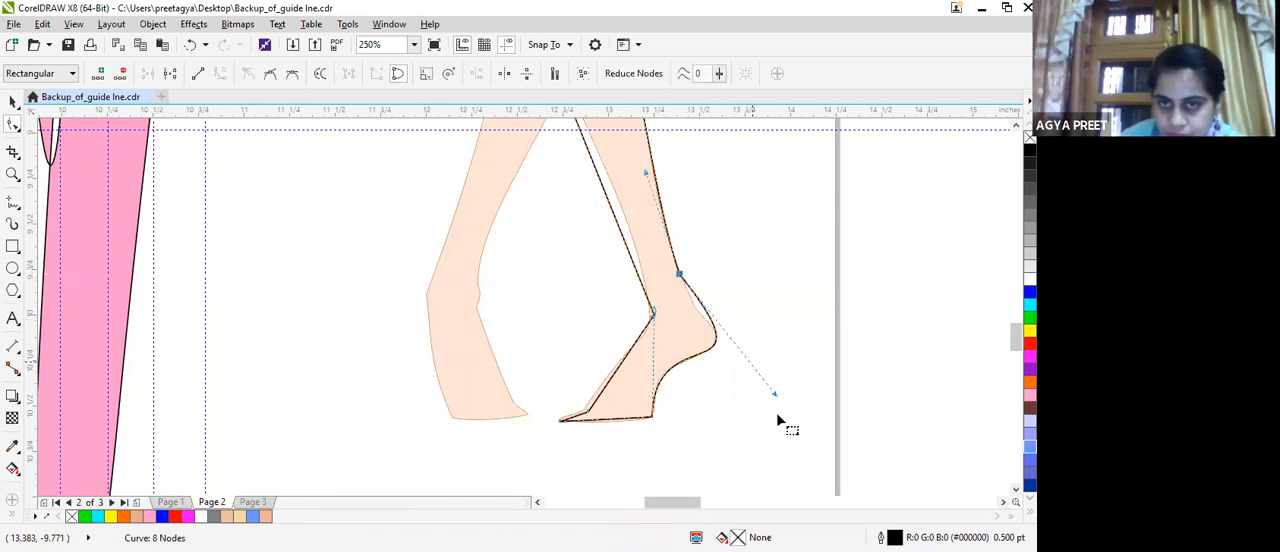
{"action": "mouse_move", "coordinate": [776, 397]}
{"action": "left_mouse_down"}
{"action": "mouse_move", "coordinate": [741, 360]}
{"action": "mouse_move", "coordinate": [765, 391]}
{"action": "left_mouse_up"}
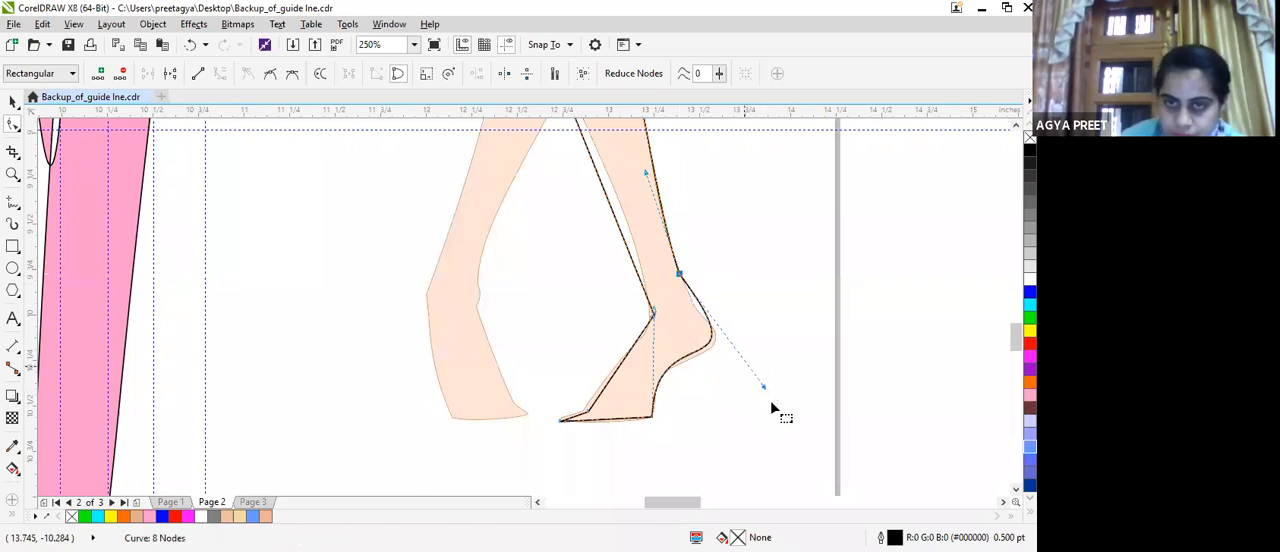
{"action": "left_click_drag", "start_coordinate": [774, 391], "coordinate": [703, 312]}
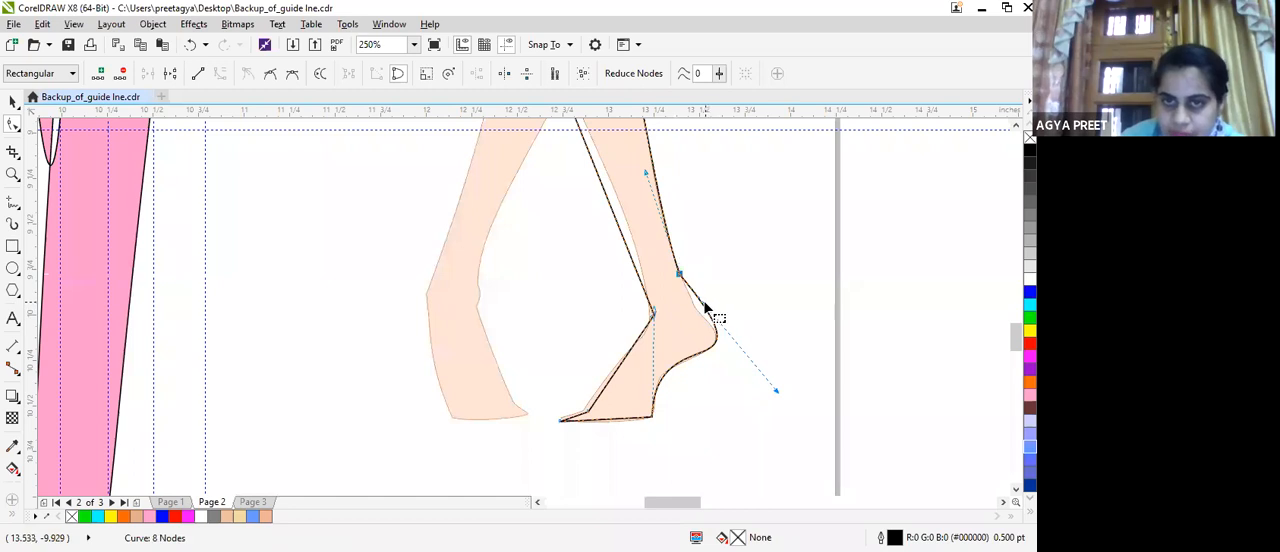
Add a node on the outline above the heel, move it onto the reference edge and adjust its handle to round the heel.
{"action": "left_click", "coordinate": [705, 305]}
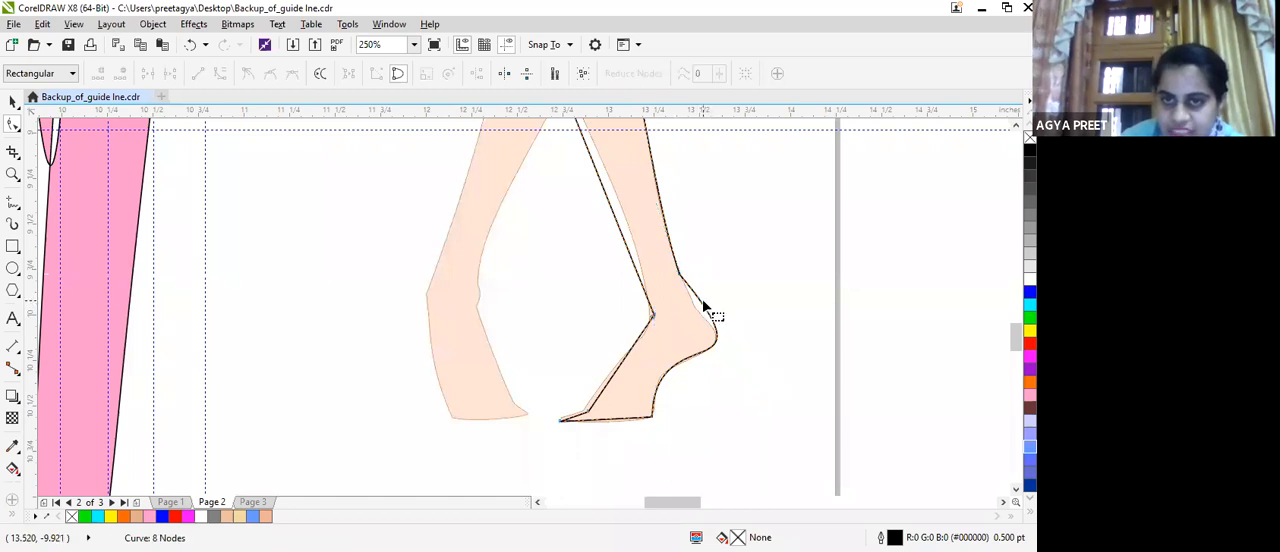
{"action": "double_click", "coordinate": [702, 303]}
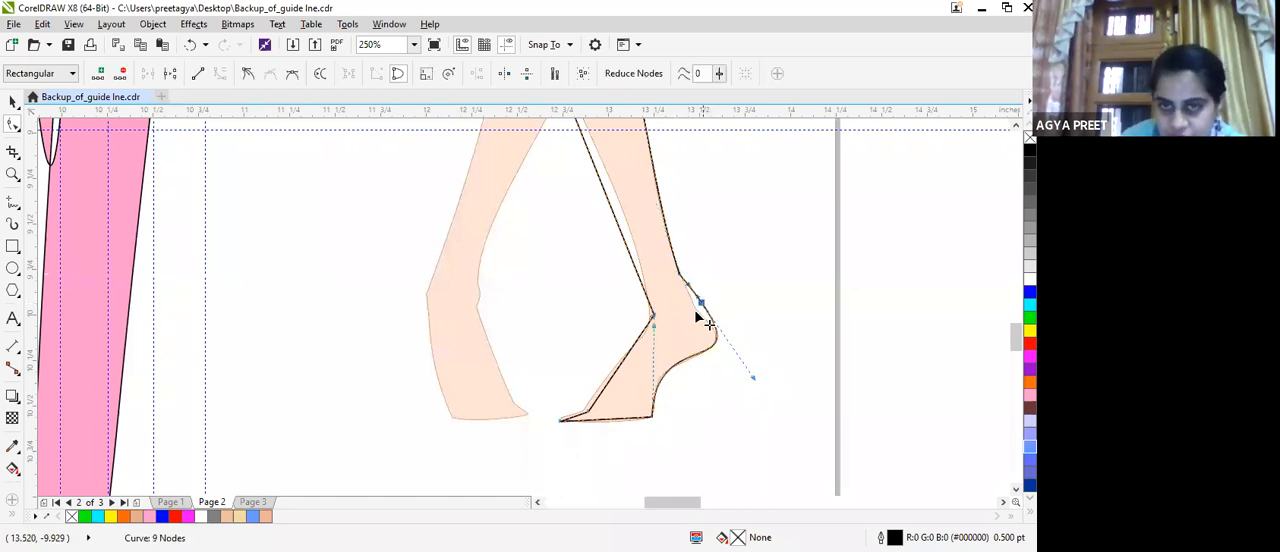
{"action": "left_click_drag", "start_coordinate": [698, 315], "coordinate": [697, 313]}
{"action": "left_click_drag", "start_coordinate": [740, 380], "coordinate": [758, 389]}
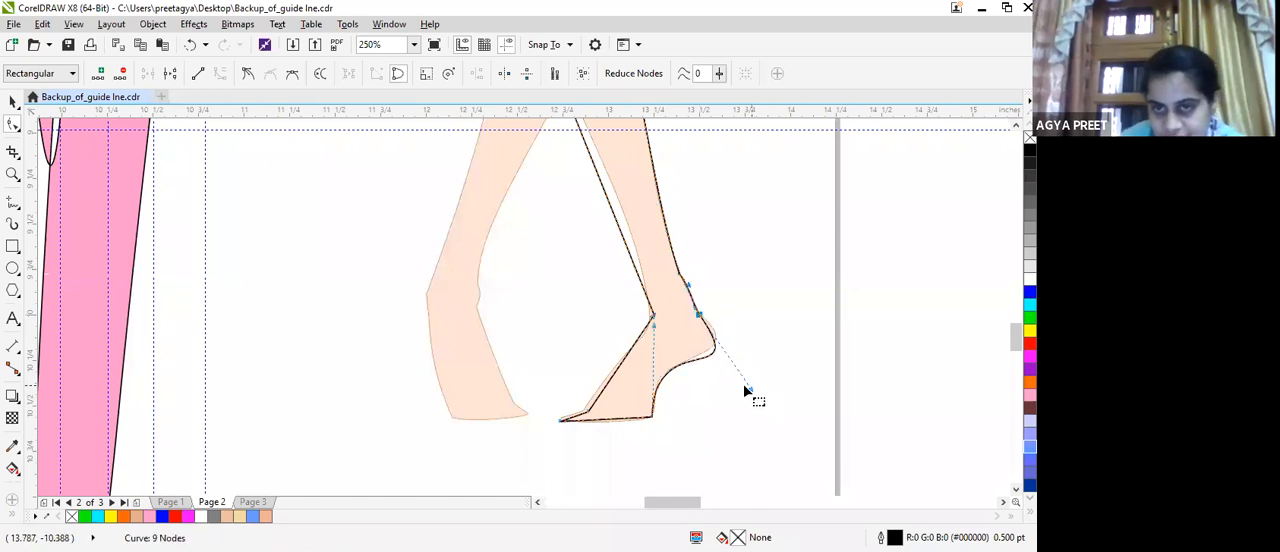
{"action": "left_click", "coordinate": [752, 370]}
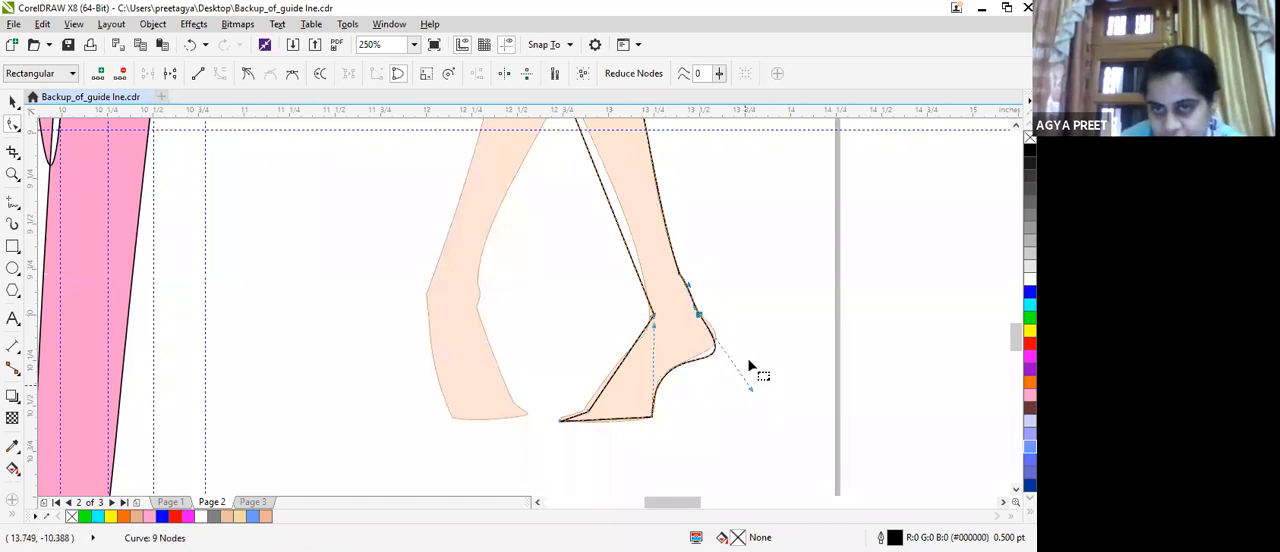
{"action": "left_click", "coordinate": [700, 316]}
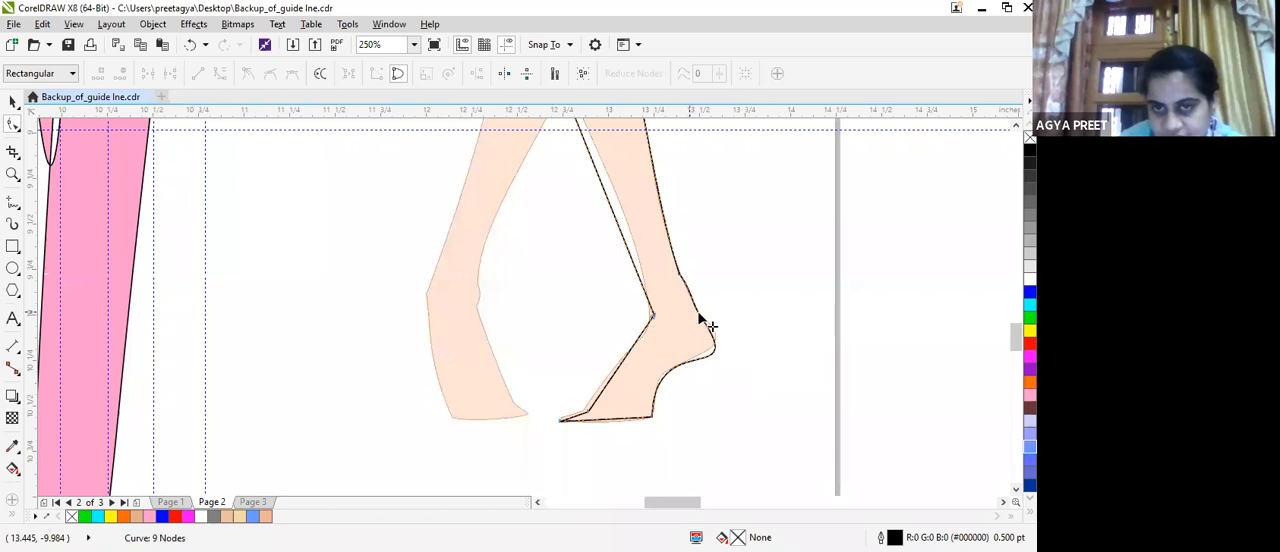
{"action": "left_click", "coordinate": [747, 382]}
{"action": "left_click", "coordinate": [697, 318]}
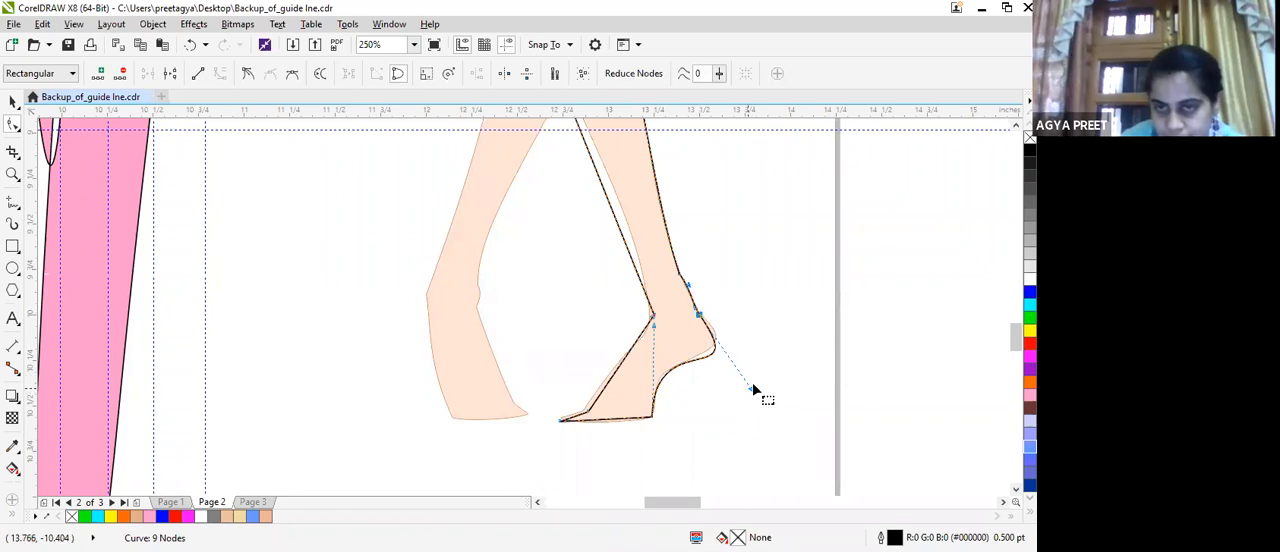
{"action": "left_click_drag", "start_coordinate": [752, 388], "coordinate": [753, 370]}
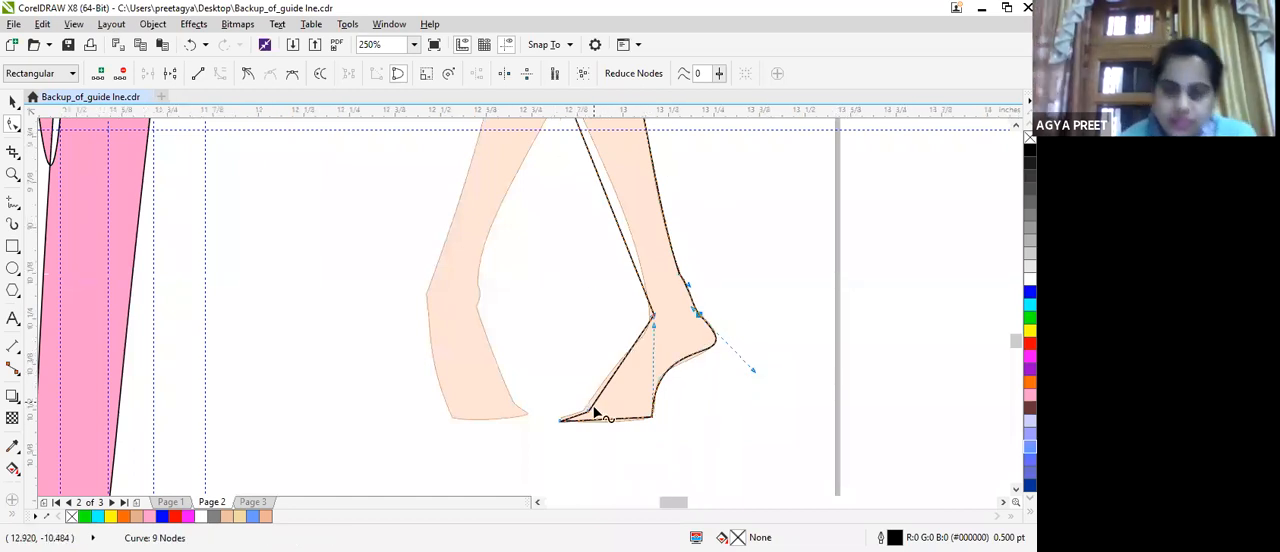
Bend the straight sole segment into a curve along the reference sole and move the toe tip node onto the reference.
{"action": "scroll", "coordinate": [593, 402], "scroll_direction": "up", "scroll_amount": 2}
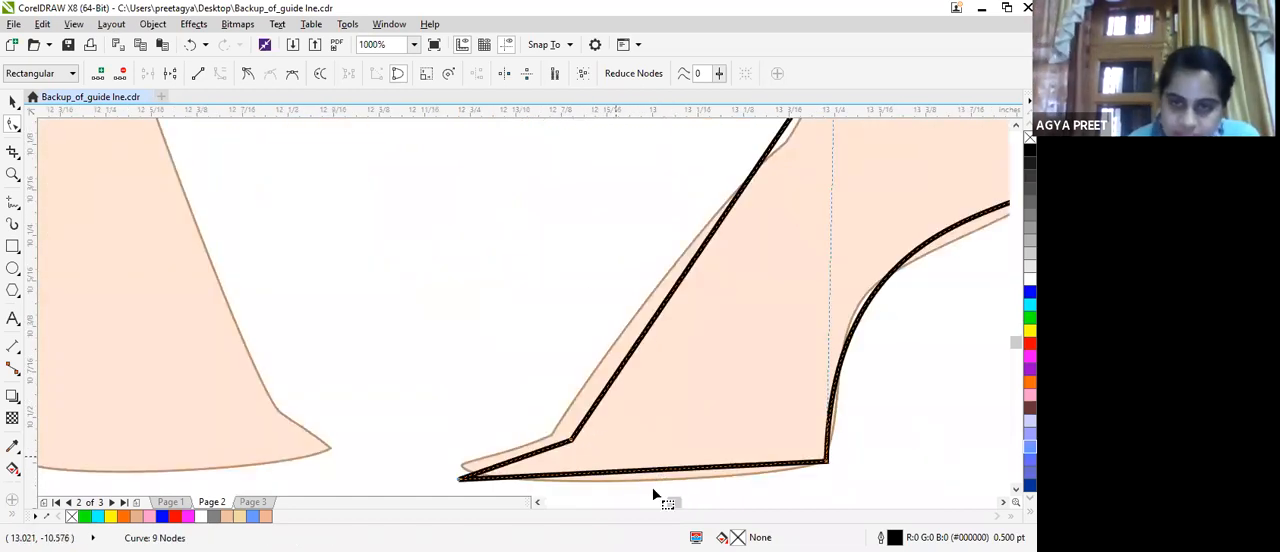
{"action": "left_click", "coordinate": [651, 472]}
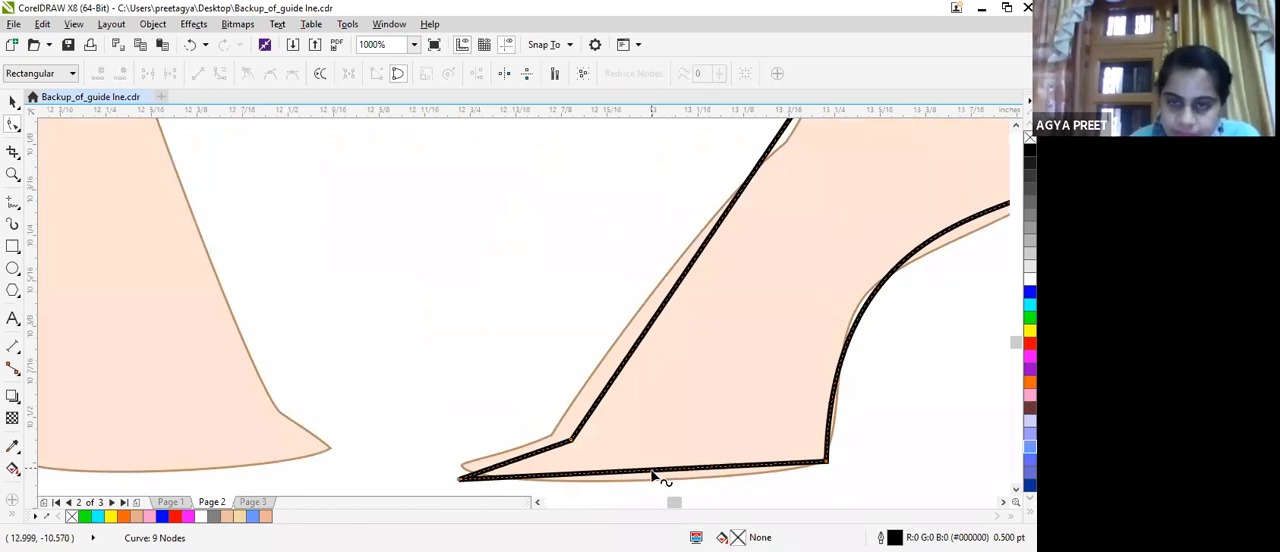
{"action": "left_click", "coordinate": [651, 471]}
{"action": "left_click", "coordinate": [576, 480]}
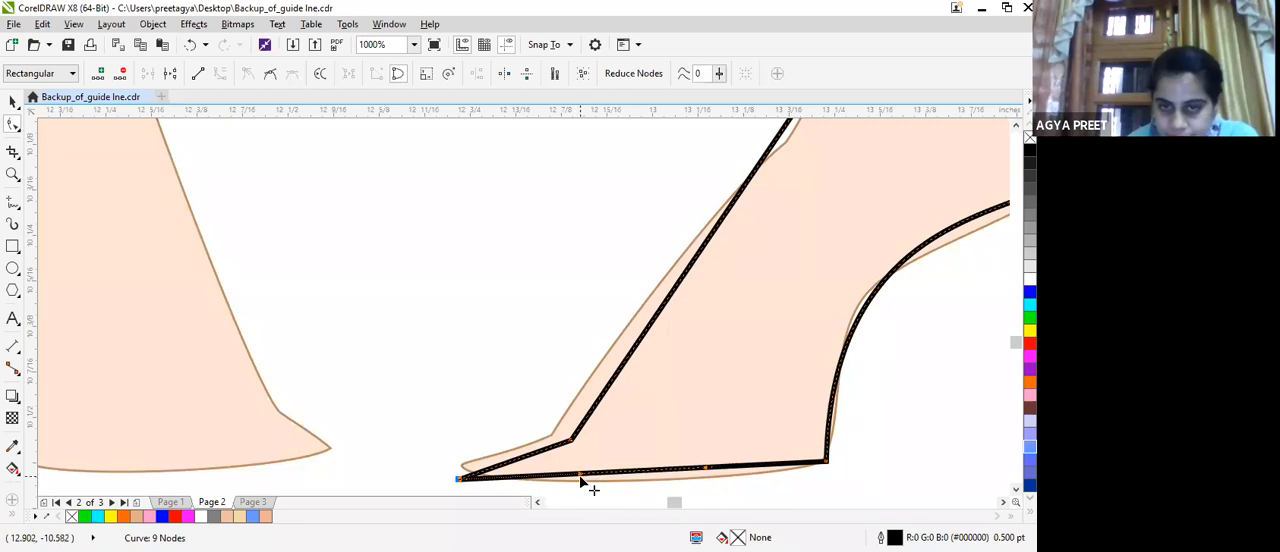
{"action": "left_click_drag", "start_coordinate": [703, 474], "coordinate": [706, 482]}
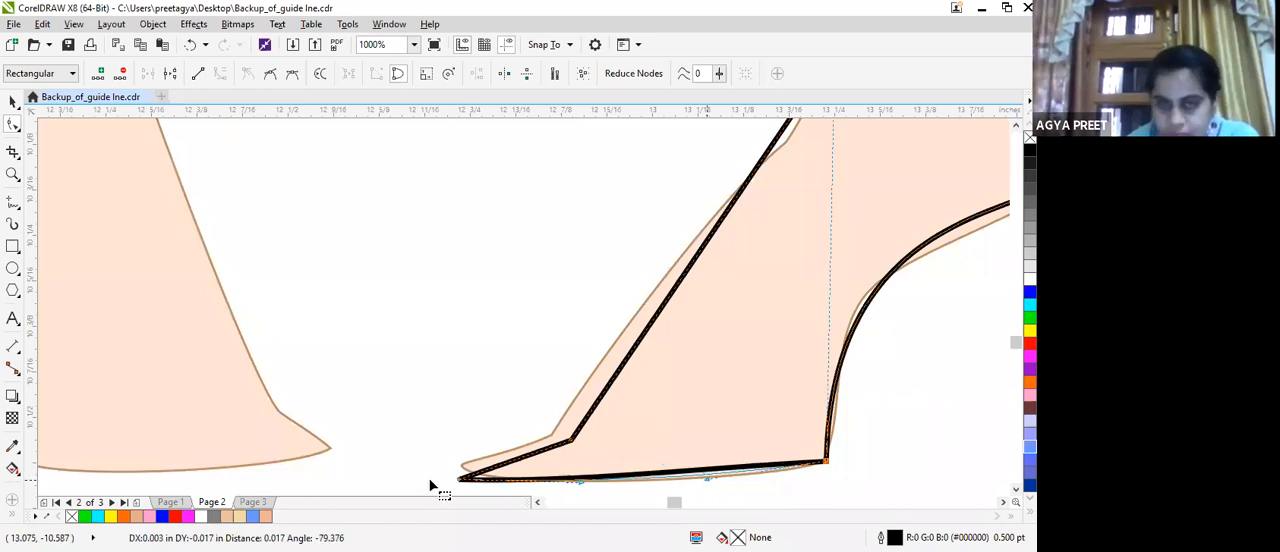
{"action": "left_click_drag", "start_coordinate": [461, 482], "coordinate": [575, 486]}
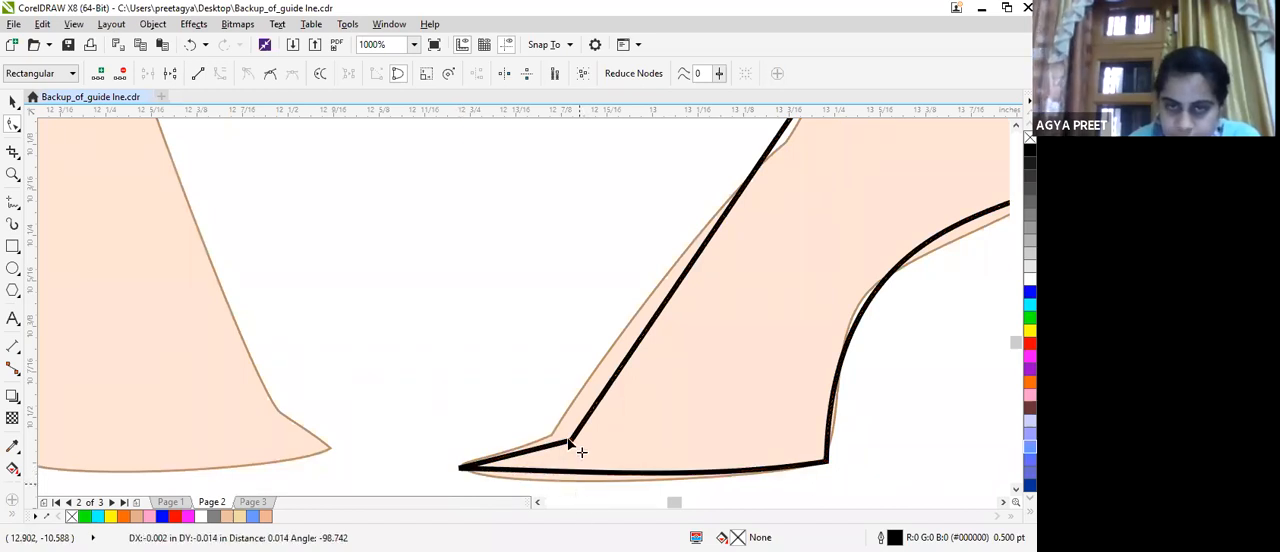
Move the node on top of the foot above the toes onto the corner of the reference outline.
{"action": "scroll", "coordinate": [586, 409], "scroll_direction": "down", "scroll_amount": 2}
{"action": "left_click", "coordinate": [571, 390]}
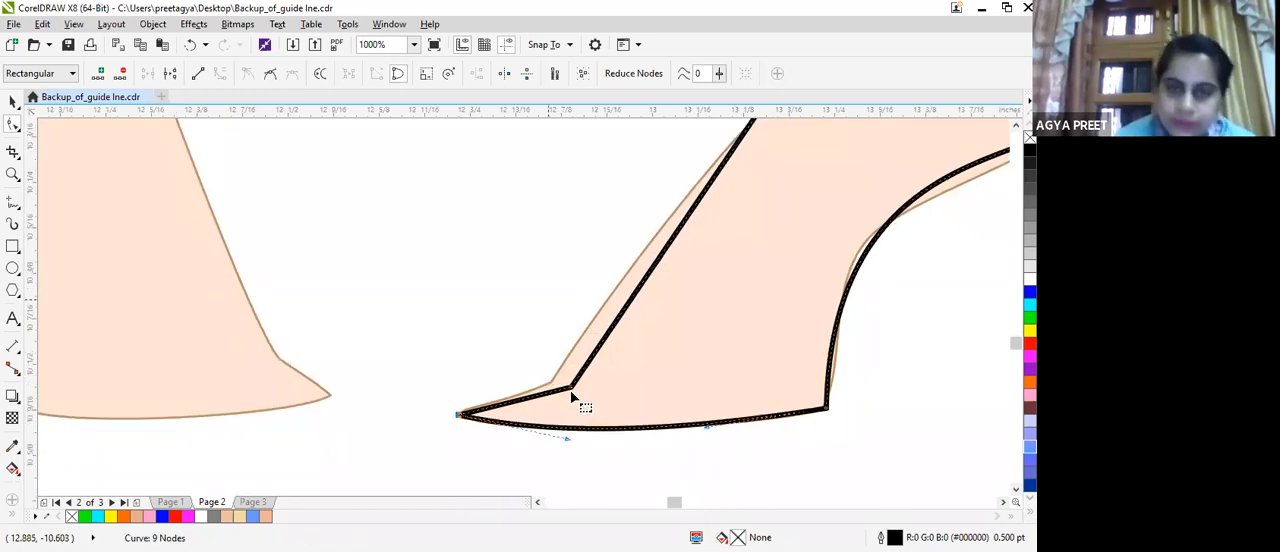
{"action": "left_click_drag", "start_coordinate": [571, 390], "coordinate": [553, 381]}
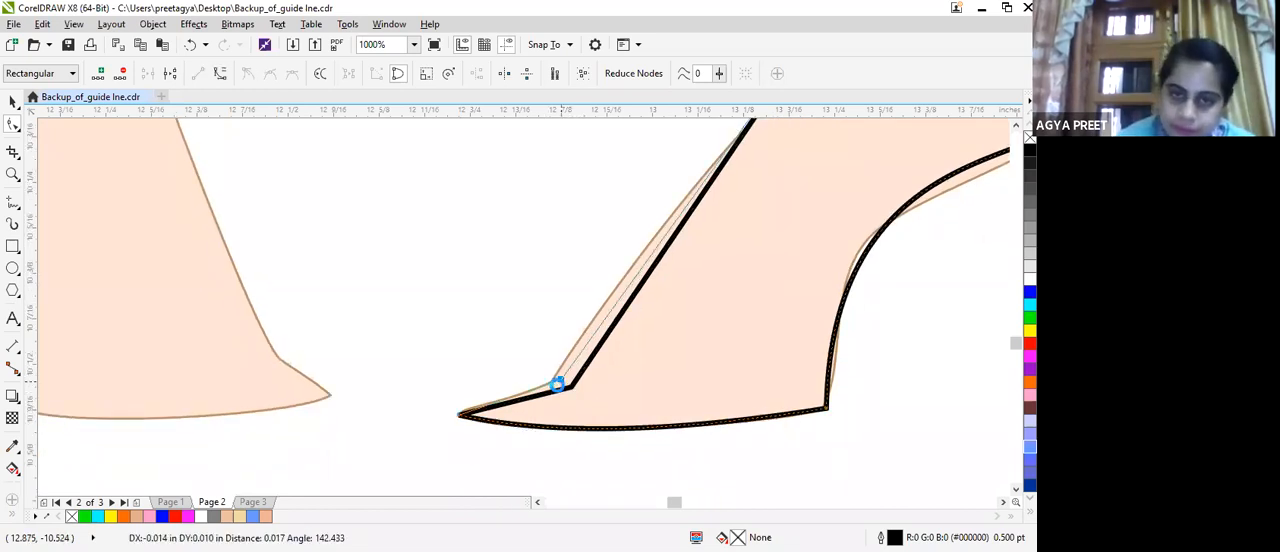
Convert the instep segment to a curve, bend it along the reference and move the front ankle node onto the reference edge.
{"action": "scroll", "coordinate": [672, 177], "scroll_direction": "down", "scroll_amount": 3}
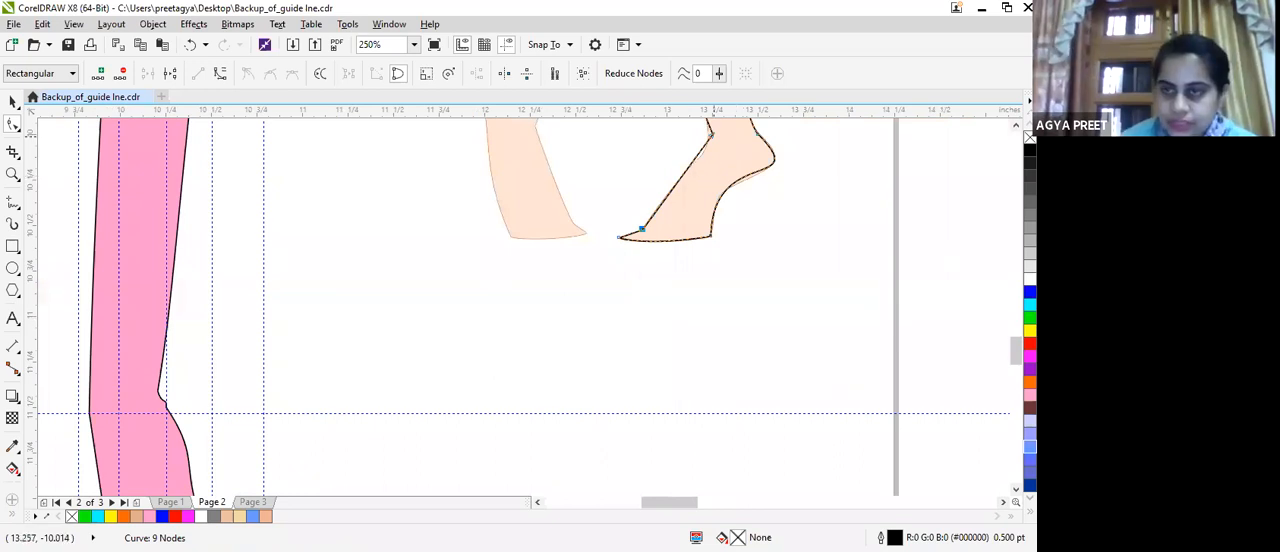
{"action": "left_click", "coordinate": [1012, 325]}
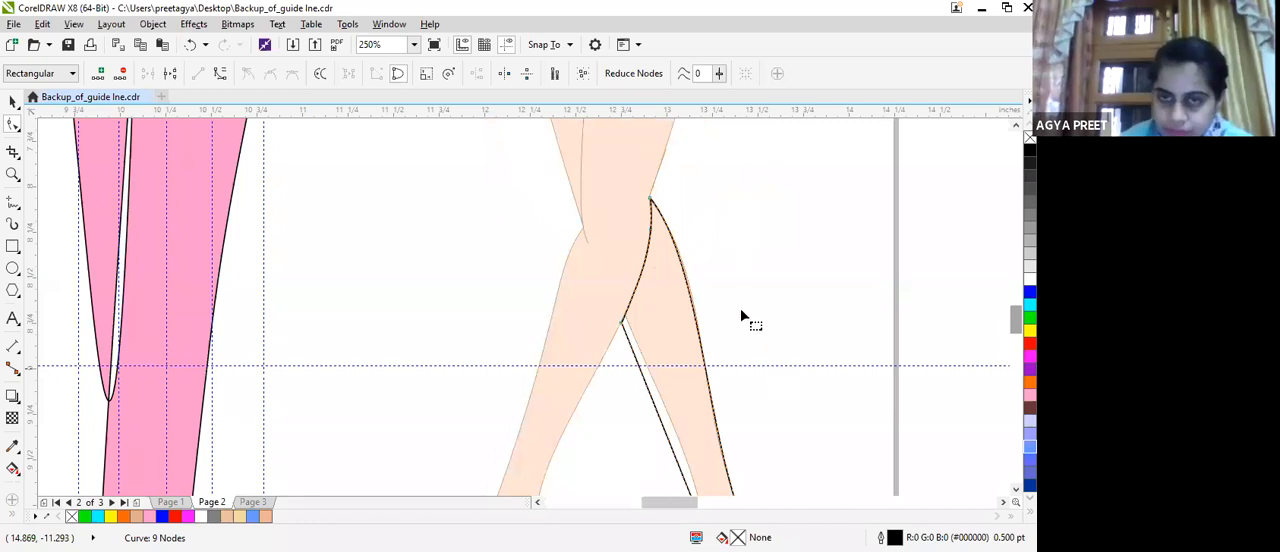
{"action": "scroll", "coordinate": [705, 301], "scroll_direction": "up", "scroll_amount": 2}
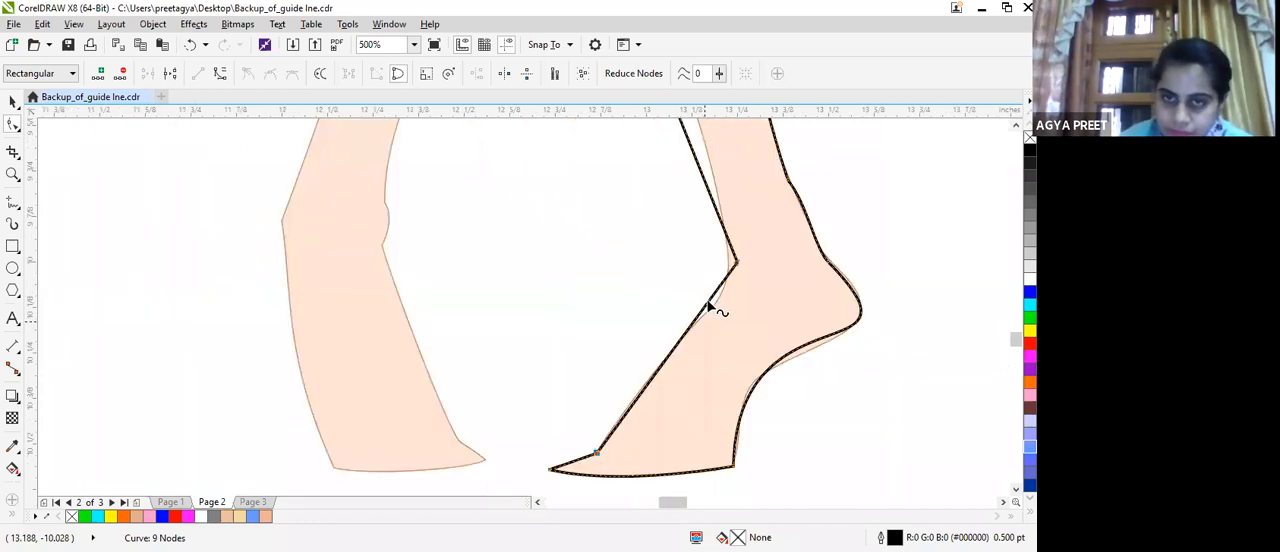
{"action": "left_click", "coordinate": [221, 76]}
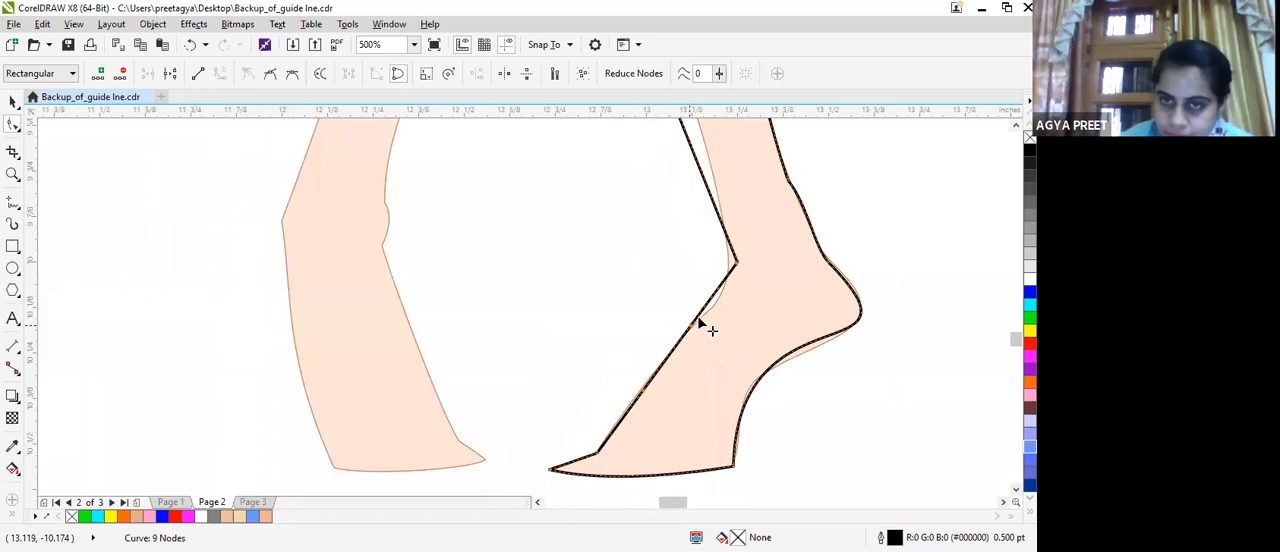
{"action": "left_click_drag", "start_coordinate": [714, 326], "coordinate": [767, 290]}
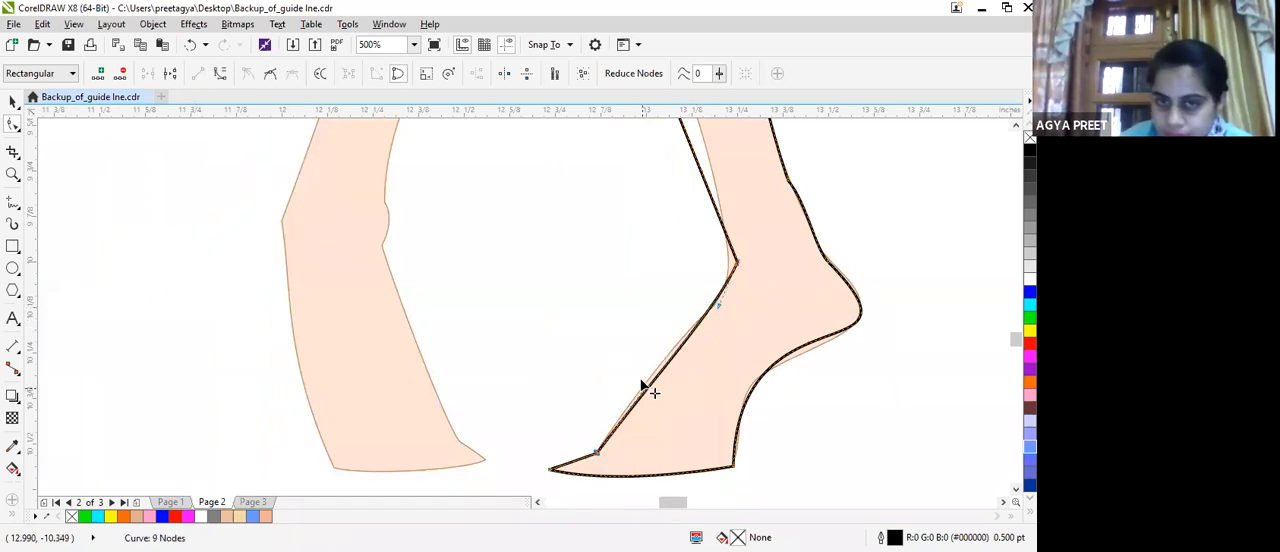
{"action": "left_click_drag", "start_coordinate": [637, 372], "coordinate": [728, 276]}
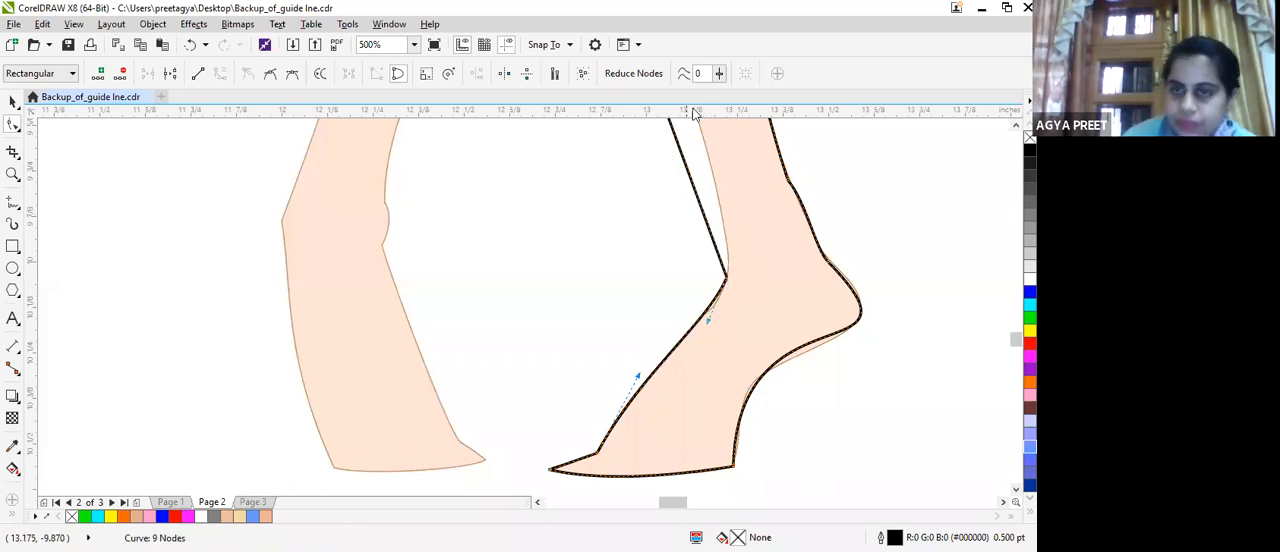
Bend the inner lower-leg segment between the leg crossing and the ankle into the reference calf curve with its control handles.
{"action": "mouse_move", "coordinate": [1016, 340]}
{"action": "left_mouse_down"}
{"action": "mouse_move", "coordinate": [1016, 316]}
{"action": "mouse_move", "coordinate": [1008, 328]}
{"action": "left_mouse_up"}
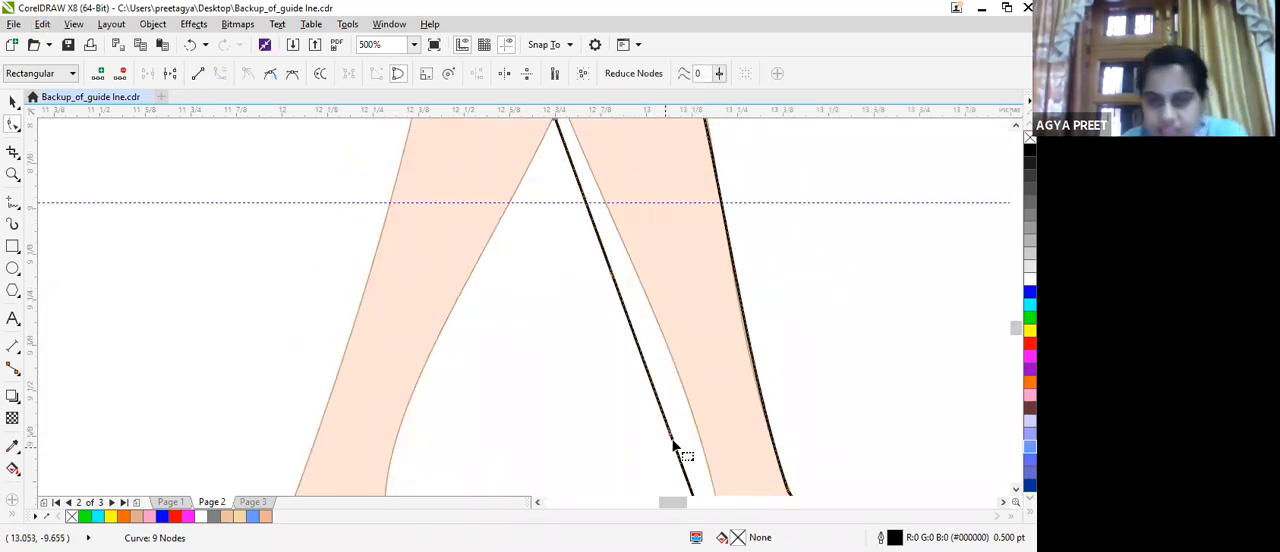
{"action": "left_click_drag", "start_coordinate": [677, 446], "coordinate": [699, 320]}
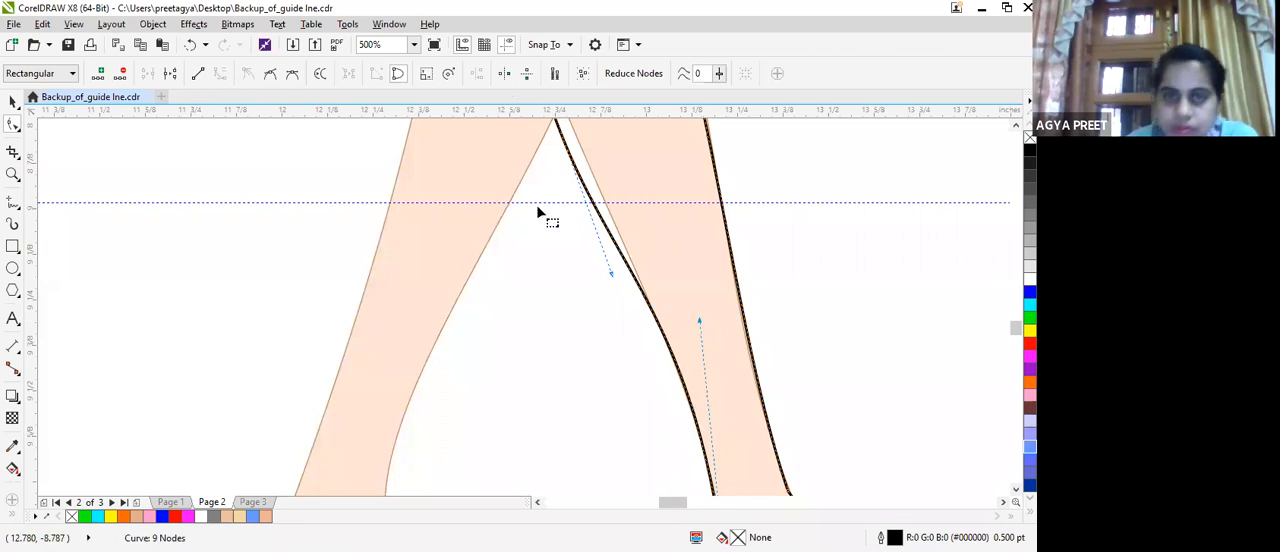
{"action": "left_click_drag", "start_coordinate": [609, 276], "coordinate": [565, 160]}
{"action": "left_click_drag", "start_coordinate": [662, 162], "coordinate": [662, 162]}
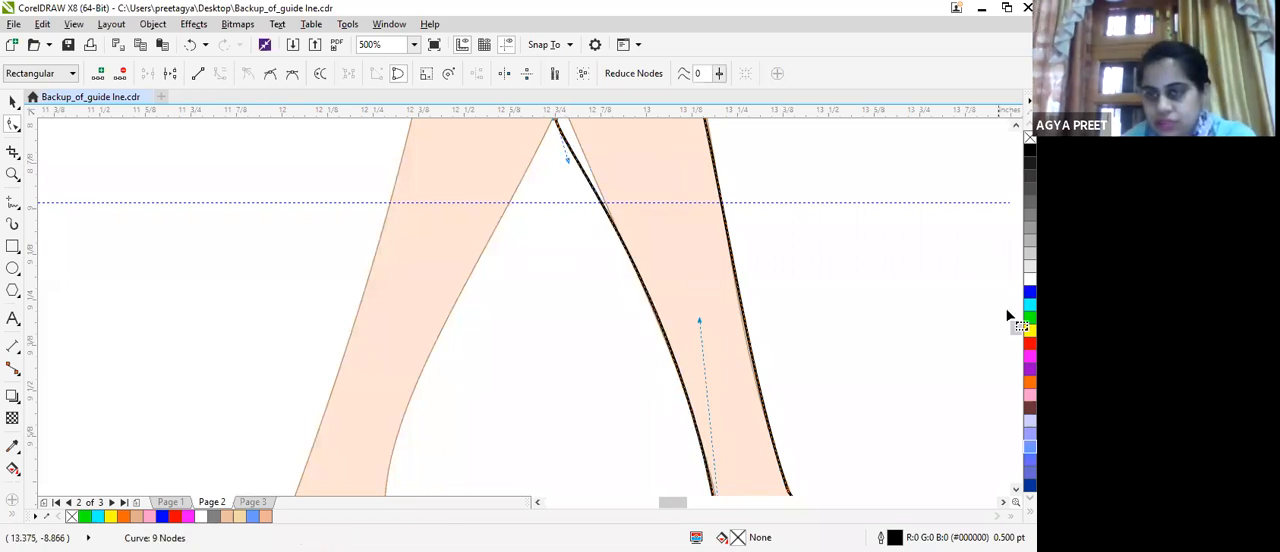
Move the node at the leg crossing onto the reference, refine the calf curve with its handles and finish editing the outline's nodes.
{"action": "scroll", "coordinate": [1008, 316], "scroll_direction": "up", "scroll_amount": 3}
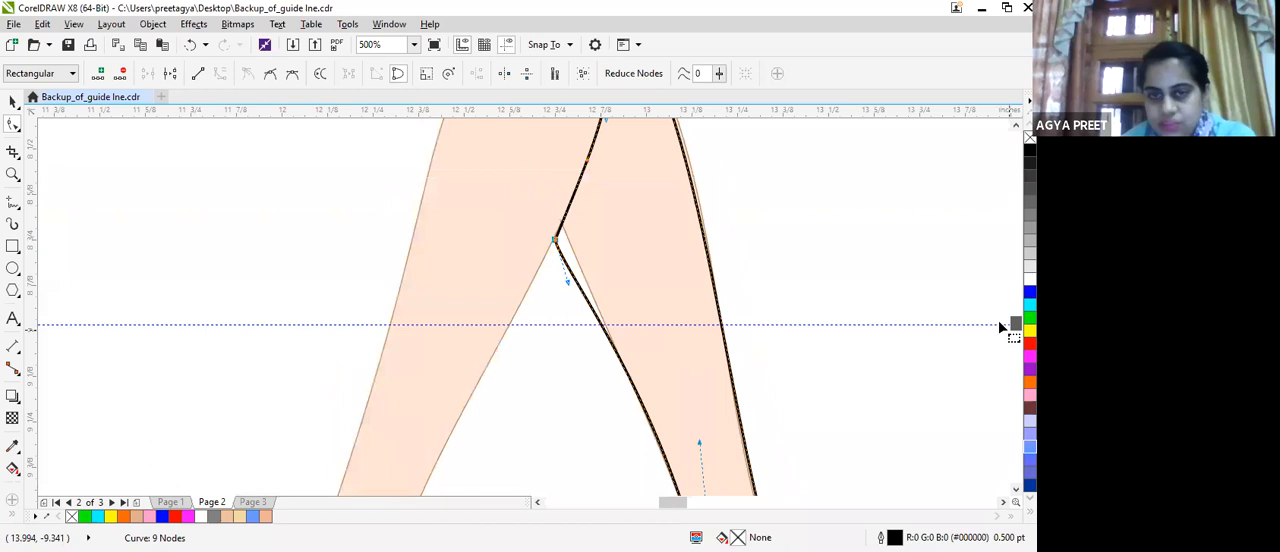
{"action": "left_click_drag", "start_coordinate": [571, 280], "coordinate": [560, 230]}
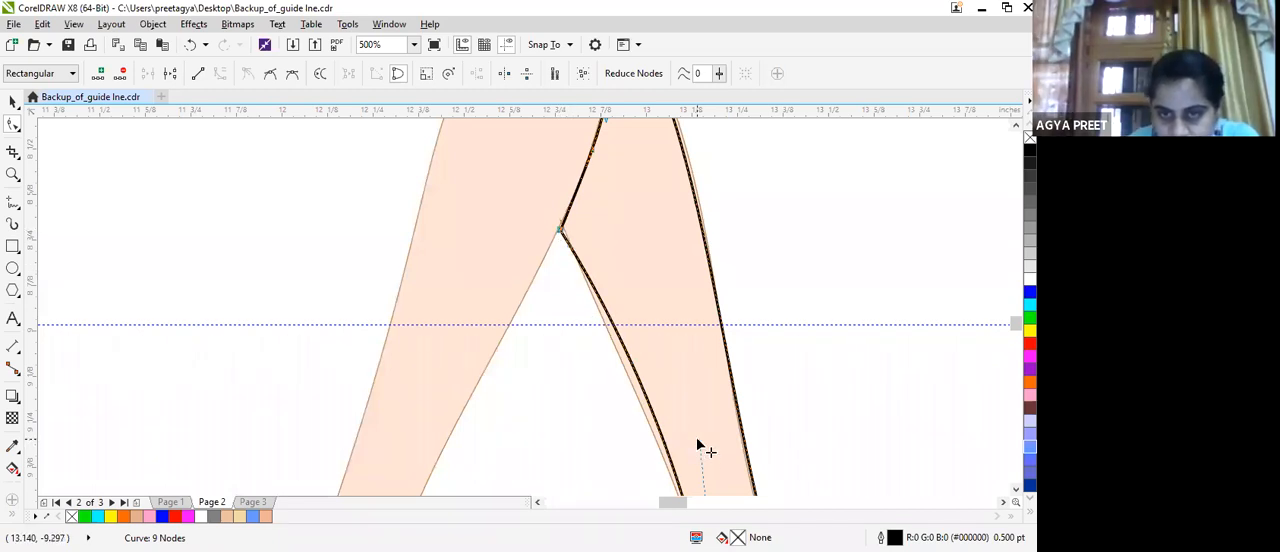
{"action": "left_click_drag", "start_coordinate": [697, 449], "coordinate": [688, 449]}
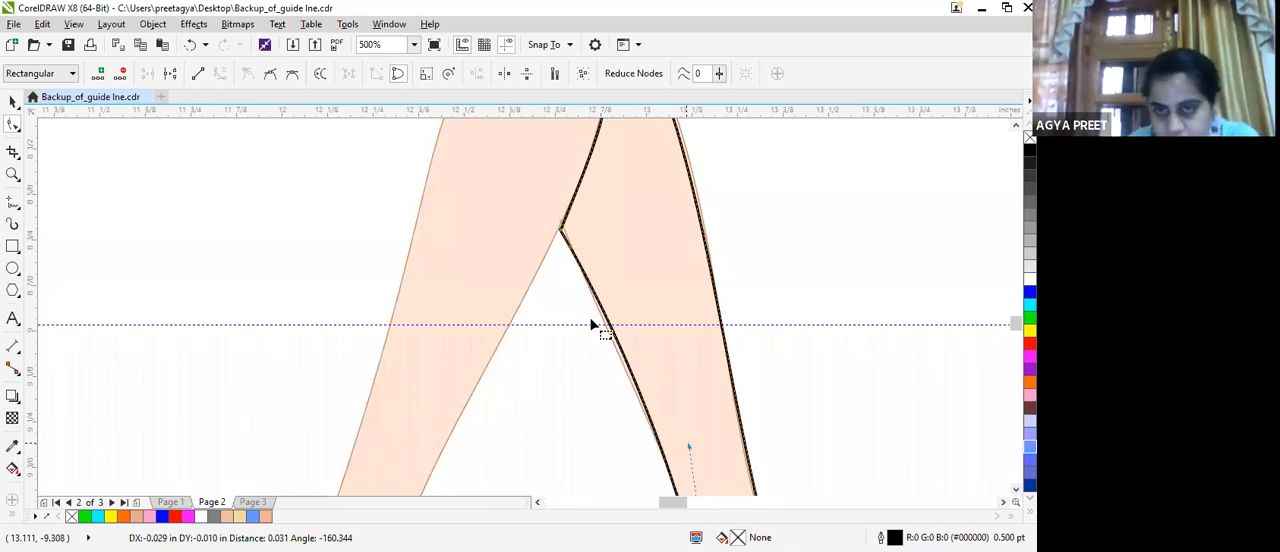
{"action": "left_click_drag", "start_coordinate": [560, 232], "coordinate": [559, 254]}
{"action": "scroll", "coordinate": [711, 266], "scroll_direction": "down", "scroll_amount": 1}
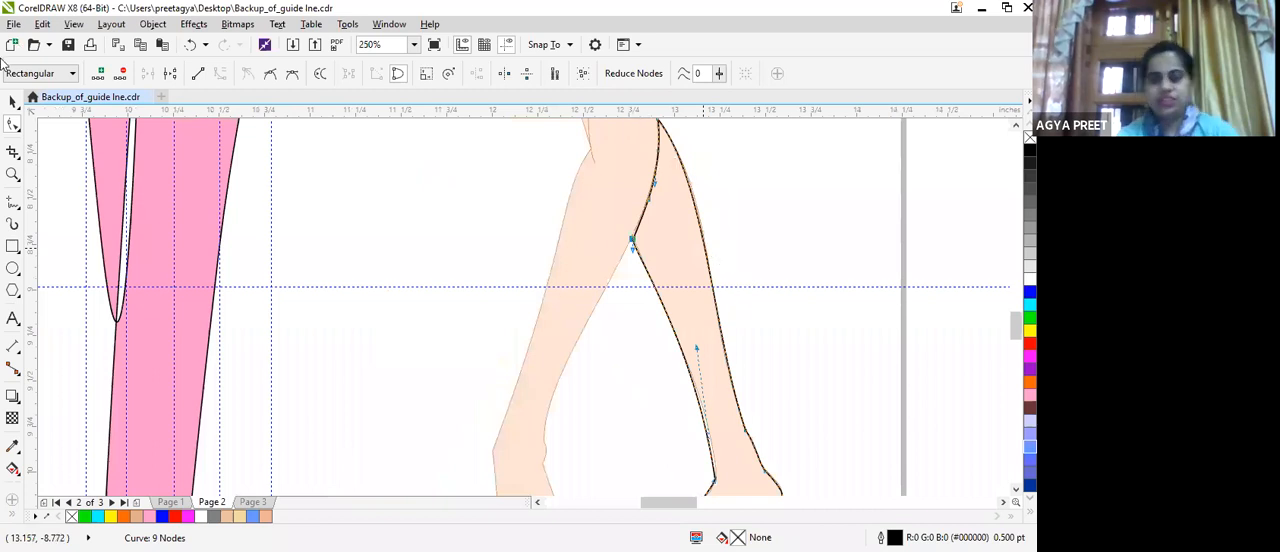
{"action": "scroll", "coordinate": [703, 247], "scroll_direction": "down", "scroll_amount": 1}
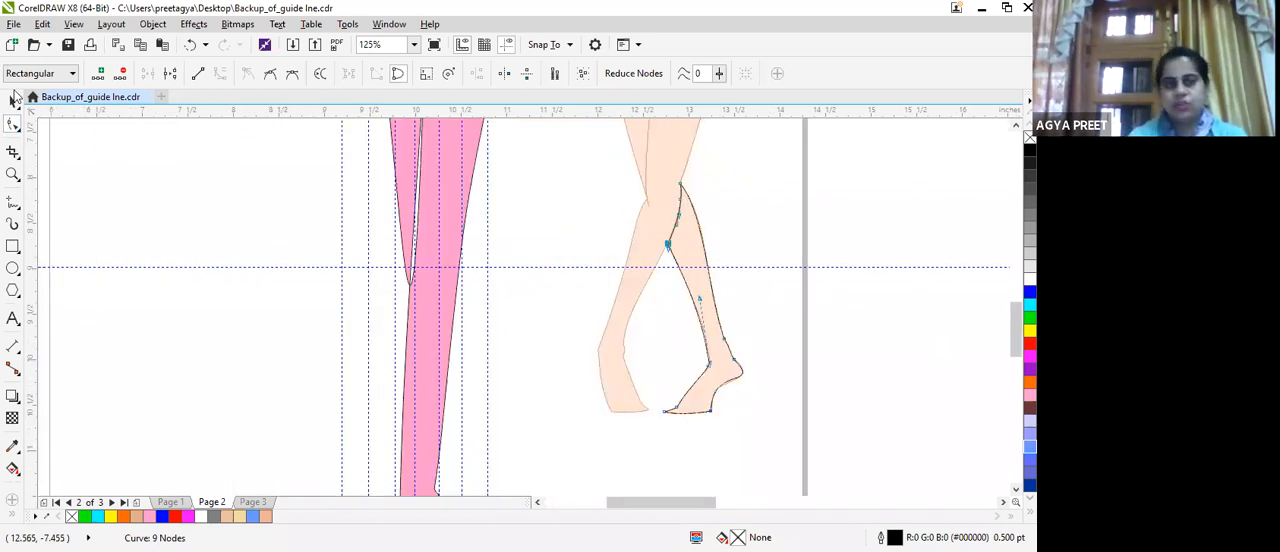
{"action": "left_click", "coordinate": [10, 101]}
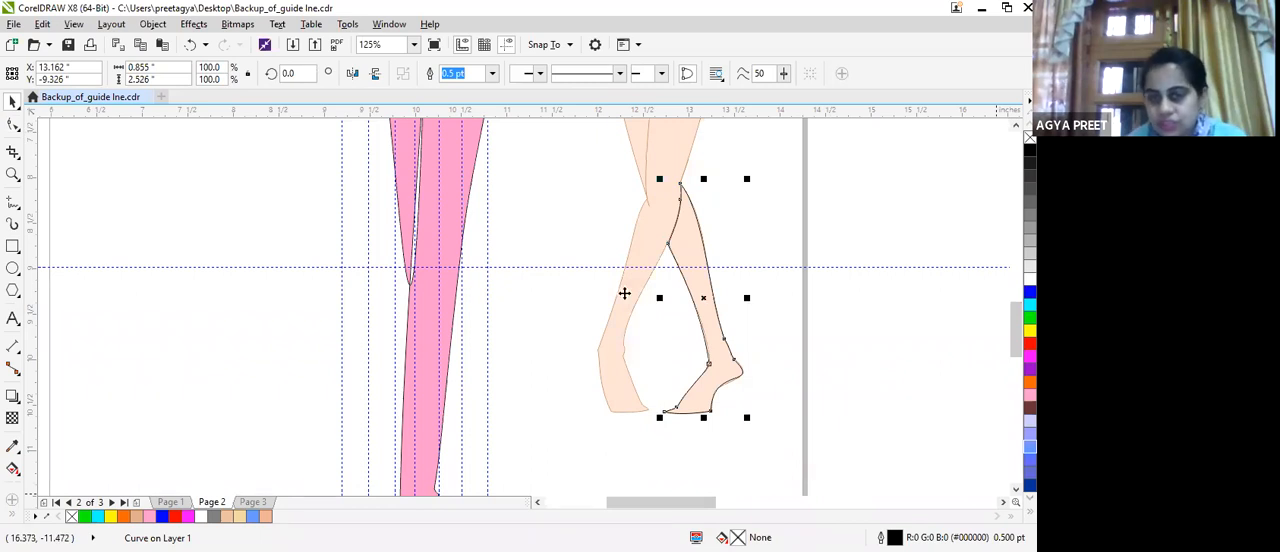
Move the traced rear-leg outline onto the croquis below the knee and fill it with pink sampled from the croquis leg.
{"action": "mouse_move", "coordinate": [704, 300]}
{"action": "left_mouse_down"}
{"action": "mouse_move", "coordinate": [480, 340]}
{"action": "mouse_move", "coordinate": [475, 390]}
{"action": "mouse_move", "coordinate": [489, 410]}
{"action": "left_mouse_up"}
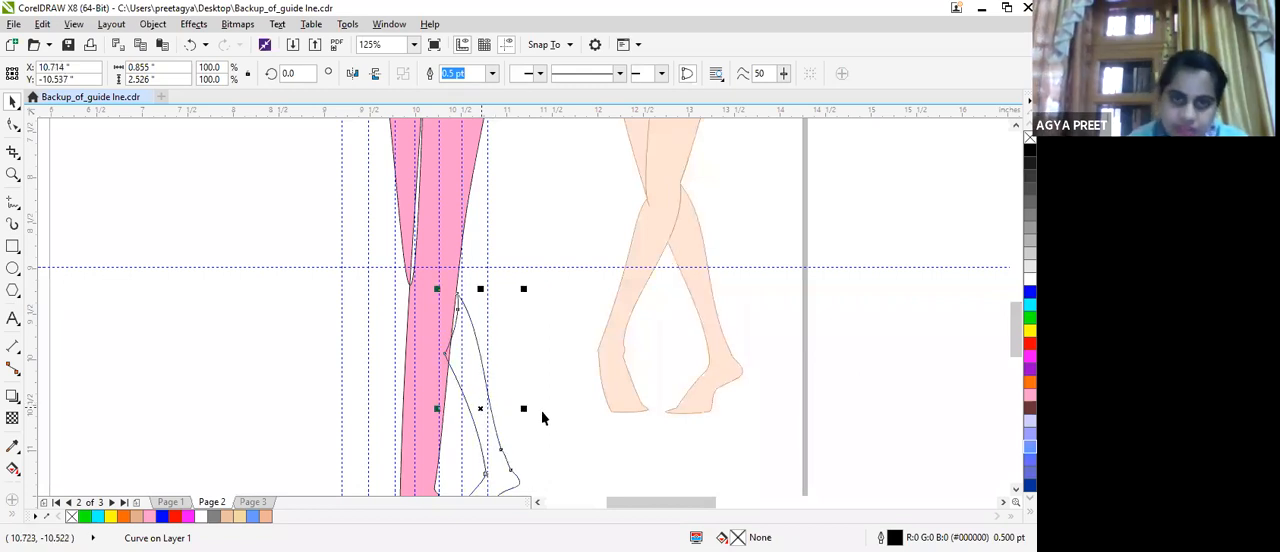
{"action": "key", "text": "Left"}
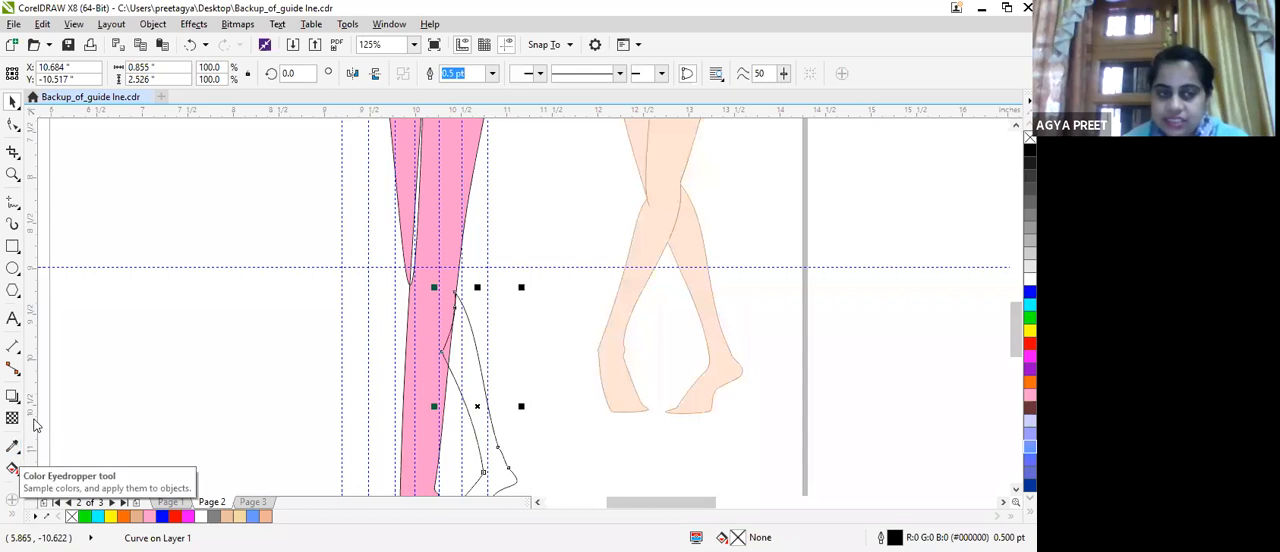
{"action": "left_click", "coordinate": [13, 449]}
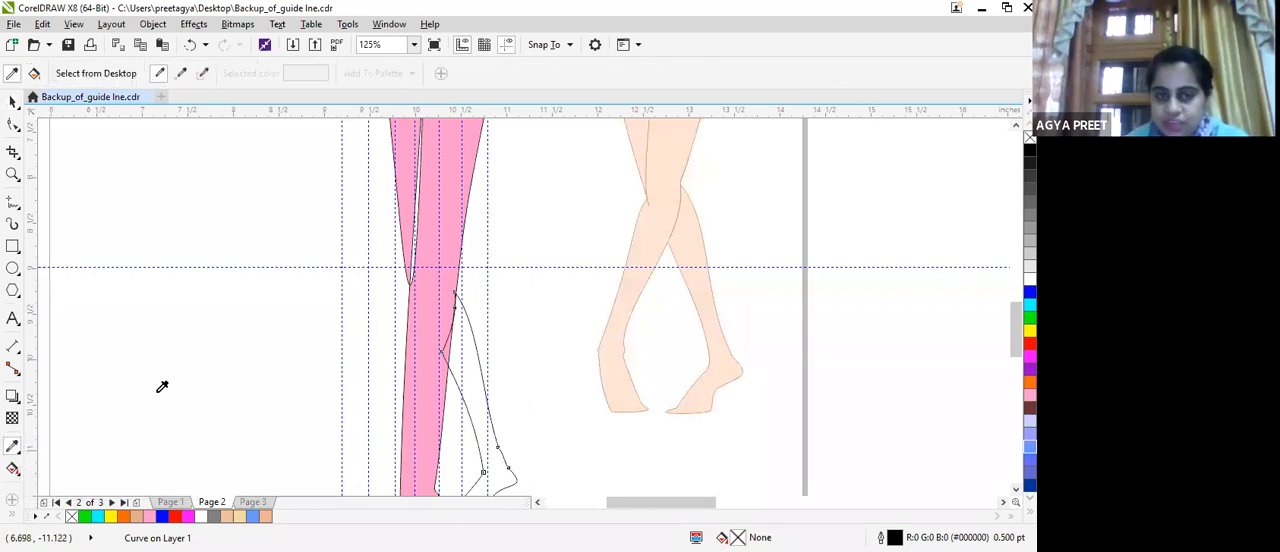
{"action": "left_click", "coordinate": [432, 385]}
{"action": "left_click", "coordinate": [468, 385]}
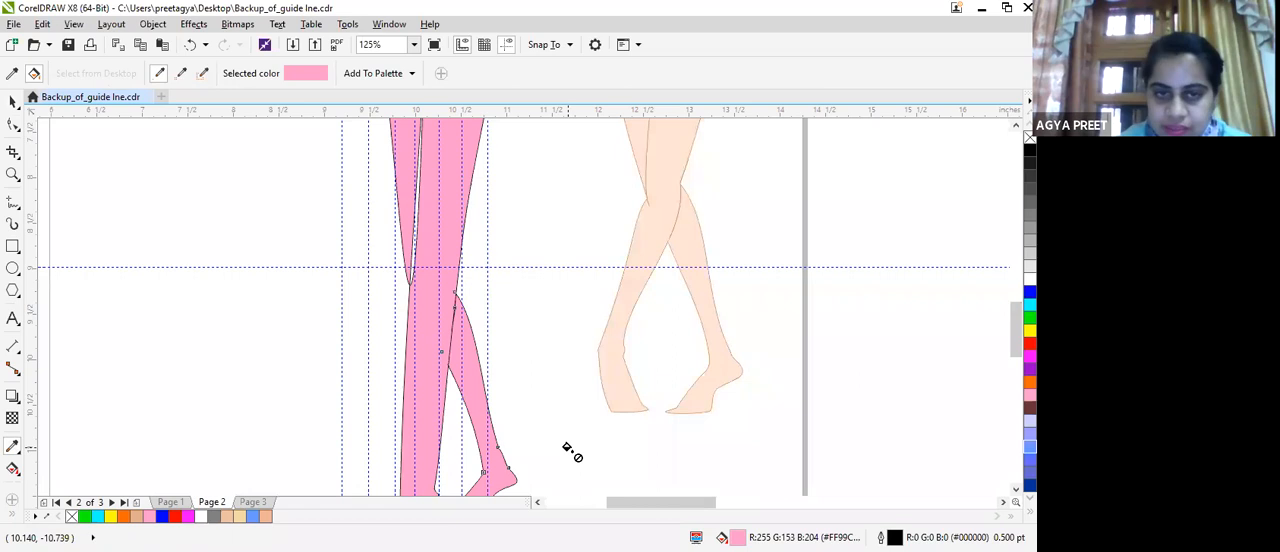
Compare the pink croquis's legs, torso and arms with the pose of the peach reference figure.
{"action": "scroll", "coordinate": [497, 206], "scroll_direction": "down", "scroll_amount": 2}
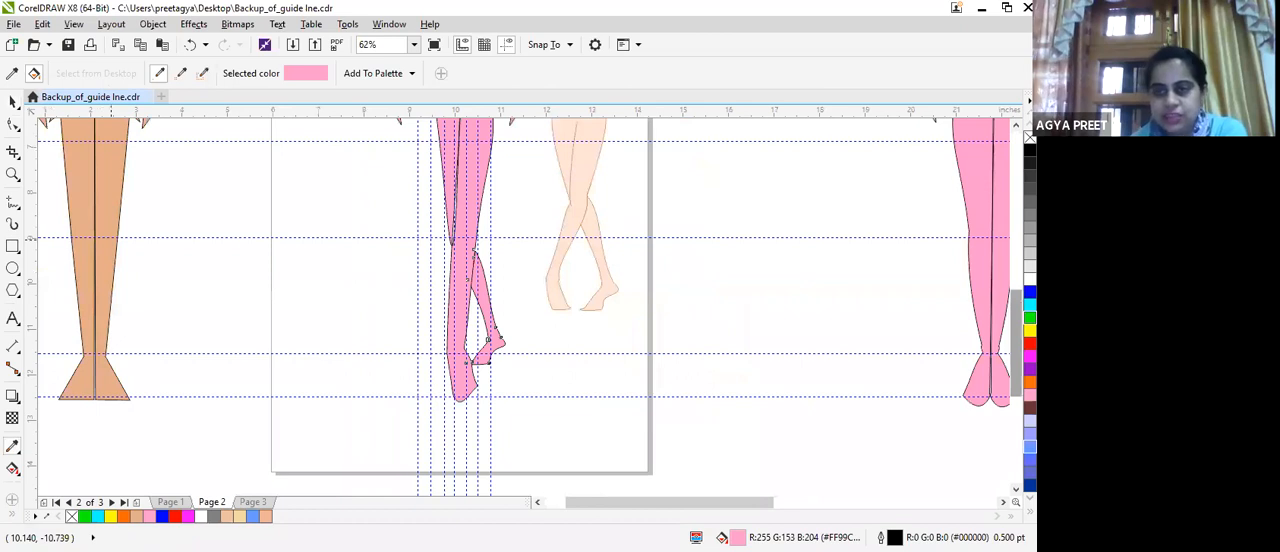
{"action": "scroll", "coordinate": [525, 305], "scroll_direction": "up", "scroll_amount": 6}
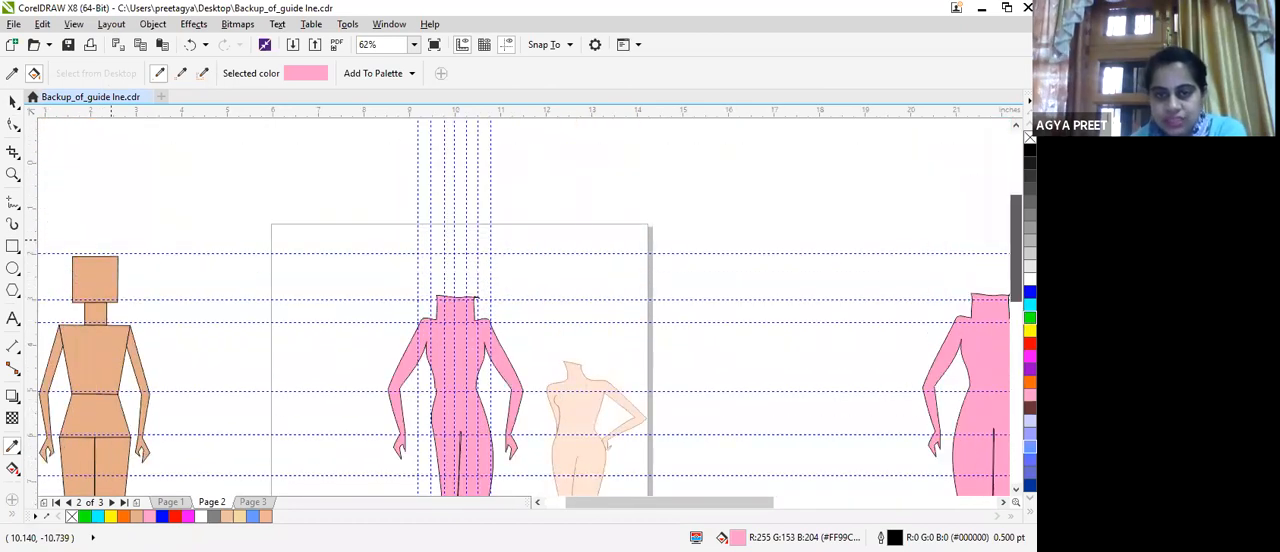
{"action": "scroll", "coordinate": [525, 305], "scroll_direction": "down", "scroll_amount": 4}
{"action": "scroll", "coordinate": [998, 305], "scroll_direction": "up", "scroll_amount": 2}
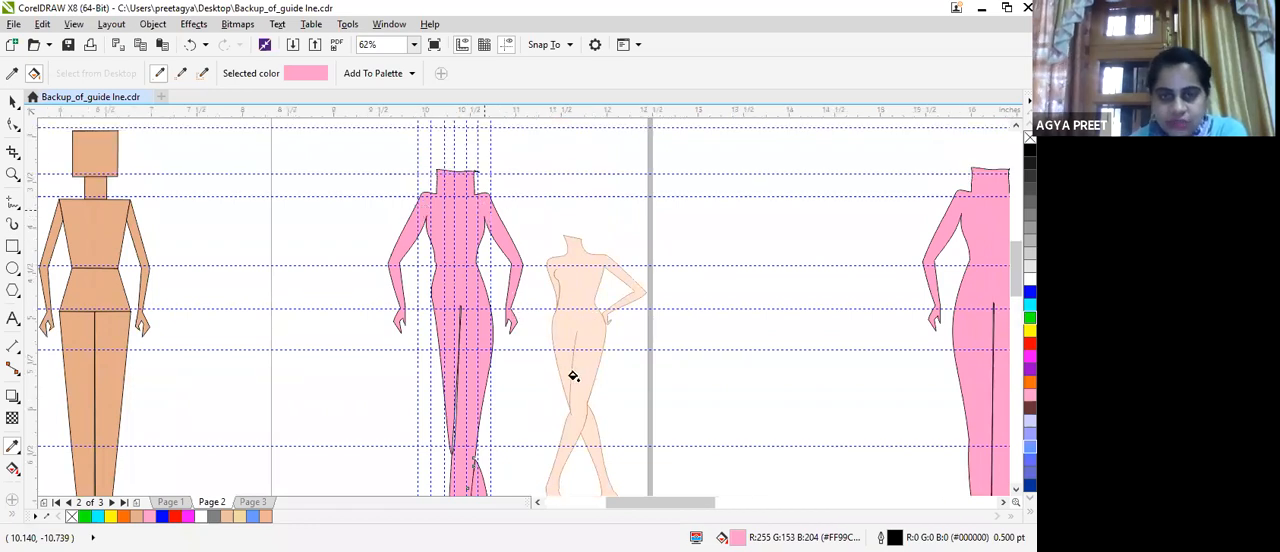
{"action": "scroll", "coordinate": [572, 377], "scroll_direction": "up", "scroll_amount": 2}
{"action": "scroll", "coordinate": [573, 379], "scroll_direction": "up", "scroll_amount": 1}
{"action": "scroll", "coordinate": [700, 423], "scroll_direction": "down", "scroll_amount": 3}
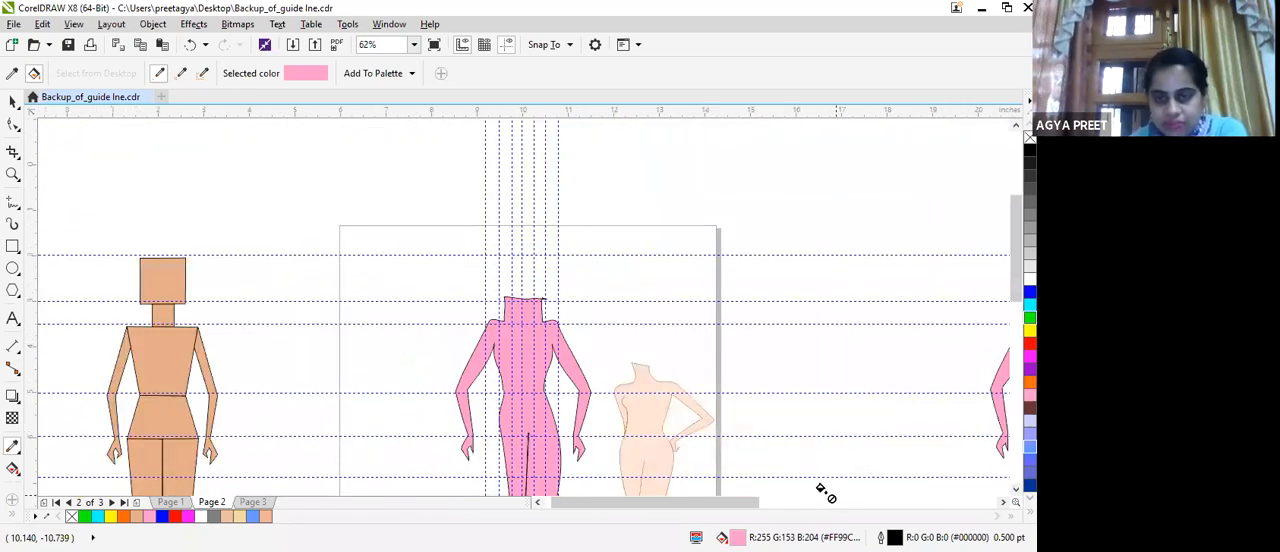
{"action": "scroll", "coordinate": [578, 398], "scroll_direction": "up", "scroll_amount": 1}
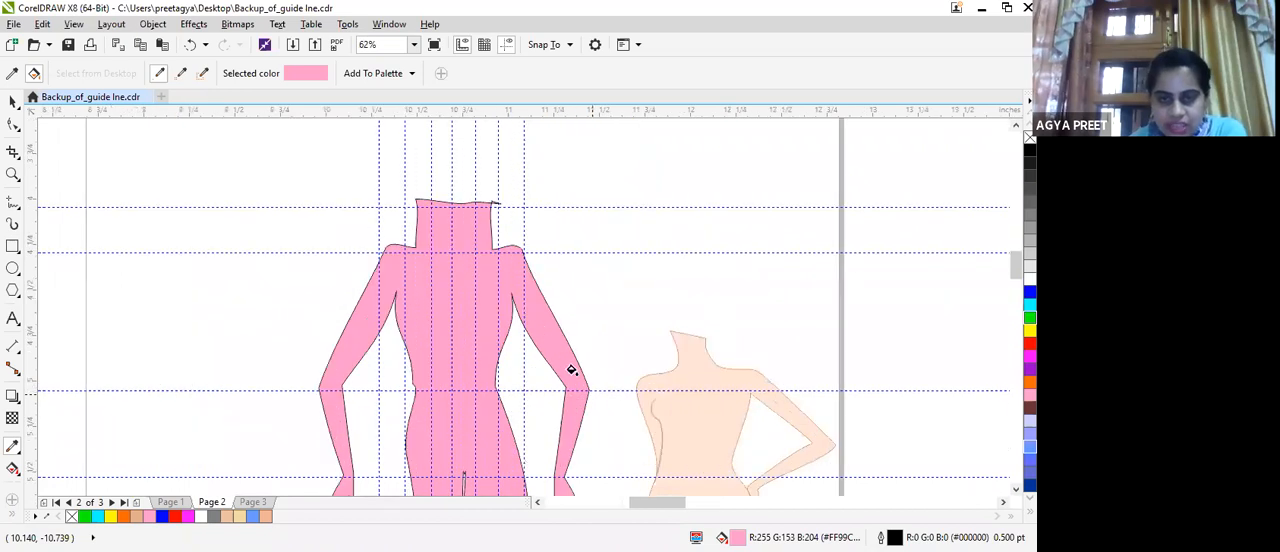
{"action": "scroll", "coordinate": [600, 390], "scroll_direction": "up", "scroll_amount": 1}
{"action": "scroll", "coordinate": [608, 391], "scroll_direction": "down", "scroll_amount": 1}
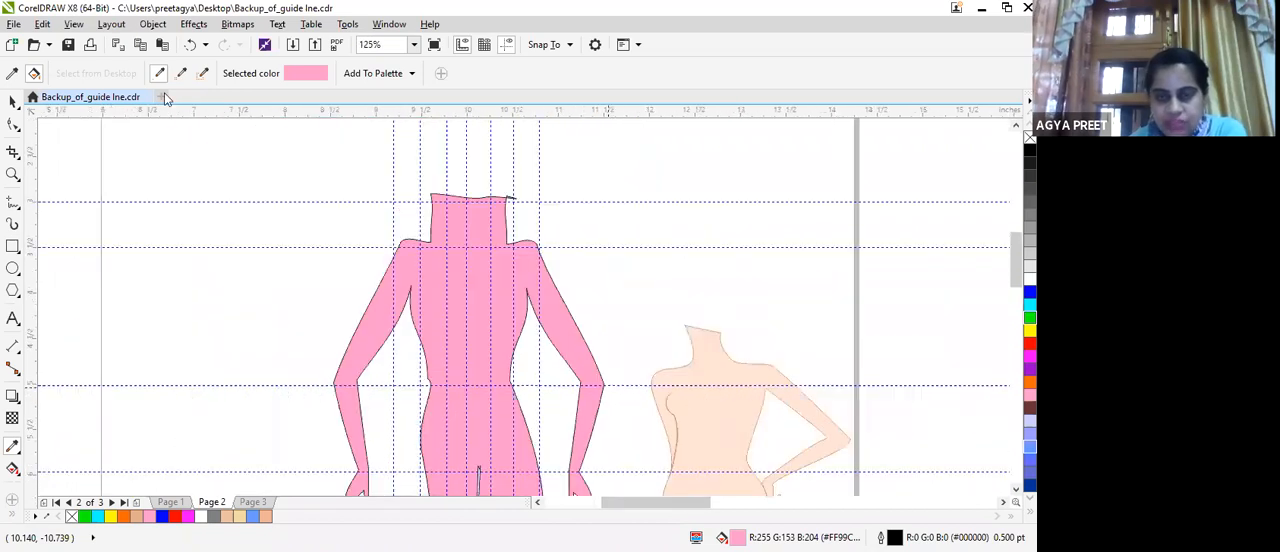
Bend the croquis arm beside the reference outward at the elbow, straighten its inner upper-arm curve and bring the wrist in to the hip.
{"action": "left_click", "coordinate": [13, 124]}
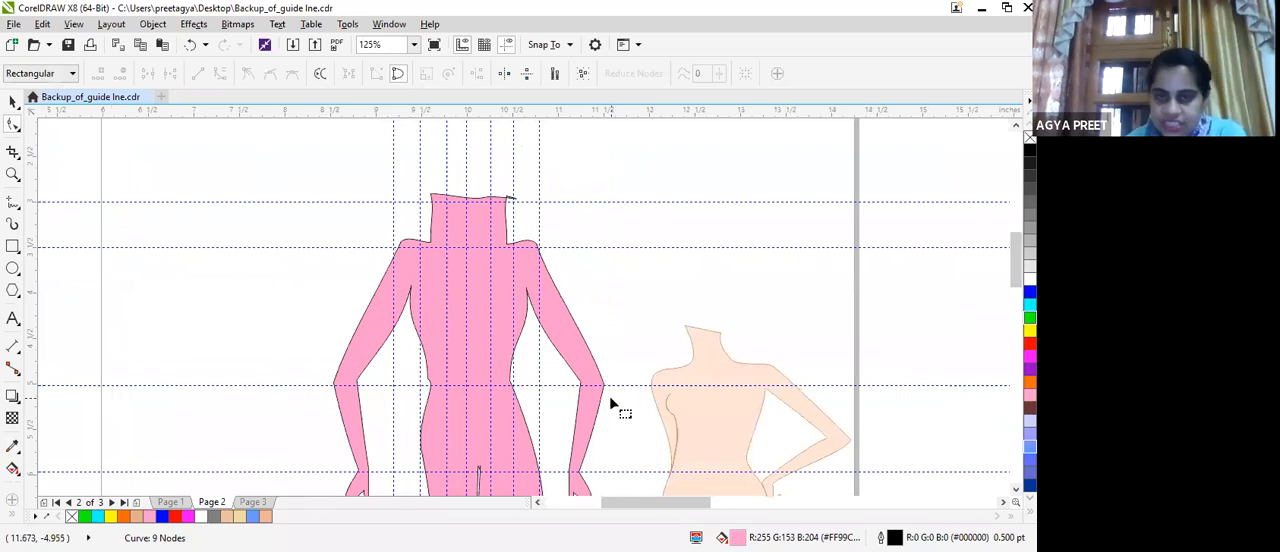
{"action": "scroll", "coordinate": [606, 392], "scroll_direction": "up", "scroll_amount": 3}
{"action": "scroll", "coordinate": [600, 390], "scroll_direction": "up", "scroll_amount": 3}
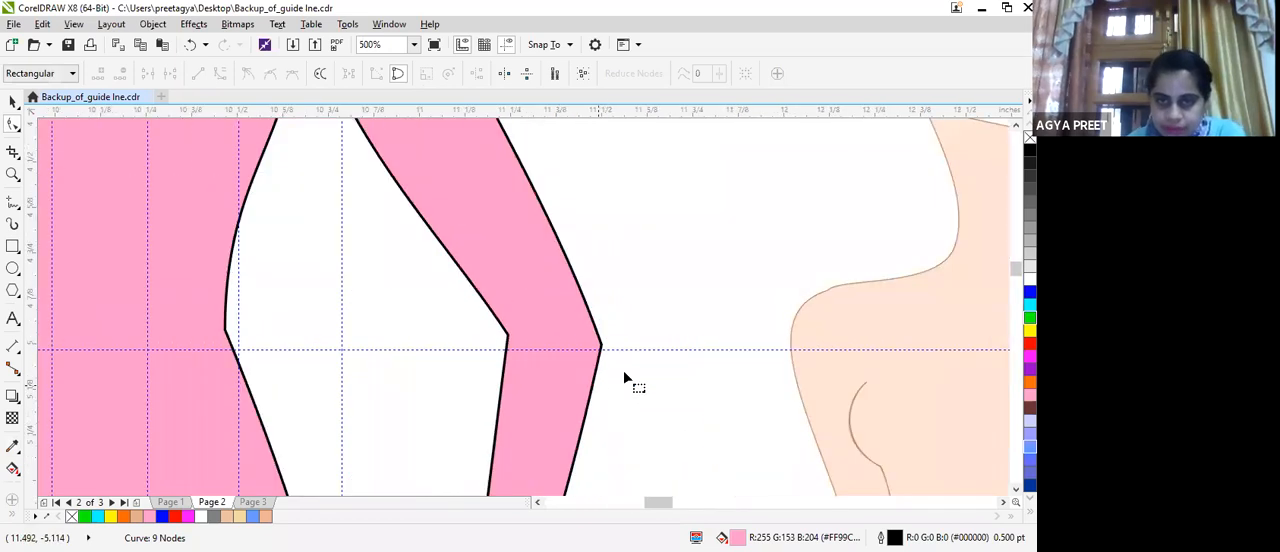
{"action": "scroll", "coordinate": [584, 352], "scroll_direction": "down", "scroll_amount": 2}
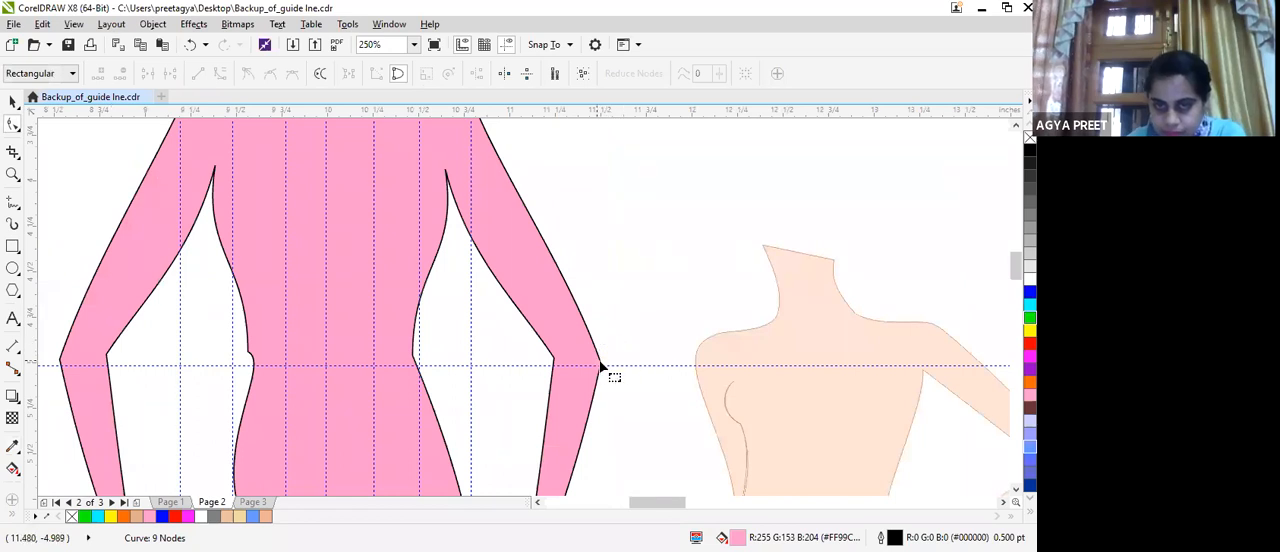
{"action": "left_click_drag", "start_coordinate": [600, 368], "coordinate": [679, 306]}
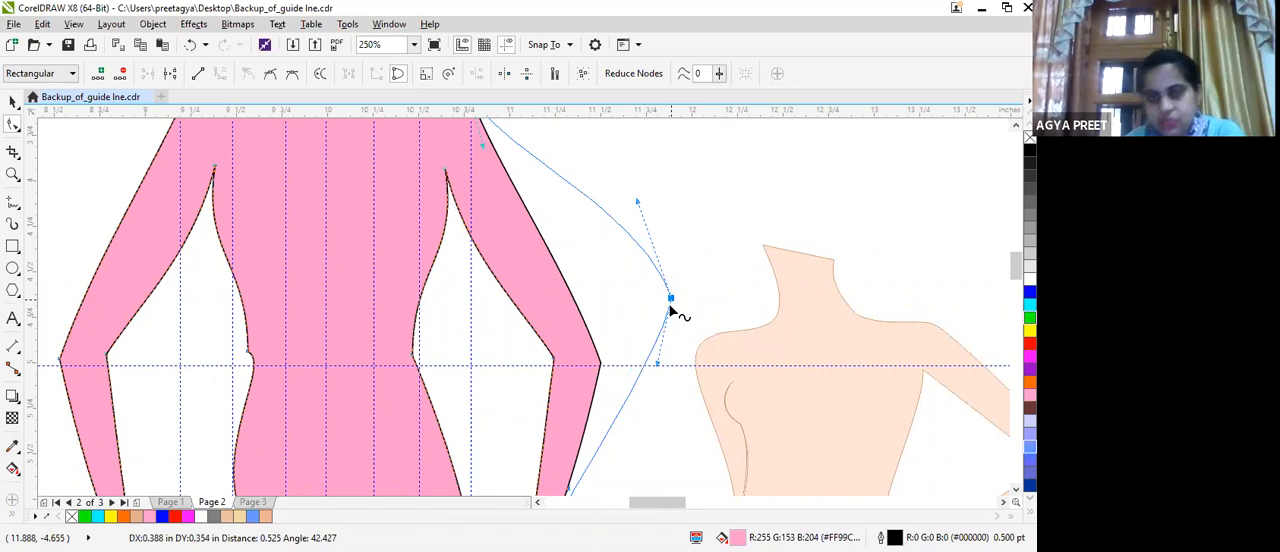
{"action": "scroll", "coordinate": [620, 338], "scroll_direction": "down", "scroll_amount": 2}
{"action": "left_click_drag", "start_coordinate": [625, 335], "coordinate": [649, 310]}
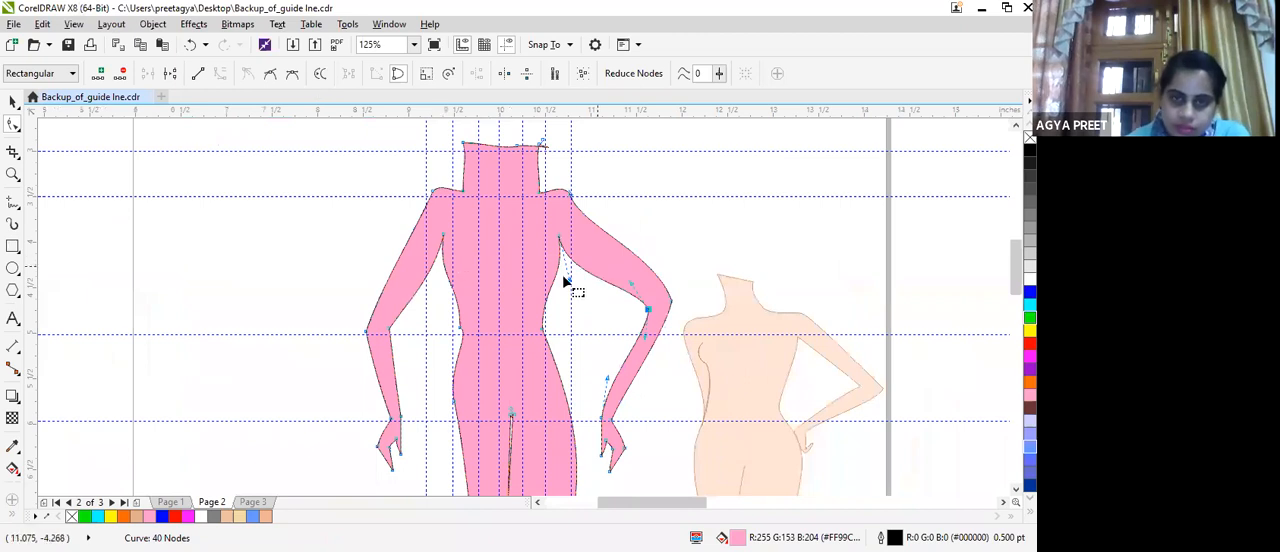
{"action": "left_click_drag", "start_coordinate": [574, 271], "coordinate": [580, 258]}
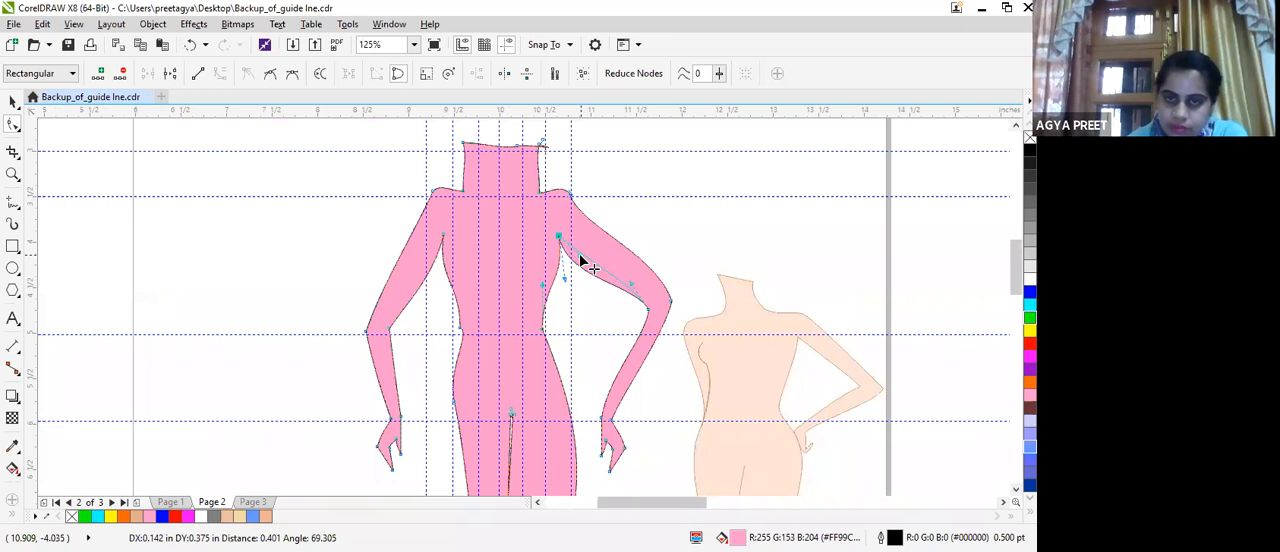
{"action": "left_click_drag", "start_coordinate": [602, 425], "coordinate": [616, 472]}
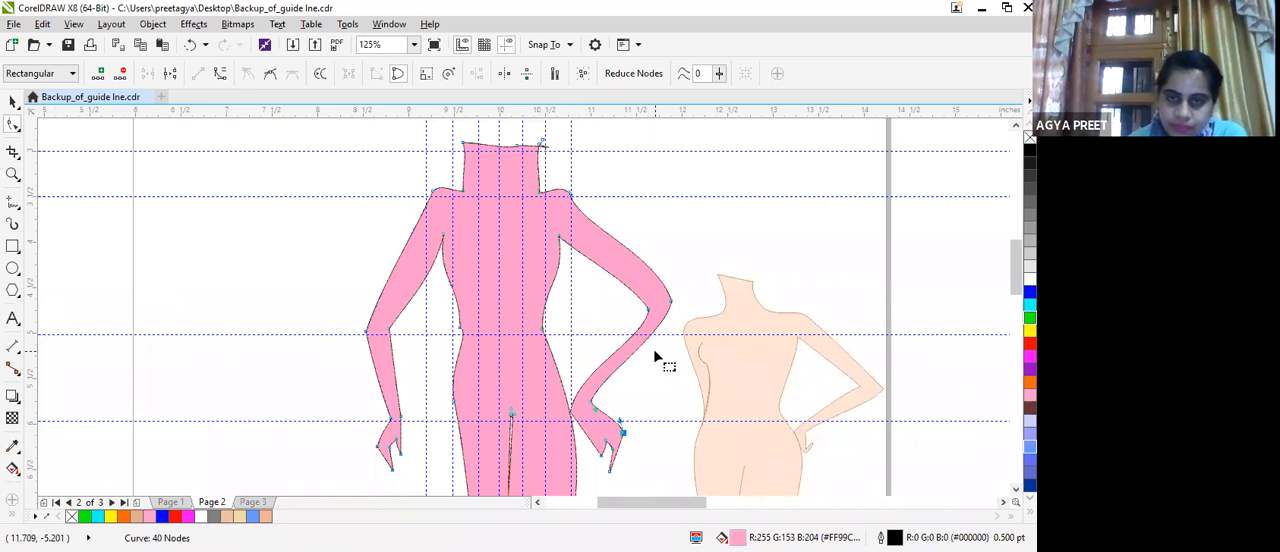
Lower the bent arm's outer and inner elbow nodes to the waist guideline and adjust the forearm curve towards the wrist.
{"action": "scroll", "coordinate": [640, 358], "scroll_direction": "down", "scroll_amount": 2}
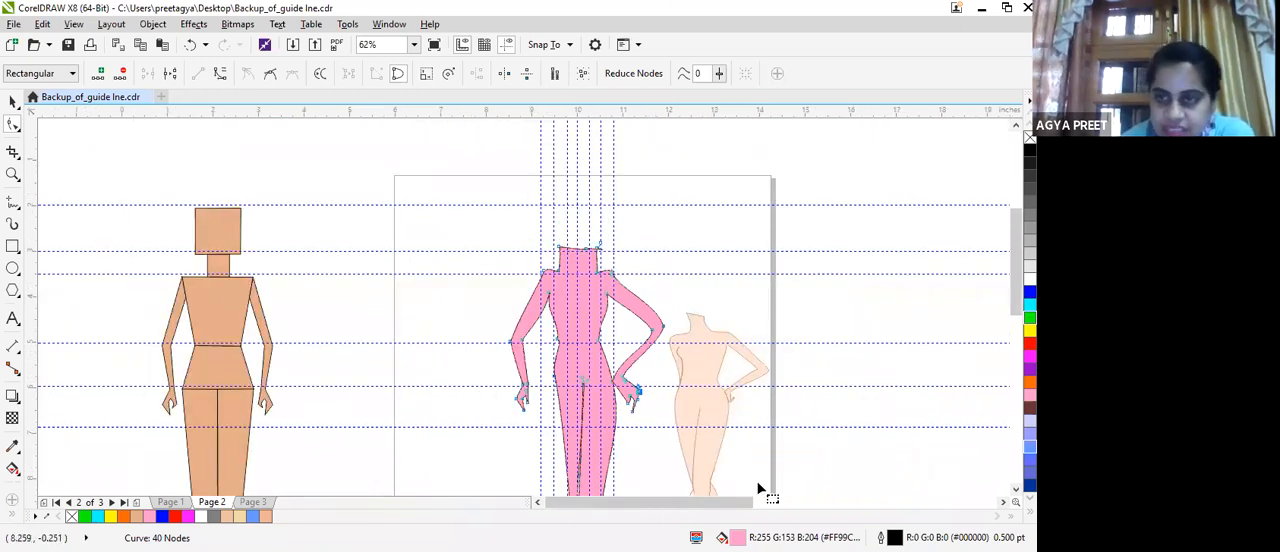
{"action": "scroll", "coordinate": [614, 331], "scroll_direction": "up", "scroll_amount": 2}
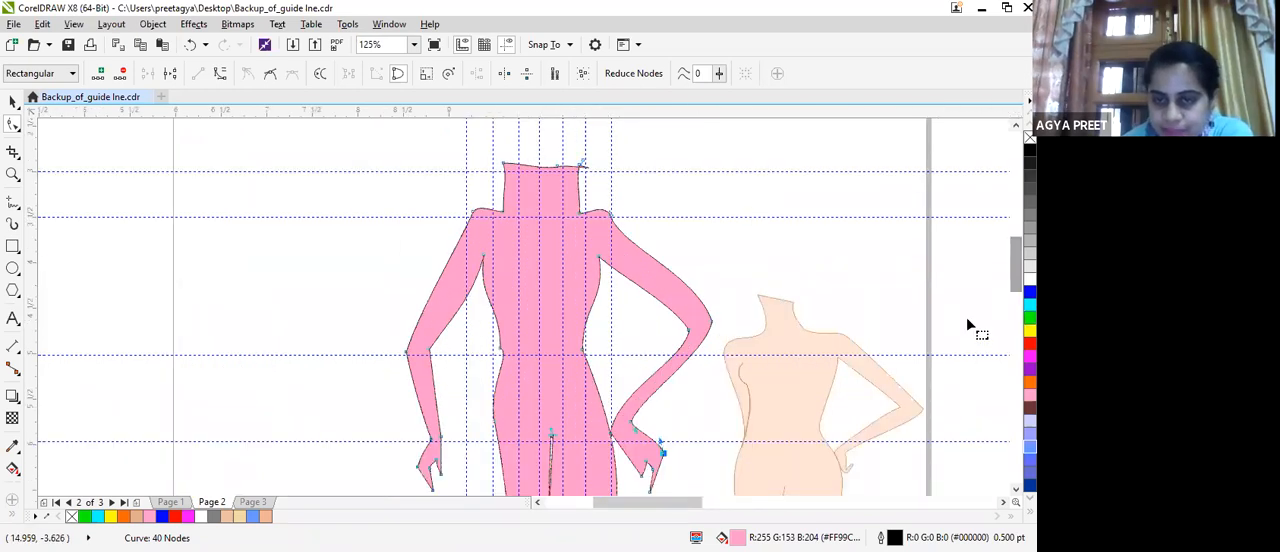
{"action": "scroll", "coordinate": [674, 503], "scroll_direction": "right", "scroll_amount": 4}
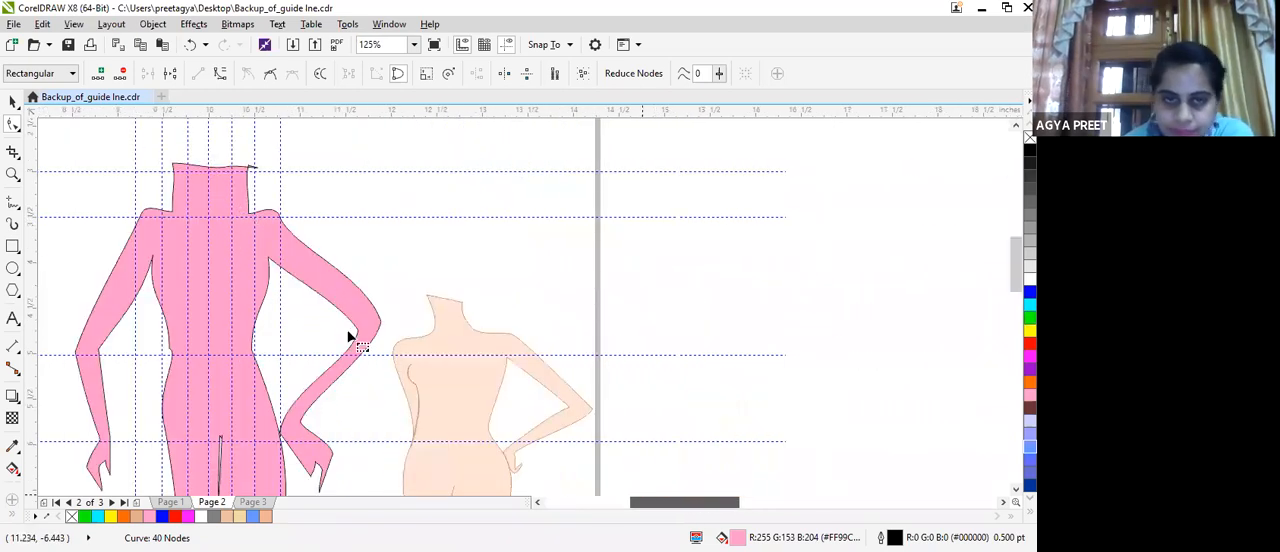
{"action": "left_click_drag", "start_coordinate": [380, 330], "coordinate": [346, 343]}
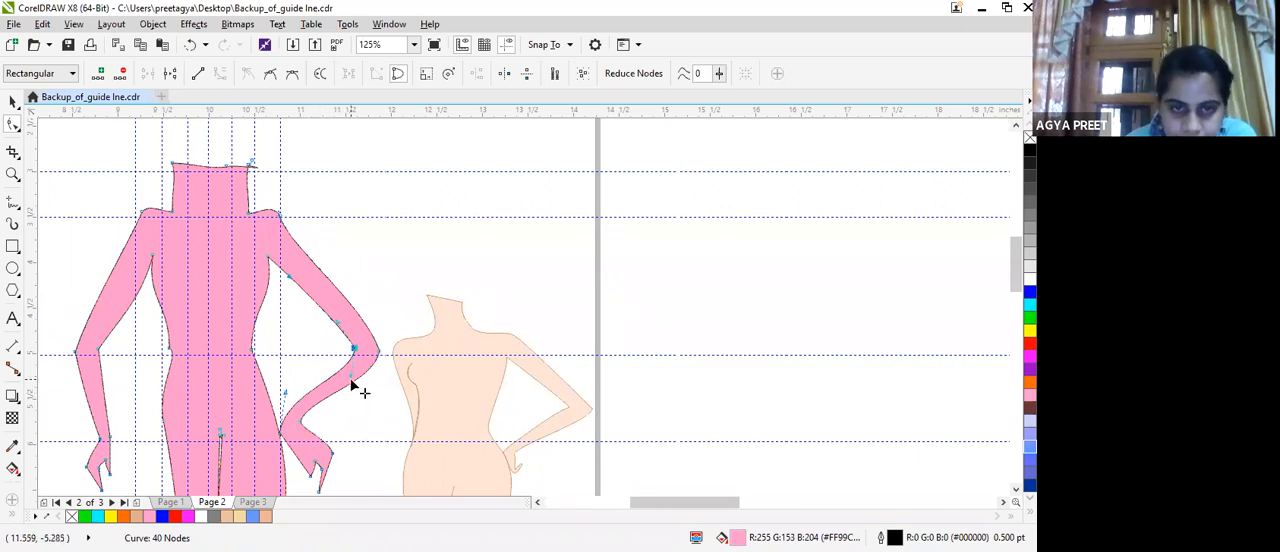
{"action": "left_click", "coordinate": [301, 423]}
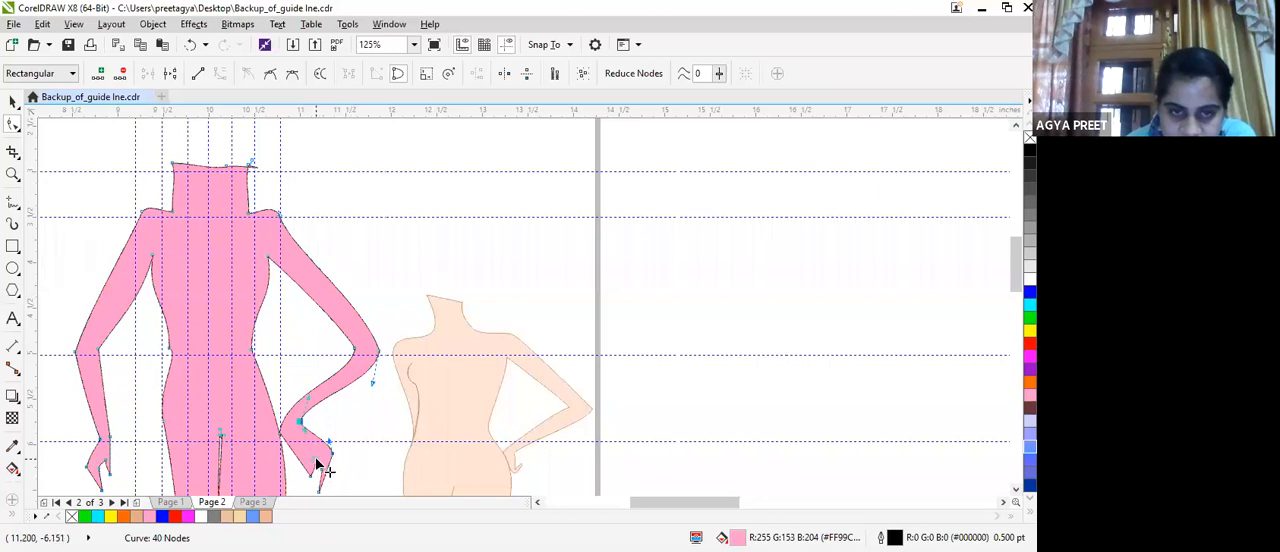
Reshape the hand on the hip by repositioning its finger and thumb nodes and pulling in the back of the hand.
{"action": "left_click_drag", "start_coordinate": [317, 464], "coordinate": [322, 491]}
{"action": "scroll", "coordinate": [325, 491], "scroll_direction": "down", "scroll_amount": 2}
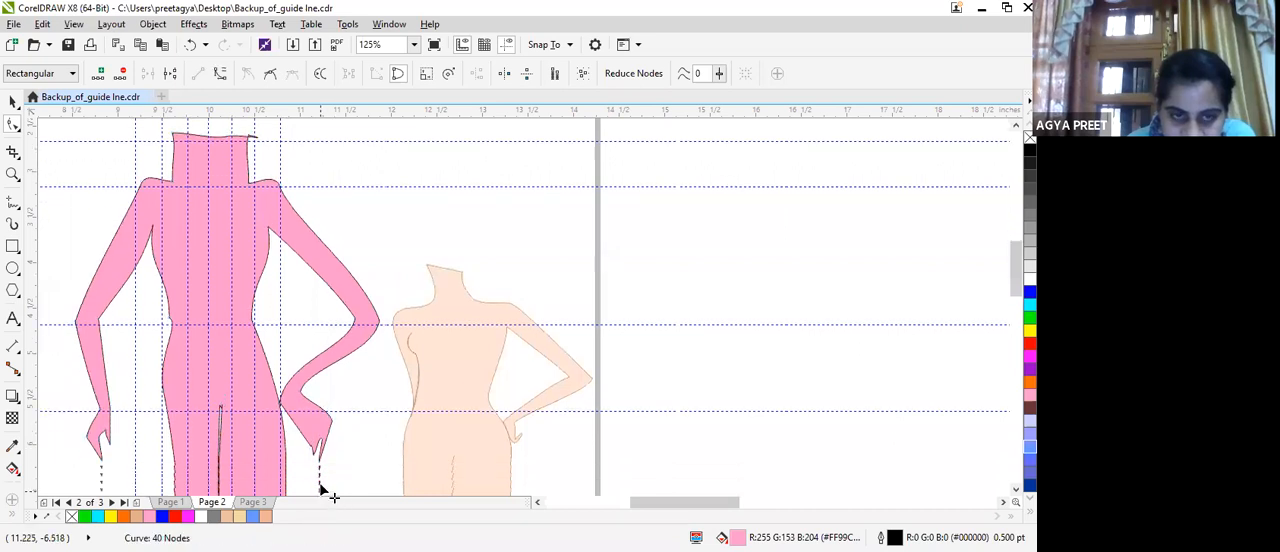
{"action": "mouse_move", "coordinate": [339, 403]}
{"action": "left_mouse_down"}
{"action": "mouse_move", "coordinate": [318, 405]}
{"action": "mouse_move", "coordinate": [319, 429]}
{"action": "mouse_move", "coordinate": [322, 391]}
{"action": "left_mouse_up"}
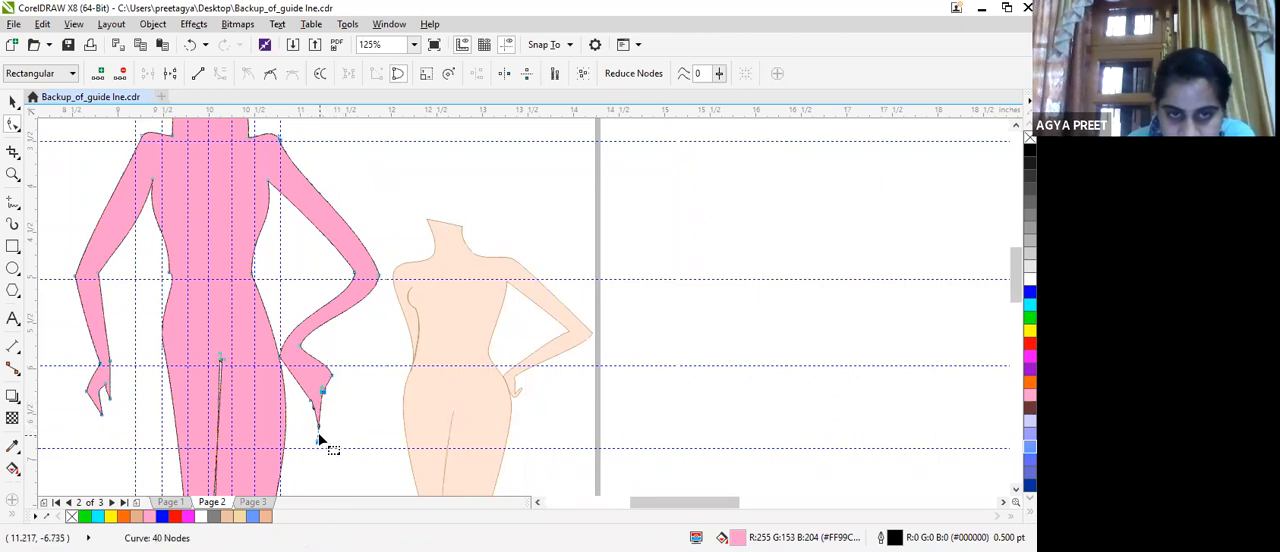
{"action": "left_click_drag", "start_coordinate": [320, 428], "coordinate": [299, 391]}
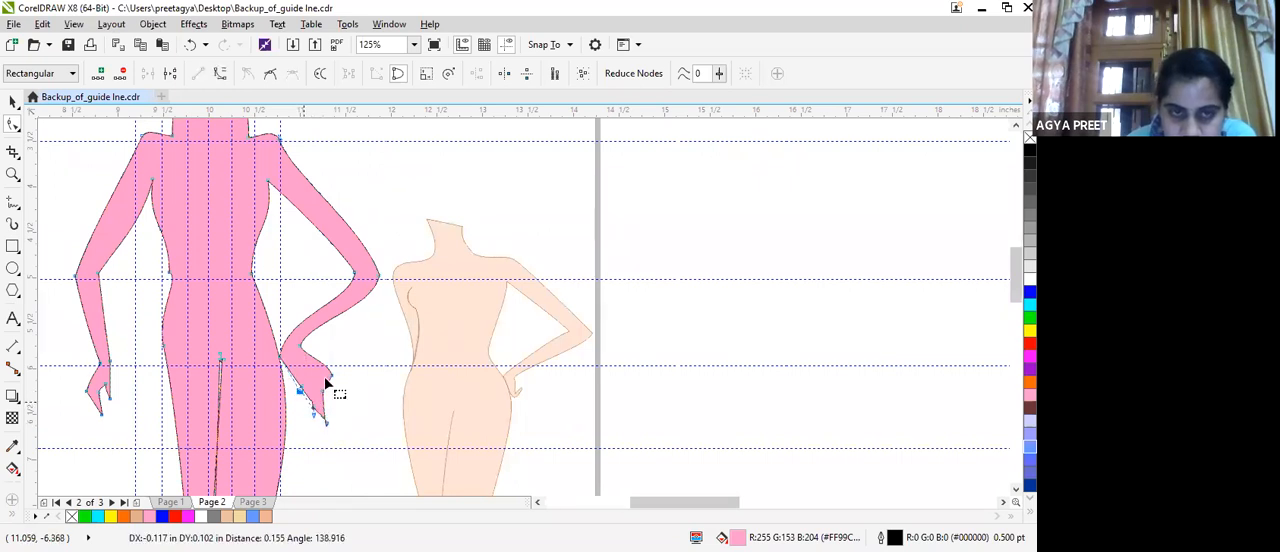
{"action": "left_click_drag", "start_coordinate": [324, 377], "coordinate": [319, 384]}
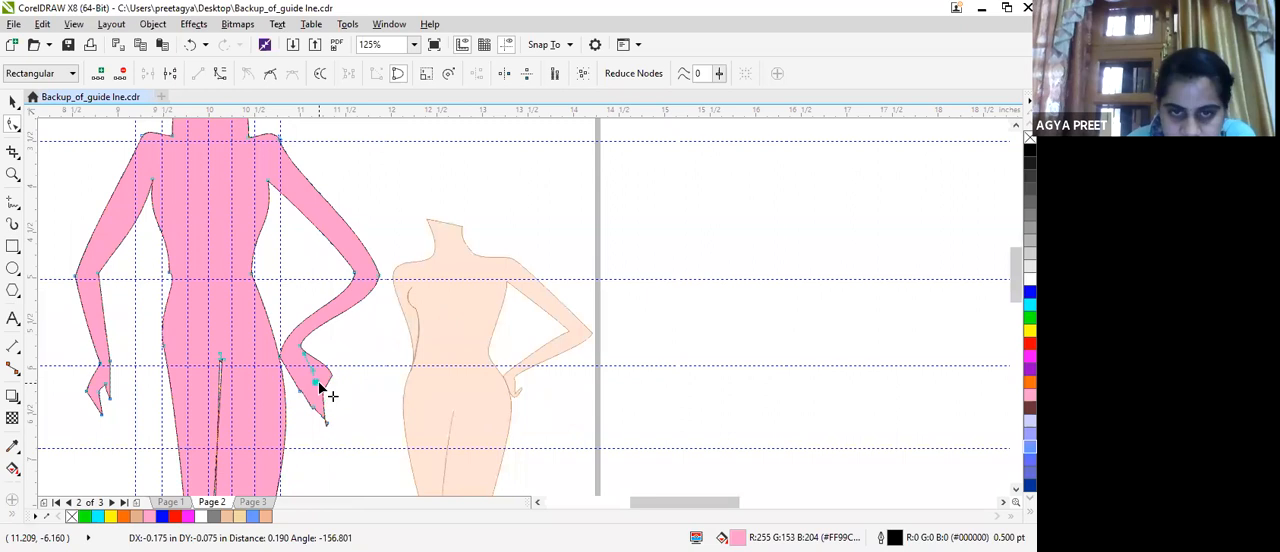
{"action": "left_click_drag", "start_coordinate": [294, 346], "coordinate": [295, 347]}
{"action": "left_click_drag", "start_coordinate": [318, 381], "coordinate": [325, 377]}
{"action": "left_click_drag", "start_coordinate": [323, 413], "coordinate": [314, 371]}
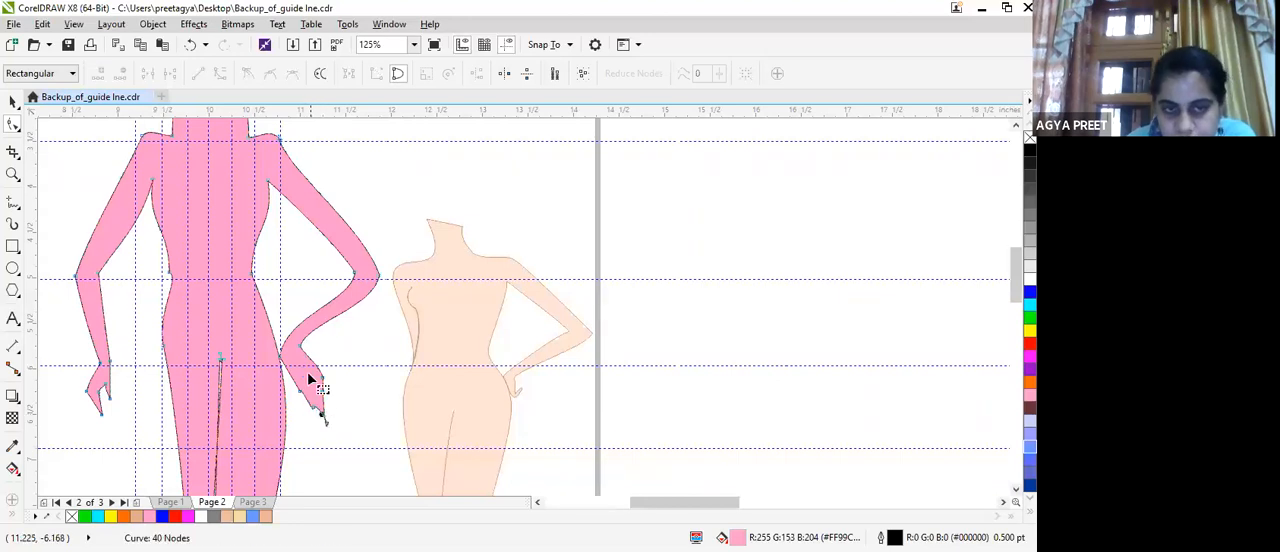
Refine the bent arm by moving both elbow nodes inward, lowering the inner wrist node and reshaping the forearm curves.
{"action": "scroll", "coordinate": [314, 371], "scroll_direction": "up", "scroll_amount": 2}
{"action": "scroll", "coordinate": [268, 361], "scroll_direction": "down", "scroll_amount": 2}
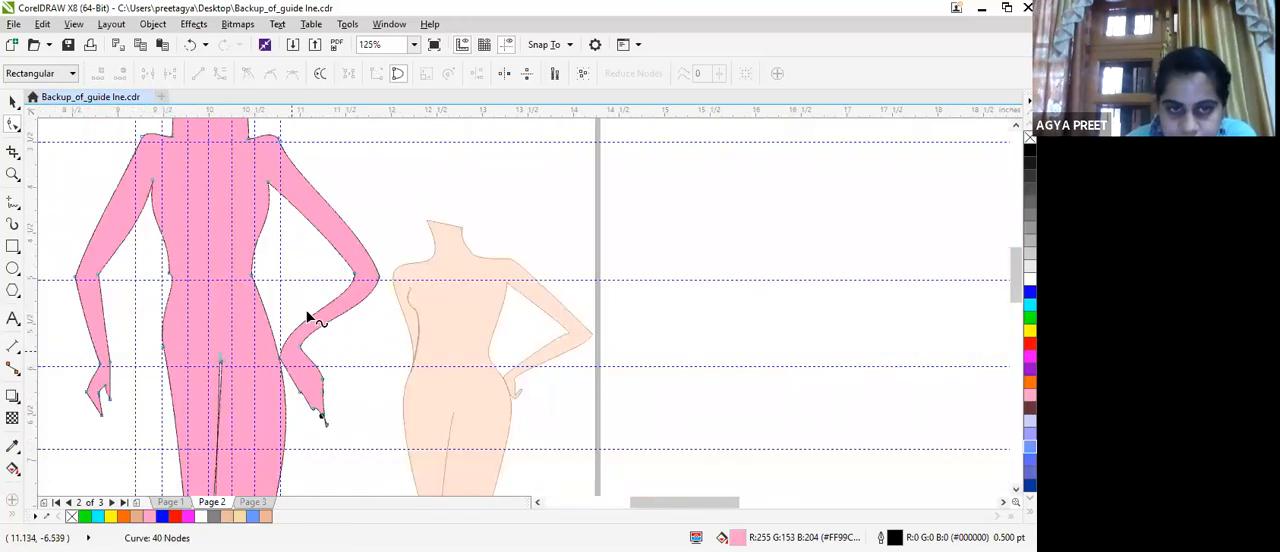
{"action": "left_click_drag", "start_coordinate": [352, 275], "coordinate": [334, 300]}
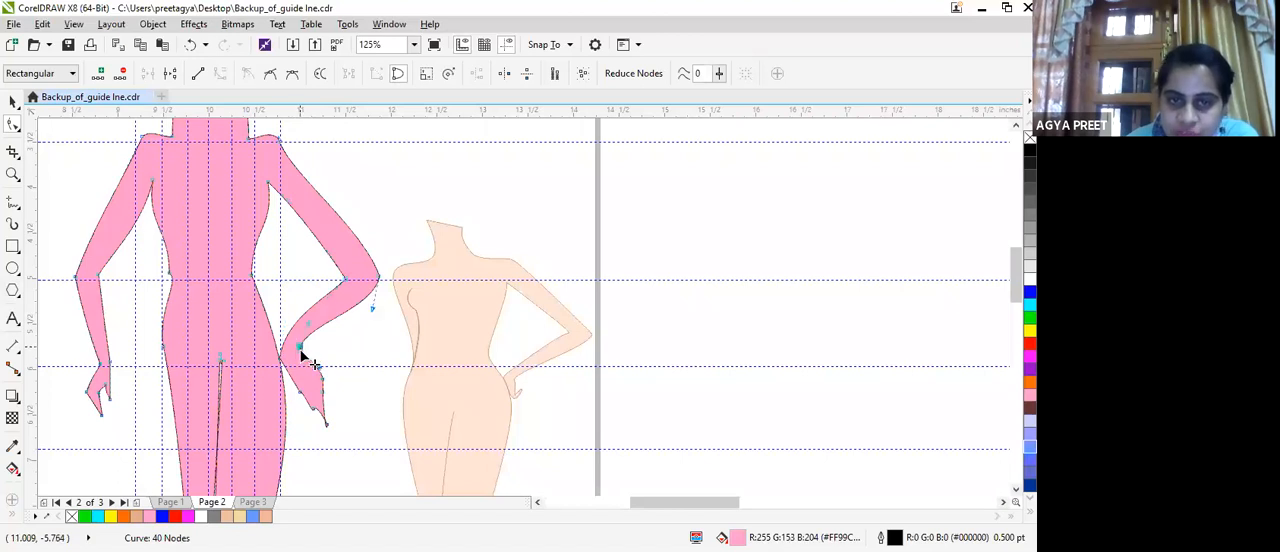
{"action": "left_click_drag", "start_coordinate": [300, 366], "coordinate": [335, 349]}
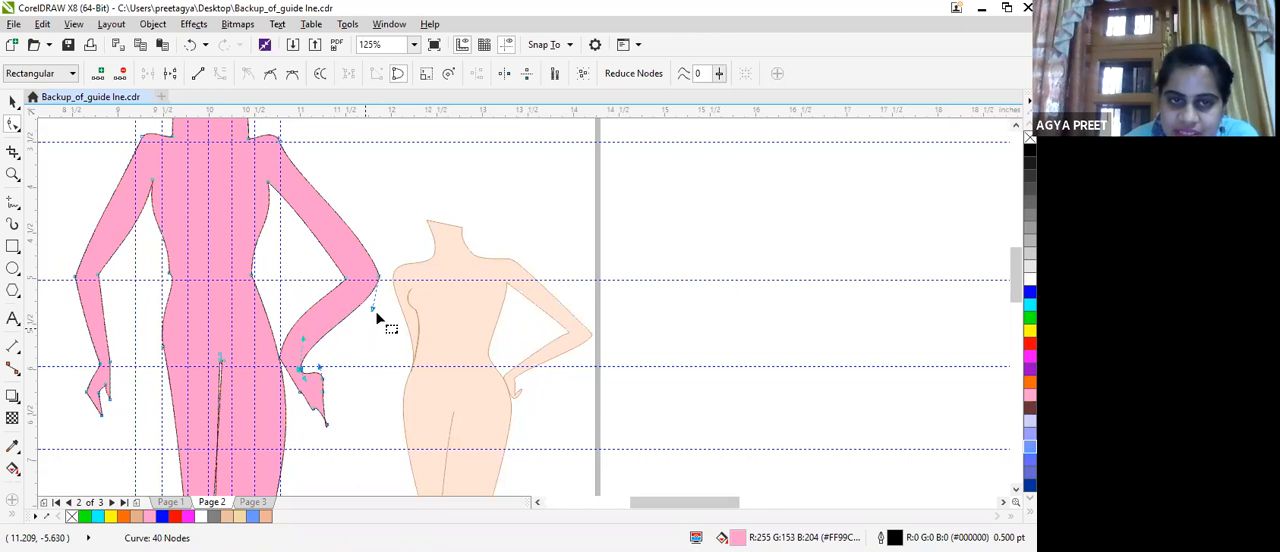
{"action": "left_click_drag", "start_coordinate": [361, 312], "coordinate": [368, 278]}
{"action": "left_click", "coordinate": [347, 277]}
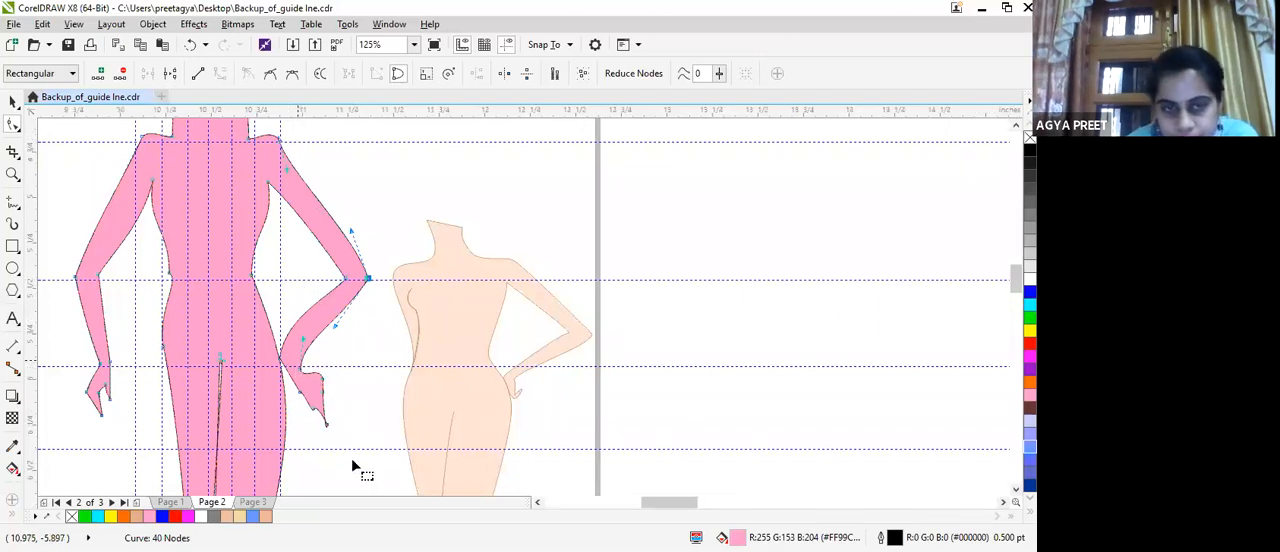
Shorten the hand on the hip by deleting the surplus nodes at its long fingertip.
{"action": "scroll", "coordinate": [357, 466], "scroll_direction": "up", "scroll_amount": 1}
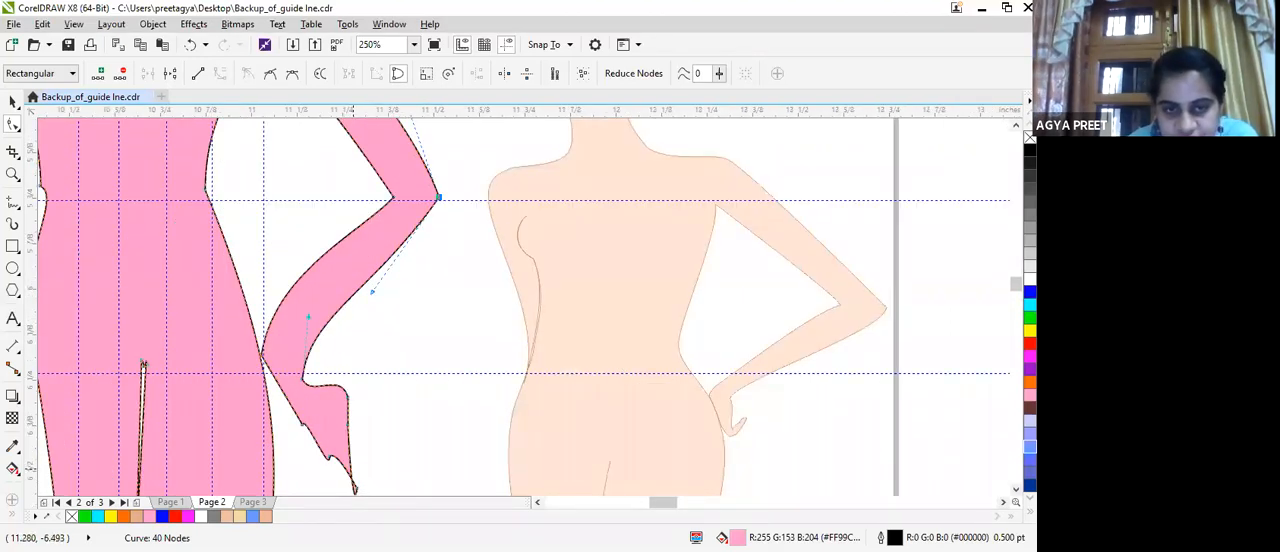
{"action": "scroll", "coordinate": [356, 472], "scroll_direction": "up", "scroll_amount": 1}
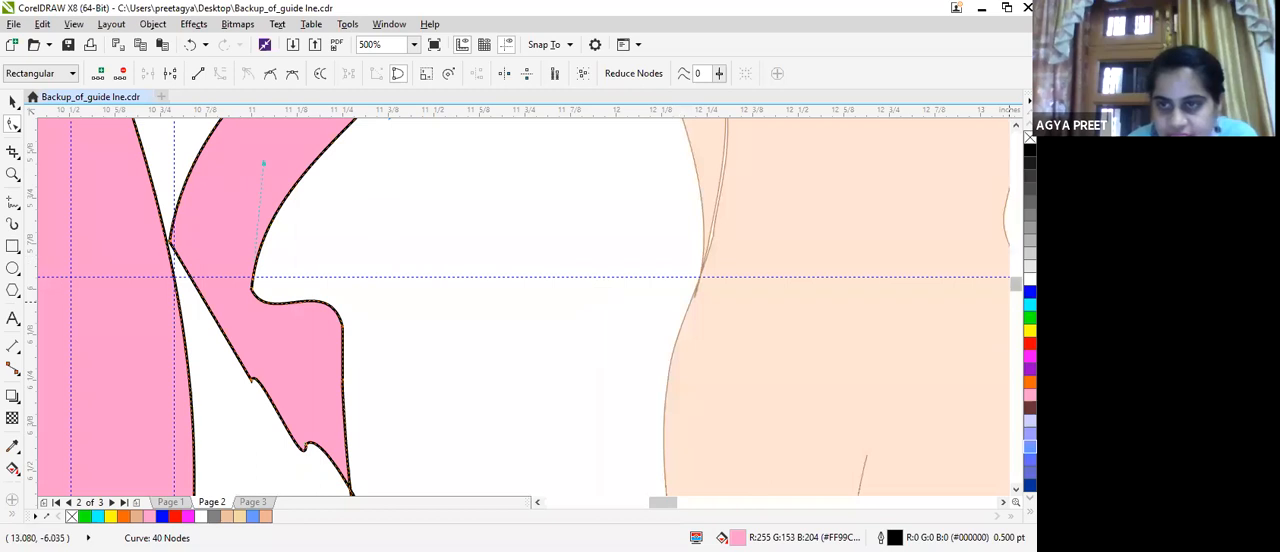
{"action": "left_click_drag", "start_coordinate": [1016, 284], "coordinate": [1016, 291]}
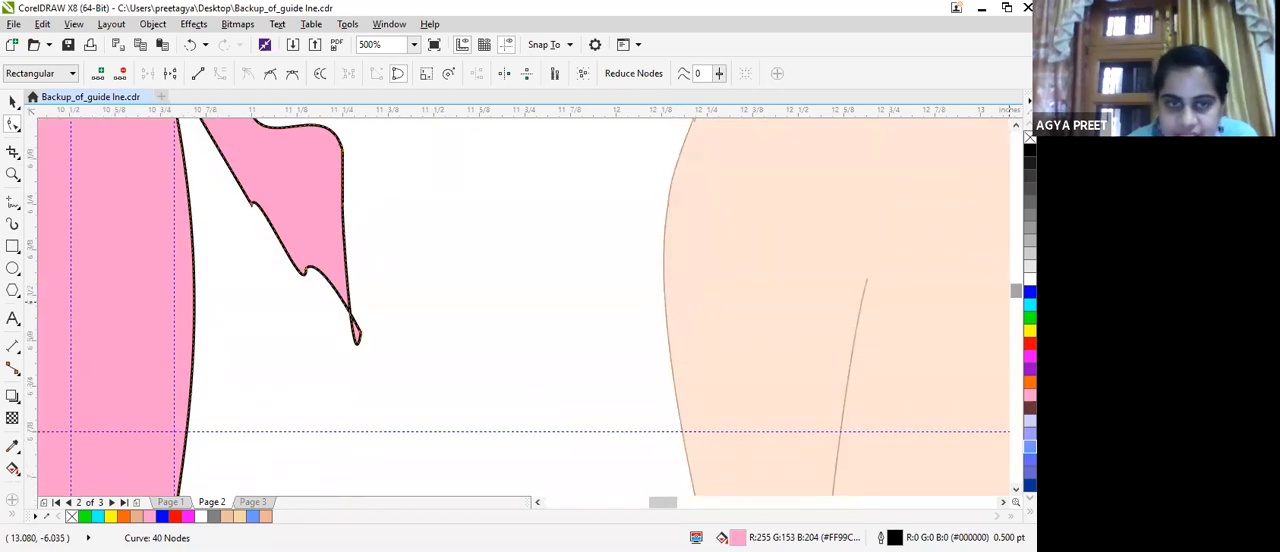
{"action": "double_click", "coordinate": [353, 342]}
{"action": "double_click", "coordinate": [357, 341]}
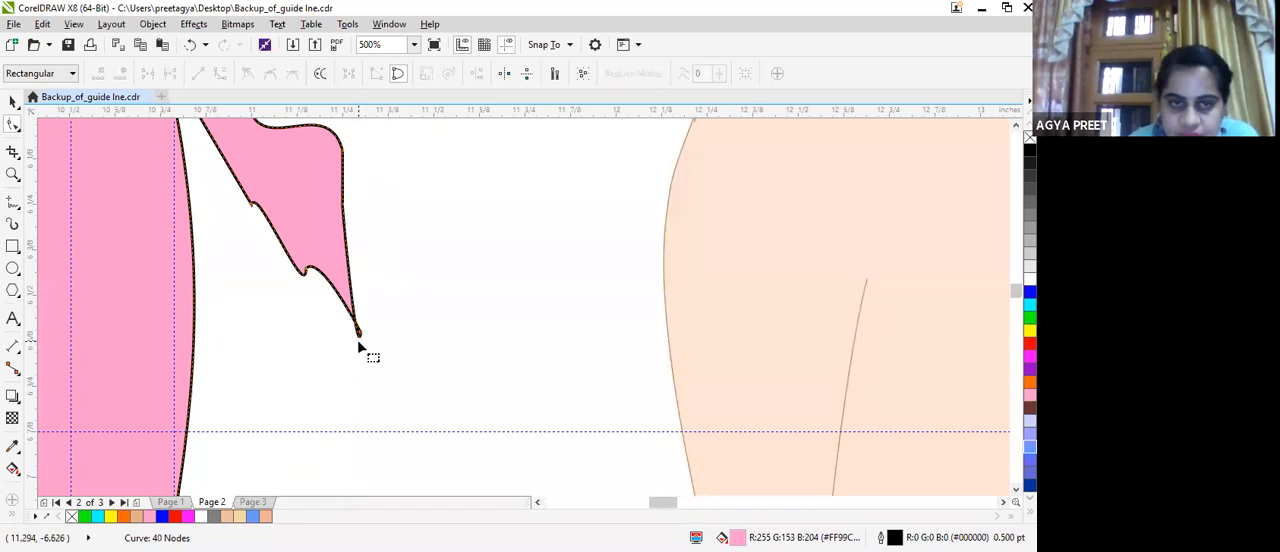
{"action": "double_click", "coordinate": [358, 332]}
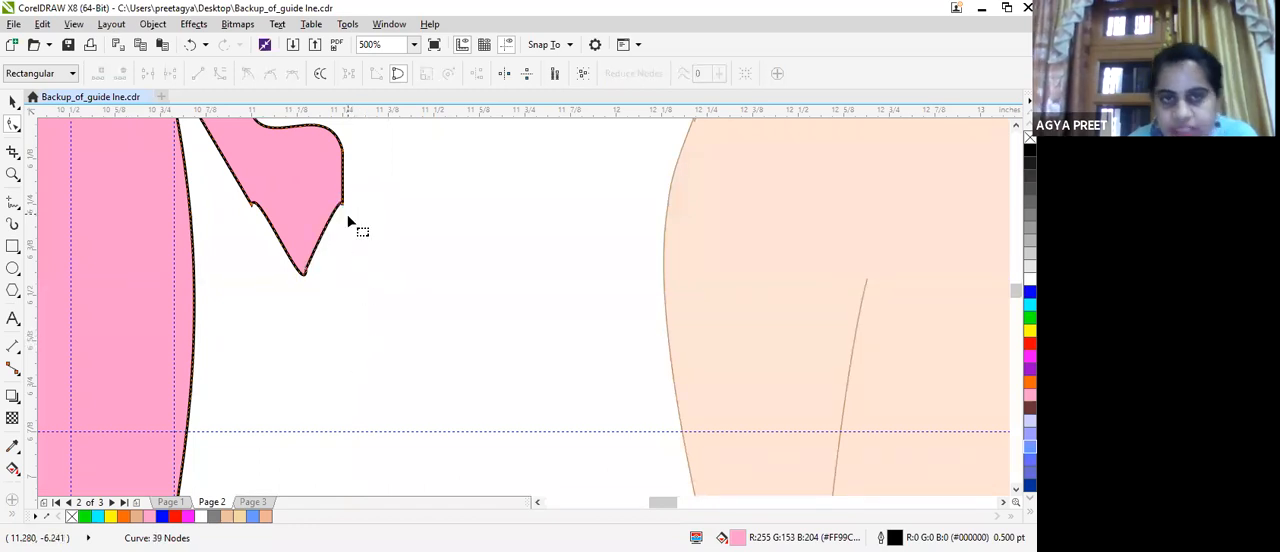
Move the hand's inner edge node onto the hip line, add a node on the outer finger edge and round that edge outward.
{"action": "scroll", "coordinate": [378, 207], "scroll_direction": "down", "scroll_amount": 2}
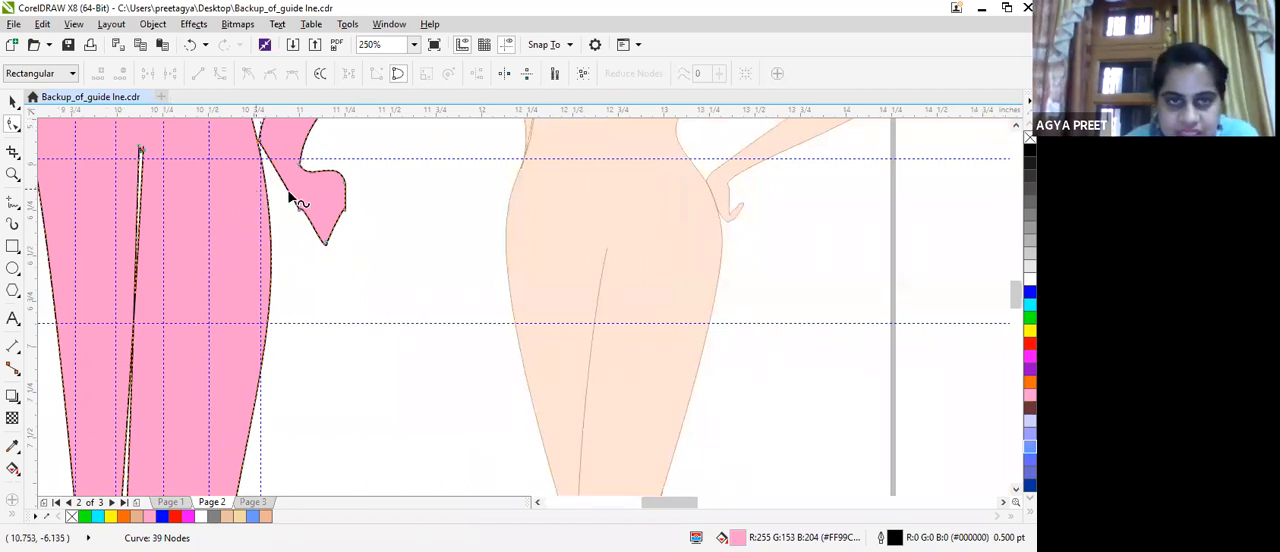
{"action": "left_click_drag", "start_coordinate": [296, 209], "coordinate": [268, 200]}
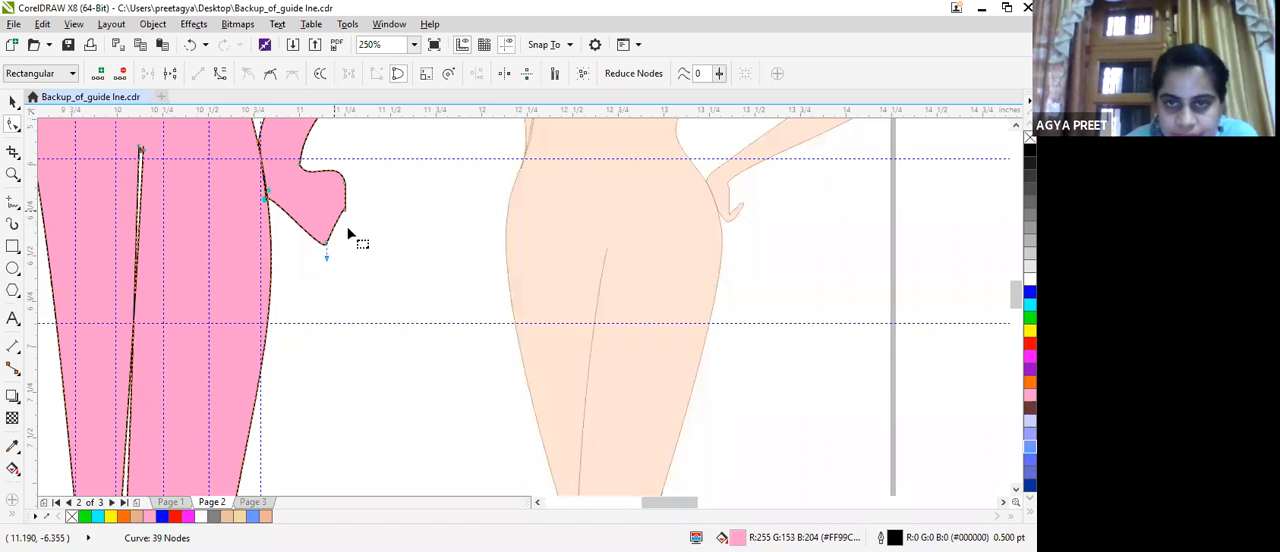
{"action": "double_click", "coordinate": [334, 233]}
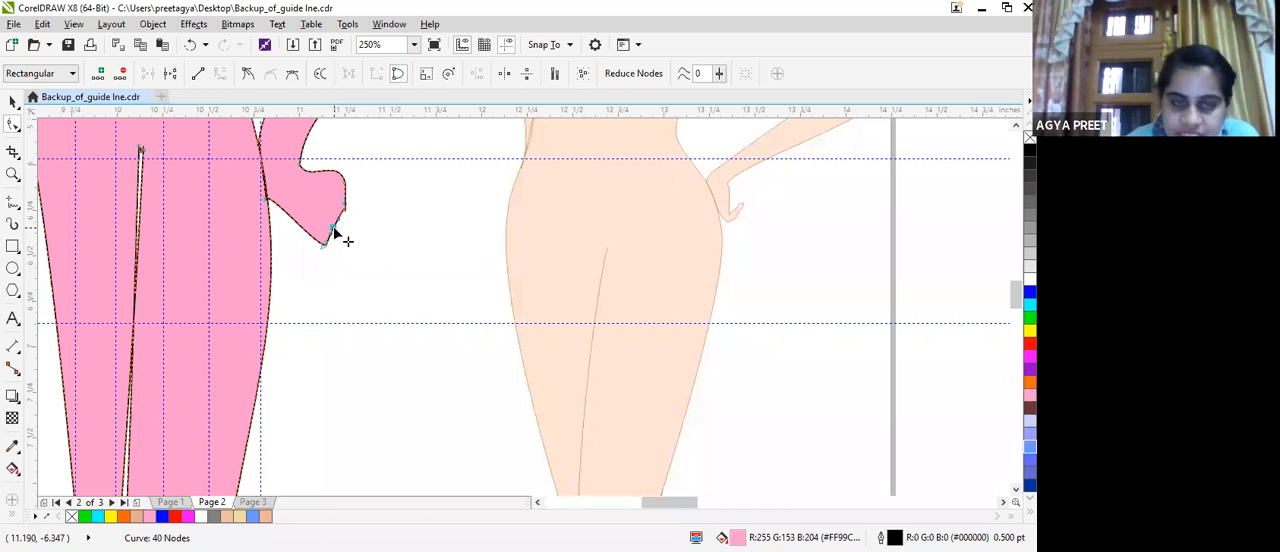
{"action": "left_click_drag", "start_coordinate": [348, 231], "coordinate": [346, 210]}
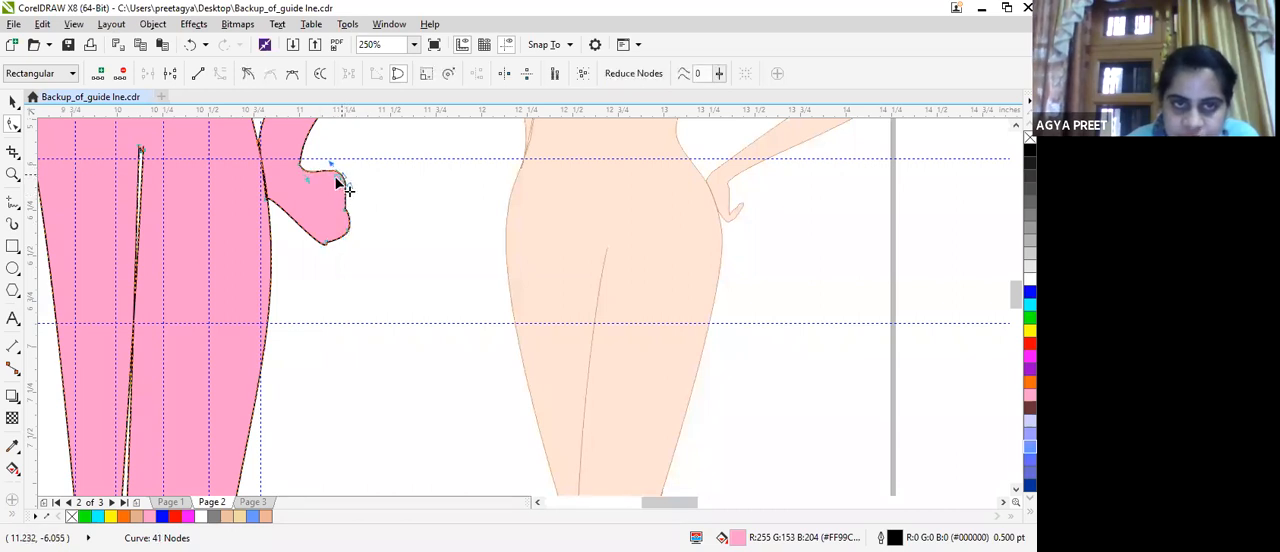
Pull the middle node on the back of the hand down into the palm to form a notch beneath the thumb.
{"action": "left_click_drag", "start_coordinate": [324, 190], "coordinate": [327, 165]}
{"action": "scroll", "coordinate": [330, 170], "scroll_direction": "up", "scroll_amount": 4}
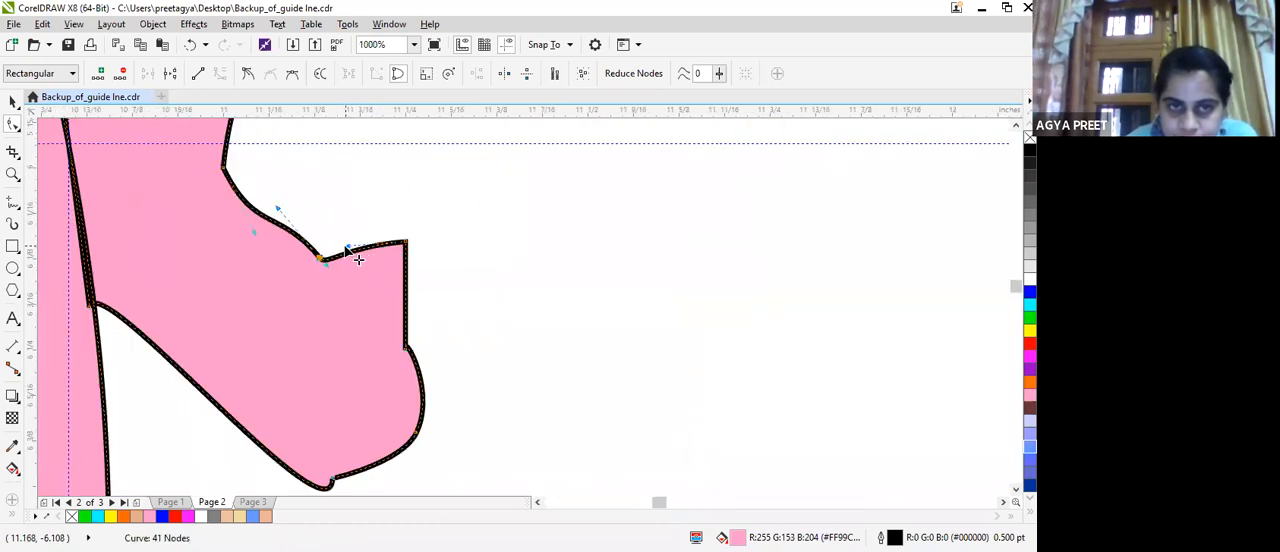
{"action": "left_click_drag", "start_coordinate": [346, 247], "coordinate": [296, 292]}
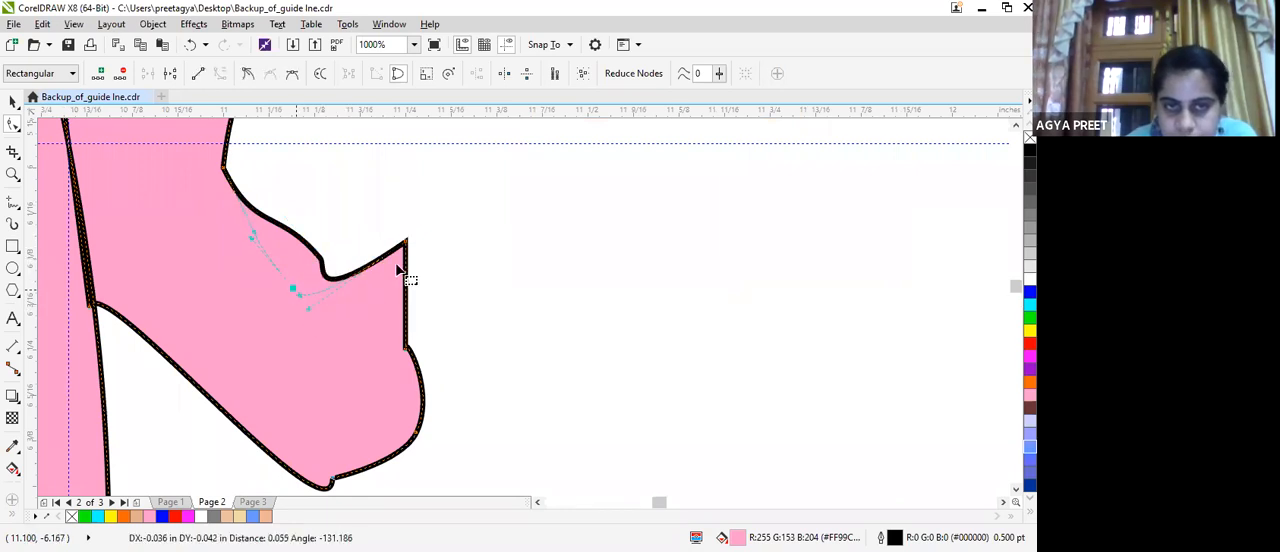
{"action": "scroll", "coordinate": [410, 327], "scroll_direction": "down", "scroll_amount": 2}
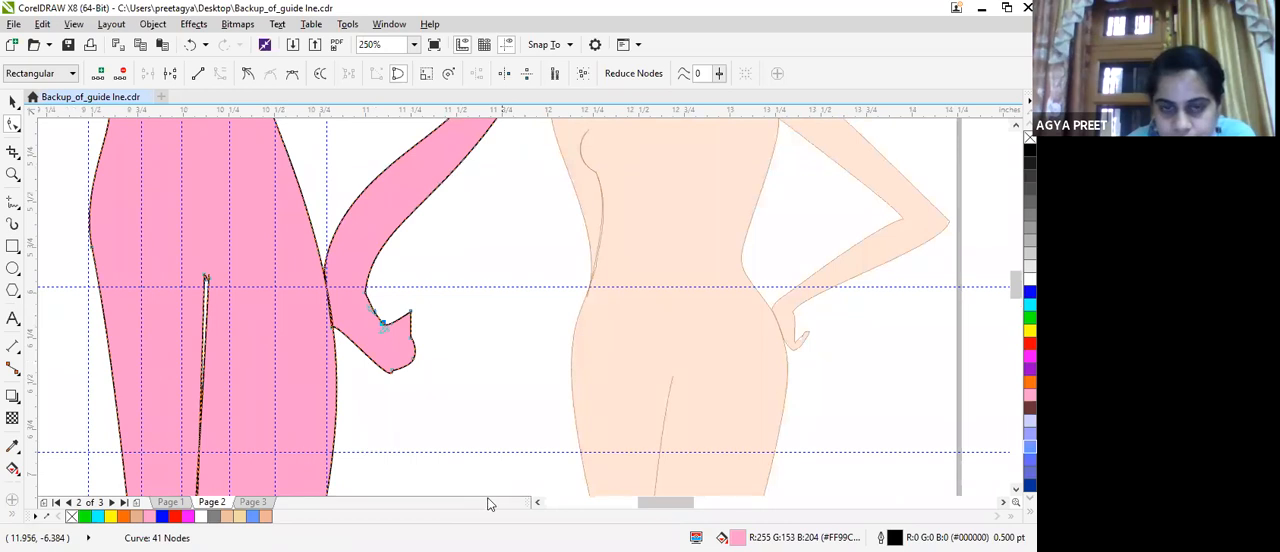
Slim the hand by removing the outer bulge, raising the thumb tip slightly and drawing the lower finger nodes inward.
{"action": "left_click_drag", "start_coordinate": [665, 501], "coordinate": [674, 502]}
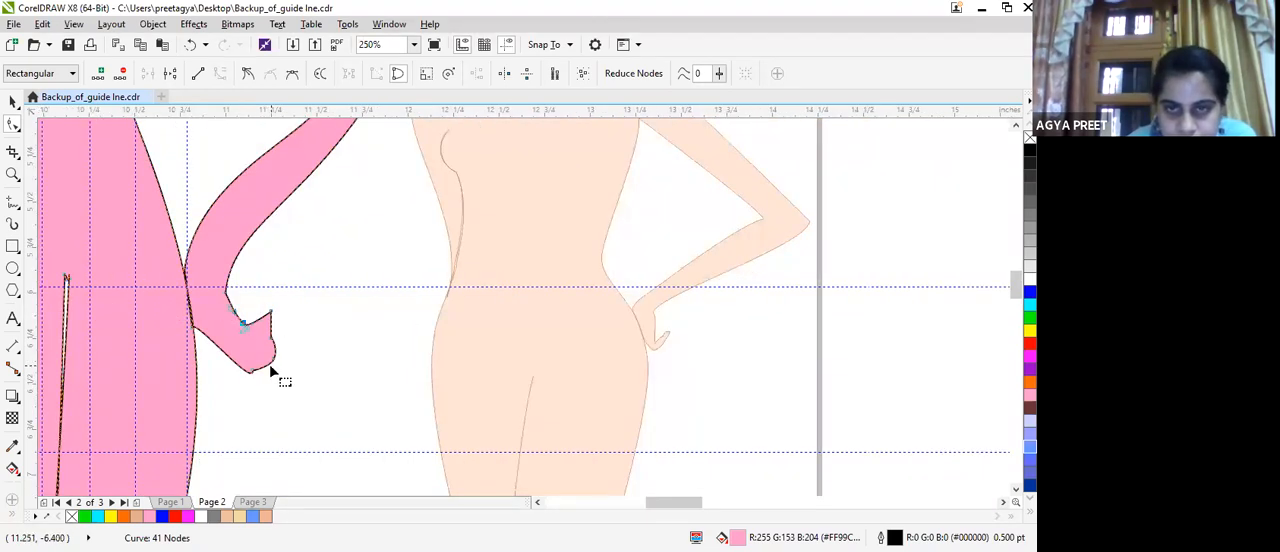
{"action": "left_click_drag", "start_coordinate": [272, 362], "coordinate": [268, 318]}
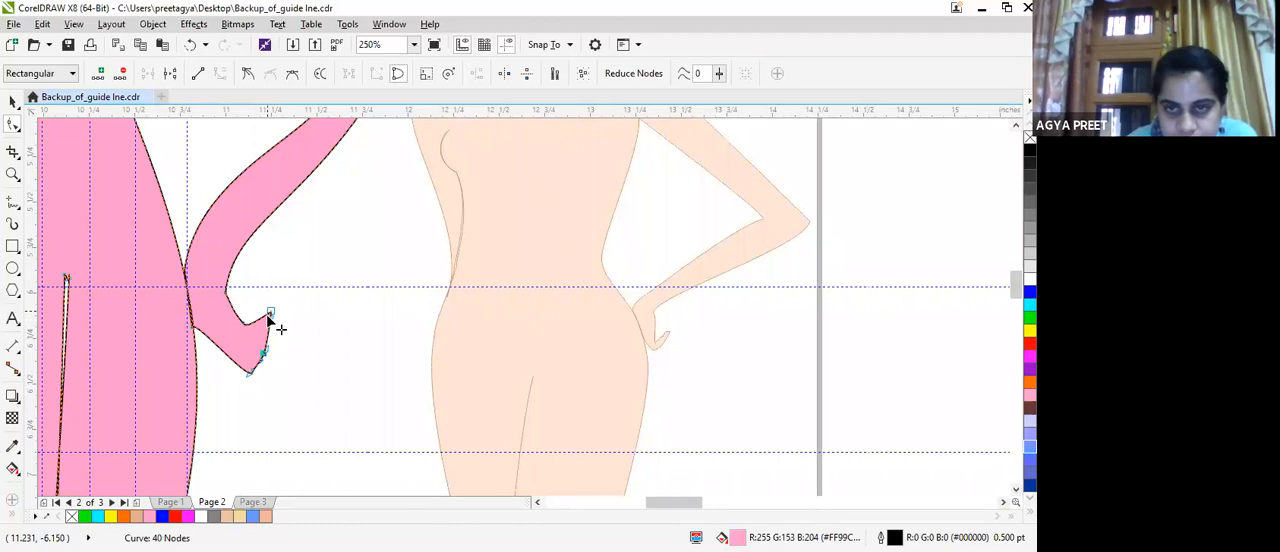
{"action": "left_click_drag", "start_coordinate": [271, 314], "coordinate": [268, 307]}
{"action": "mouse_move", "coordinate": [254, 372]}
{"action": "left_mouse_down"}
{"action": "mouse_move", "coordinate": [240, 367]}
{"action": "mouse_move", "coordinate": [250, 355]}
{"action": "left_mouse_up"}
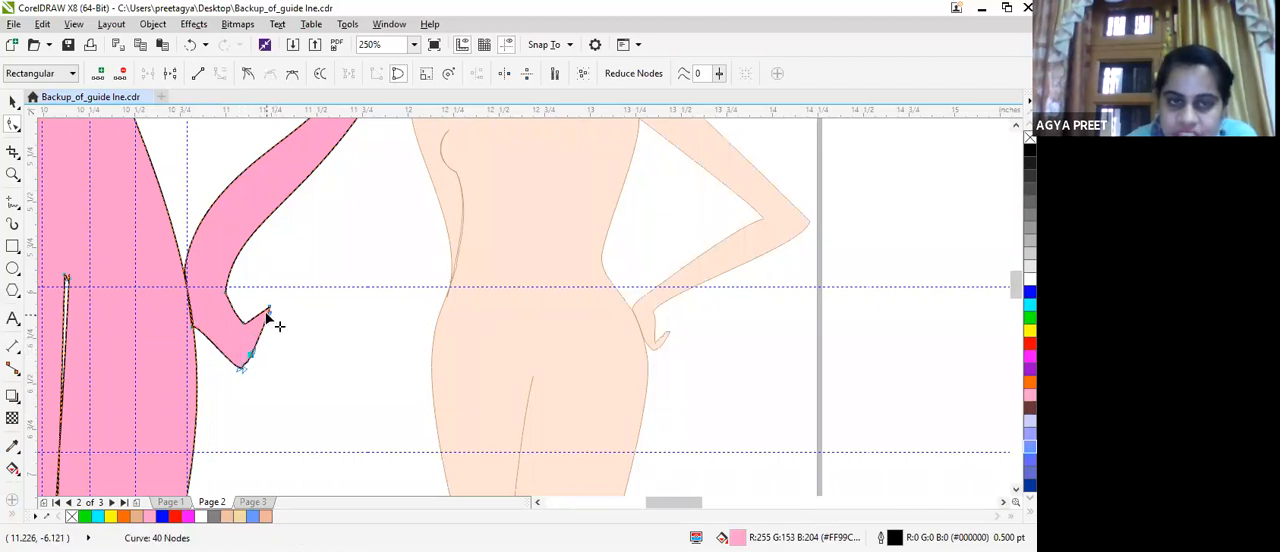
{"action": "left_click_drag", "start_coordinate": [263, 315], "coordinate": [246, 366]}
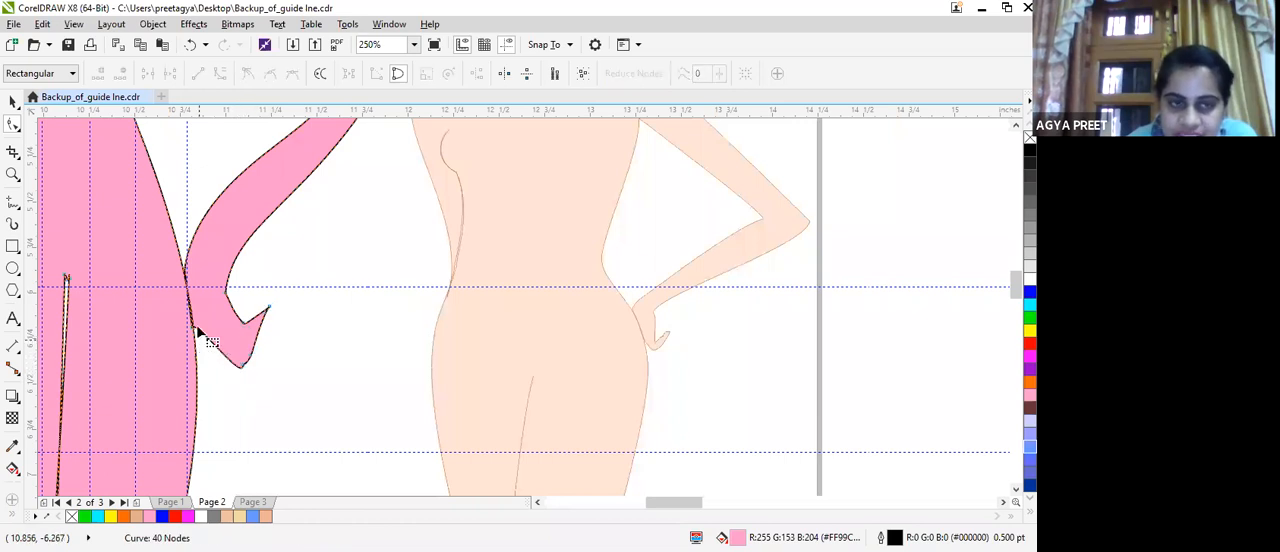
{"action": "left_click_drag", "start_coordinate": [204, 336], "coordinate": [195, 332]}
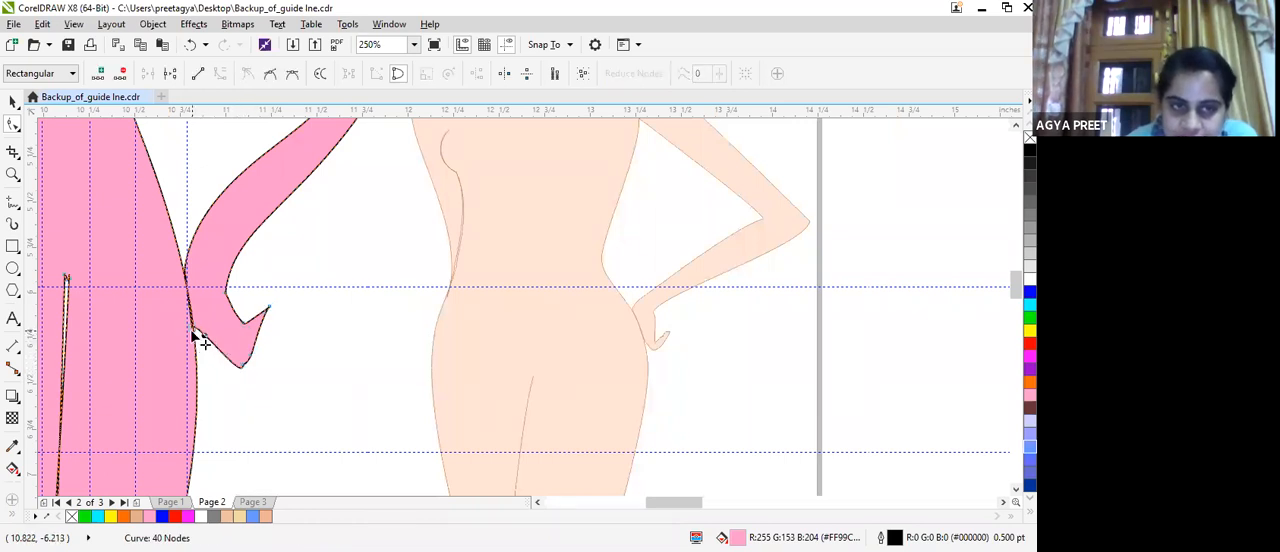
{"action": "key", "text": "Delete"}
{"action": "mouse_move", "coordinate": [240, 371]}
{"action": "left_mouse_down"}
{"action": "mouse_move", "coordinate": [209, 354]}
{"action": "mouse_move", "coordinate": [222, 377]}
{"action": "mouse_move", "coordinate": [222, 363]}
{"action": "left_mouse_up"}
{"action": "left_click_drag", "start_coordinate": [185, 316], "coordinate": [186, 316]}
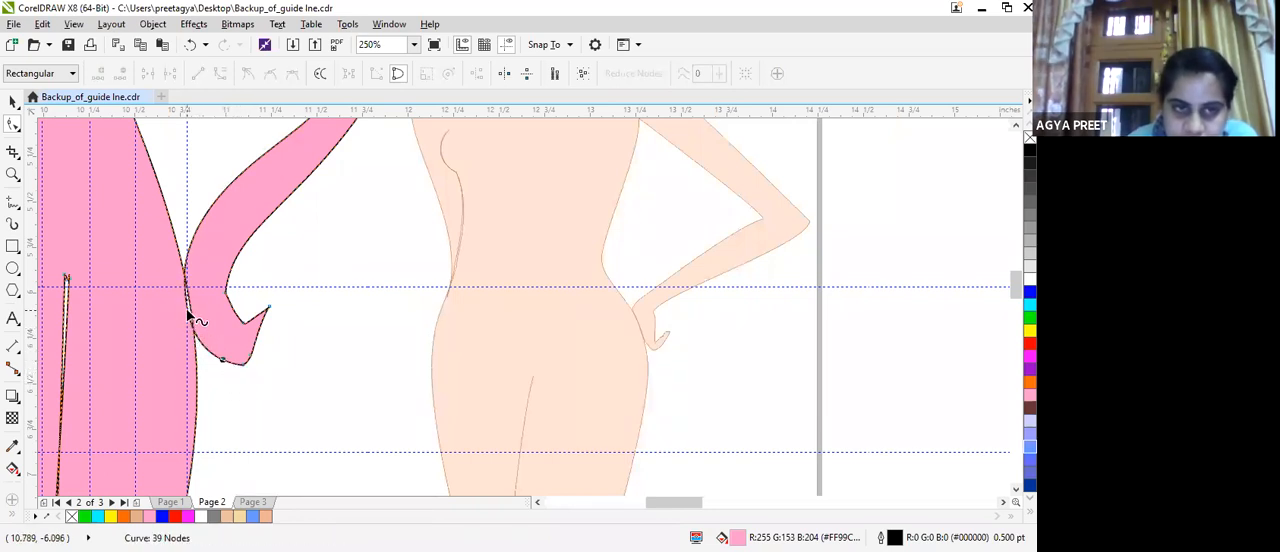
{"action": "left_click", "coordinate": [187, 311]}
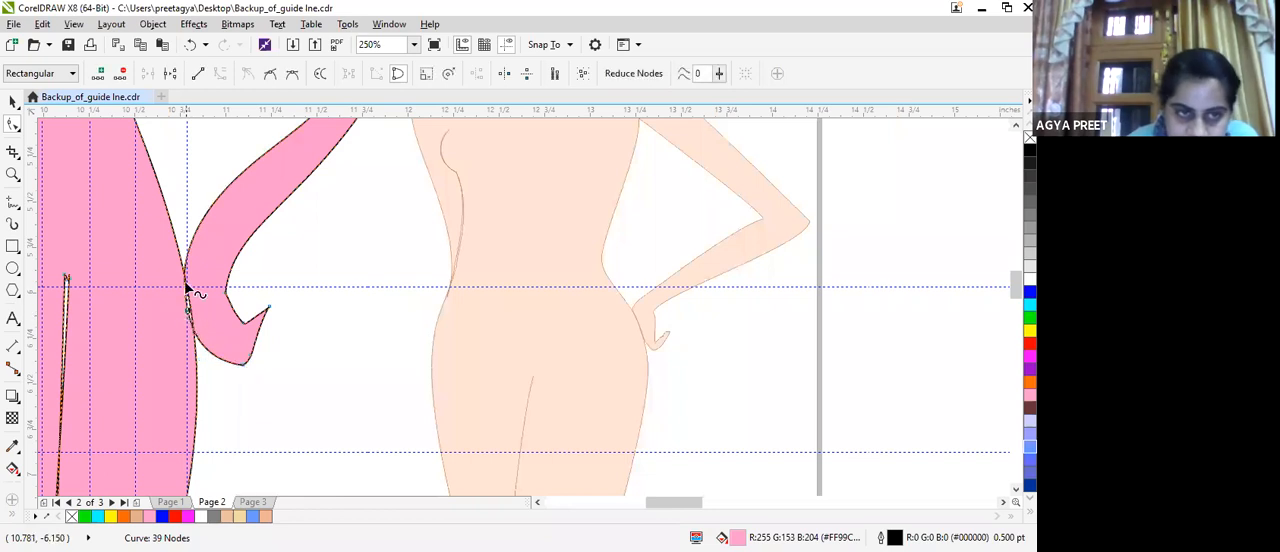
{"action": "left_click", "coordinate": [185, 275]}
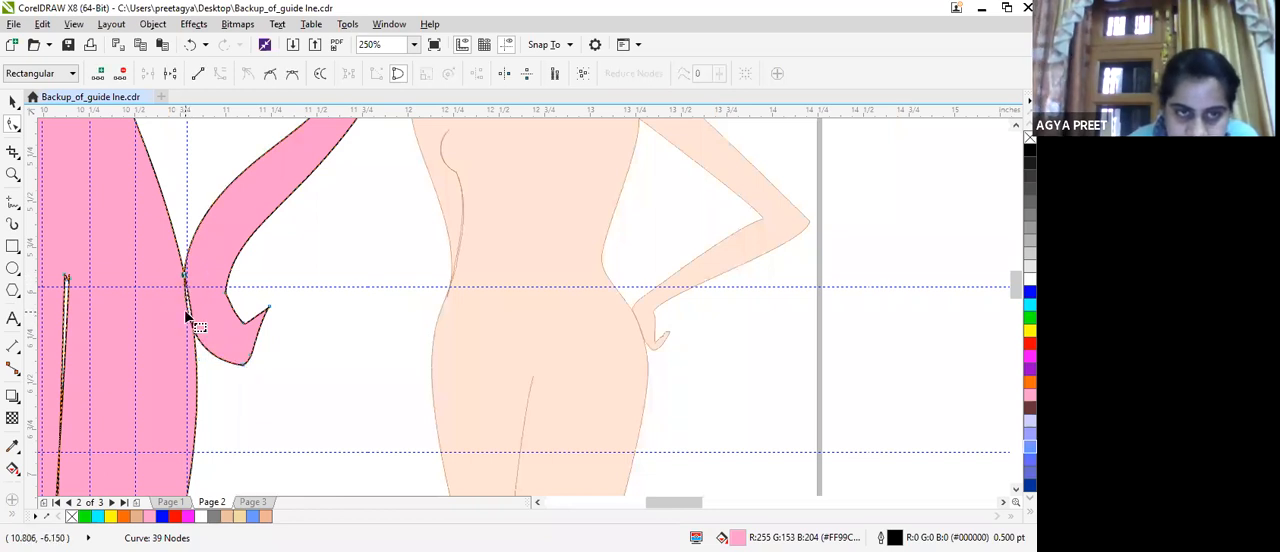
{"action": "key", "text": "ctrl+z"}
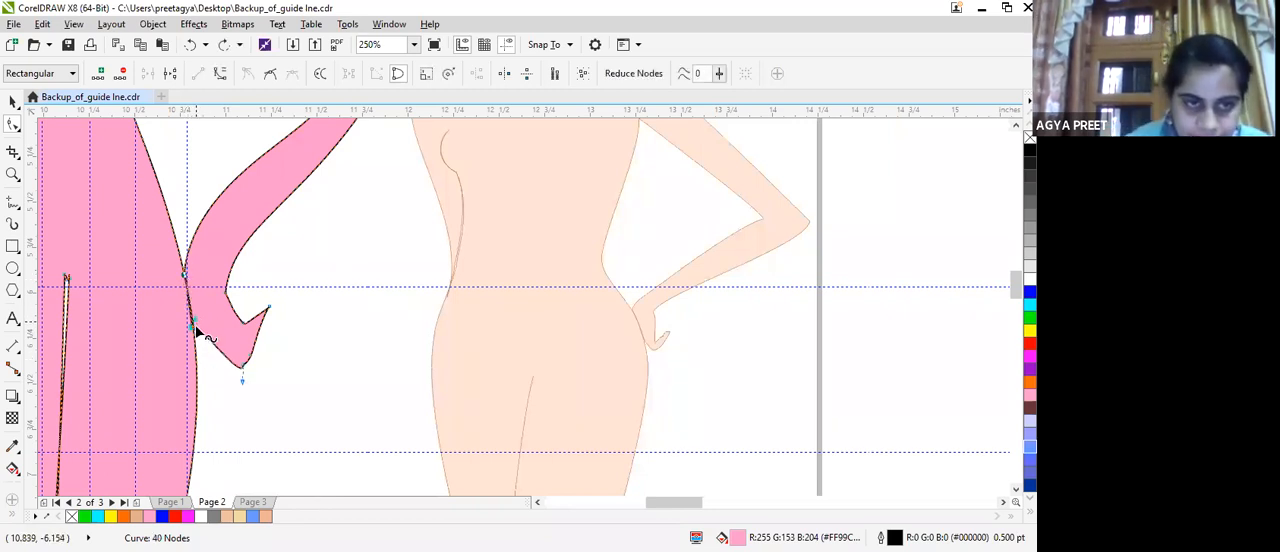
Shorten the fingers by moving the lower fingertip nodes up and inward towards the palm.
{"action": "left_click", "coordinate": [252, 393]}
{"action": "mouse_move", "coordinate": [240, 362]}
{"action": "left_mouse_down"}
{"action": "mouse_move", "coordinate": [225, 357]}
{"action": "mouse_move", "coordinate": [248, 360]}
{"action": "mouse_move", "coordinate": [244, 348]}
{"action": "left_mouse_up"}
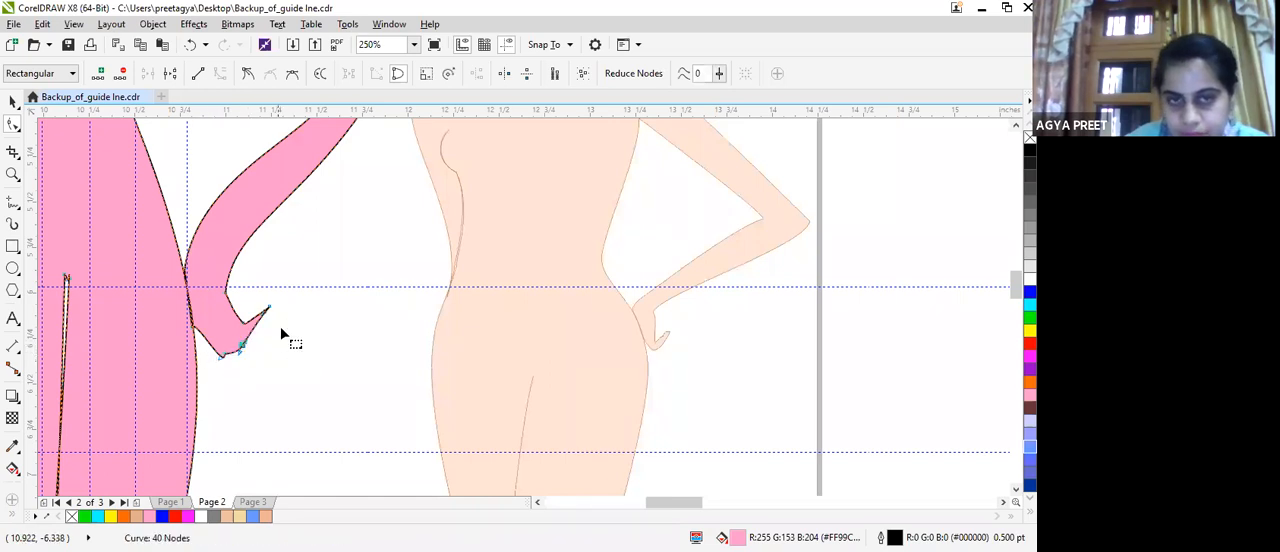
{"action": "left_click_drag", "start_coordinate": [239, 344], "coordinate": [235, 343]}
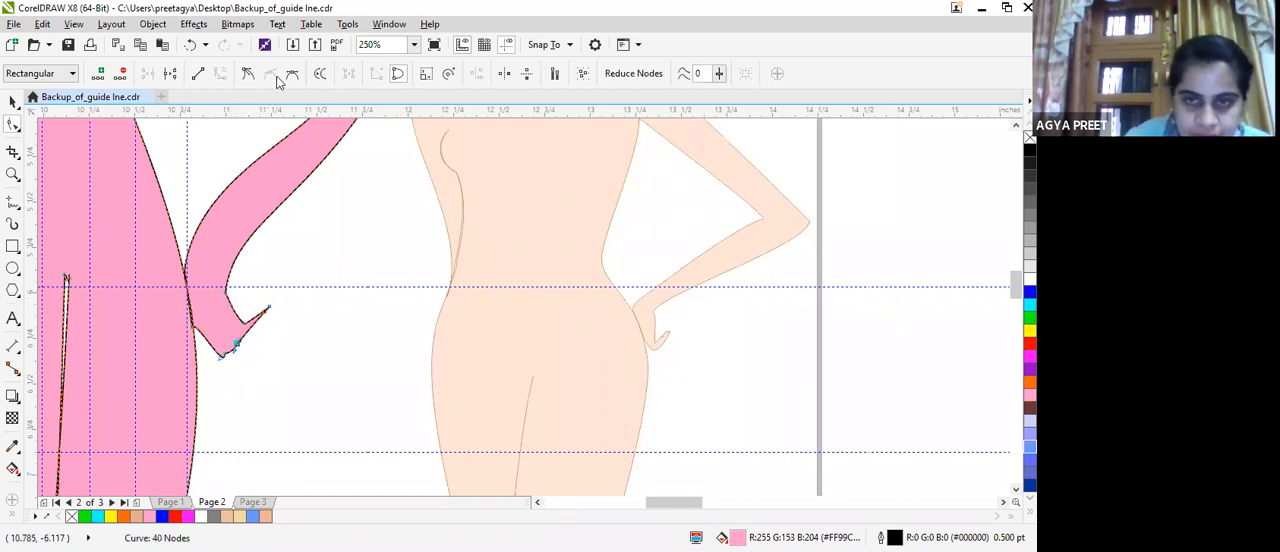
Replace the inner wrist node with a new one at the hip guideline and adjust its handle to straighten the inner forearm curve.
{"action": "left_click", "coordinate": [226, 292]}
{"action": "key", "text": "Delete"}
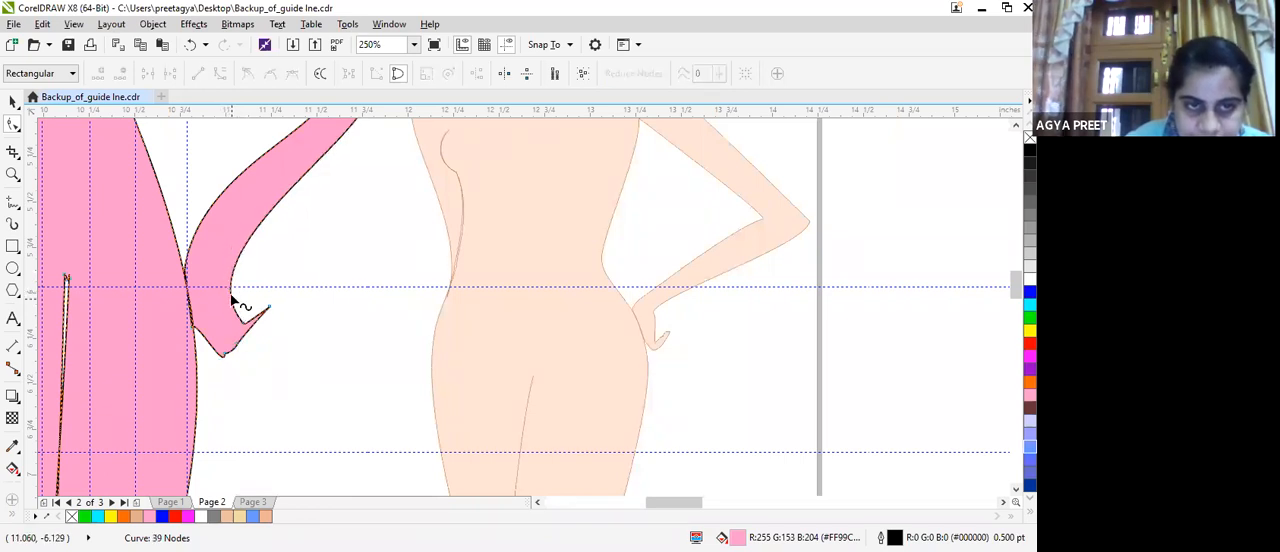
{"action": "double_click", "coordinate": [232, 292]}
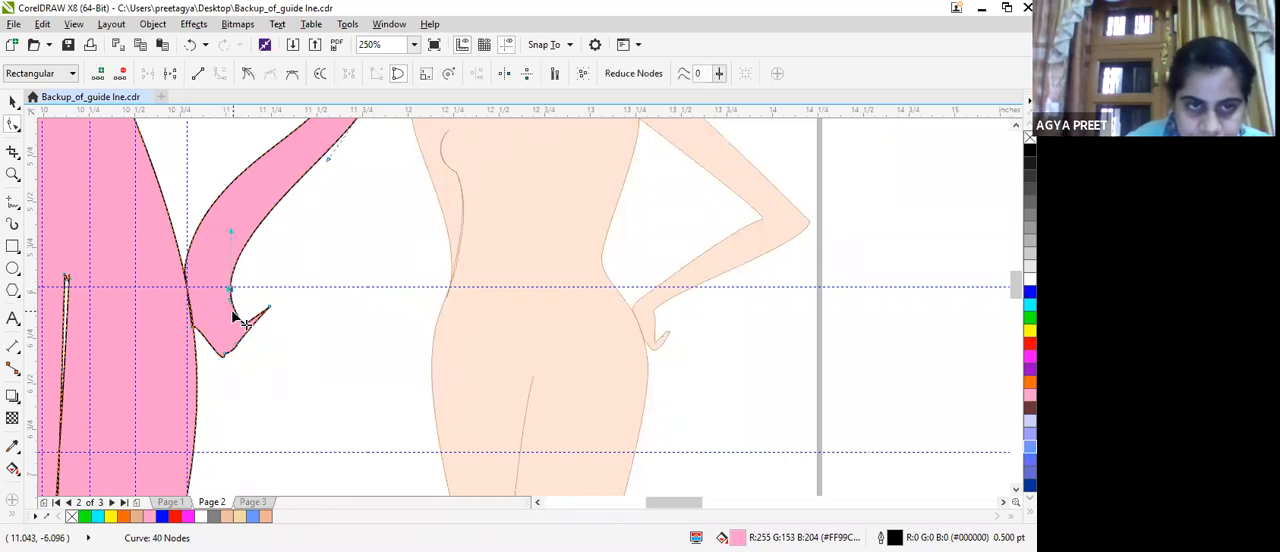
{"action": "left_click_drag", "start_coordinate": [230, 300], "coordinate": [224, 293]}
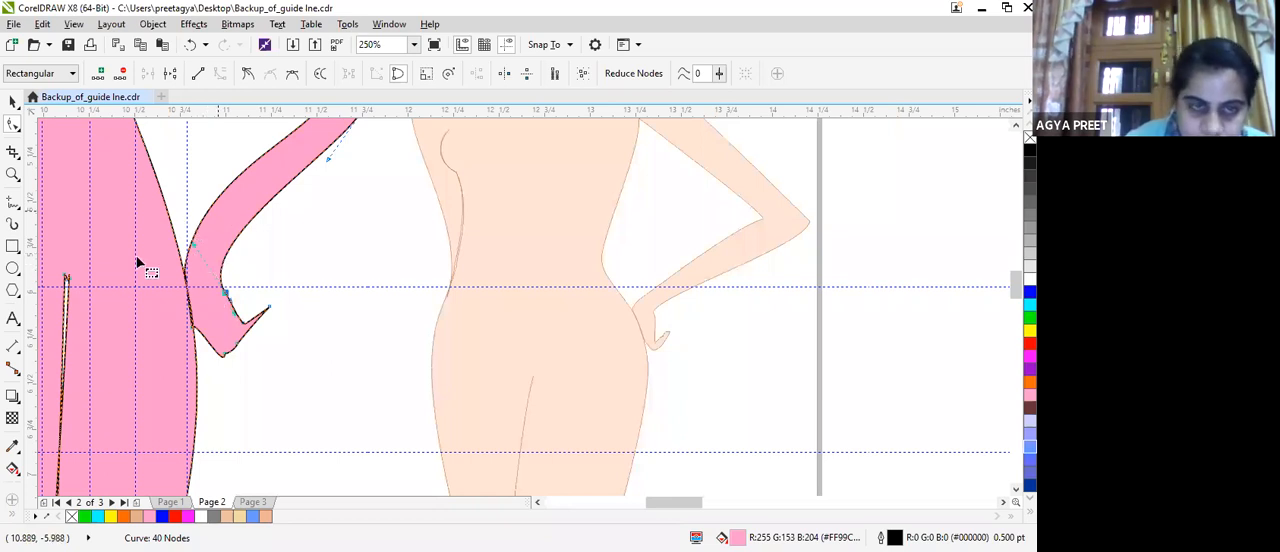
{"action": "scroll", "coordinate": [257, 300], "scroll_direction": "up", "scroll_amount": 1}
{"action": "double_click", "coordinate": [308, 320]}
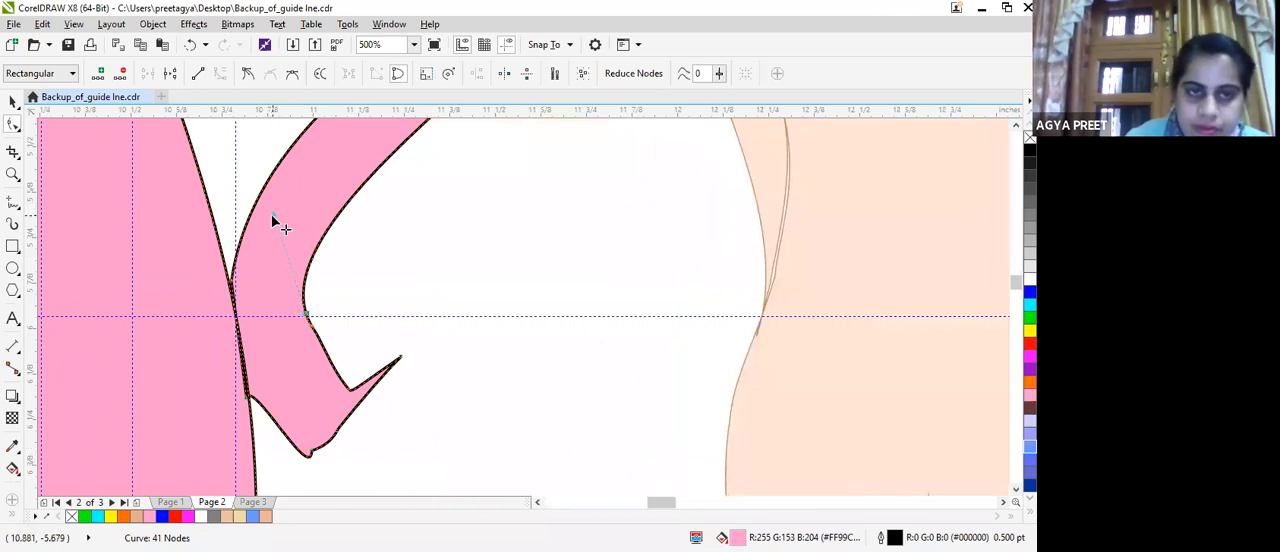
{"action": "mouse_move", "coordinate": [280, 217]}
{"action": "left_mouse_down"}
{"action": "mouse_move", "coordinate": [331, 259]}
{"action": "mouse_move", "coordinate": [320, 253]}
{"action": "left_mouse_up"}
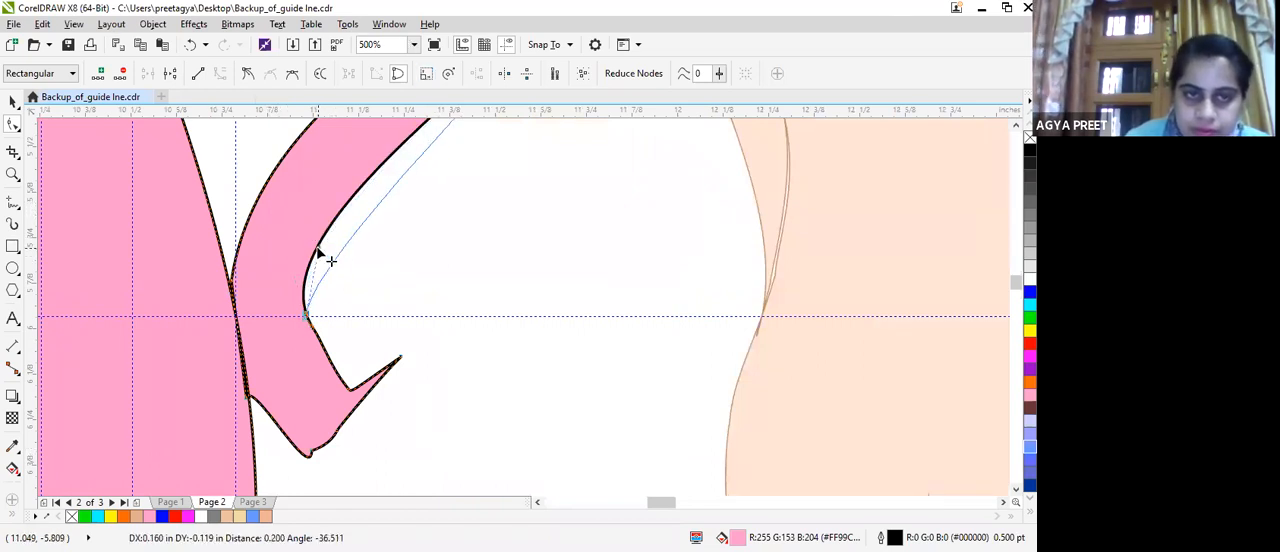
Reshape the thumb by lifting its tip towards the hip guideline and deepening the notch between thumb and wrist.
{"action": "left_click_drag", "start_coordinate": [338, 345], "coordinate": [338, 345]}
{"action": "left_click_drag", "start_coordinate": [351, 389], "coordinate": [385, 336]}
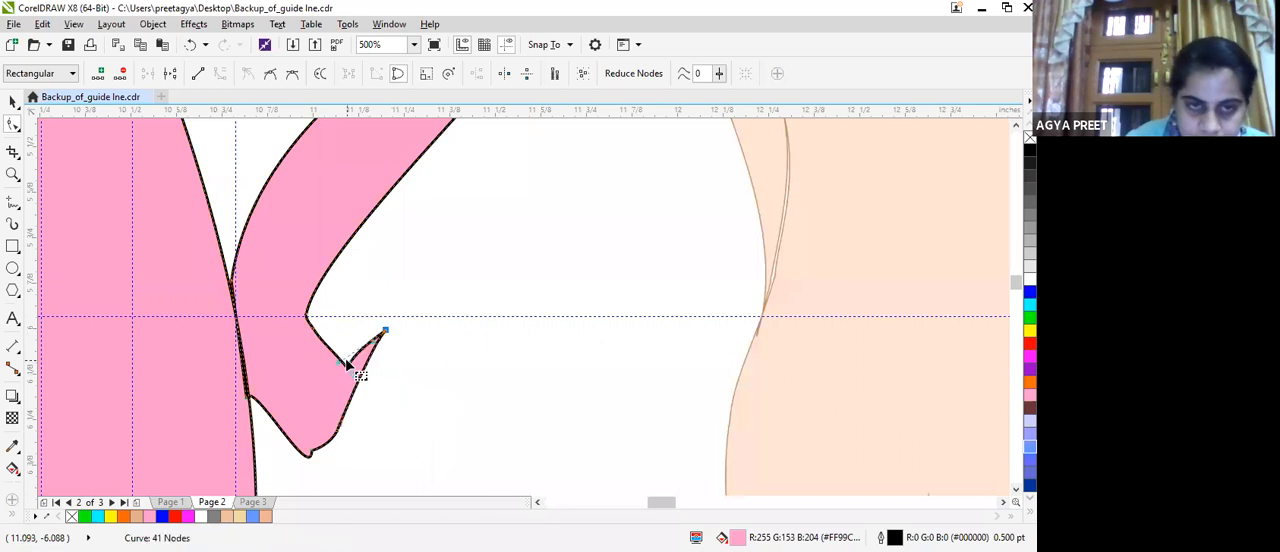
{"action": "left_click", "coordinate": [357, 369]}
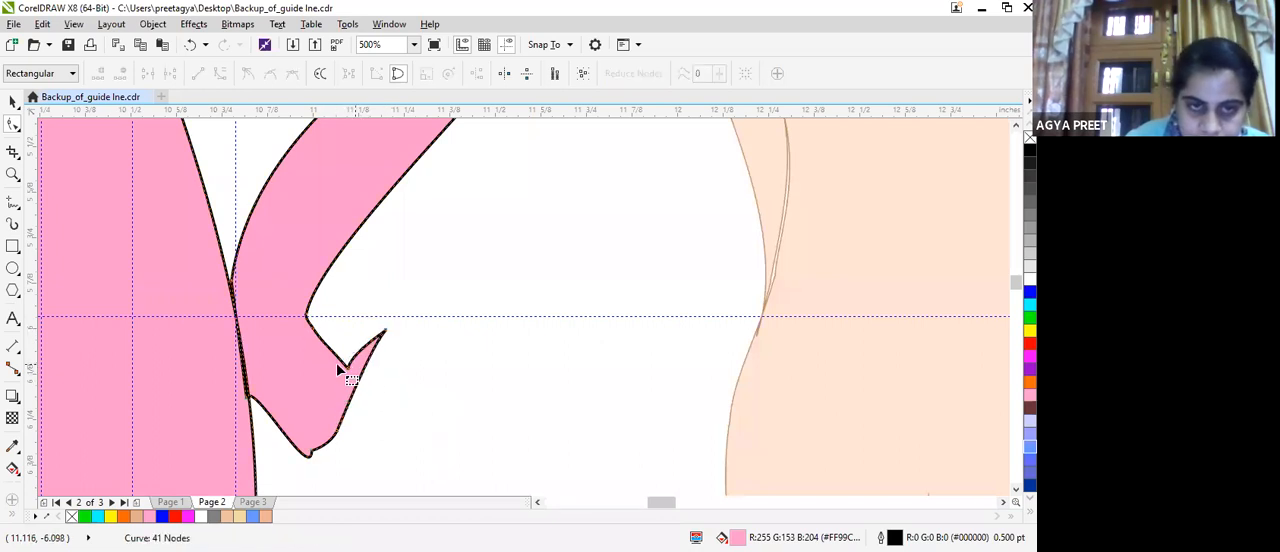
{"action": "left_click_drag", "start_coordinate": [324, 374], "coordinate": [389, 335]}
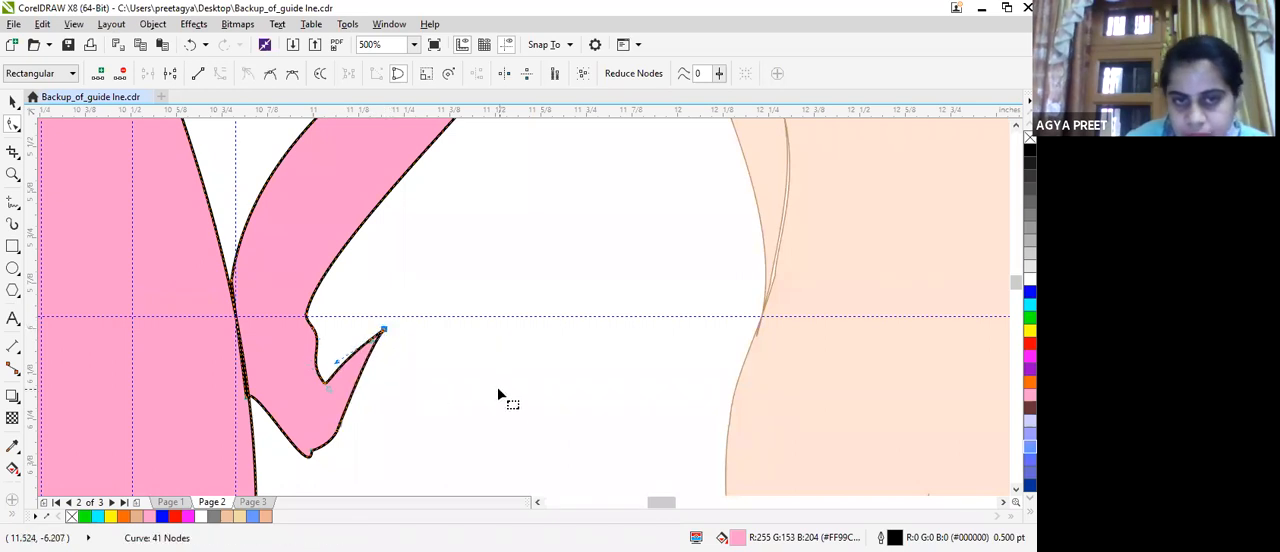
Nudge the lower finger nodes slightly towards the hip and lower the thumb tip to shorten the thumb.
{"action": "scroll", "coordinate": [611, 403], "scroll_direction": "down", "scroll_amount": 2}
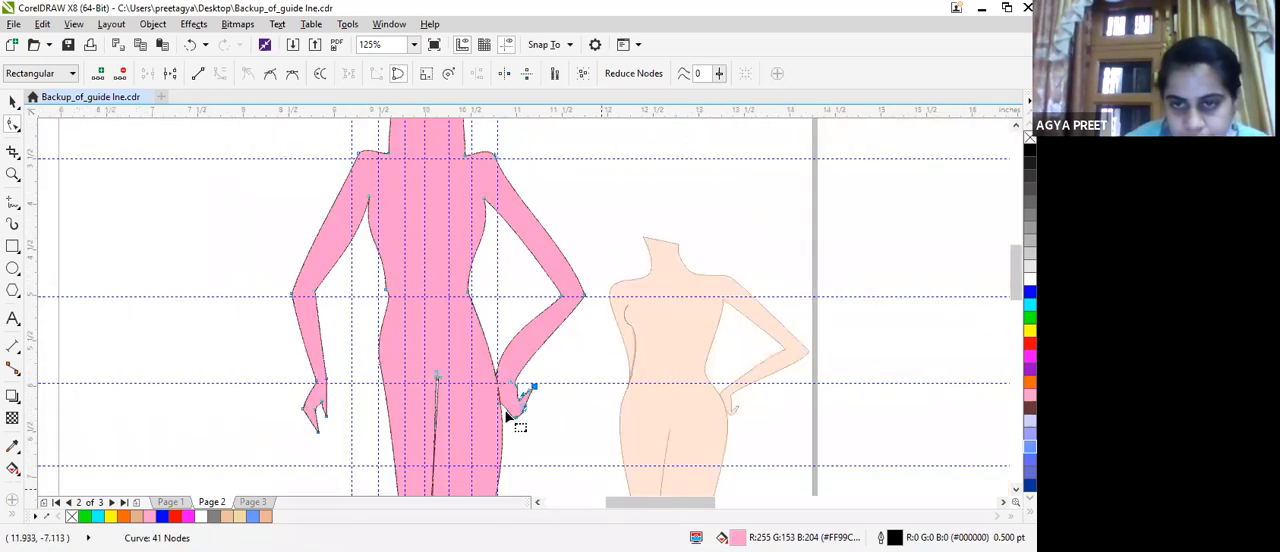
{"action": "left_click_drag", "start_coordinate": [512, 420], "coordinate": [508, 421]}
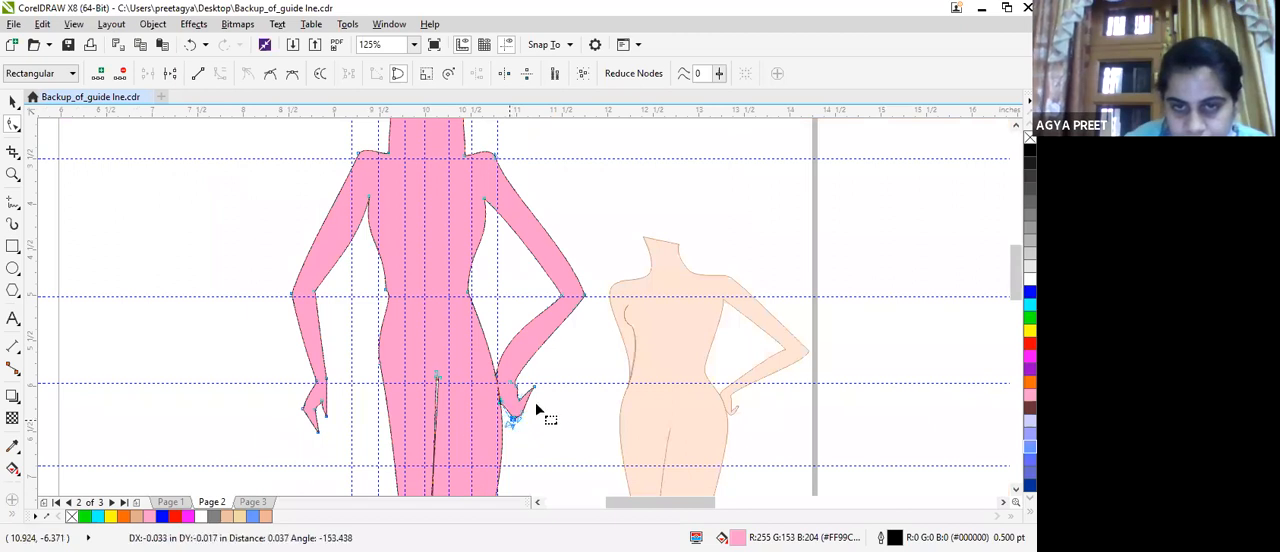
{"action": "left_click_drag", "start_coordinate": [534, 387], "coordinate": [531, 396]}
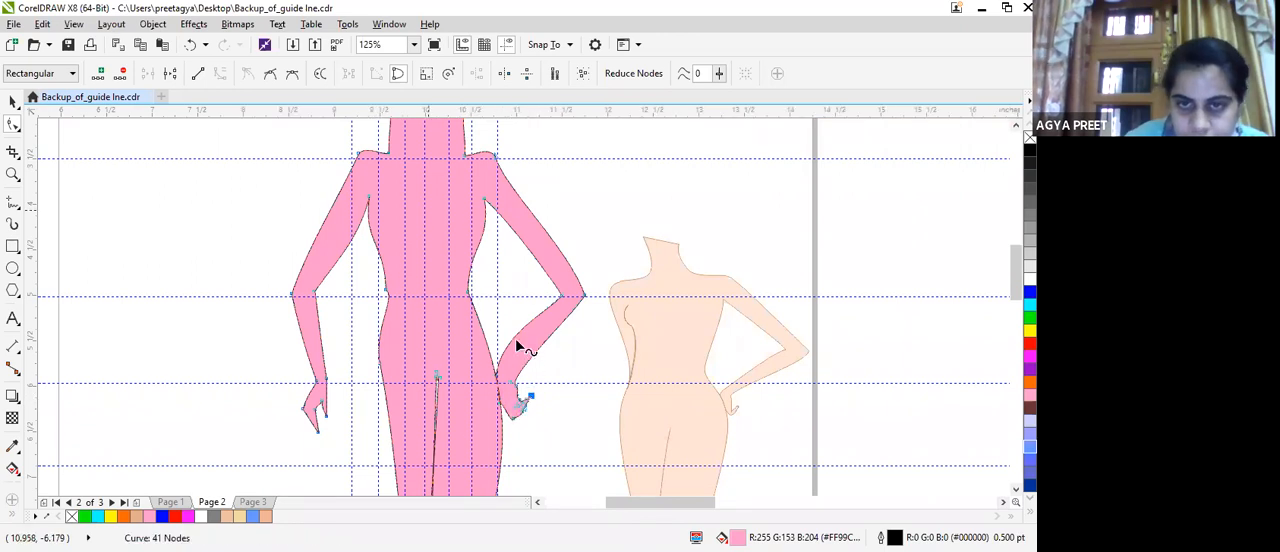
Reshape the bent forearm by straightening its inner edge, adjusting the outer curve at the elbow and nudging the outer wrist node inward.
{"action": "left_click", "coordinate": [566, 297]}
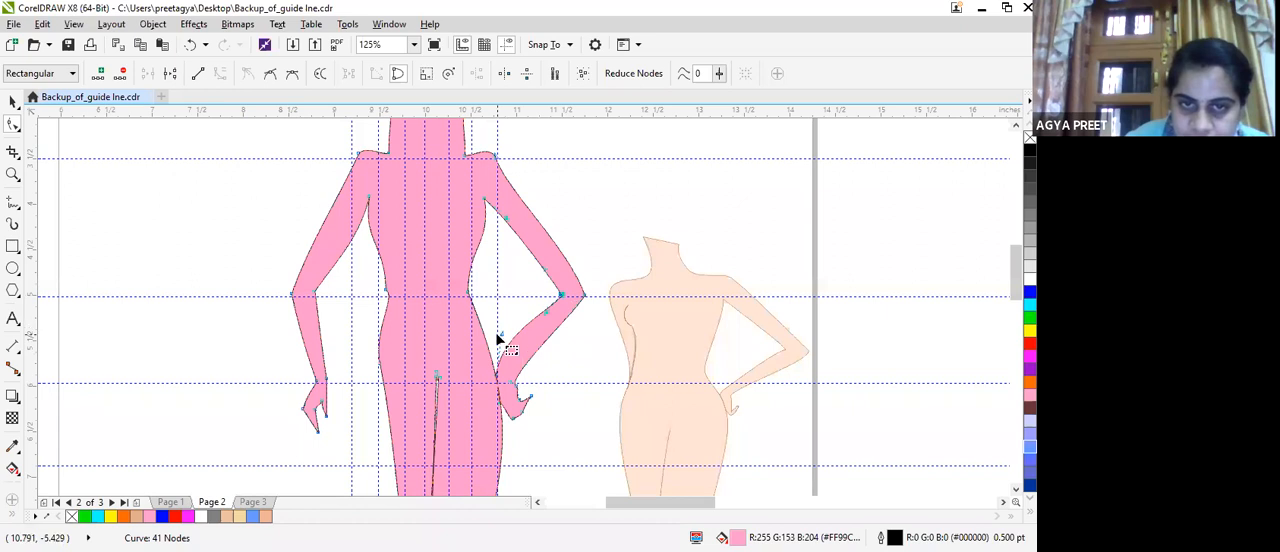
{"action": "left_click_drag", "start_coordinate": [501, 330], "coordinate": [521, 344]}
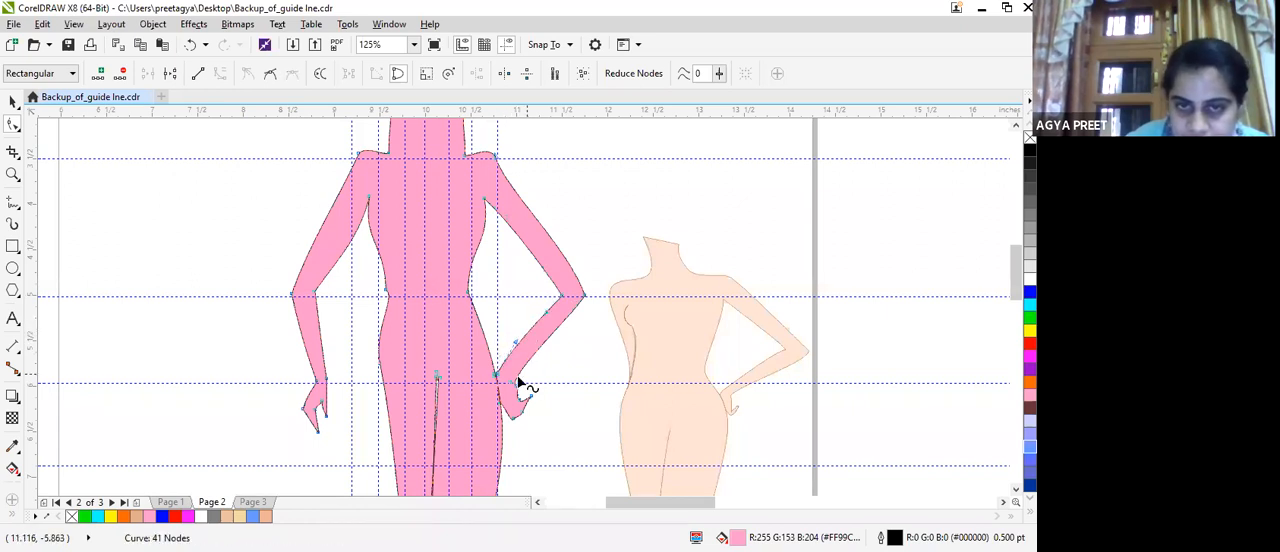
{"action": "left_click", "coordinate": [517, 382]}
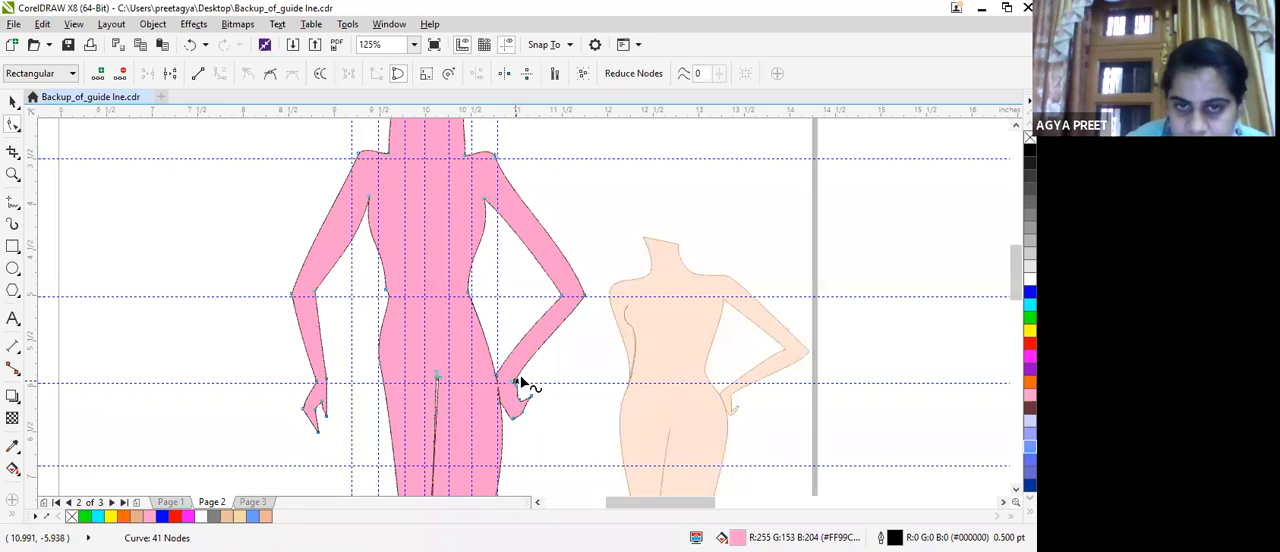
{"action": "left_click", "coordinate": [585, 296]}
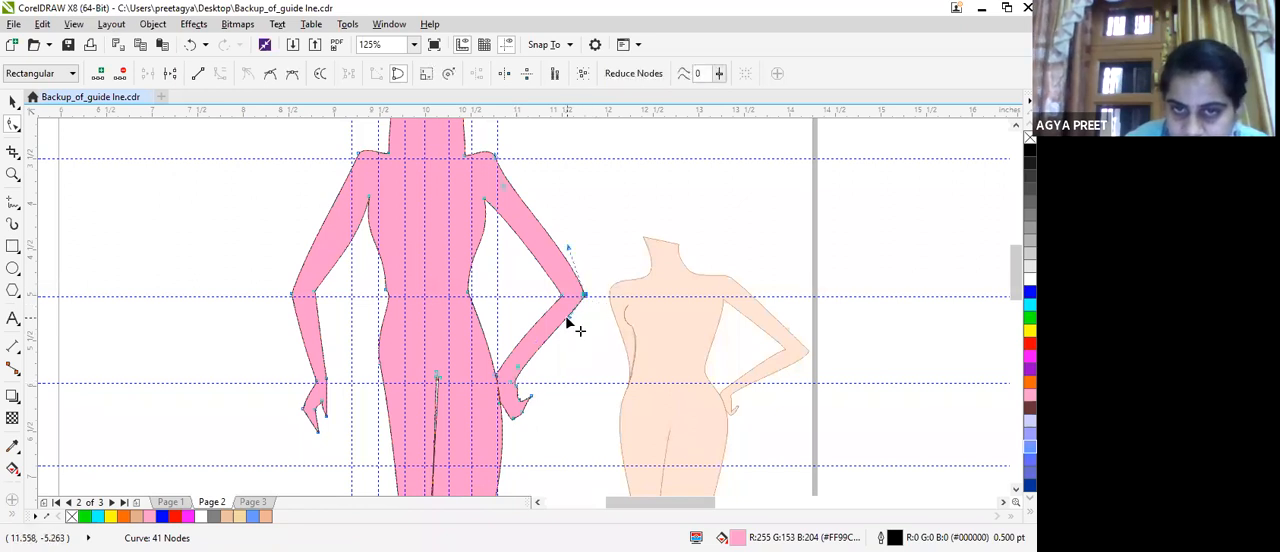
{"action": "left_click_drag", "start_coordinate": [573, 348], "coordinate": [519, 385]}
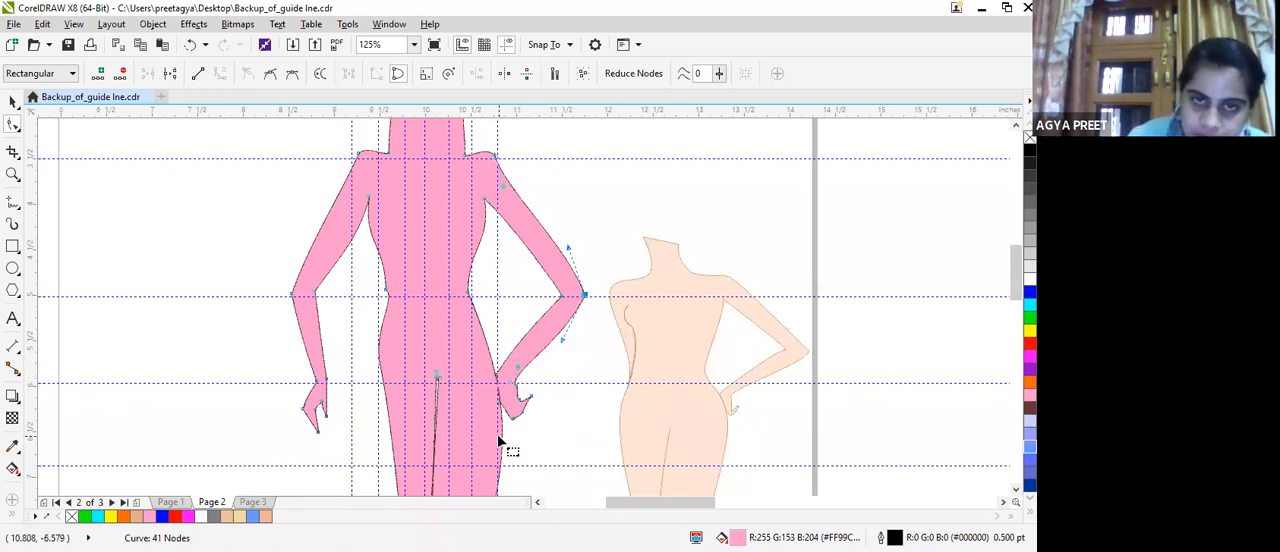
{"action": "mouse_move", "coordinate": [512, 382]}
{"action": "left_mouse_down"}
{"action": "mouse_move", "coordinate": [497, 383]}
{"action": "mouse_move", "coordinate": [512, 384]}
{"action": "left_mouse_up"}
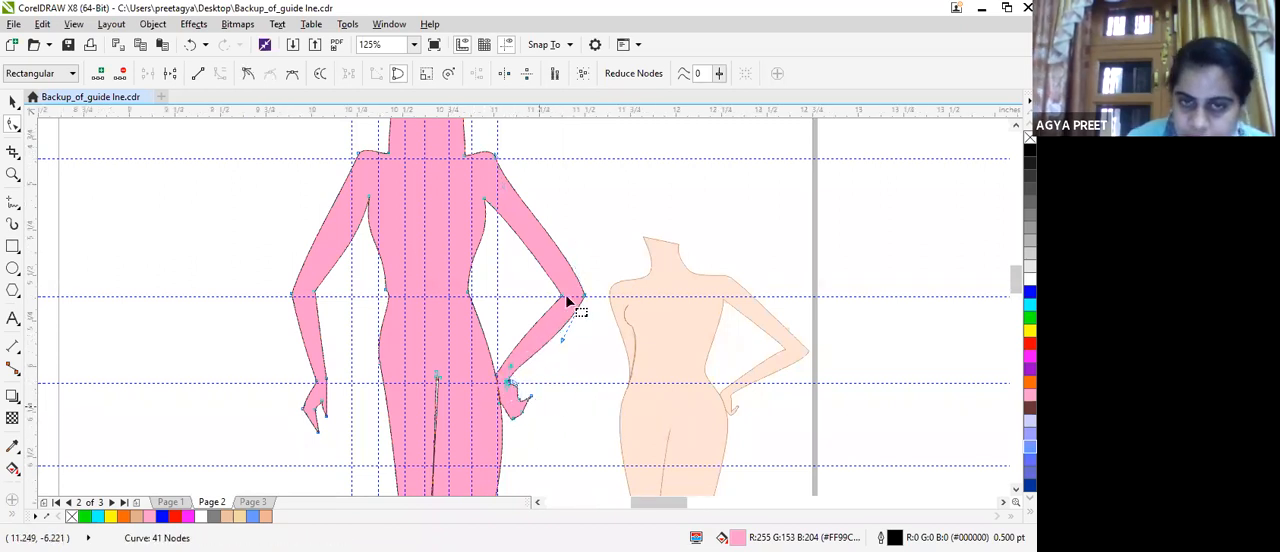
Delete the extra node on the hip side of the bent arm's hand and move the lower fingertip node towards the hip.
{"action": "scroll", "coordinate": [571, 295], "scroll_direction": "up", "scroll_amount": 1}
{"action": "scroll", "coordinate": [580, 295], "scroll_direction": "down", "scroll_amount": 3}
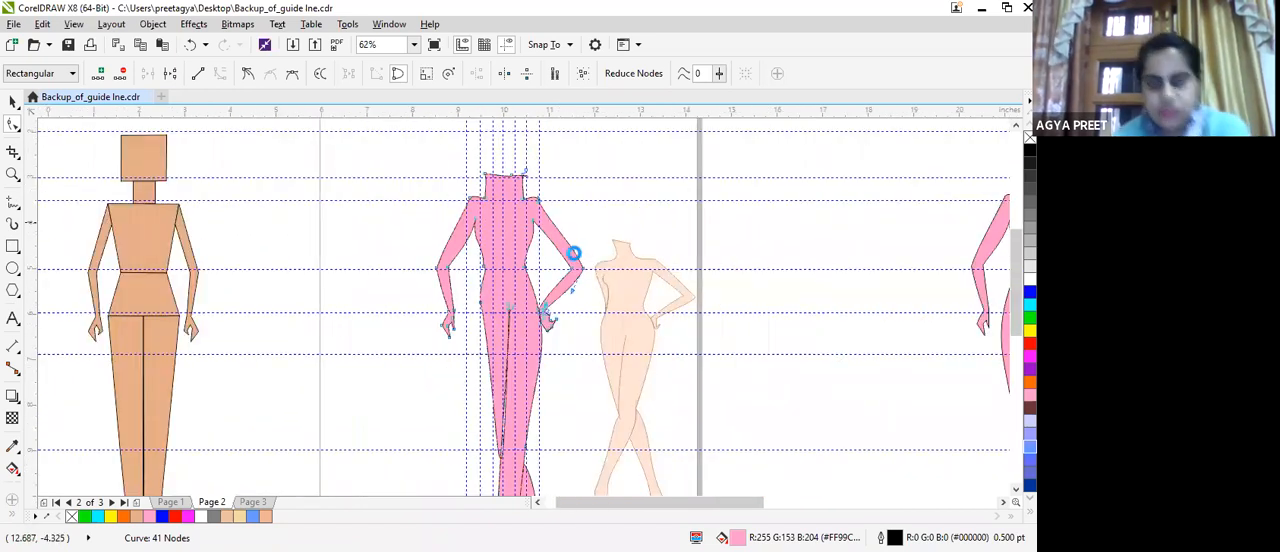
{"action": "scroll", "coordinate": [574, 262], "scroll_direction": "up", "scroll_amount": 4}
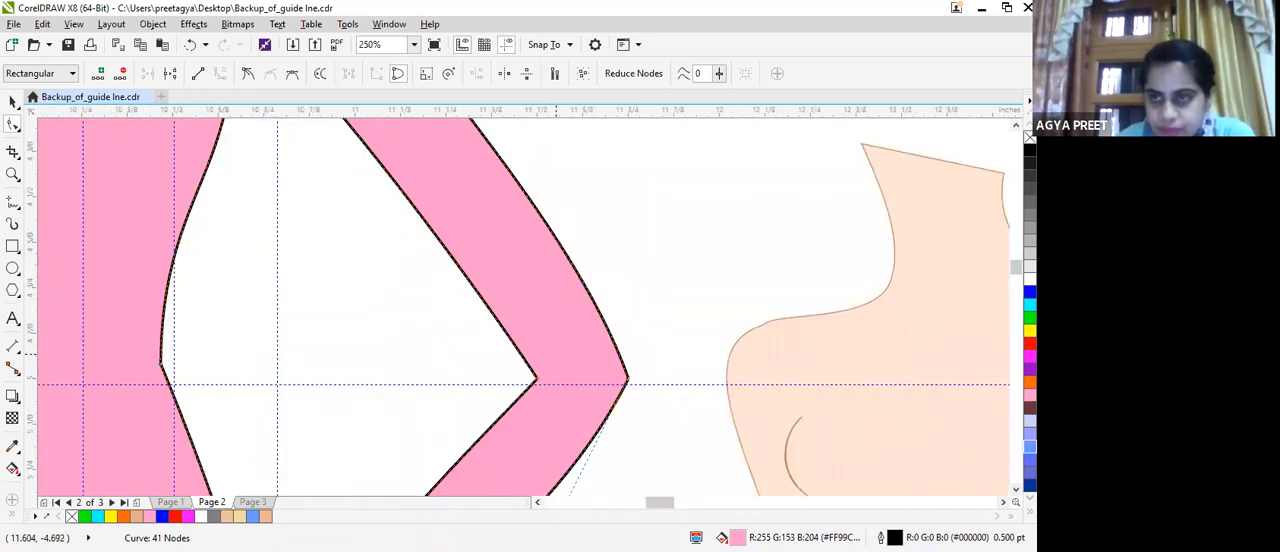
{"action": "left_click_drag", "start_coordinate": [1015, 273], "coordinate": [1007, 290]}
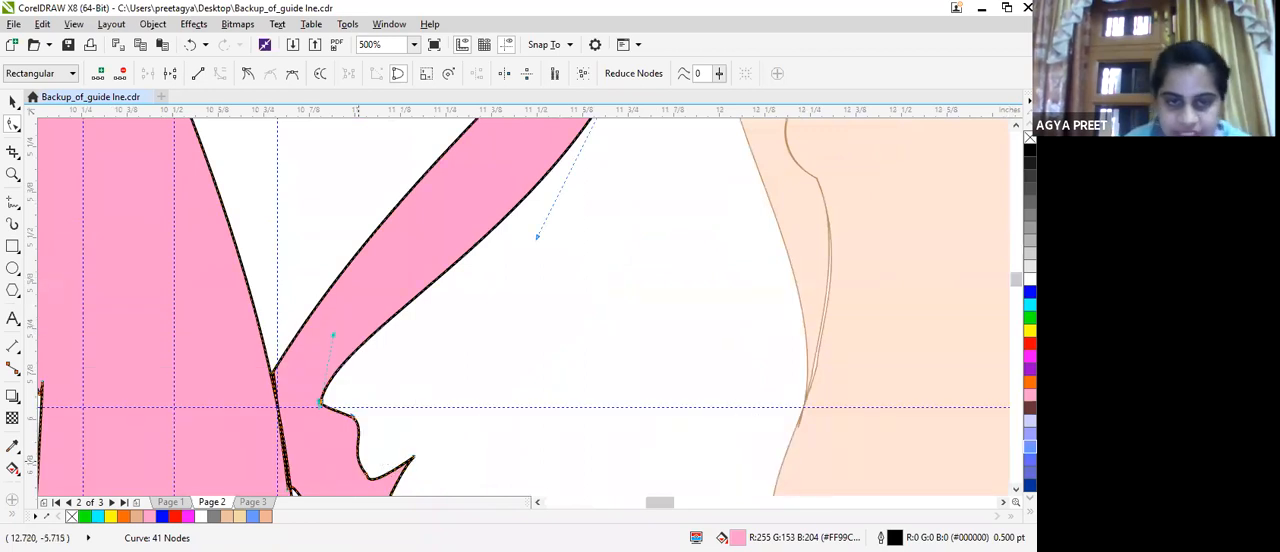
{"action": "scroll", "coordinate": [396, 397], "scroll_direction": "down", "scroll_amount": 2}
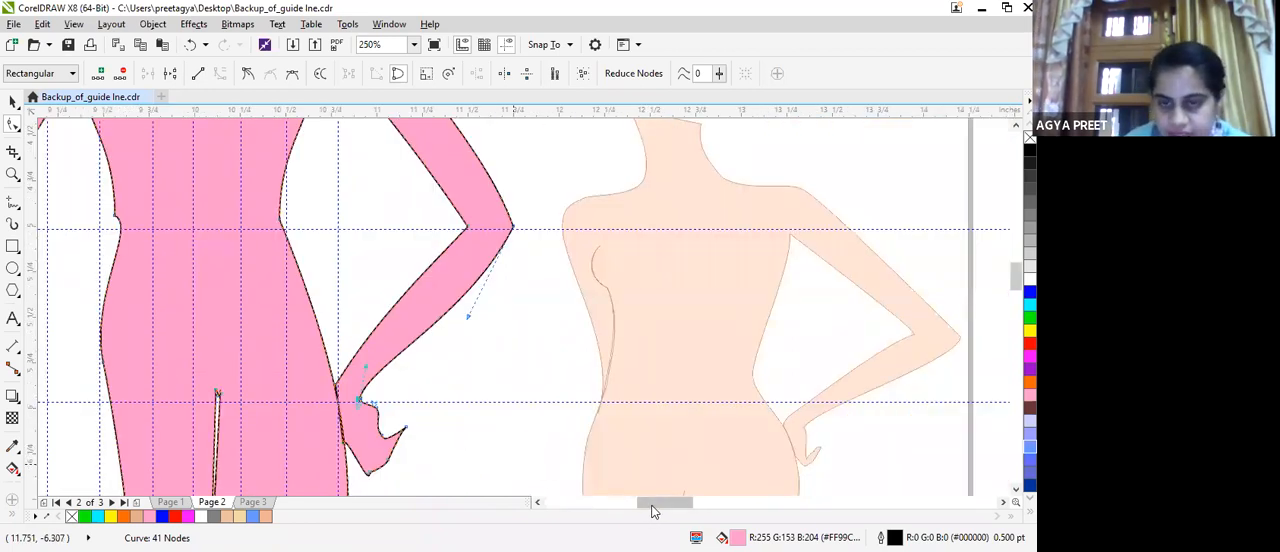
{"action": "left_click_drag", "start_coordinate": [652, 507], "coordinate": [655, 507]}
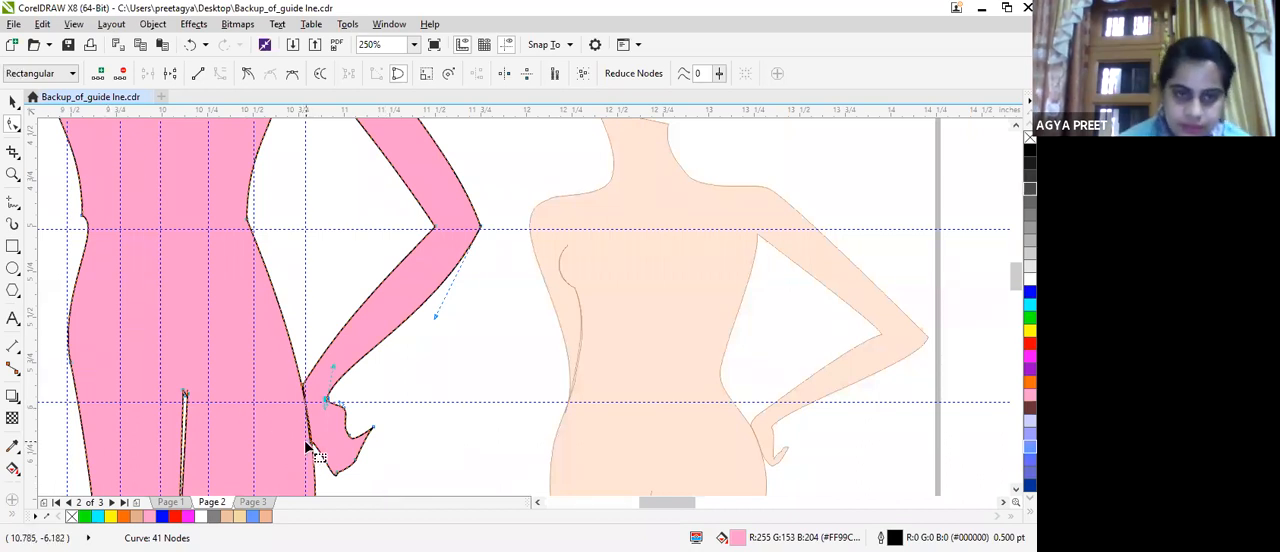
{"action": "left_click_drag", "start_coordinate": [313, 443], "coordinate": [317, 443]}
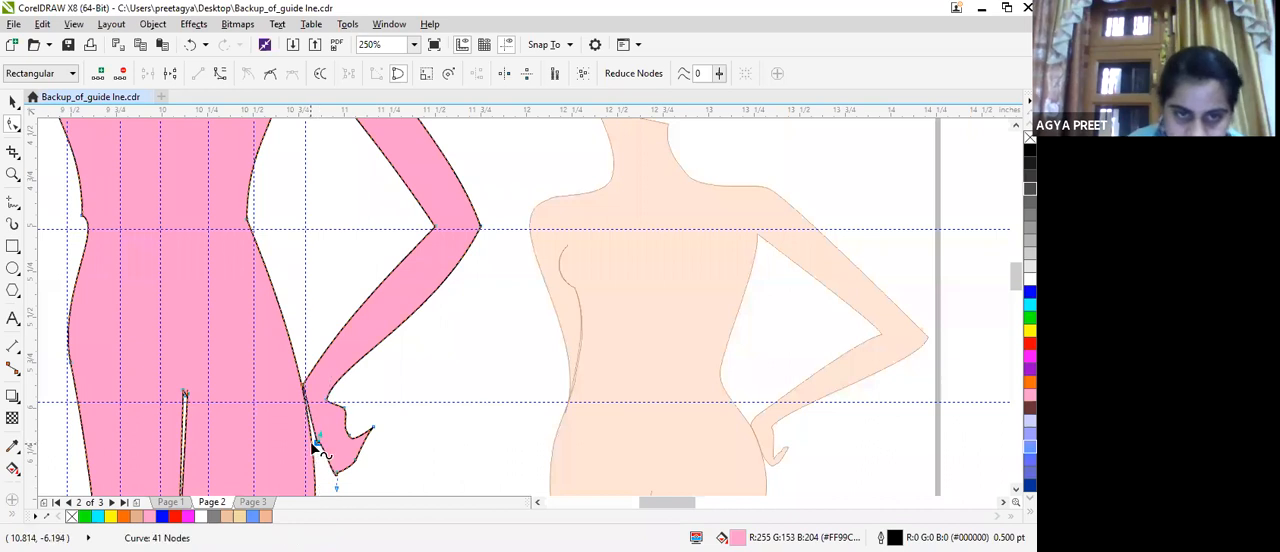
{"action": "key", "text": "Delete"}
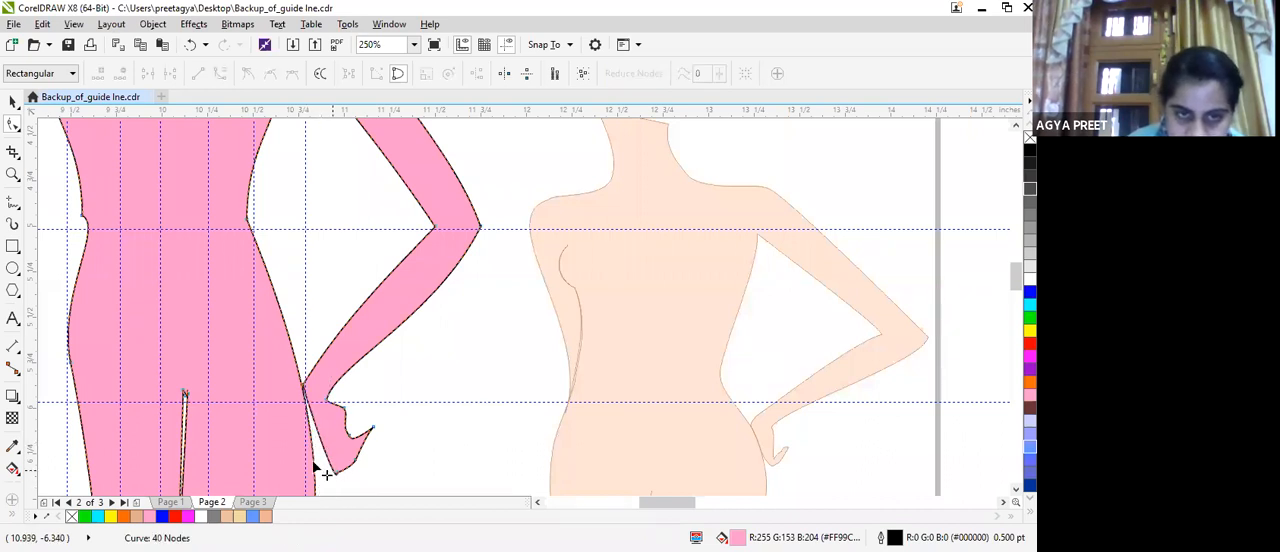
{"action": "left_click_drag", "start_coordinate": [334, 471], "coordinate": [323, 471]}
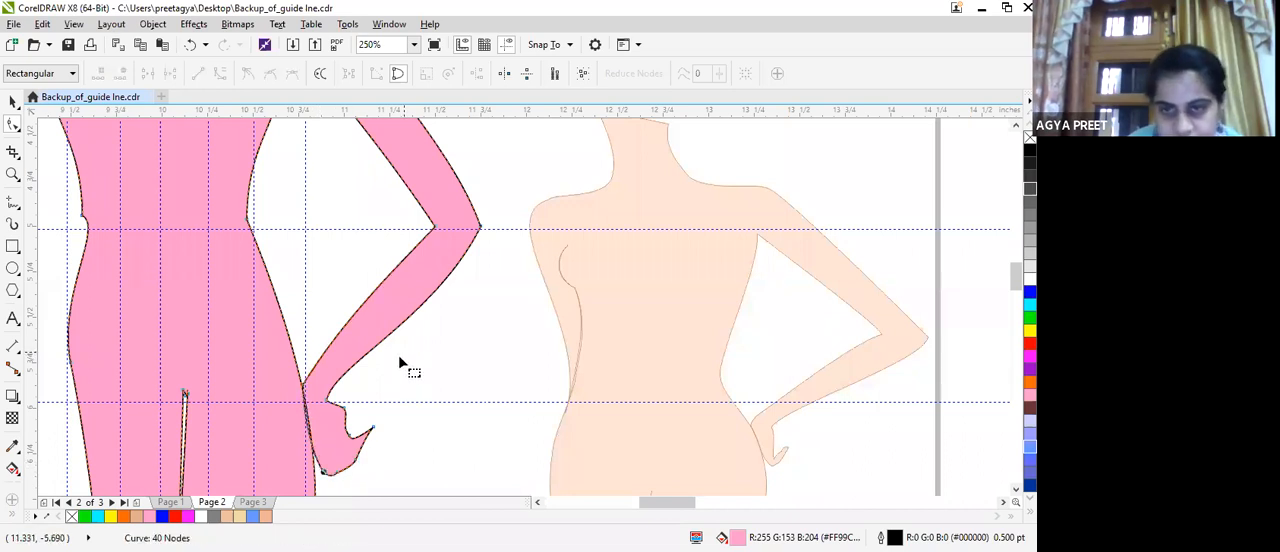
Slim the thumb by moving its tip and base nodes towards the hand and deepening the notch between thumb and palm.
{"action": "left_click_drag", "start_coordinate": [344, 407], "coordinate": [362, 424]}
{"action": "left_click_drag", "start_coordinate": [362, 467], "coordinate": [368, 438]}
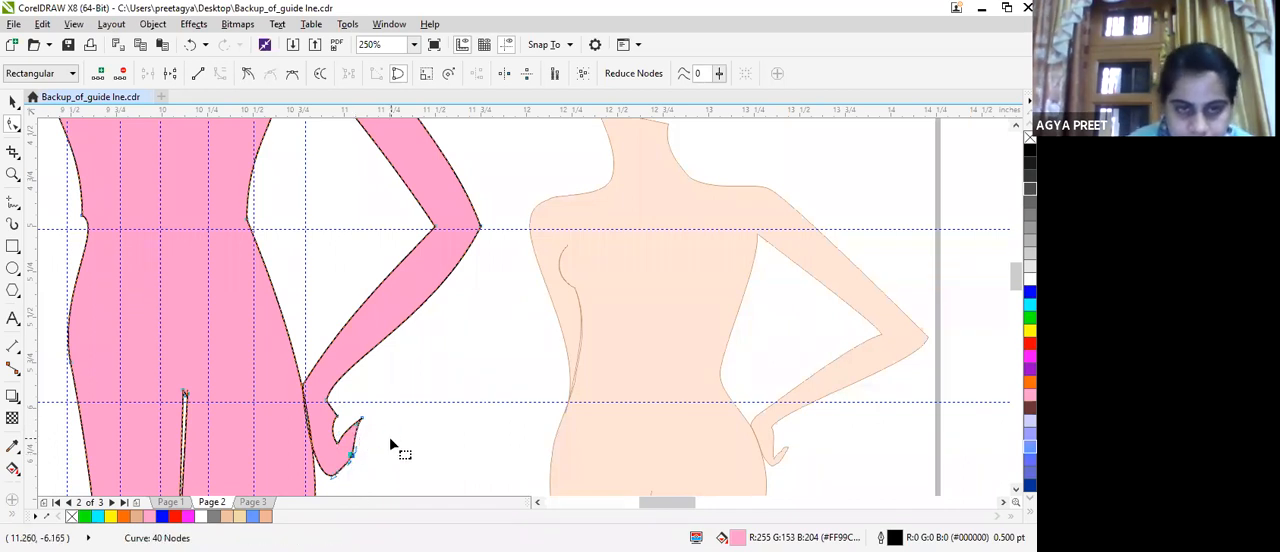
{"action": "key", "text": "ctrl+z"}
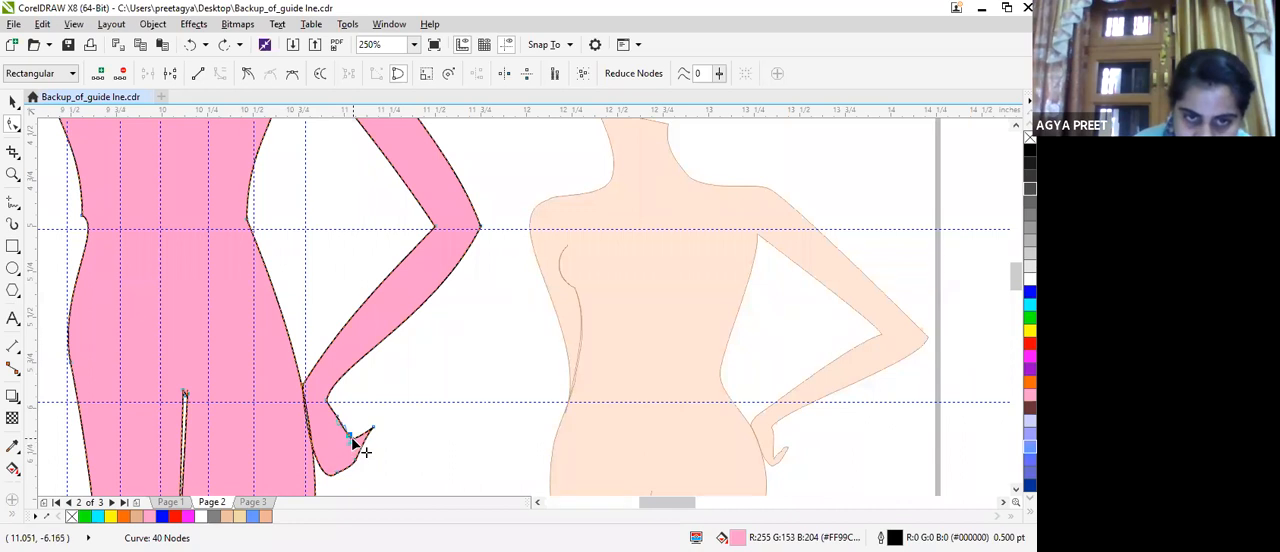
{"action": "mouse_move", "coordinate": [352, 445]}
{"action": "left_mouse_down"}
{"action": "mouse_move", "coordinate": [334, 449]}
{"action": "mouse_move", "coordinate": [349, 452]}
{"action": "mouse_move", "coordinate": [366, 429]}
{"action": "mouse_move", "coordinate": [362, 463]}
{"action": "left_mouse_up"}
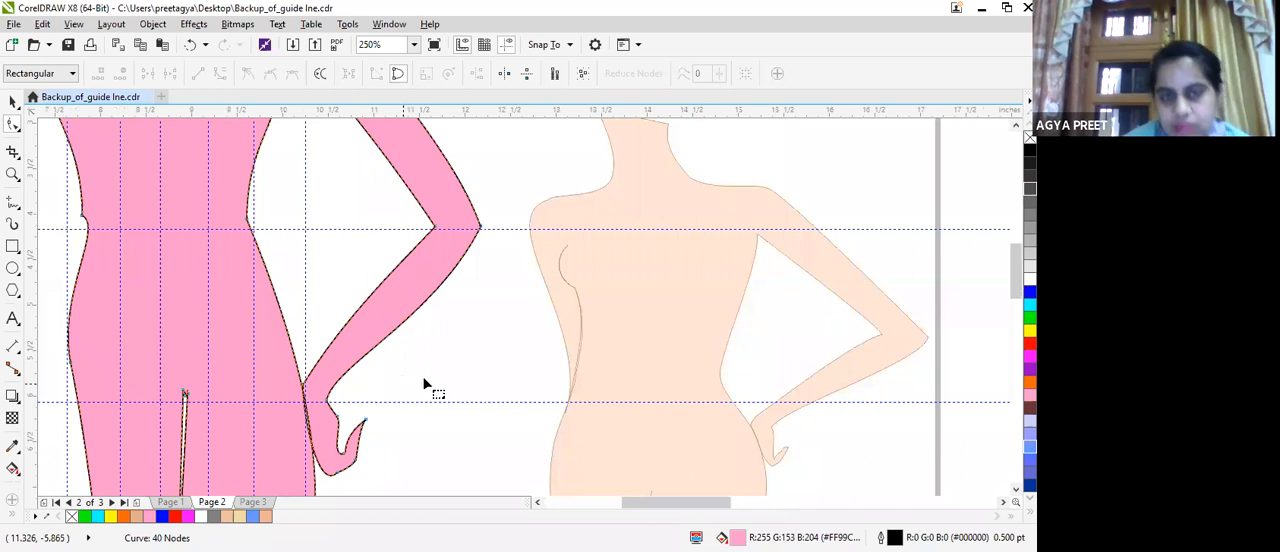
Adjust the curve handle on the thumb's inner edge to straighten the edge from the notch to the tip.
{"action": "scroll", "coordinate": [402, 382], "scroll_direction": "down", "scroll_amount": 2}
{"action": "scroll", "coordinate": [403, 376], "scroll_direction": "down", "scroll_amount": 2}
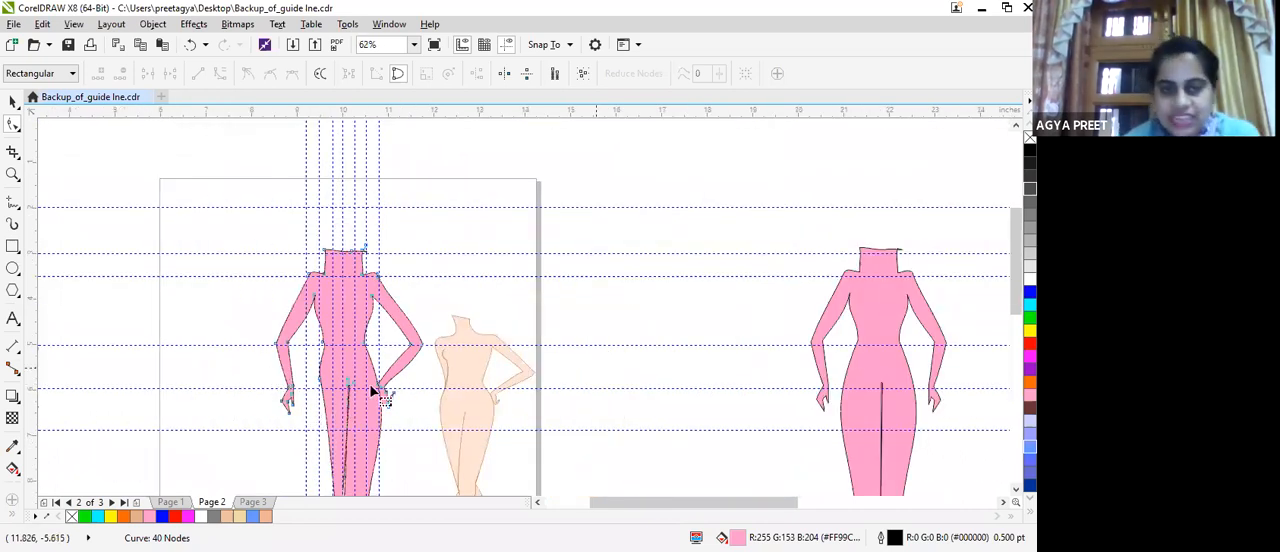
{"action": "scroll", "coordinate": [405, 385], "scroll_direction": "up", "scroll_amount": 2}
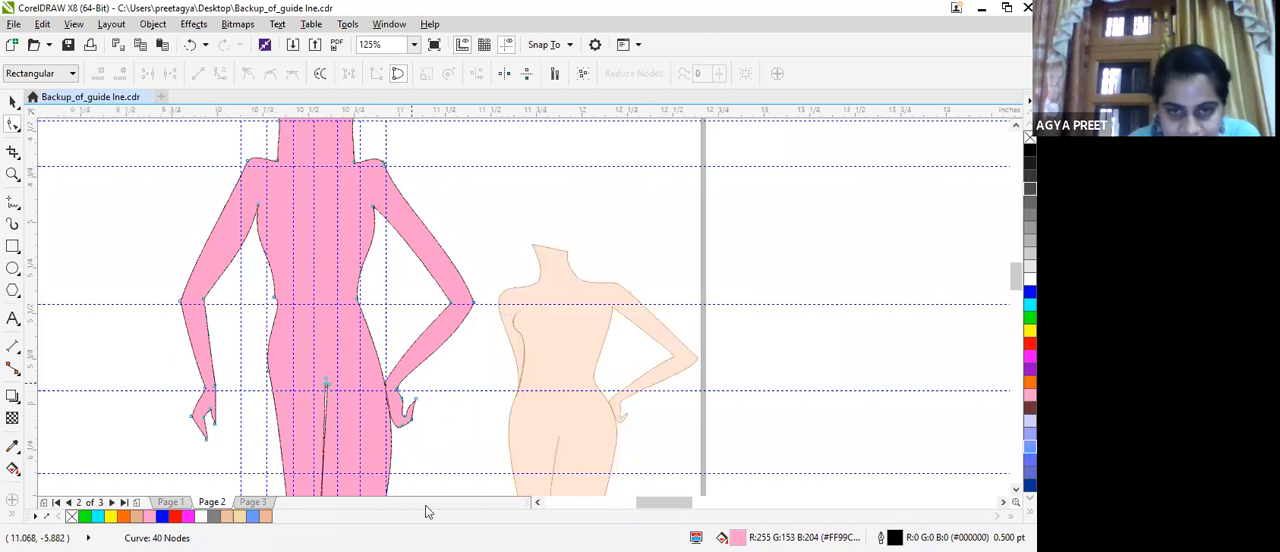
{"action": "scroll", "coordinate": [400, 455], "scroll_direction": "up", "scroll_amount": 2}
{"action": "left_click", "coordinate": [399, 449]}
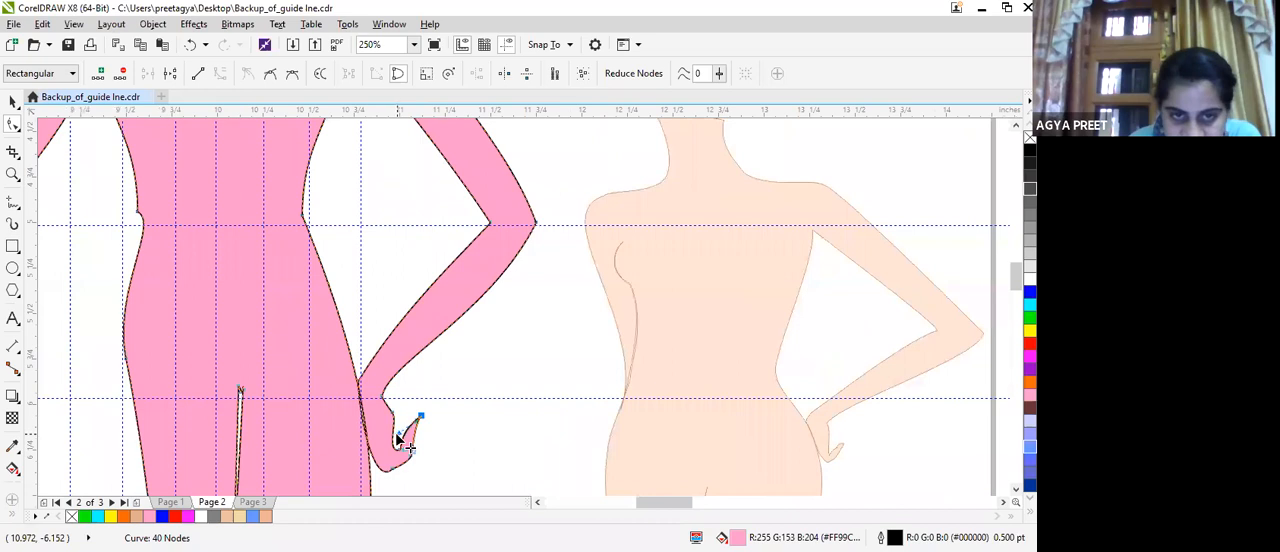
{"action": "left_click_drag", "start_coordinate": [399, 434], "coordinate": [403, 438]}
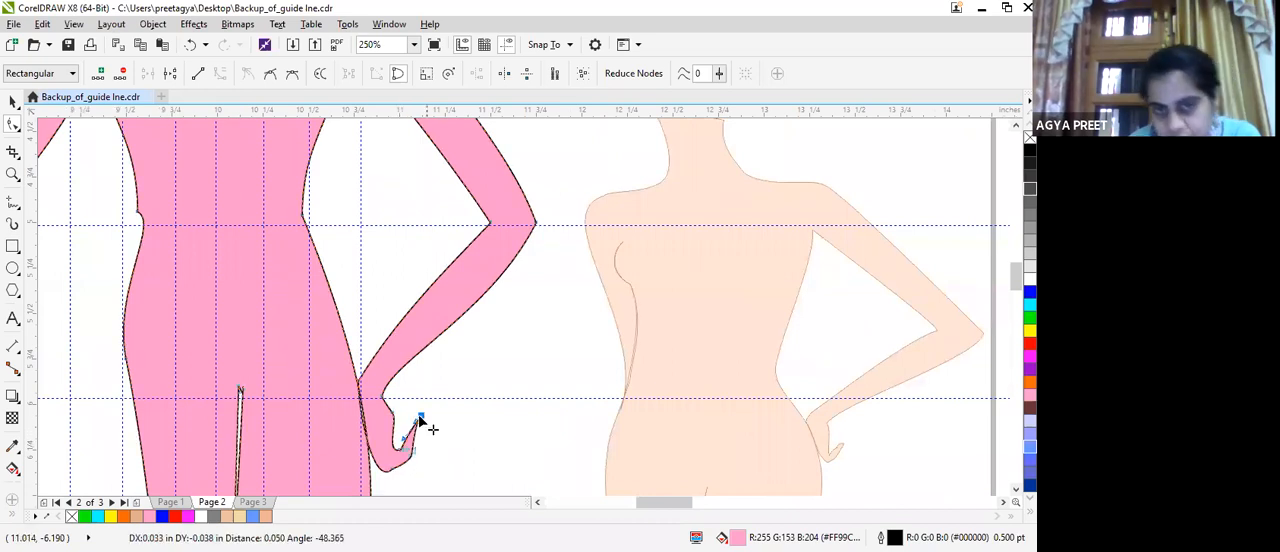
Delete the surplus node on the hand's lower edge and smooth the curve from the fingertips to the thumb base.
{"action": "scroll", "coordinate": [412, 430], "scroll_direction": "down", "scroll_amount": 2}
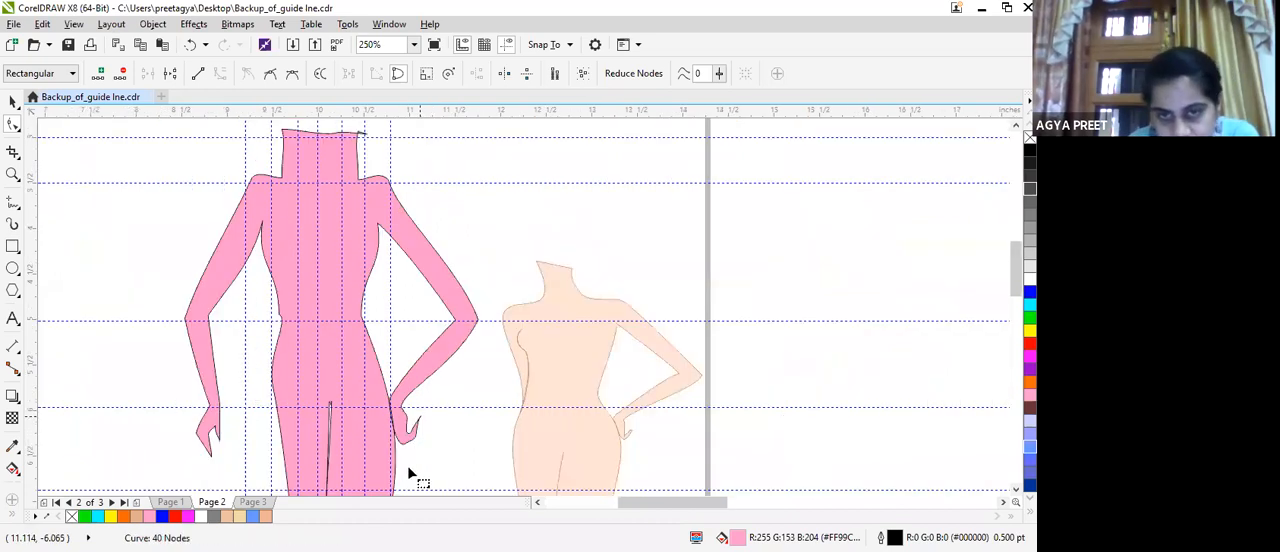
{"action": "scroll", "coordinate": [404, 432], "scroll_direction": "up", "scroll_amount": 2}
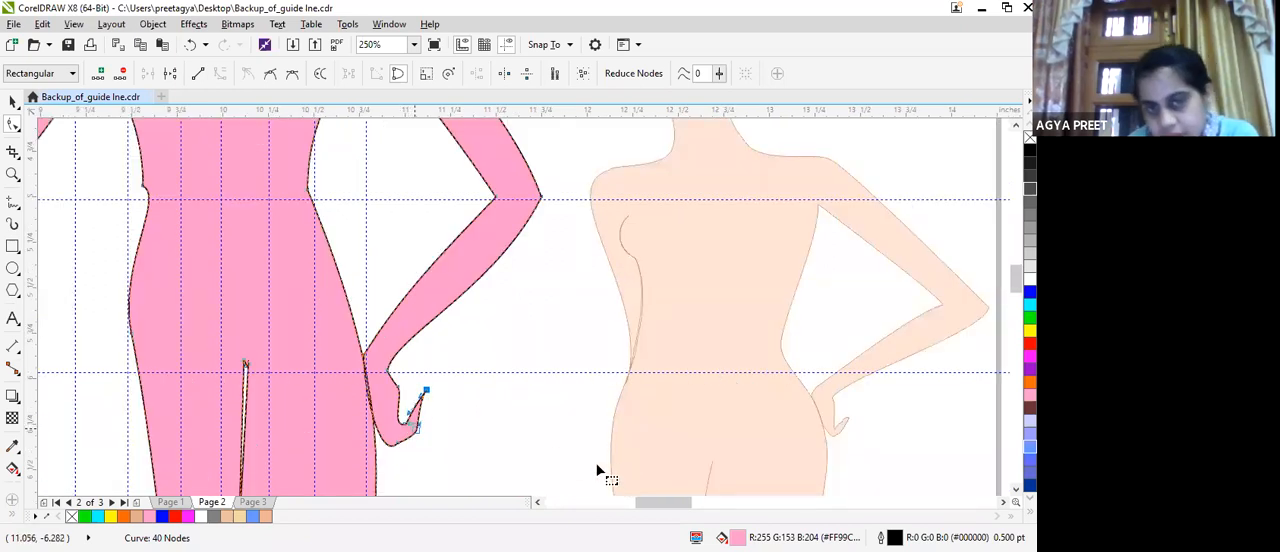
{"action": "scroll", "coordinate": [591, 461], "scroll_direction": "down", "scroll_amount": 2}
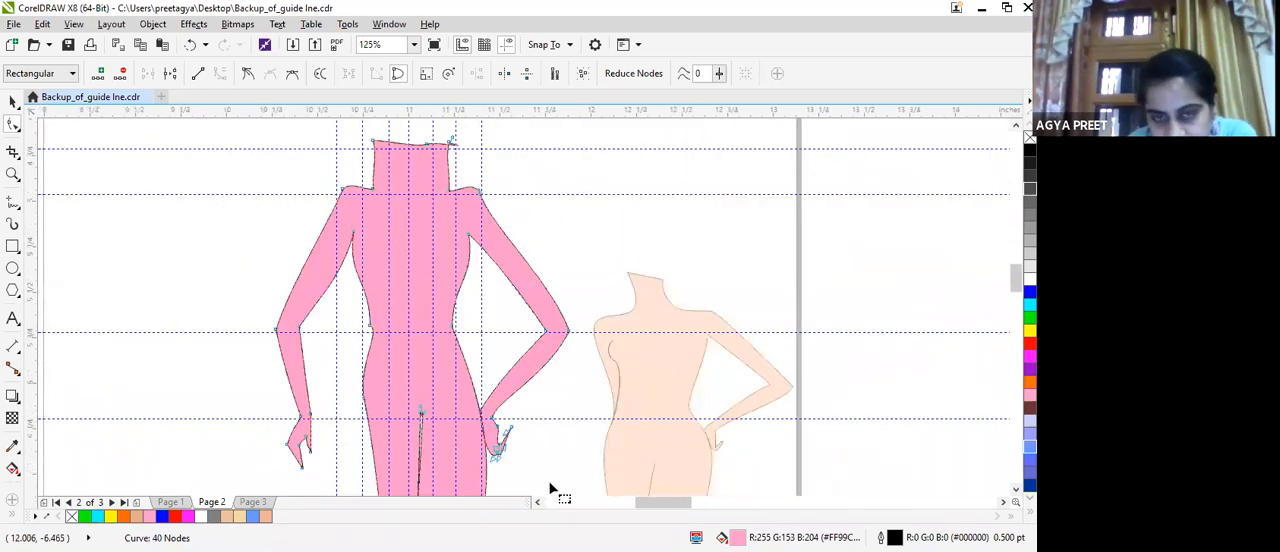
{"action": "scroll", "coordinate": [588, 458], "scroll_direction": "up", "scroll_amount": 2}
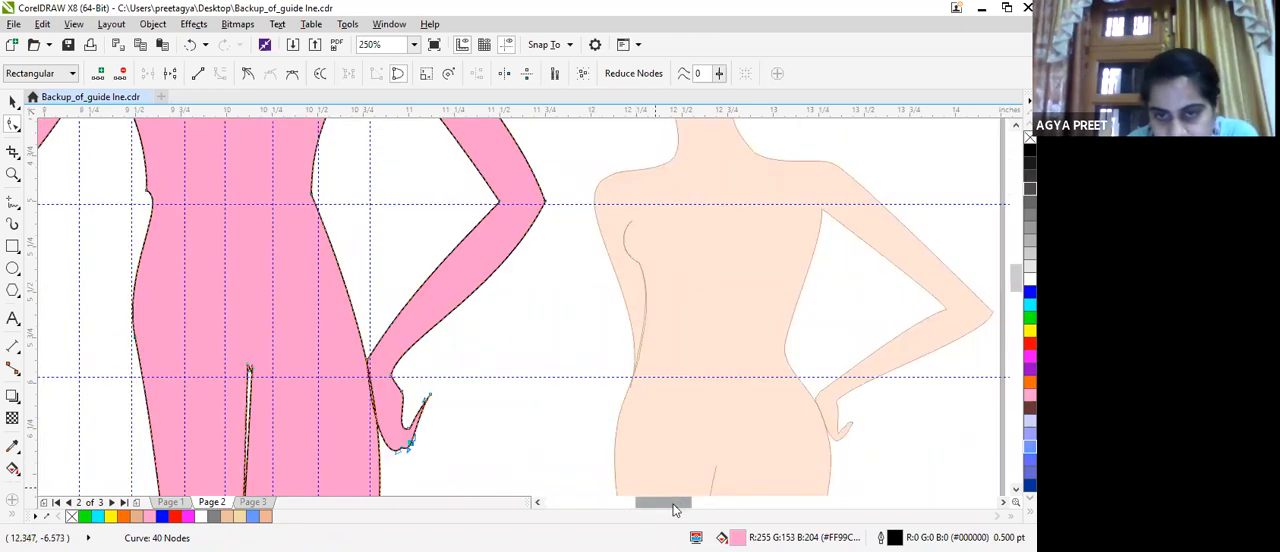
{"action": "scroll", "coordinate": [655, 505], "scroll_direction": "right", "scroll_amount": 3}
{"action": "scroll", "coordinate": [588, 495], "scroll_direction": "left", "scroll_amount": 5}
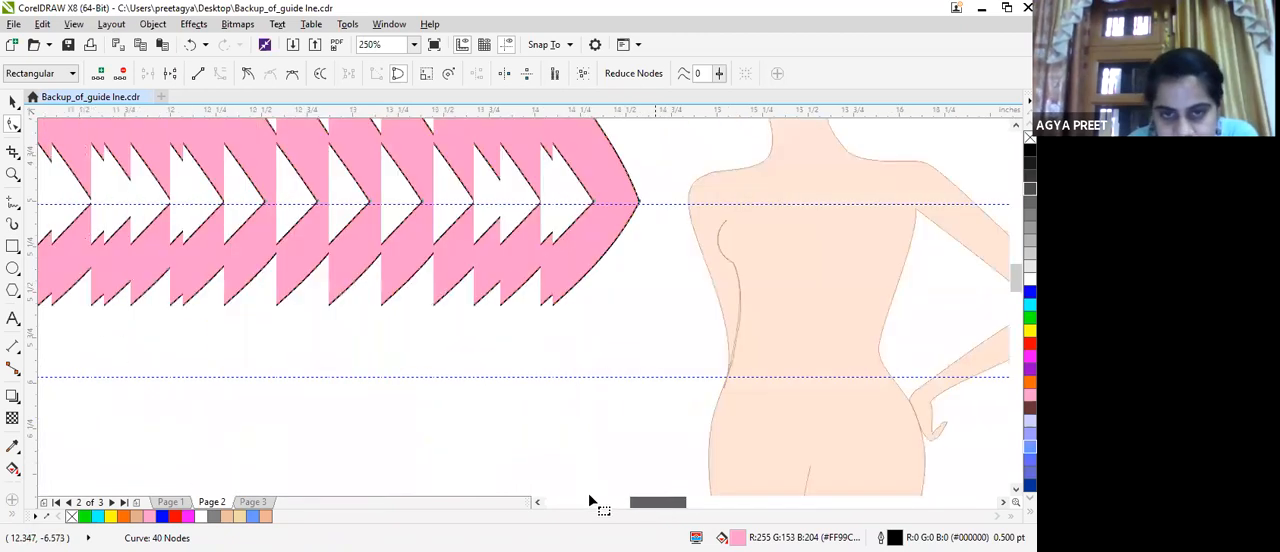
{"action": "scroll", "coordinate": [410, 325], "scroll_direction": "up", "scroll_amount": 2}
{"action": "scroll", "coordinate": [410, 328], "scroll_direction": "up", "scroll_amount": 4}
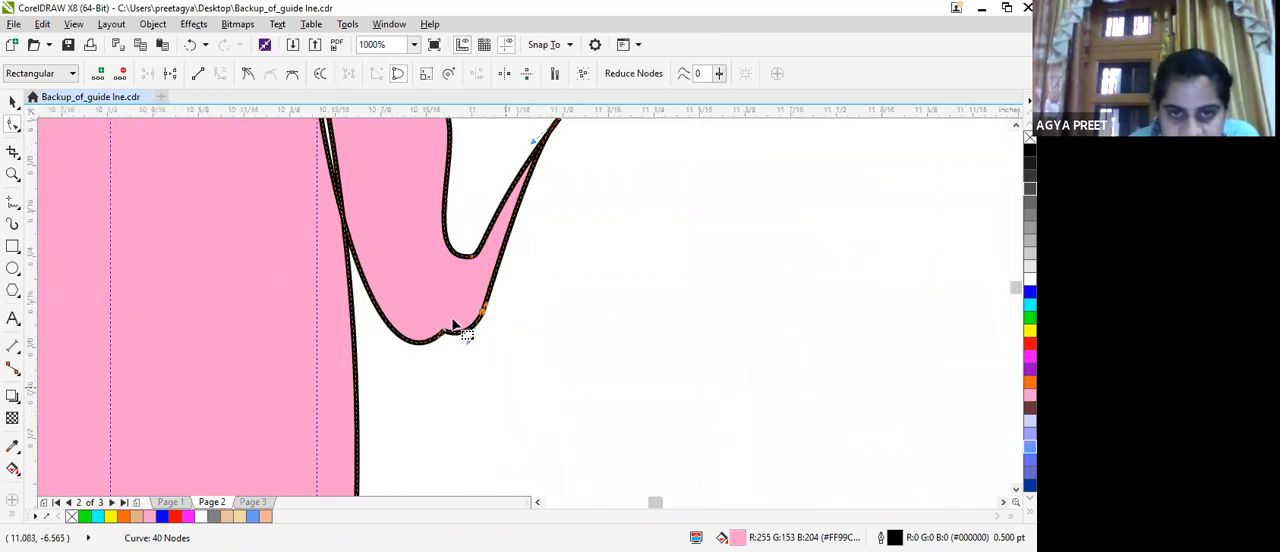
{"action": "double_click", "coordinate": [442, 333]}
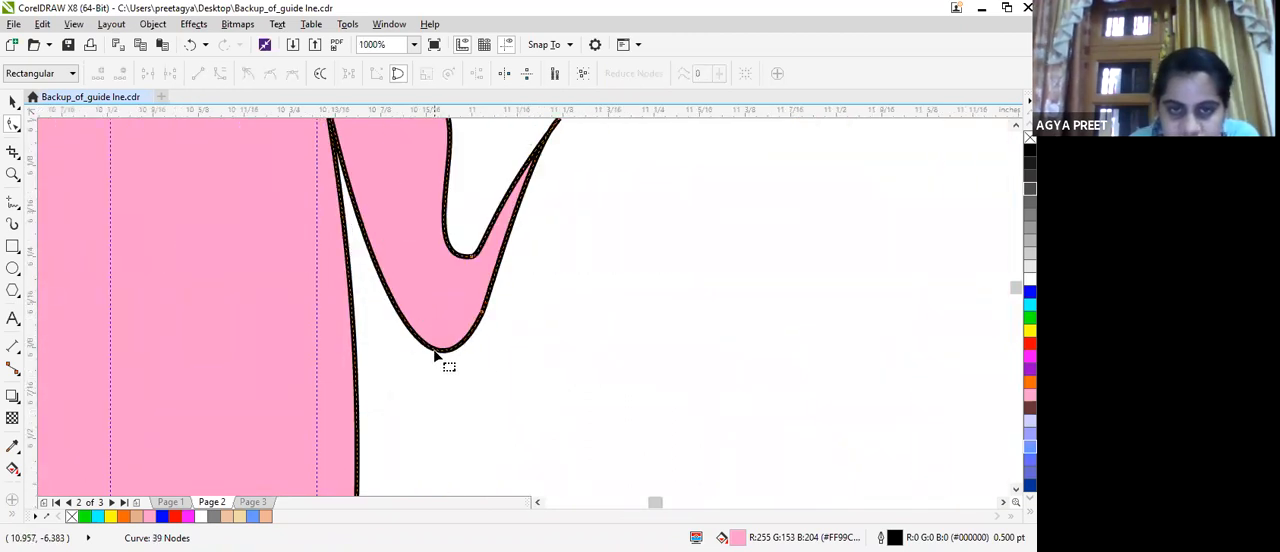
{"action": "left_click_drag", "start_coordinate": [395, 325], "coordinate": [455, 377]}
Add a node on the thumb's inner edge, pull it towards the palm to widen the thumb as in the reference, and shorten the tip.
{"action": "scroll", "coordinate": [550, 292], "scroll_direction": "down", "scroll_amount": 1}
{"action": "mouse_move", "coordinate": [670, 505]}
{"action": "left_mouse_down"}
{"action": "mouse_move", "coordinate": [690, 504]}
{"action": "mouse_move", "coordinate": [678, 505]}
{"action": "left_mouse_up"}
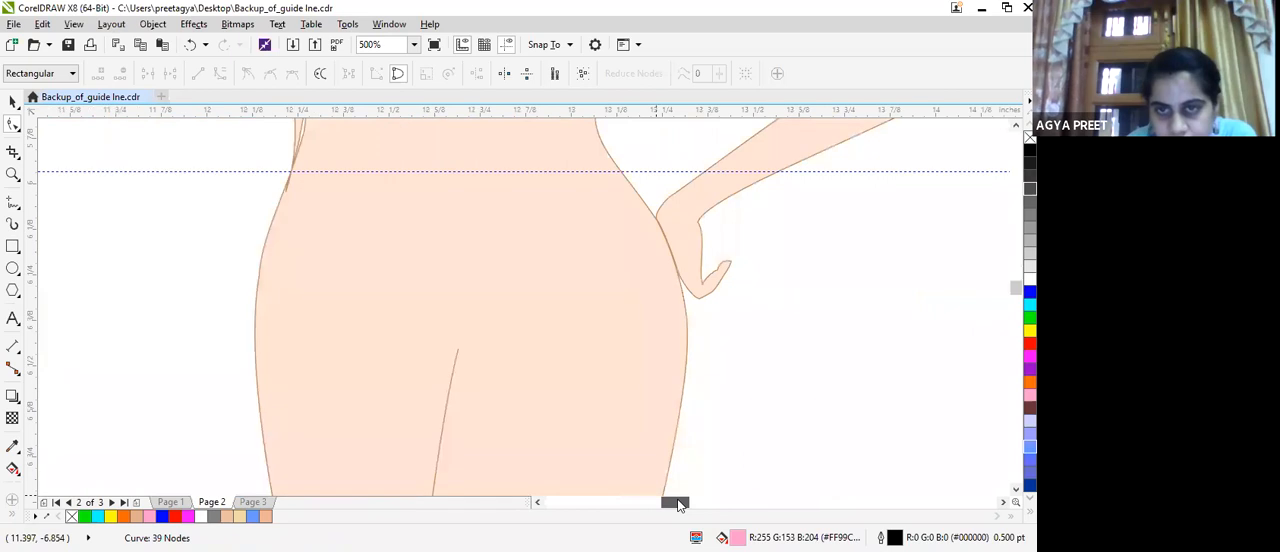
{"action": "scroll", "coordinate": [336, 277], "scroll_direction": "down", "scroll_amount": 1}
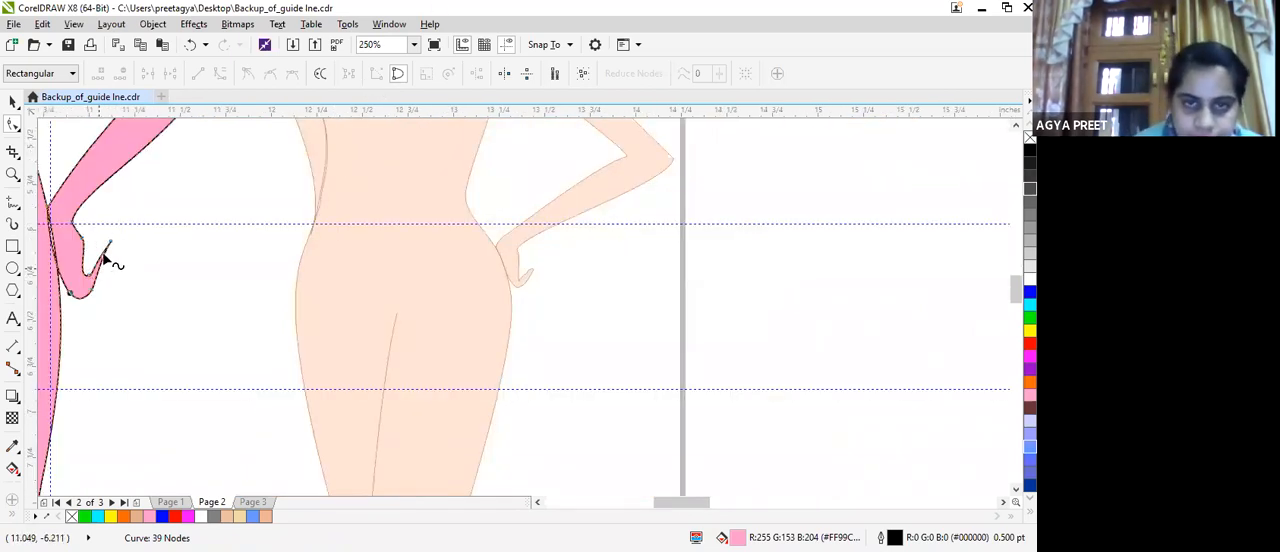
{"action": "scroll", "coordinate": [90, 278], "scroll_direction": "up", "scroll_amount": 1}
{"action": "left_click", "coordinate": [90, 288]}
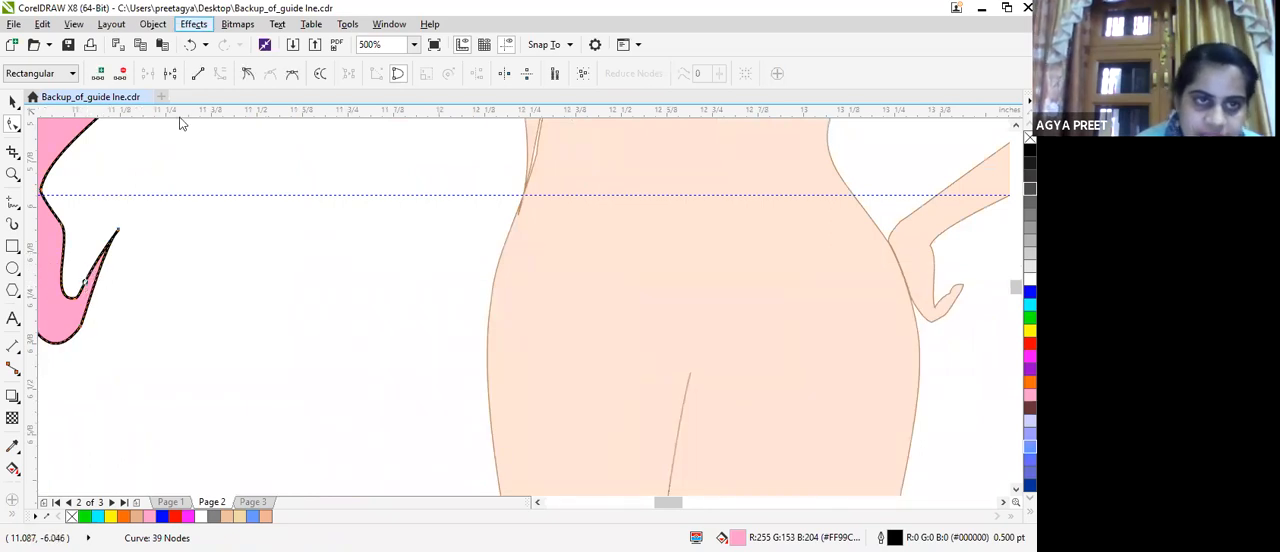
{"action": "double_click", "coordinate": [97, 289]}
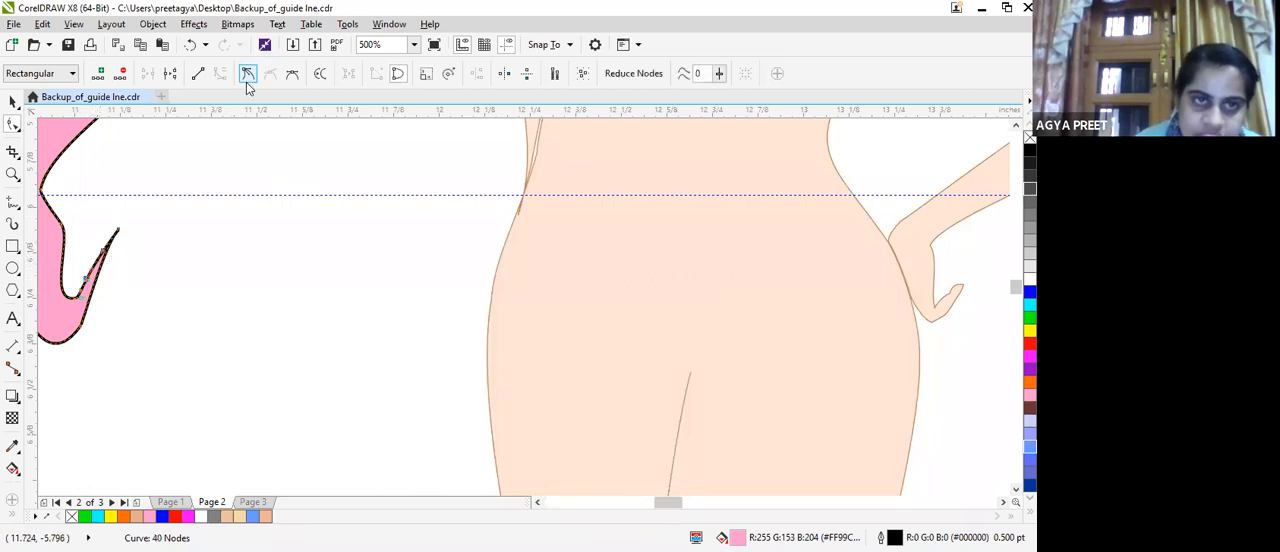
{"action": "left_click_drag", "start_coordinate": [90, 281], "coordinate": [114, 237]}
{"action": "left_click", "coordinate": [88, 262]}
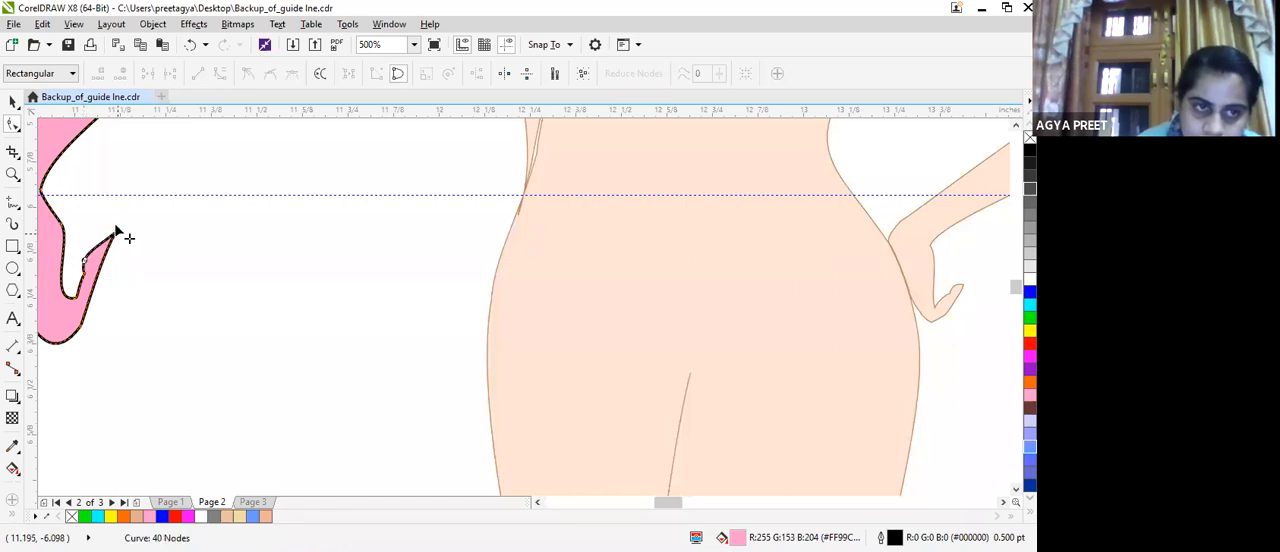
{"action": "scroll", "coordinate": [116, 233], "scroll_direction": "up", "scroll_amount": 4}
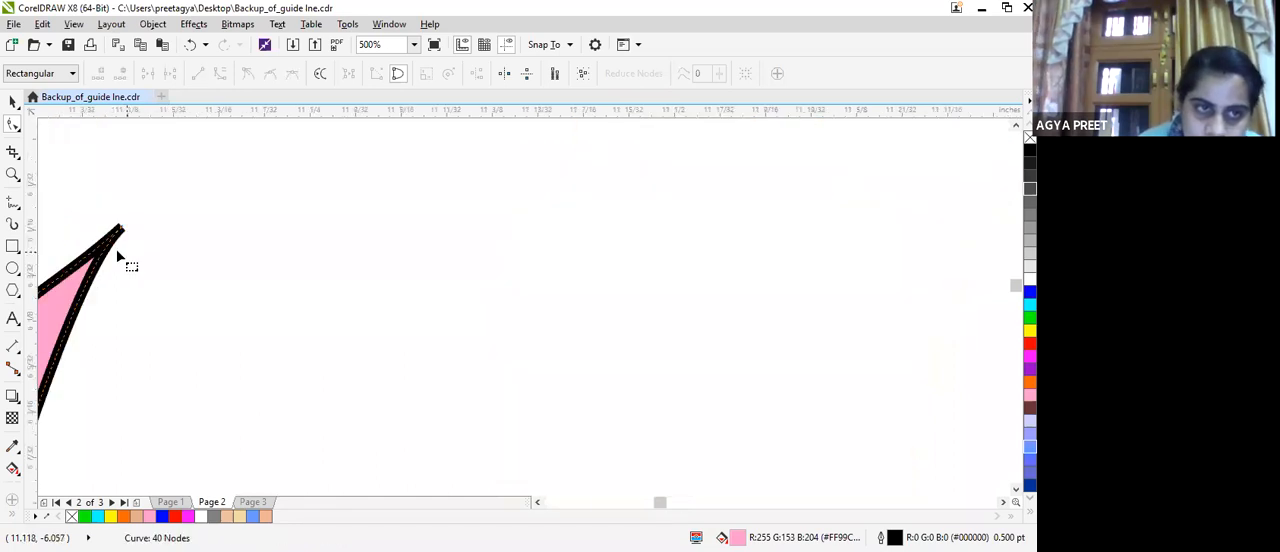
{"action": "left_click_drag", "start_coordinate": [111, 277], "coordinate": [84, 309]}
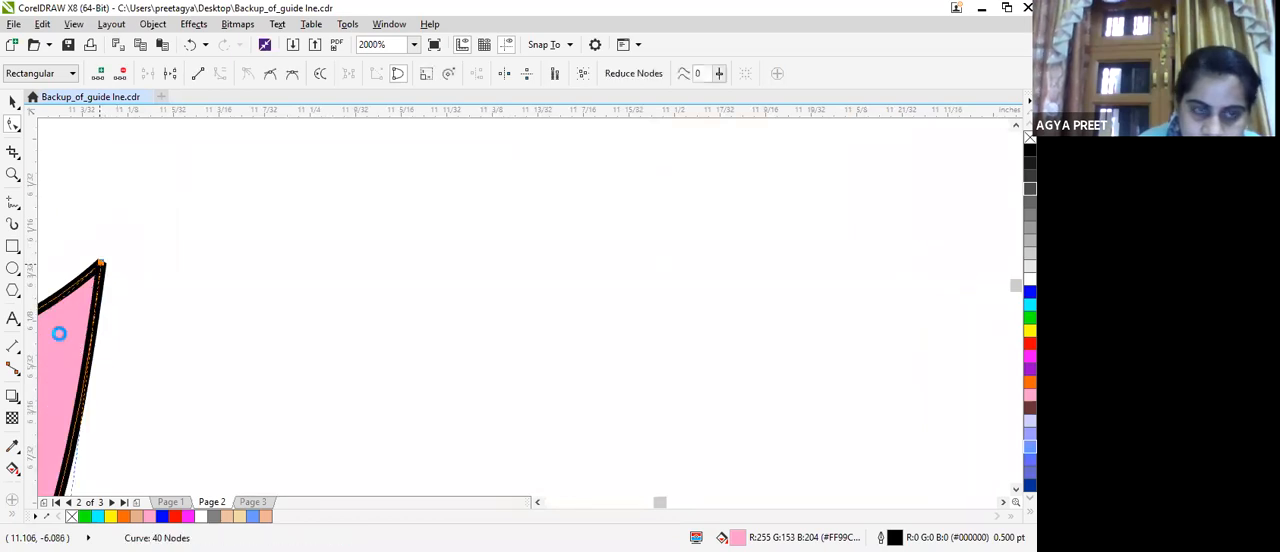
Delete the node at the sharp thumb tip and add a new node on the outer side of the thumb's rounded end.
{"action": "key", "text": "Delete"}
{"action": "scroll", "coordinate": [44, 345], "scroll_direction": "down", "scroll_amount": 2}
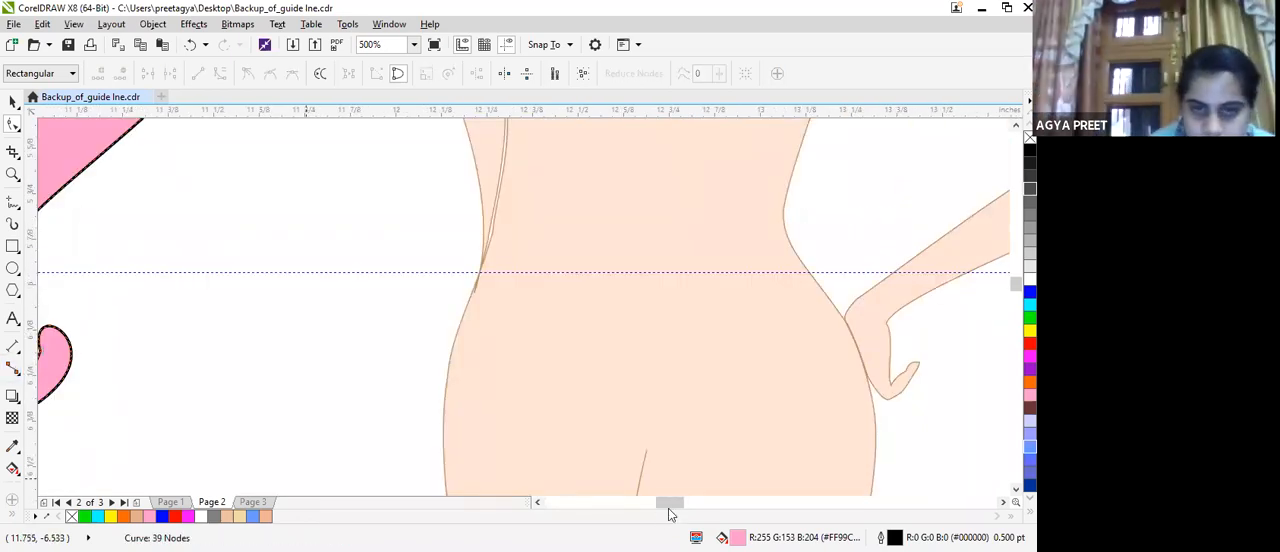
{"action": "mouse_move", "coordinate": [666, 504]}
{"action": "left_mouse_down"}
{"action": "mouse_move", "coordinate": [632, 506]}
{"action": "mouse_move", "coordinate": [647, 505]}
{"action": "left_mouse_up"}
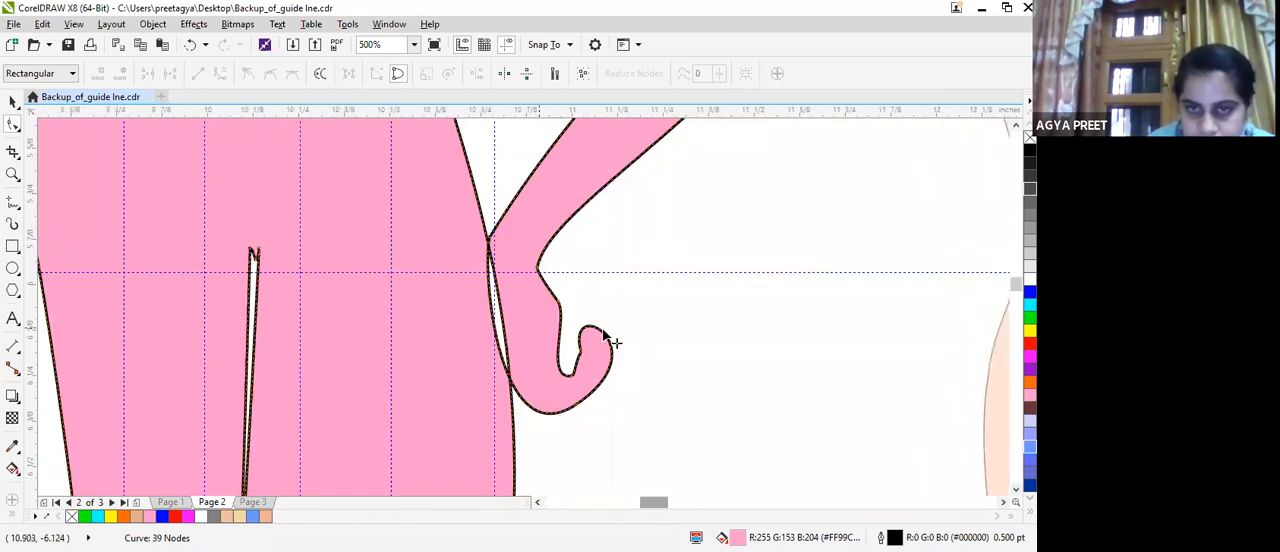
{"action": "double_click", "coordinate": [610, 333]}
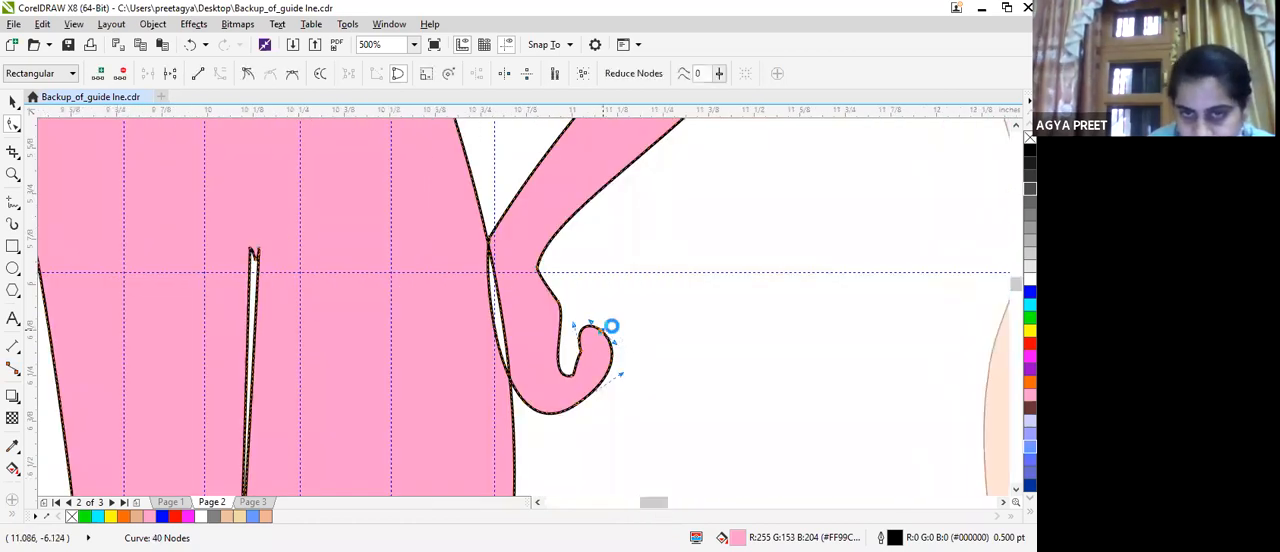
Reshape the thumb end into a narrow point by adjusting its tip nodes, and pull the outer edge's curve handle inwards to slim it.
{"action": "mouse_move", "coordinate": [600, 320]}
{"action": "left_mouse_down"}
{"action": "mouse_move", "coordinate": [618, 338]}
{"action": "mouse_move", "coordinate": [586, 334]}
{"action": "mouse_move", "coordinate": [645, 341]}
{"action": "mouse_move", "coordinate": [606, 334]}
{"action": "left_mouse_up"}
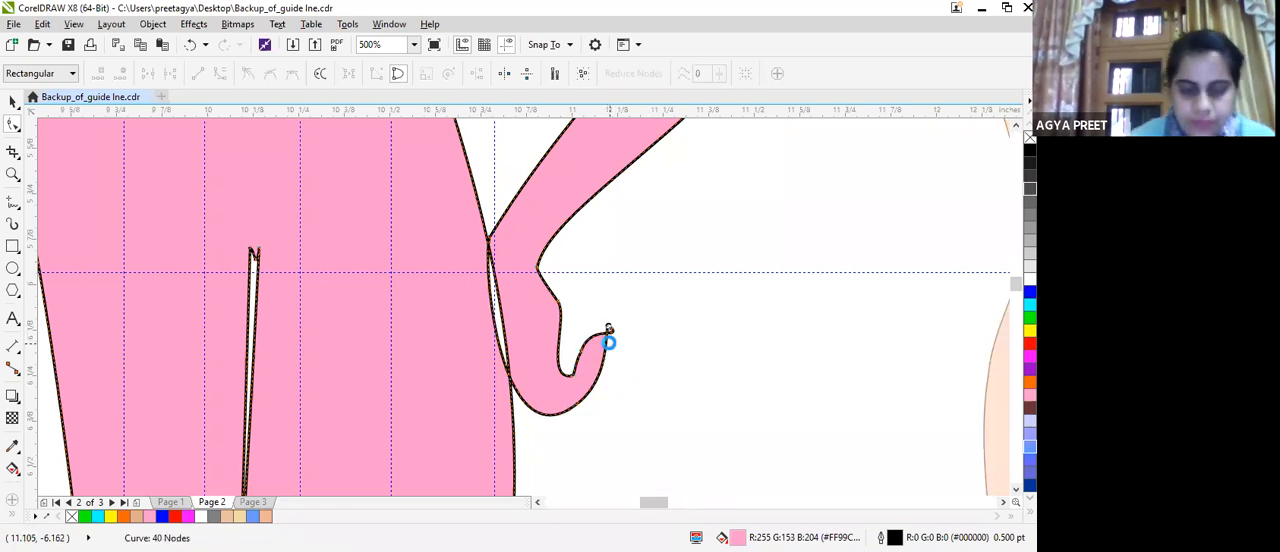
{"action": "key", "text": "ctrl+z"}
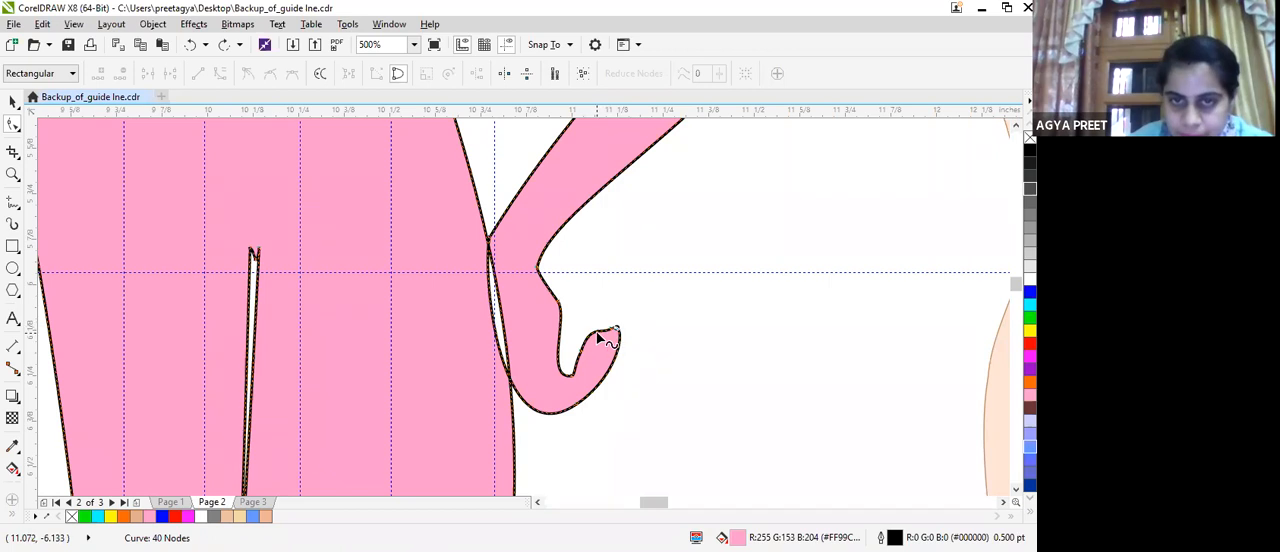
{"action": "mouse_move", "coordinate": [597, 333]}
{"action": "left_mouse_down"}
{"action": "mouse_move", "coordinate": [617, 357]}
{"action": "mouse_move", "coordinate": [602, 324]}
{"action": "left_mouse_up"}
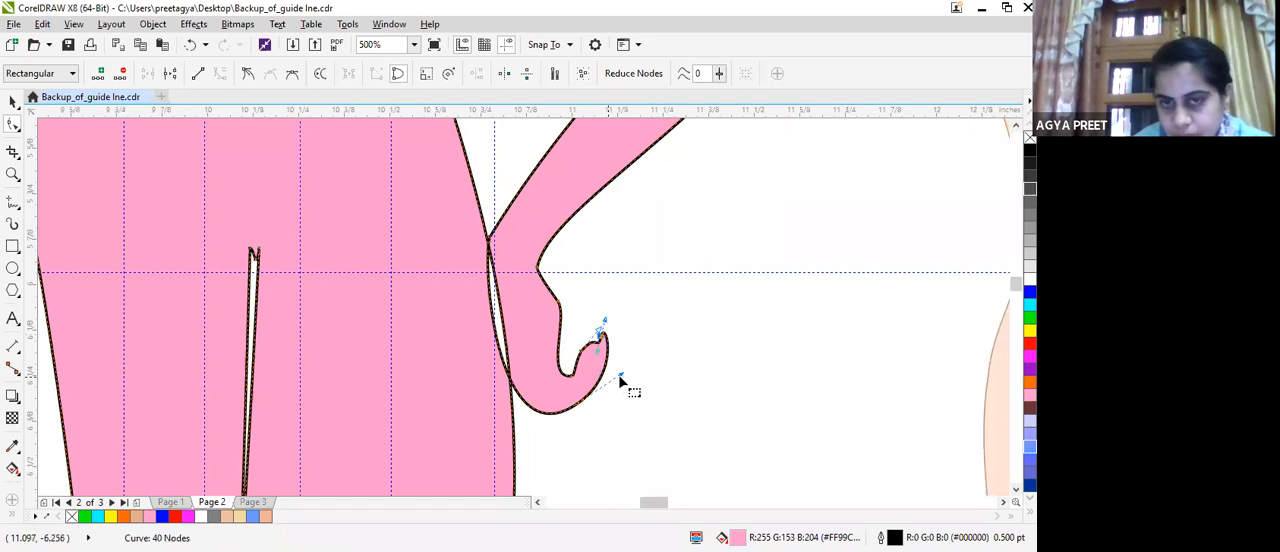
{"action": "left_click_drag", "start_coordinate": [614, 374], "coordinate": [566, 369]}
Fit the hand's inner edge to the hip outline by reshaping its curve and repositioning the nodes at the hand's lowest point and wrist.
{"action": "left_click", "coordinate": [491, 320]}
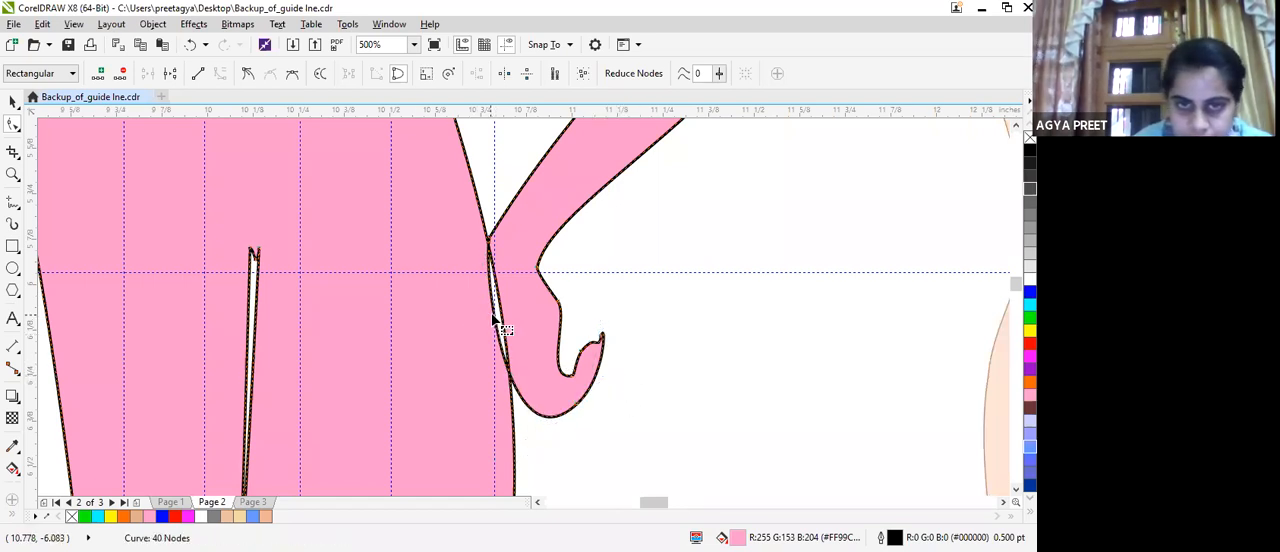
{"action": "left_click_drag", "start_coordinate": [492, 320], "coordinate": [501, 316]}
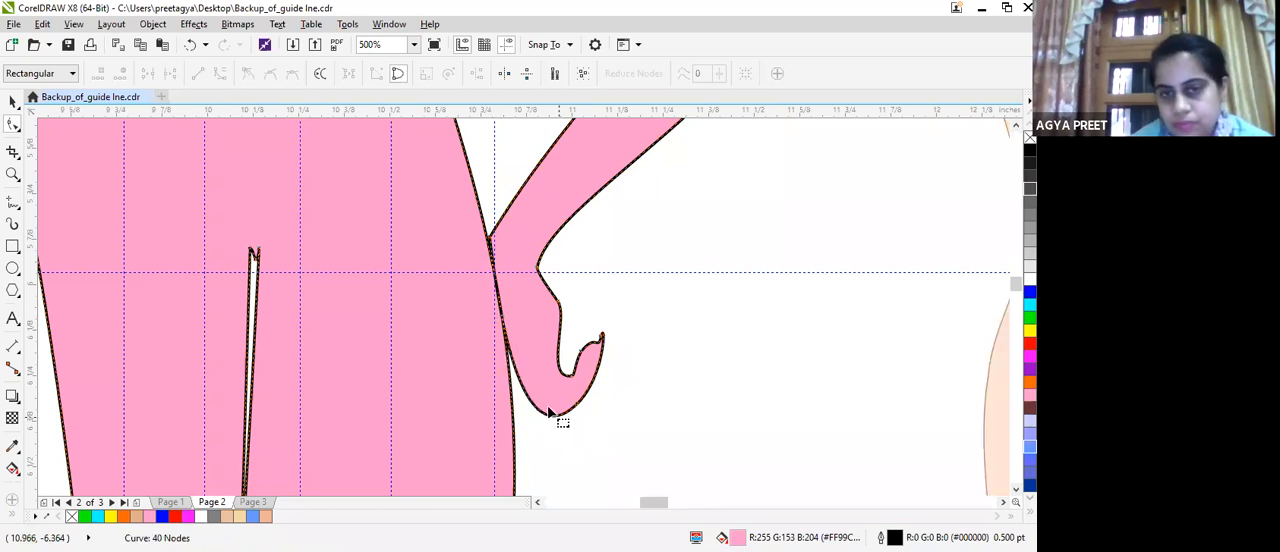
{"action": "left_click_drag", "start_coordinate": [556, 420], "coordinate": [549, 414]}
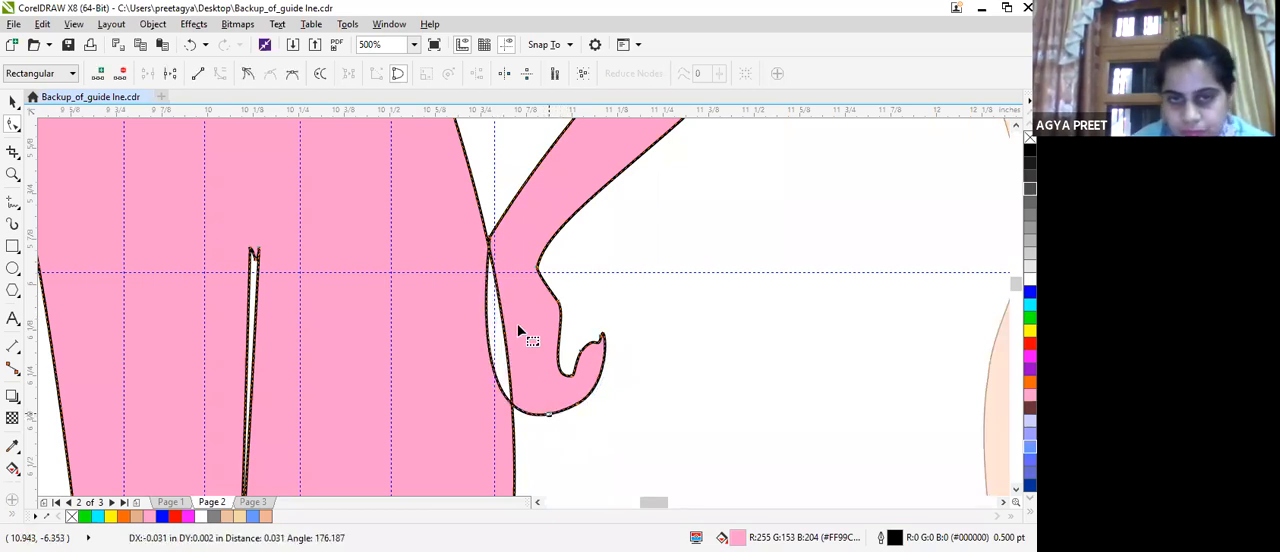
{"action": "left_click_drag", "start_coordinate": [491, 350], "coordinate": [500, 349]}
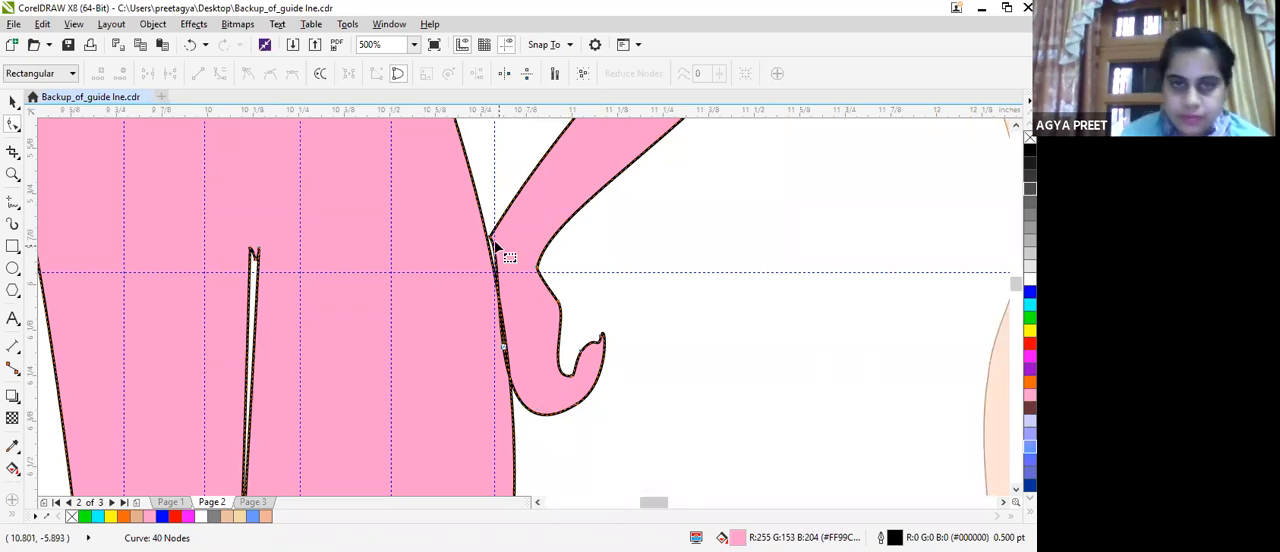
{"action": "left_click_drag", "start_coordinate": [491, 241], "coordinate": [491, 252]}
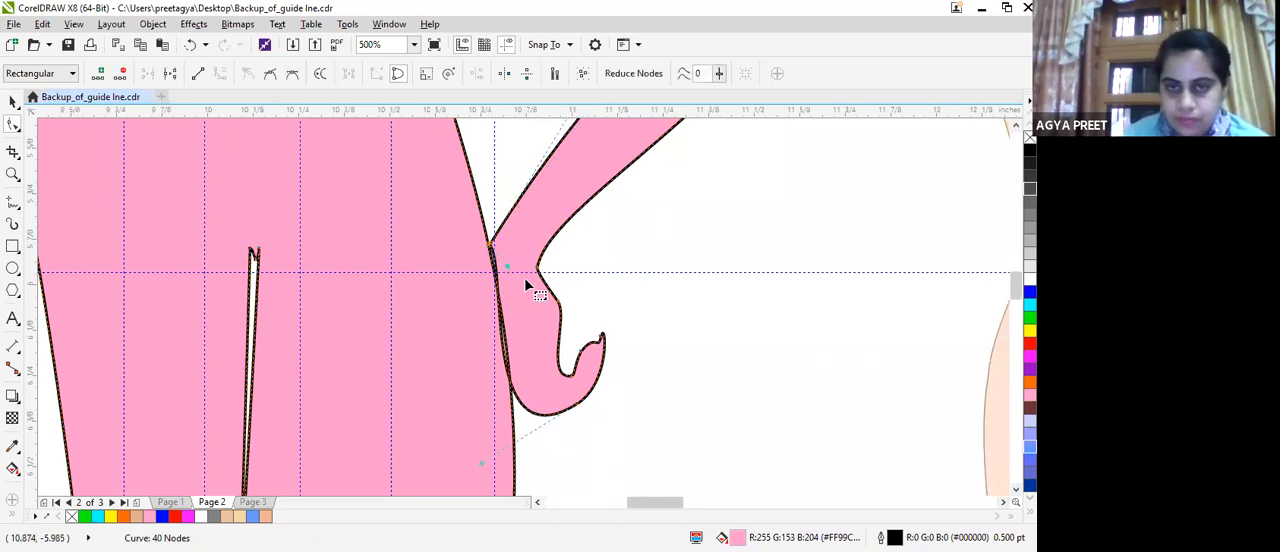
Pull the thumb's inner edge slightly down and outwards to refine the notch between thumb and palm.
{"action": "scroll", "coordinate": [525, 285], "scroll_direction": "down", "scroll_amount": 1}
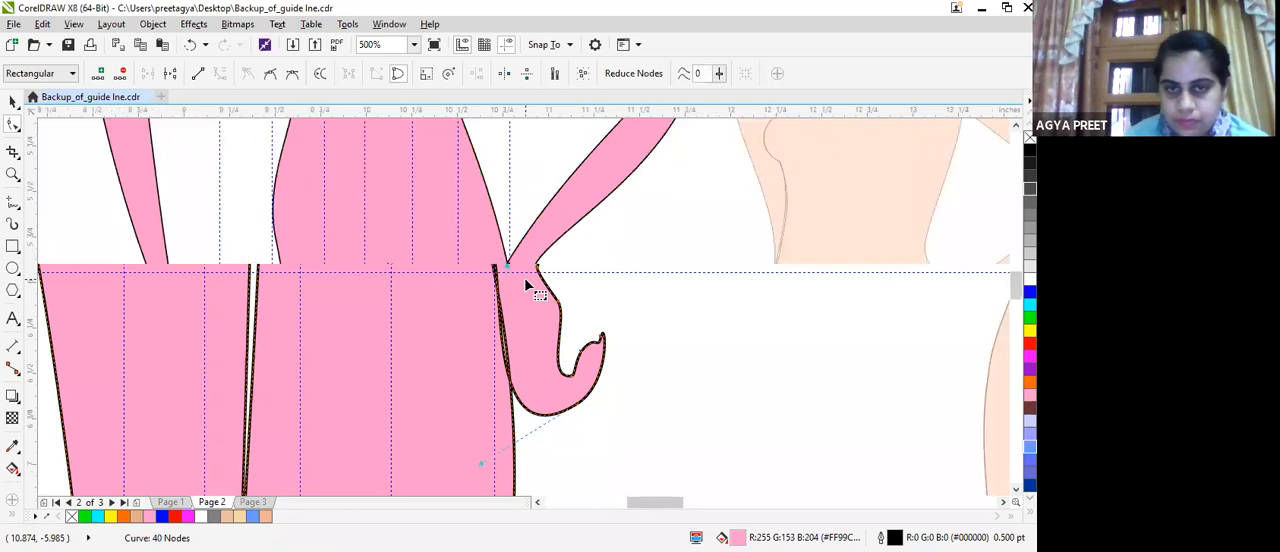
{"action": "left_click_drag", "start_coordinate": [551, 314], "coordinate": [555, 320]}
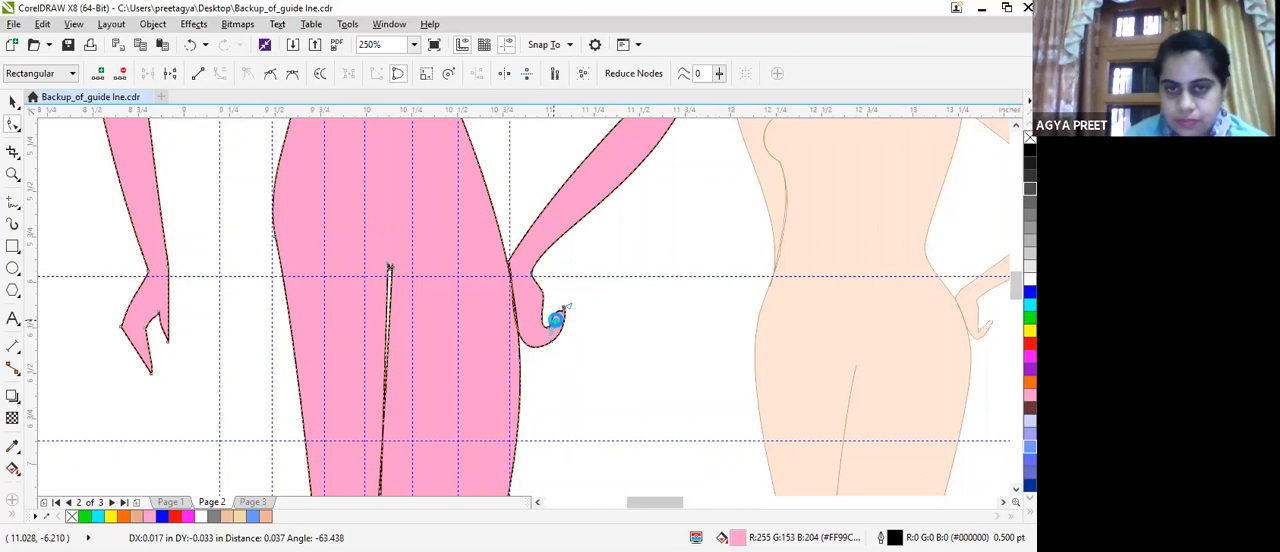
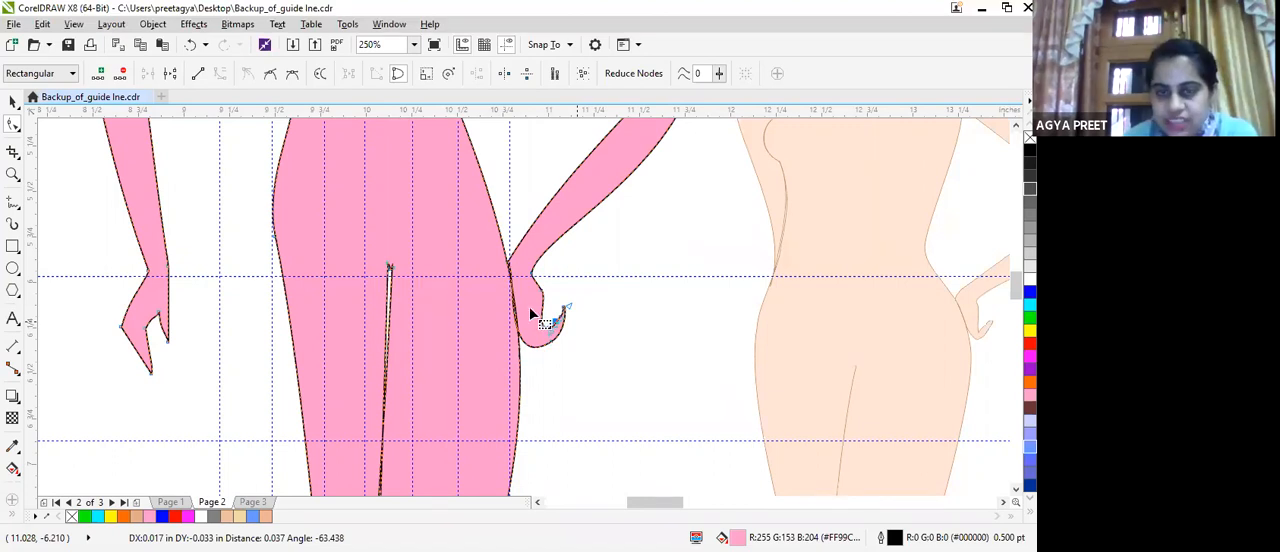
Delete the nodes that form the fingers and thumb notch on the hanging arm's hand.
{"action": "scroll", "coordinate": [535, 330], "scroll_direction": "down", "scroll_amount": 5}
{"action": "scroll", "coordinate": [557, 408], "scroll_direction": "up", "scroll_amount": 2}
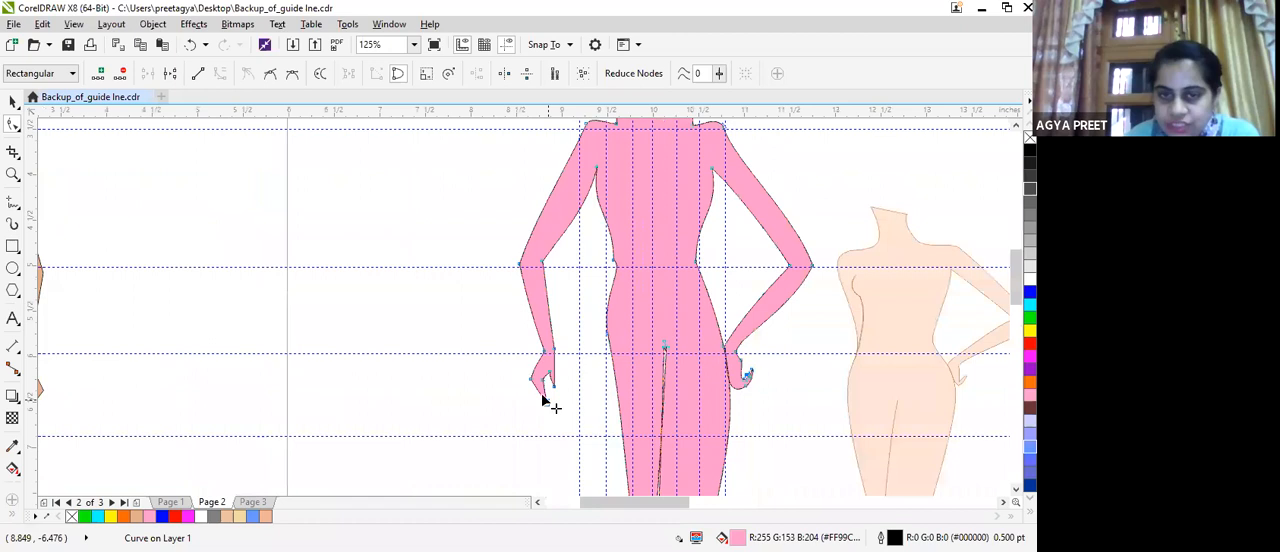
{"action": "left_click", "coordinate": [540, 402]}
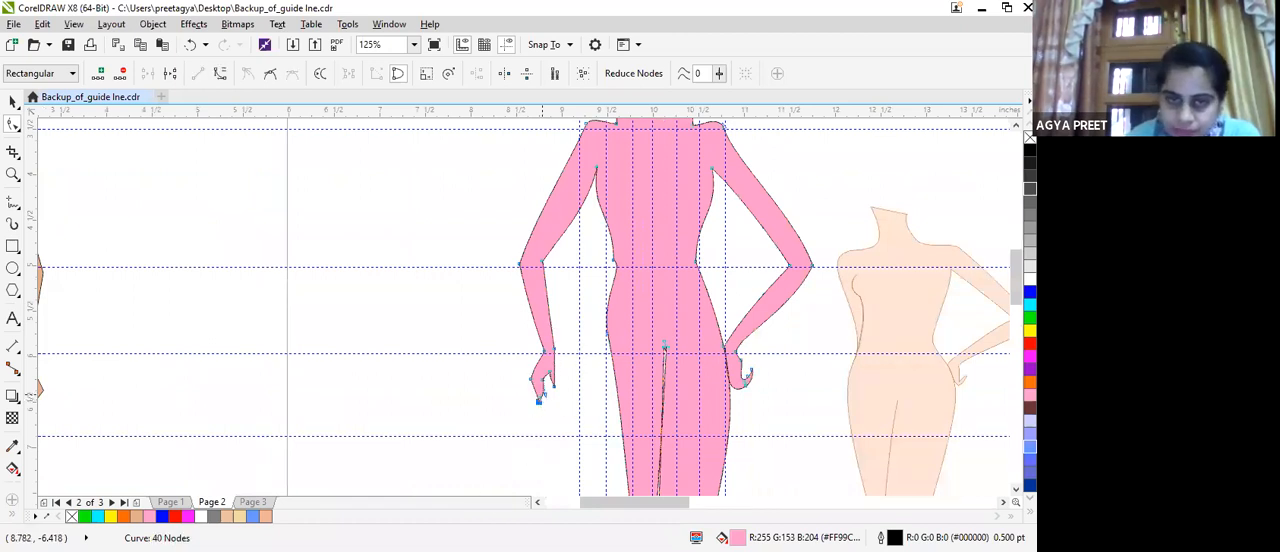
{"action": "scroll", "coordinate": [451, 453], "scroll_direction": "up", "scroll_amount": 4}
{"action": "scroll", "coordinate": [451, 453], "scroll_direction": "down", "scroll_amount": 2}
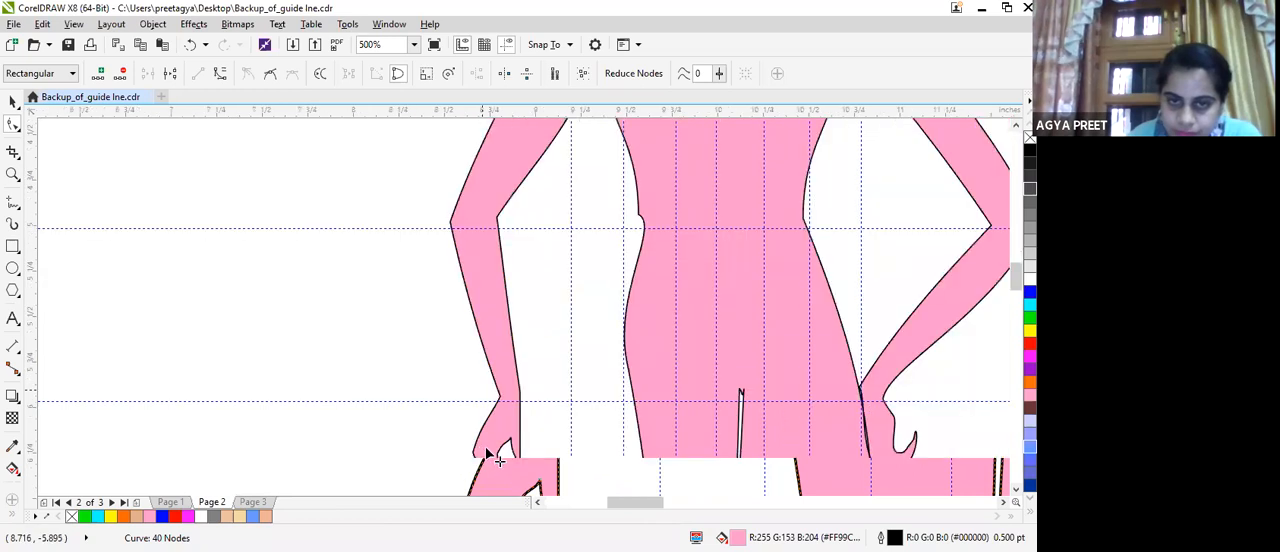
{"action": "scroll", "coordinate": [485, 435], "scroll_direction": "down", "scroll_amount": 2}
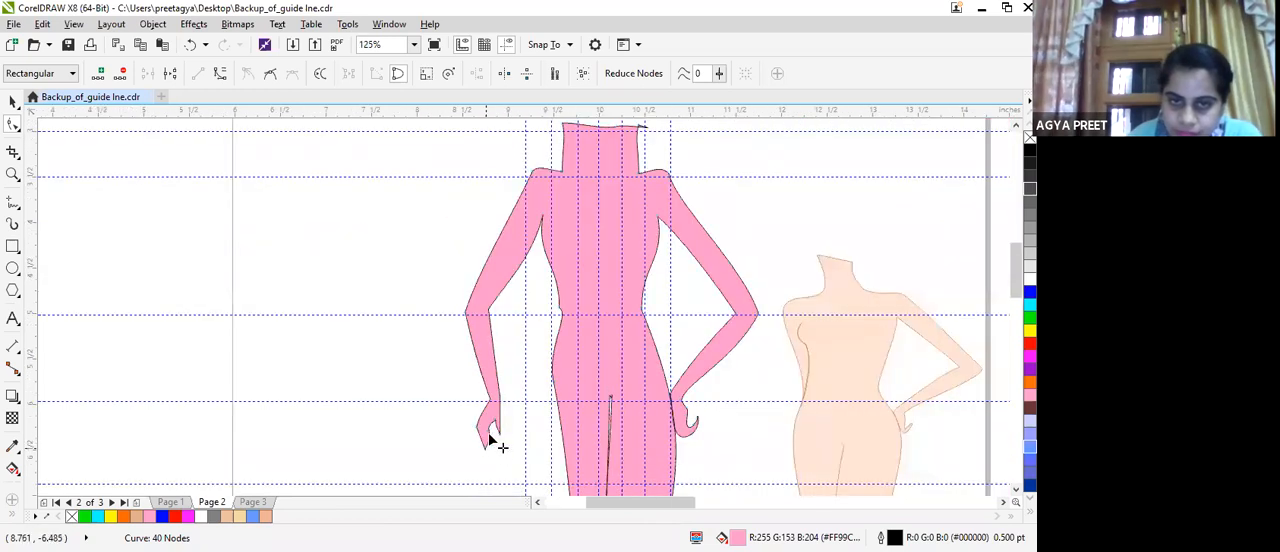
{"action": "double_click", "coordinate": [498, 433]}
{"action": "double_click", "coordinate": [499, 432]}
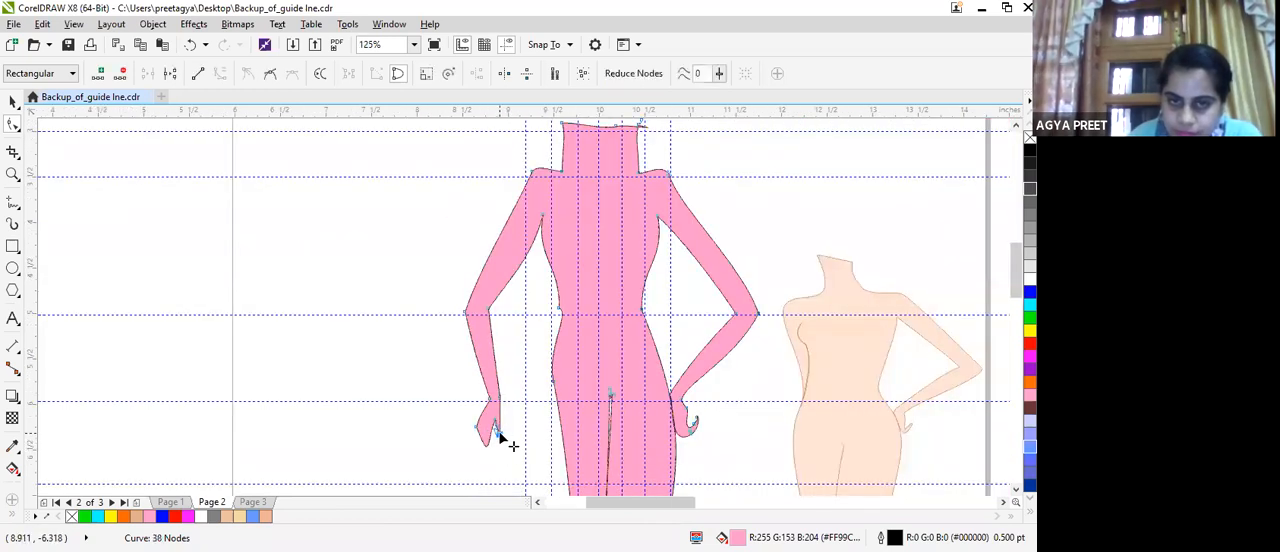
{"action": "double_click", "coordinate": [494, 418]}
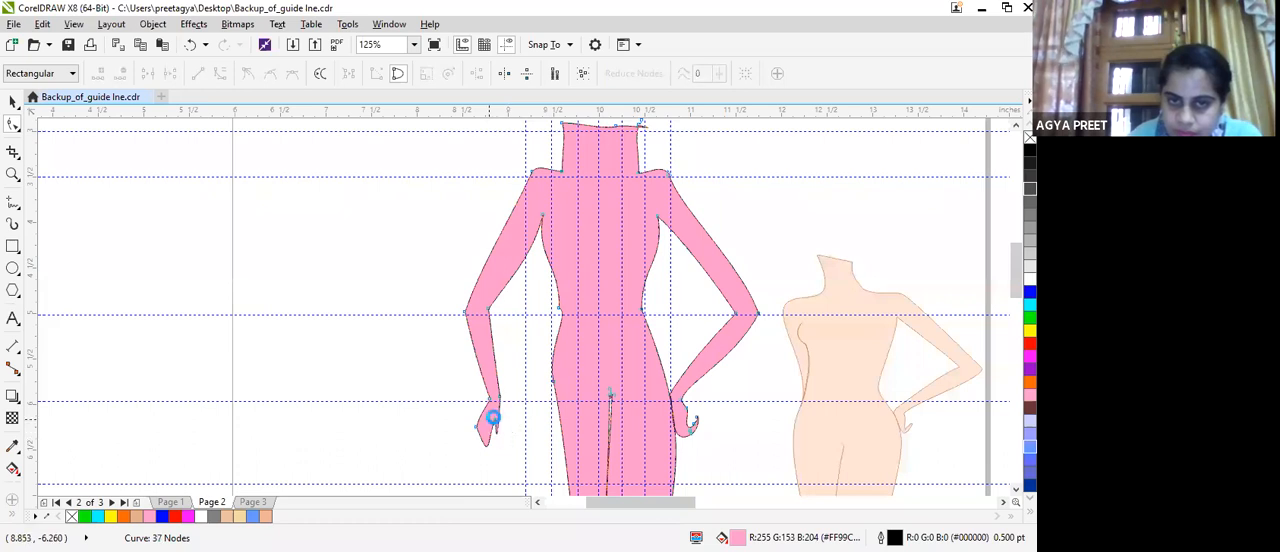
Remove the remaining palm and wrist nodes of the hanging hand, leaving the forearm as a plain tapering point.
{"action": "left_click", "coordinate": [484, 439]}
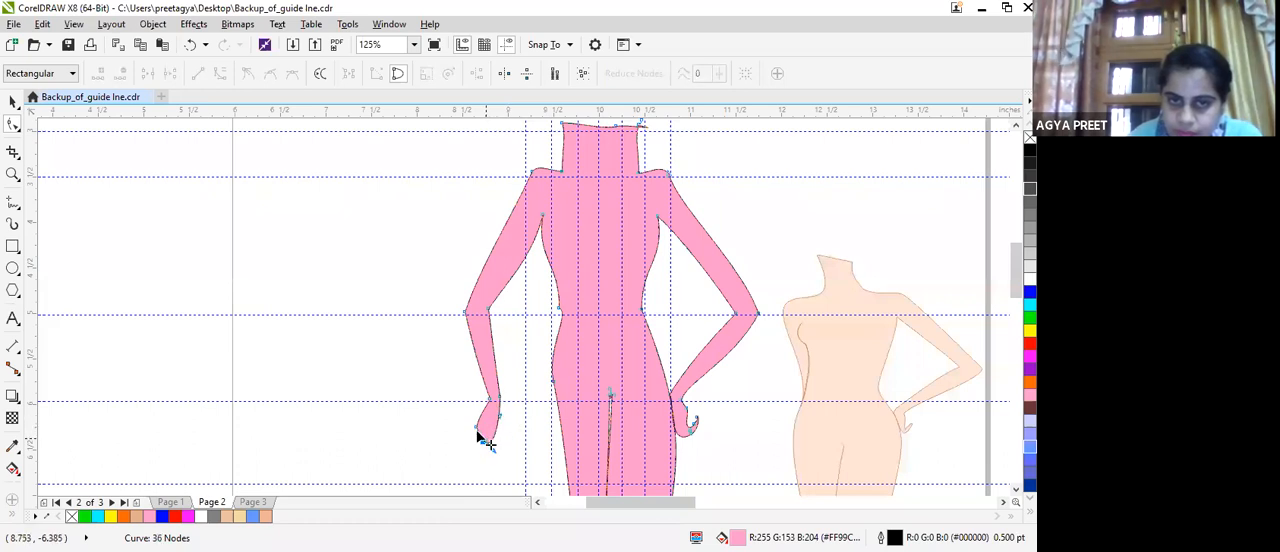
{"action": "double_click", "coordinate": [489, 444]}
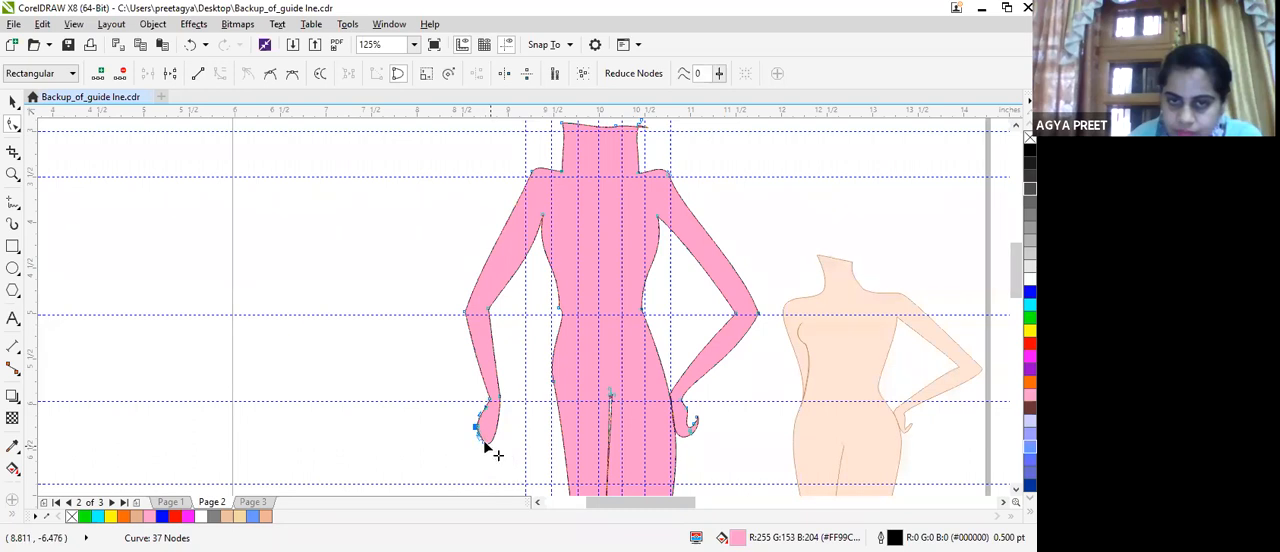
{"action": "double_click", "coordinate": [476, 428]}
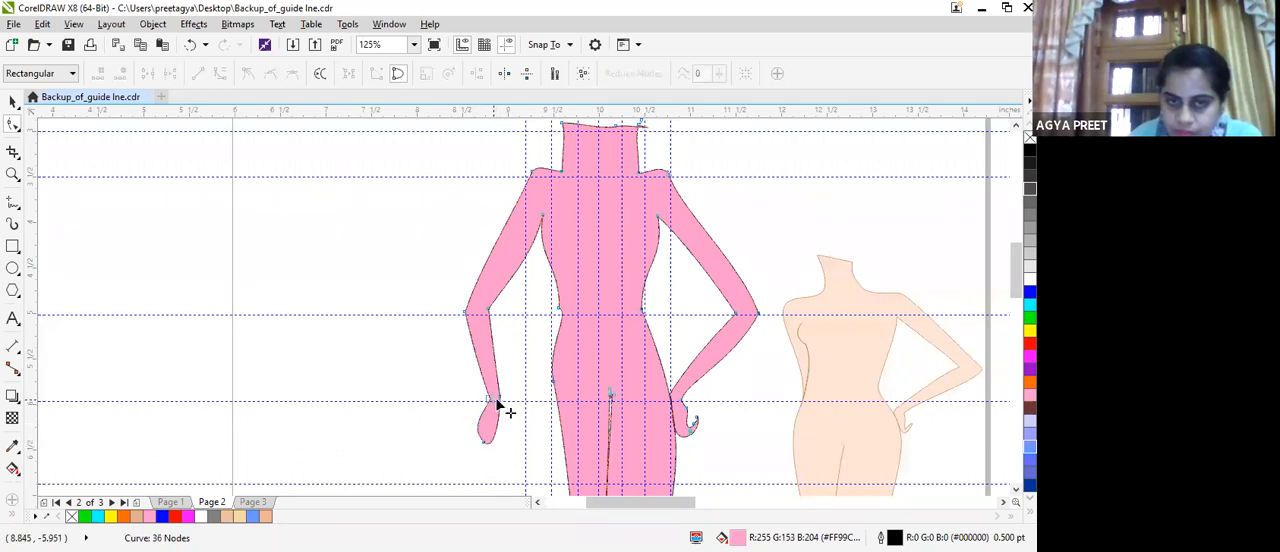
{"action": "double_click", "coordinate": [498, 400]}
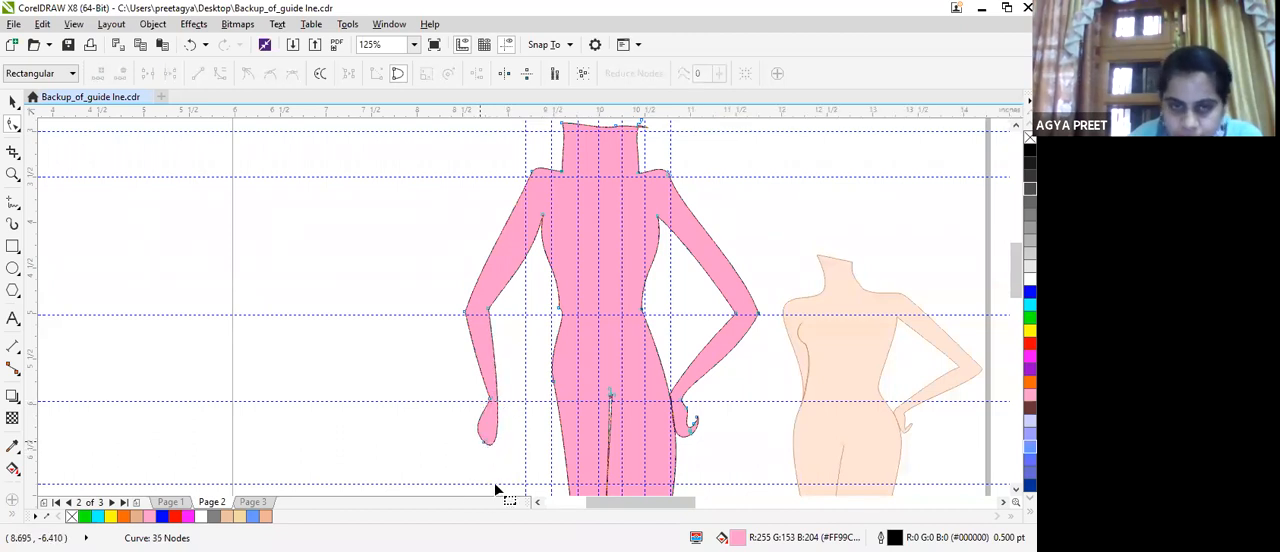
{"action": "scroll", "coordinate": [503, 380], "scroll_direction": "up", "scroll_amount": 3}
{"action": "double_click", "coordinate": [509, 368]}
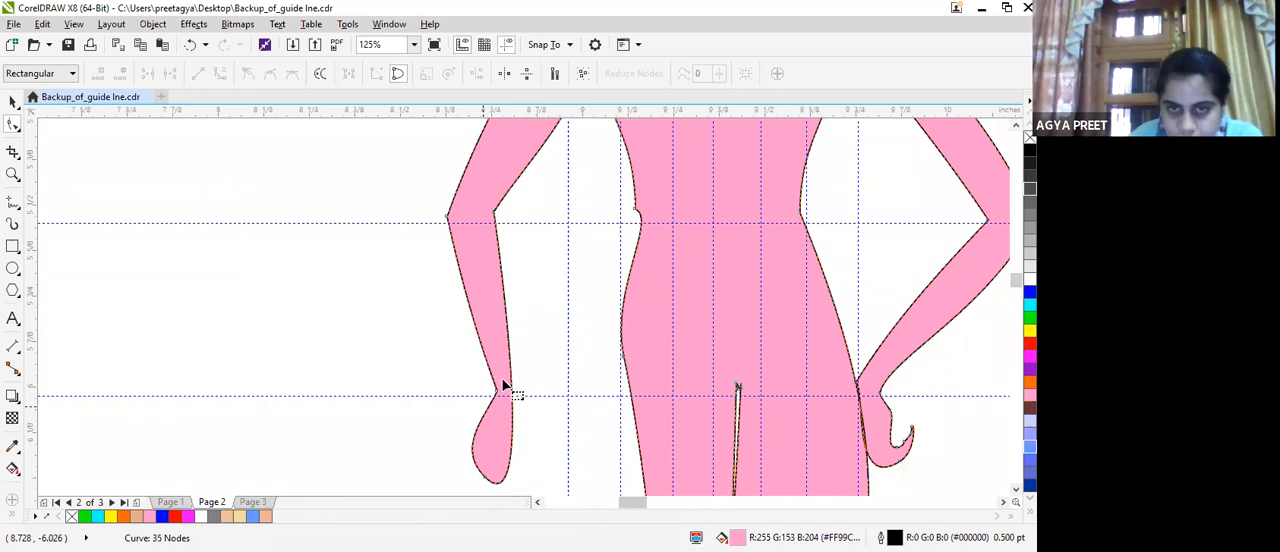
{"action": "scroll", "coordinate": [503, 384], "scroll_direction": "up", "scroll_amount": 1}
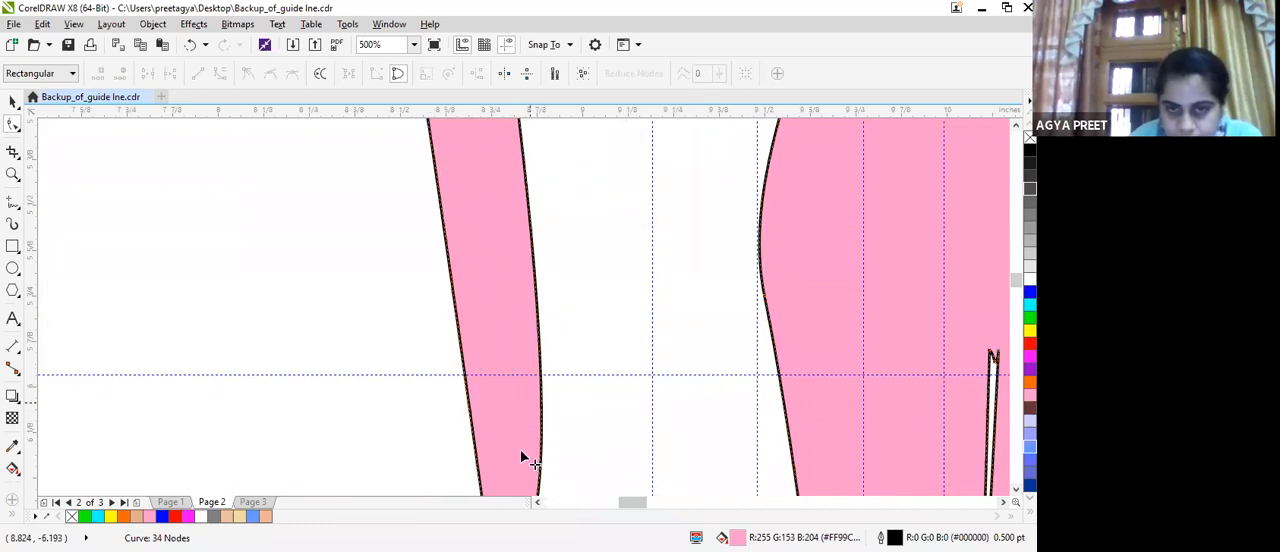
{"action": "scroll", "coordinate": [521, 449], "scroll_direction": "down", "scroll_amount": 2}
{"action": "mouse_move", "coordinate": [536, 431]}
{"action": "left_mouse_down"}
{"action": "mouse_move", "coordinate": [568, 386]}
{"action": "mouse_move", "coordinate": [550, 424]}
{"action": "mouse_move", "coordinate": [537, 419]}
{"action": "left_mouse_up"}
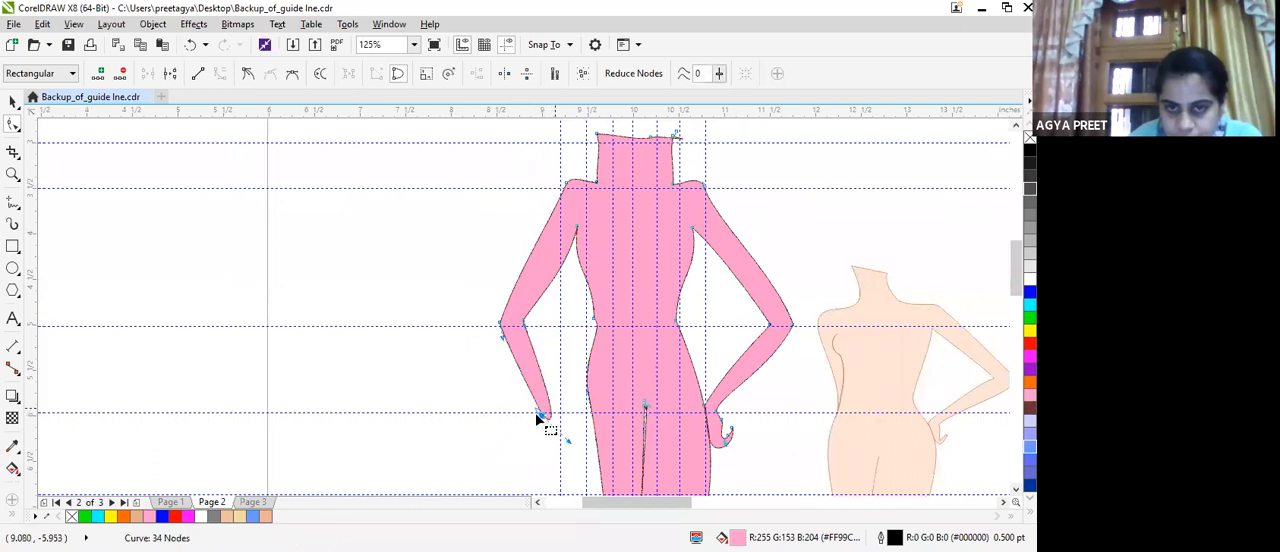
{"action": "key", "text": "ctrl+z"}
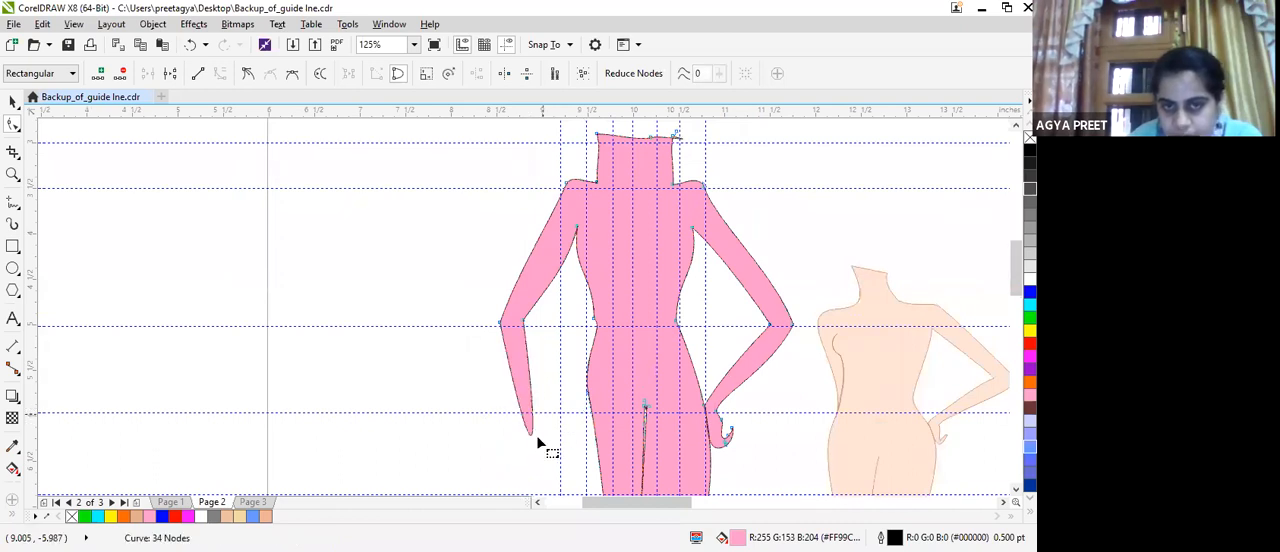
Delete the spare tip node and both elbow nodes of the hanging arm so each side becomes one curve.
{"action": "key", "text": "ctrl+z"}
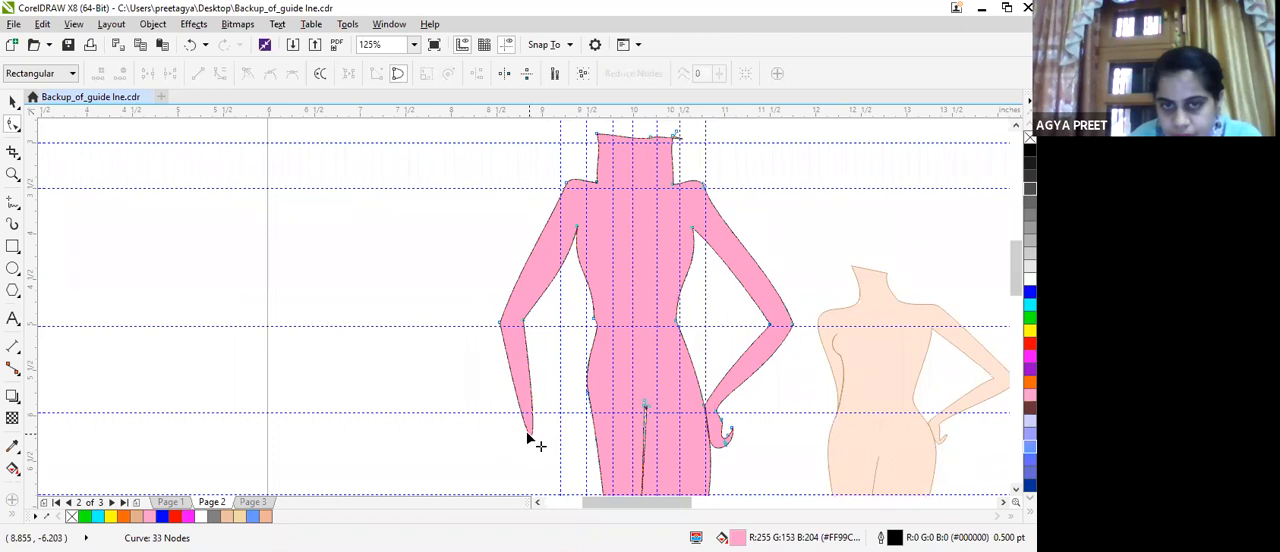
{"action": "double_click", "coordinate": [529, 433]}
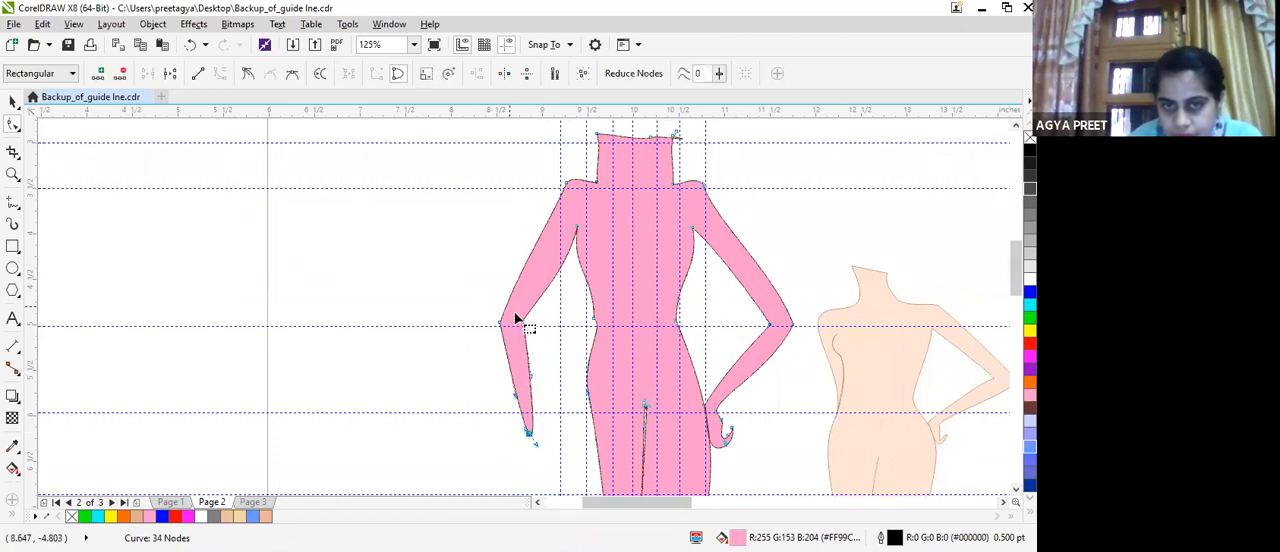
{"action": "key", "text": "ctrl+z"}
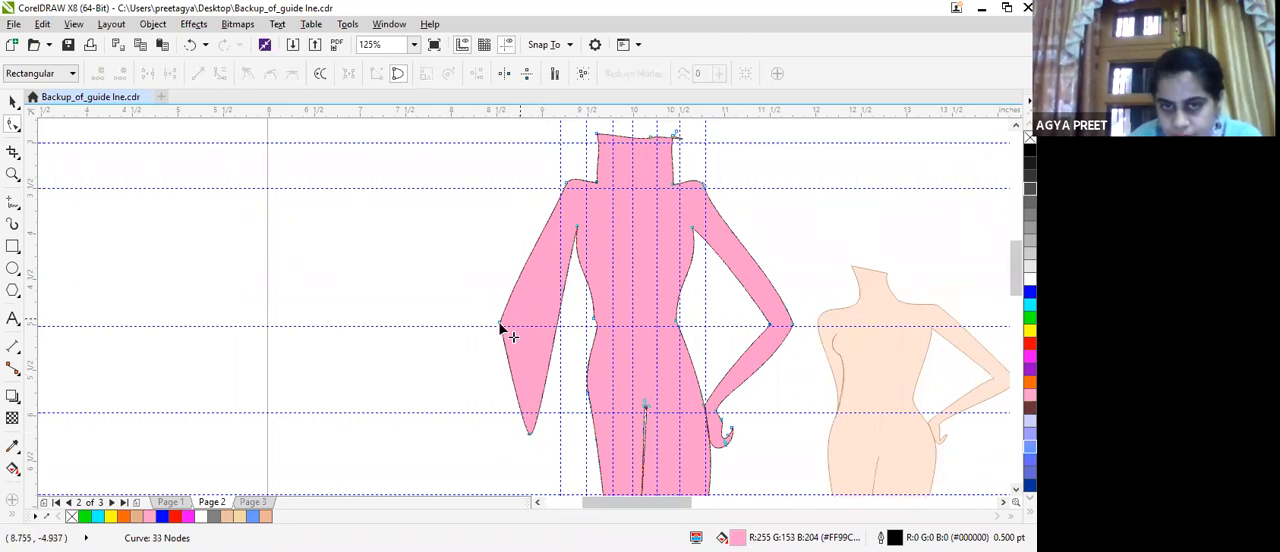
{"action": "double_click", "coordinate": [499, 324]}
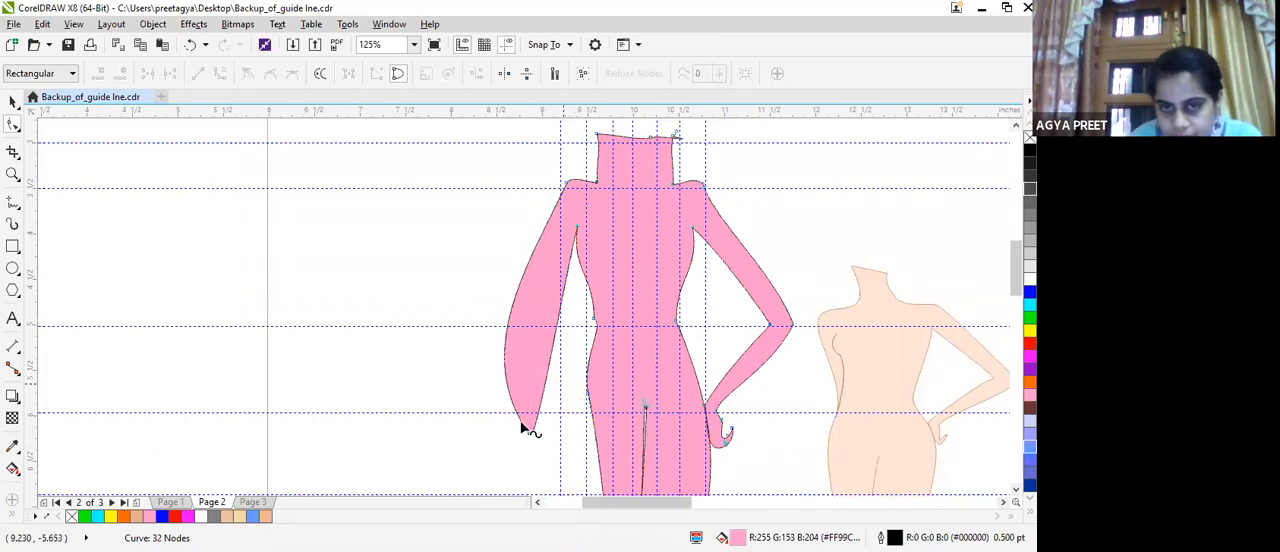
Move the hanging arm's tip to the waist and slim its outer edge by pulling the curve handles inwards.
{"action": "left_click_drag", "start_coordinate": [526, 432], "coordinate": [600, 345]}
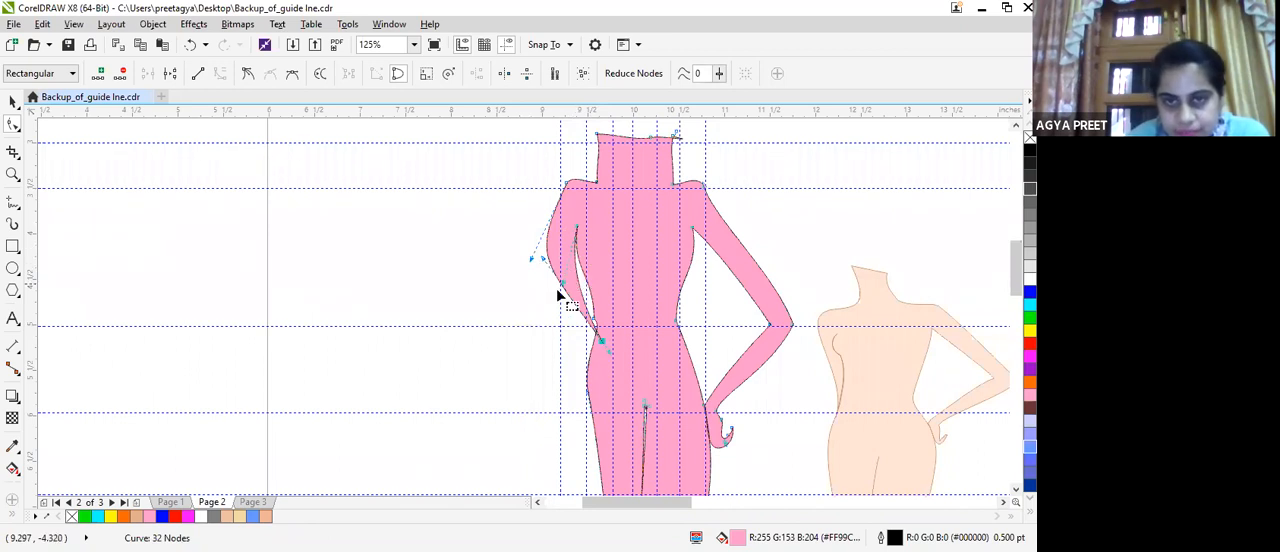
{"action": "left_click_drag", "start_coordinate": [569, 288], "coordinate": [577, 273]}
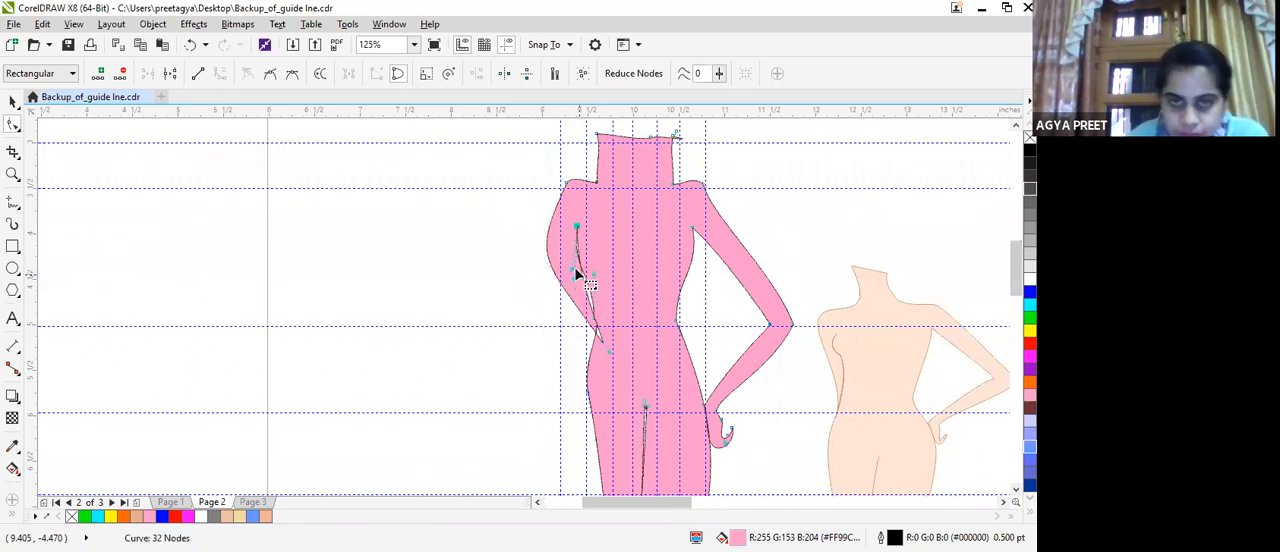
{"action": "left_click", "coordinate": [564, 182]}
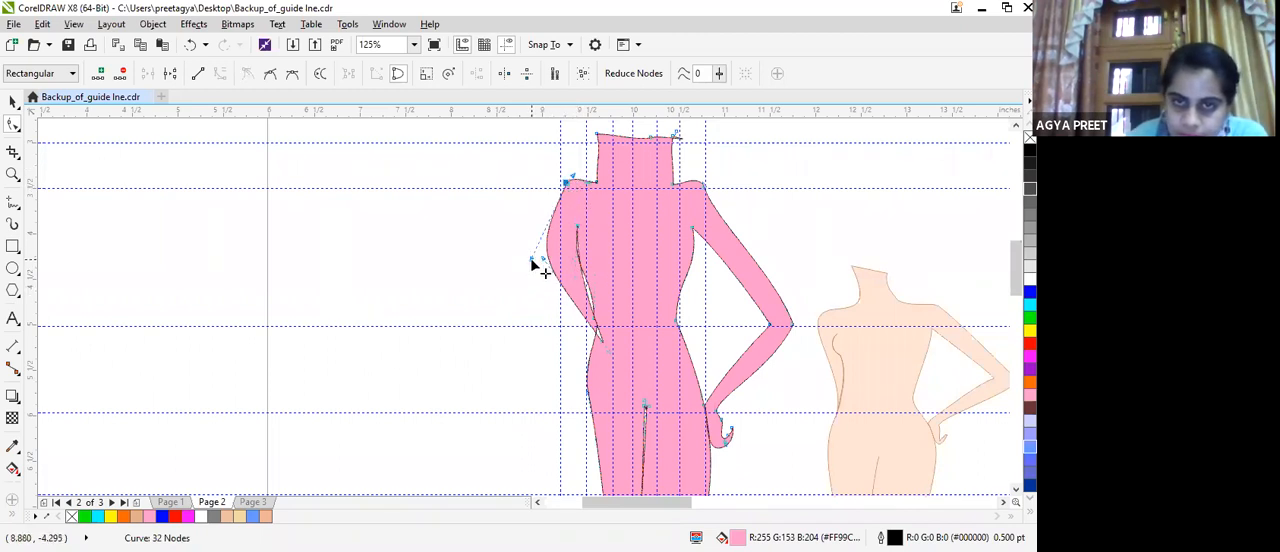
{"action": "left_click_drag", "start_coordinate": [537, 258], "coordinate": [574, 282]}
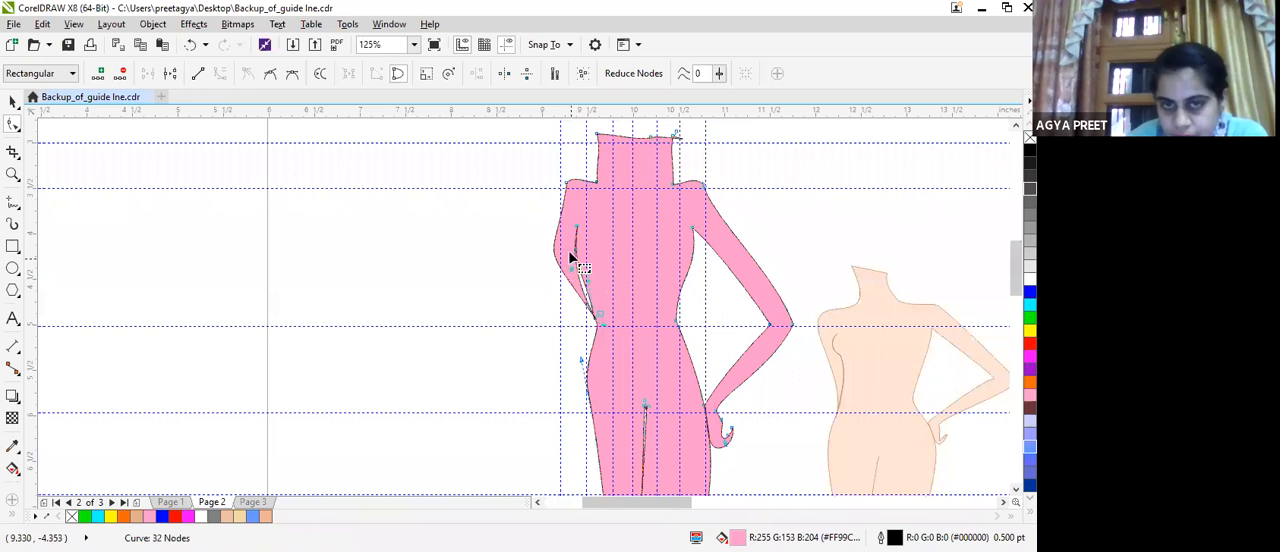
Reshape the arm and torso curves below the armpit with the armpit node's handles to narrow the gap between them.
{"action": "scroll", "coordinate": [568, 345], "scroll_direction": "up", "scroll_amount": 2}
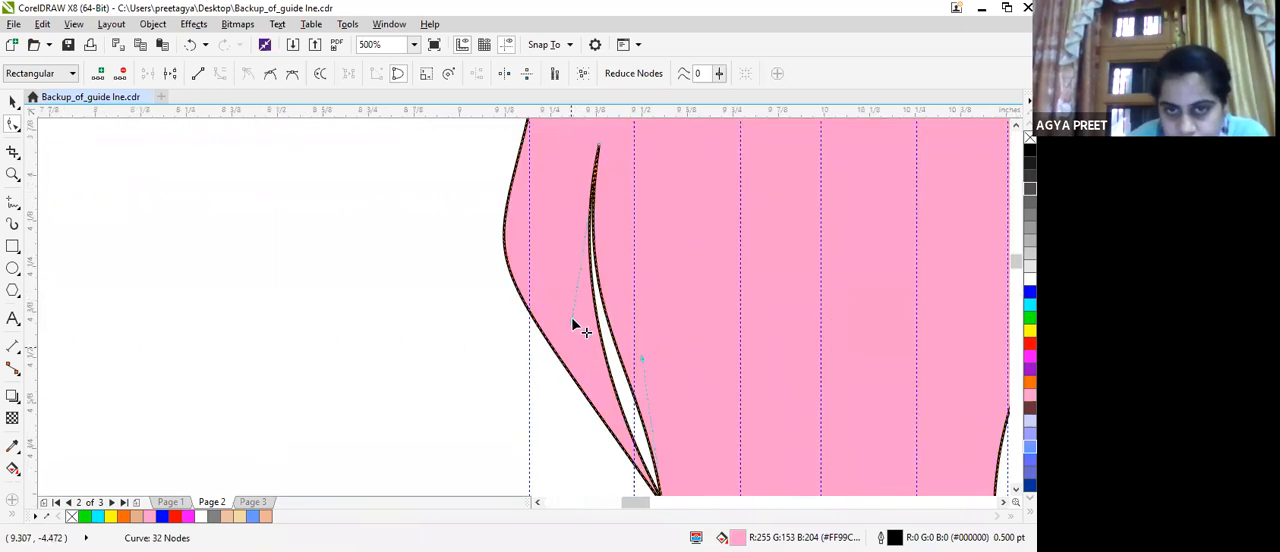
{"action": "left_click_drag", "start_coordinate": [573, 318], "coordinate": [573, 318]}
{"action": "left_click_drag", "start_coordinate": [551, 357], "coordinate": [575, 360]}
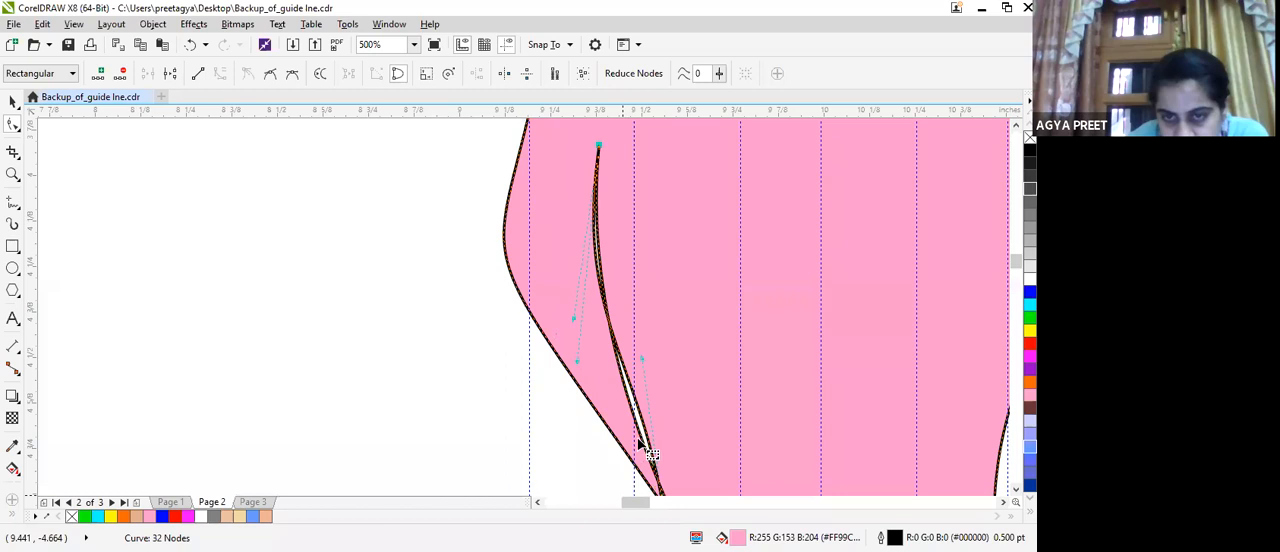
{"action": "scroll", "coordinate": [640, 440], "scroll_direction": "down", "scroll_amount": 1}
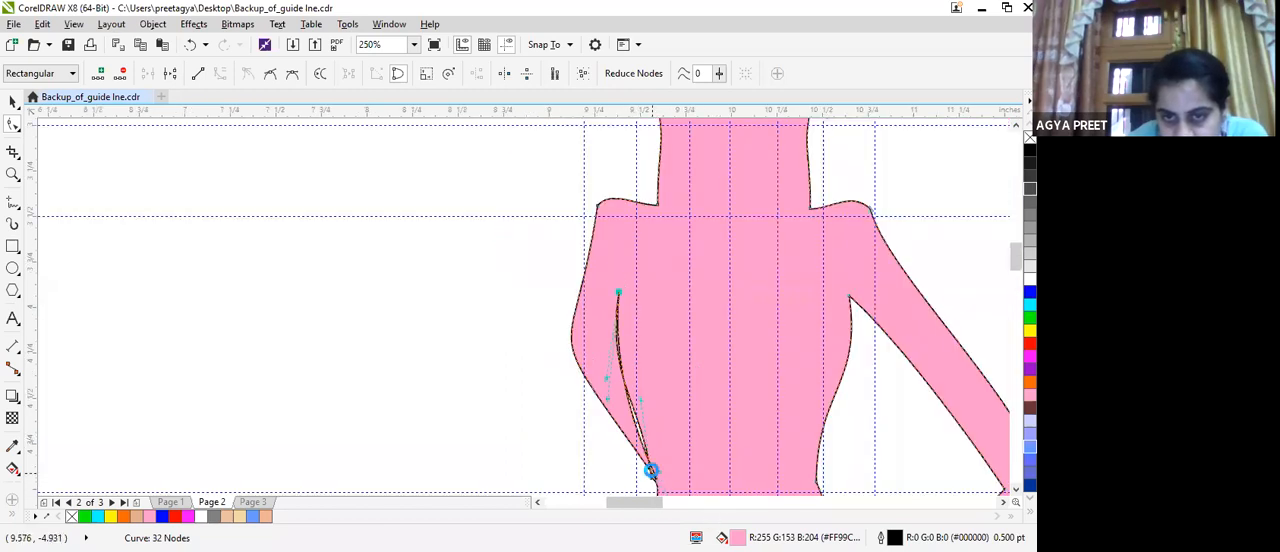
{"action": "scroll", "coordinate": [650, 470], "scroll_direction": "up", "scroll_amount": 2}
{"action": "left_click_drag", "start_coordinate": [1016, 266], "coordinate": [1016, 267]}
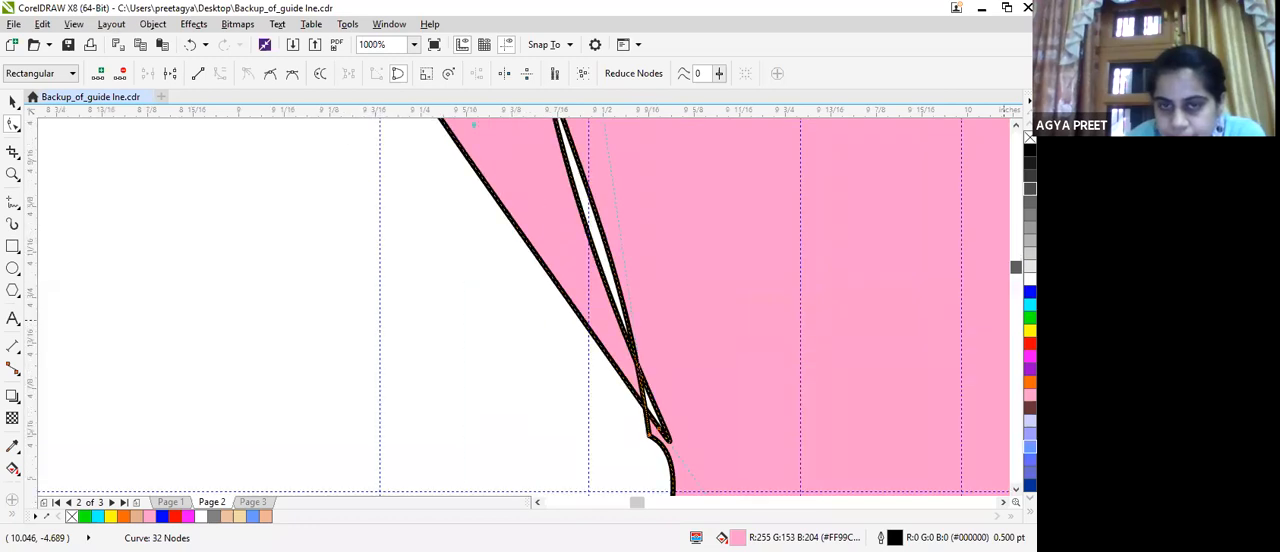
{"action": "left_click", "coordinate": [684, 455]}
{"action": "left_click_drag", "start_coordinate": [674, 446], "coordinate": [640, 438]}
{"action": "key", "text": "ctrl+z"}
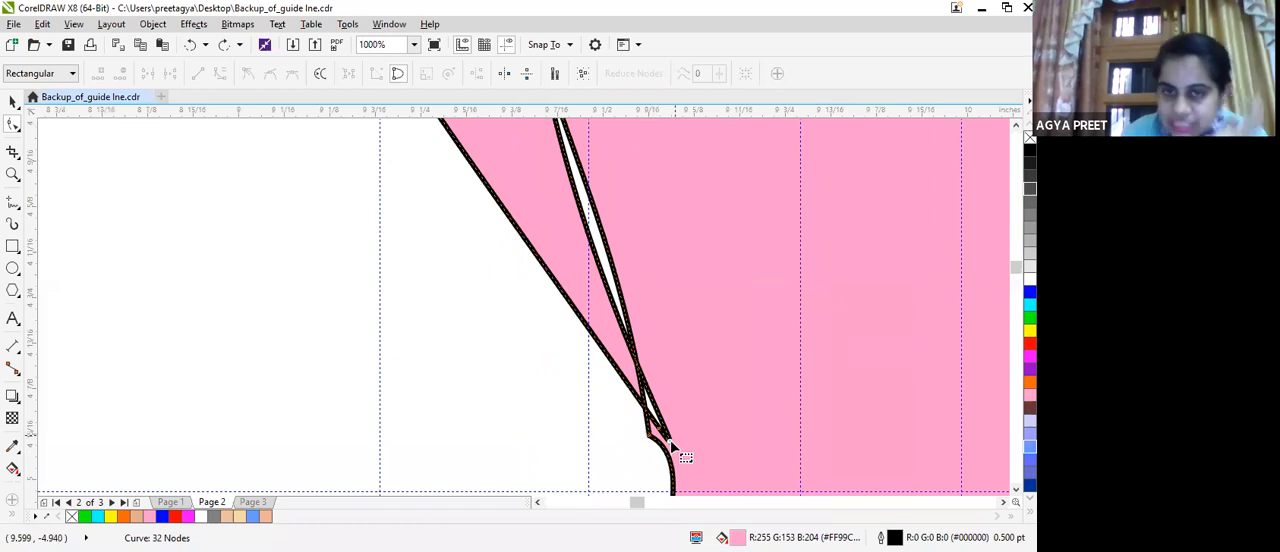
{"action": "left_click_drag", "start_coordinate": [681, 453], "coordinate": [663, 432]}
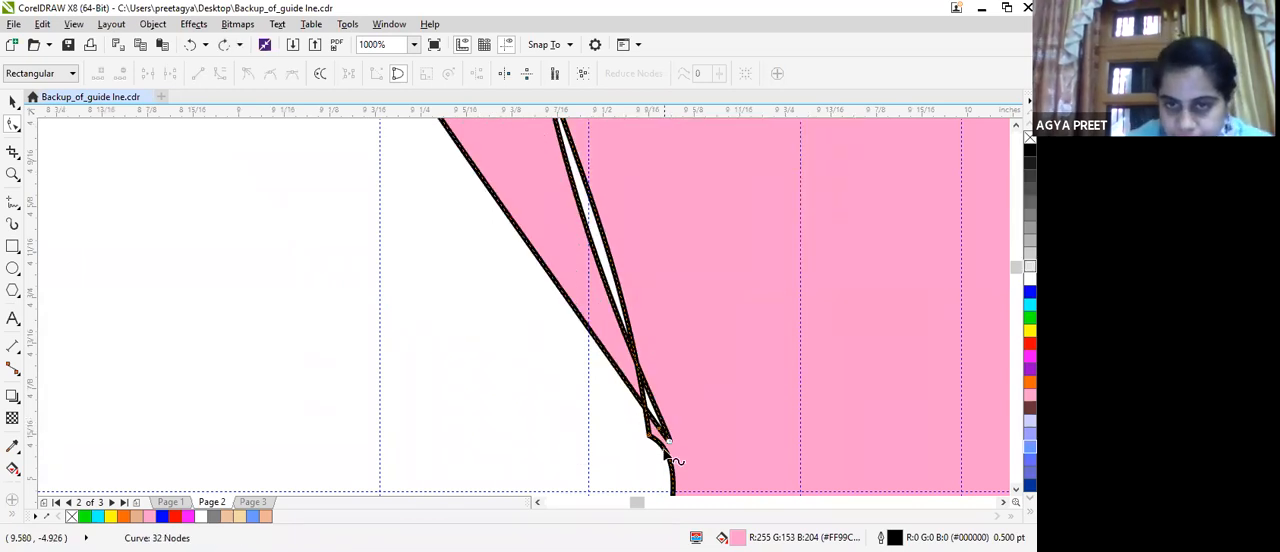
{"action": "left_click_drag", "start_coordinate": [667, 442], "coordinate": [653, 424]}
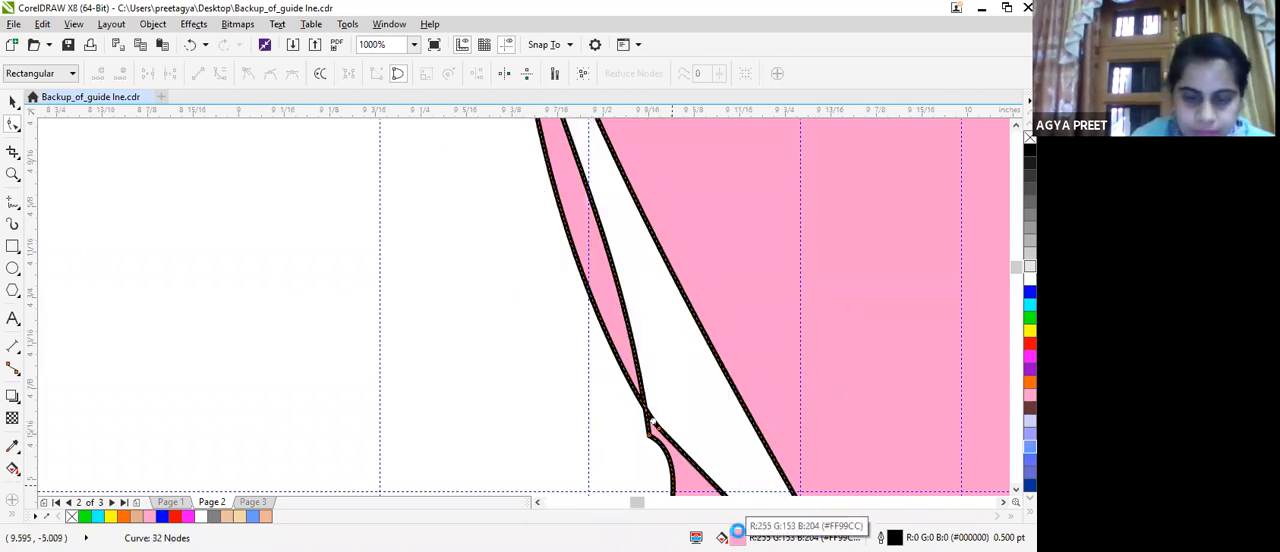
{"action": "key", "text": "ctrl+z"}
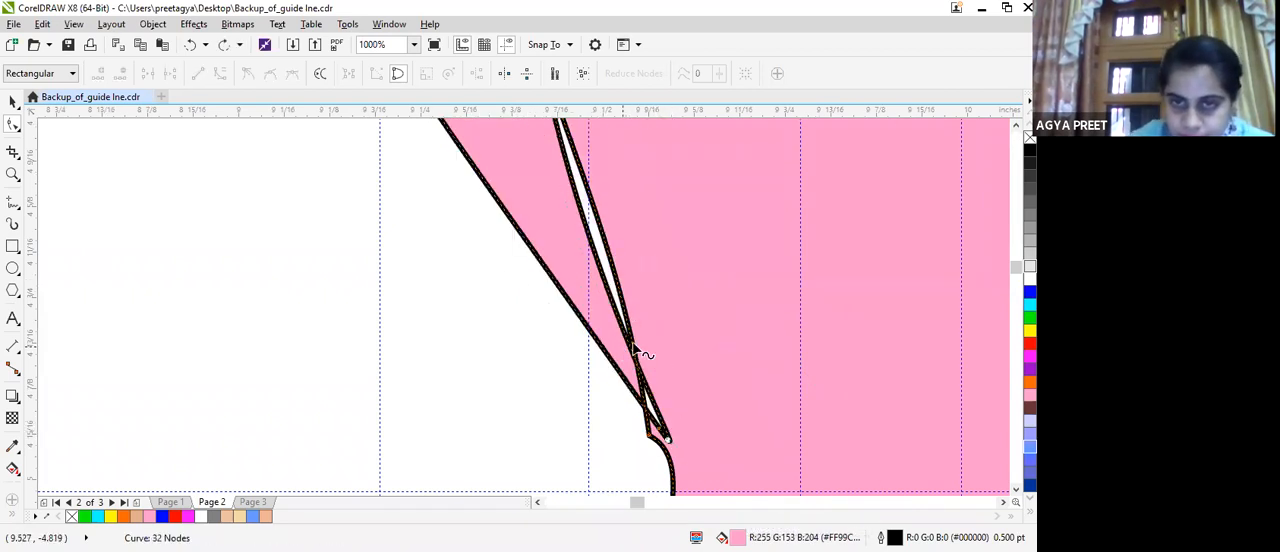
Shift the arm's tip slightly closer to the waist node and adjust the torso's curve handle to close the gap.
{"action": "left_click_drag", "start_coordinate": [633, 341], "coordinate": [656, 432]}
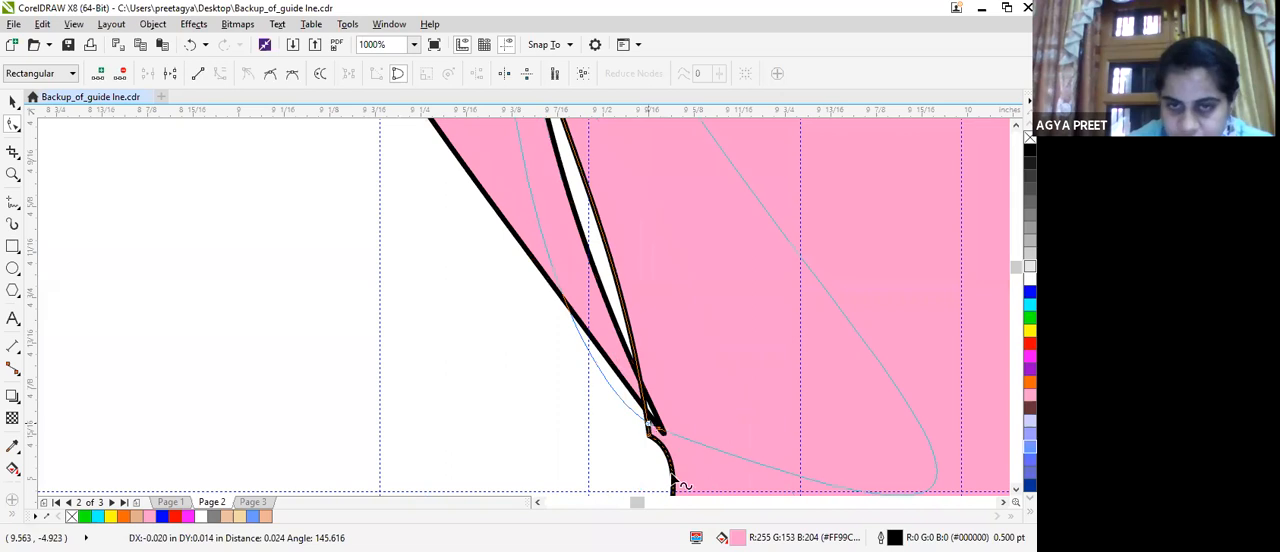
{"action": "key", "text": "ctrl+z"}
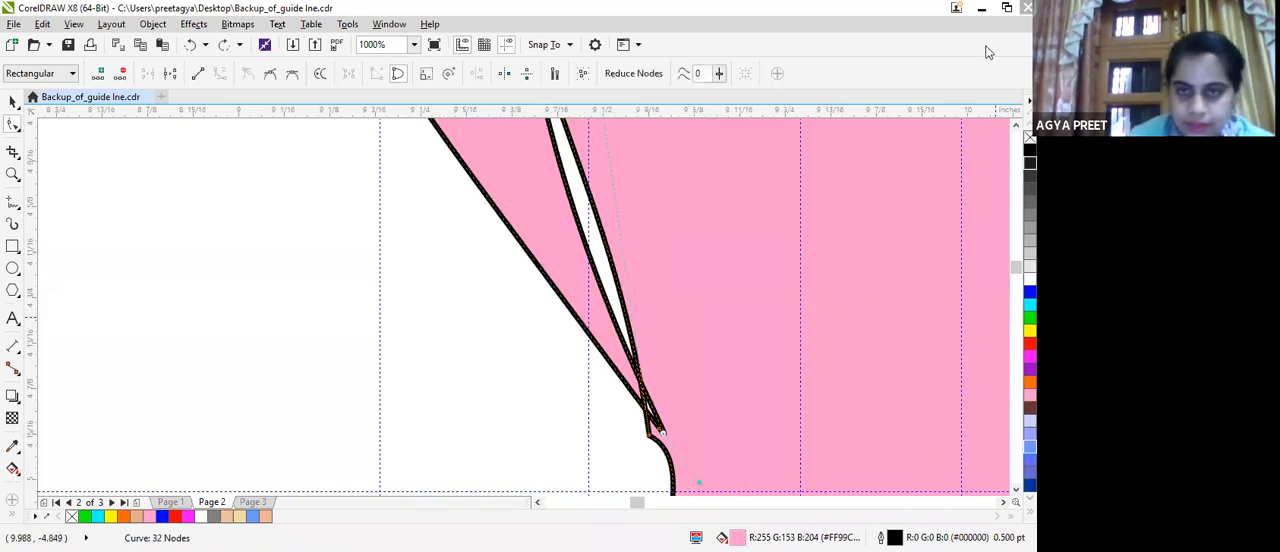
{"action": "scroll", "coordinate": [614, 205], "scroll_direction": "down", "scroll_amount": 4}
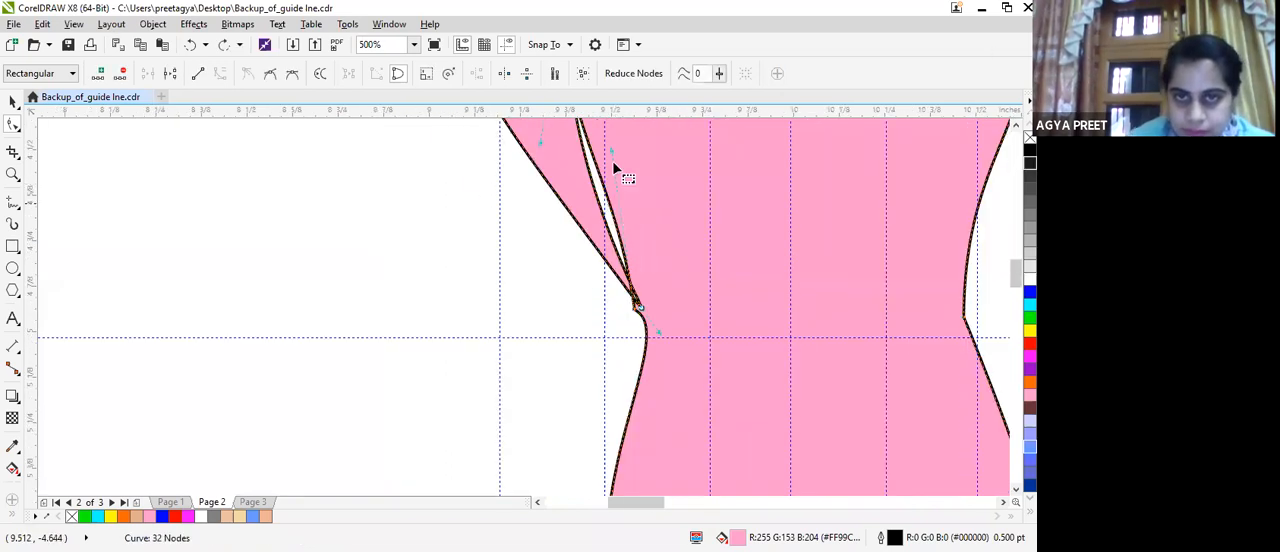
{"action": "scroll", "coordinate": [612, 168], "scroll_direction": "up", "scroll_amount": 1}
{"action": "mouse_move", "coordinate": [613, 173]}
{"action": "left_mouse_down"}
{"action": "mouse_move", "coordinate": [602, 185]}
{"action": "mouse_move", "coordinate": [602, 164]}
{"action": "left_mouse_up"}
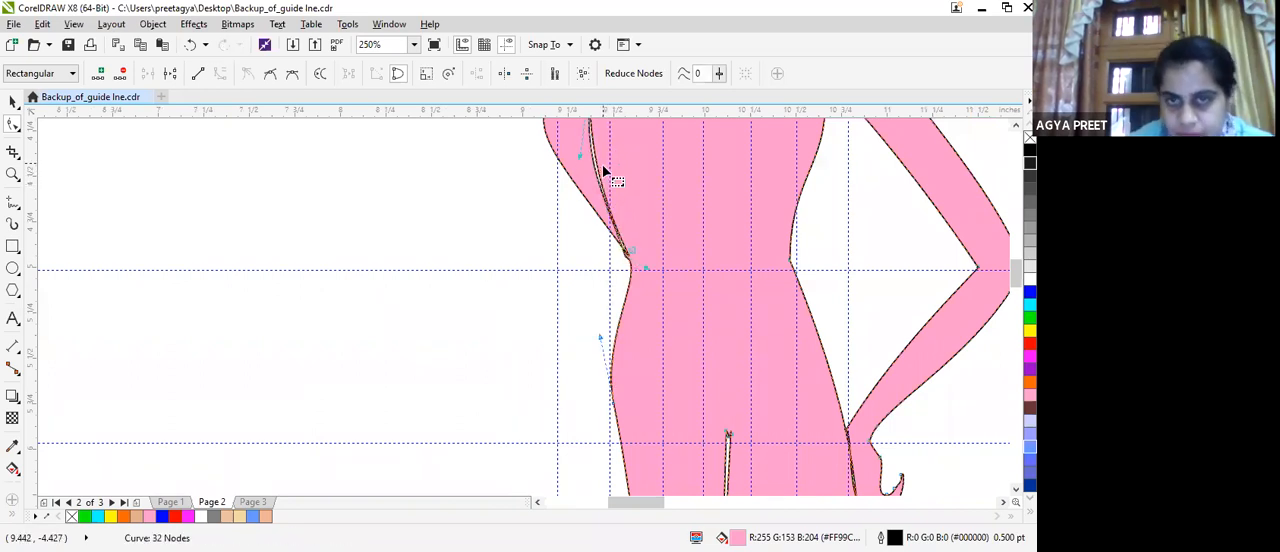
{"action": "scroll", "coordinate": [608, 177], "scroll_direction": "down", "scroll_amount": 1}
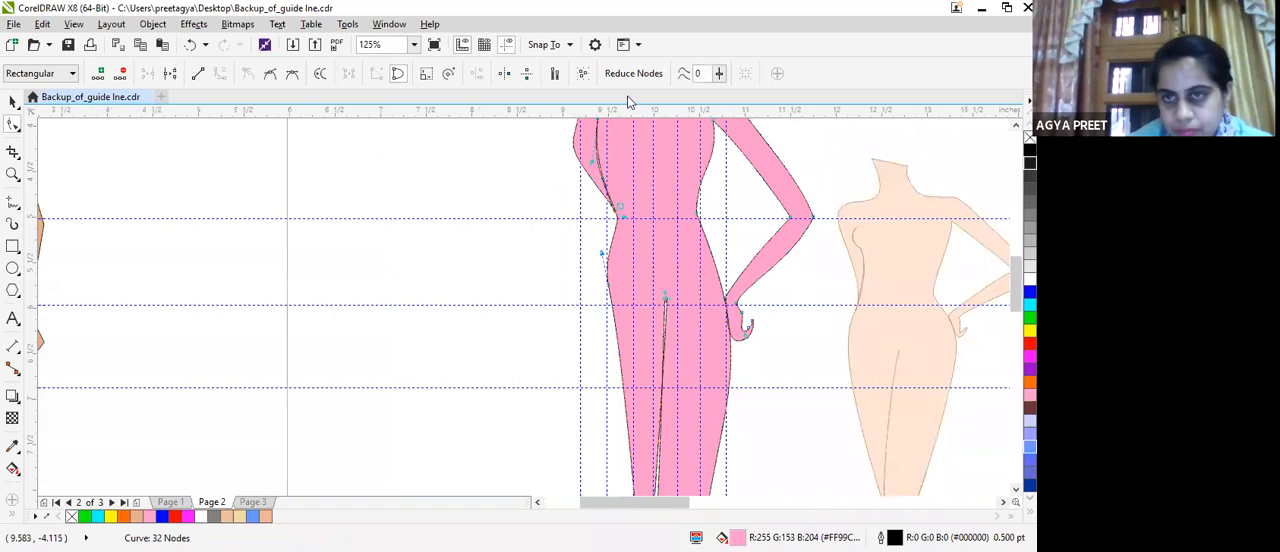
Pull the hanging arm's outer elbow node inwards towards the torso to slim the arm.
{"action": "scroll", "coordinate": [1013, 258], "scroll_direction": "up", "scroll_amount": 3}
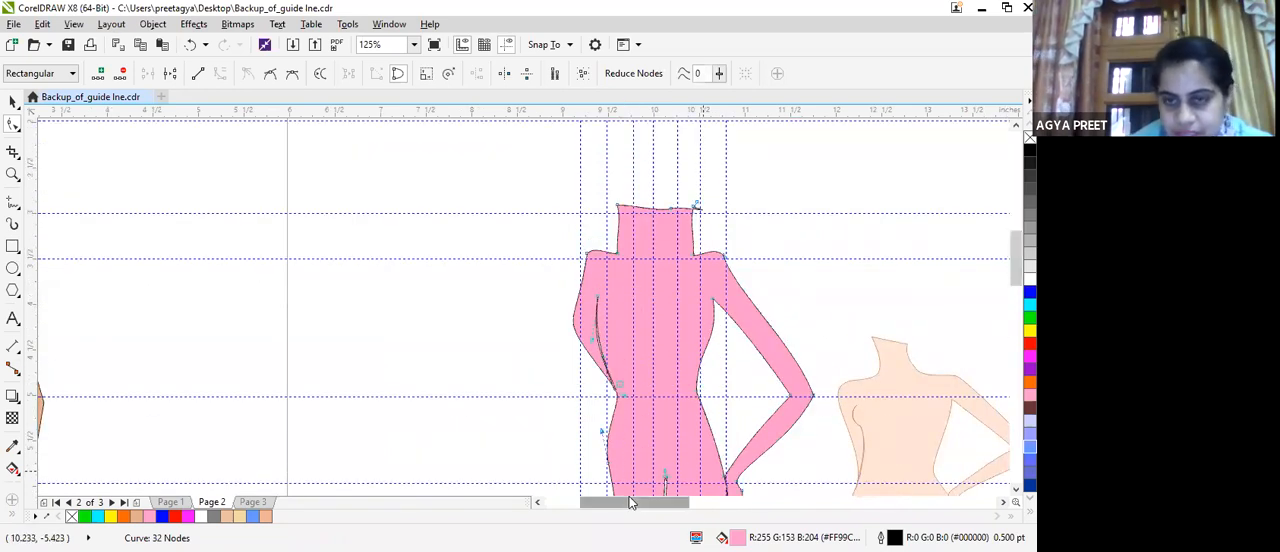
{"action": "scroll", "coordinate": [685, 505], "scroll_direction": "right", "scroll_amount": 3}
{"action": "scroll", "coordinate": [668, 505], "scroll_direction": "left", "scroll_amount": 1}
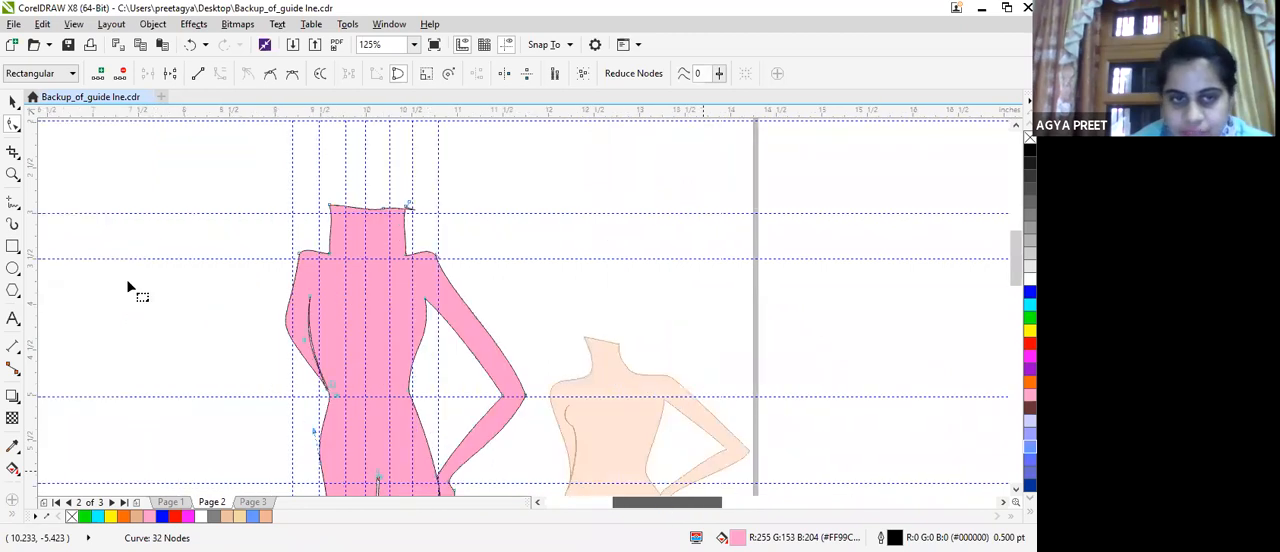
{"action": "scroll", "coordinate": [289, 334], "scroll_direction": "up", "scroll_amount": 2}
{"action": "left_click", "coordinate": [290, 331]}
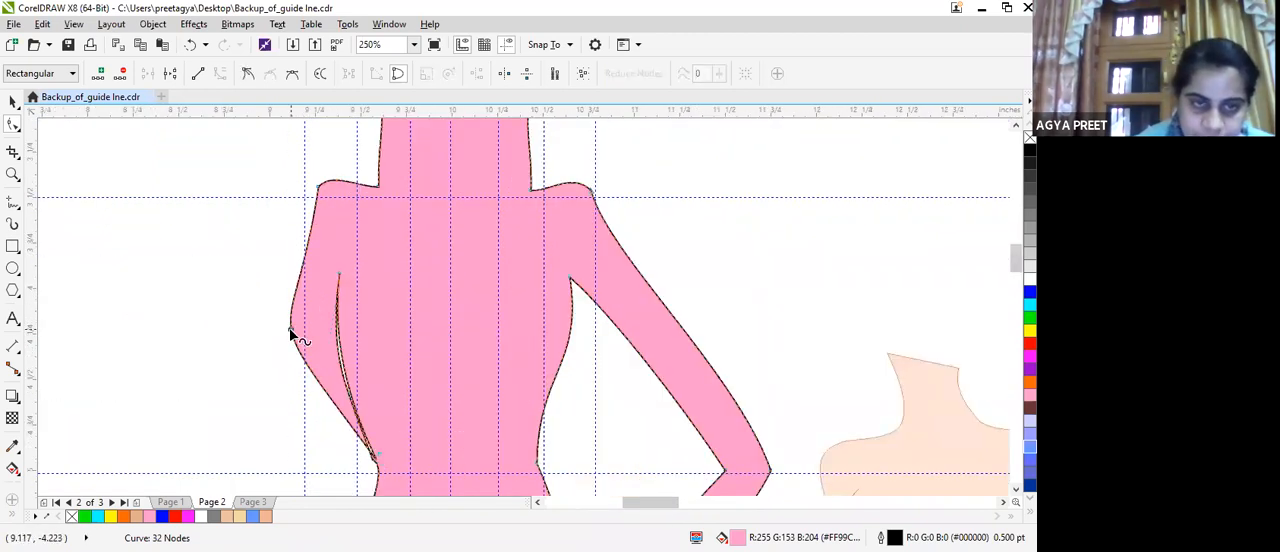
{"action": "left_click_drag", "start_coordinate": [290, 331], "coordinate": [313, 337]}
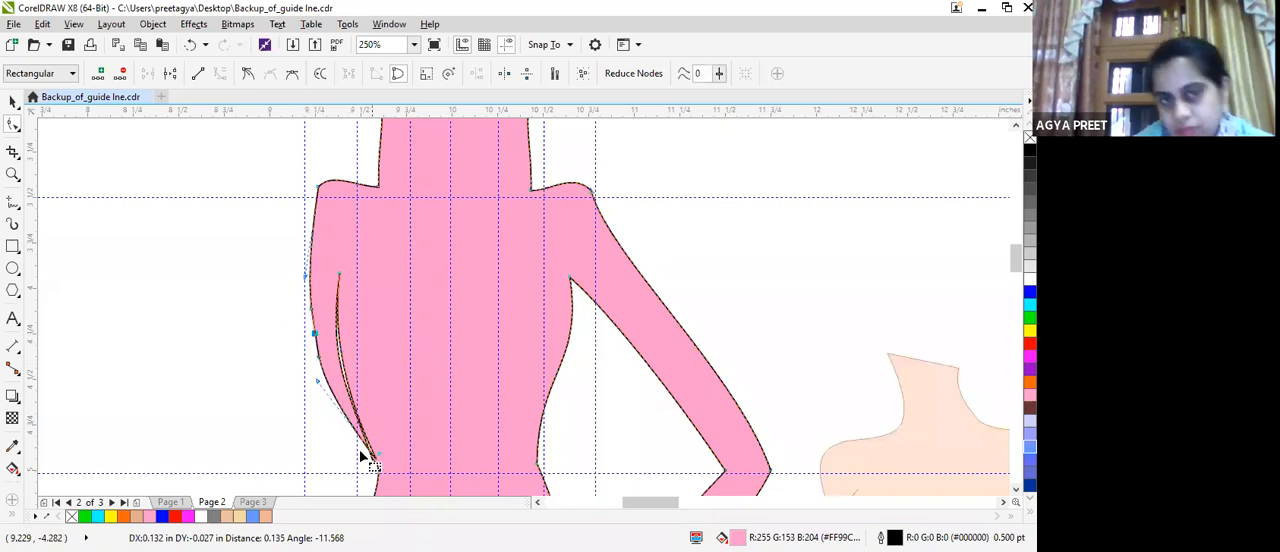
Reshape the line between the hanging arm and the torso to close the gap below the armpit.
{"action": "scroll", "coordinate": [322, 324], "scroll_direction": "up", "scroll_amount": 2}
{"action": "left_click", "coordinate": [362, 390]}
{"action": "left_click_drag", "start_coordinate": [362, 390], "coordinate": [366, 363]}
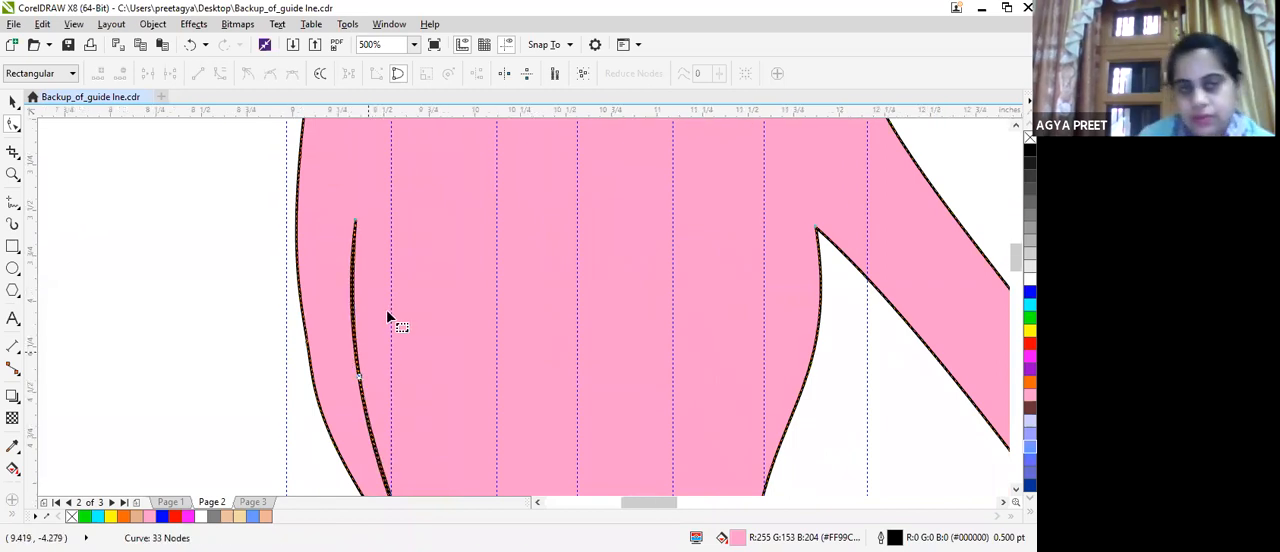
{"action": "scroll", "coordinate": [388, 317], "scroll_direction": "down", "scroll_amount": 2}
{"action": "scroll", "coordinate": [345, 330], "scroll_direction": "up", "scroll_amount": 2}
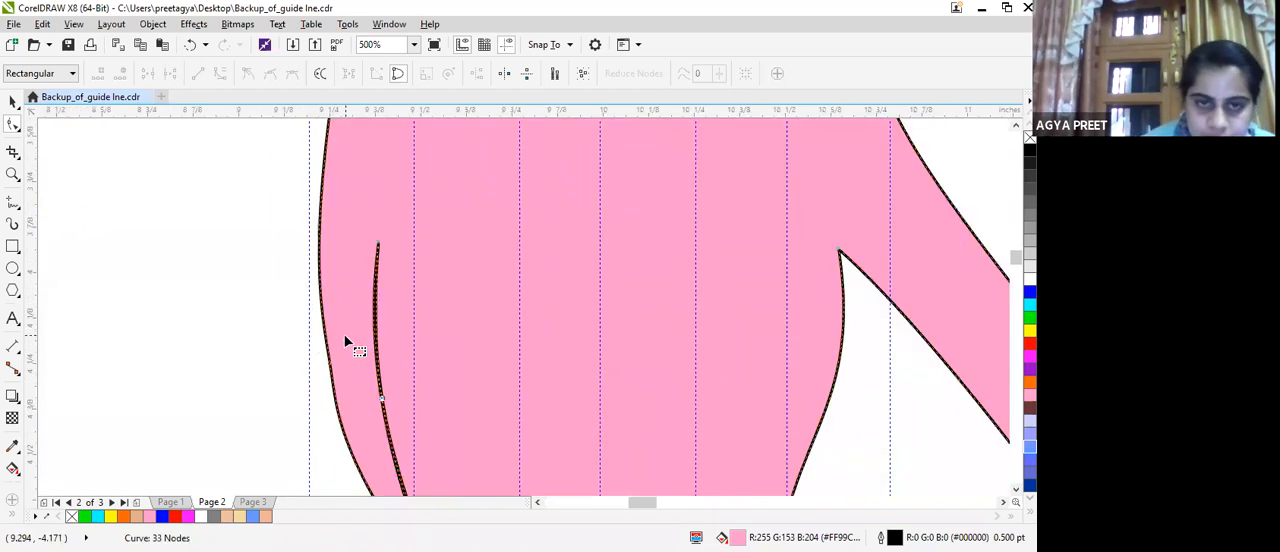
Delete the hanging arm's outer elbow node so the edge from shoulder to waist becomes one smooth curve.
{"action": "left_click", "coordinate": [330, 364]}
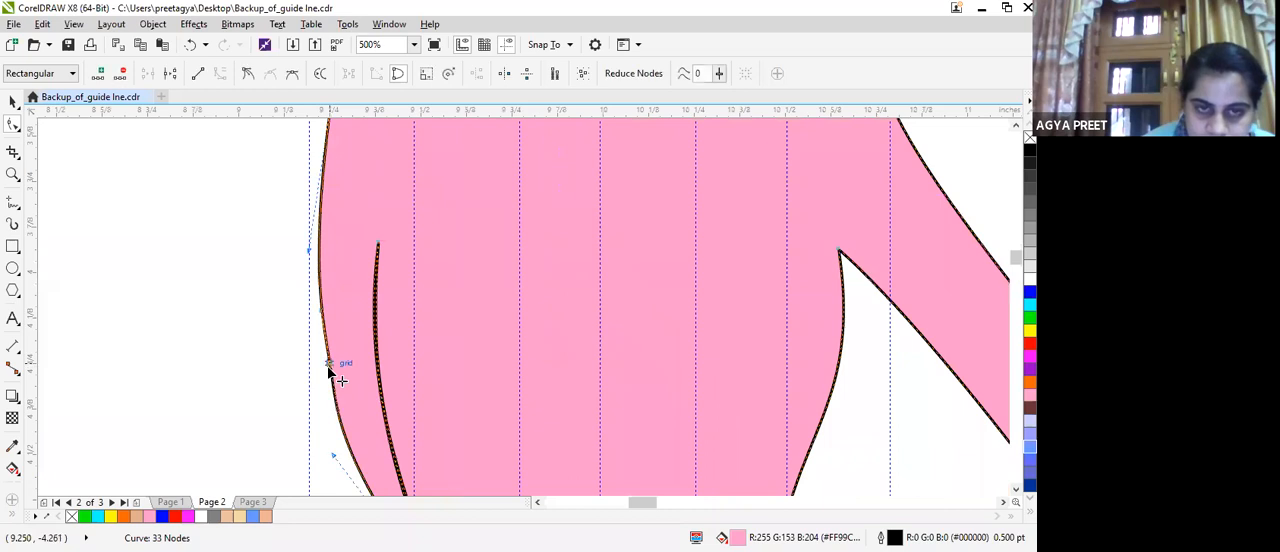
{"action": "left_click_drag", "start_coordinate": [332, 452], "coordinate": [312, 390]}
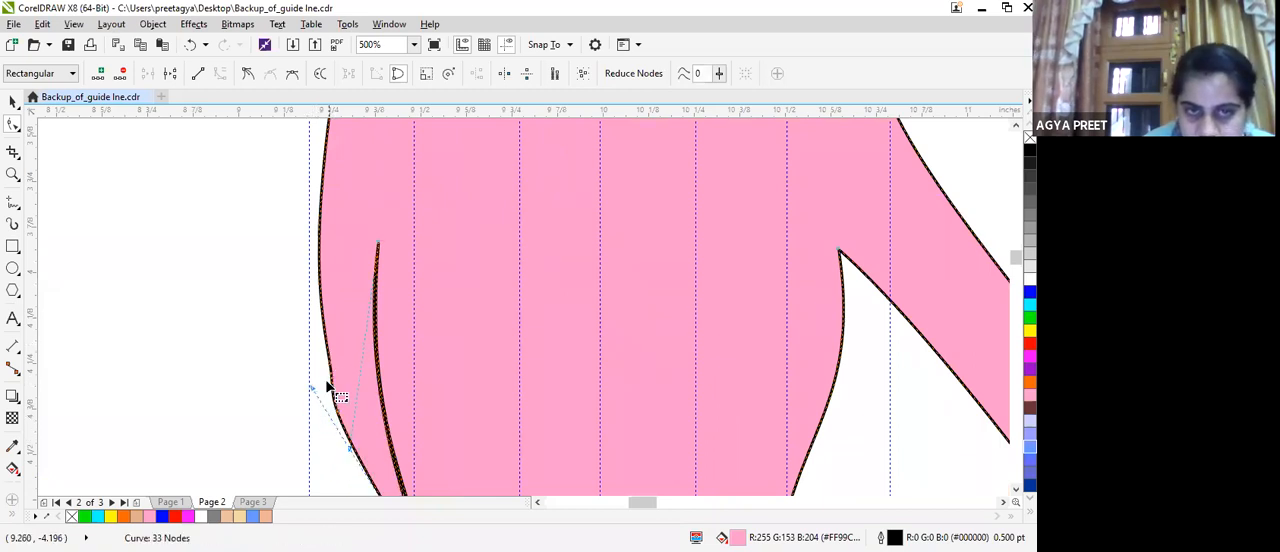
{"action": "scroll", "coordinate": [316, 345], "scroll_direction": "up", "scroll_amount": 4}
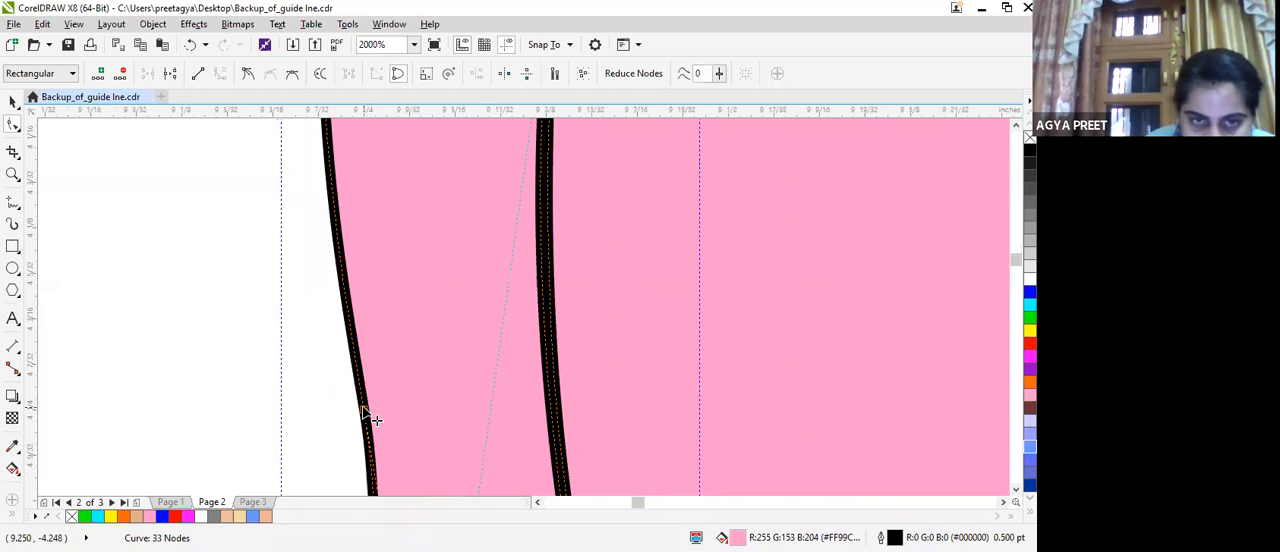
{"action": "scroll", "coordinate": [370, 420], "scroll_direction": "down", "scroll_amount": 4}
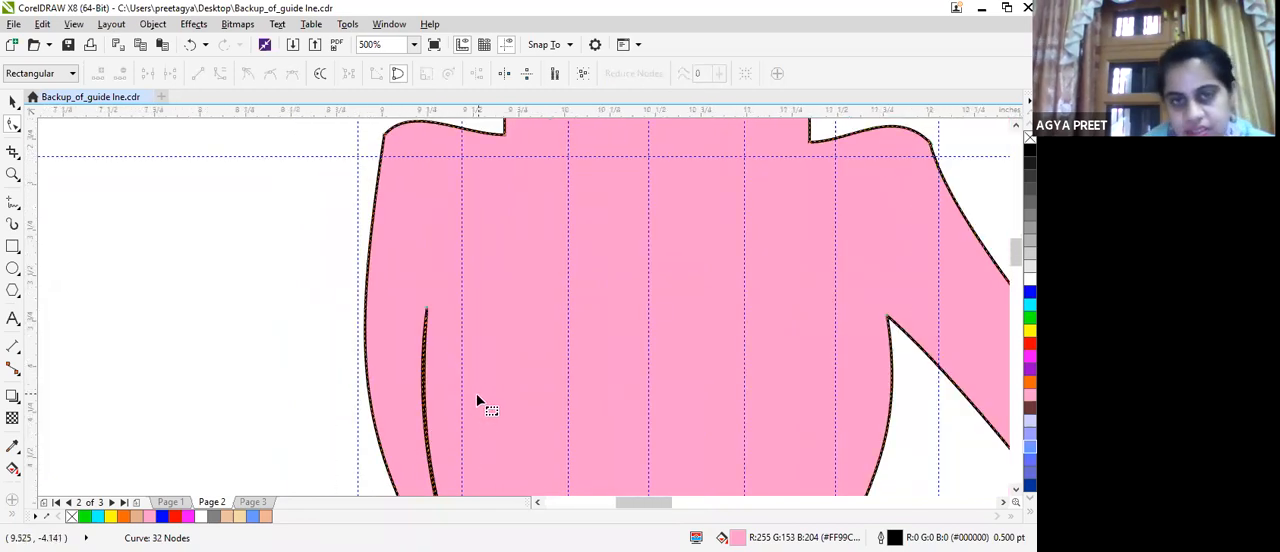
{"action": "scroll", "coordinate": [488, 385], "scroll_direction": "down", "scroll_amount": 2}
{"action": "scroll", "coordinate": [493, 391], "scroll_direction": "down", "scroll_amount": 1}
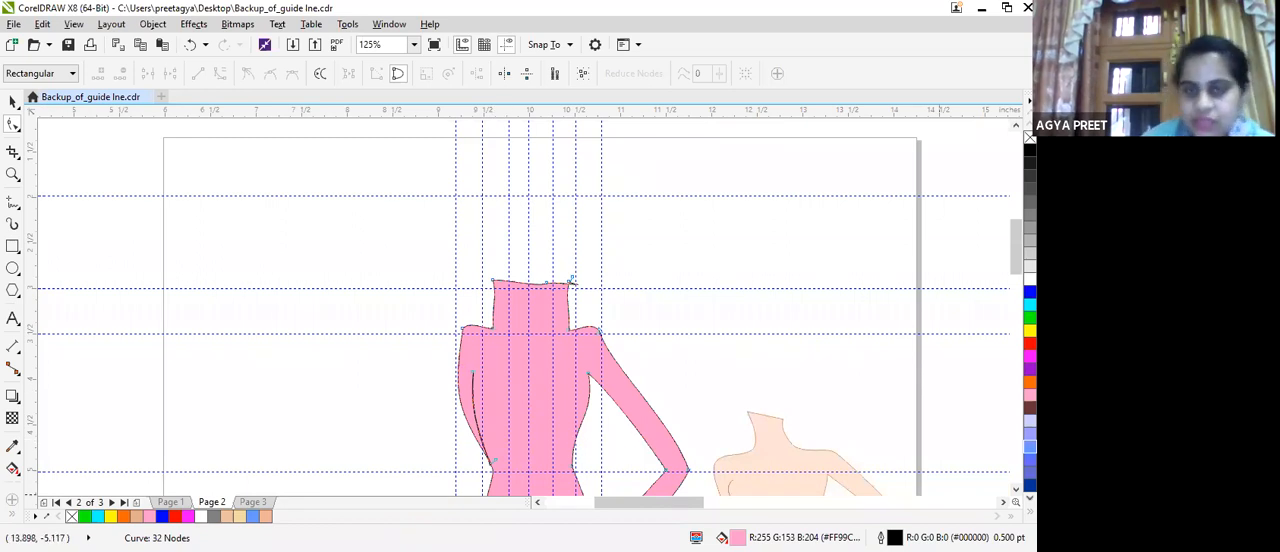
Move the shoulder node above the hanging arm outwards and down to where the shoulder guide meets the outermost vertical guide.
{"action": "scroll", "coordinate": [480, 358], "scroll_direction": "up", "scroll_amount": 1}
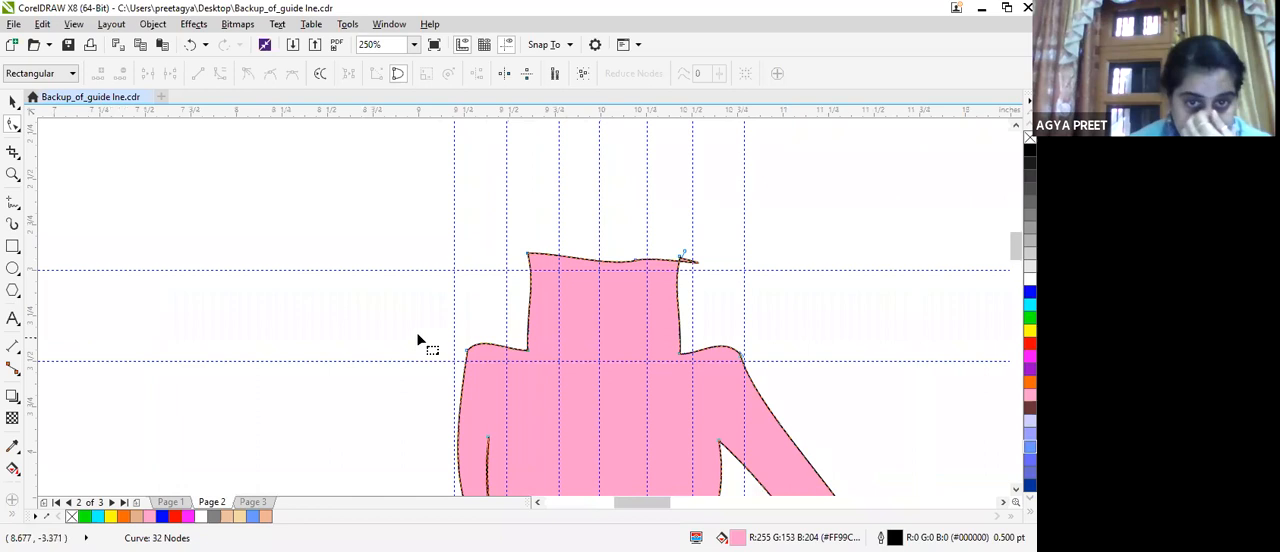
{"action": "left_click", "coordinate": [465, 351]}
{"action": "left_click_drag", "start_coordinate": [463, 351], "coordinate": [451, 364]}
{"action": "scroll", "coordinate": [474, 370], "scroll_direction": "down", "scroll_amount": 2}
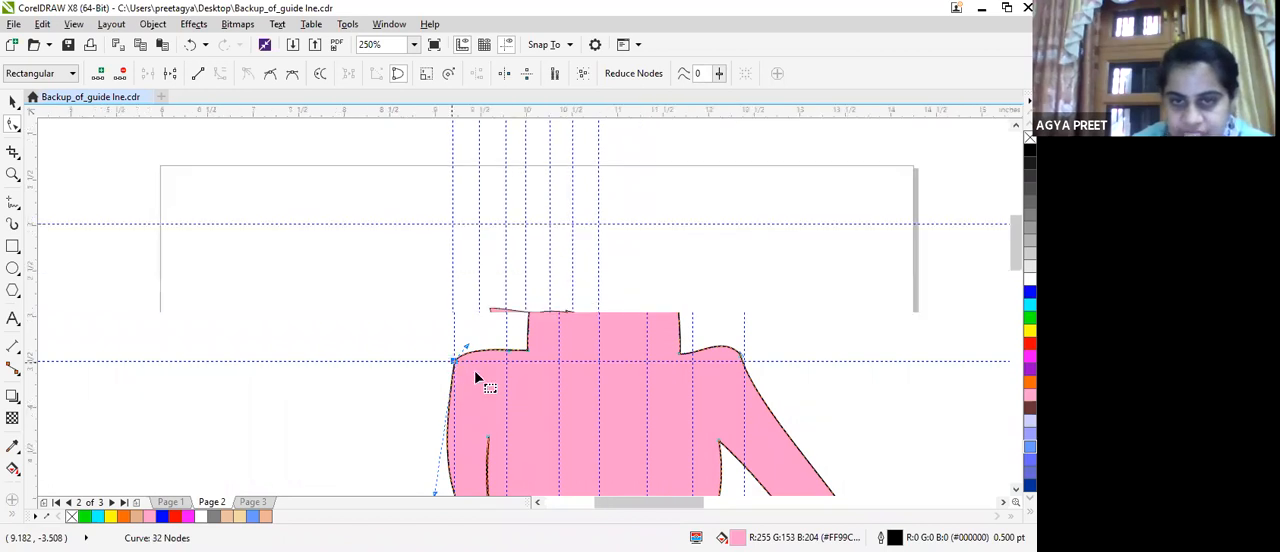
{"action": "scroll", "coordinate": [474, 370], "scroll_direction": "down", "scroll_amount": 1}
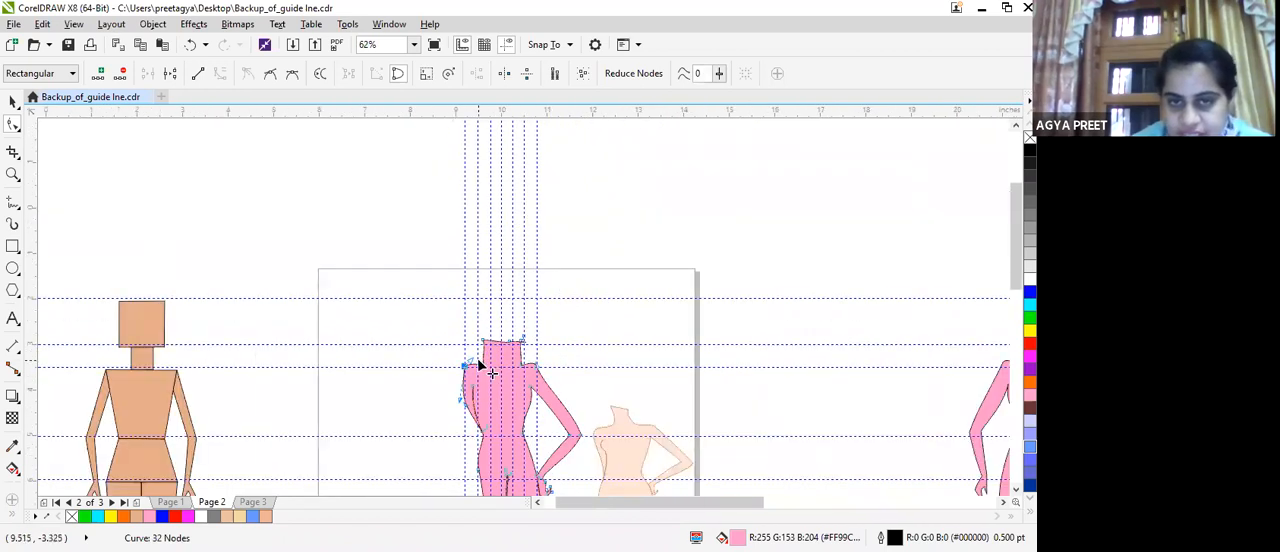
{"action": "scroll", "coordinate": [517, 358], "scroll_direction": "down", "scroll_amount": 1}
{"action": "scroll", "coordinate": [520, 362], "scroll_direction": "down", "scroll_amount": 1}
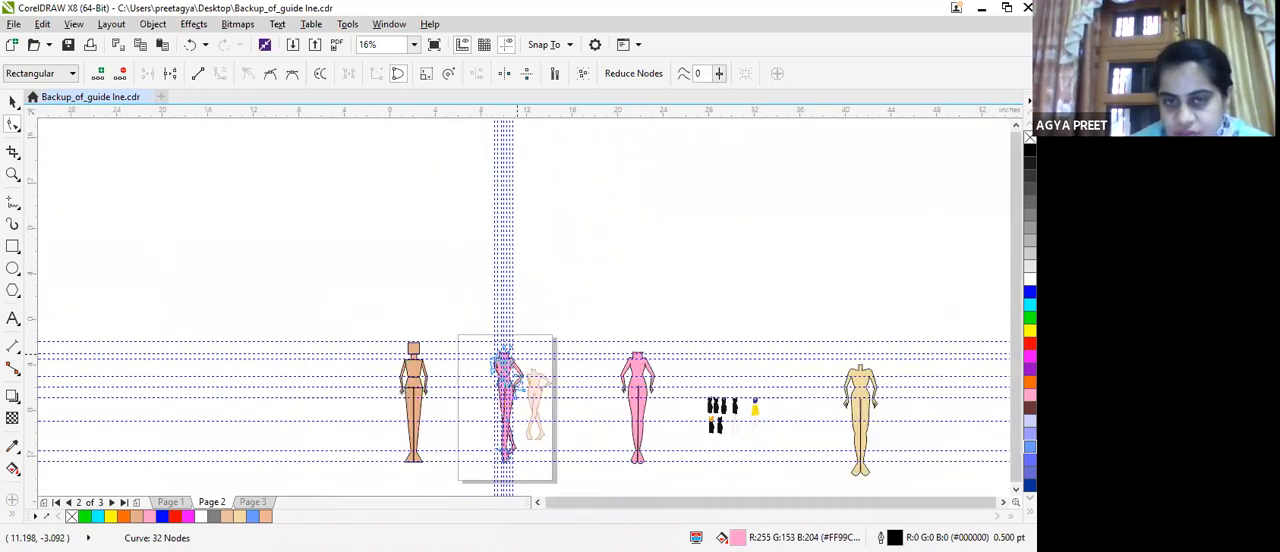
Reshape the outer hip and thigh curve on the hanging-arm side by pulling the thigh outwards to make it fuller.
{"action": "scroll", "coordinate": [552, 309], "scroll_direction": "up", "scroll_amount": 2}
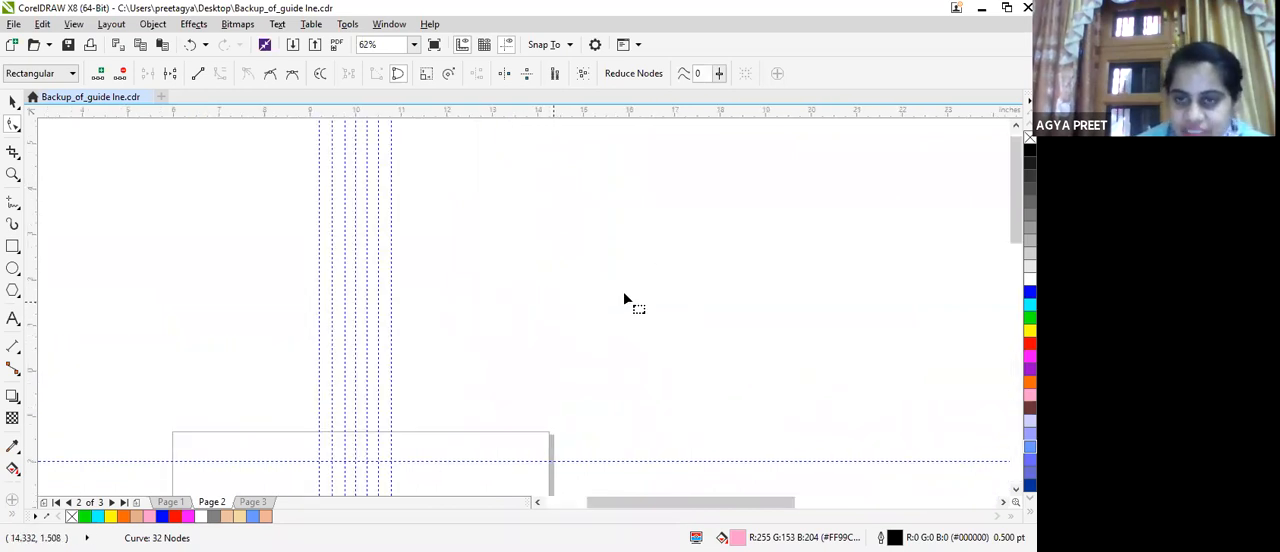
{"action": "left_click_drag", "start_coordinate": [1009, 223], "coordinate": [1002, 340]}
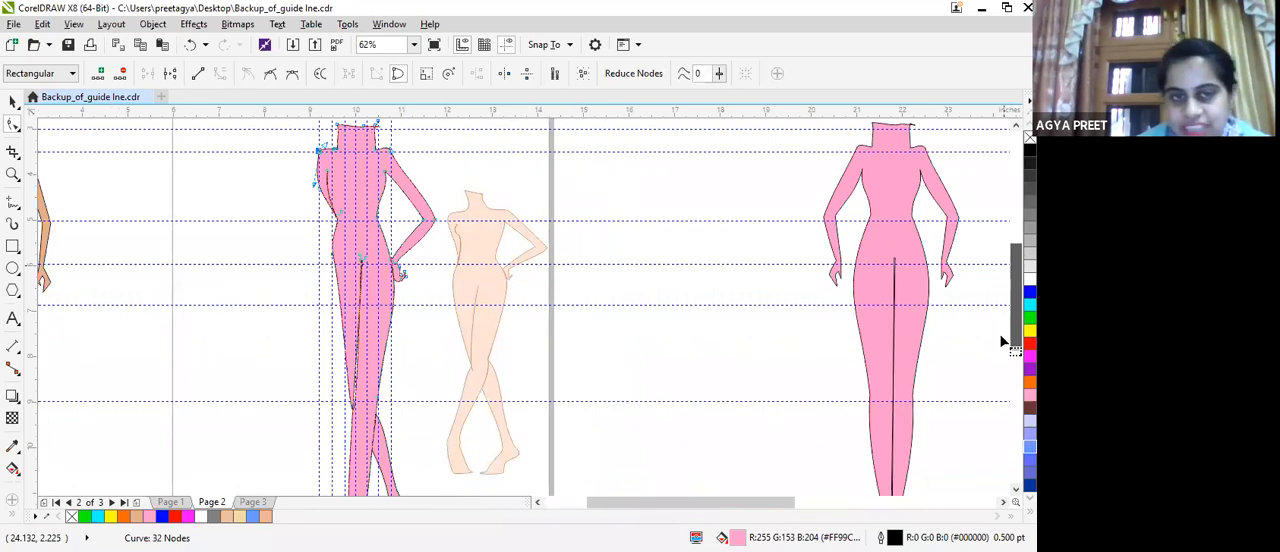
{"action": "scroll", "coordinate": [300, 282], "scroll_direction": "up", "scroll_amount": 1}
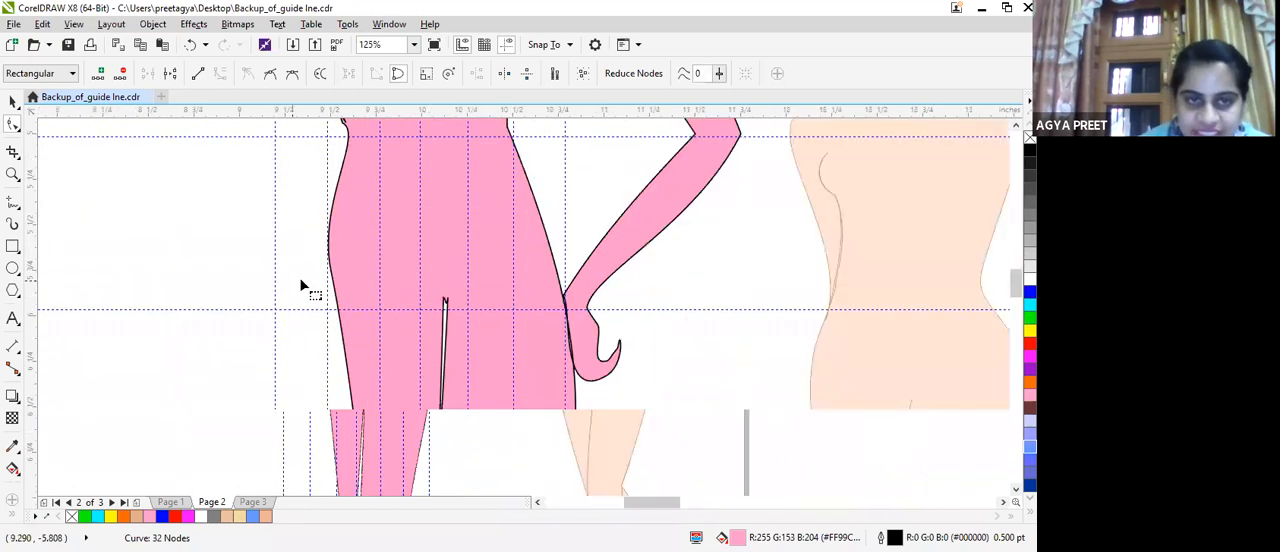
{"action": "scroll", "coordinate": [300, 280], "scroll_direction": "up", "scroll_amount": 2}
{"action": "left_click", "coordinate": [364, 246]}
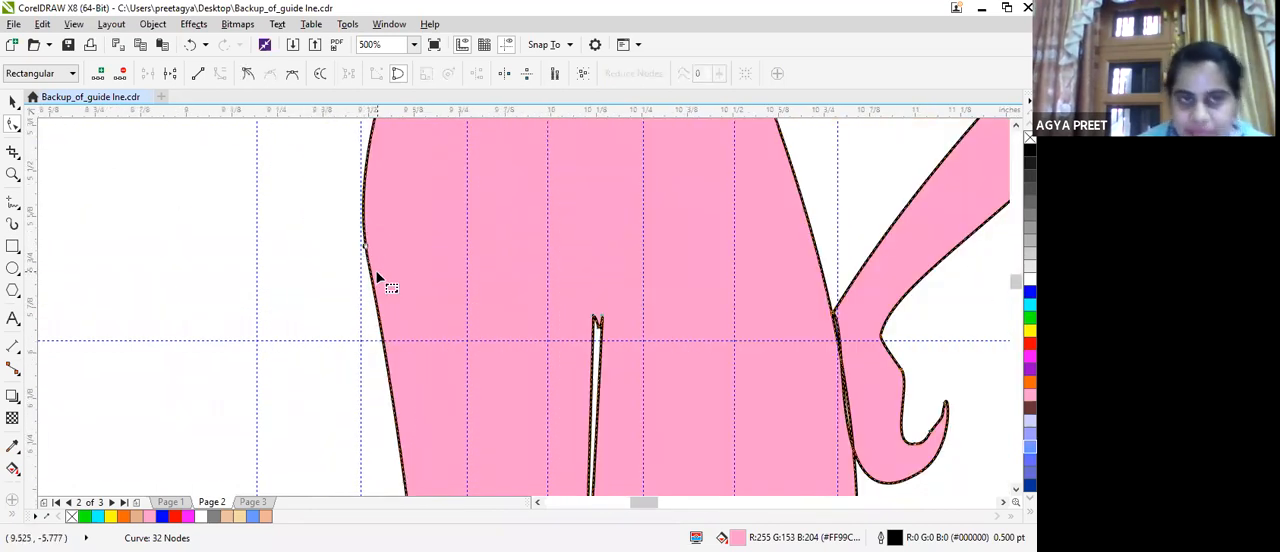
{"action": "scroll", "coordinate": [399, 320], "scroll_direction": "down", "scroll_amount": 2}
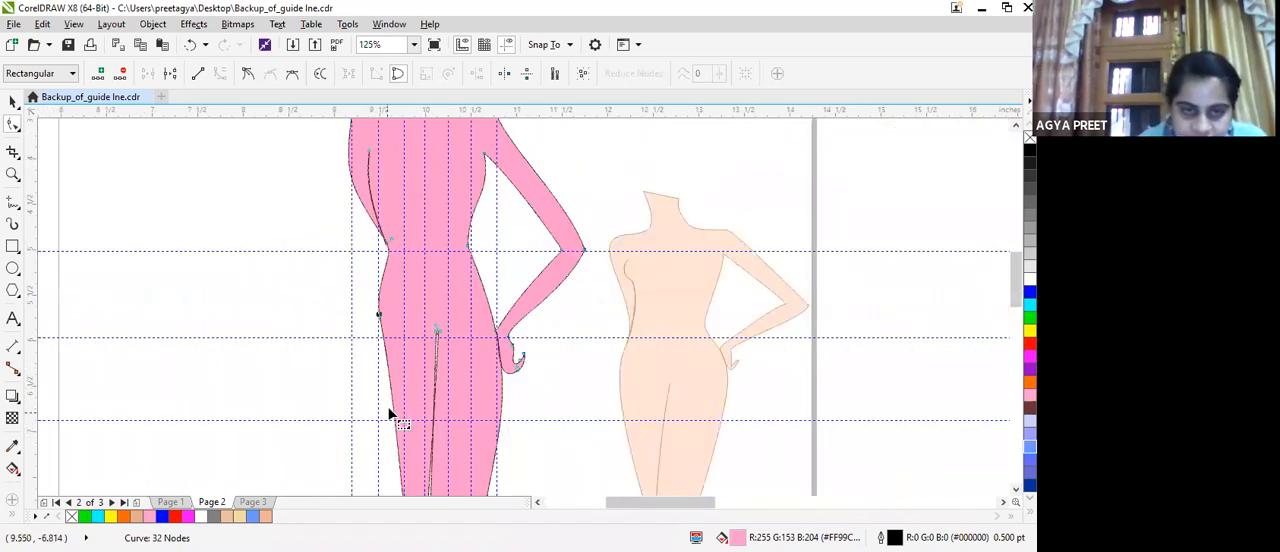
{"action": "left_click", "coordinate": [393, 406]}
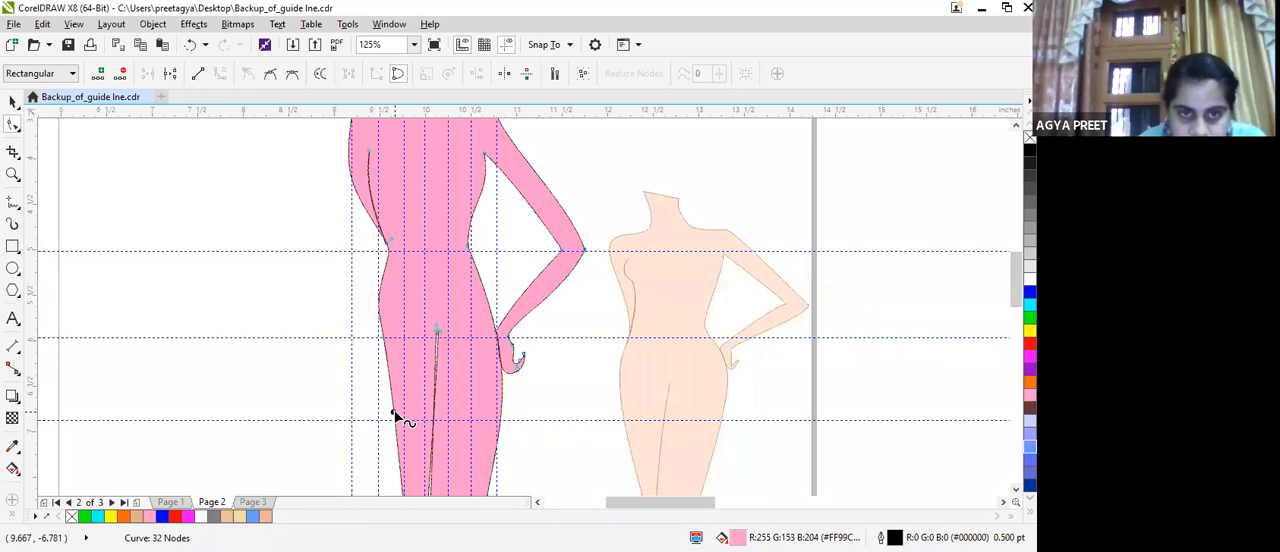
{"action": "left_click_drag", "start_coordinate": [388, 411], "coordinate": [380, 413]}
{"action": "scroll", "coordinate": [420, 420], "scroll_direction": "down", "scroll_amount": 2}
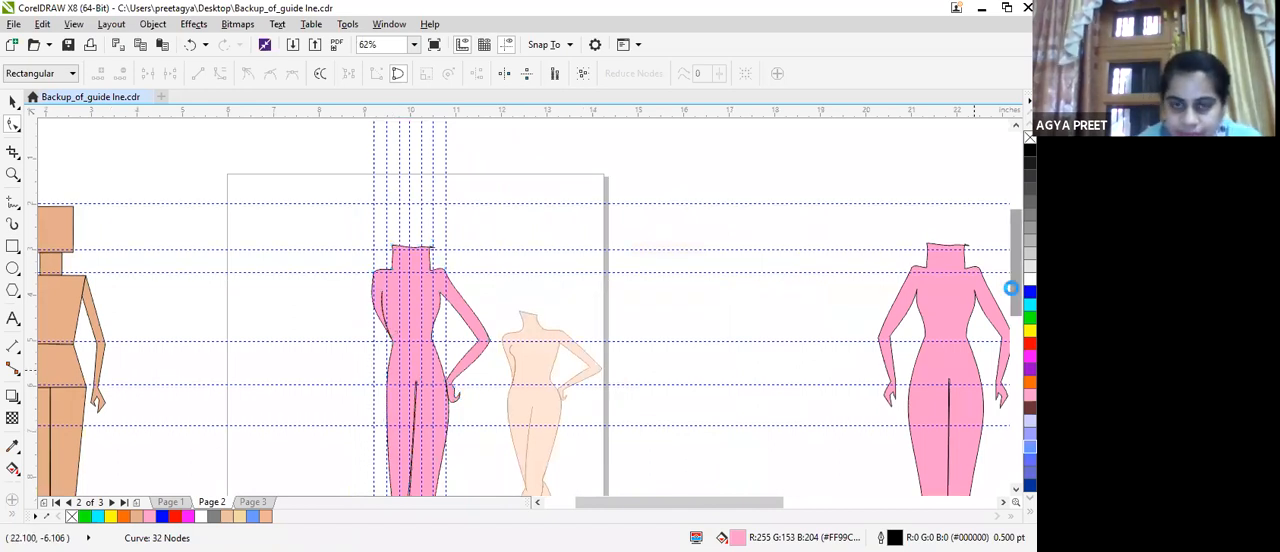
Shift the knee tip on the hanging-arm side inwards and pull its inner thigh curve to close the gap between the thighs.
{"action": "scroll", "coordinate": [971, 332], "scroll_direction": "down", "scroll_amount": 3}
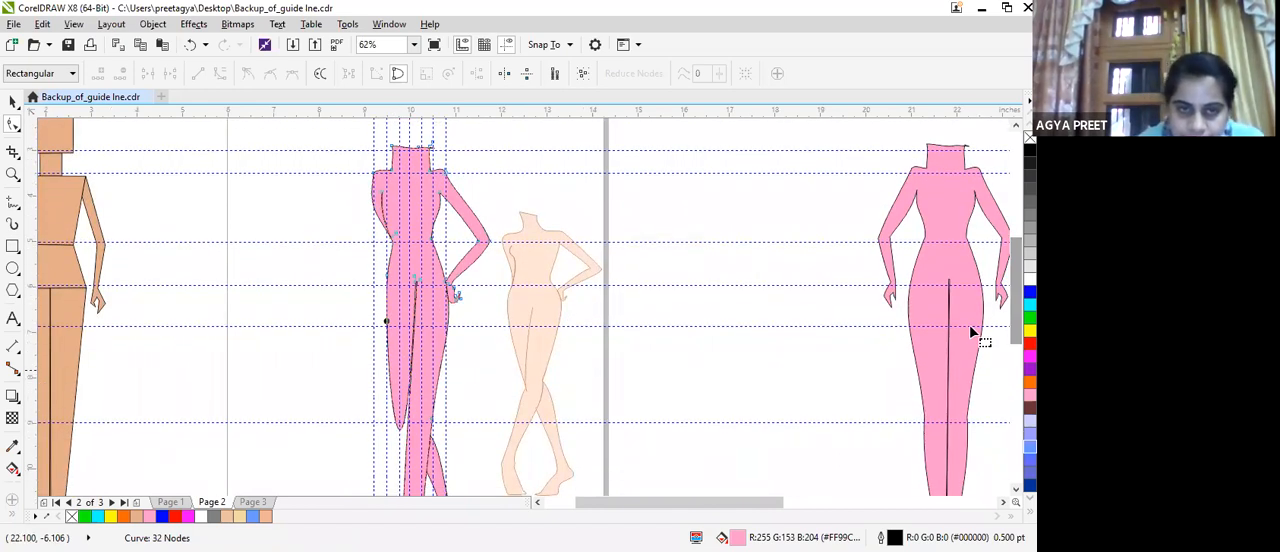
{"action": "left_click", "coordinate": [400, 433]}
{"action": "mouse_move", "coordinate": [404, 429]}
{"action": "left_mouse_down"}
{"action": "mouse_move", "coordinate": [426, 309]}
{"action": "mouse_move", "coordinate": [418, 427]}
{"action": "left_mouse_up"}
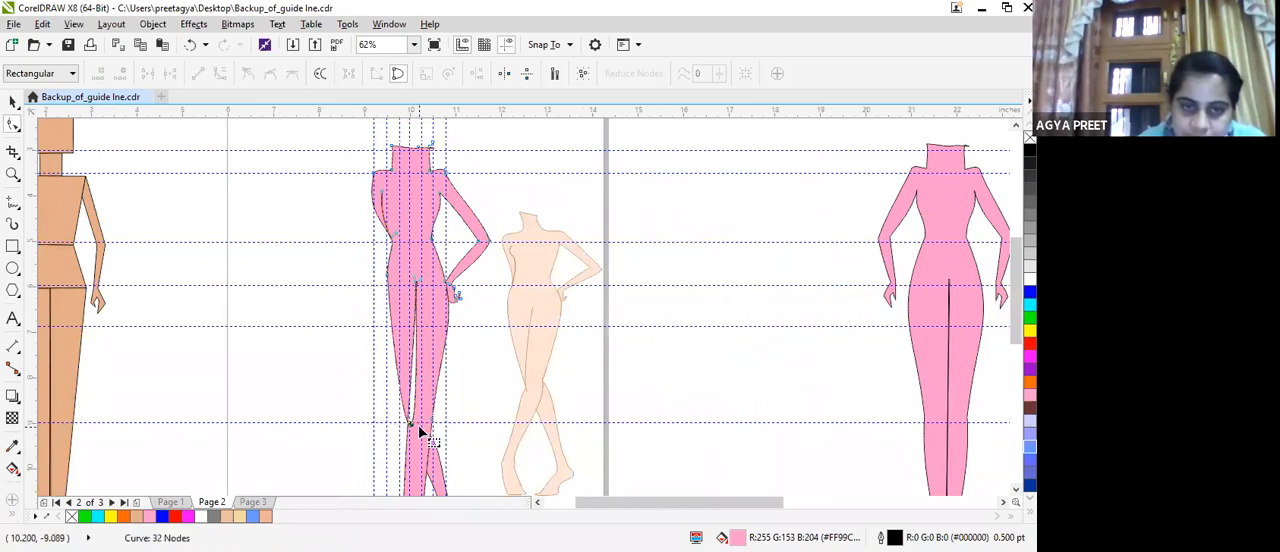
{"action": "scroll", "coordinate": [440, 430], "scroll_direction": "up", "scroll_amount": 3}
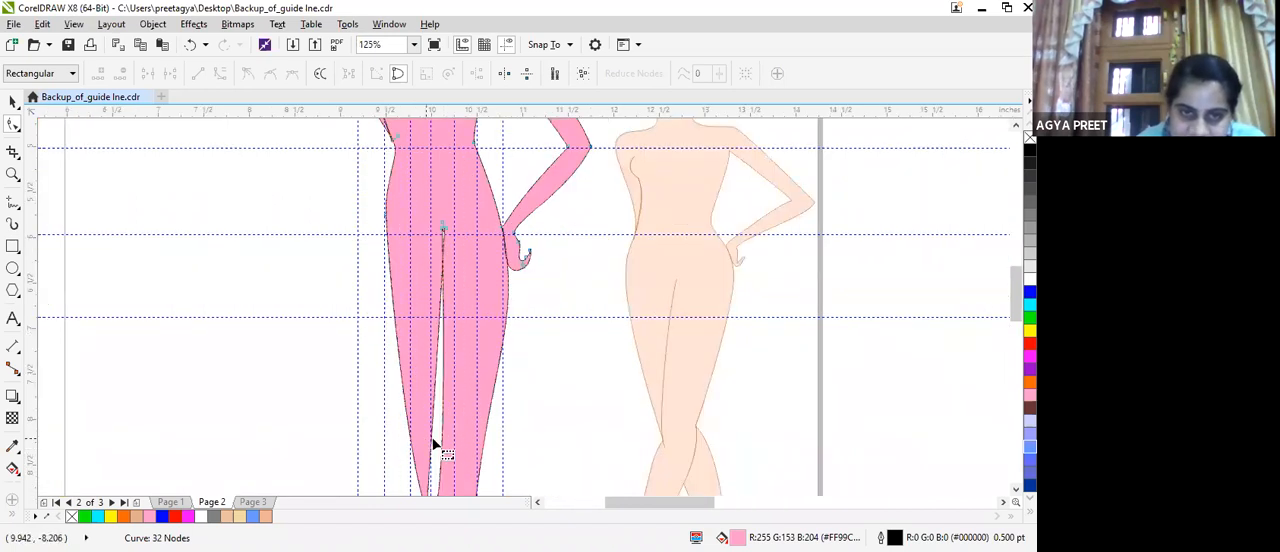
{"action": "left_click_drag", "start_coordinate": [441, 452], "coordinate": [414, 490]}
{"action": "scroll", "coordinate": [414, 490], "scroll_direction": "down", "scroll_amount": 3}
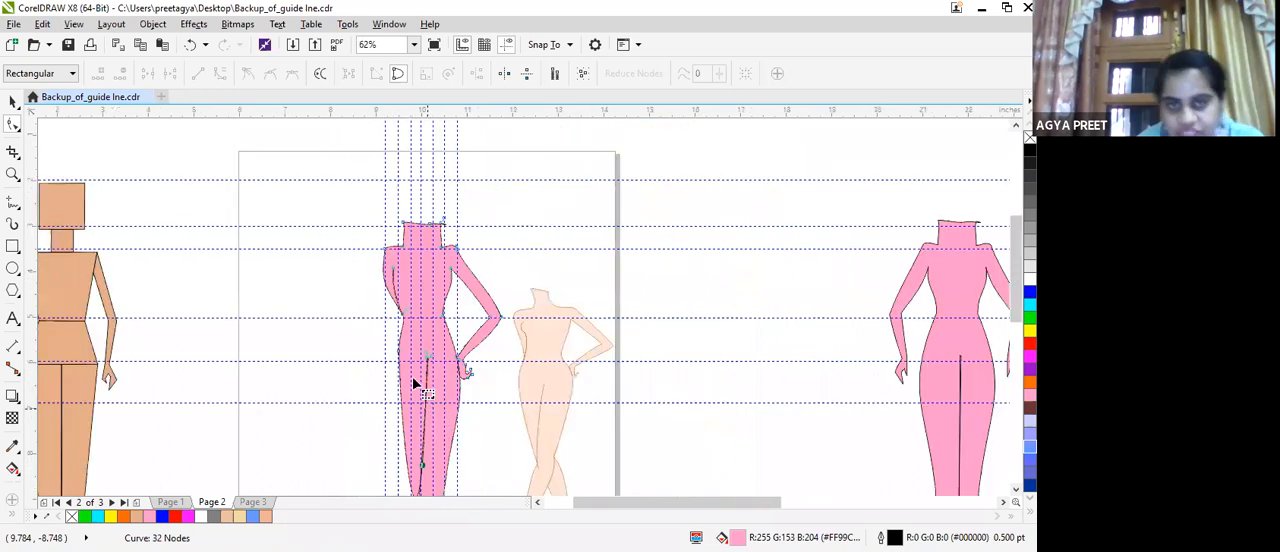
Reposition the knee tip on the hanging-arm side just below the knee guideline and shape the curve running into it.
{"action": "left_click_drag", "start_coordinate": [1015, 265], "coordinate": [1008, 305]}
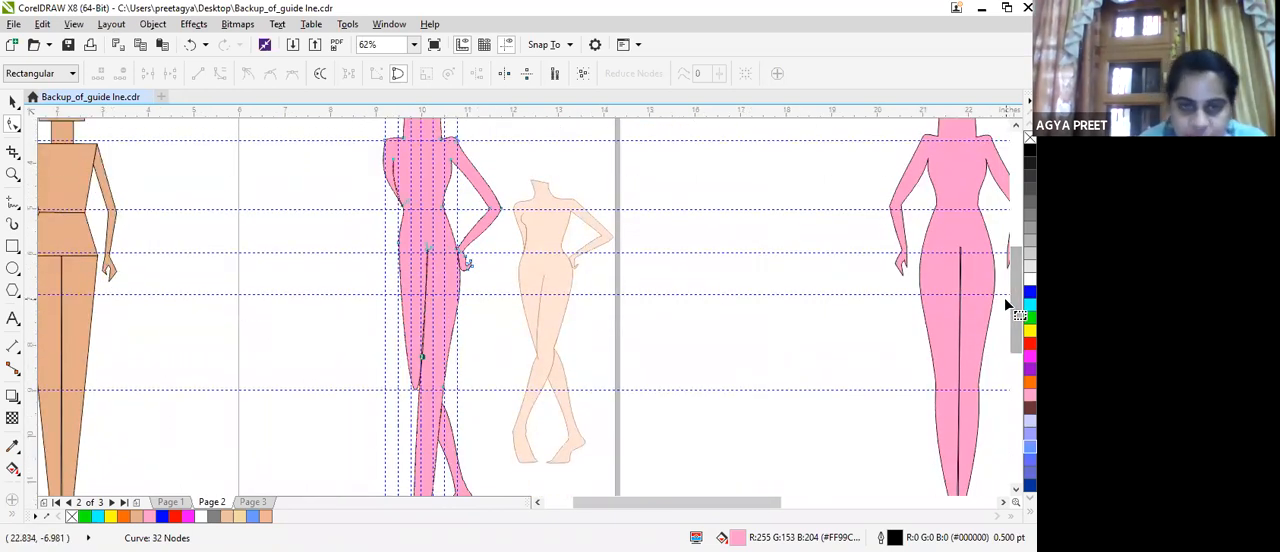
{"action": "left_click", "coordinate": [415, 388]}
{"action": "left_click_drag", "start_coordinate": [415, 397], "coordinate": [419, 399]}
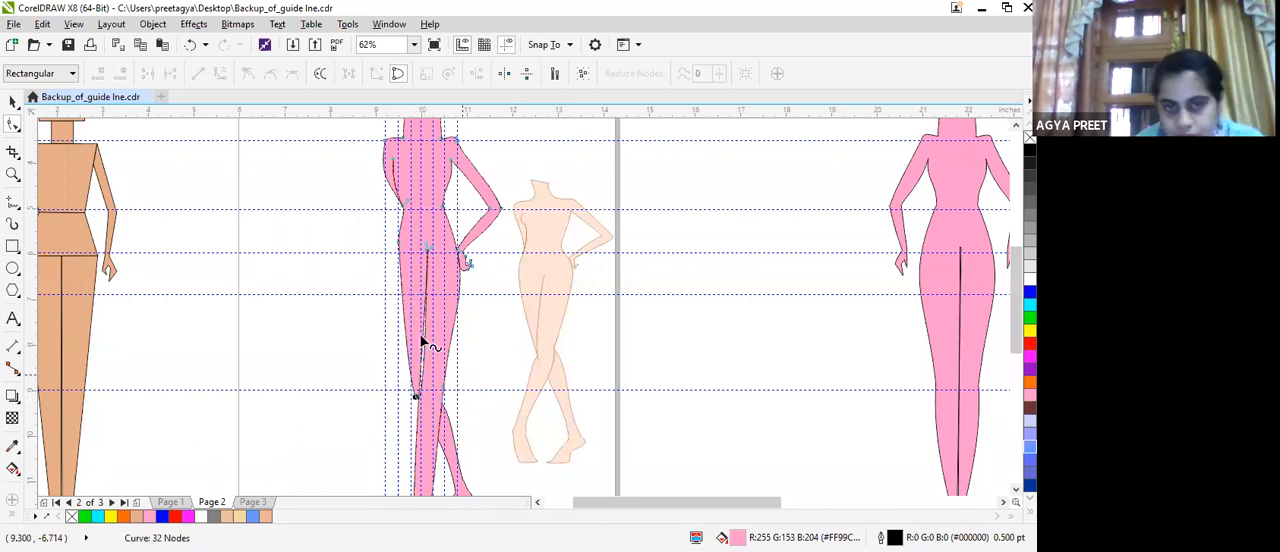
{"action": "scroll", "coordinate": [424, 342], "scroll_direction": "up", "scroll_amount": 2}
{"action": "left_click_drag", "start_coordinate": [428, 358], "coordinate": [410, 442]}
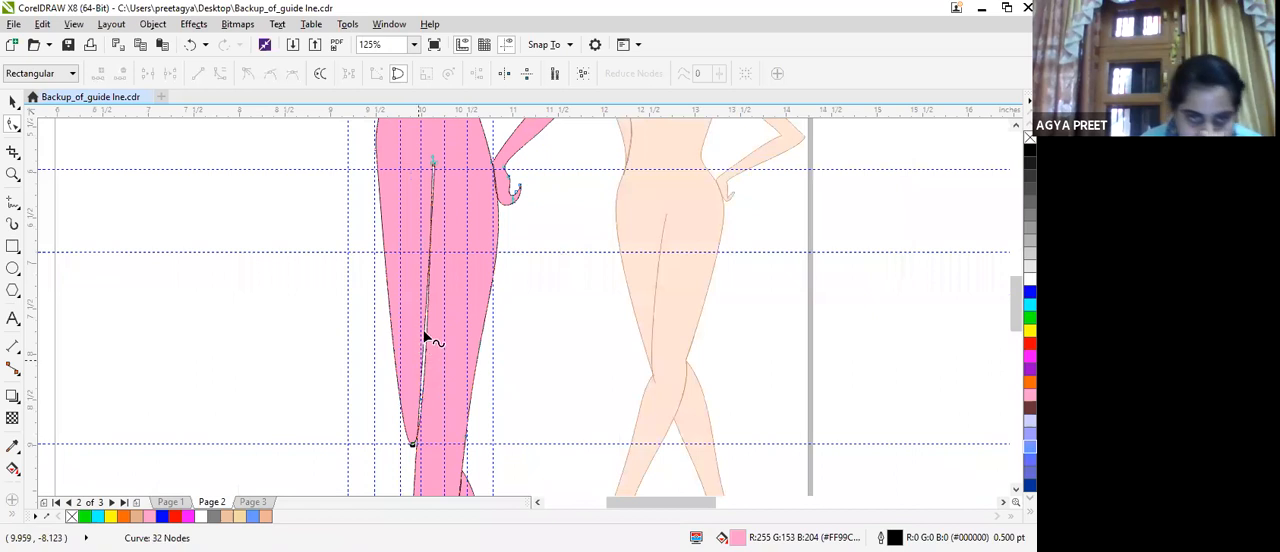
Bring the inner thigh curves together along their length to narrow the gap between crotch and knee.
{"action": "scroll", "coordinate": [421, 333], "scroll_direction": "up", "scroll_amount": 3}
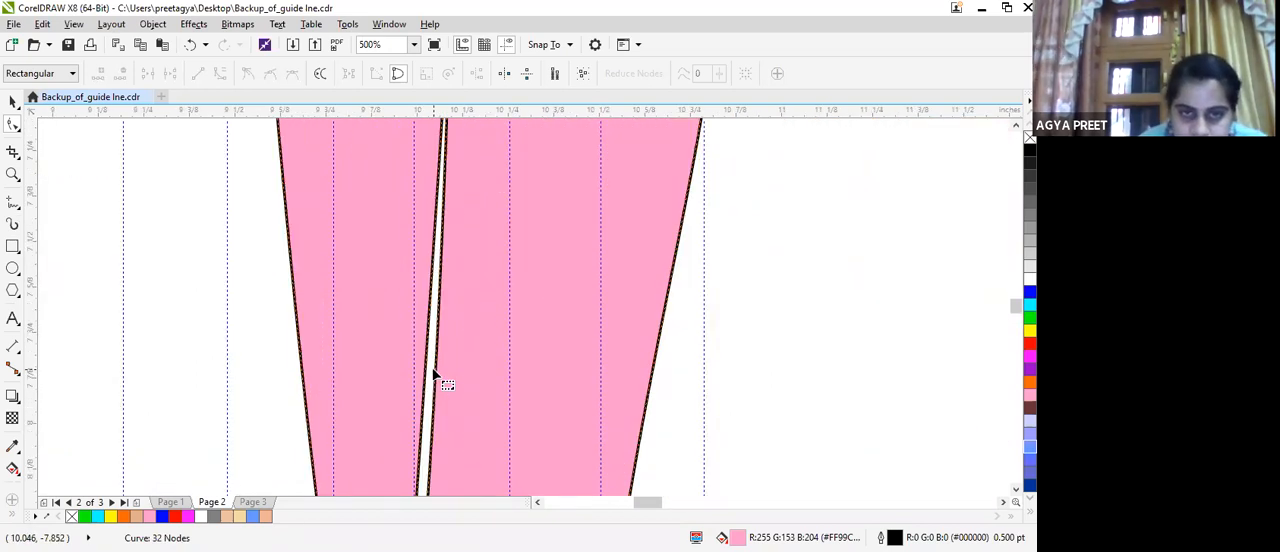
{"action": "left_click_drag", "start_coordinate": [424, 402], "coordinate": [437, 403]}
{"action": "scroll", "coordinate": [428, 428], "scroll_direction": "down", "scroll_amount": 2}
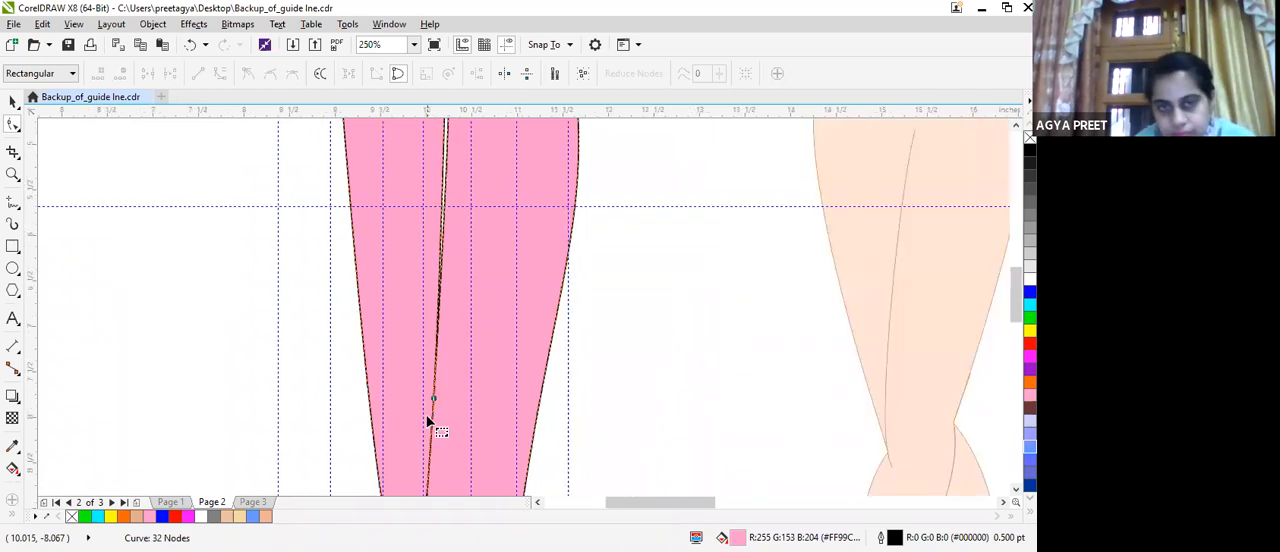
{"action": "scroll", "coordinate": [428, 430], "scroll_direction": "down", "scroll_amount": 1}
{"action": "scroll", "coordinate": [430, 276], "scroll_direction": "up", "scroll_amount": 2}
{"action": "left_click_drag", "start_coordinate": [406, 432], "coordinate": [410, 432]}
{"action": "mouse_move", "coordinate": [424, 378]}
{"action": "left_mouse_down"}
{"action": "mouse_move", "coordinate": [418, 362]}
{"action": "mouse_move", "coordinate": [424, 372]}
{"action": "left_mouse_up"}
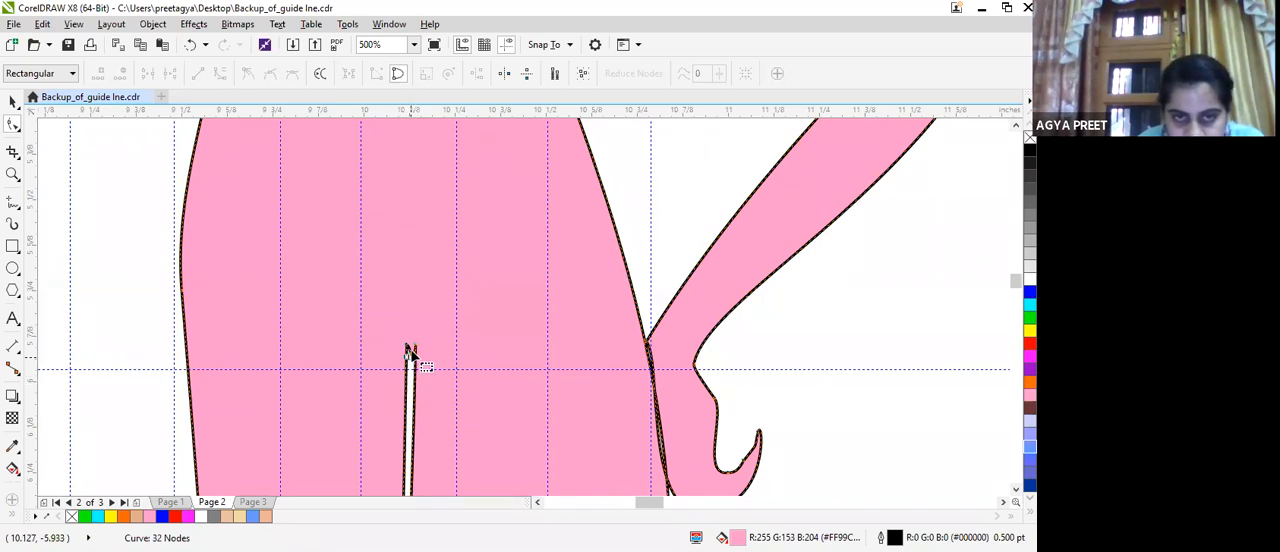
Delete the spare middle node at the crotch and pull the remaining curve in to close the notch between the thighs.
{"action": "scroll", "coordinate": [434, 380], "scroll_direction": "up", "scroll_amount": 4}
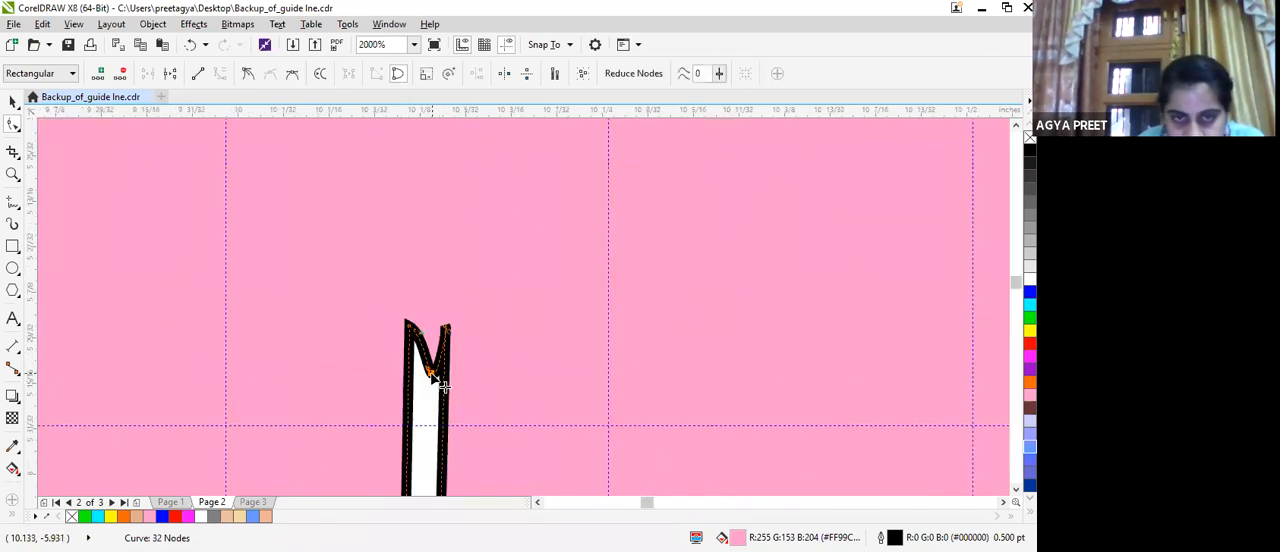
{"action": "double_click", "coordinate": [431, 371]}
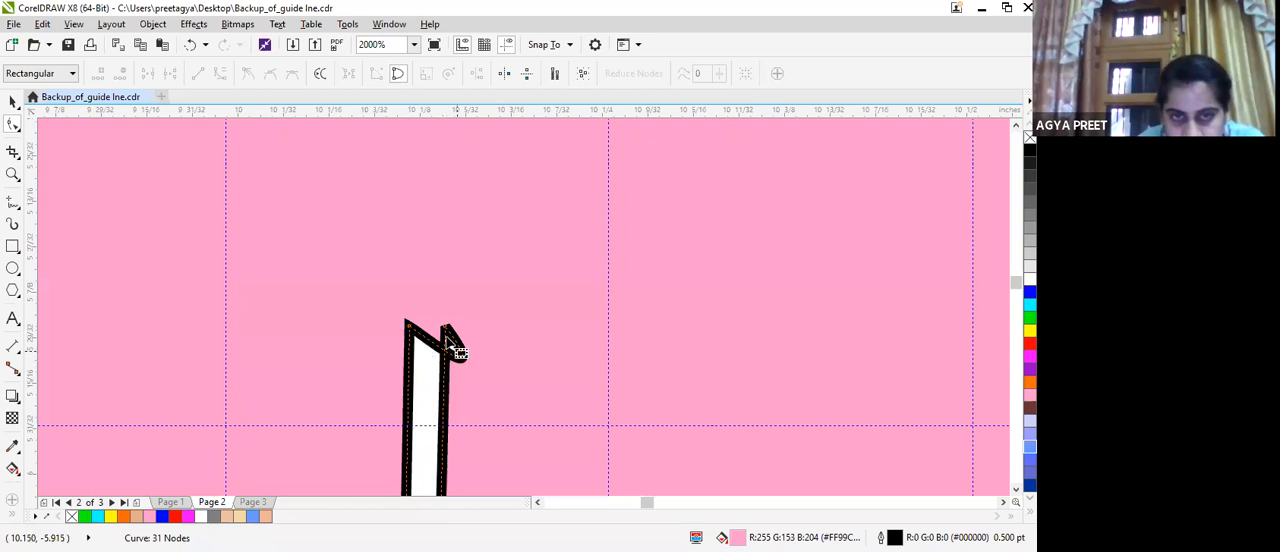
{"action": "left_click_drag", "start_coordinate": [464, 366], "coordinate": [453, 348]}
{"action": "scroll", "coordinate": [480, 367], "scroll_direction": "down", "scroll_amount": 6}
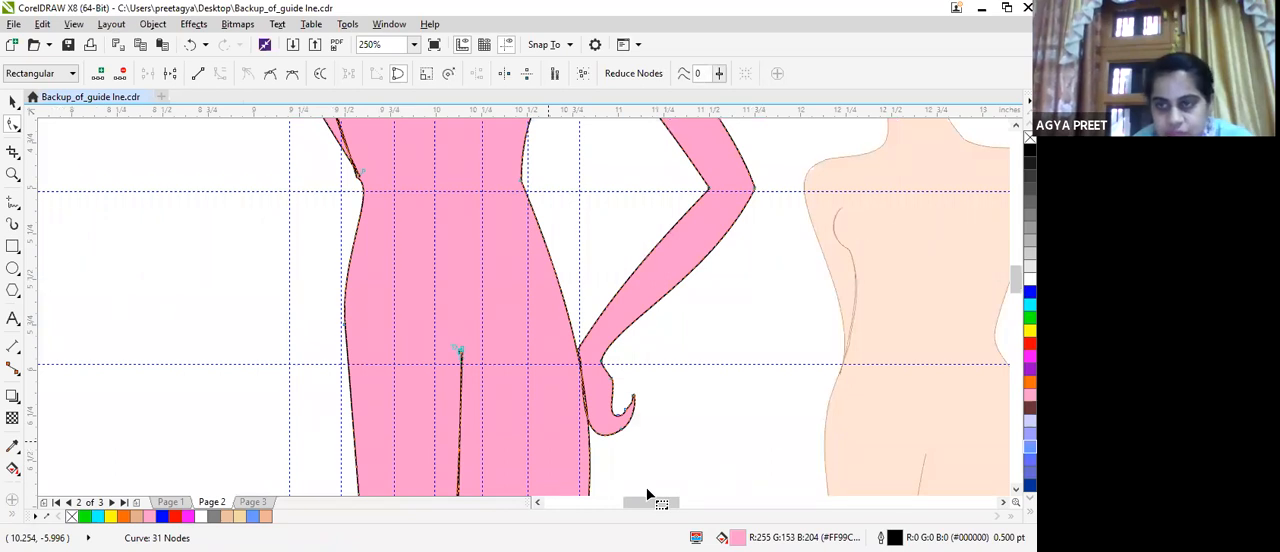
Pull the crossing leg's inner thigh curve towards the other thigh above the knee to narrow the white gap.
{"action": "scroll", "coordinate": [648, 494], "scroll_direction": "down", "scroll_amount": 5}
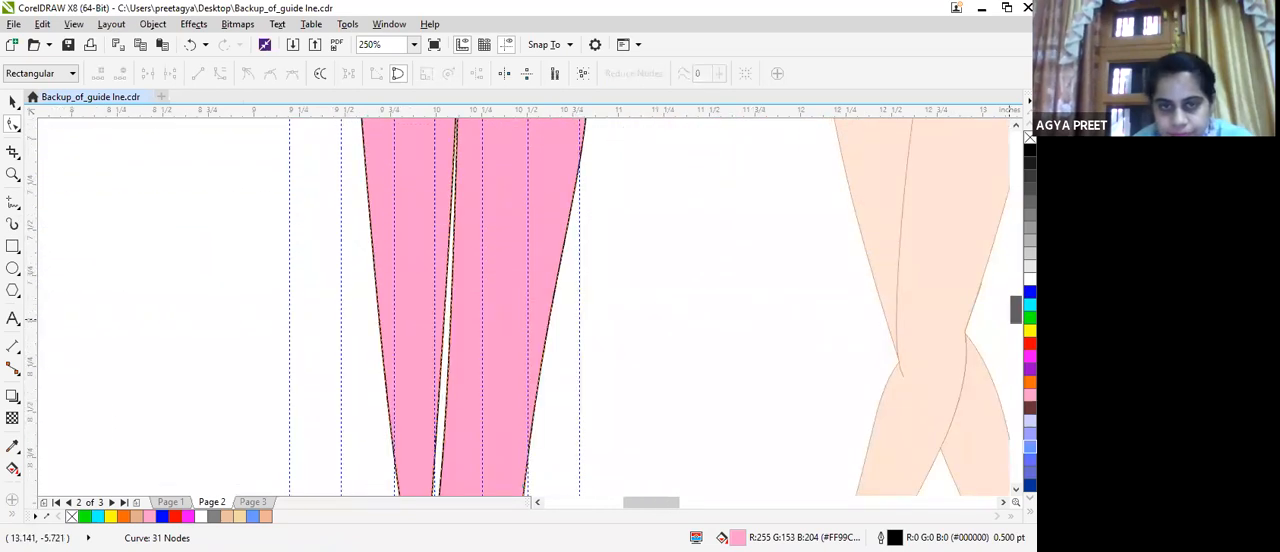
{"action": "scroll", "coordinate": [476, 400], "scroll_direction": "down", "scroll_amount": 2}
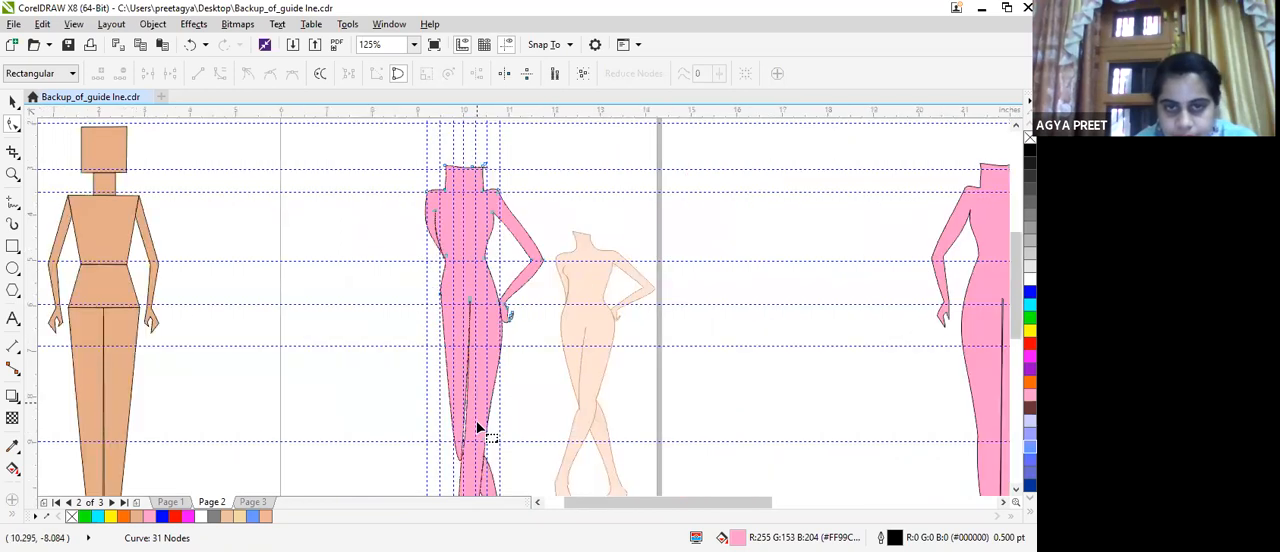
{"action": "mouse_move", "coordinate": [463, 428]}
{"action": "left_mouse_down"}
{"action": "mouse_move", "coordinate": [460, 415]}
{"action": "mouse_move", "coordinate": [471, 423]}
{"action": "left_mouse_up"}
{"action": "scroll", "coordinate": [466, 423], "scroll_direction": "up", "scroll_amount": 2}
{"action": "scroll", "coordinate": [460, 417], "scroll_direction": "up", "scroll_amount": 2}
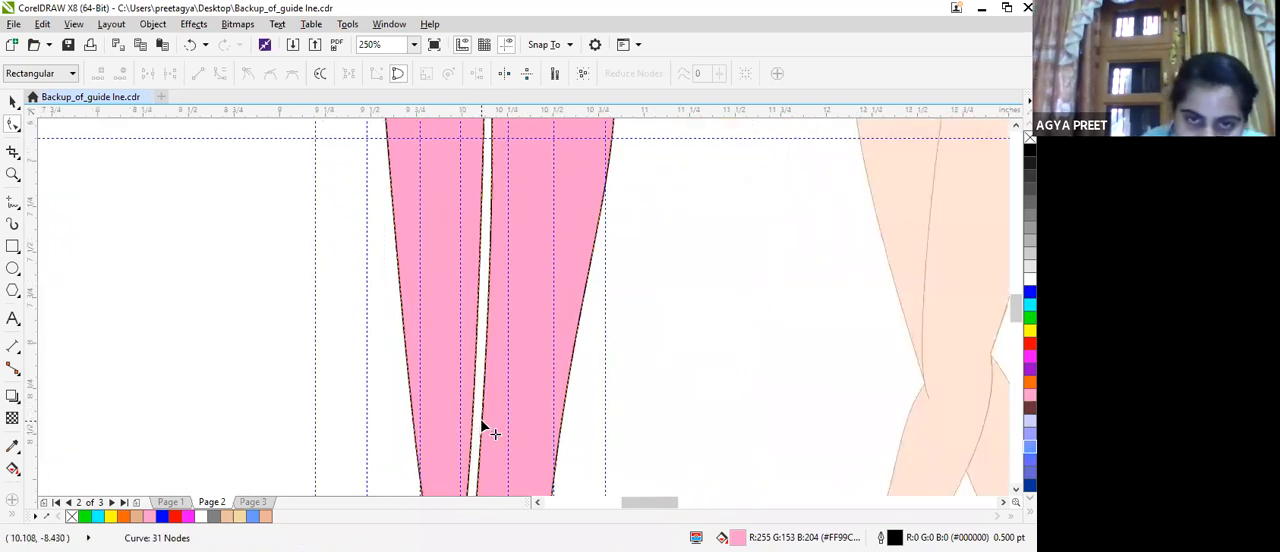
{"action": "left_click_drag", "start_coordinate": [481, 422], "coordinate": [474, 426]}
{"action": "scroll", "coordinate": [485, 406], "scroll_direction": "down", "scroll_amount": 4}
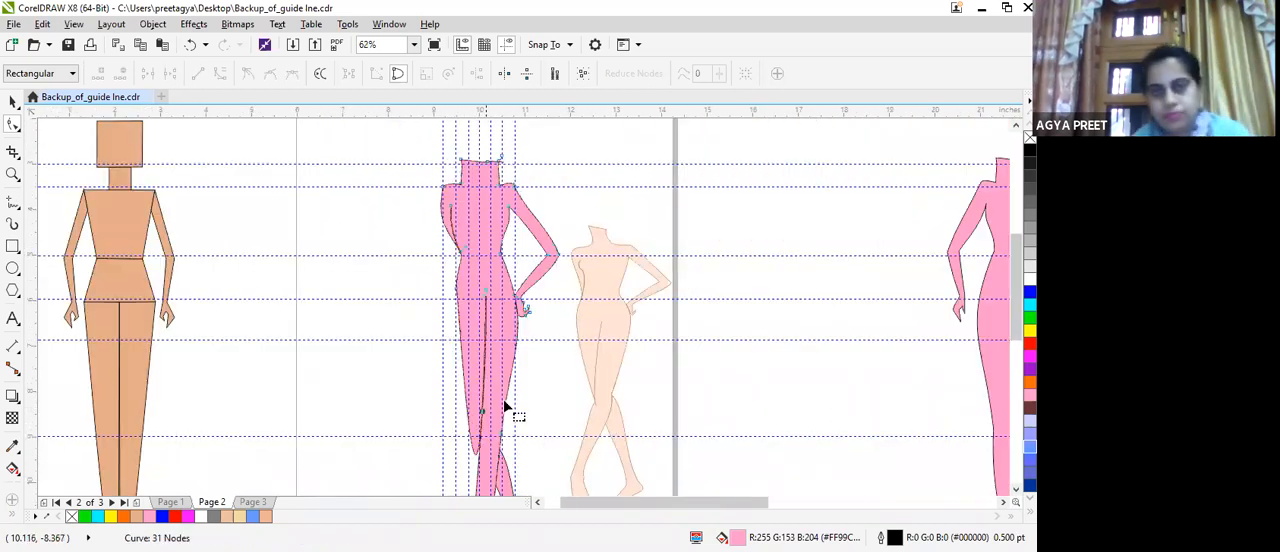
Fine-tune the inner thigh edge near mid-thigh and bring its lower node onto the neighbouring thigh edge near the knee guideline.
{"action": "scroll", "coordinate": [505, 407], "scroll_direction": "up", "scroll_amount": 4}
{"action": "left_click", "coordinate": [427, 203]}
{"action": "left_click_drag", "start_coordinate": [427, 203], "coordinate": [428, 206]}
{"action": "scroll", "coordinate": [446, 210], "scroll_direction": "down", "scroll_amount": 2}
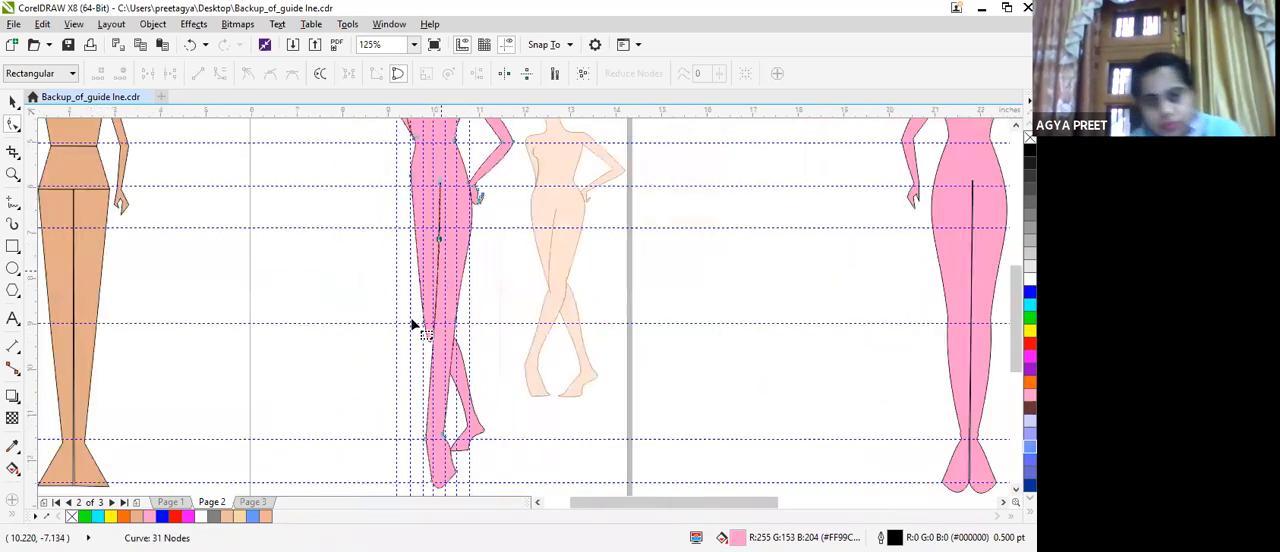
{"action": "scroll", "coordinate": [413, 325], "scroll_direction": "up", "scroll_amount": 2}
{"action": "left_click", "coordinate": [449, 372]}
{"action": "mouse_move", "coordinate": [451, 370]}
{"action": "left_mouse_down"}
{"action": "mouse_move", "coordinate": [443, 380]}
{"action": "mouse_move", "coordinate": [443, 343]}
{"action": "mouse_move", "coordinate": [466, 348]}
{"action": "mouse_move", "coordinate": [444, 346]}
{"action": "mouse_move", "coordinate": [444, 373]}
{"action": "left_mouse_up"}
{"action": "scroll", "coordinate": [468, 300], "scroll_direction": "up", "scroll_amount": 2}
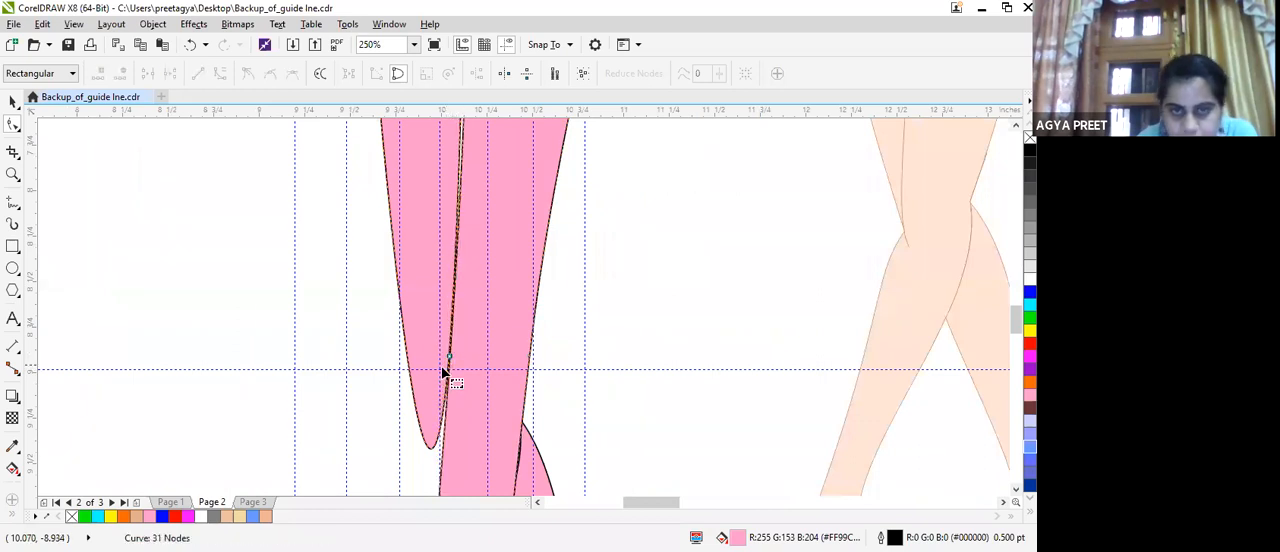
Close the gap beside the knee tip, add a node there, and curve the outer calf smoothly from that node.
{"action": "left_click", "coordinate": [441, 453]}
{"action": "mouse_move", "coordinate": [441, 455]}
{"action": "left_mouse_down"}
{"action": "mouse_move", "coordinate": [411, 451]}
{"action": "mouse_move", "coordinate": [449, 457]}
{"action": "mouse_move", "coordinate": [463, 437]}
{"action": "mouse_move", "coordinate": [444, 437]}
{"action": "left_mouse_up"}
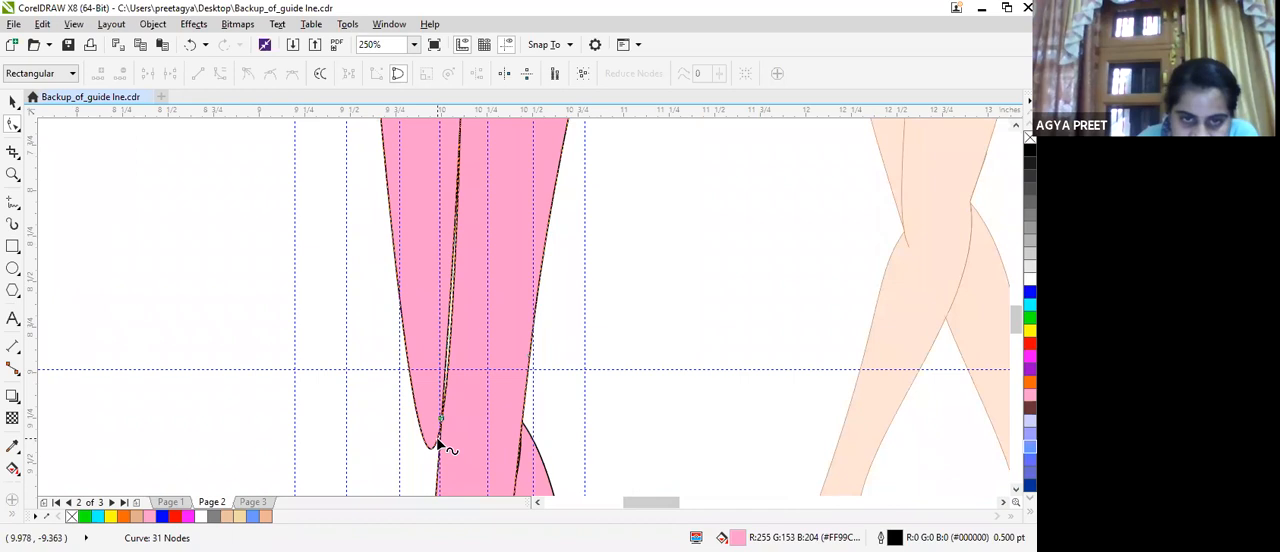
{"action": "double_click", "coordinate": [440, 443]}
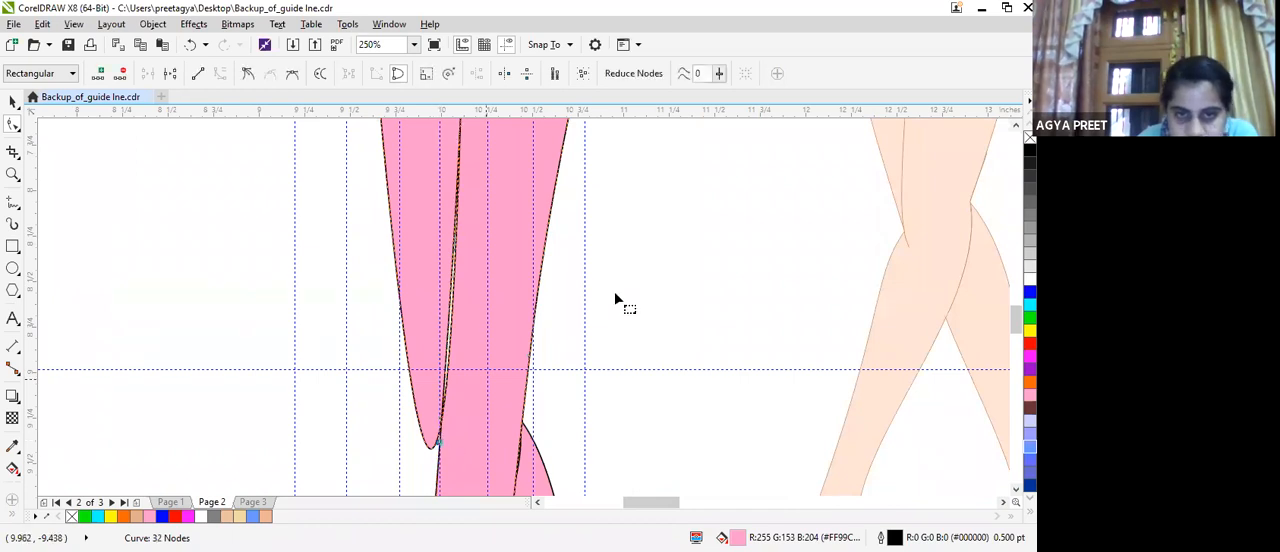
{"action": "left_click_drag", "start_coordinate": [1015, 320], "coordinate": [983, 340]}
{"action": "left_click_drag", "start_coordinate": [430, 303], "coordinate": [421, 284]}
{"action": "left_click_drag", "start_coordinate": [436, 171], "coordinate": [432, 179]}
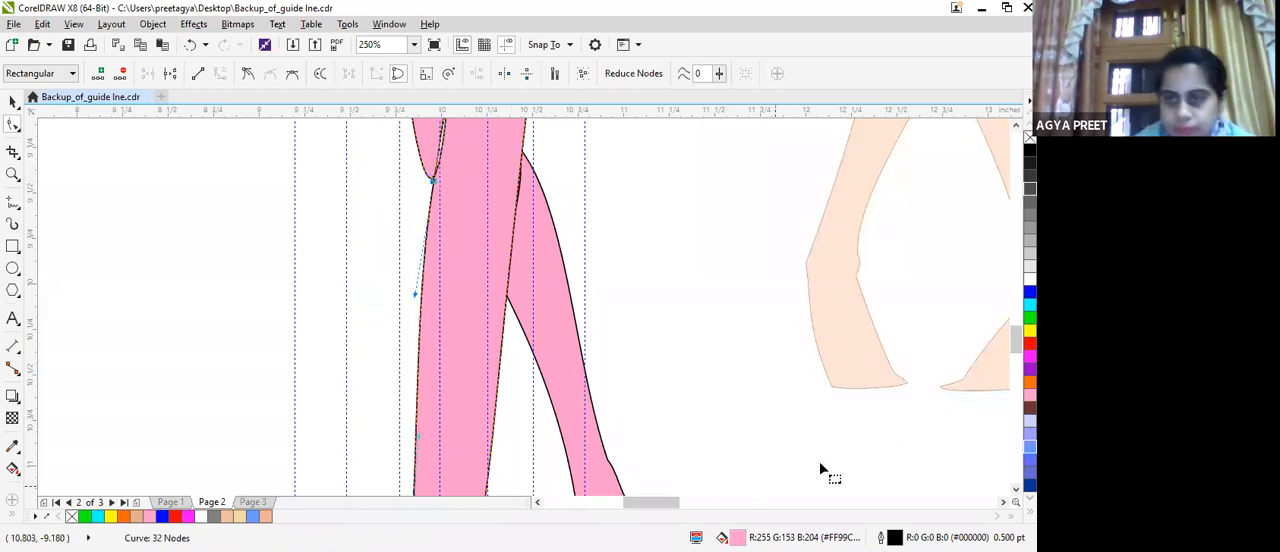
Move the supporting leg's outer ankle point inwards to slim the calf and ankle.
{"action": "scroll", "coordinate": [819, 461], "scroll_direction": "down", "scroll_amount": 2}
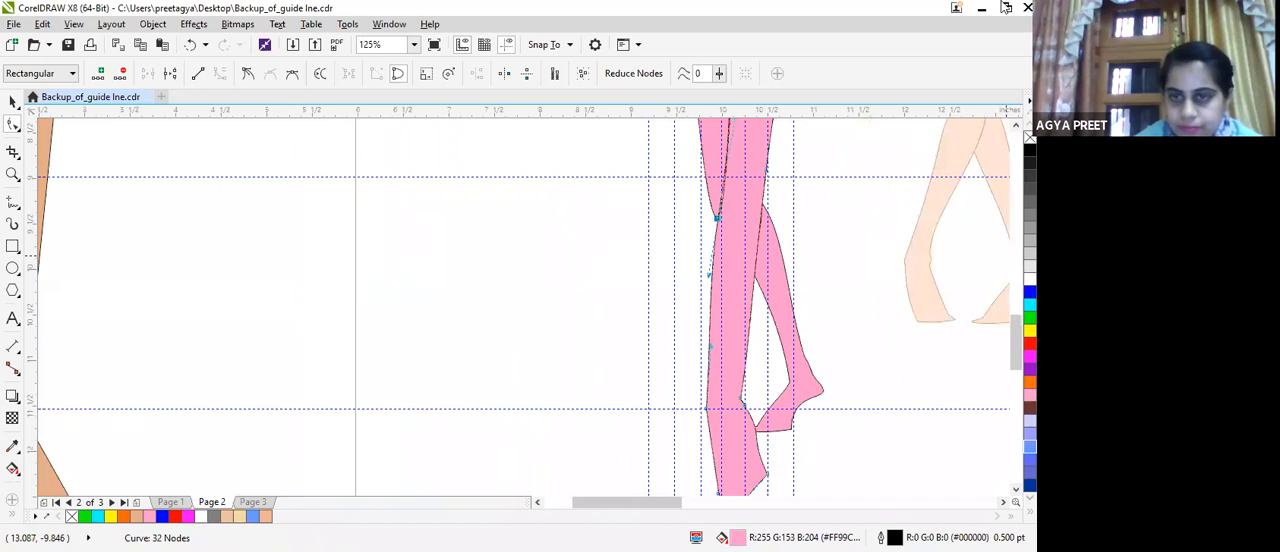
{"action": "left_click_drag", "start_coordinate": [703, 413], "coordinate": [708, 270]}
{"action": "left_click", "coordinate": [720, 272]}
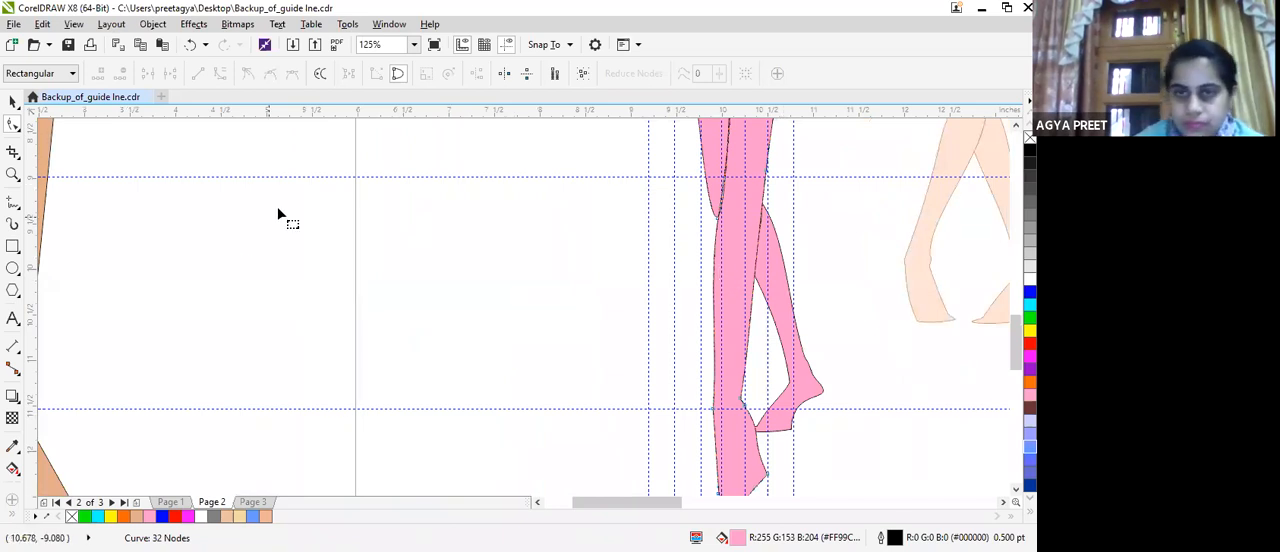
Nudge the mid-thigh node on the inner leg line to close the remaining gap between the thighs.
{"action": "scroll", "coordinate": [303, 270], "scroll_direction": "down", "scroll_amount": 2}
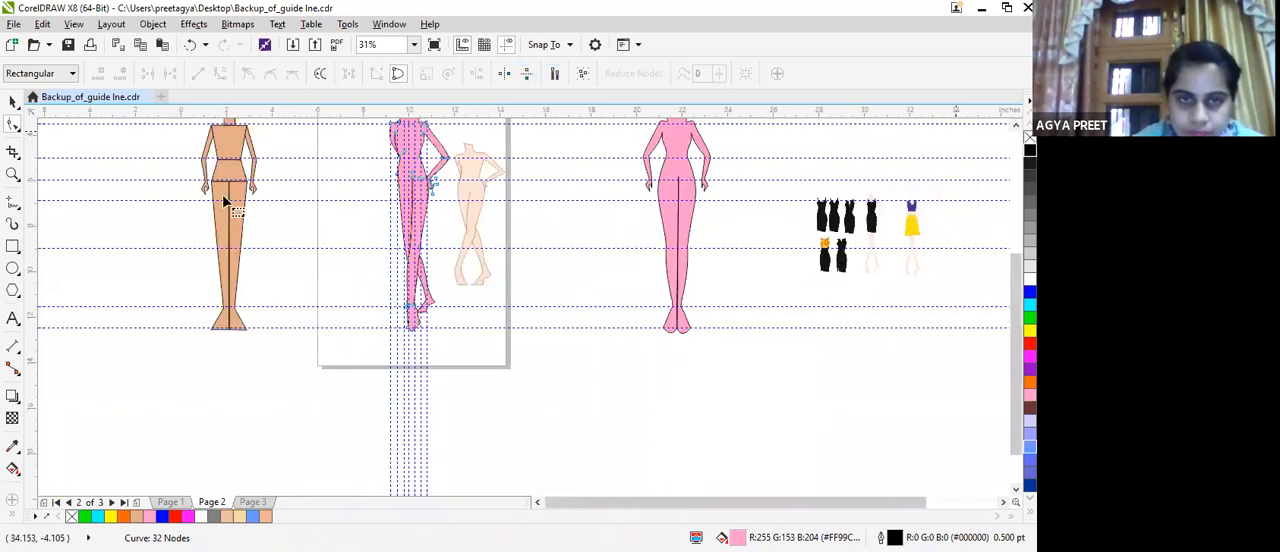
{"action": "scroll", "coordinate": [448, 230], "scroll_direction": "up", "scroll_amount": 1}
{"action": "scroll", "coordinate": [363, 275], "scroll_direction": "up", "scroll_amount": 1}
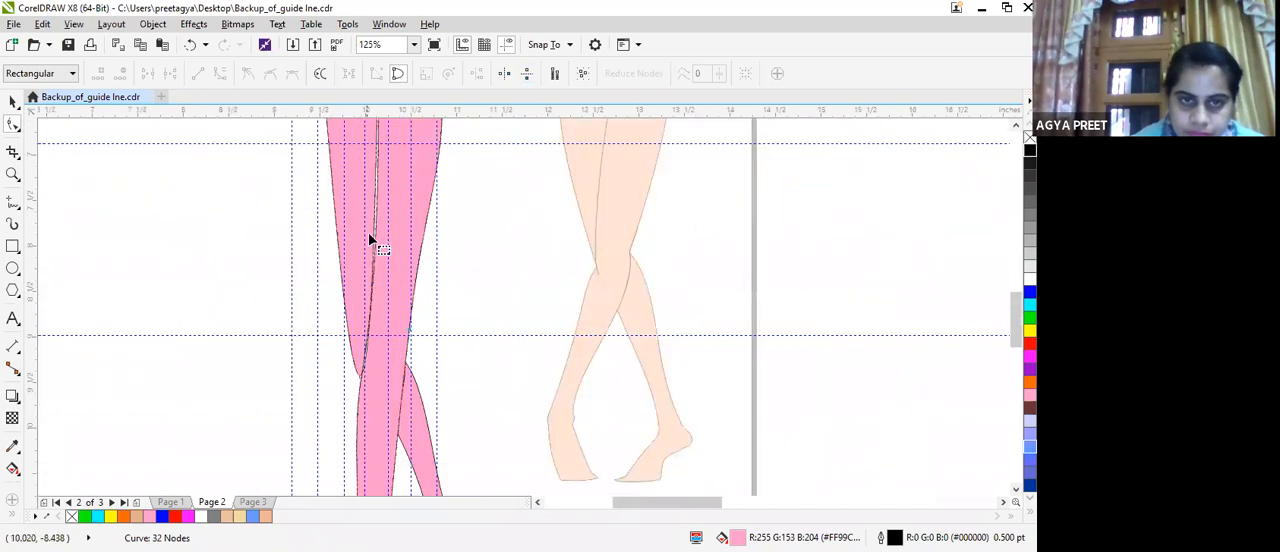
{"action": "left_click", "coordinate": [378, 202]}
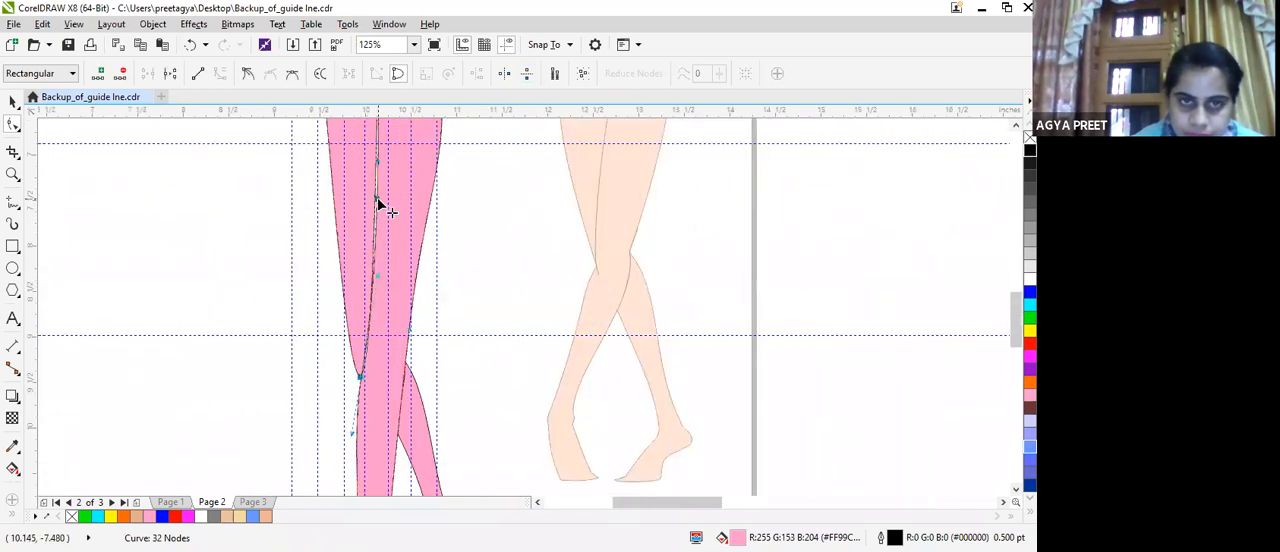
{"action": "left_click_drag", "start_coordinate": [377, 201], "coordinate": [376, 202]}
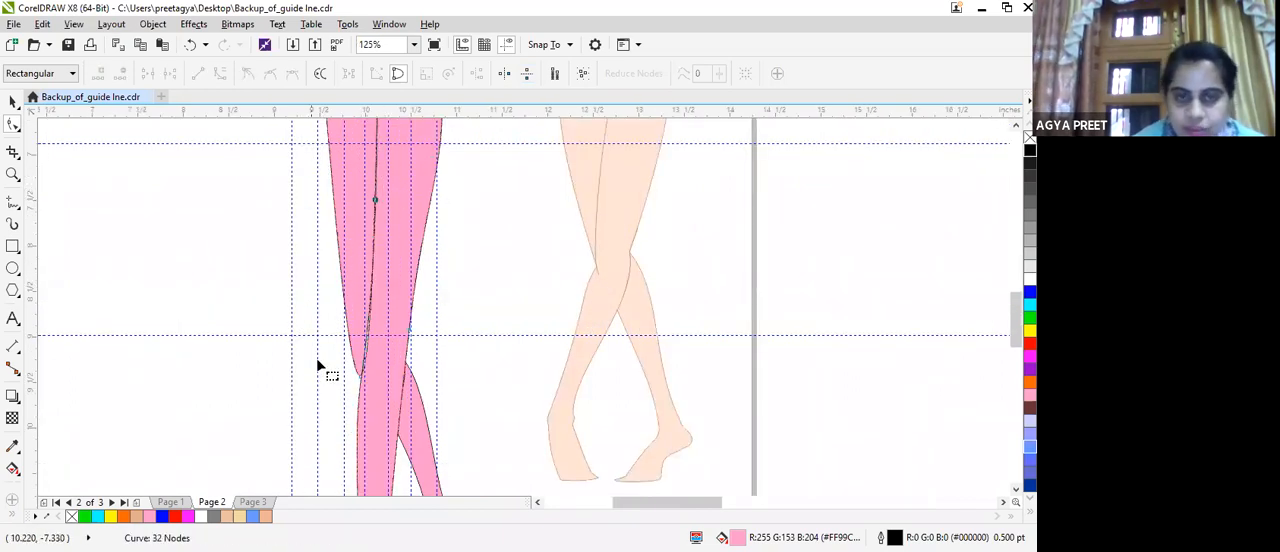
Select the pink body and the separate crossed lower leg together and combine them into one curve.
{"action": "scroll", "coordinate": [318, 357], "scroll_direction": "down", "scroll_amount": 1}
{"action": "scroll", "coordinate": [366, 166], "scroll_direction": "down", "scroll_amount": 3}
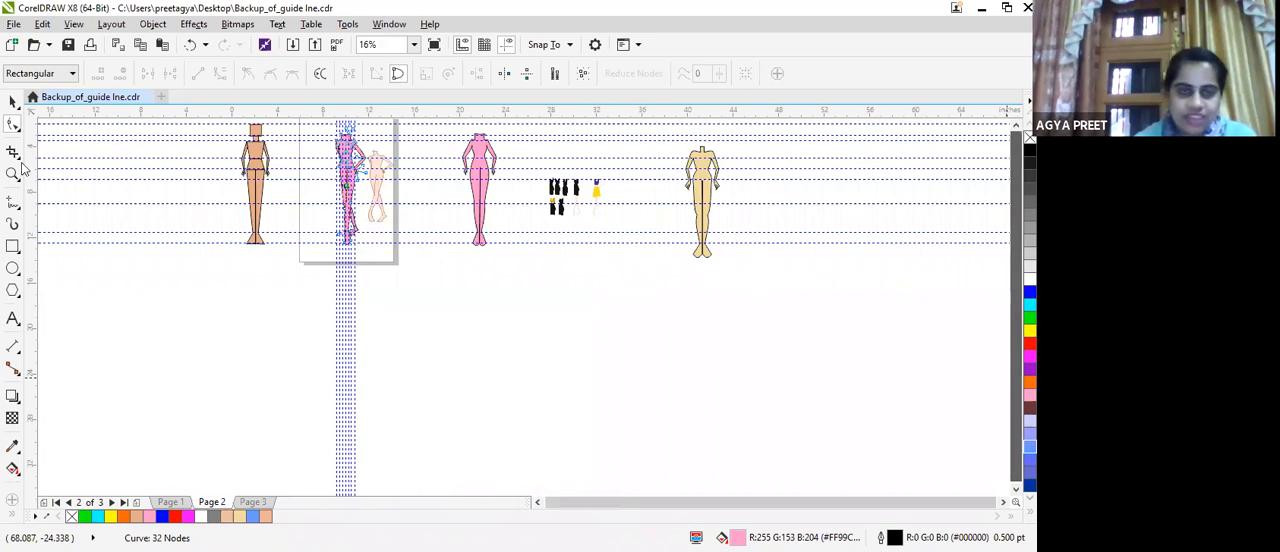
{"action": "left_click", "coordinate": [12, 101]}
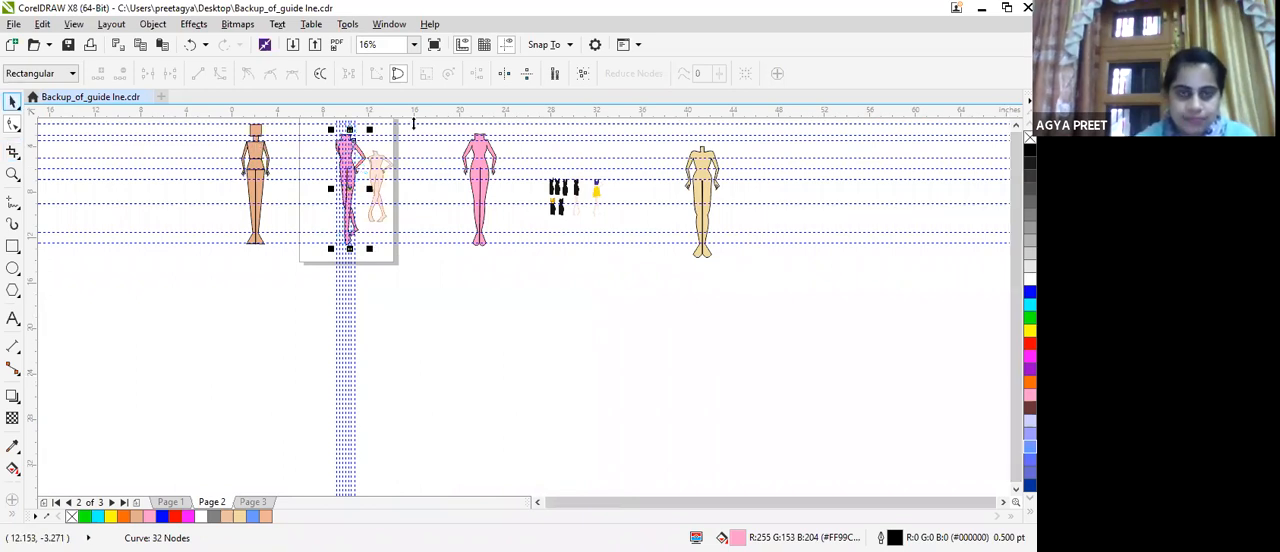
{"action": "scroll", "coordinate": [265, 137], "scroll_direction": "up", "scroll_amount": 3}
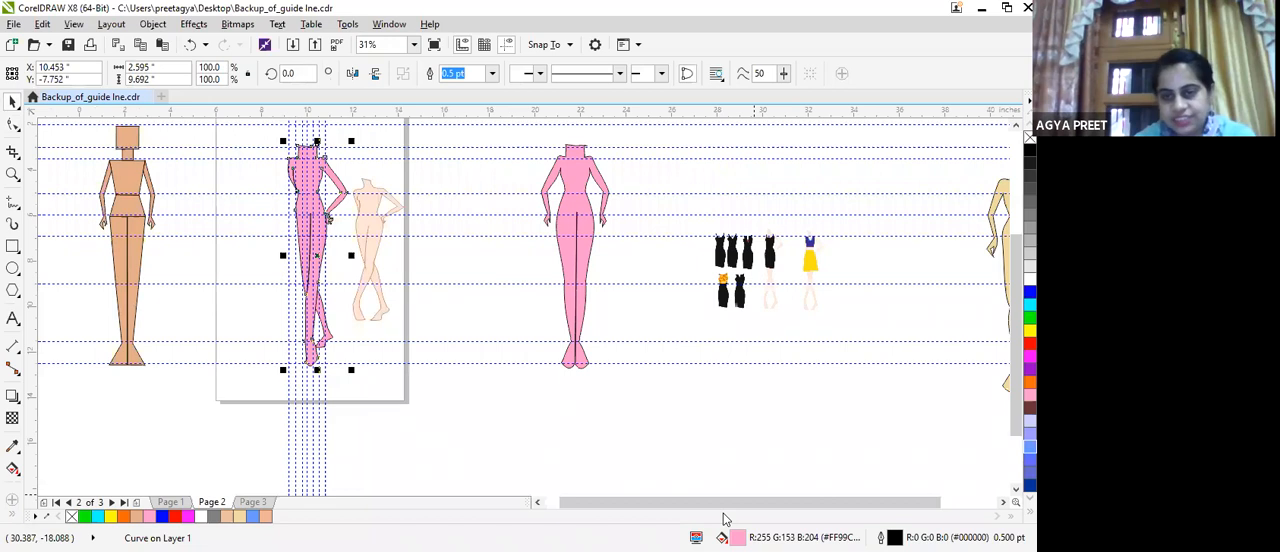
{"action": "key", "text": "Escape"}
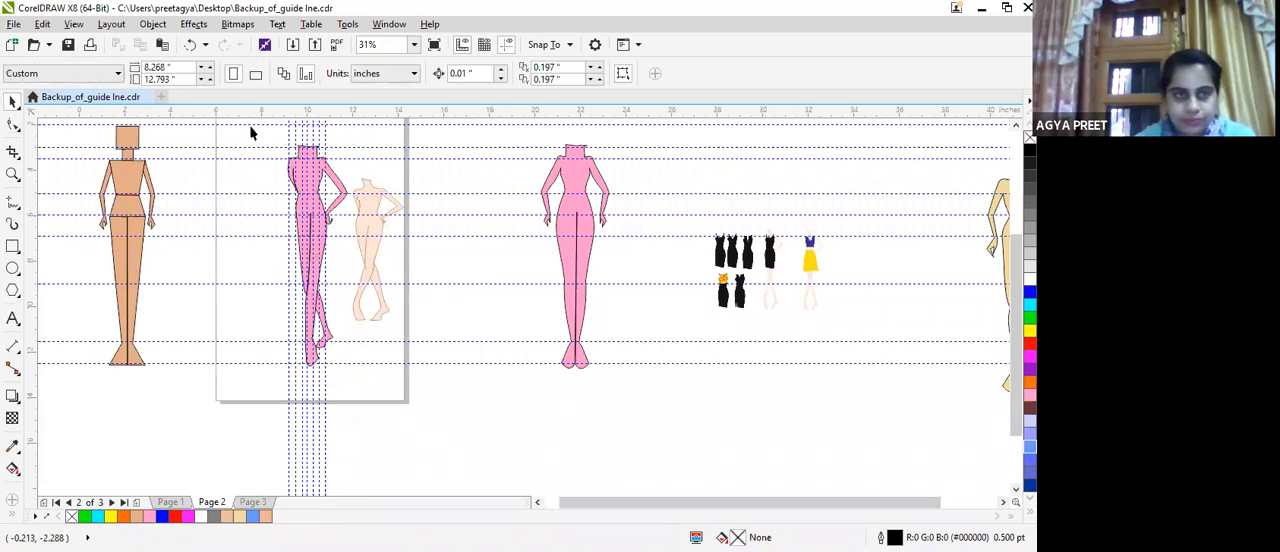
{"action": "left_click_drag", "start_coordinate": [257, 133], "coordinate": [342, 395]}
{"action": "left_click_drag", "start_coordinate": [249, 132], "coordinate": [345, 397]}
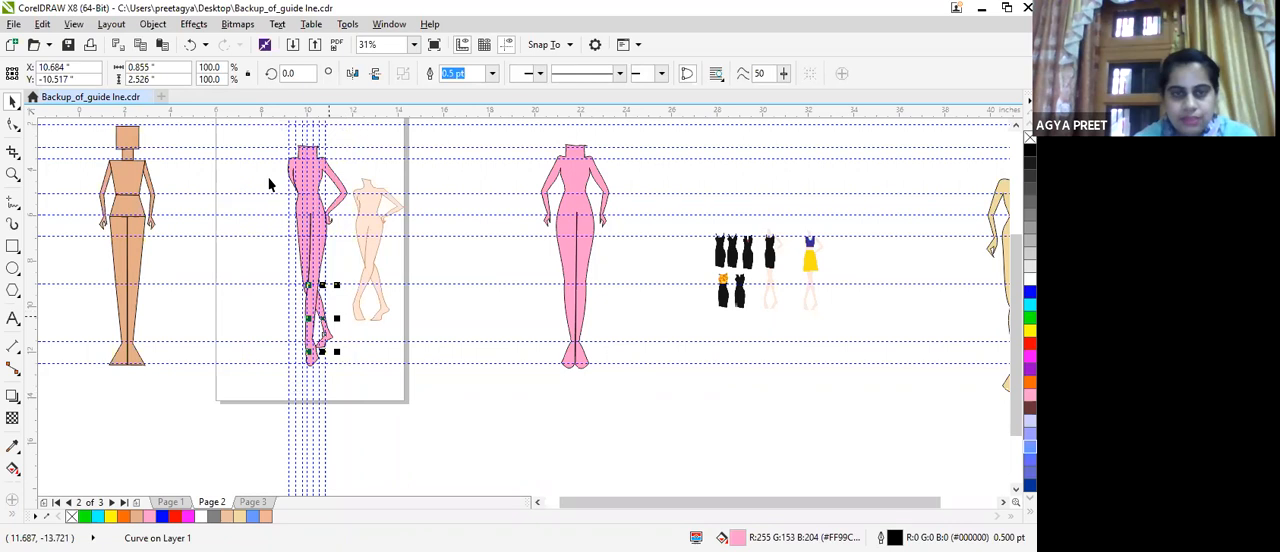
{"action": "left_click", "coordinate": [326, 332]}
{"action": "left_click", "coordinate": [317, 304]}
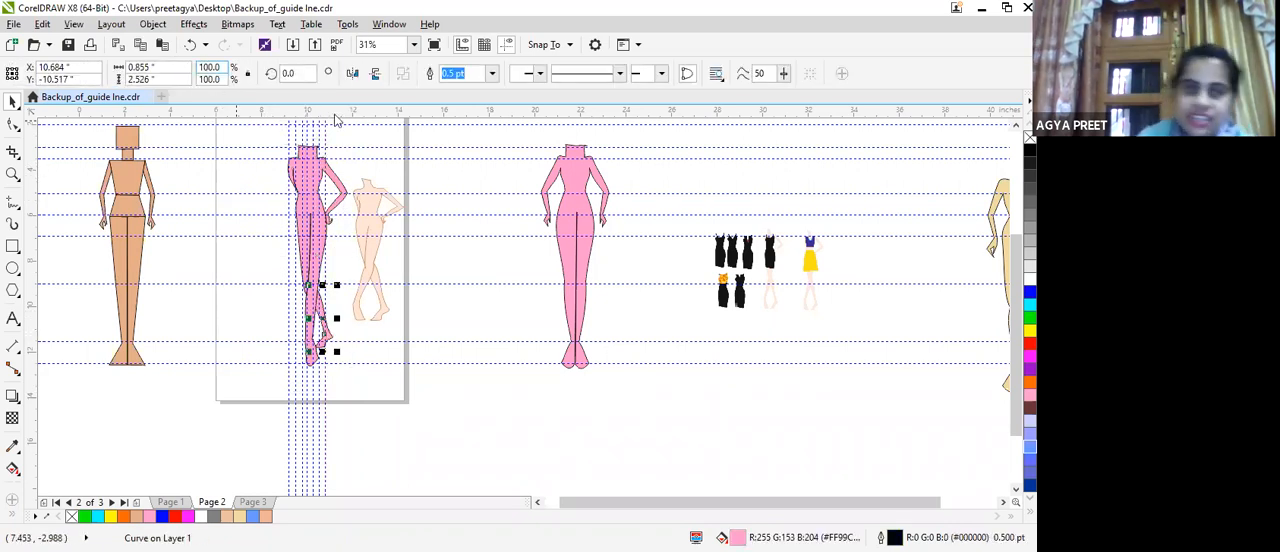
{"action": "left_click_drag", "start_coordinate": [266, 131], "coordinate": [354, 406]}
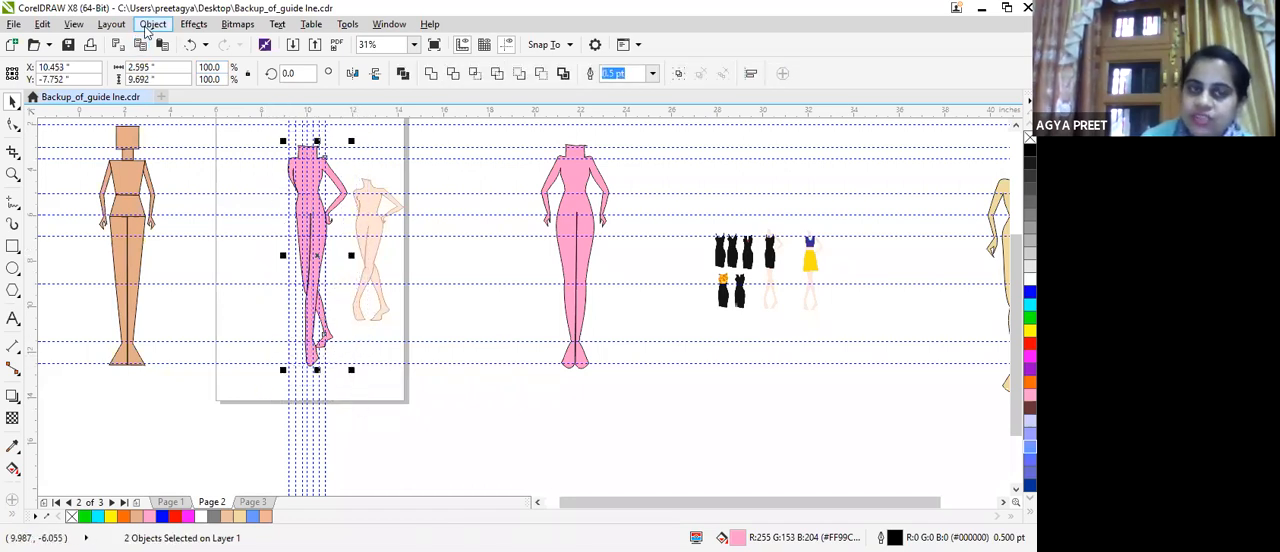
{"action": "left_click", "coordinate": [150, 26]}
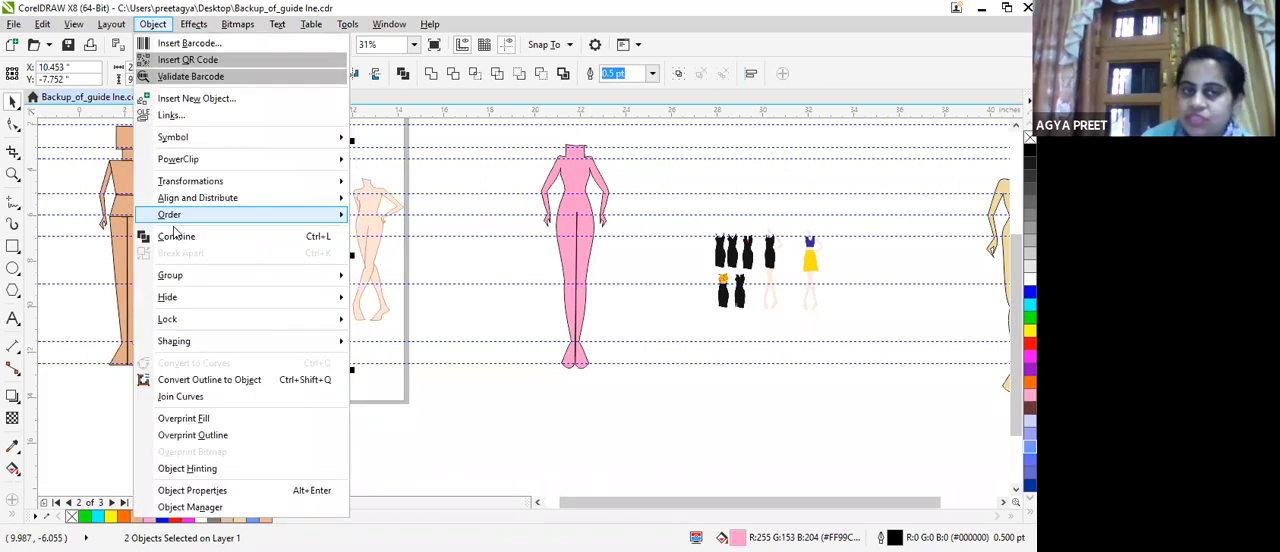
{"action": "left_click", "coordinate": [176, 236]}
Select the combined croquis and move it slightly up to X 10.383", Y -7.431".
{"action": "left_click", "coordinate": [314, 260]}
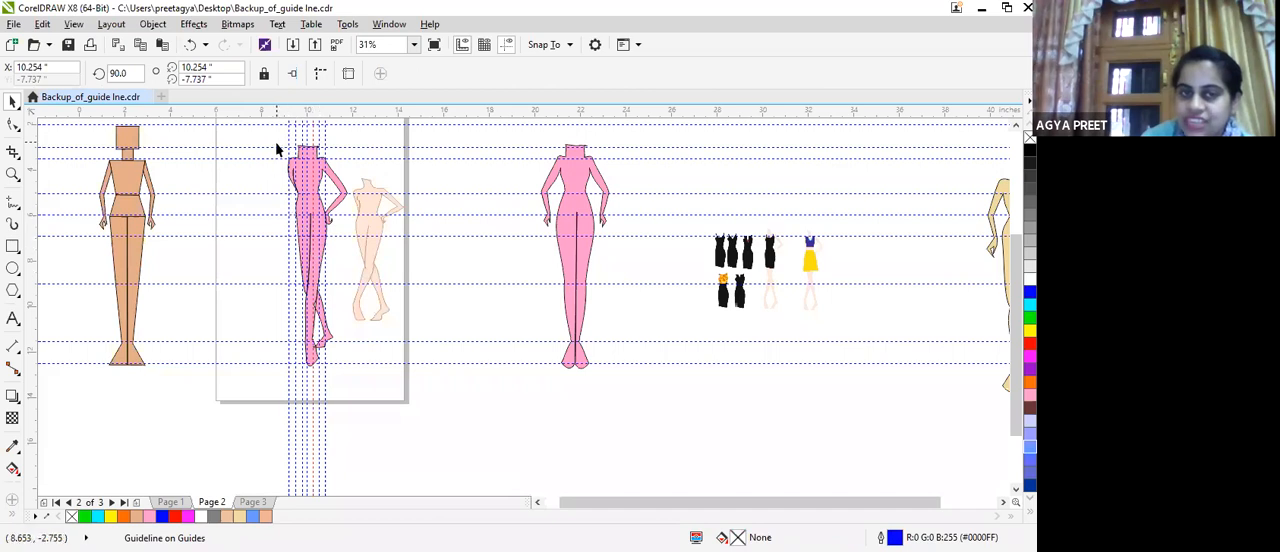
{"action": "left_click_drag", "start_coordinate": [296, 289], "coordinate": [341, 384]}
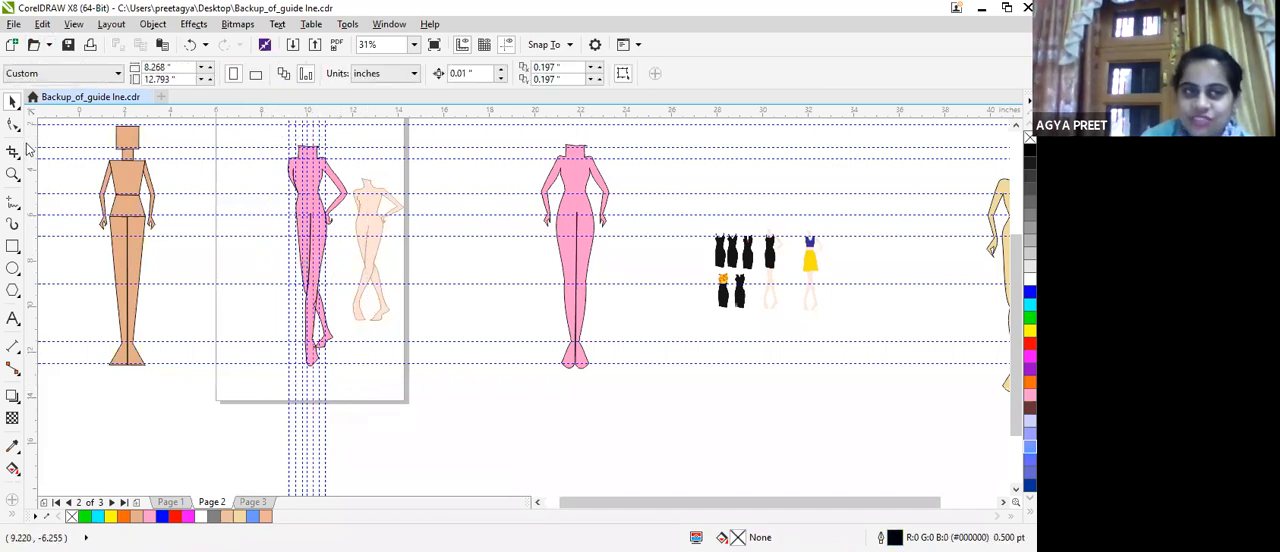
{"action": "left_click", "coordinate": [311, 226]}
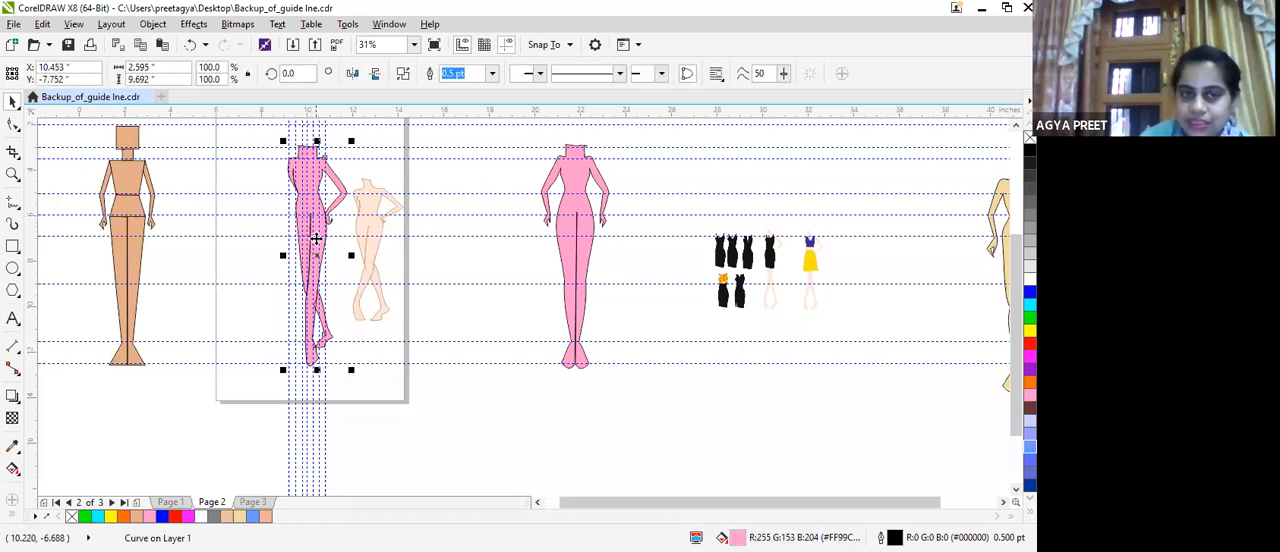
{"action": "mouse_move", "coordinate": [314, 257]}
{"action": "left_mouse_down"}
{"action": "mouse_move", "coordinate": [180, 257]}
{"action": "mouse_move", "coordinate": [280, 251]}
{"action": "mouse_move", "coordinate": [318, 356]}
{"action": "mouse_move", "coordinate": [312, 249]}
{"action": "left_mouse_up"}
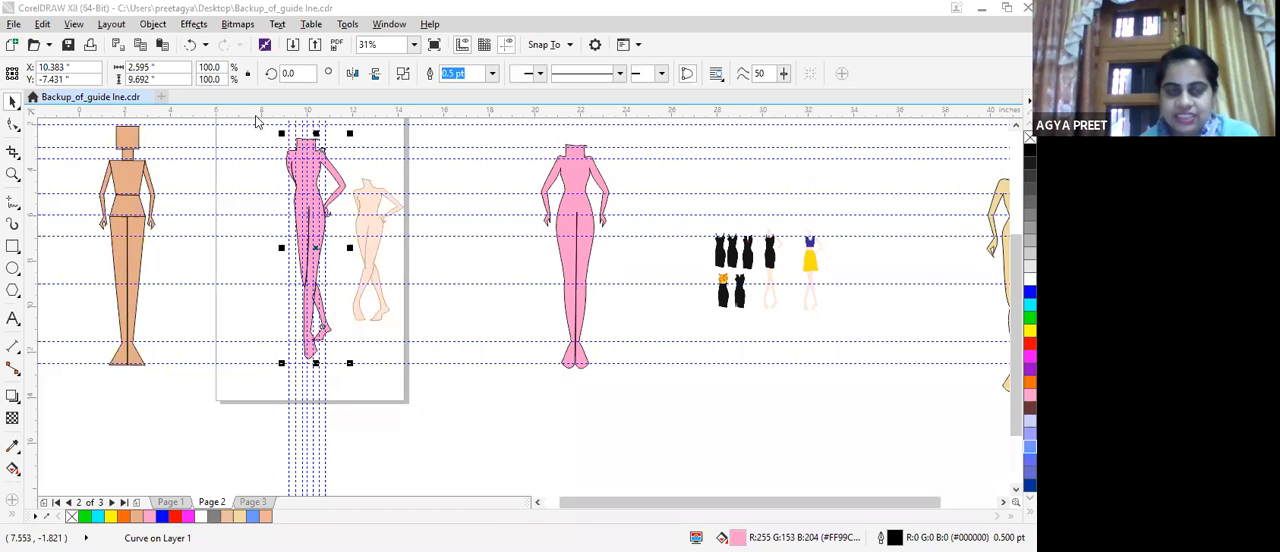
Copy the grouped peach reference figure beside the pink croquis.
{"action": "scroll", "coordinate": [262, 130], "scroll_direction": "down", "scroll_amount": 2}
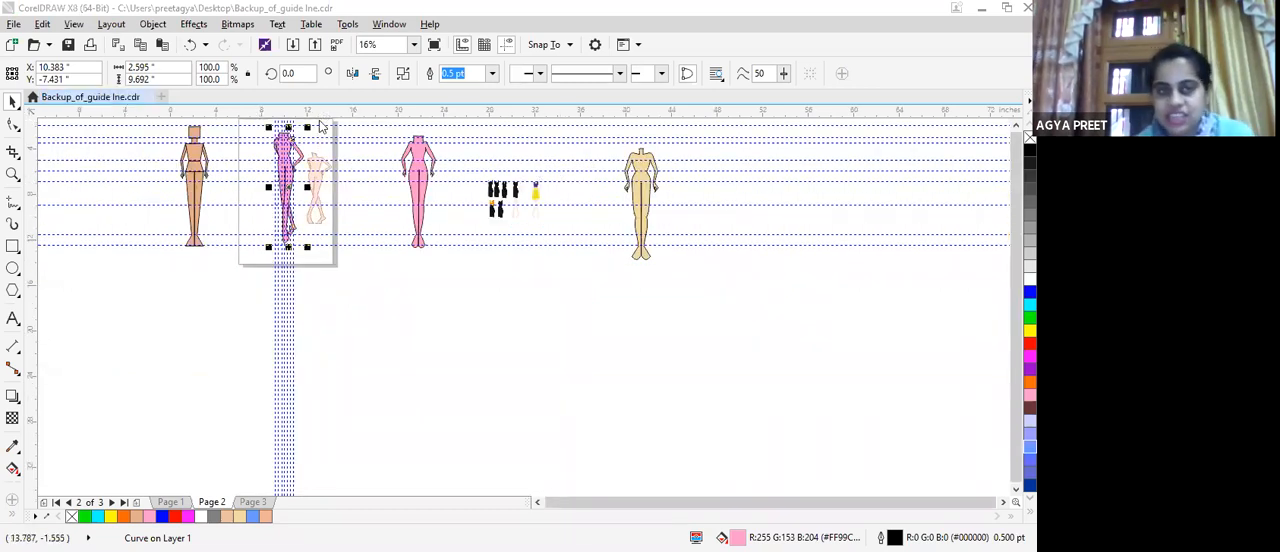
{"action": "scroll", "coordinate": [278, 235], "scroll_direction": "up", "scroll_amount": 3}
{"action": "scroll", "coordinate": [274, 246], "scroll_direction": "down", "scroll_amount": 3}
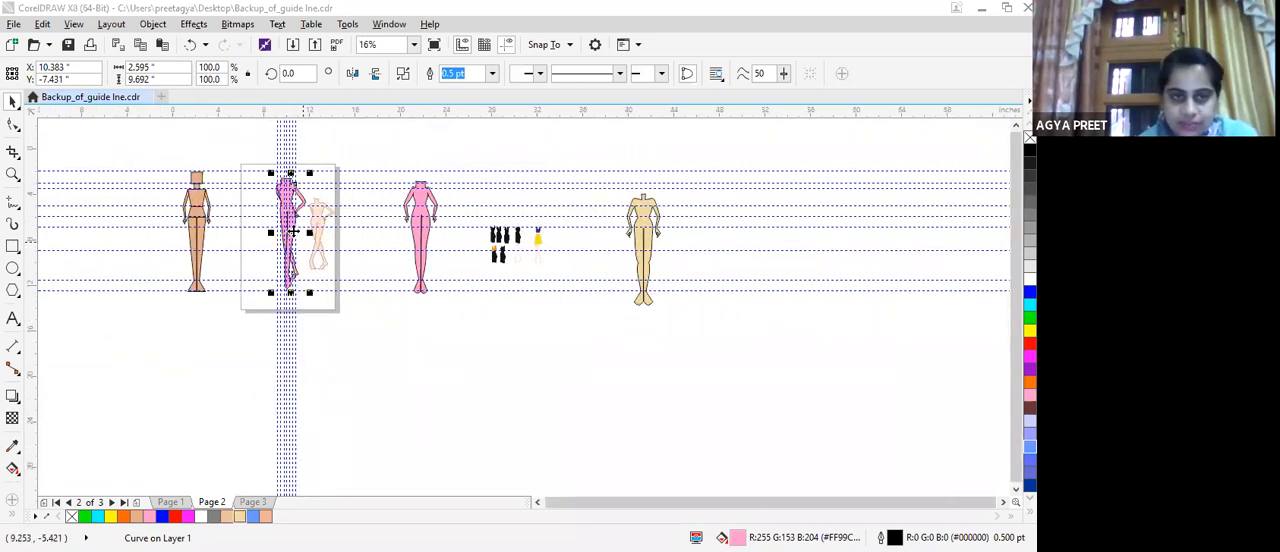
{"action": "scroll", "coordinate": [284, 232], "scroll_direction": "up", "scroll_amount": 2}
{"action": "scroll", "coordinate": [285, 226], "scroll_direction": "up", "scroll_amount": 5}
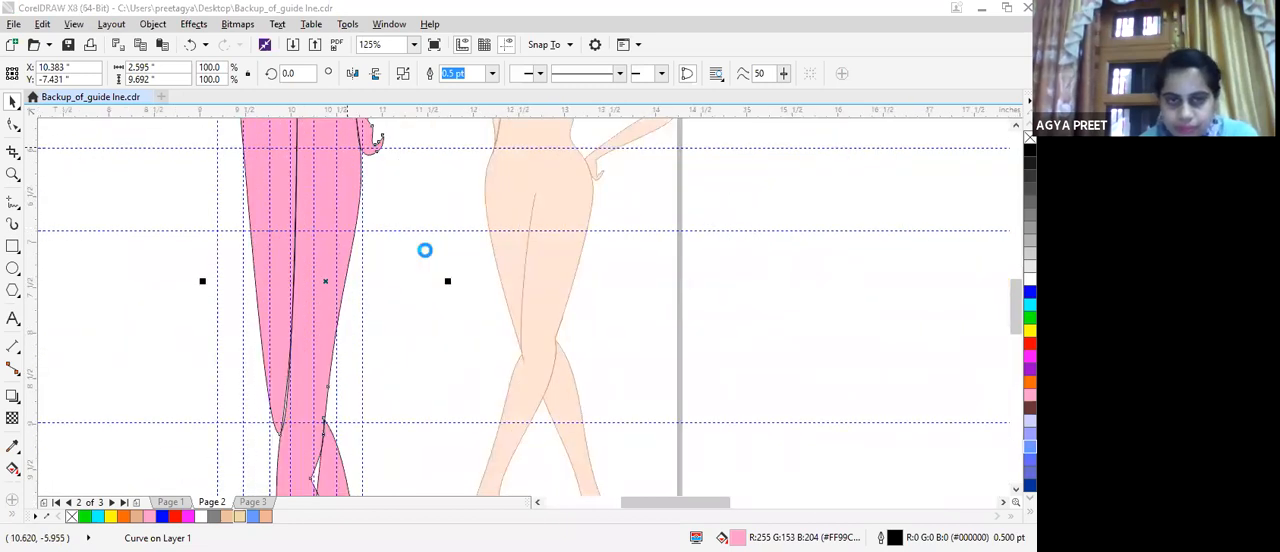
{"action": "scroll", "coordinate": [424, 250], "scroll_direction": "down", "scroll_amount": 2}
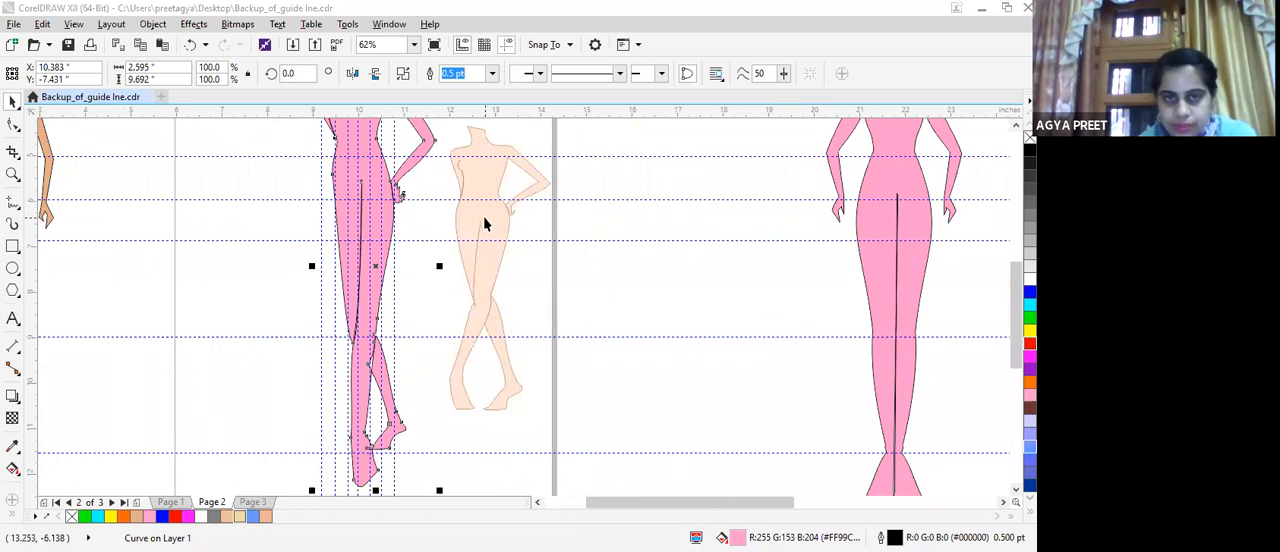
{"action": "left_click", "coordinate": [483, 223]}
{"action": "right_click", "coordinate": [523, 329]}
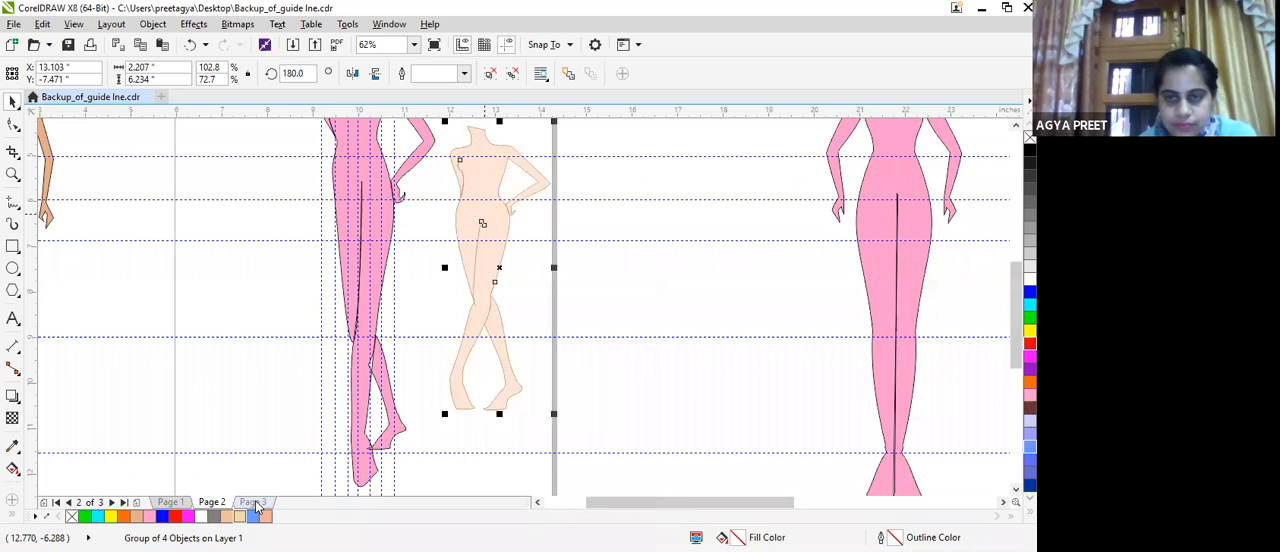
Insert a new blank page after Page 3.
{"action": "left_click", "coordinate": [253, 502]}
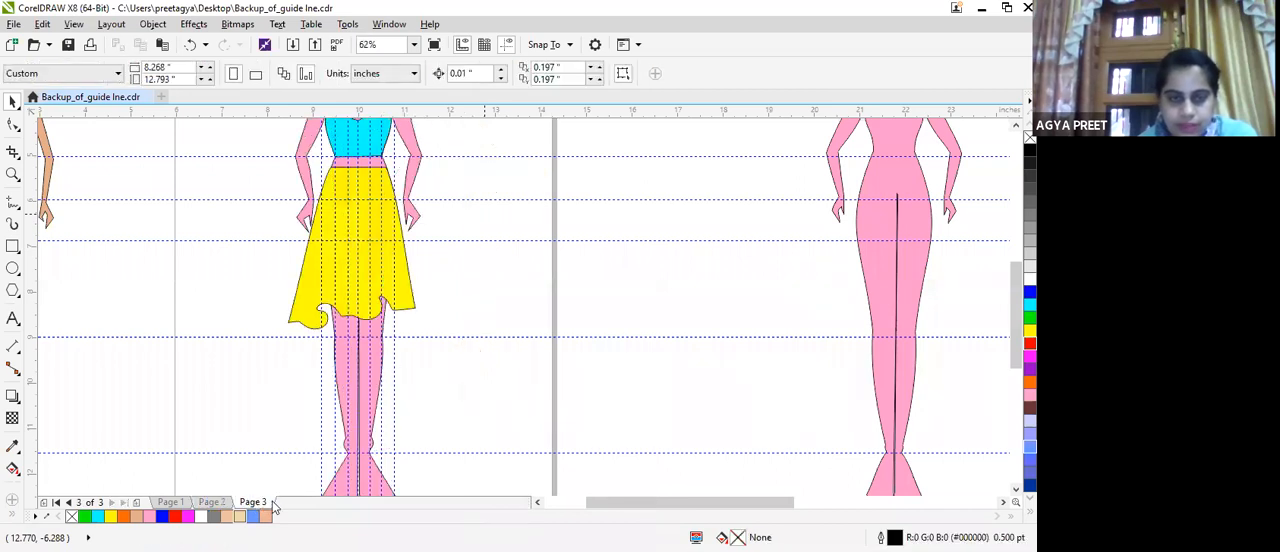
{"action": "right_click", "coordinate": [273, 502]}
{"action": "left_click", "coordinate": [328, 424]}
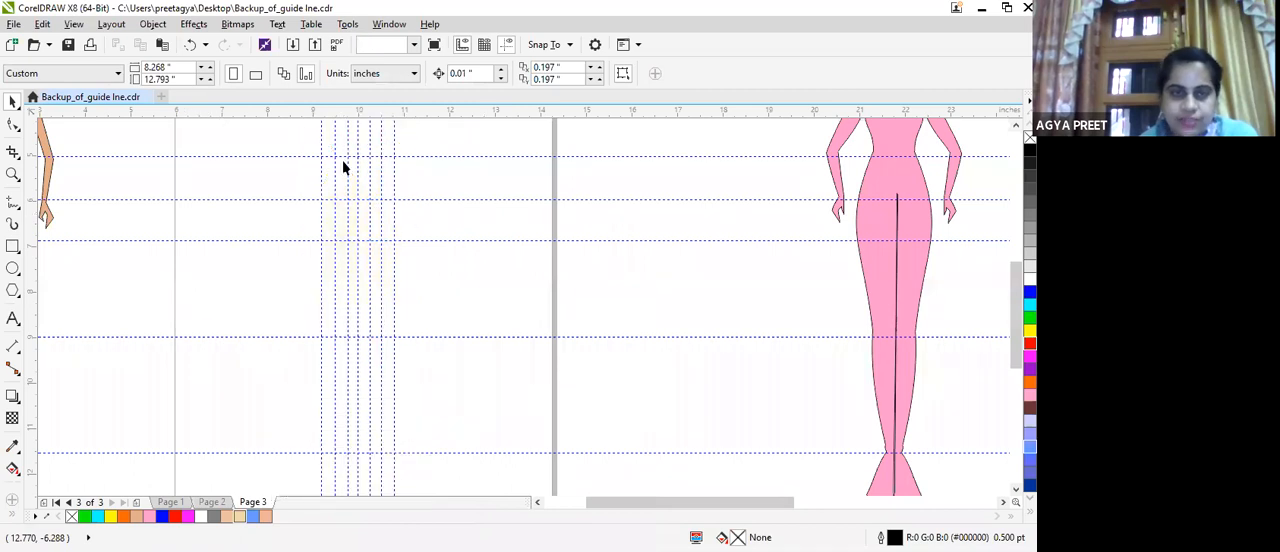
{"action": "left_click", "coordinate": [390, 212]}
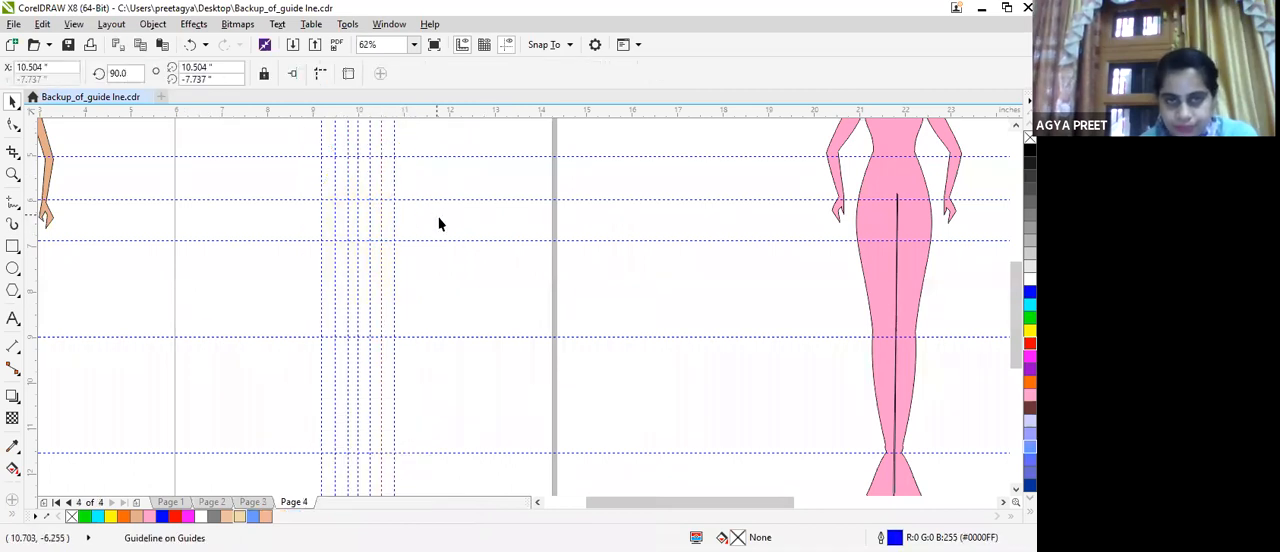
Paste the copied peach reference figure onto Page 4 and move it onto the vertical guides at X 10.353", Y -7.867".
{"action": "right_click", "coordinate": [474, 329]}
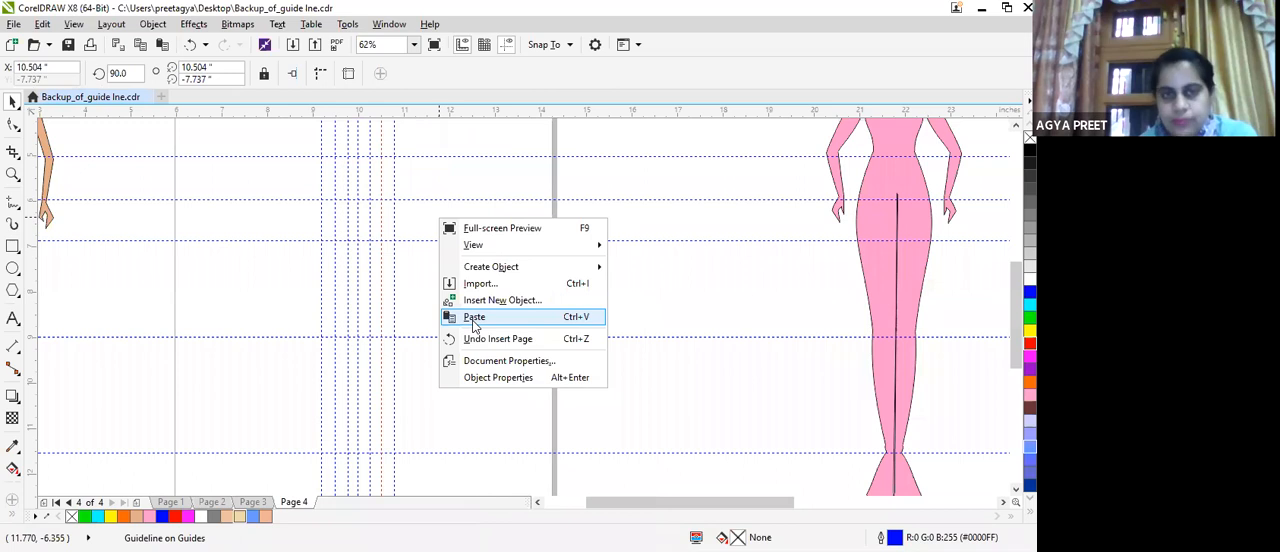
{"action": "left_click", "coordinate": [474, 320]}
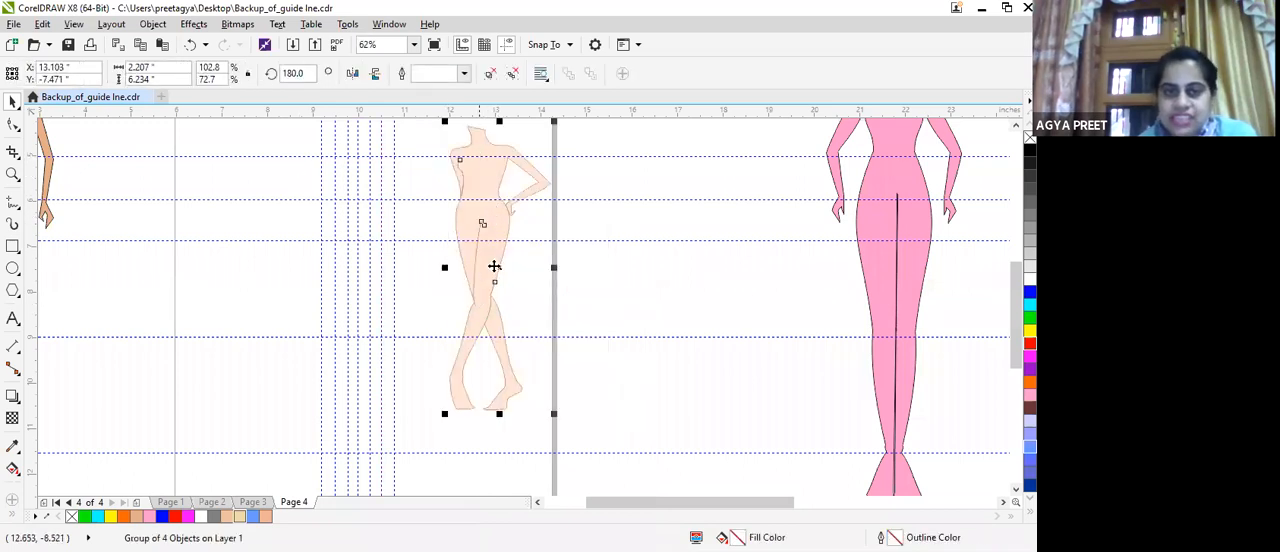
{"action": "left_click_drag", "start_coordinate": [457, 268], "coordinate": [332, 286]}
Trace the dress side opposite the bent arm with joined 0.5 pt freehand lines from the shoulder through armhole and waist to the hip.
{"action": "scroll", "coordinate": [300, 172], "scroll_direction": "up", "scroll_amount": 4}
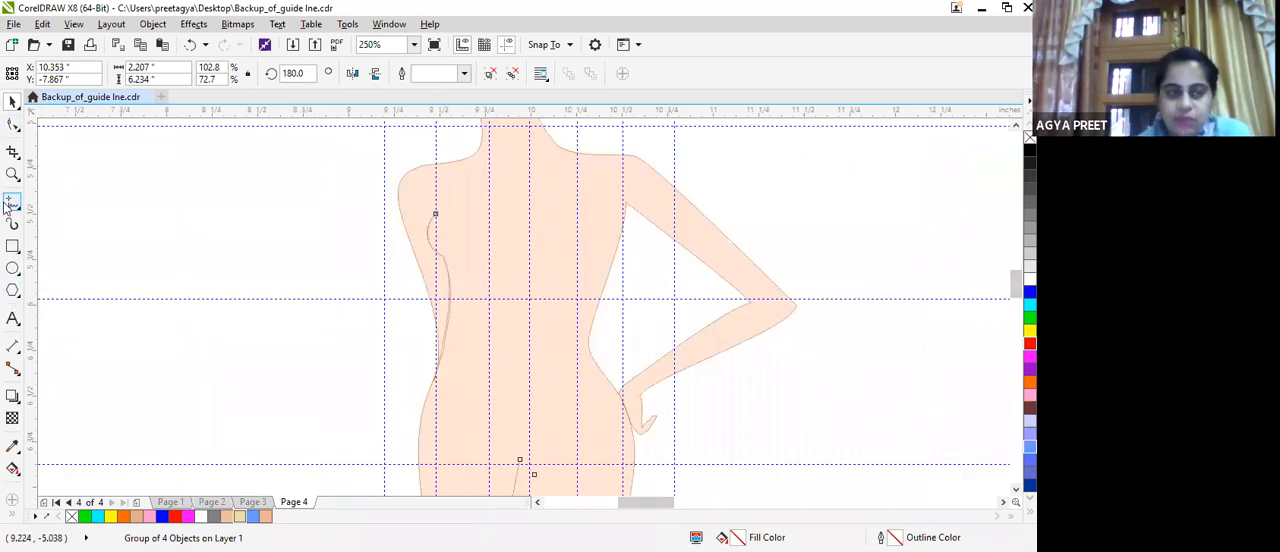
{"action": "key", "text": "F5"}
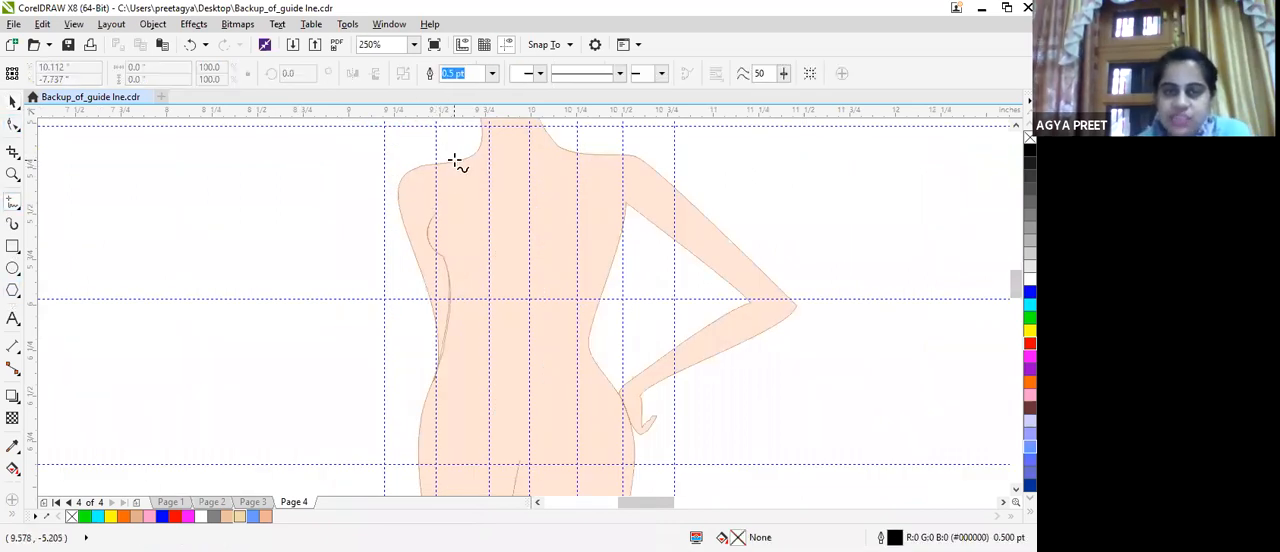
{"action": "left_click", "coordinate": [446, 166]}
{"action": "left_click", "coordinate": [440, 214]}
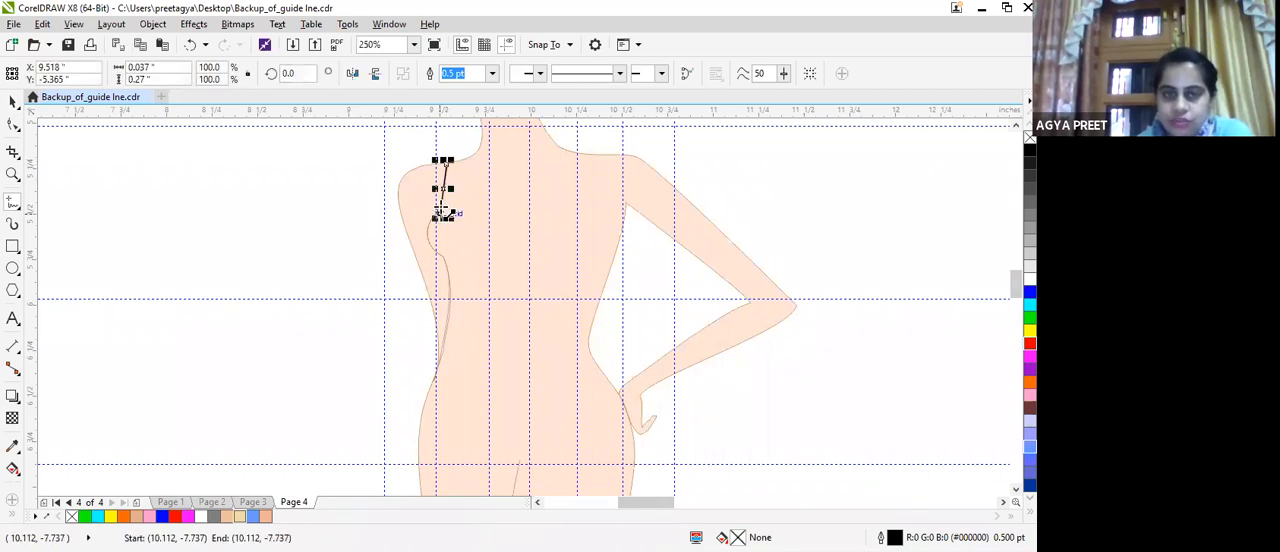
{"action": "double_click", "coordinate": [429, 230]}
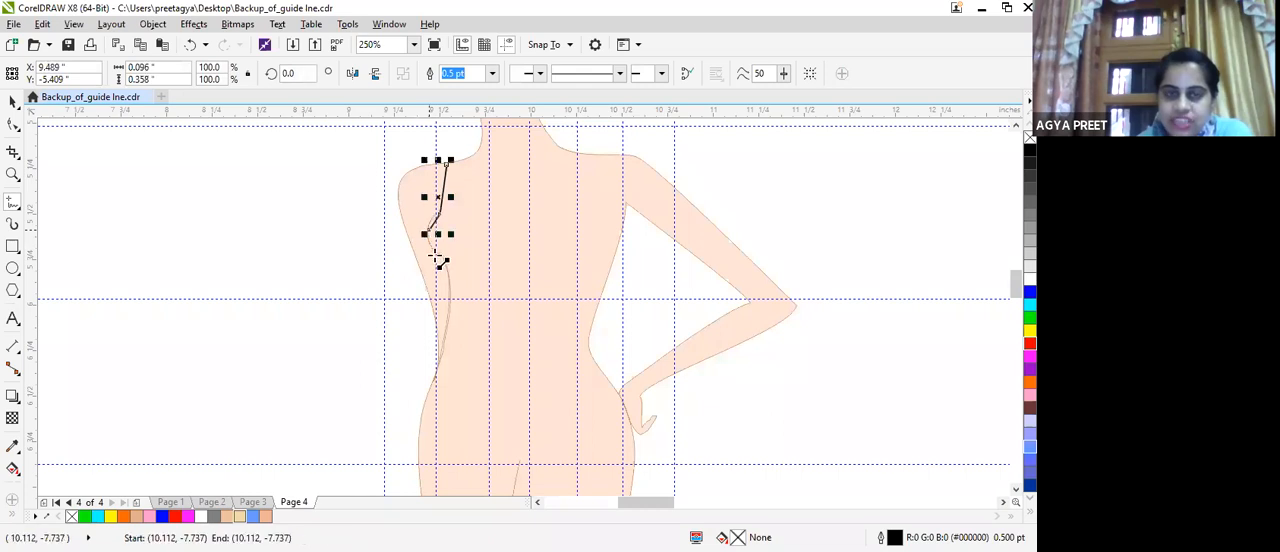
{"action": "double_click", "coordinate": [440, 261]}
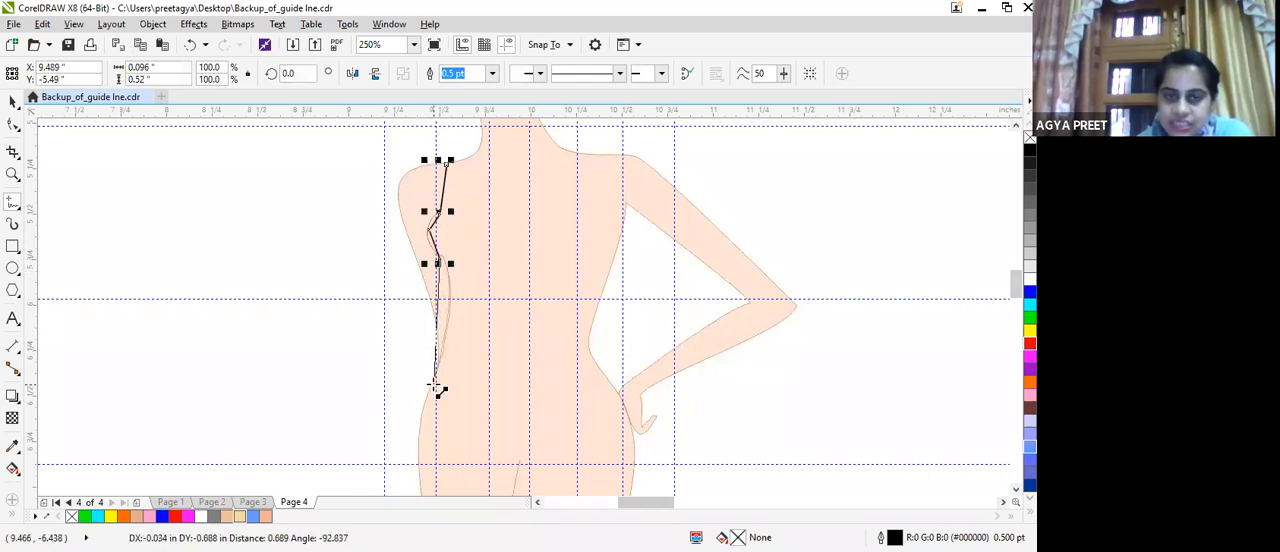
{"action": "left_click", "coordinate": [448, 309]}
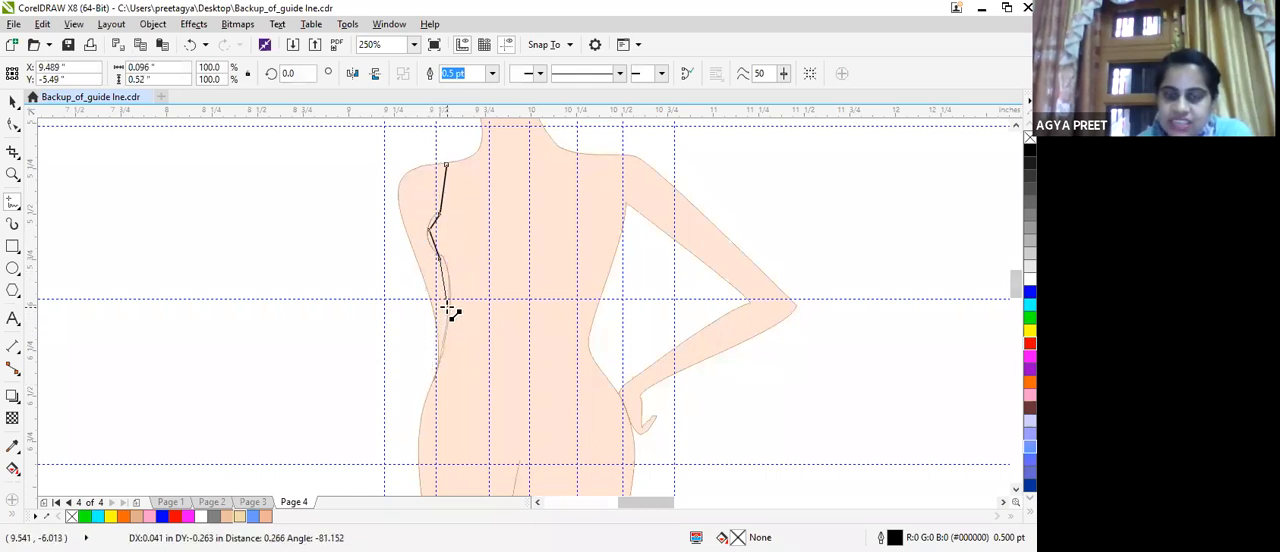
{"action": "double_click", "coordinate": [425, 416]}
Continue the dress outline from the hip down to mid-thigh and draw the slightly slanted hem across both legs.
{"action": "scroll", "coordinate": [530, 296], "scroll_direction": "down", "scroll_amount": 2}
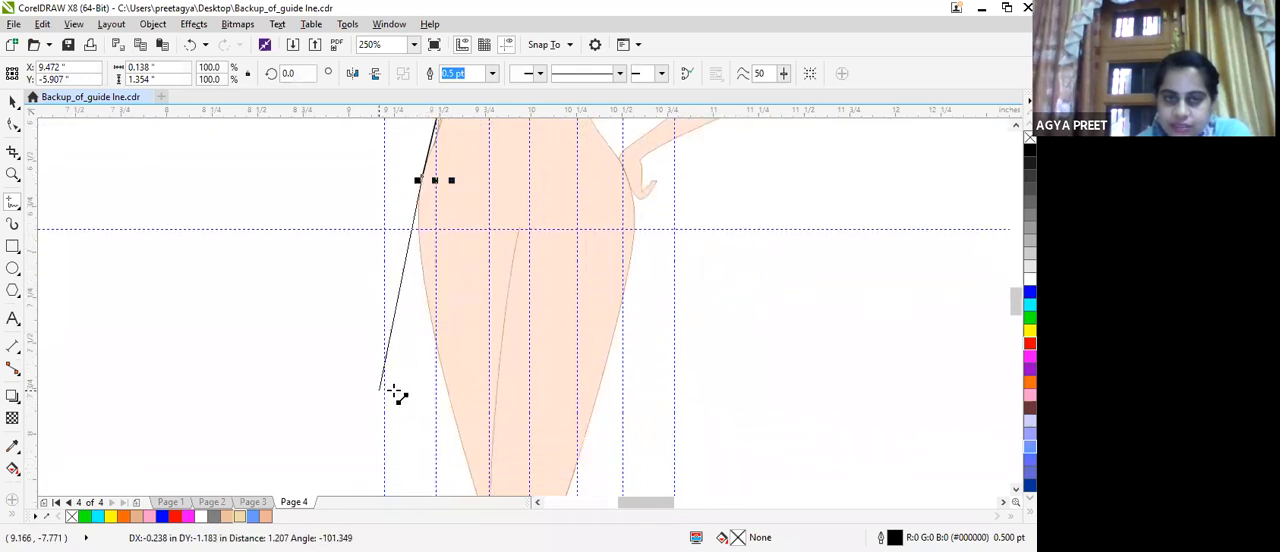
{"action": "left_click", "coordinate": [430, 415]}
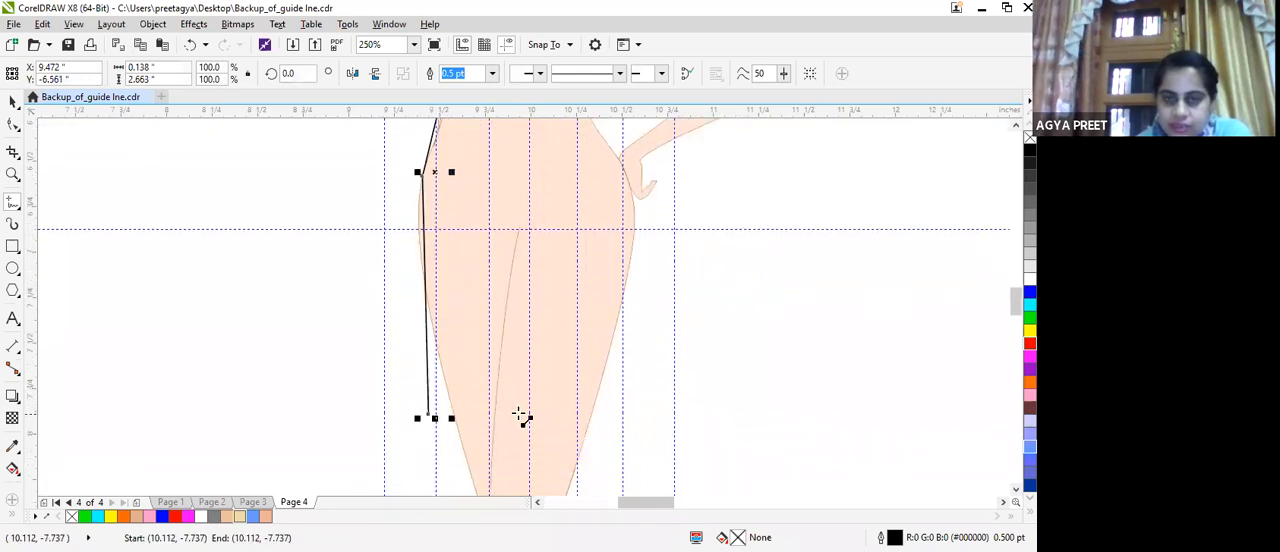
{"action": "left_click", "coordinate": [618, 400]}
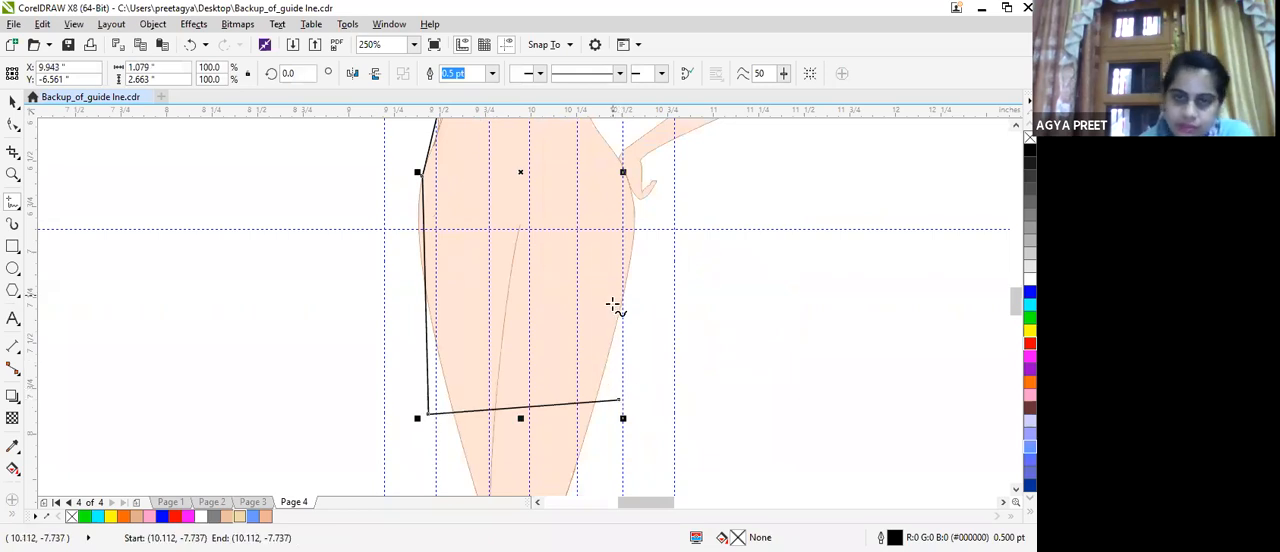
Trace the dress's bent-arm side from the hem end up through the hip and waist to the underarm.
{"action": "left_click", "coordinate": [620, 400]}
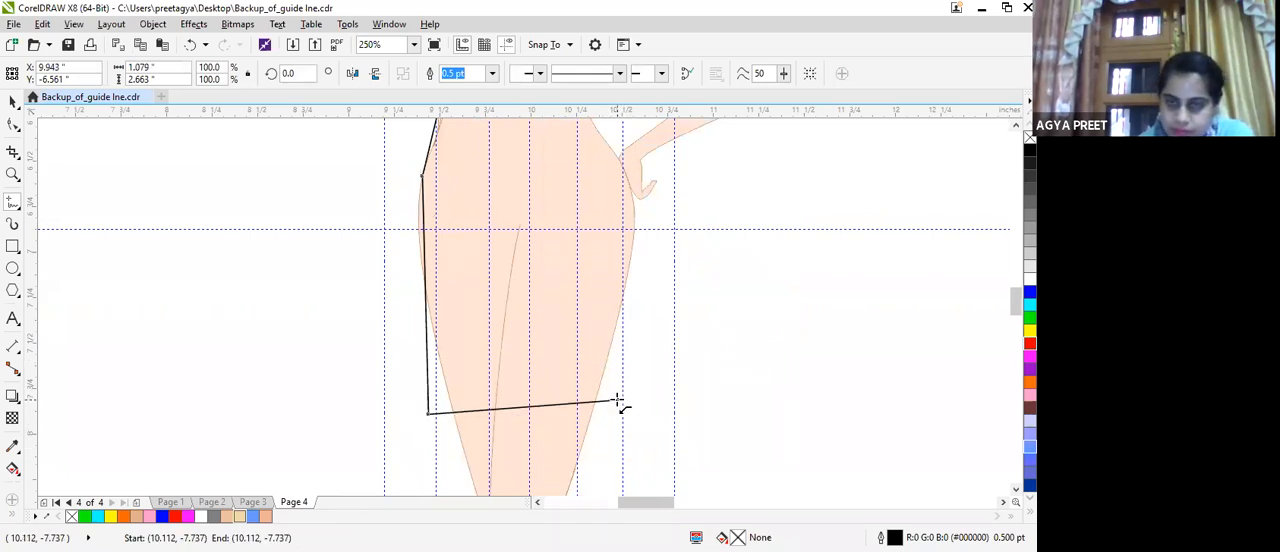
{"action": "left_click", "coordinate": [634, 207]}
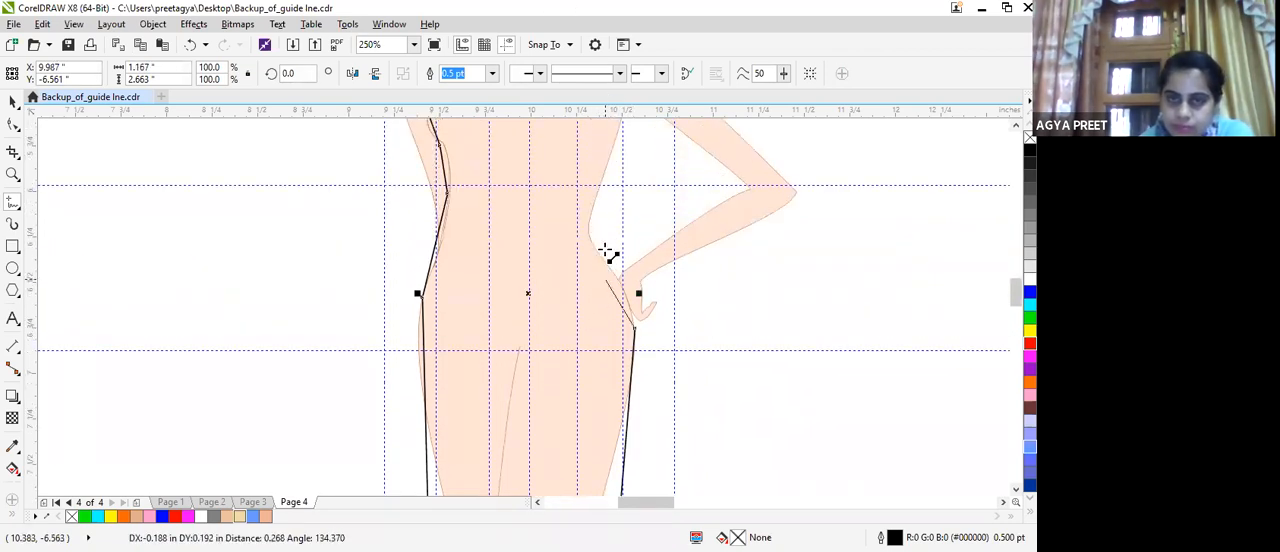
{"action": "left_click", "coordinate": [621, 272]}
{"action": "left_click", "coordinate": [586, 242]}
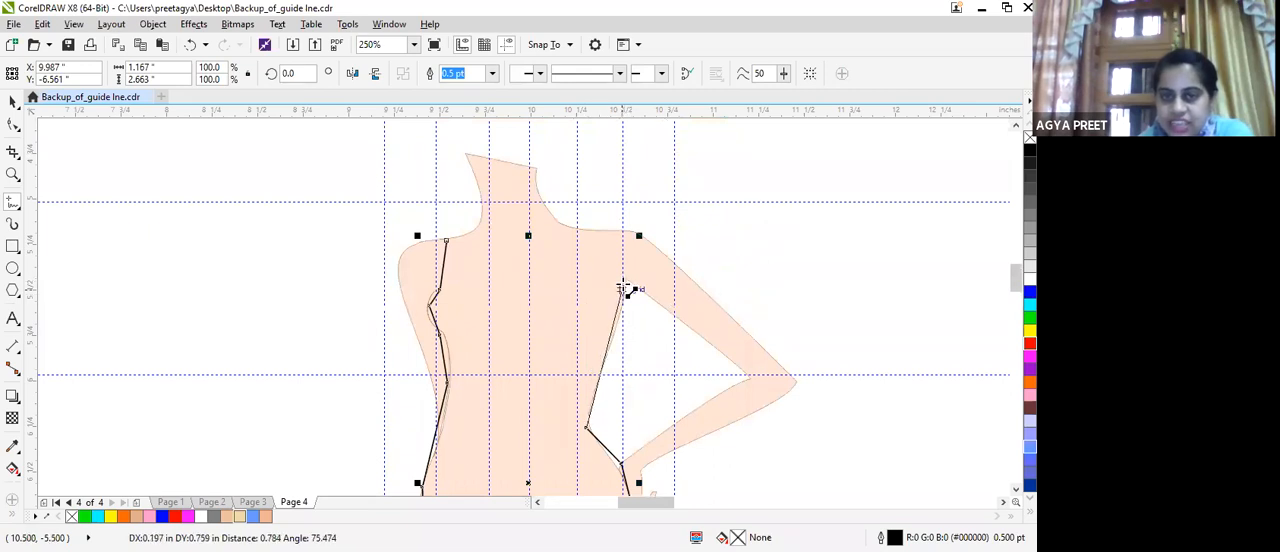
{"action": "left_click", "coordinate": [621, 289]}
Draw the bent-arm armhole, both shoulder straps and the square neckline, closing the dress outline at its starting point.
{"action": "left_click", "coordinate": [604, 266]}
{"action": "left_click", "coordinate": [607, 233]}
{"action": "left_click", "coordinate": [576, 229]}
{"action": "left_click", "coordinate": [573, 279]}
{"action": "left_click", "coordinate": [478, 281]}
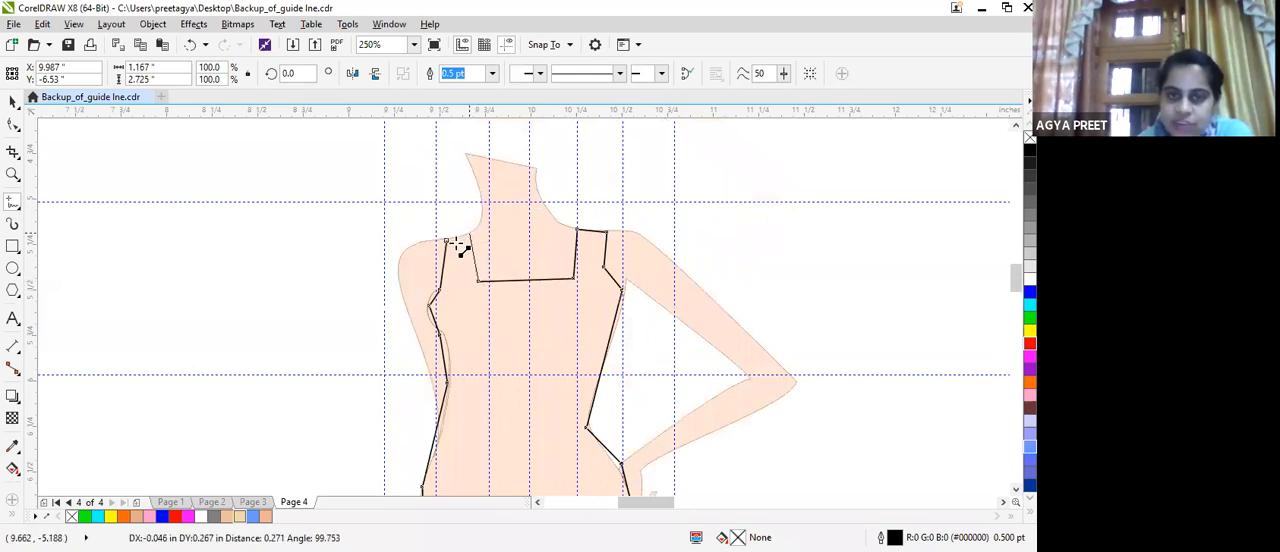
{"action": "left_click", "coordinate": [466, 236]}
{"action": "left_click", "coordinate": [447, 240]}
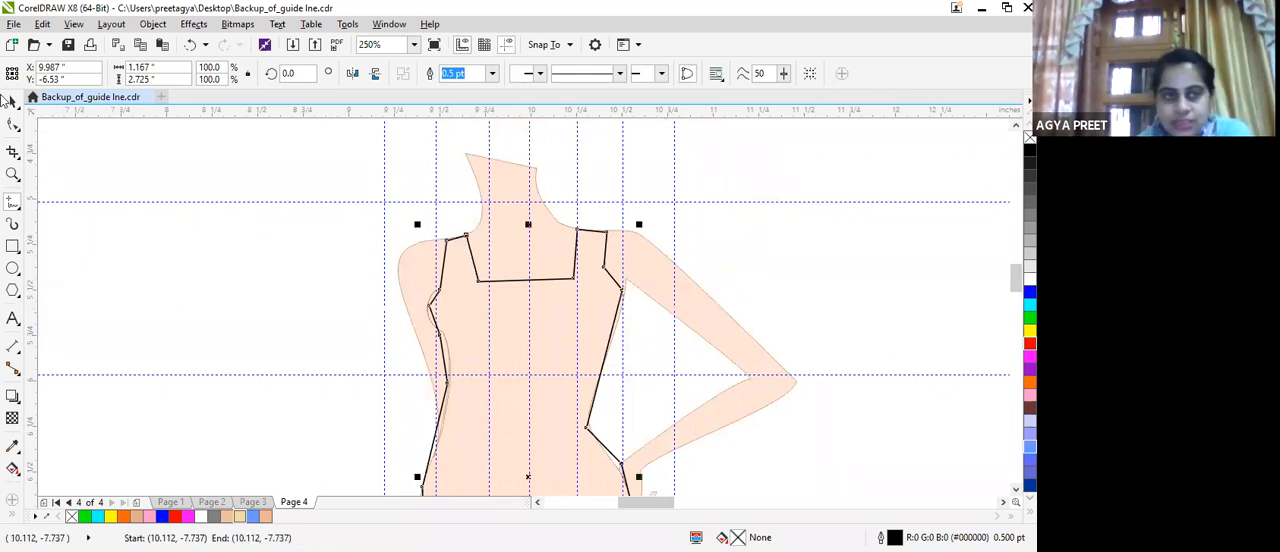
Align the shoulder nodes with the body's shoulder line and widen the square neckline by moving its two lower corners outward.
{"action": "left_click", "coordinate": [13, 124]}
{"action": "scroll", "coordinate": [538, 226], "scroll_direction": "up", "scroll_amount": 2}
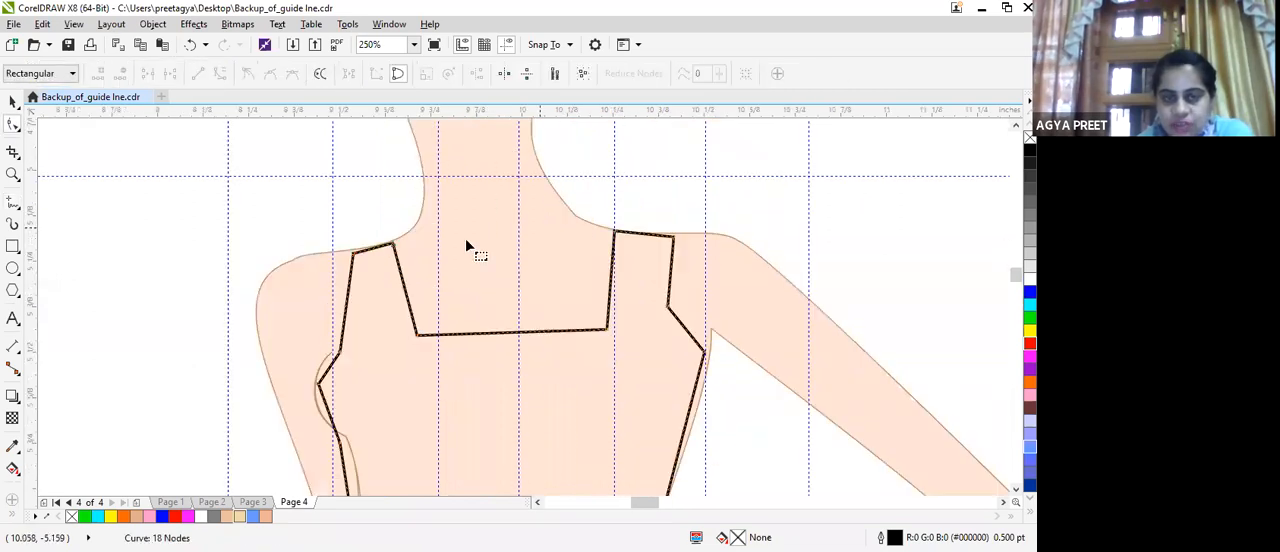
{"action": "left_click", "coordinate": [352, 251]}
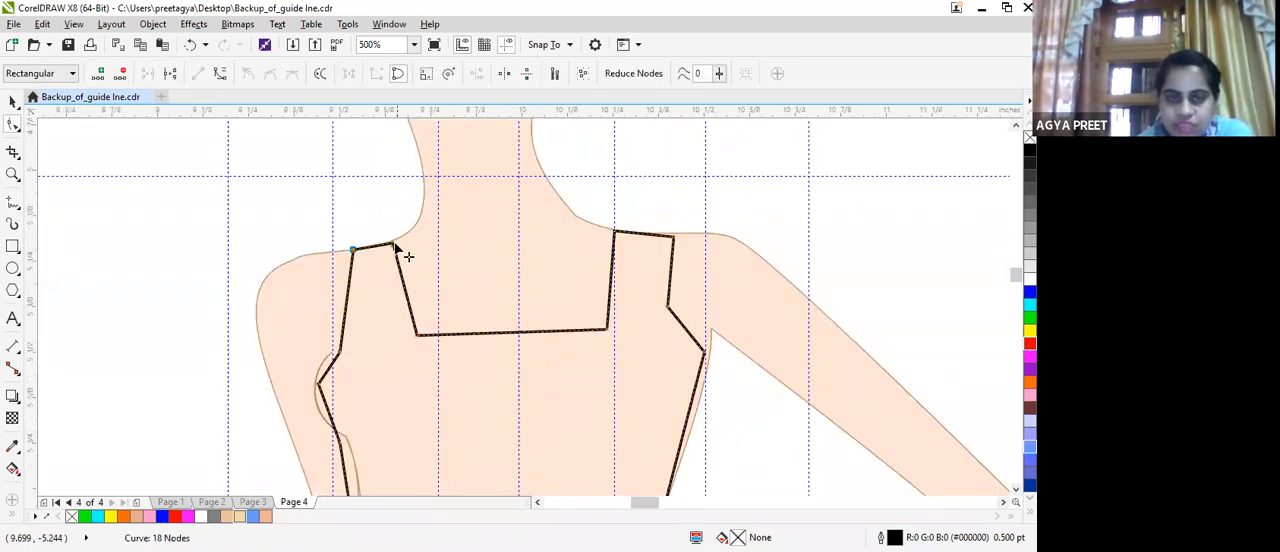
{"action": "left_click_drag", "start_coordinate": [394, 243], "coordinate": [394, 239]}
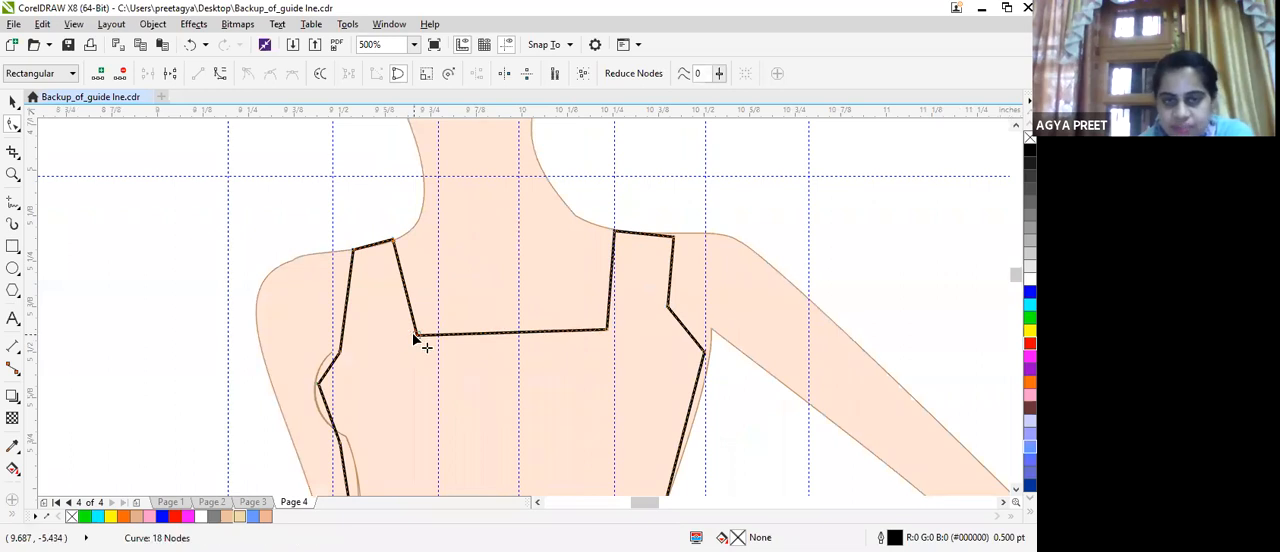
{"action": "left_click_drag", "start_coordinate": [414, 336], "coordinate": [404, 341]}
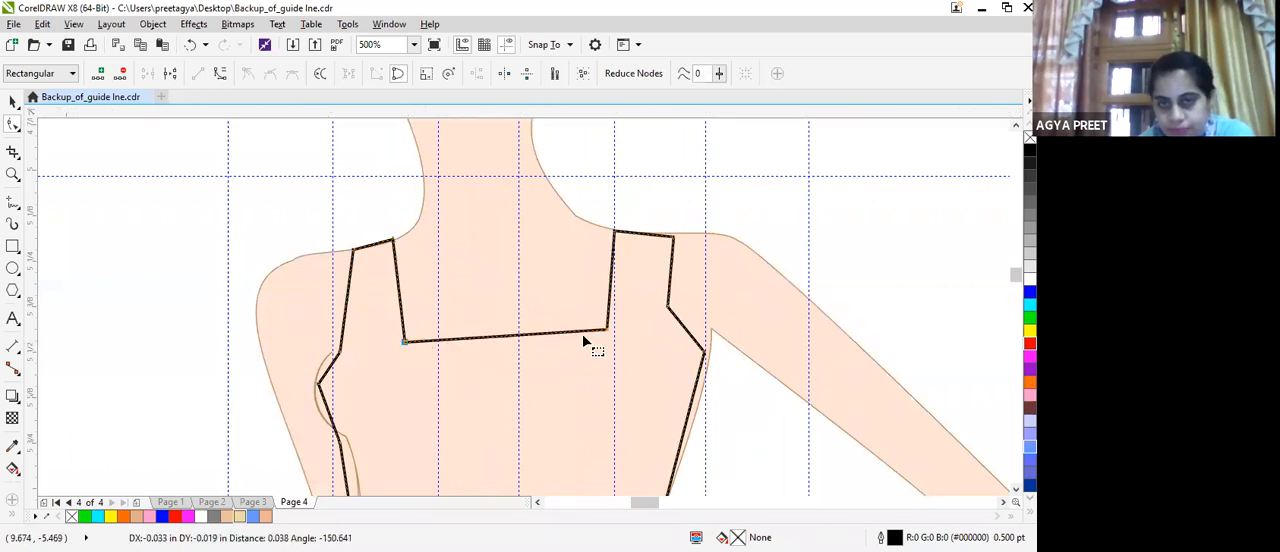
{"action": "left_click_drag", "start_coordinate": [606, 330], "coordinate": [642, 325]}
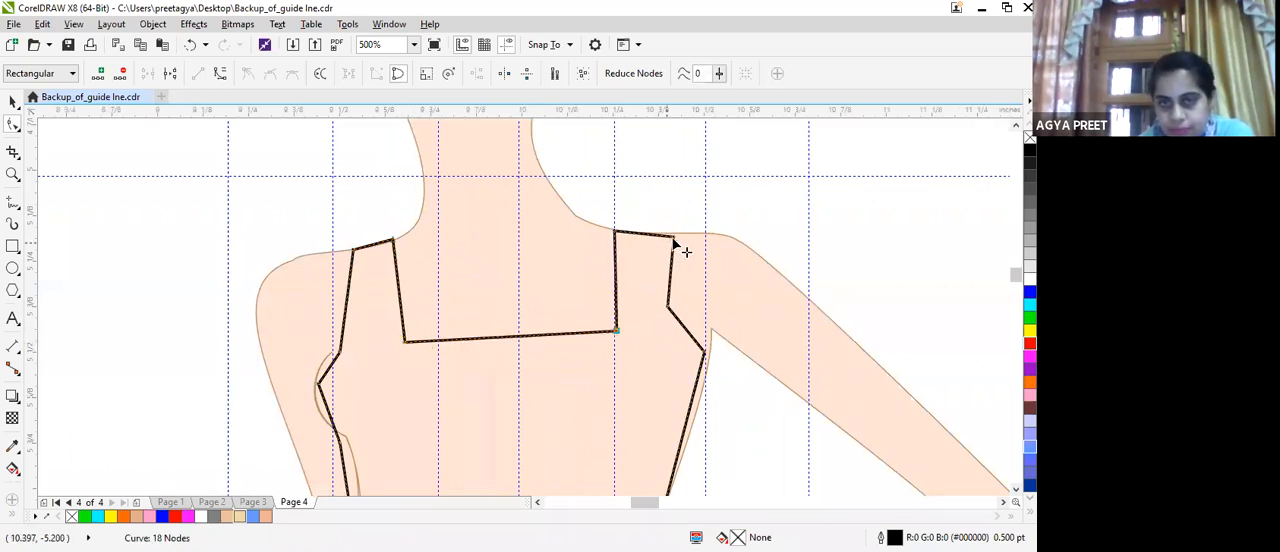
{"action": "left_click_drag", "start_coordinate": [674, 241], "coordinate": [674, 232]}
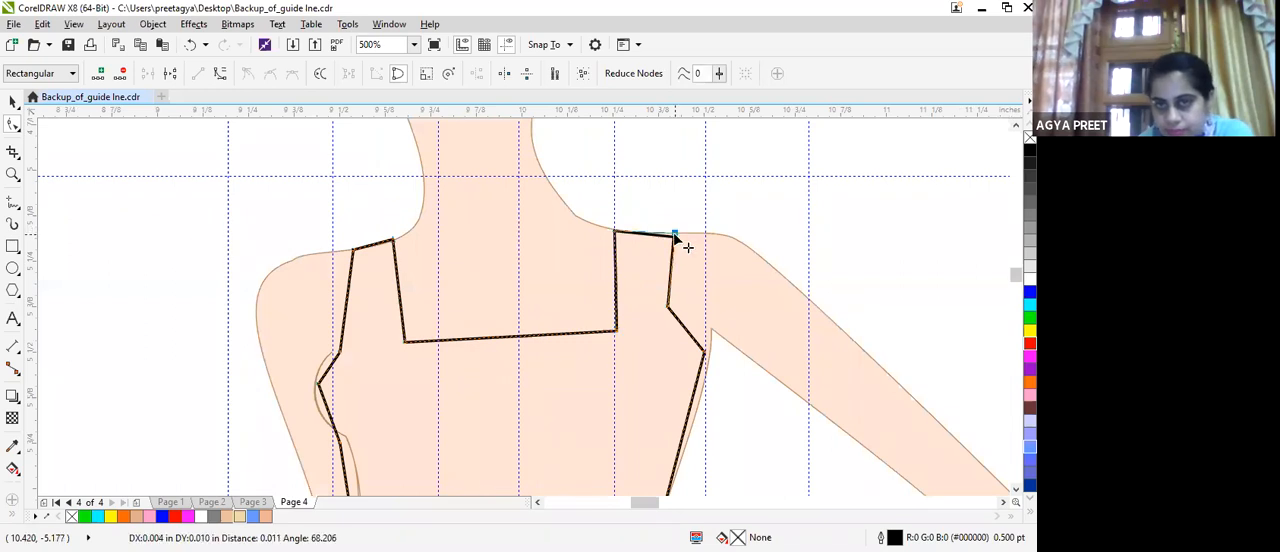
Delete the middle node of the bent-arm armhole, convert the segment to a curve and bend it inward.
{"action": "double_click", "coordinate": [666, 306]}
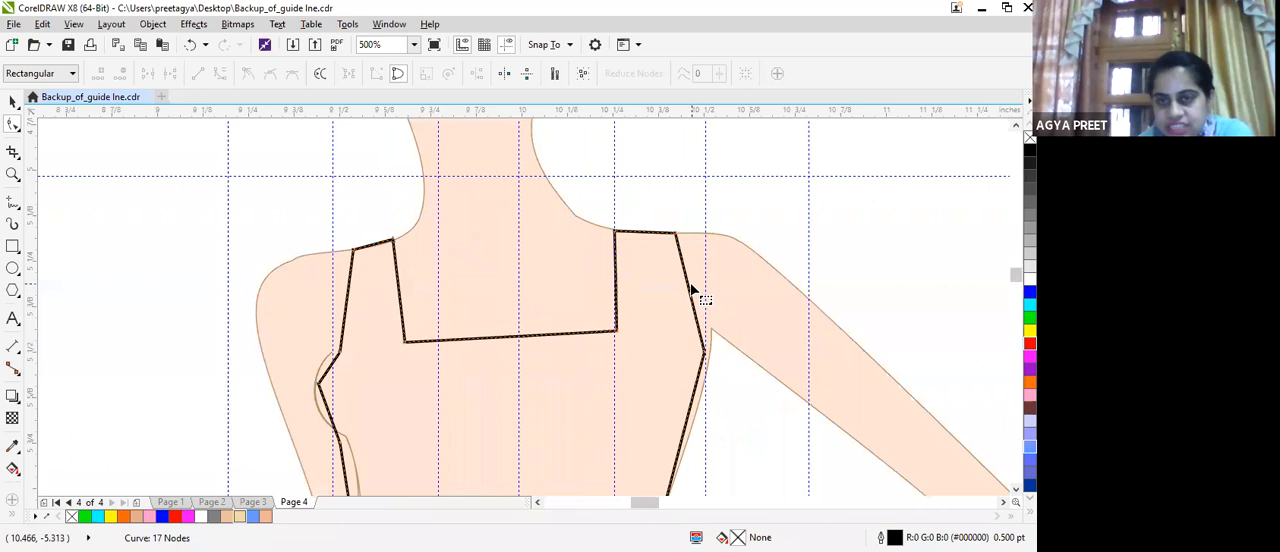
{"action": "left_click", "coordinate": [688, 286]}
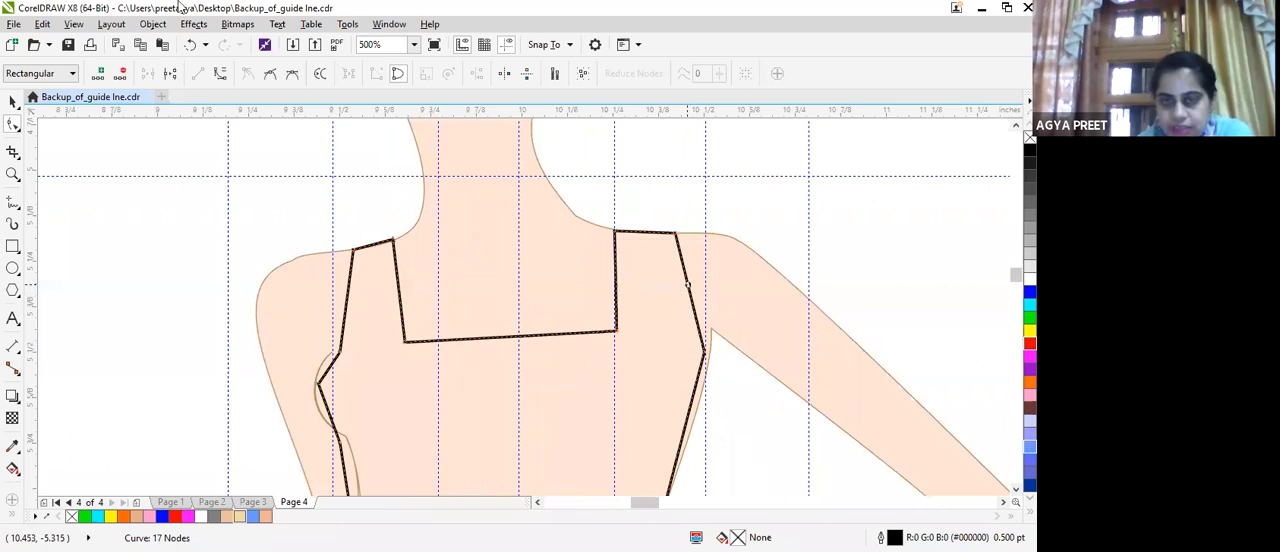
{"action": "left_click", "coordinate": [222, 74]}
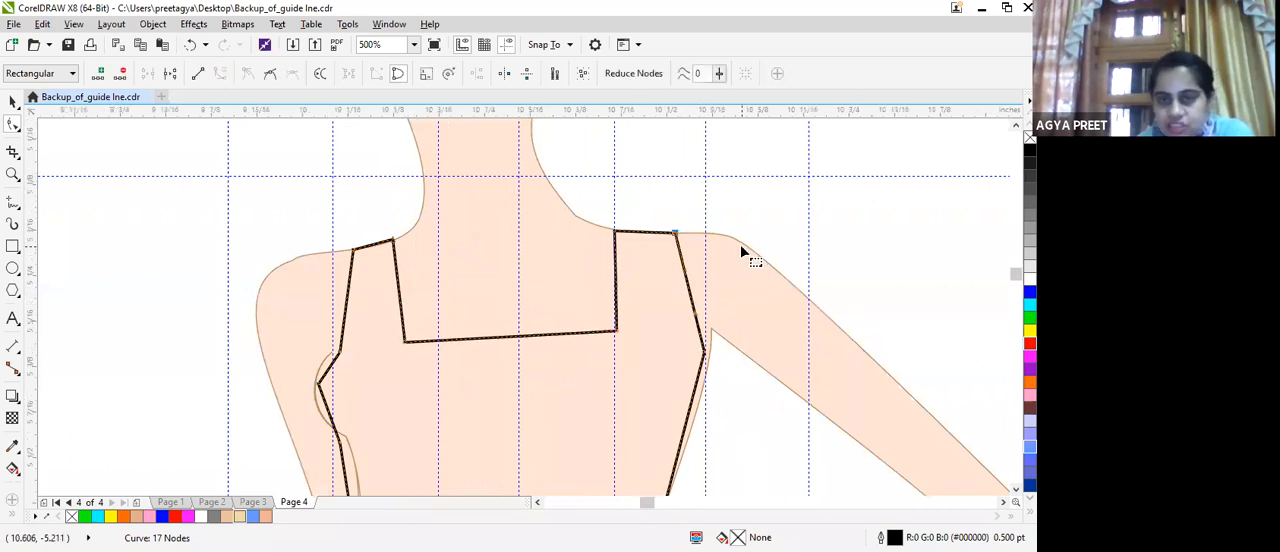
{"action": "scroll", "coordinate": [740, 244], "scroll_direction": "up", "scroll_amount": 2}
{"action": "left_click_drag", "start_coordinate": [511, 351], "coordinate": [451, 352]}
{"action": "scroll", "coordinate": [584, 358], "scroll_direction": "down", "scroll_amount": 1}
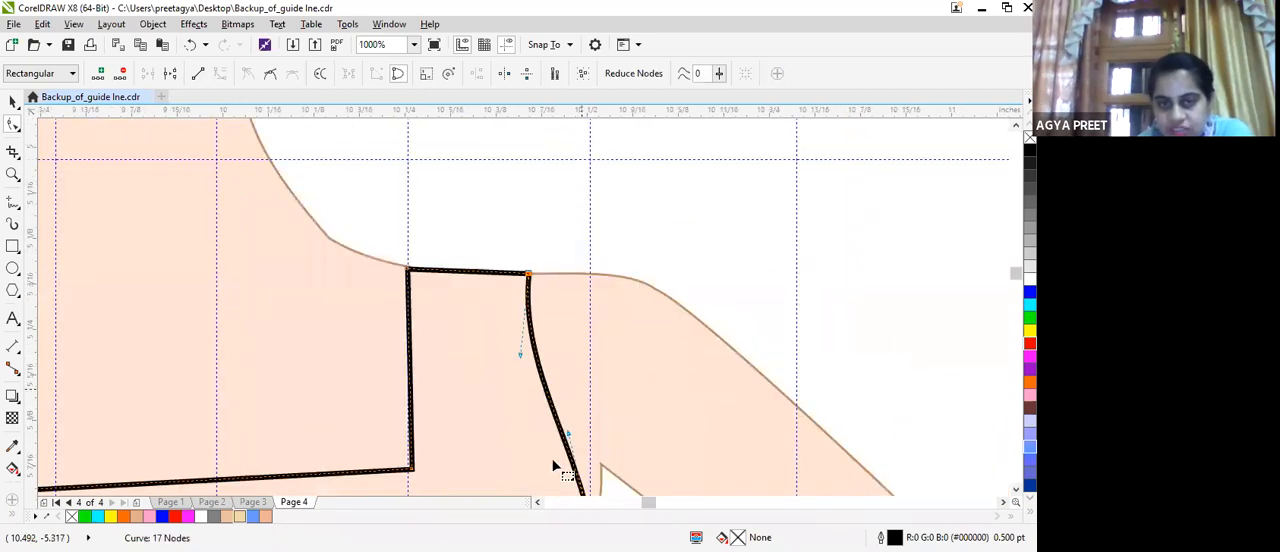
{"action": "left_click_drag", "start_coordinate": [570, 440], "coordinate": [542, 362]}
Move the outer shoulder node to the bent arm's shoulder edge and deepen the armhole curve inward.
{"action": "left_click_drag", "start_coordinate": [527, 273], "coordinate": [620, 279]}
{"action": "left_click", "coordinate": [632, 320]}
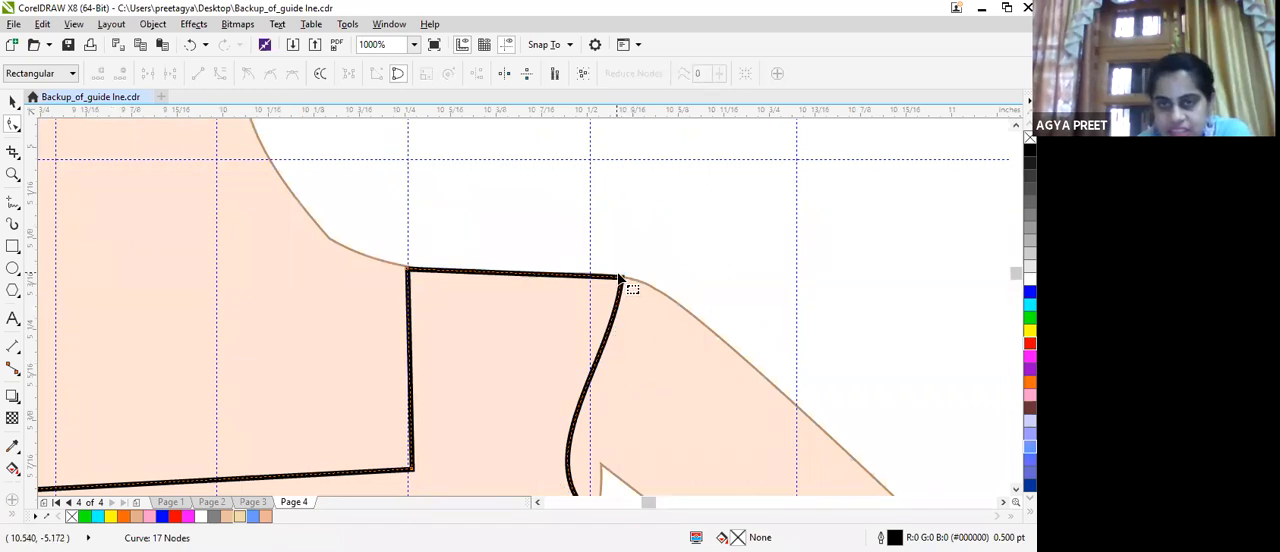
{"action": "left_click", "coordinate": [624, 279]}
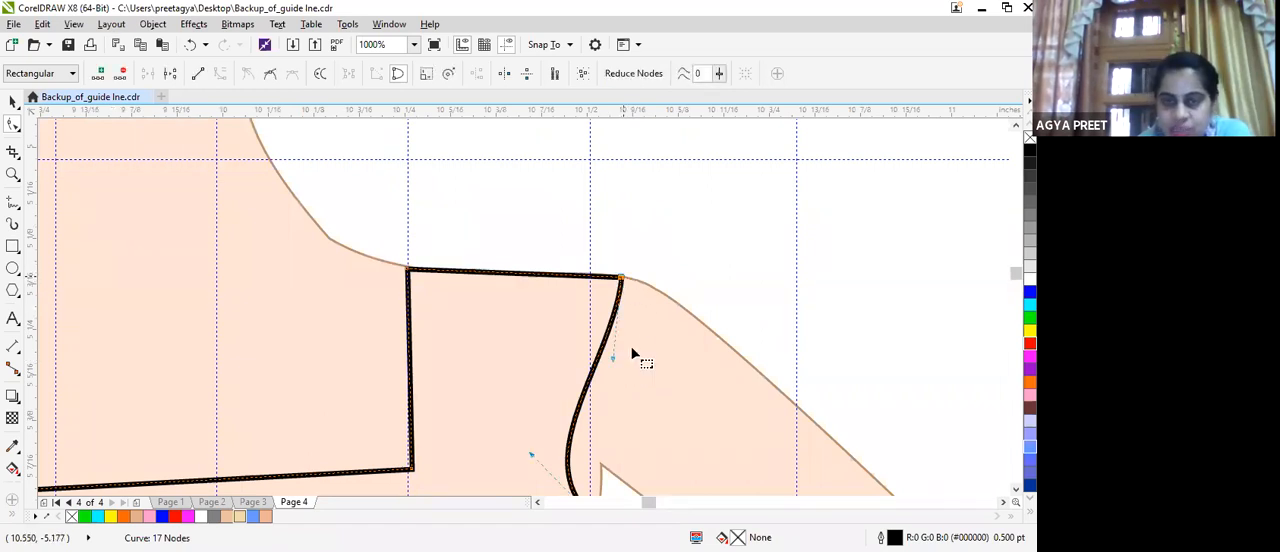
{"action": "left_click_drag", "start_coordinate": [613, 360], "coordinate": [565, 345]}
{"action": "left_click_drag", "start_coordinate": [625, 283], "coordinate": [641, 284]}
{"action": "left_click", "coordinate": [644, 286]}
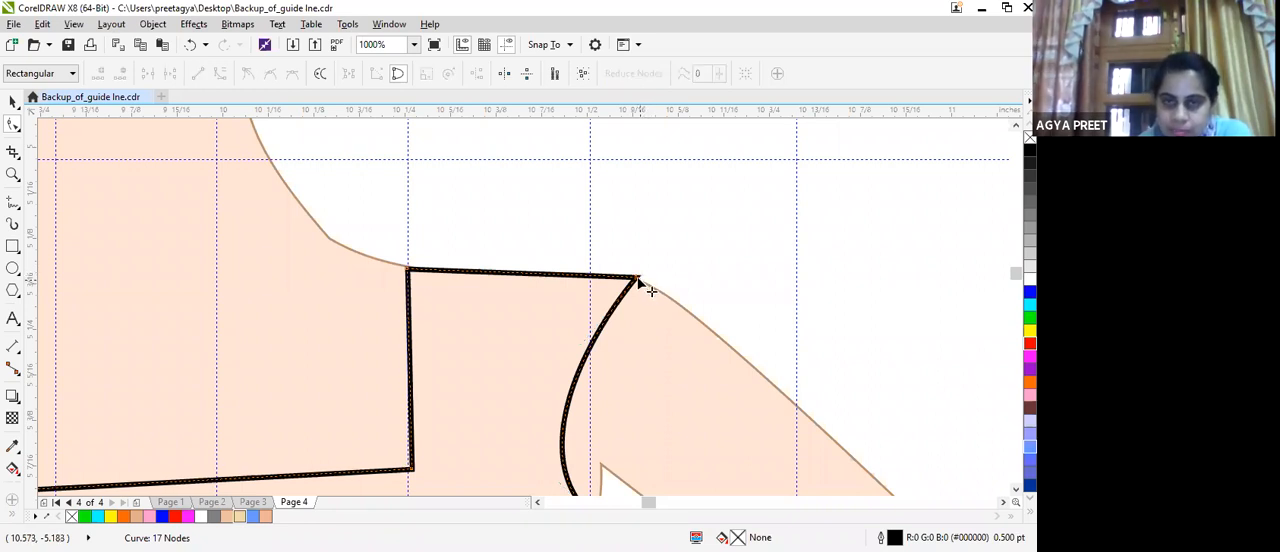
{"action": "left_click_drag", "start_coordinate": [639, 281], "coordinate": [638, 283]}
{"action": "scroll", "coordinate": [700, 342], "scroll_direction": "down", "scroll_amount": 2}
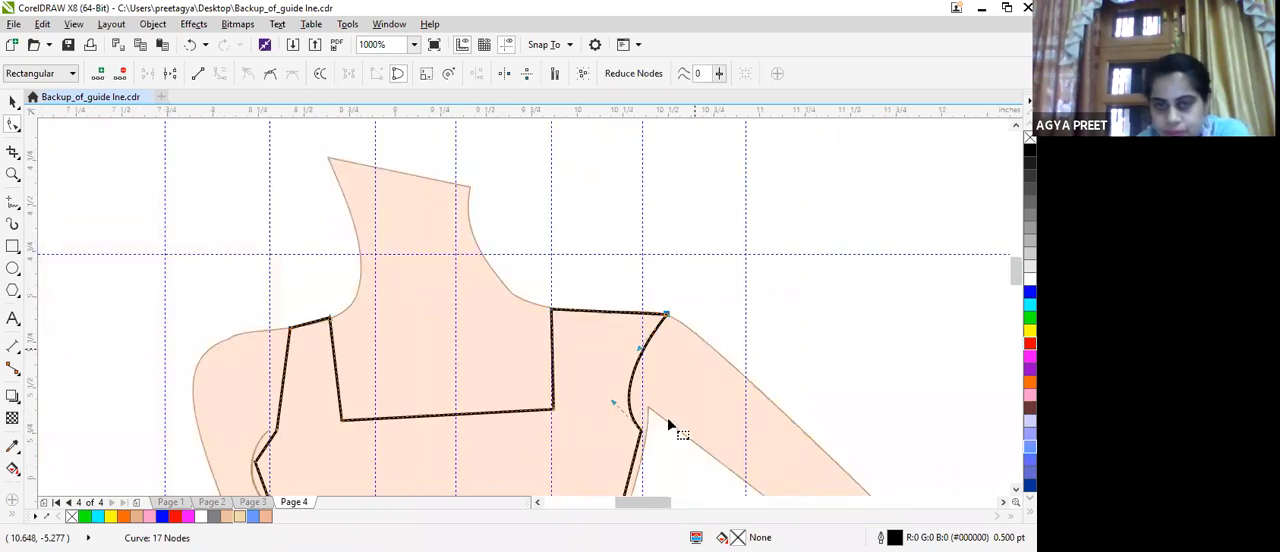
Convert the side seam below the bent-arm armhole to a curve and bend it slightly outward along the torso.
{"action": "scroll", "coordinate": [647, 404], "scroll_direction": "up", "scroll_amount": 3}
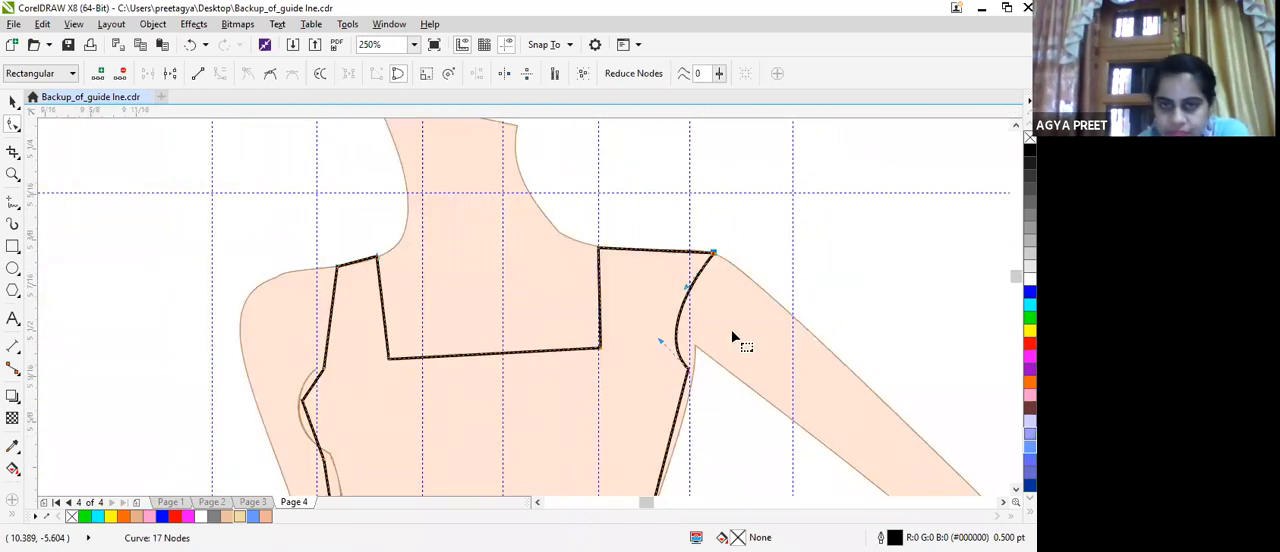
{"action": "scroll", "coordinate": [732, 333], "scroll_direction": "up", "scroll_amount": 3}
{"action": "left_click_drag", "start_coordinate": [728, 334], "coordinate": [741, 331]}
{"action": "left_click", "coordinate": [702, 471]}
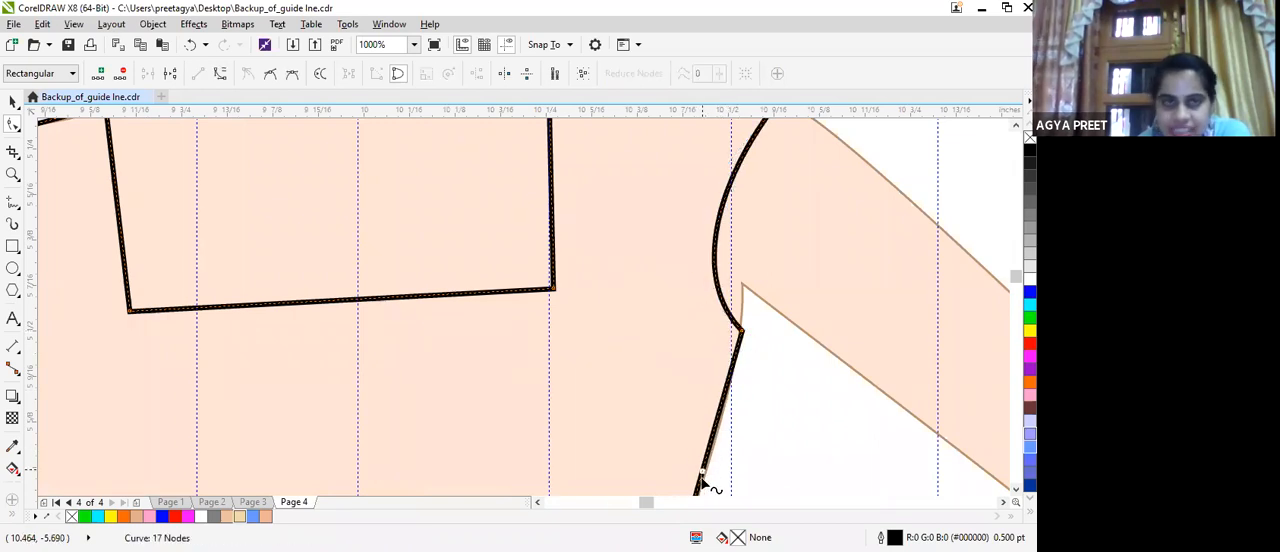
{"action": "left_click", "coordinate": [220, 78]}
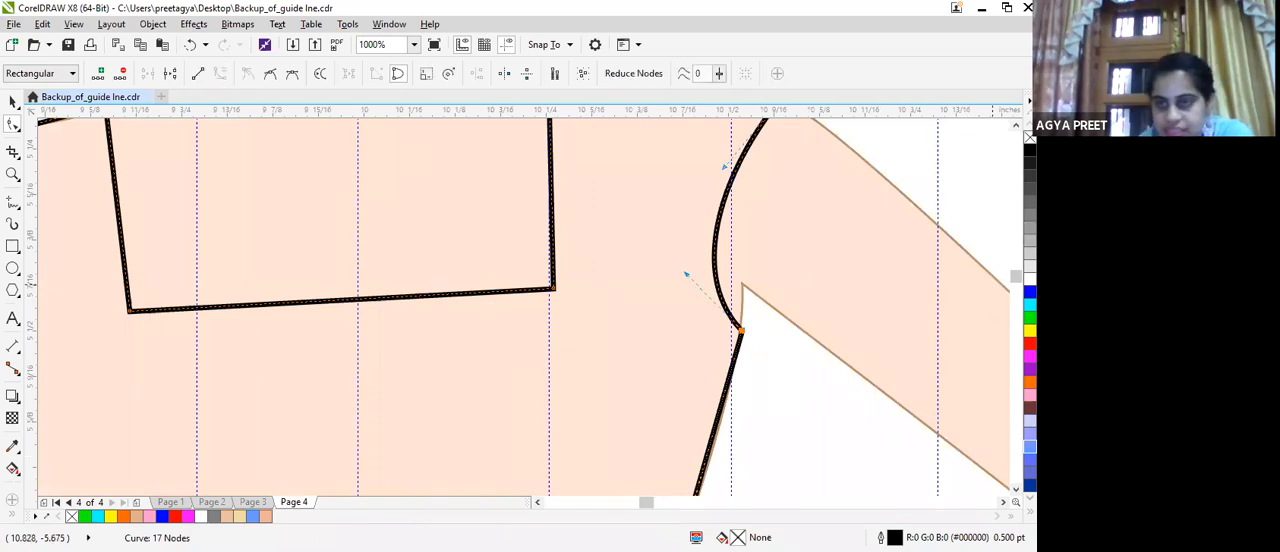
{"action": "scroll", "coordinate": [520, 300], "scroll_direction": "down", "scroll_amount": 3}
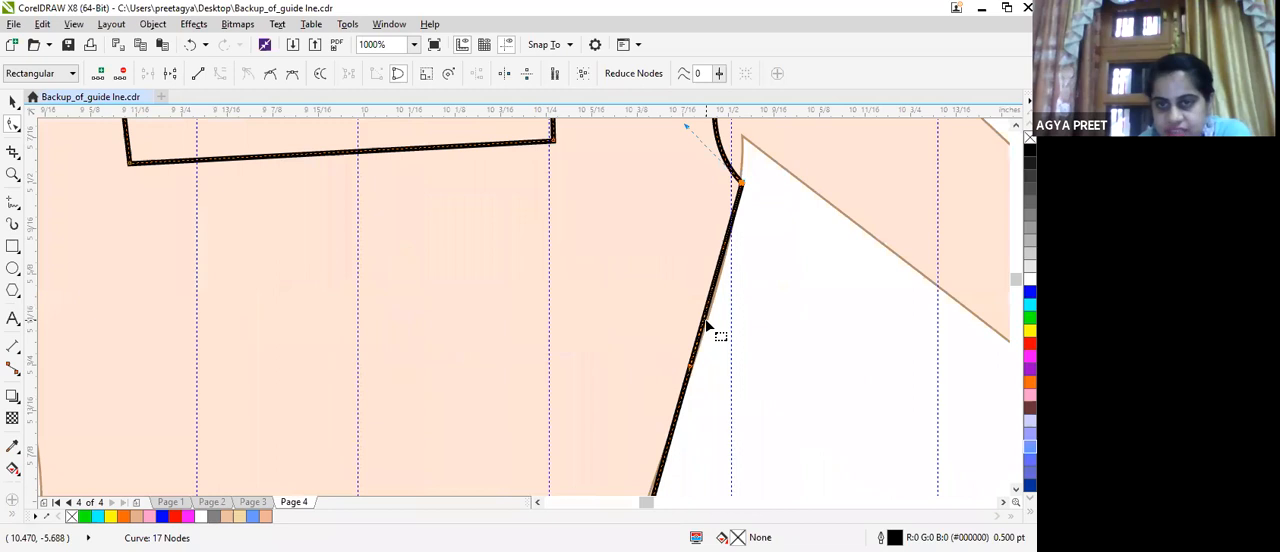
{"action": "left_click", "coordinate": [742, 185]}
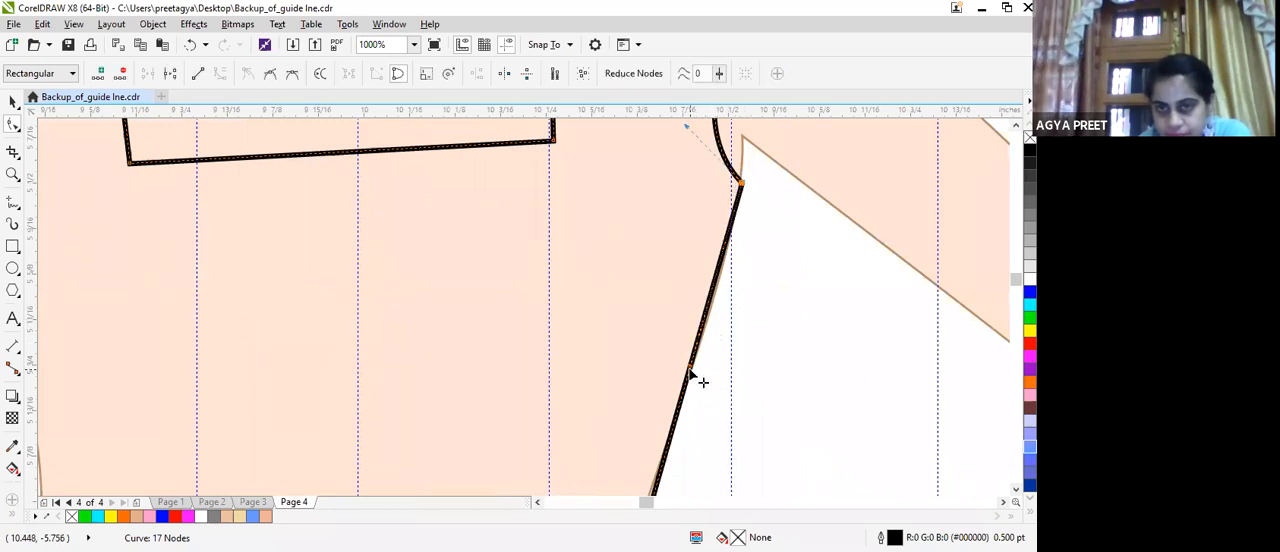
{"action": "mouse_move", "coordinate": [689, 383]}
{"action": "left_mouse_down"}
{"action": "mouse_move", "coordinate": [732, 371]}
{"action": "mouse_move", "coordinate": [704, 380]}
{"action": "left_mouse_up"}
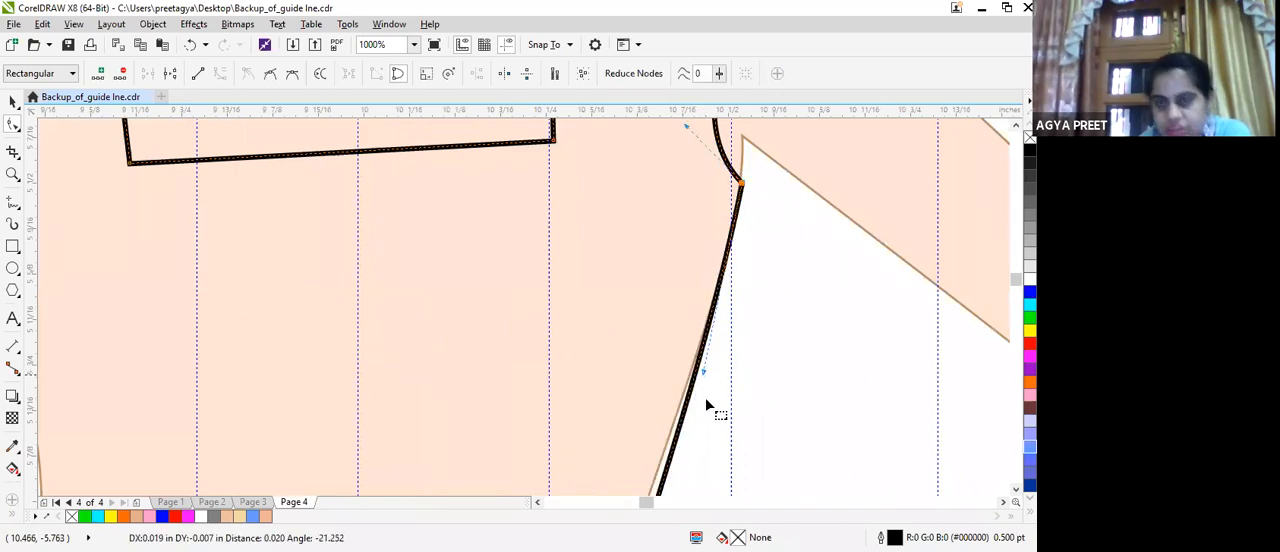
Raise the waist node on the bent-arm side so the upper side seam follows the body's waistline.
{"action": "scroll", "coordinate": [720, 377], "scroll_direction": "down", "scroll_amount": 1}
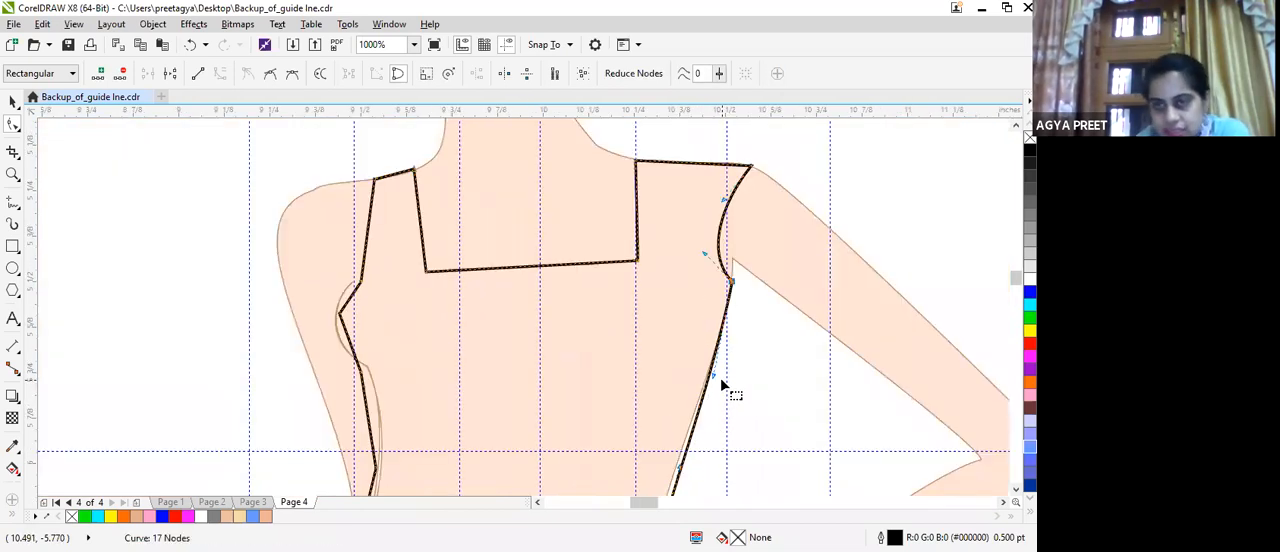
{"action": "left_click_drag", "start_coordinate": [1016, 279], "coordinate": [1016, 281]}
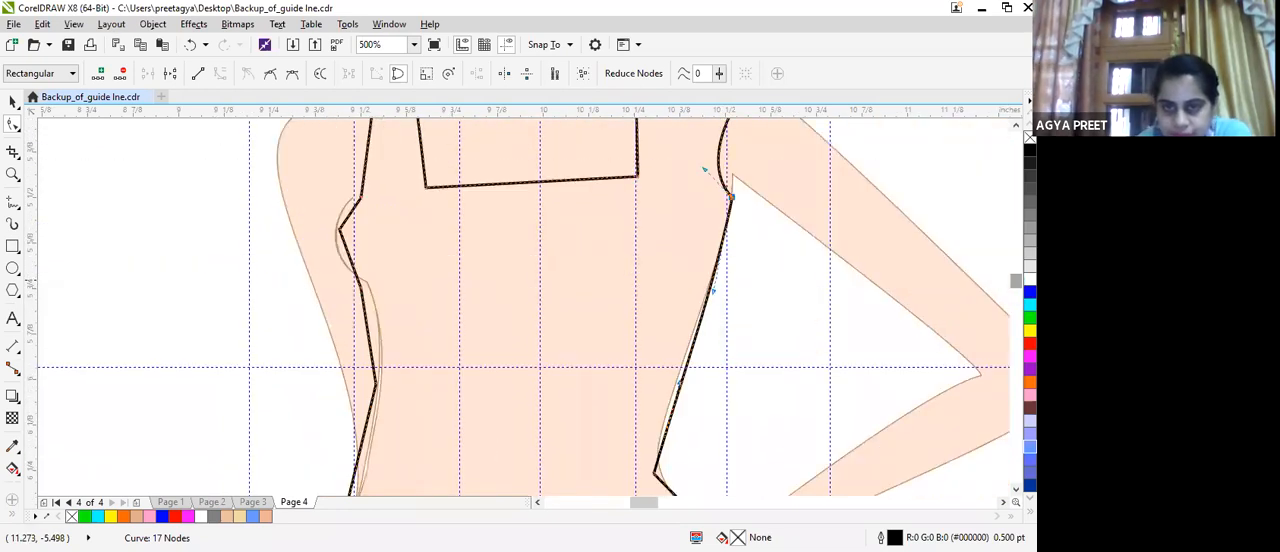
{"action": "left_click_drag", "start_coordinate": [657, 478], "coordinate": [680, 367]}
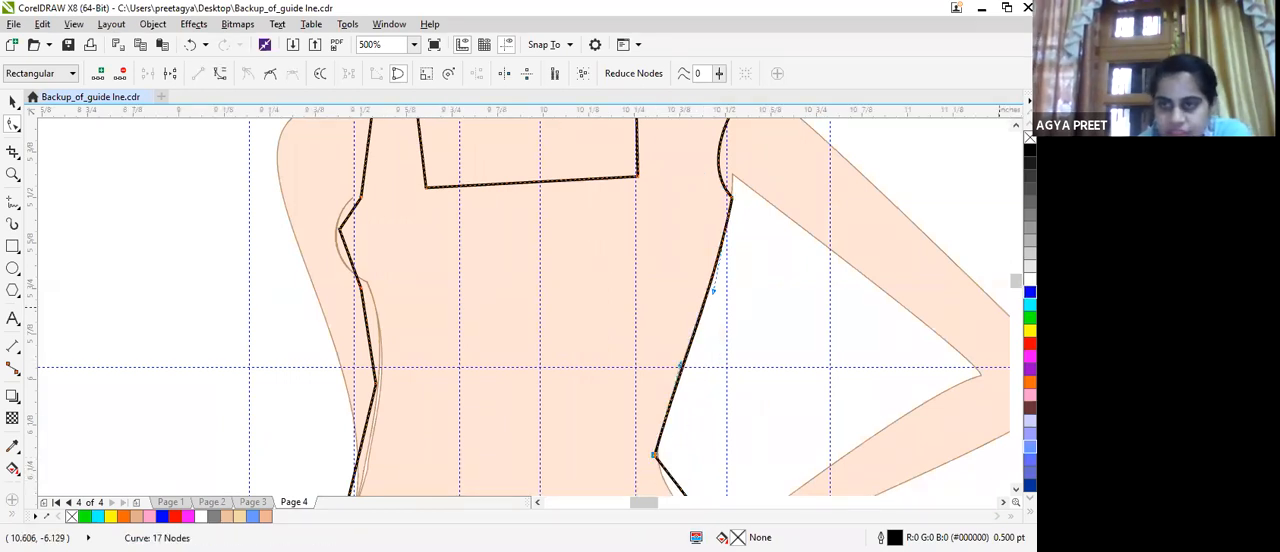
Delete the node beside the hand on the hip, convert the waist-to-hip segment to a curve and bow it outward.
{"action": "left_click_drag", "start_coordinate": [1016, 282], "coordinate": [1016, 289]}
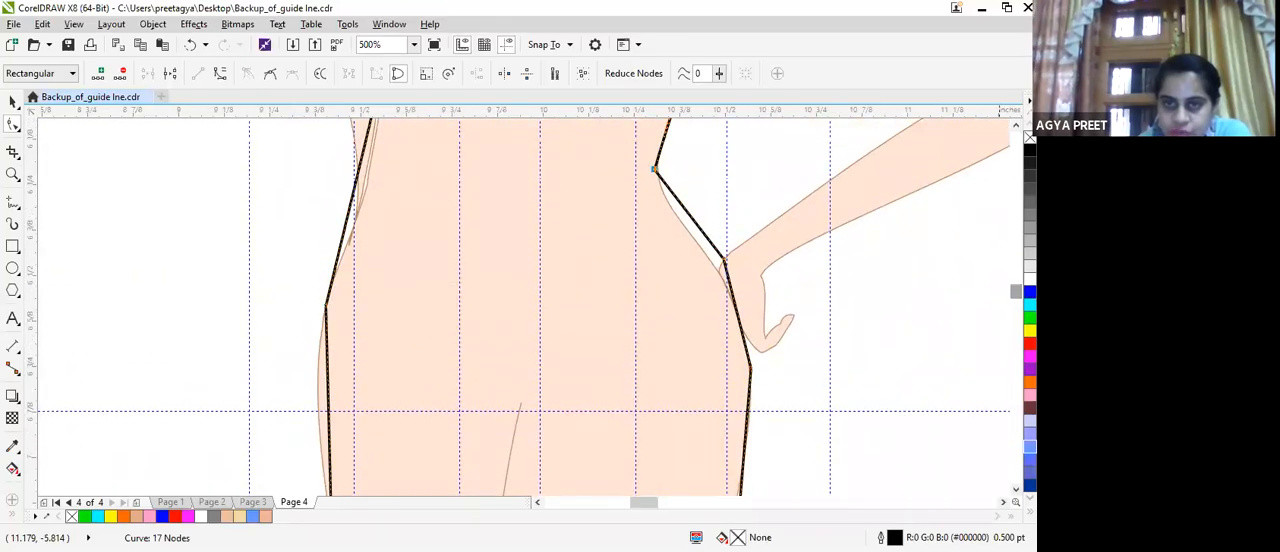
{"action": "left_click", "coordinate": [725, 262]}
{"action": "key", "text": "Delete"}
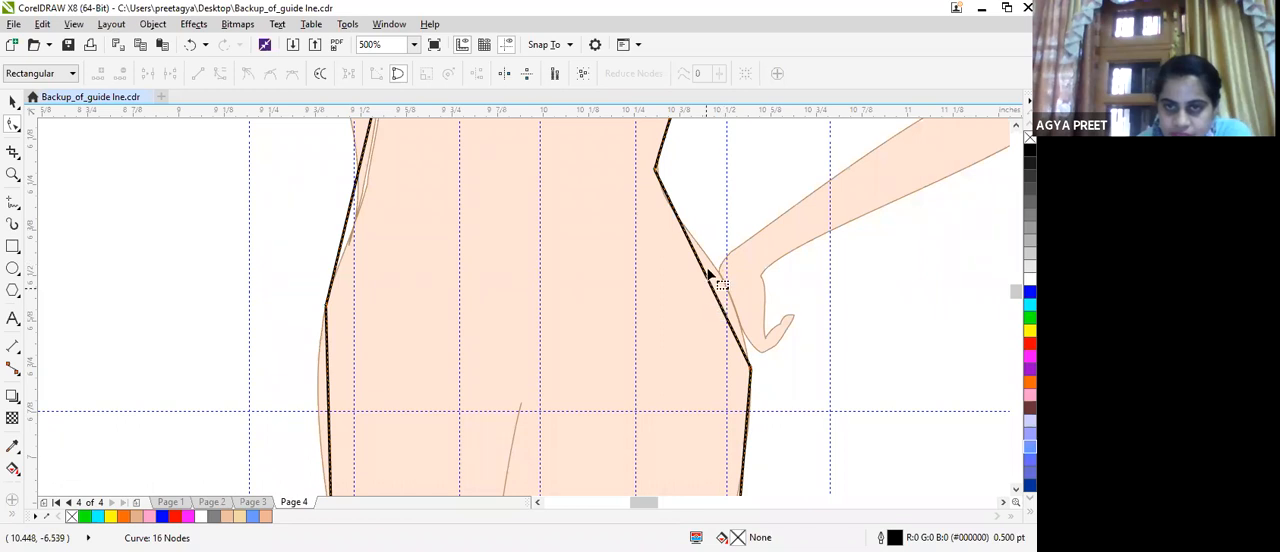
{"action": "left_click", "coordinate": [709, 279]}
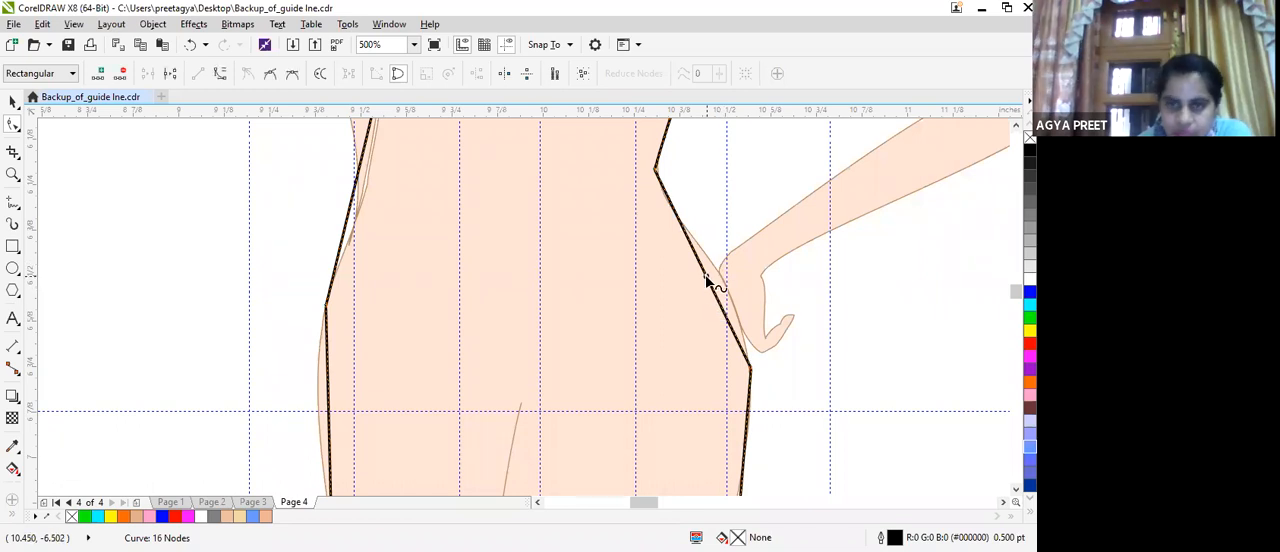
{"action": "left_click", "coordinate": [220, 76]}
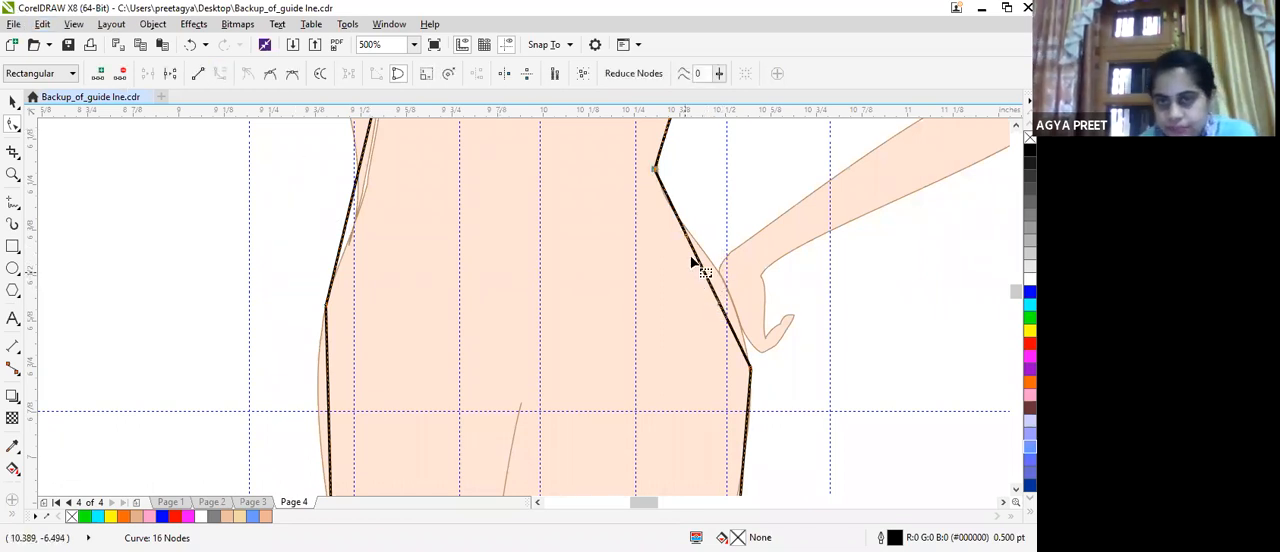
{"action": "left_click_drag", "start_coordinate": [686, 245], "coordinate": [779, 352]}
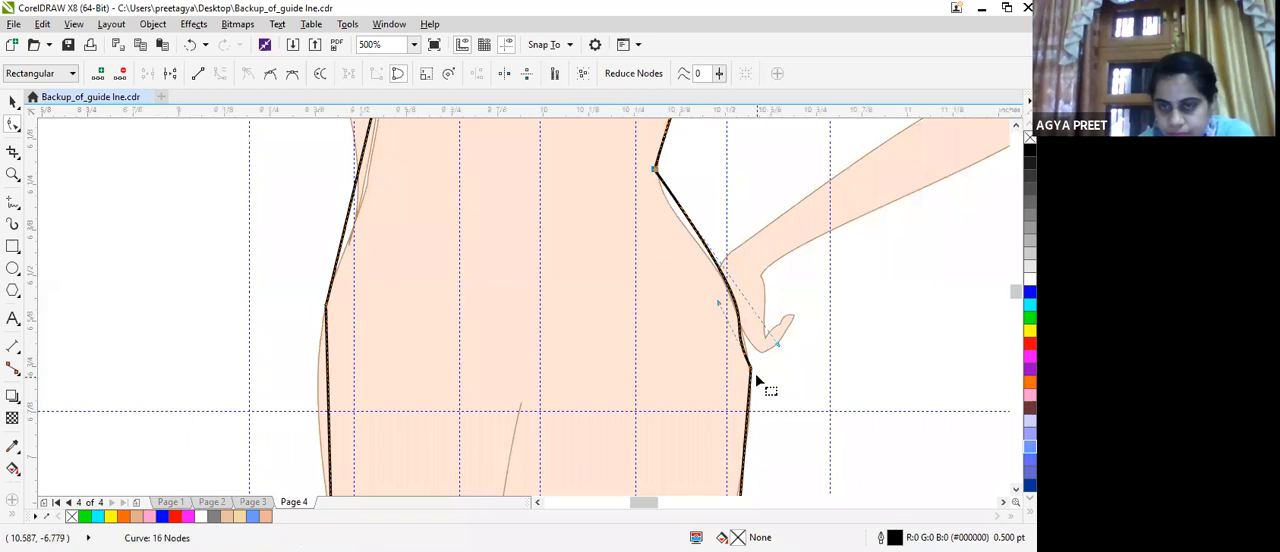
{"action": "left_click_drag", "start_coordinate": [718, 303], "coordinate": [766, 388]}
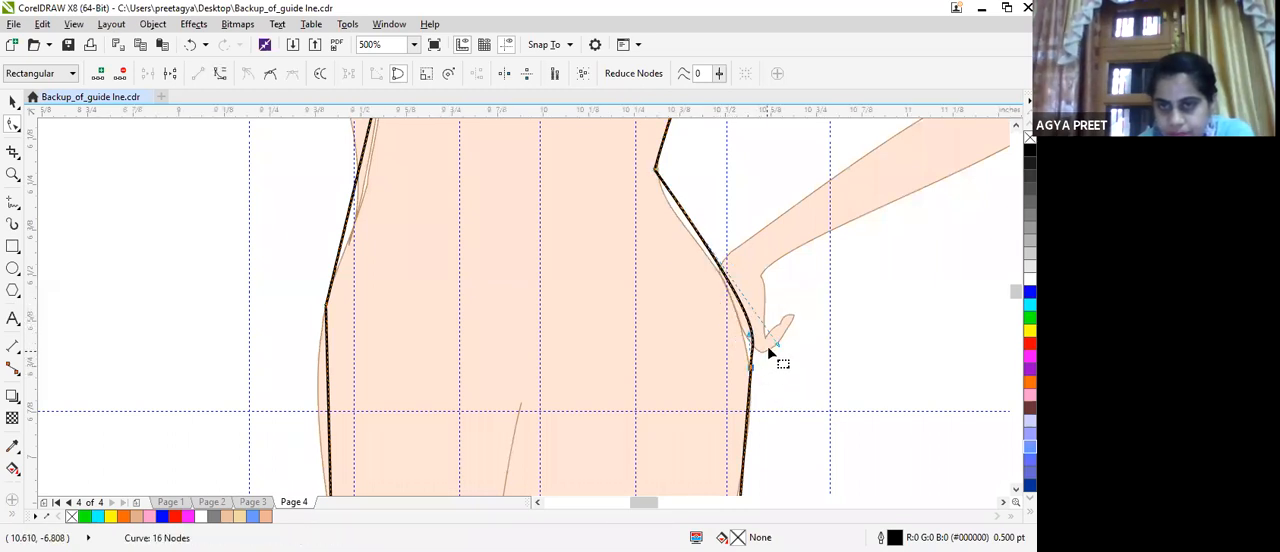
{"action": "left_click_drag", "start_coordinate": [768, 350], "coordinate": [751, 366]}
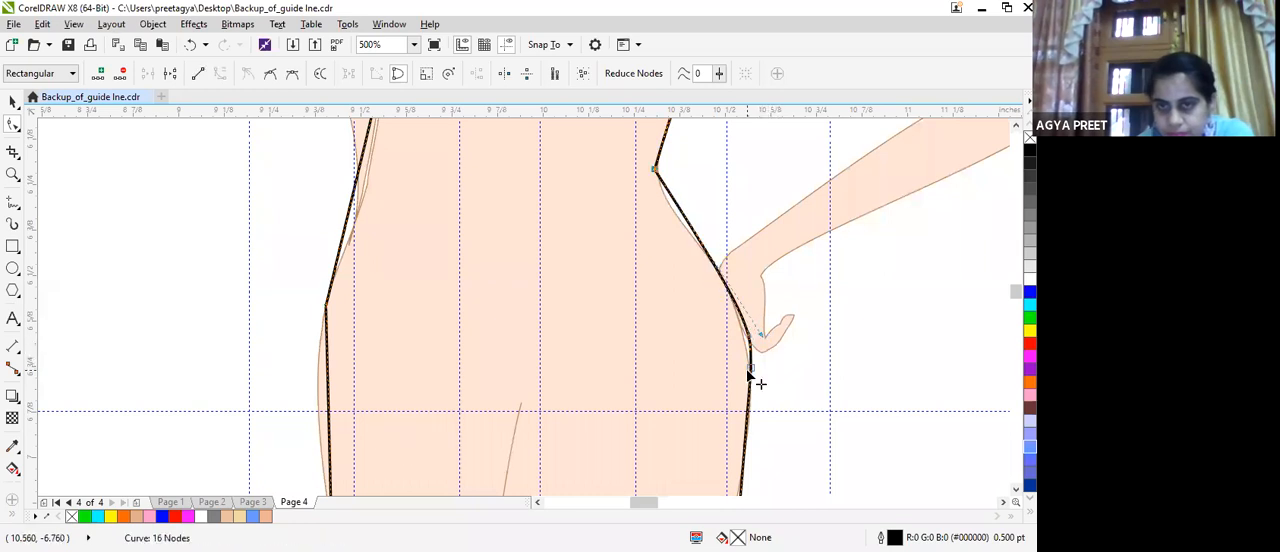
Delete the hip node on the bent-arm side and adjust the curve handles so the waist-to-hem line follows the hip.
{"action": "left_click", "coordinate": [750, 369]}
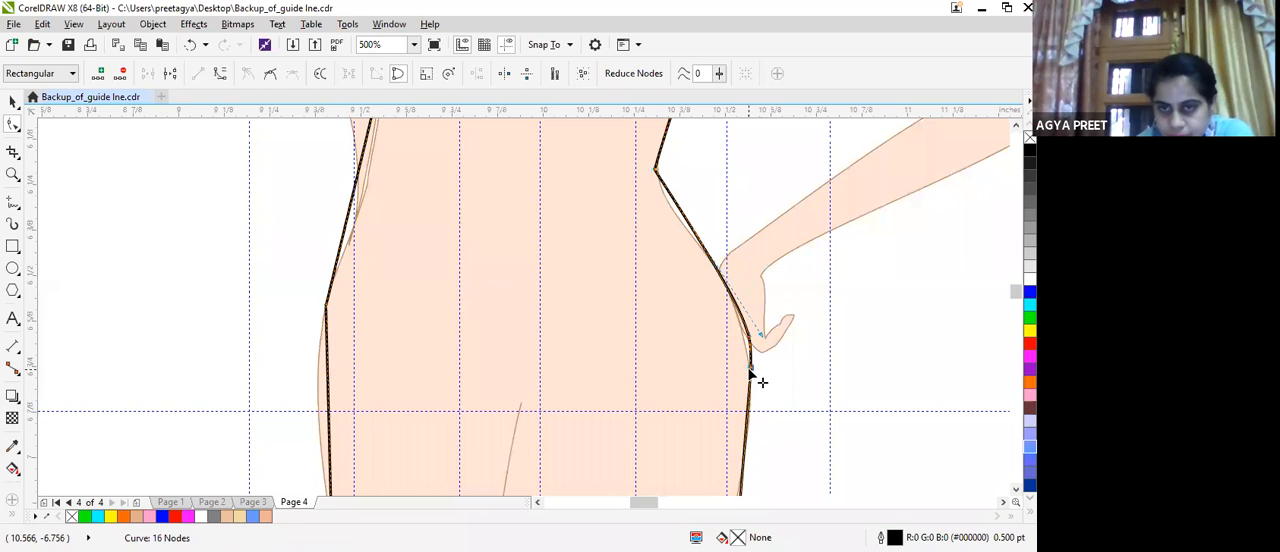
{"action": "key", "text": "Delete"}
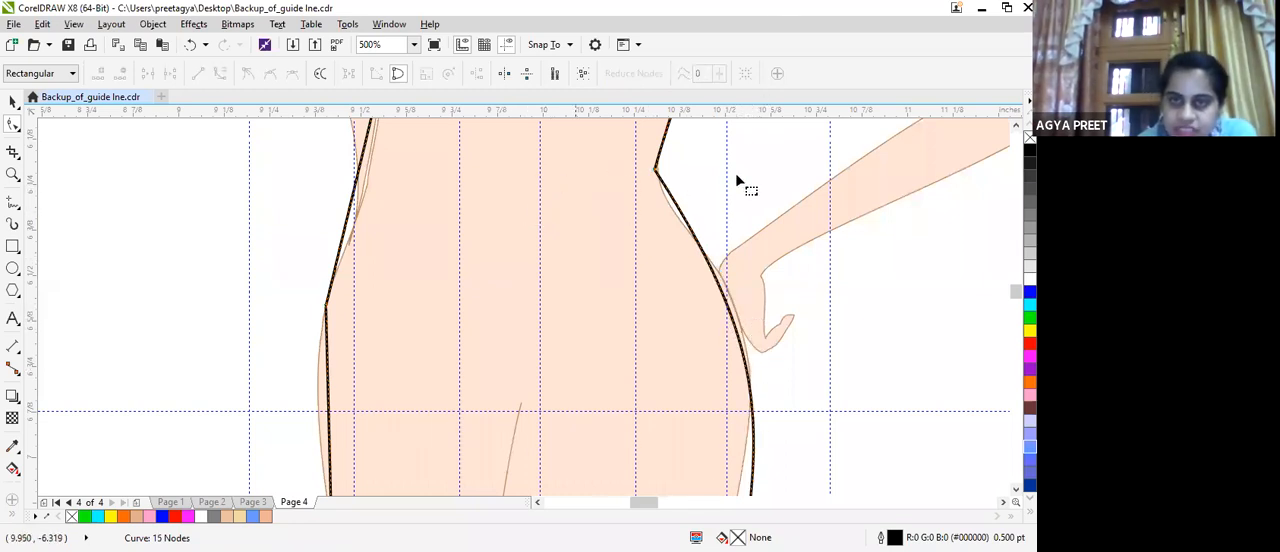
{"action": "left_click", "coordinate": [657, 171]}
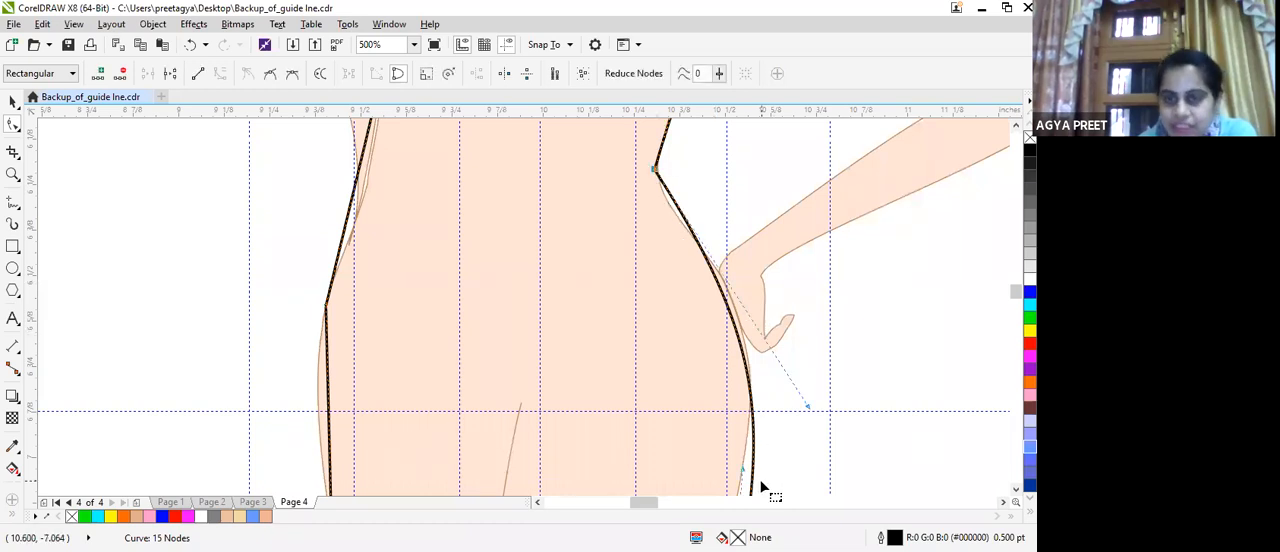
{"action": "mouse_move", "coordinate": [747, 474]}
{"action": "left_mouse_down"}
{"action": "mouse_move", "coordinate": [757, 478]}
{"action": "mouse_move", "coordinate": [724, 480]}
{"action": "left_mouse_up"}
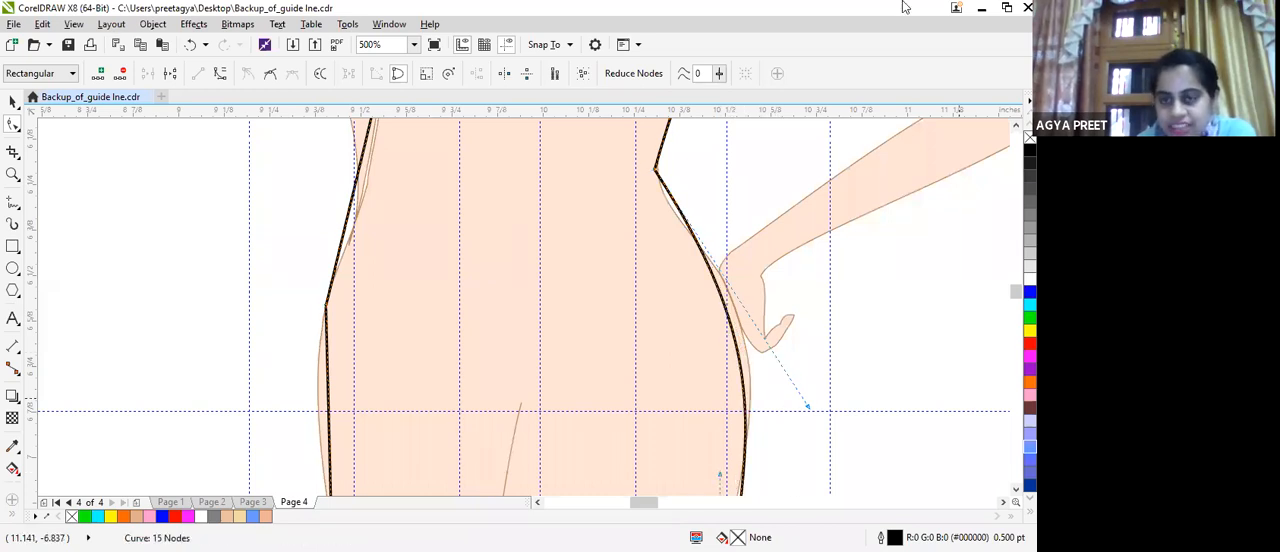
{"action": "left_click_drag", "start_coordinate": [814, 403], "coordinate": [829, 387]}
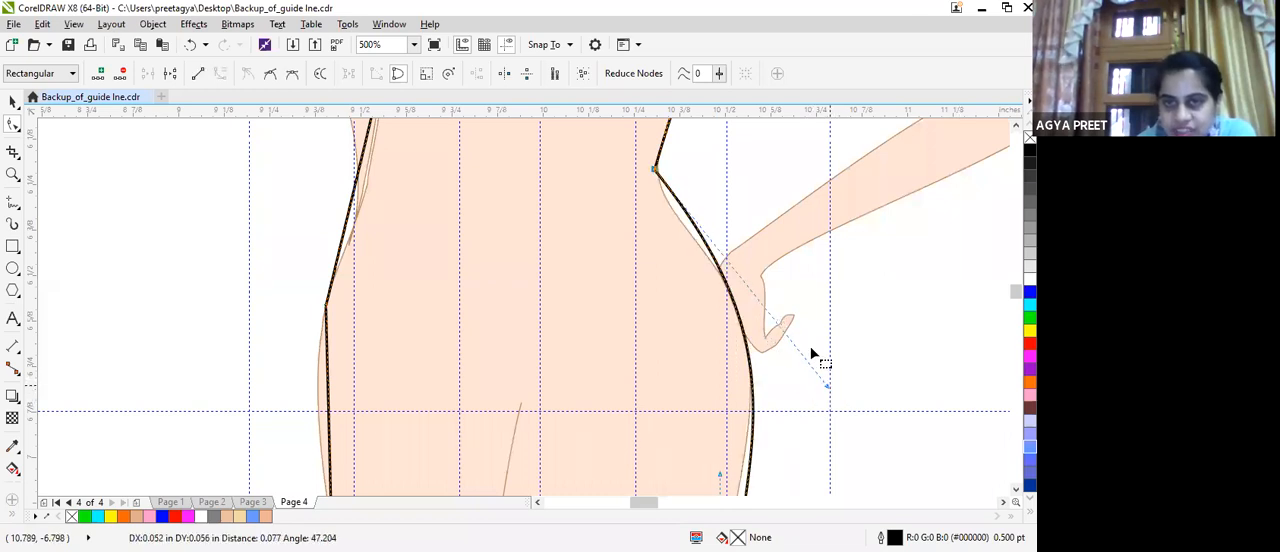
Refine the bent-arm waist curve, add a node just below the waist and bend the line inward to the body.
{"action": "left_click", "coordinate": [654, 171]}
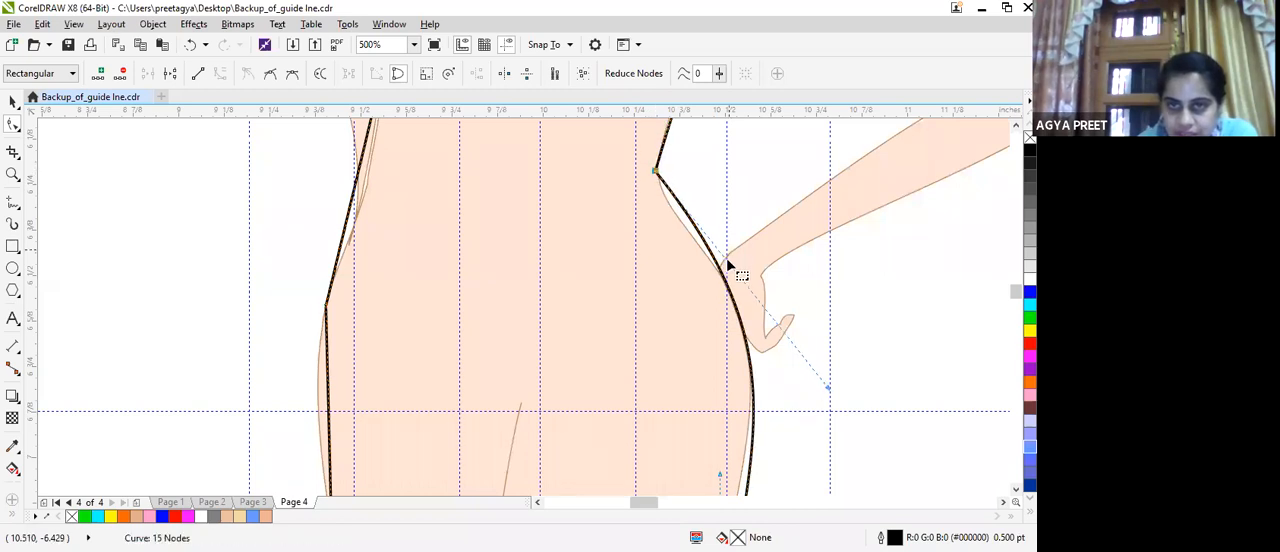
{"action": "left_click_drag", "start_coordinate": [825, 390], "coordinate": [818, 334]}
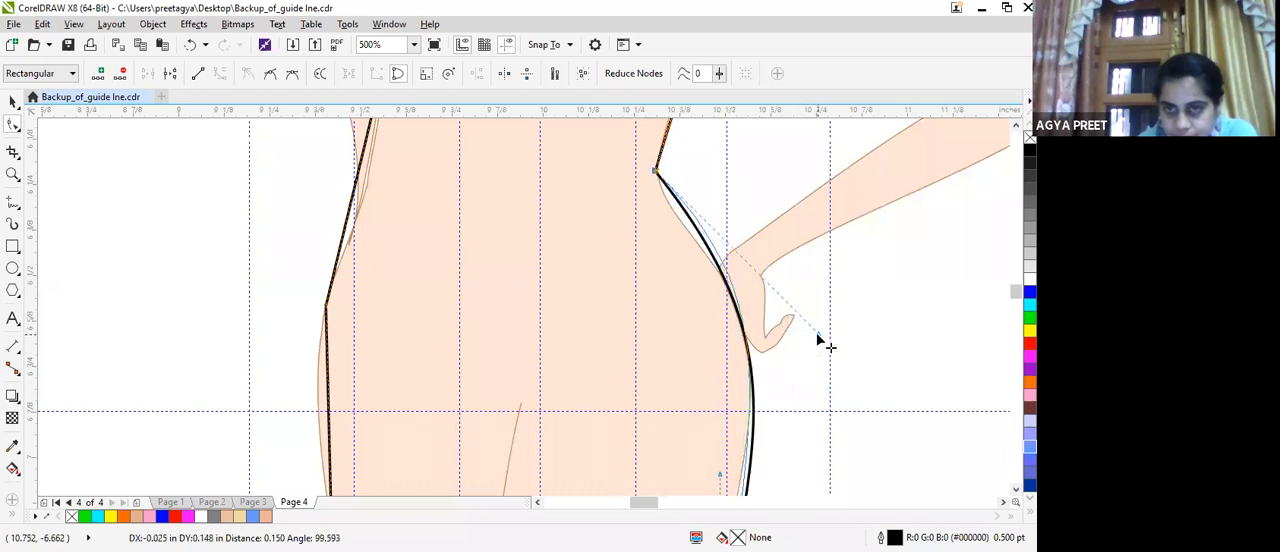
{"action": "double_click", "coordinate": [710, 241]}
{"action": "left_click_drag", "start_coordinate": [705, 228], "coordinate": [690, 208]}
Move the hip node on the straight-arm side outside the body and shift the hem corner below it slightly inward.
{"action": "scroll", "coordinate": [780, 258], "scroll_direction": "down", "scroll_amount": 1}
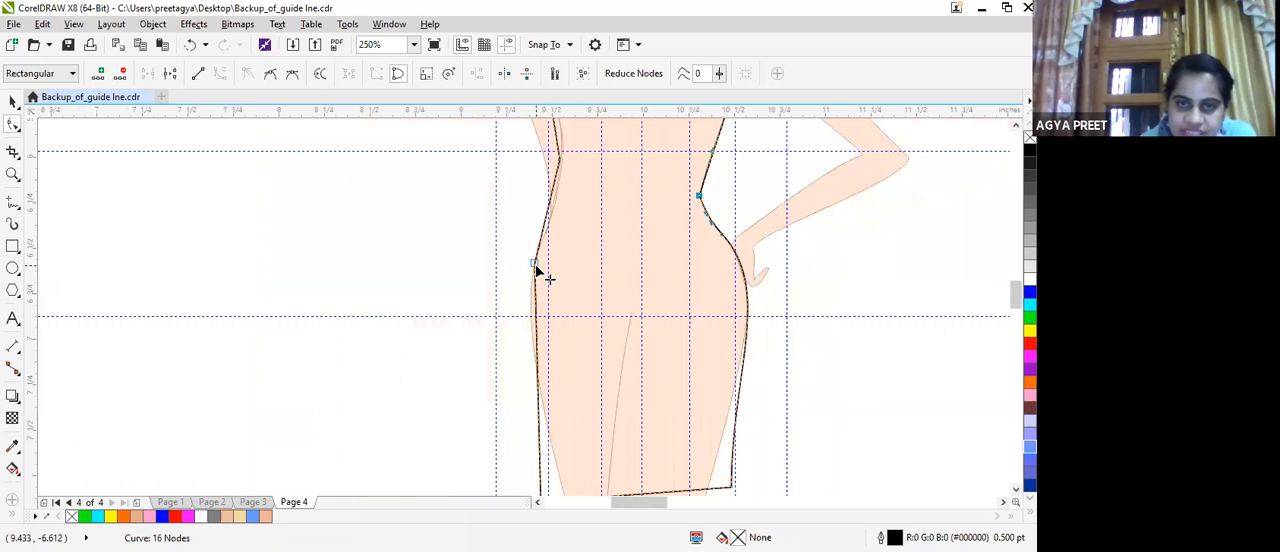
{"action": "left_click_drag", "start_coordinate": [535, 268], "coordinate": [526, 264]}
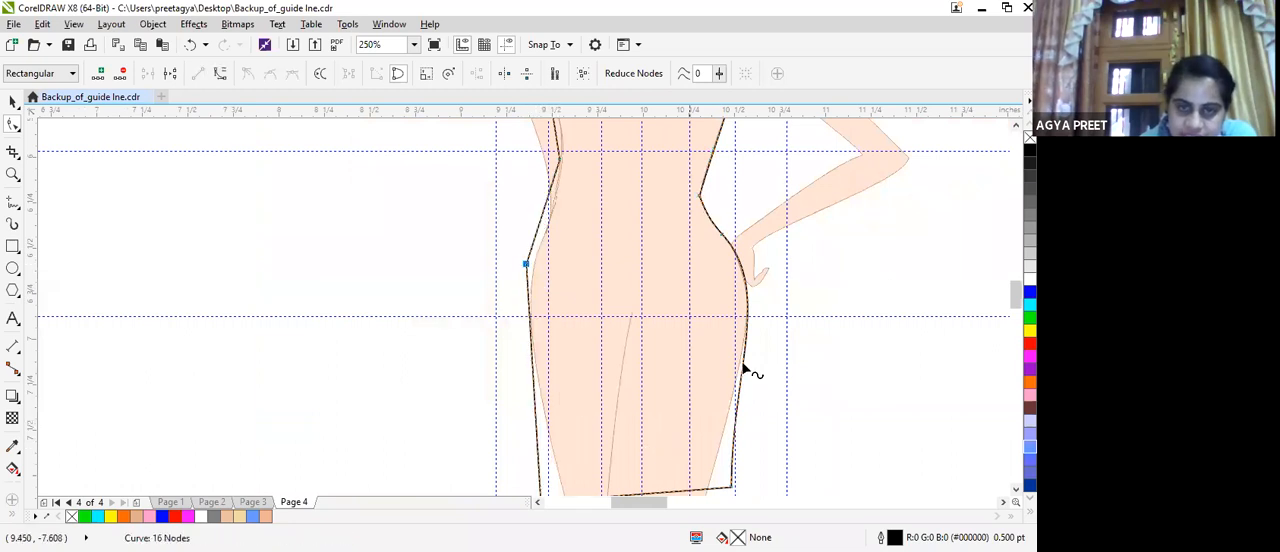
{"action": "left_click", "coordinate": [825, 390]}
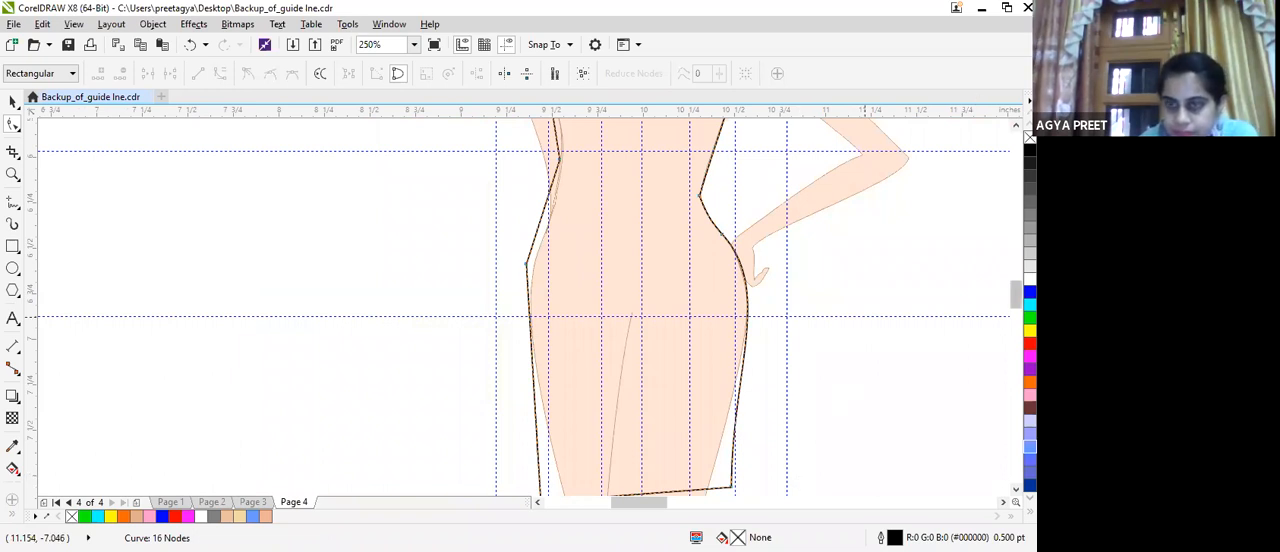
{"action": "scroll", "coordinate": [640, 306], "scroll_direction": "down", "scroll_amount": 2}
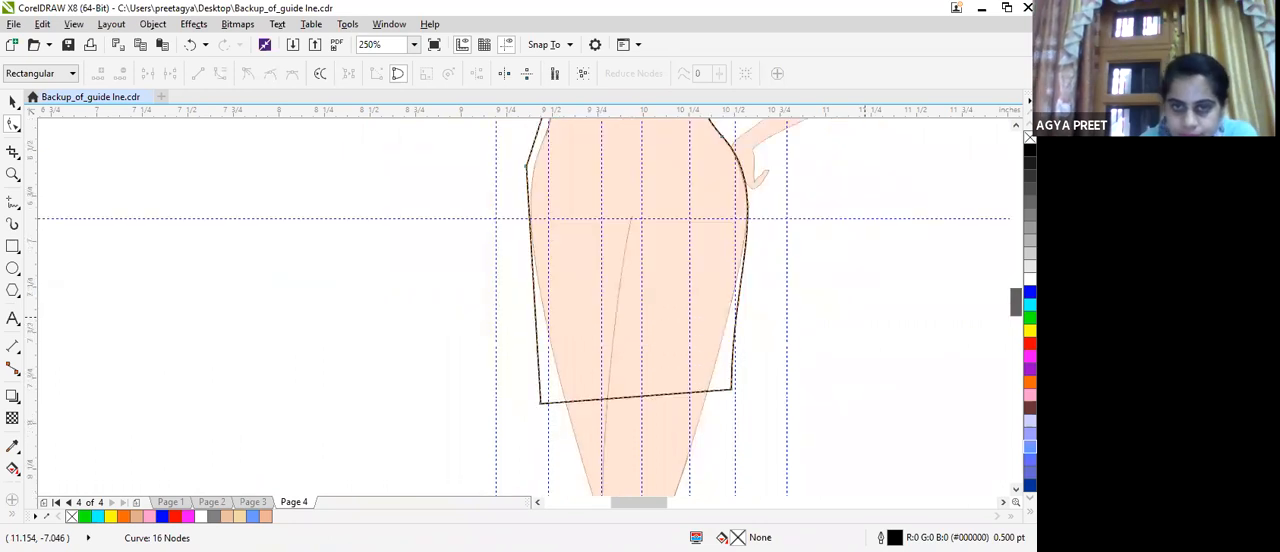
{"action": "mouse_move", "coordinate": [541, 397]}
{"action": "left_mouse_down"}
{"action": "mouse_move", "coordinate": [563, 392]}
{"action": "mouse_move", "coordinate": [544, 398]}
{"action": "left_mouse_up"}
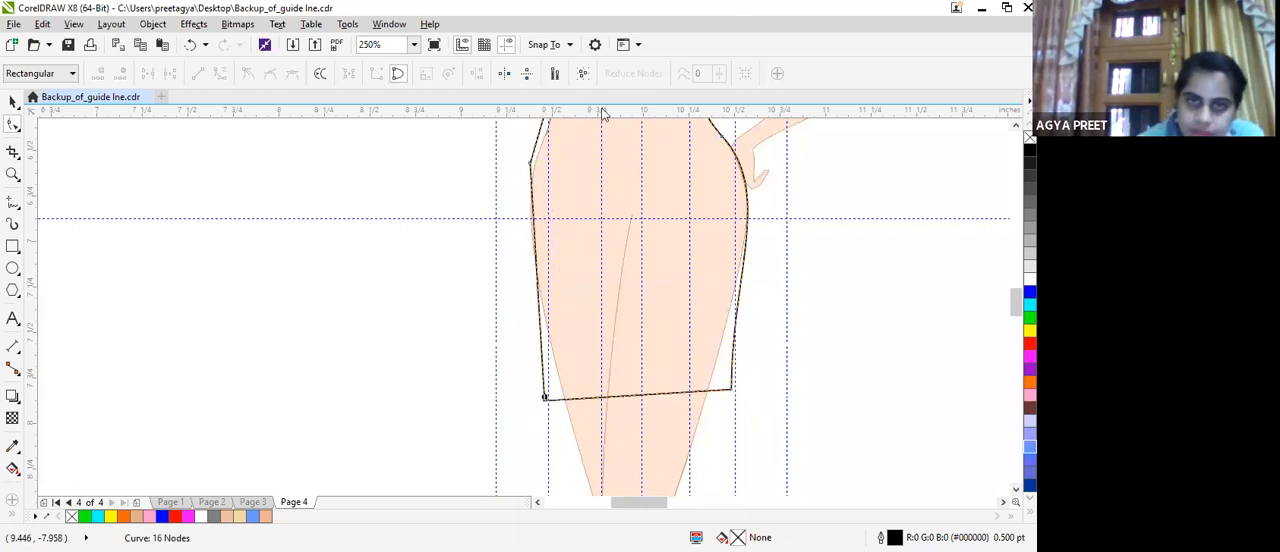
Delete the straight-arm hip node, convert the waist-to-hem segment to a curve and bow it outward around the hip.
{"action": "scroll", "coordinate": [540, 170], "scroll_direction": "up", "scroll_amount": 2}
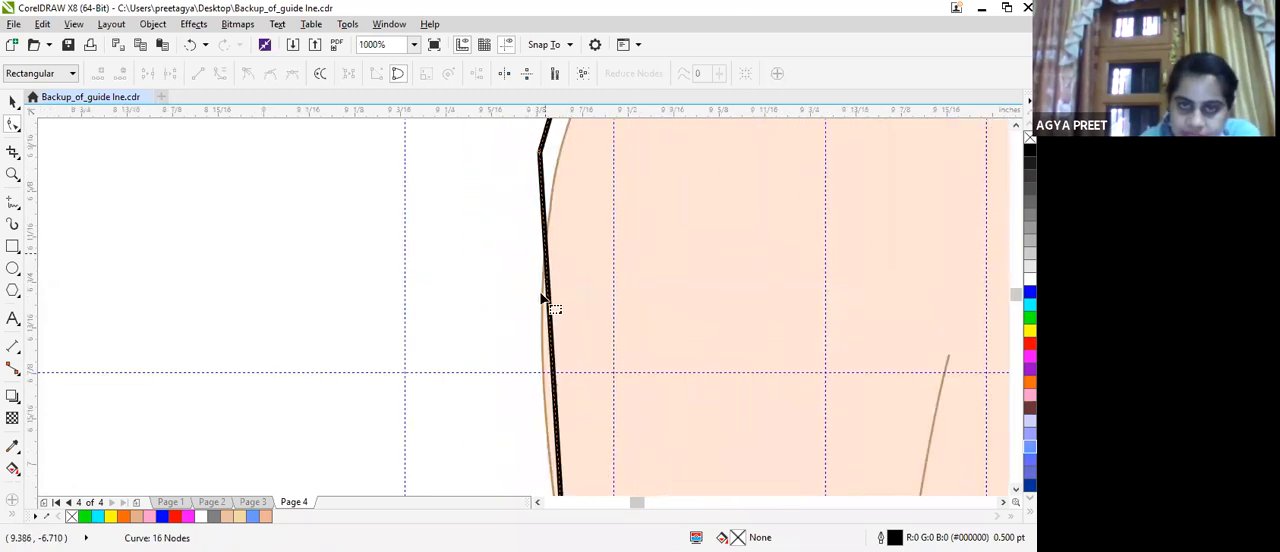
{"action": "left_click", "coordinate": [539, 144]}
{"action": "key", "text": "Delete"}
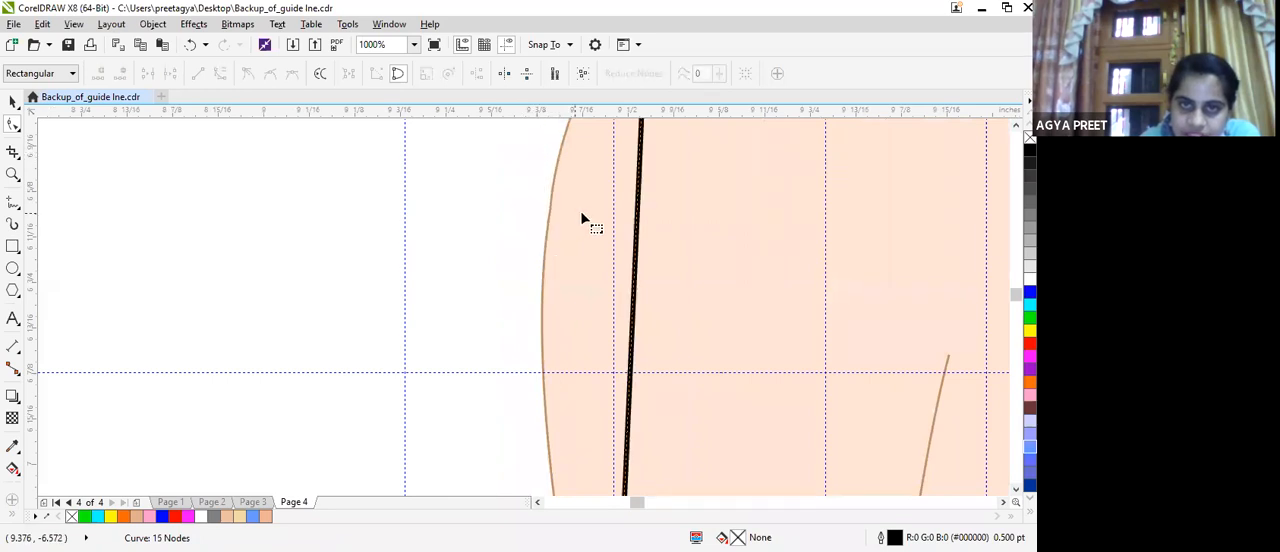
{"action": "scroll", "coordinate": [608, 170], "scroll_direction": "down", "scroll_amount": 1}
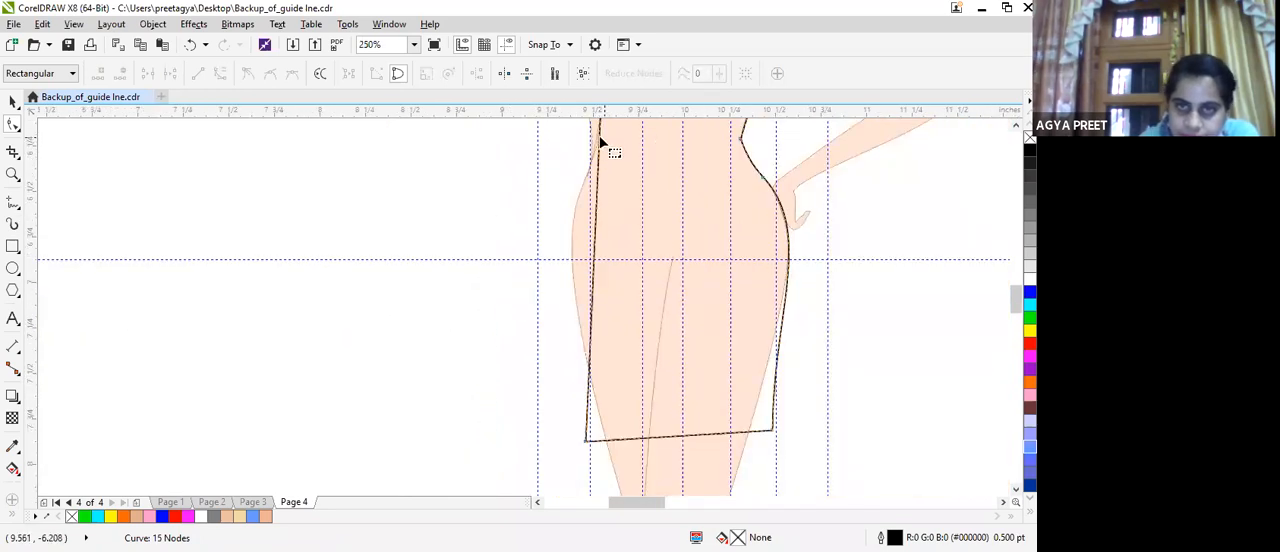
{"action": "left_click", "coordinate": [600, 137]}
{"action": "left_click", "coordinate": [219, 77]}
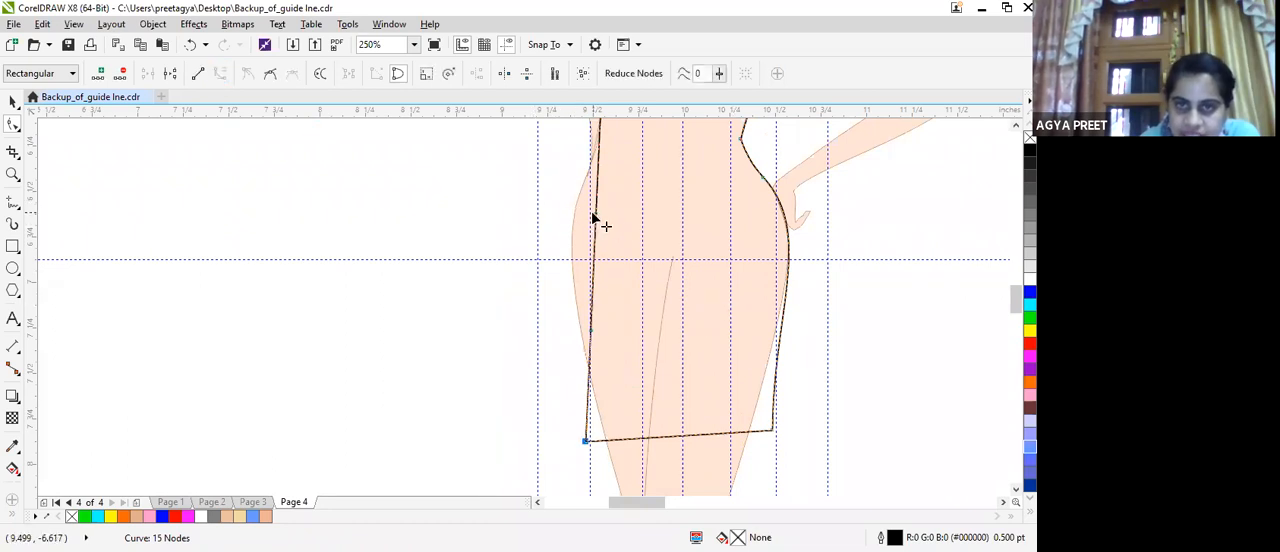
{"action": "left_click_drag", "start_coordinate": [595, 217], "coordinate": [540, 226]}
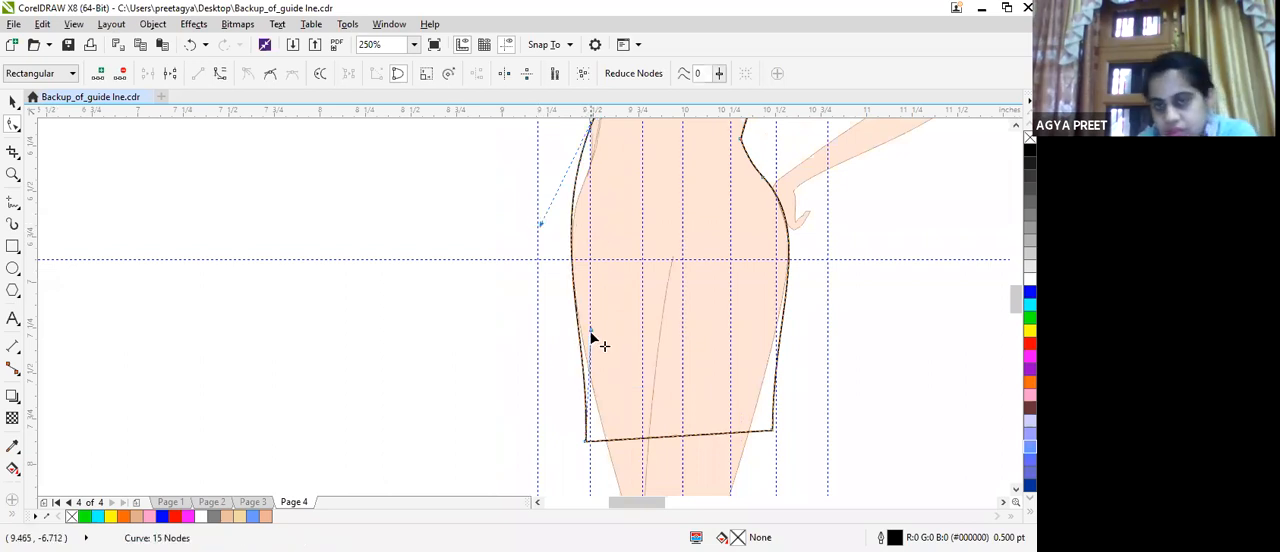
{"action": "left_click_drag", "start_coordinate": [589, 331], "coordinate": [569, 334]}
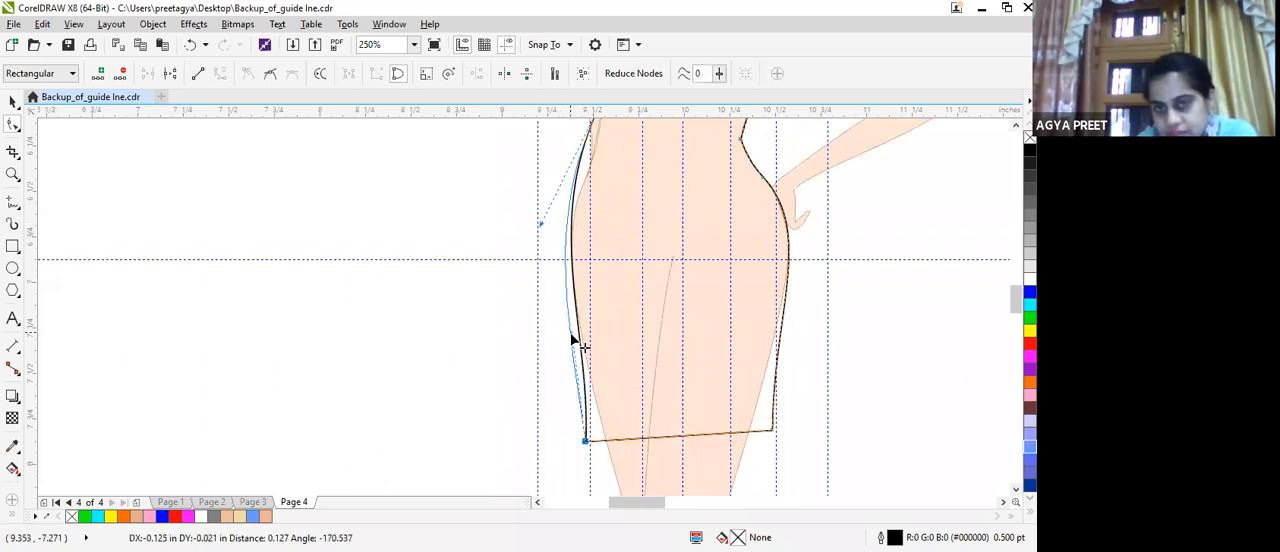
{"action": "scroll", "coordinate": [665, 207], "scroll_direction": "down", "scroll_amount": 2}
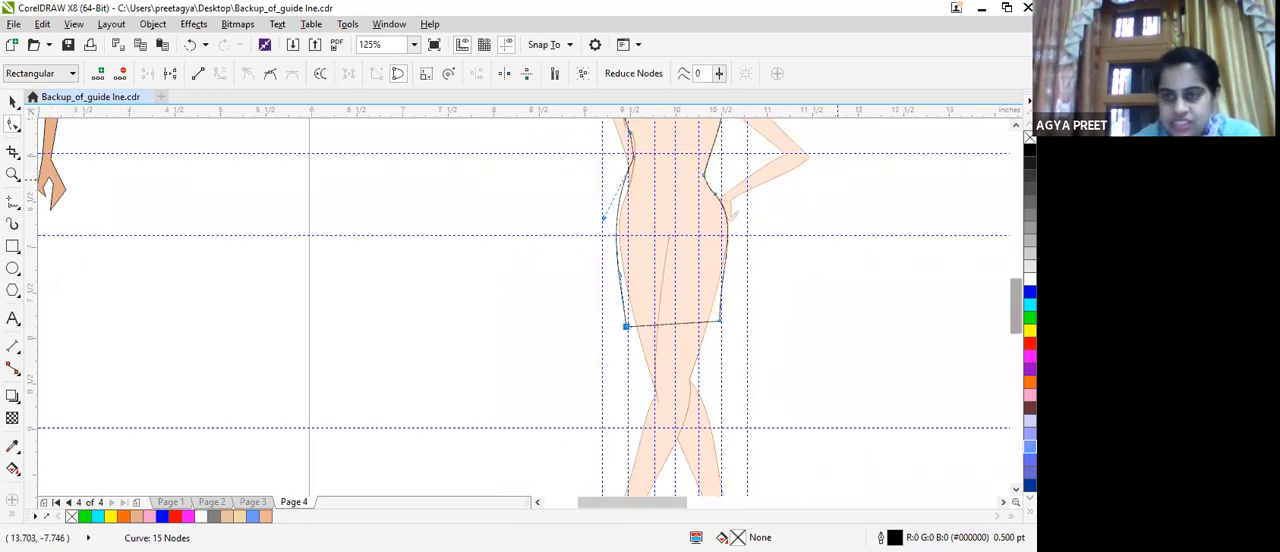
Delete the waist node of the dress outline on the straight-arm side.
{"action": "scroll", "coordinate": [525, 307], "scroll_direction": "up", "scroll_amount": 4}
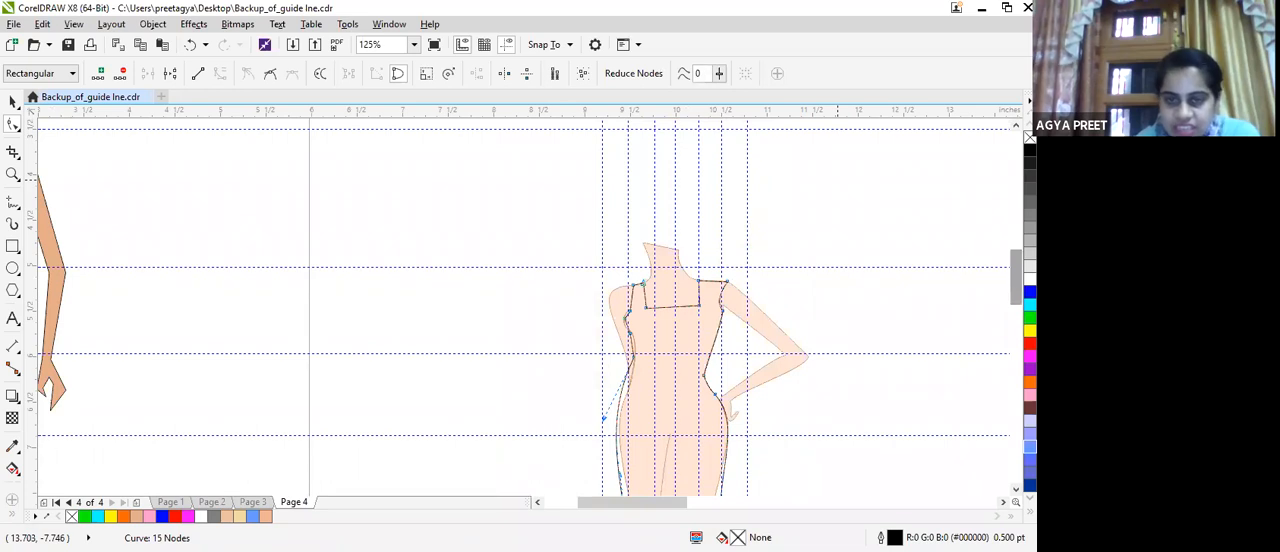
{"action": "left_click_drag", "start_coordinate": [602, 417], "coordinate": [630, 358]}
{"action": "scroll", "coordinate": [630, 358], "scroll_direction": "up", "scroll_amount": 4}
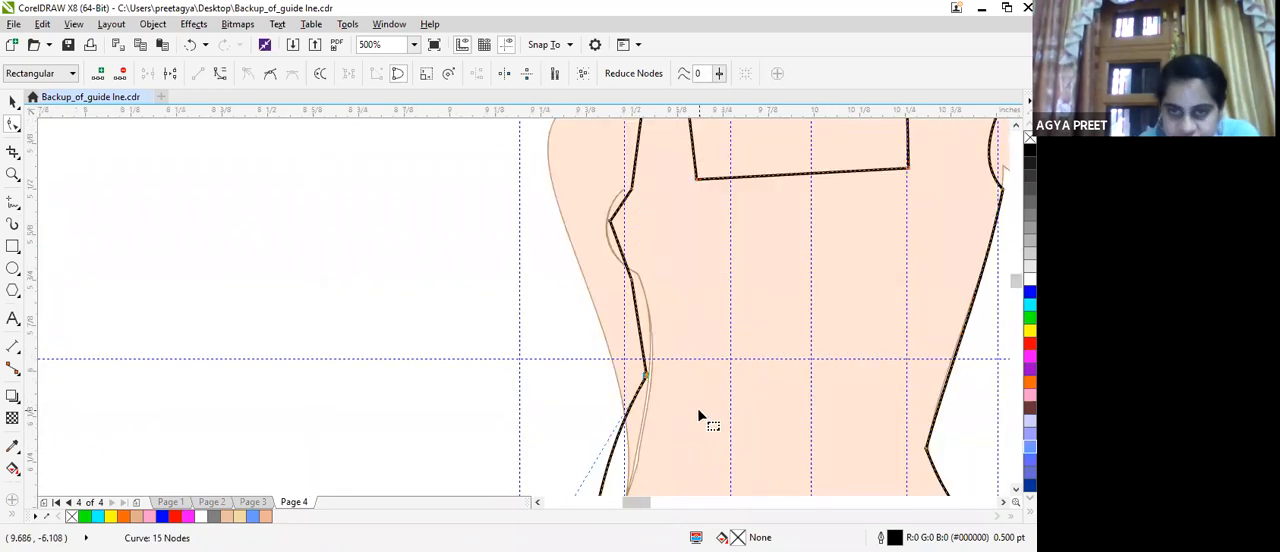
{"action": "double_click", "coordinate": [645, 380]}
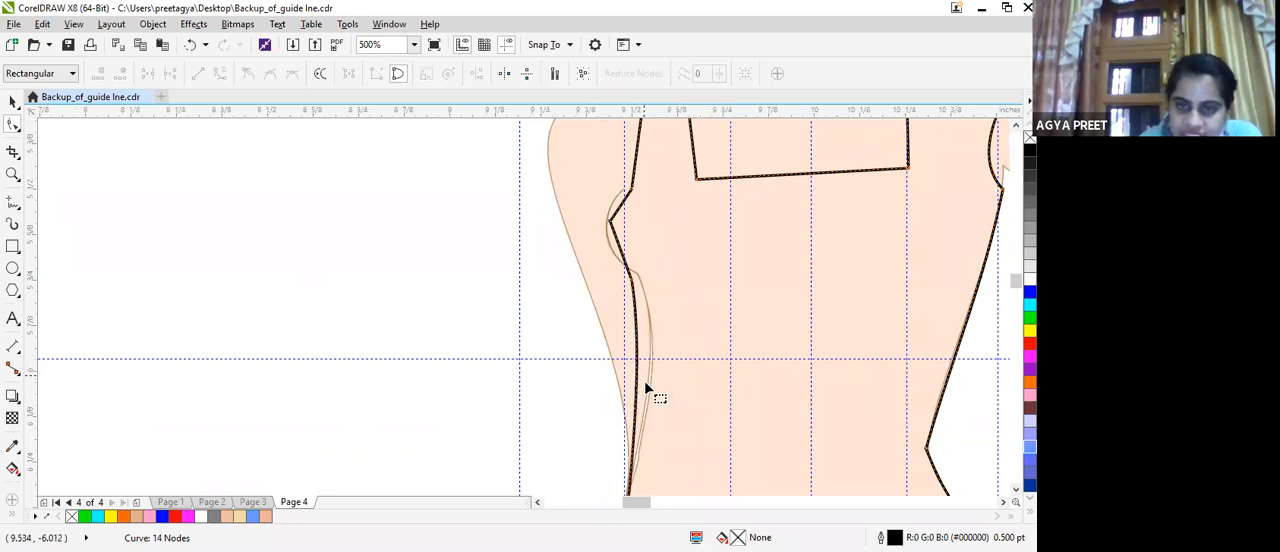
Try to delete the outward bust node on the straight-arm side and convert the line at the armhole to a curve.
{"action": "double_click", "coordinate": [613, 222]}
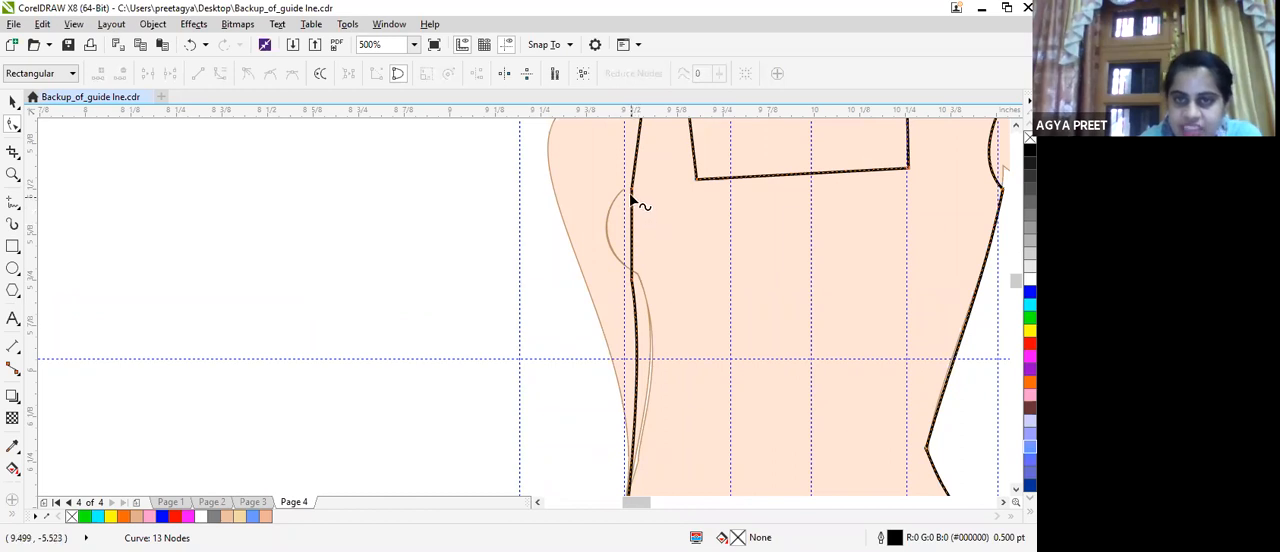
{"action": "left_click", "coordinate": [630, 189]}
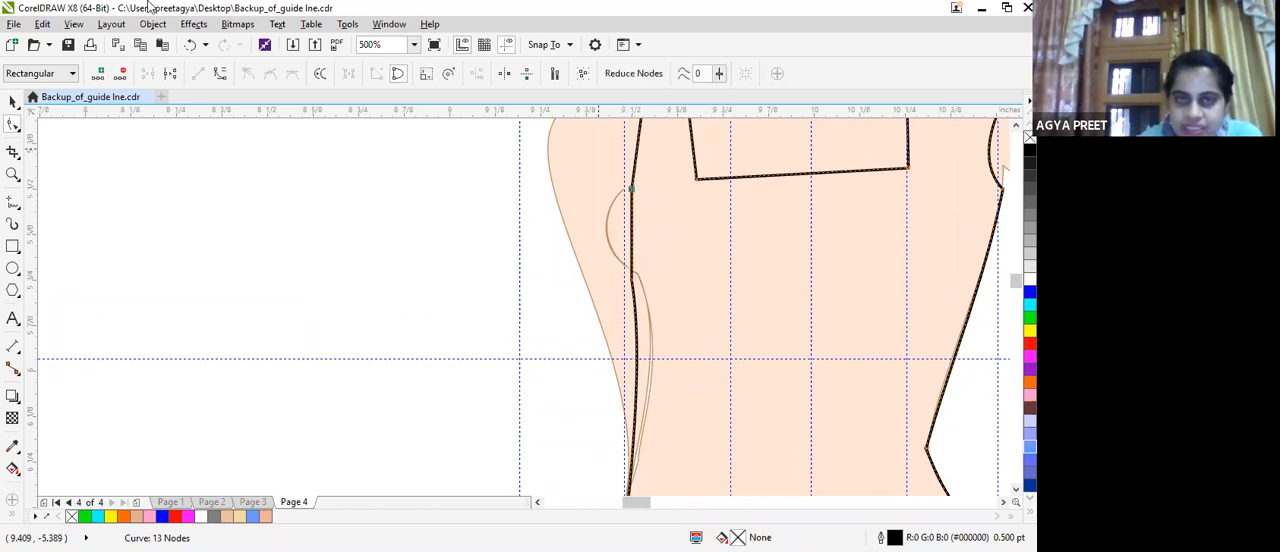
{"action": "left_click", "coordinate": [220, 73]}
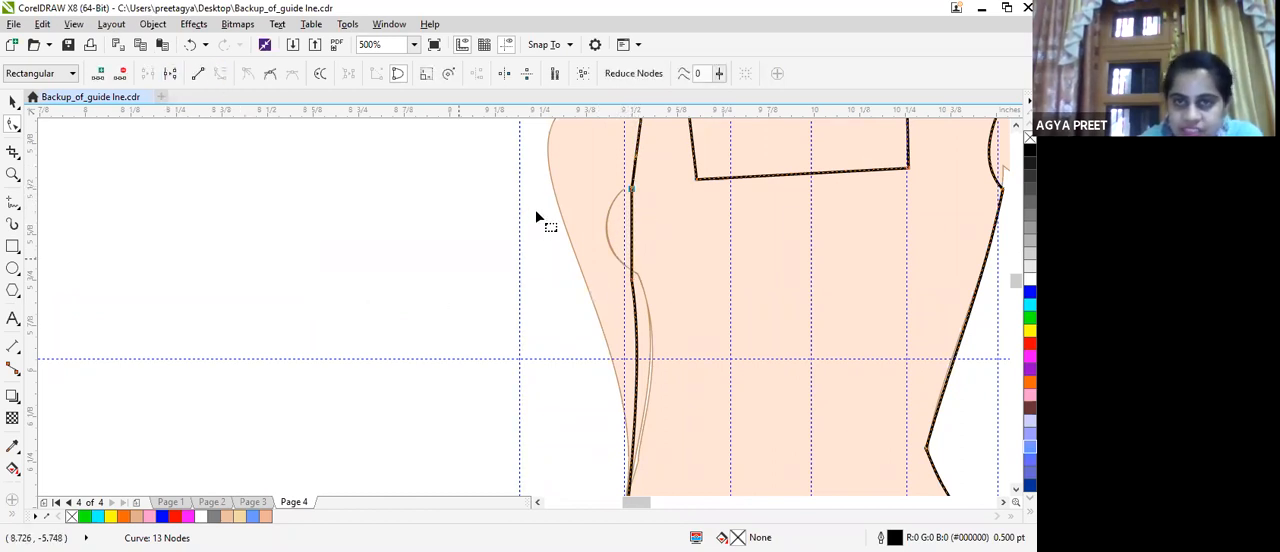
{"action": "scroll", "coordinate": [647, 232], "scroll_direction": "up", "scroll_amount": 2}
{"action": "left_click", "coordinate": [698, 220]}
{"action": "mouse_move", "coordinate": [697, 214]}
{"action": "left_mouse_down"}
{"action": "mouse_move", "coordinate": [678, 213]}
{"action": "mouse_move", "coordinate": [718, 214]}
{"action": "left_mouse_up"}
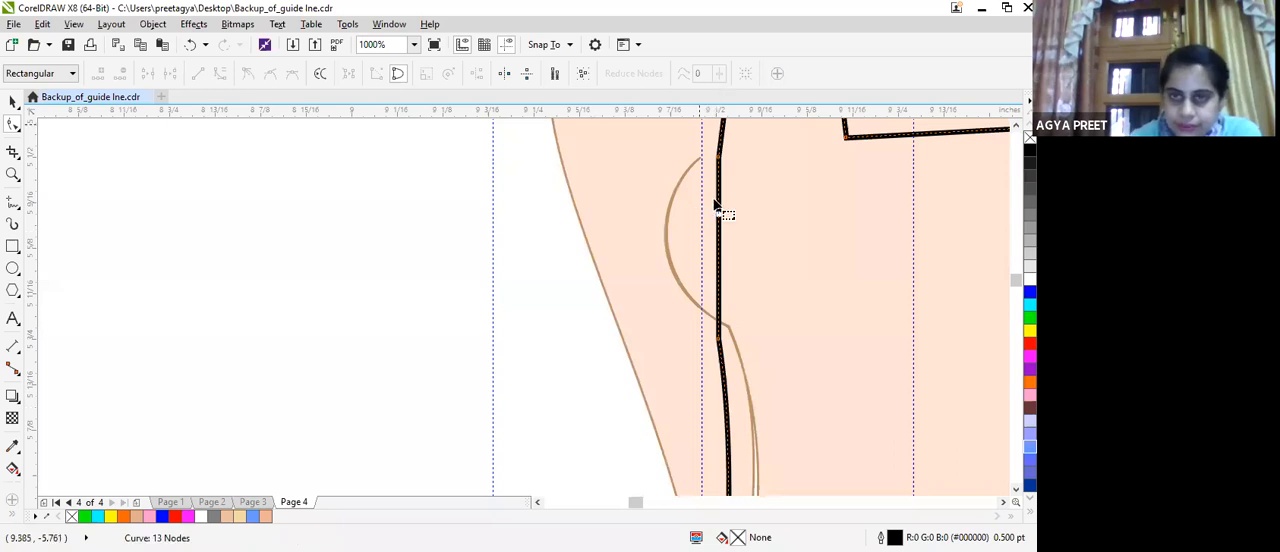
{"action": "left_click", "coordinate": [718, 160]}
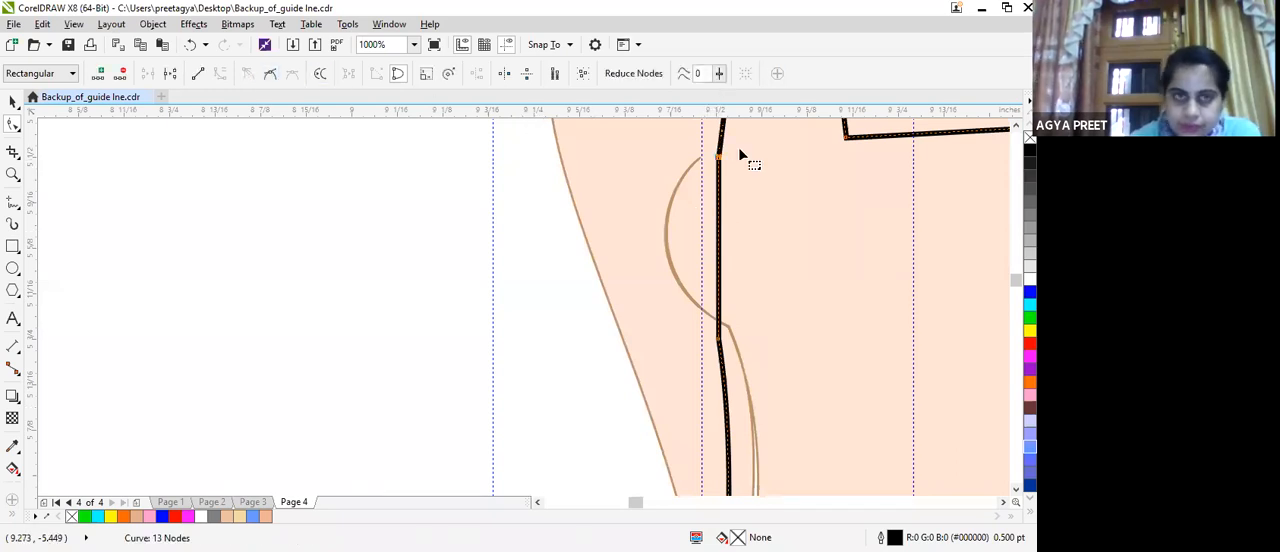
{"action": "left_click", "coordinate": [719, 342]}
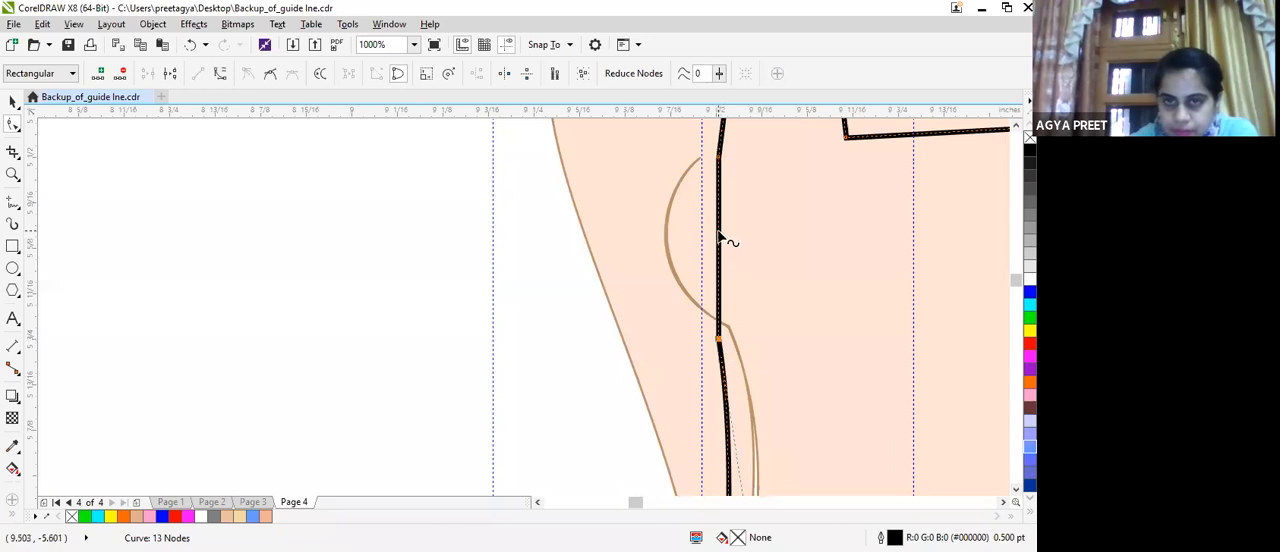
{"action": "left_click", "coordinate": [720, 229]}
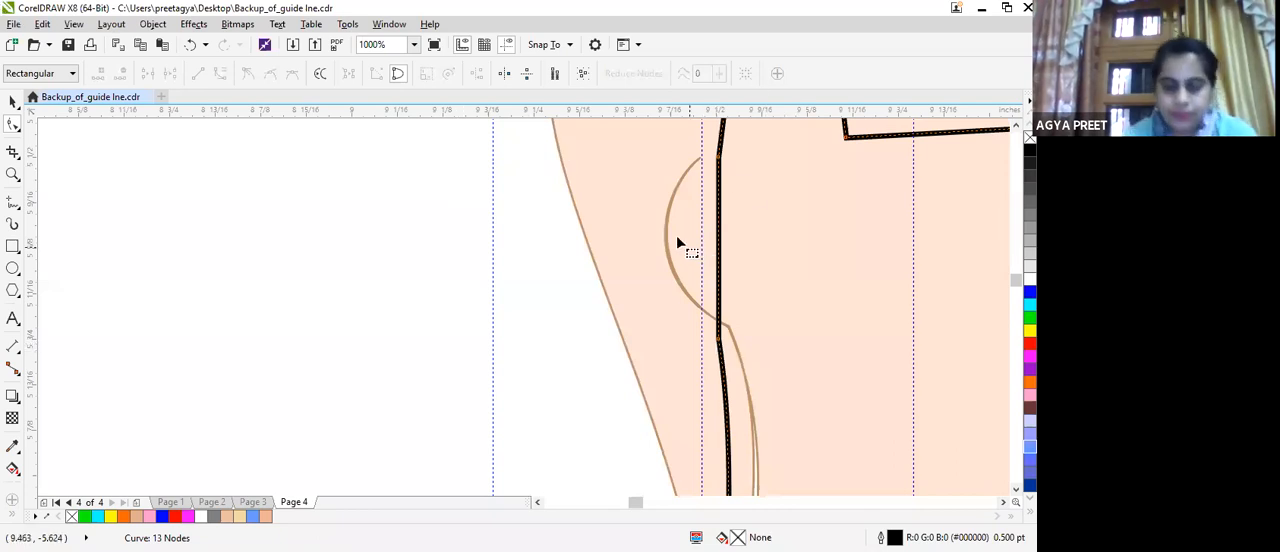
Undo the bust node deletion and the curve conversion on the straight-arm side.
{"action": "key", "text": "ctrl+z"}
{"action": "key", "text": "ctrl+z"}
{"action": "key", "text": "ctrl+z"}
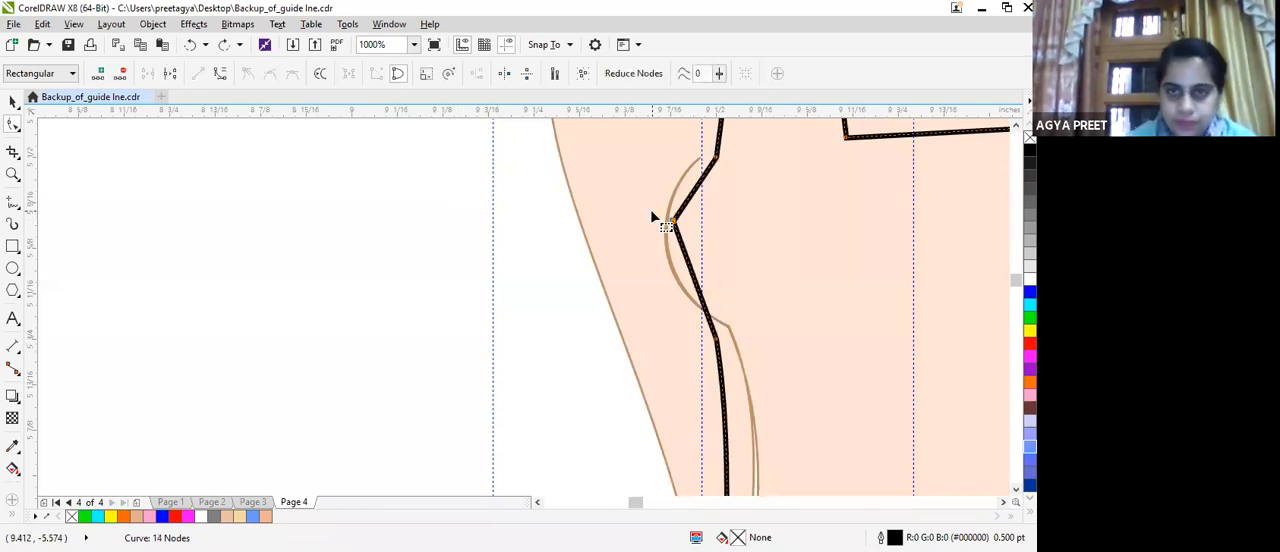
Move the node below the bust on the straight-arm side inward onto the croquis's body line.
{"action": "left_click", "coordinate": [718, 340]}
{"action": "left_click_drag", "start_coordinate": [719, 341], "coordinate": [734, 334]}
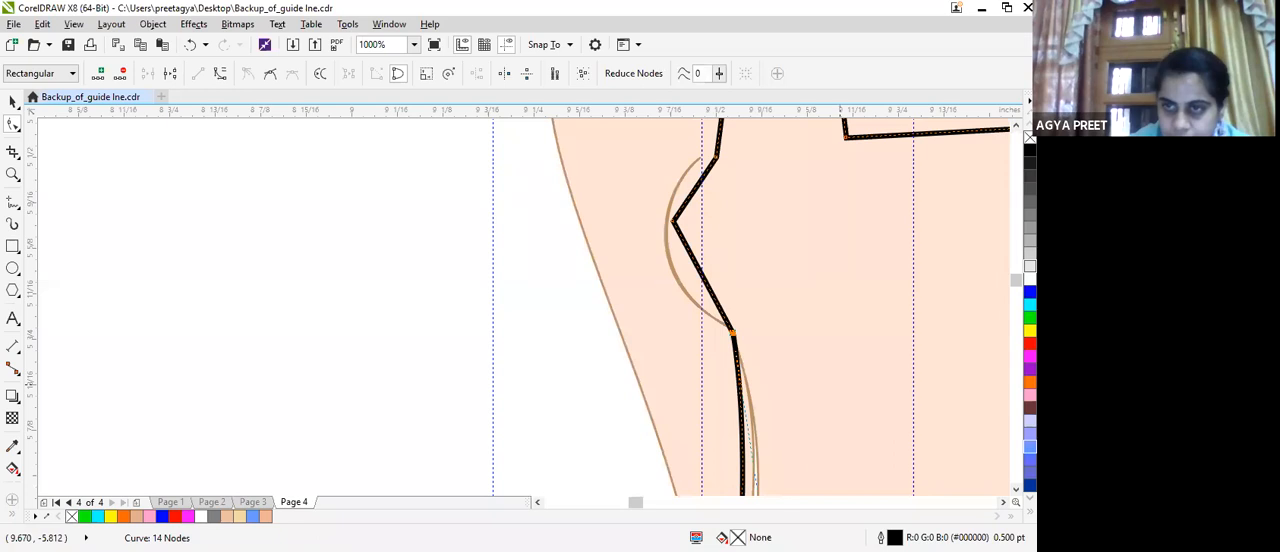
{"action": "scroll", "coordinate": [841, 384], "scroll_direction": "down", "scroll_amount": 5}
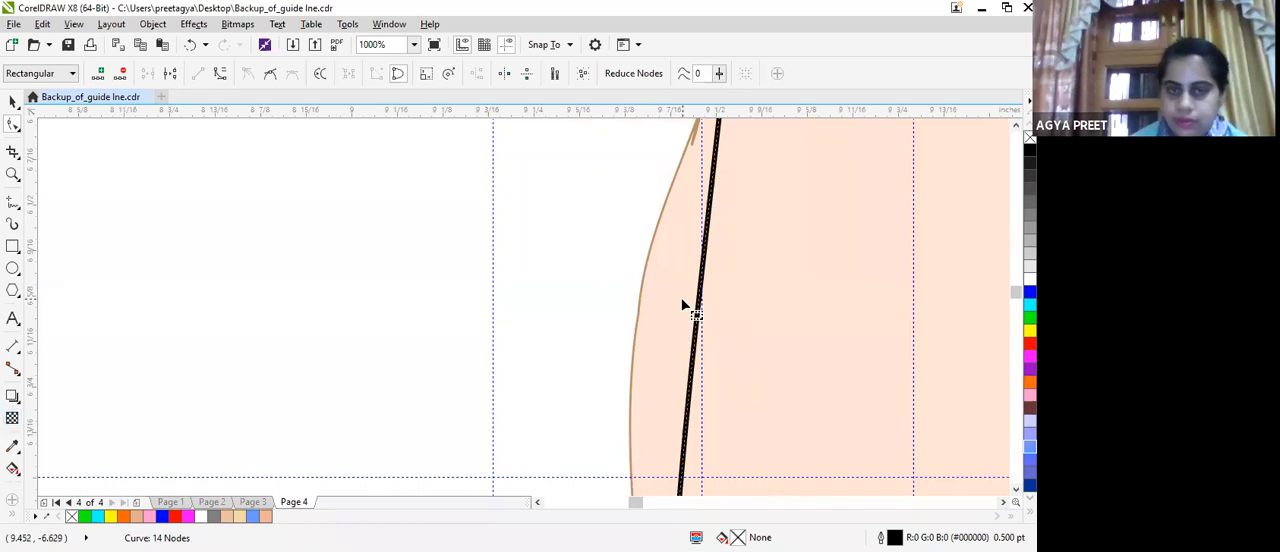
{"action": "scroll", "coordinate": [683, 302], "scroll_direction": "down", "scroll_amount": 2}
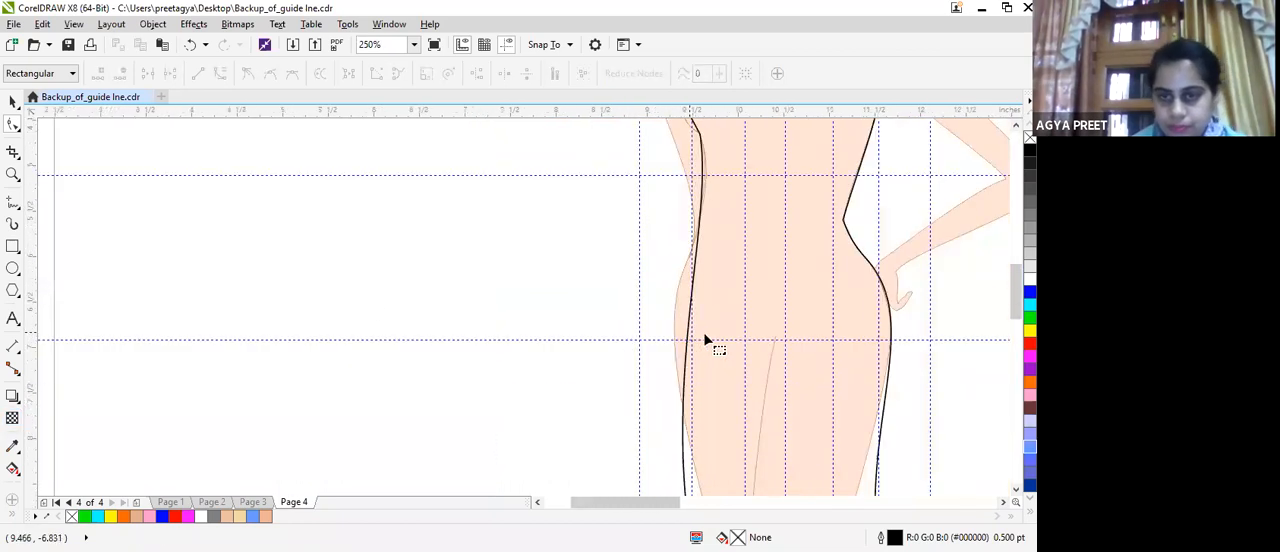
{"action": "scroll", "coordinate": [703, 332], "scroll_direction": "down", "scroll_amount": 2}
{"action": "scroll", "coordinate": [685, 318], "scroll_direction": "up", "scroll_amount": 3}
{"action": "scroll", "coordinate": [686, 322], "scroll_direction": "down", "scroll_amount": 1}
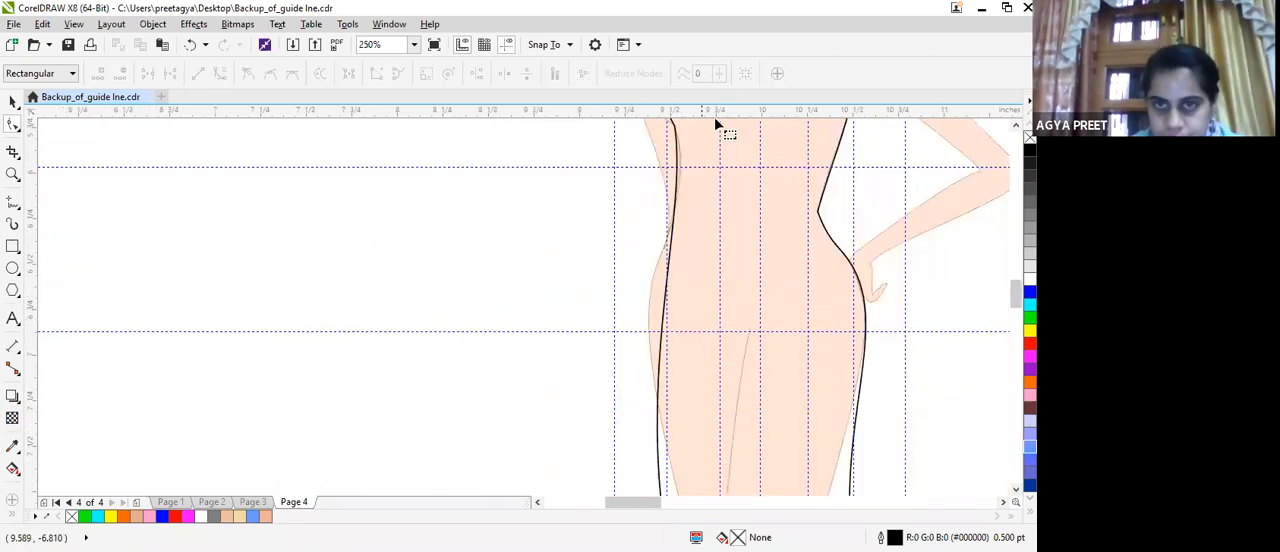
Add a node at the straight-arm waist and adjust it and the curve handle above so the line follows the body.
{"action": "scroll", "coordinate": [671, 223], "scroll_direction": "up", "scroll_amount": 1}
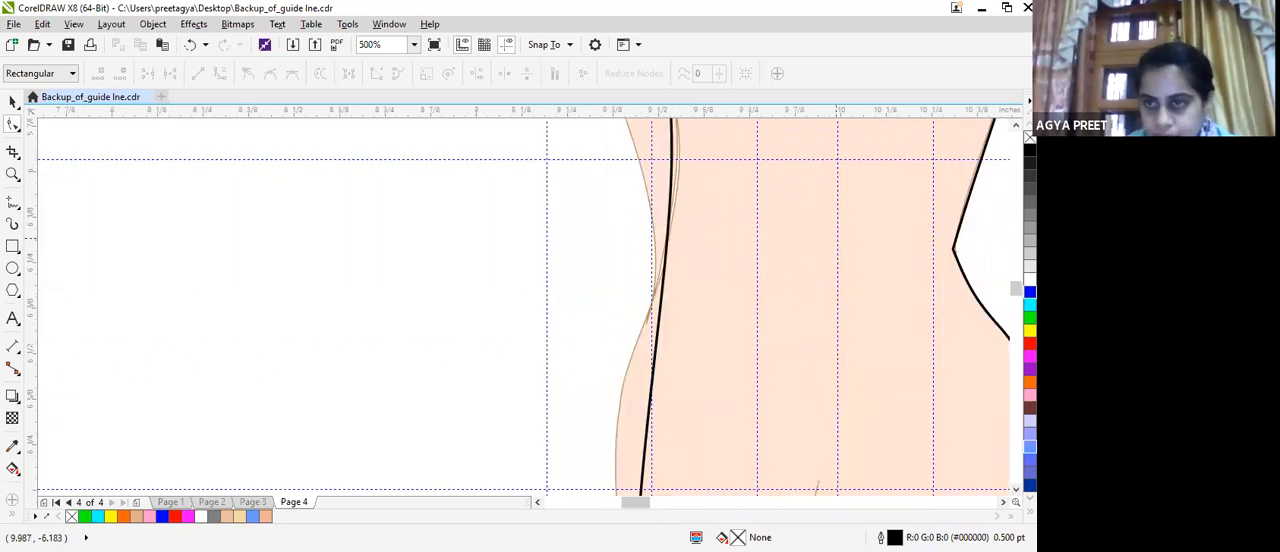
{"action": "scroll", "coordinate": [525, 306], "scroll_direction": "up", "scroll_amount": 3}
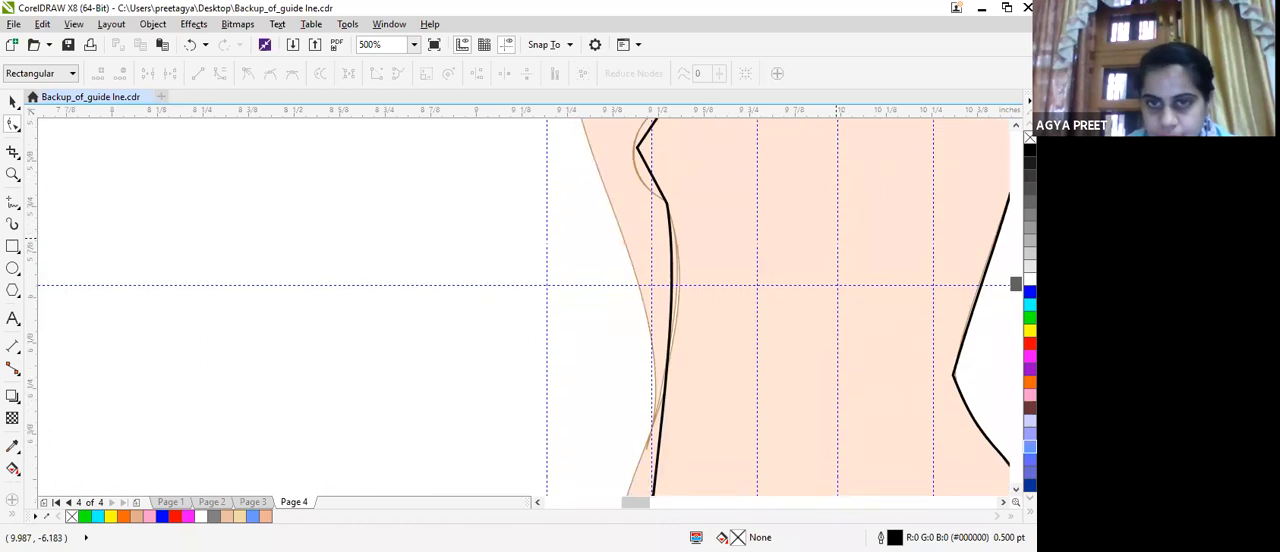
{"action": "left_click", "coordinate": [670, 207]}
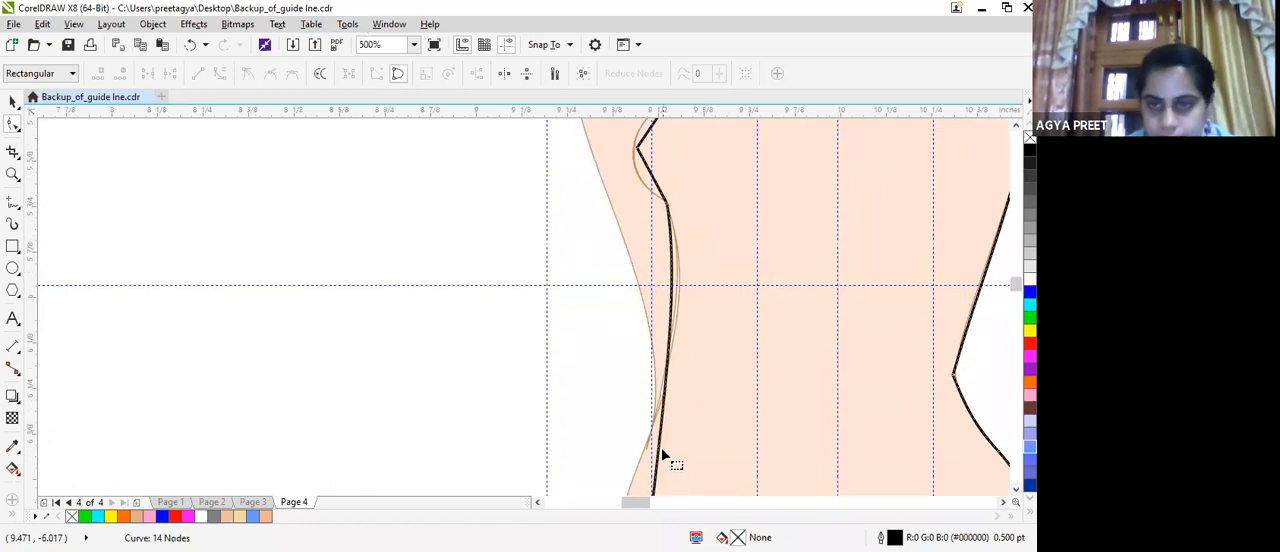
{"action": "left_click_drag", "start_coordinate": [663, 471], "coordinate": [642, 450]}
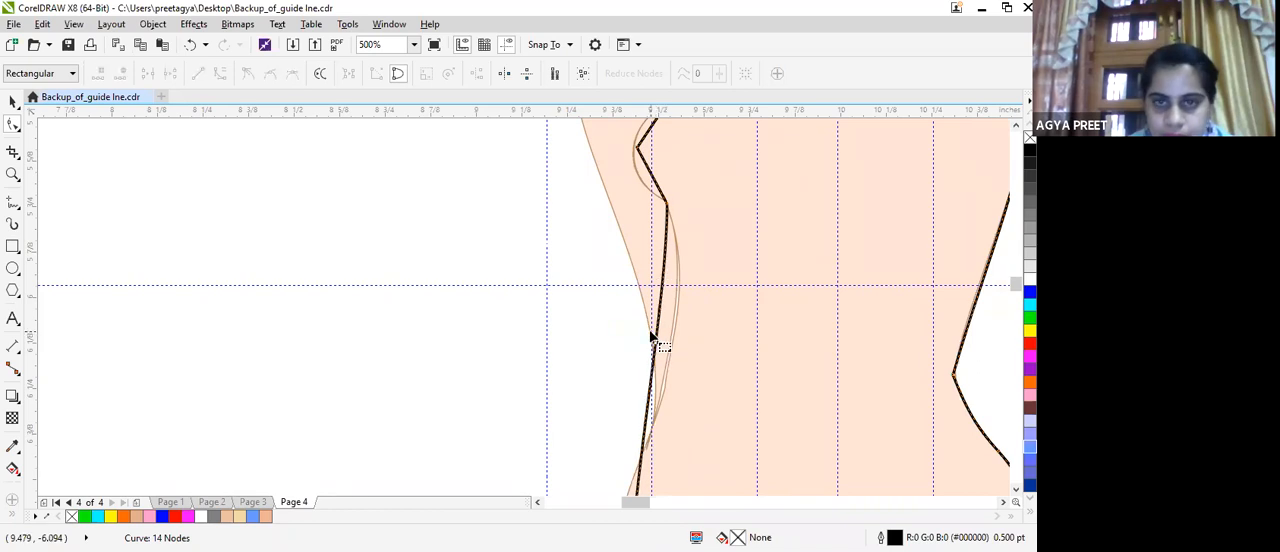
{"action": "left_click", "coordinate": [655, 346]}
{"action": "double_click", "coordinate": [655, 347]}
{"action": "left_click_drag", "start_coordinate": [655, 350], "coordinate": [680, 278]}
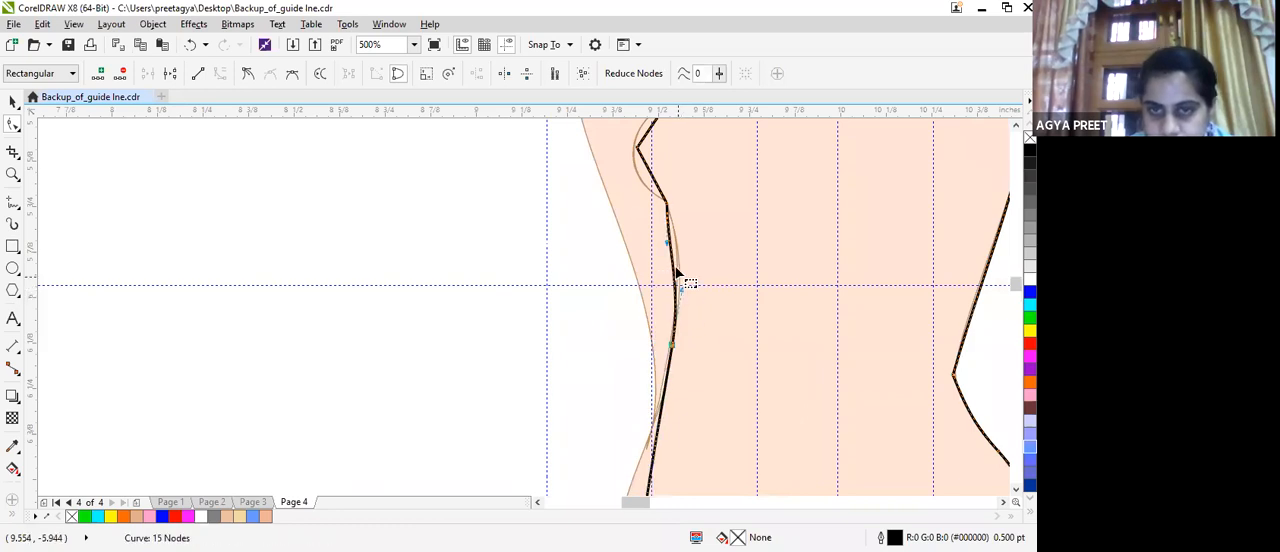
{"action": "left_click_drag", "start_coordinate": [667, 243], "coordinate": [676, 236]}
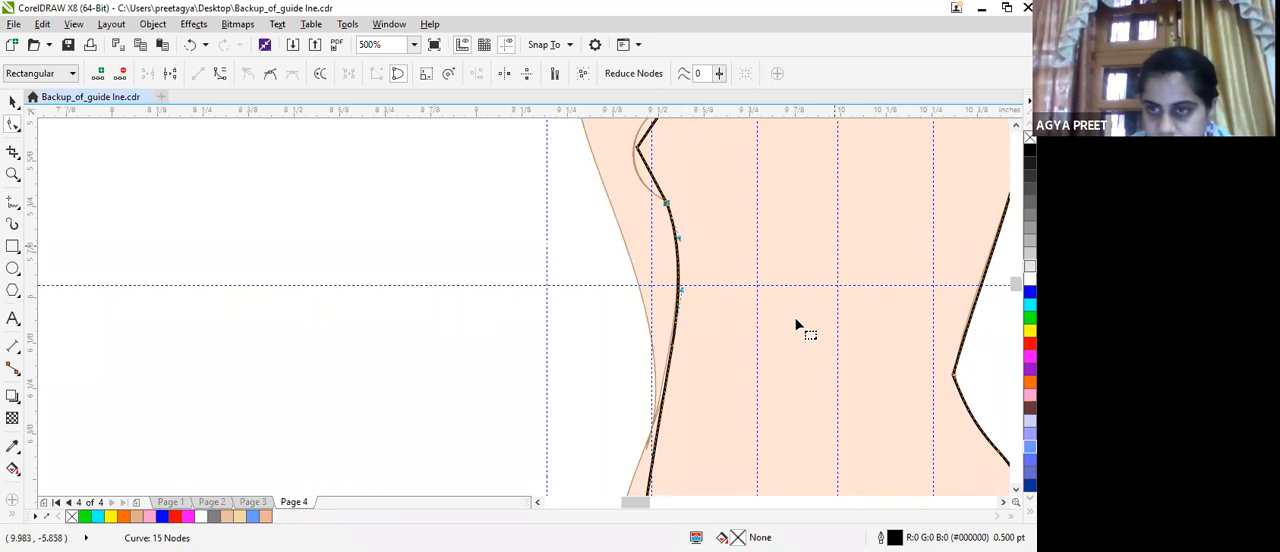
Bend the straight-arm waist-to-hip line outward at the hip and inward below the waist to match the croquis.
{"action": "left_click_drag", "start_coordinate": [1016, 284], "coordinate": [1016, 289]}
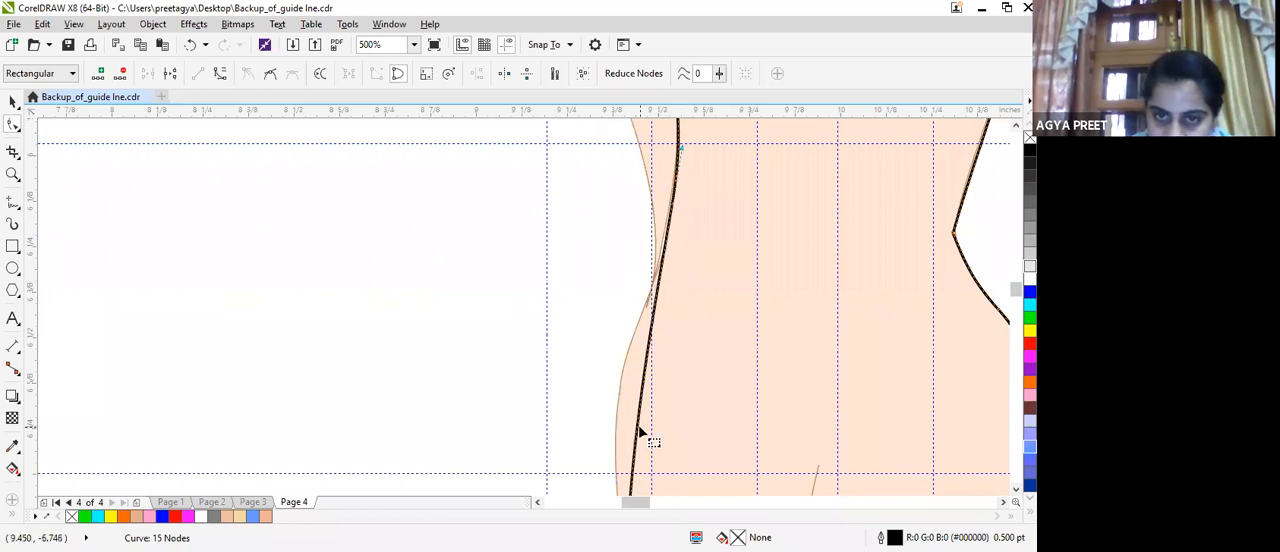
{"action": "left_click_drag", "start_coordinate": [638, 436], "coordinate": [617, 410]}
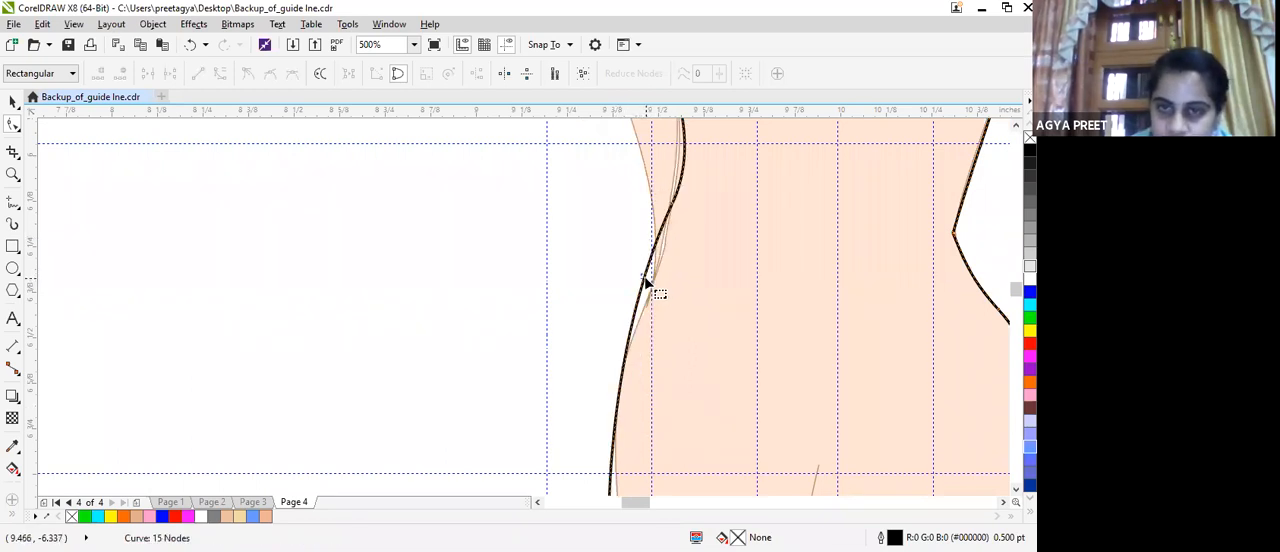
{"action": "left_click_drag", "start_coordinate": [650, 289], "coordinate": [655, 294]}
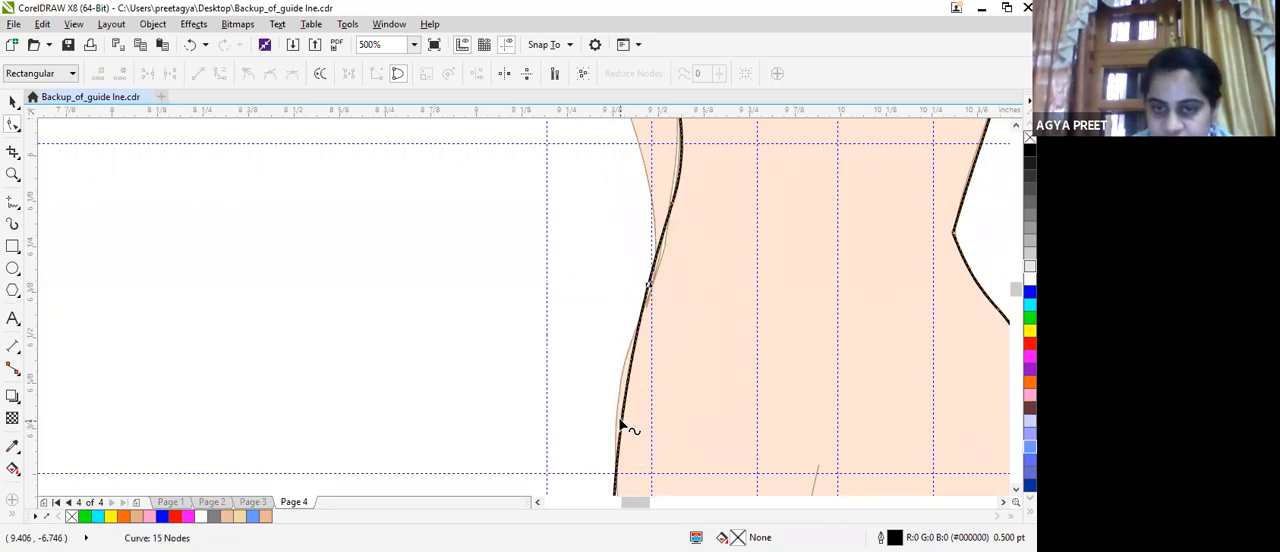
{"action": "left_click_drag", "start_coordinate": [620, 421], "coordinate": [613, 412]}
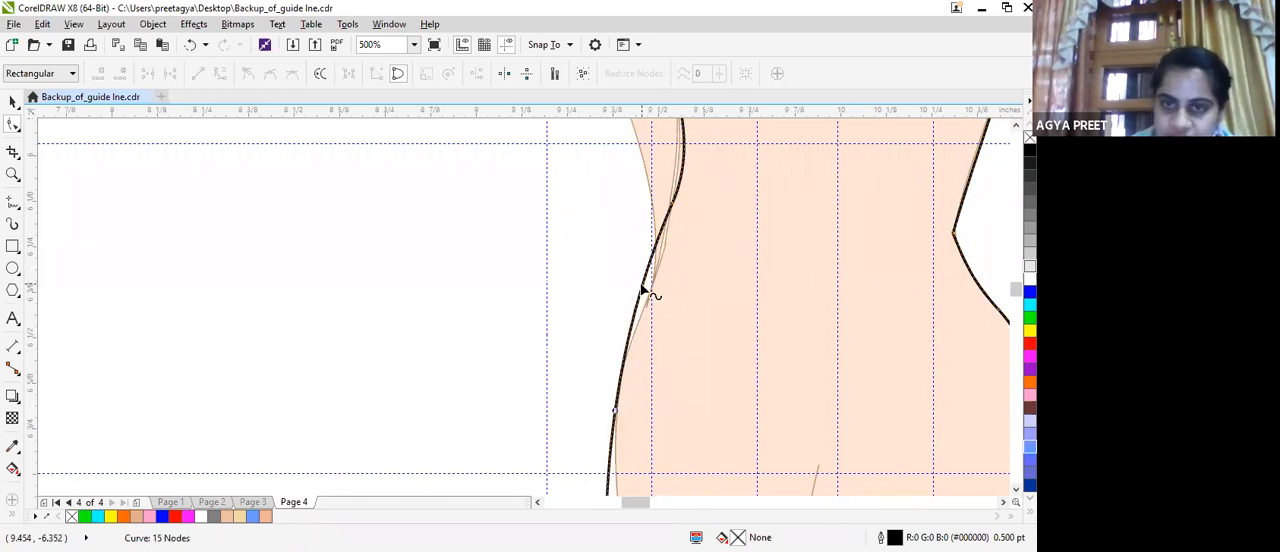
{"action": "left_click_drag", "start_coordinate": [646, 291], "coordinate": [652, 337]}
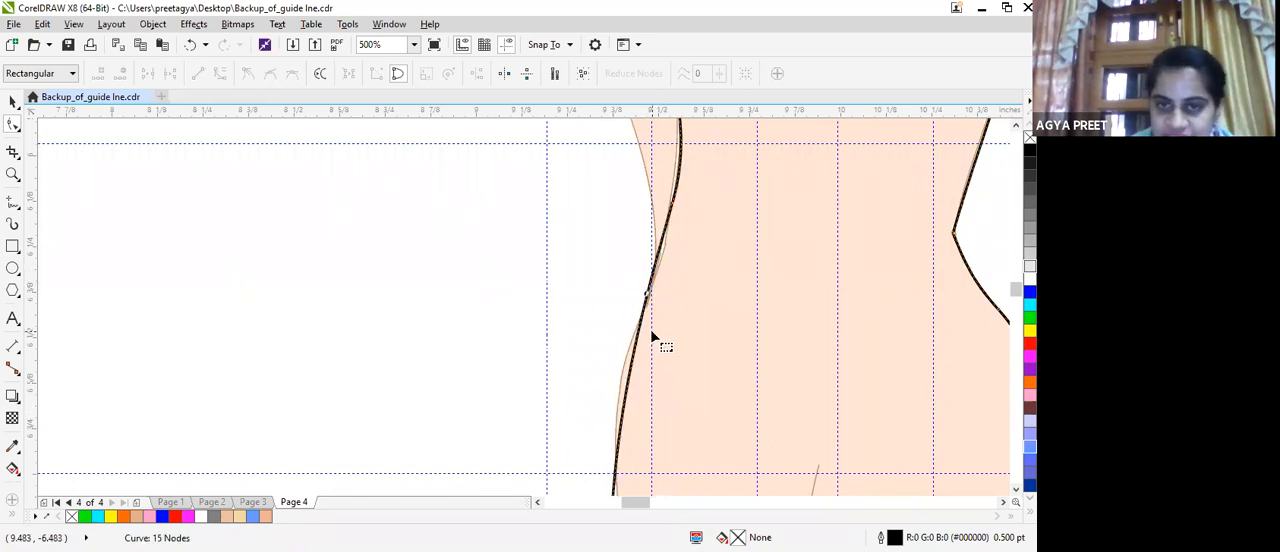
{"action": "left_click", "coordinate": [650, 298]}
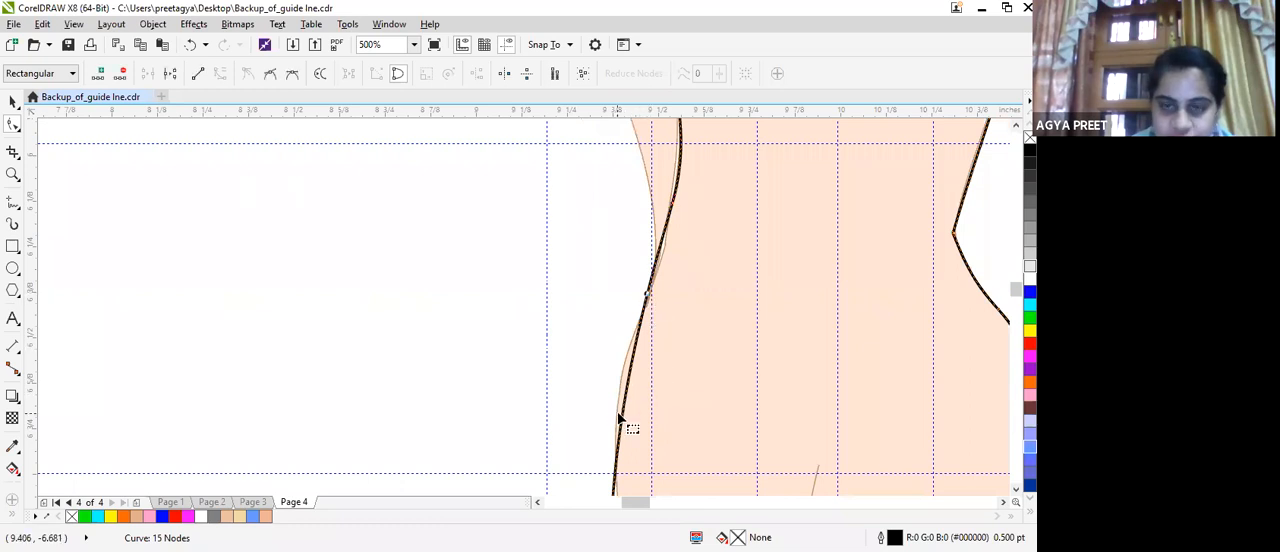
{"action": "left_click_drag", "start_coordinate": [625, 401], "coordinate": [617, 391]}
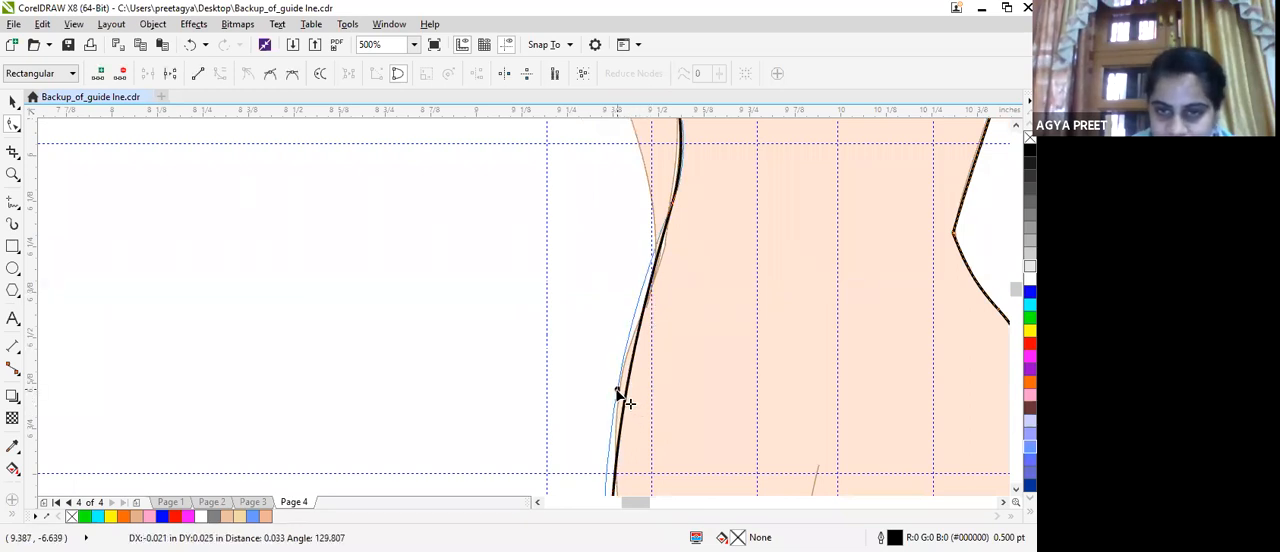
{"action": "left_click_drag", "start_coordinate": [658, 292], "coordinate": [655, 285]}
{"action": "scroll", "coordinate": [649, 203], "scroll_direction": "down", "scroll_amount": 2}
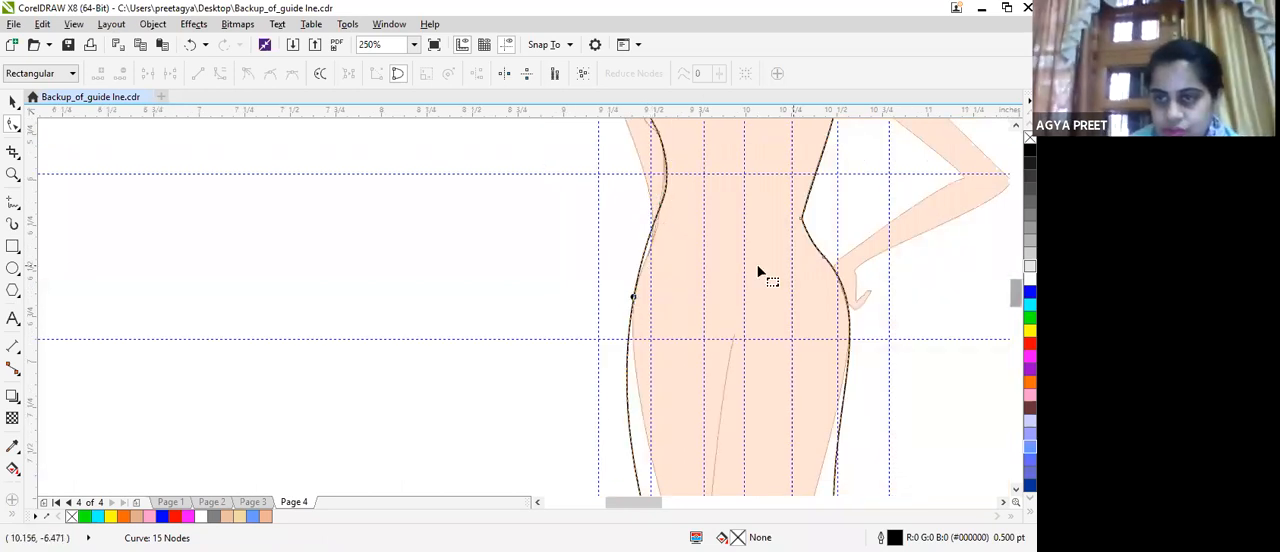
Convert the straight-arm armhole line to a curve and delete the protruding bust node below the underarm point.
{"action": "scroll", "coordinate": [758, 270], "scroll_direction": "up", "scroll_amount": 5}
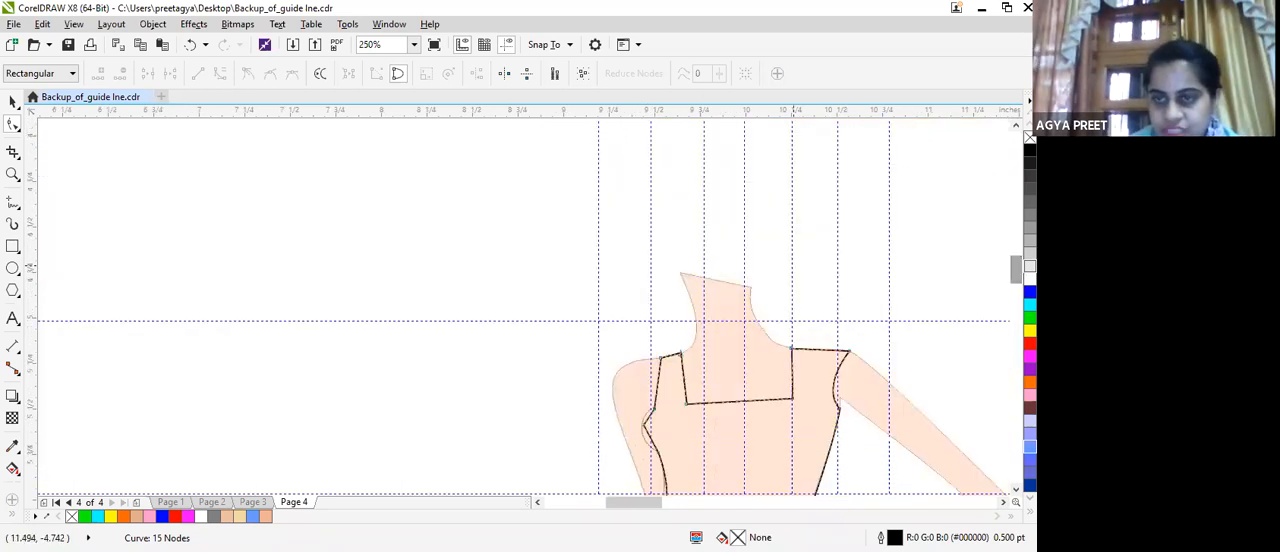
{"action": "scroll", "coordinate": [658, 422], "scroll_direction": "up", "scroll_amount": 4}
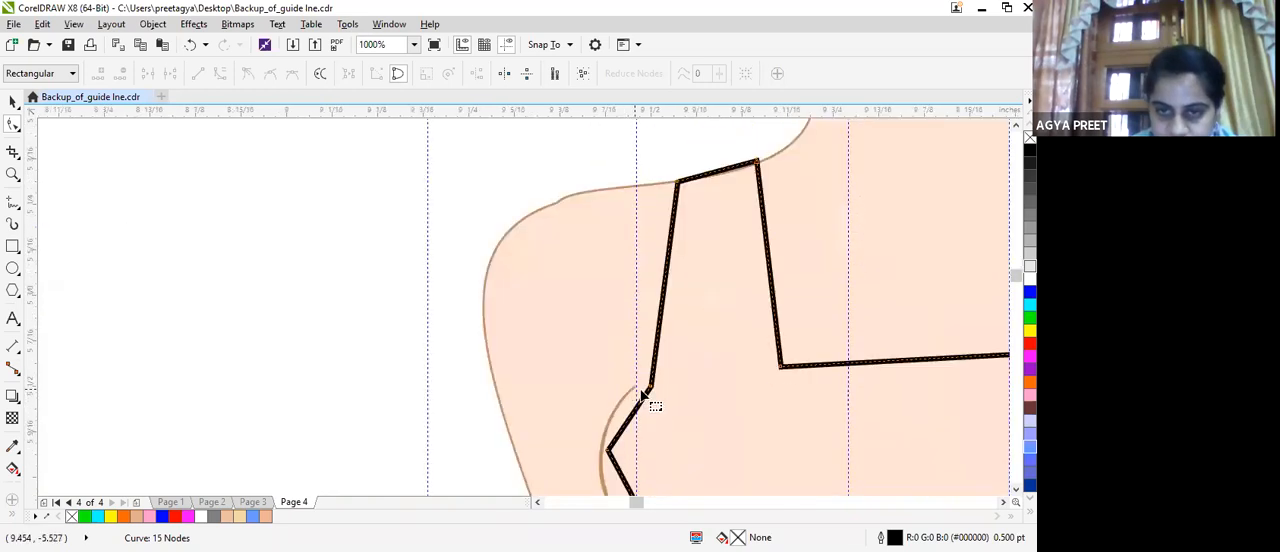
{"action": "left_click", "coordinate": [651, 387]}
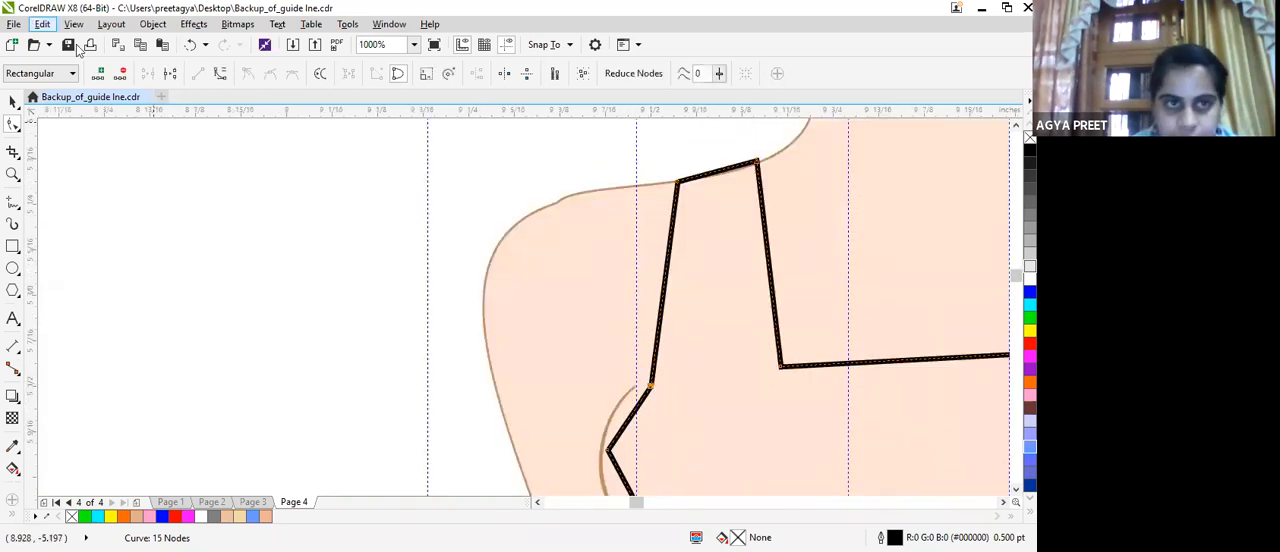
{"action": "left_click", "coordinate": [222, 78]}
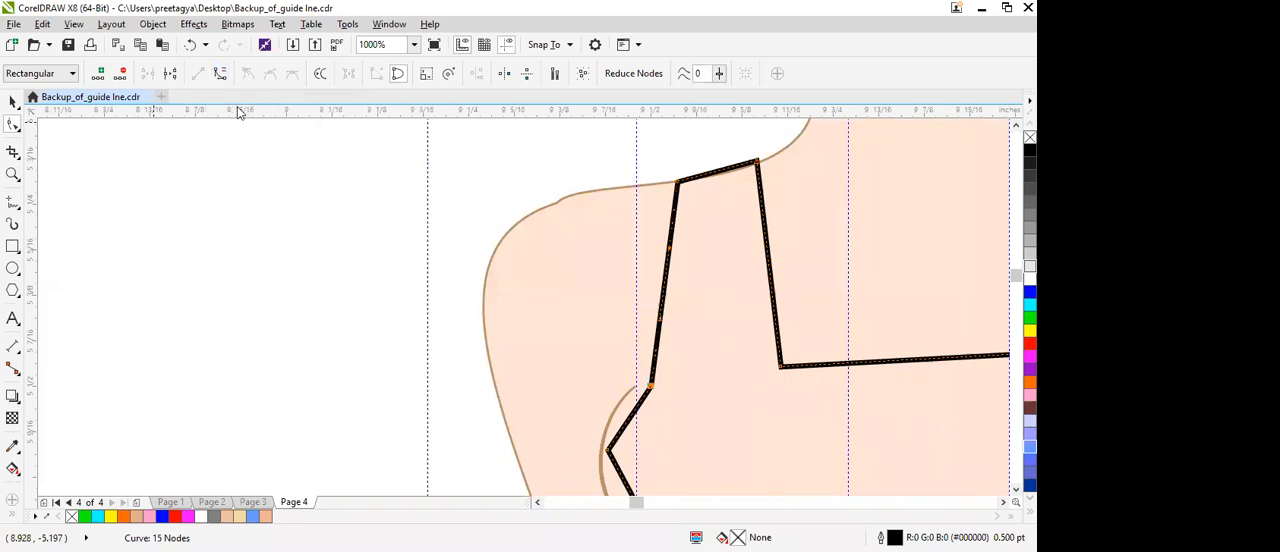
{"action": "double_click", "coordinate": [608, 451]}
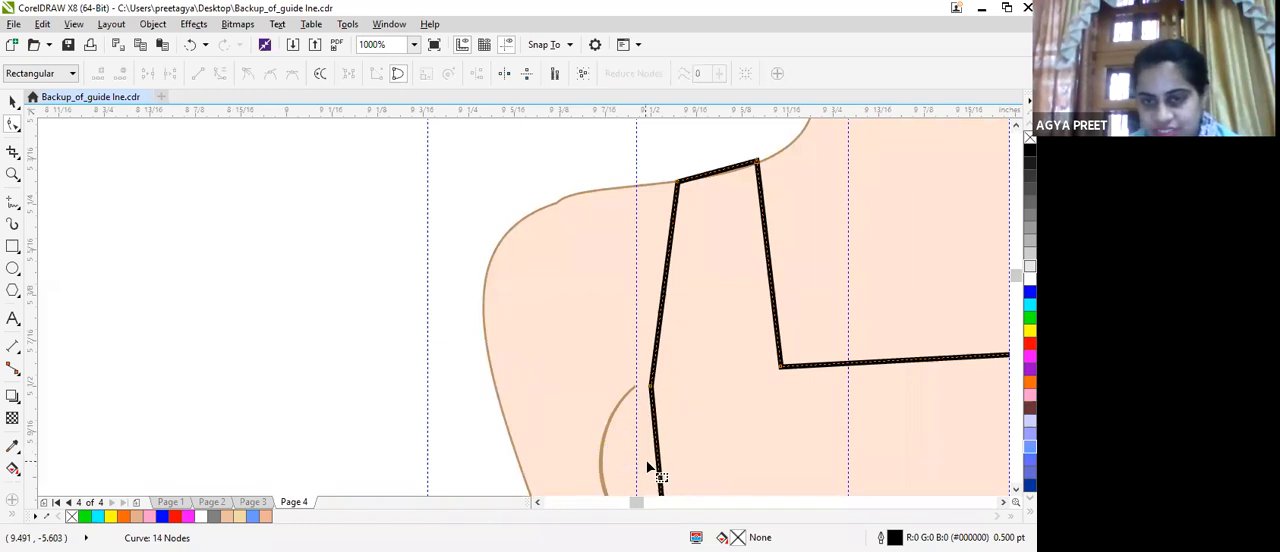
{"action": "mouse_move", "coordinate": [657, 450]}
{"action": "left_mouse_down"}
{"action": "mouse_move", "coordinate": [636, 450]}
{"action": "mouse_move", "coordinate": [654, 445]}
{"action": "left_mouse_up"}
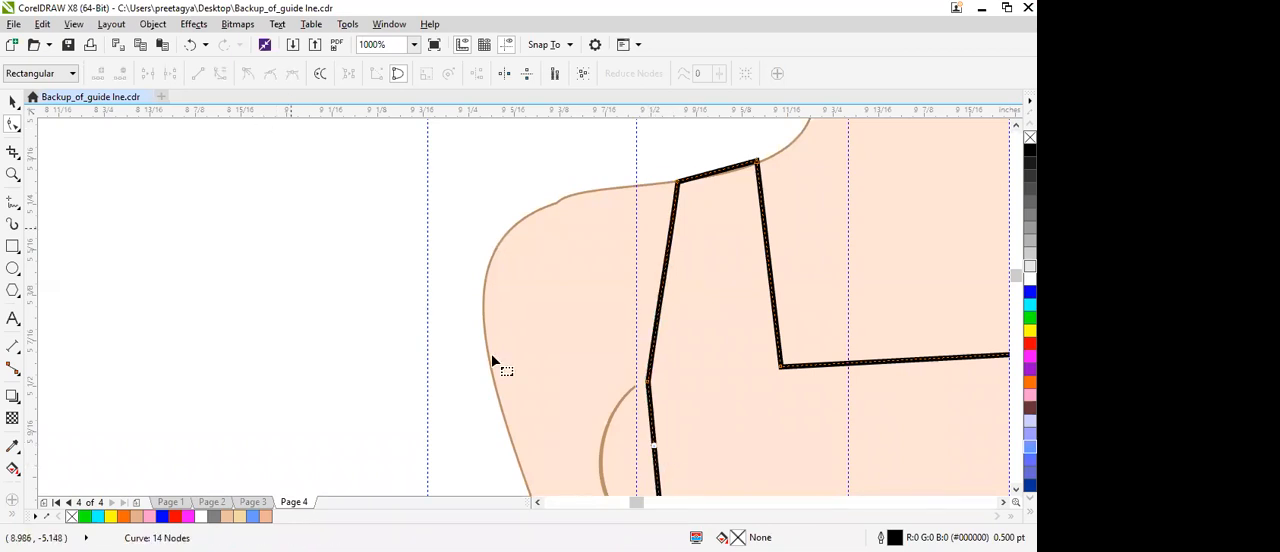
{"action": "left_click", "coordinate": [655, 393]}
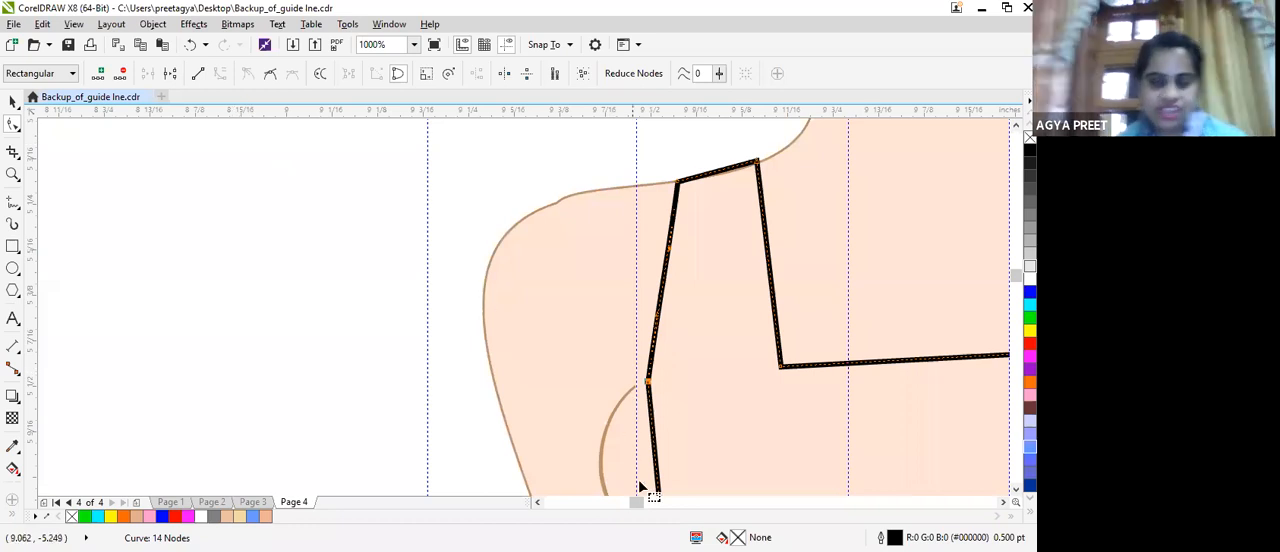
{"action": "scroll", "coordinate": [660, 465], "scroll_direction": "down", "scroll_amount": 2}
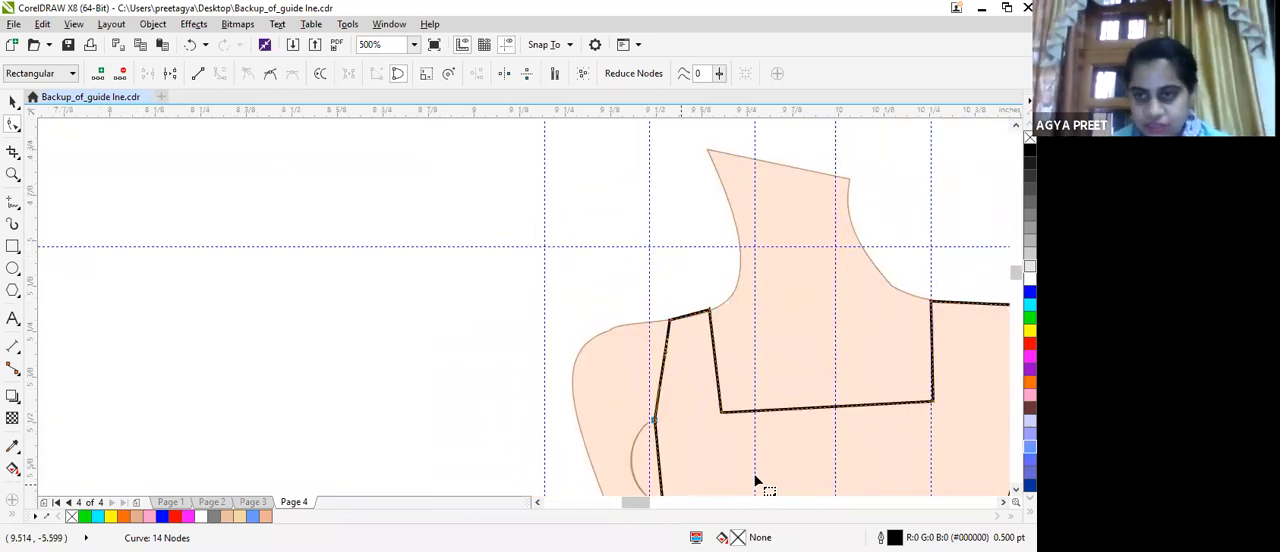
Convert the dress line below the straight-arm underarm to a curve and bend it outward along the croquis's bust contour.
{"action": "left_click_drag", "start_coordinate": [1016, 272], "coordinate": [1016, 279]}
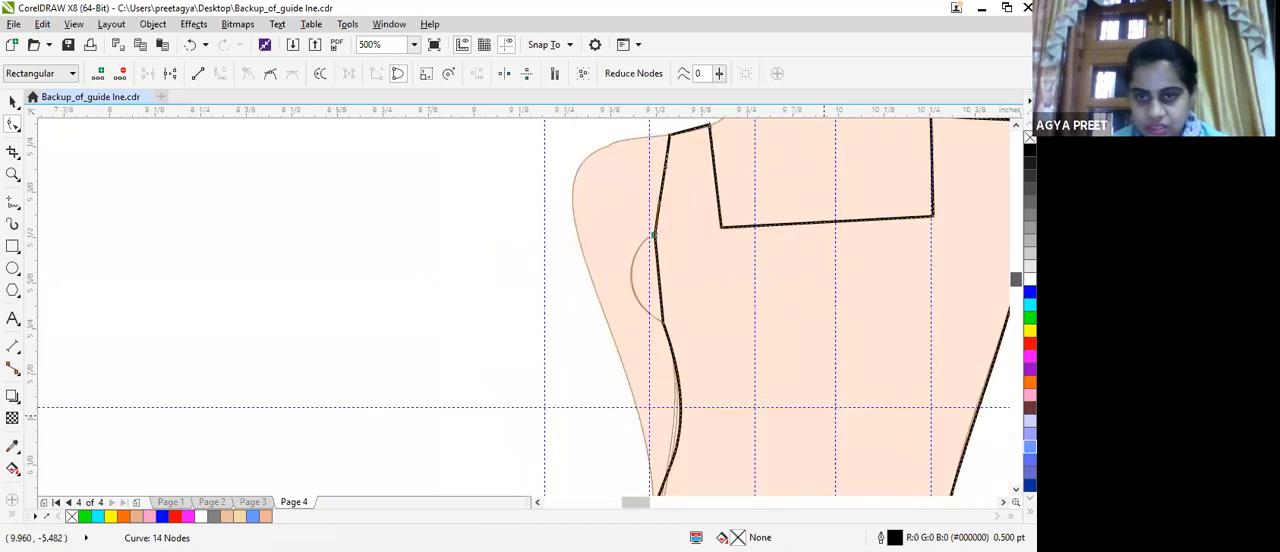
{"action": "left_click", "coordinate": [660, 283]}
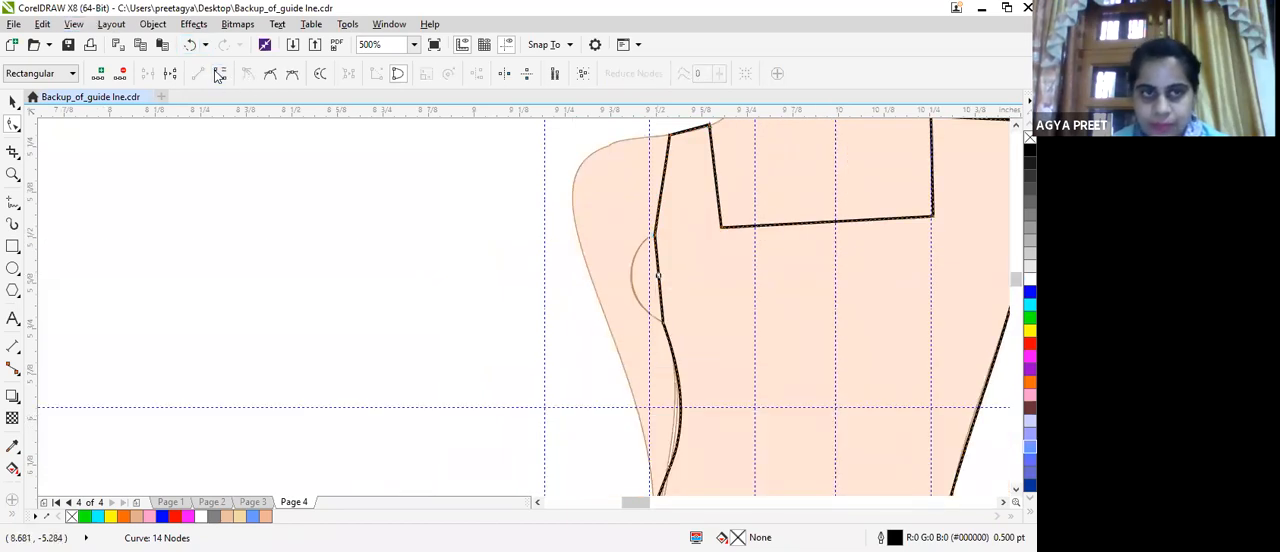
{"action": "left_click", "coordinate": [660, 268]}
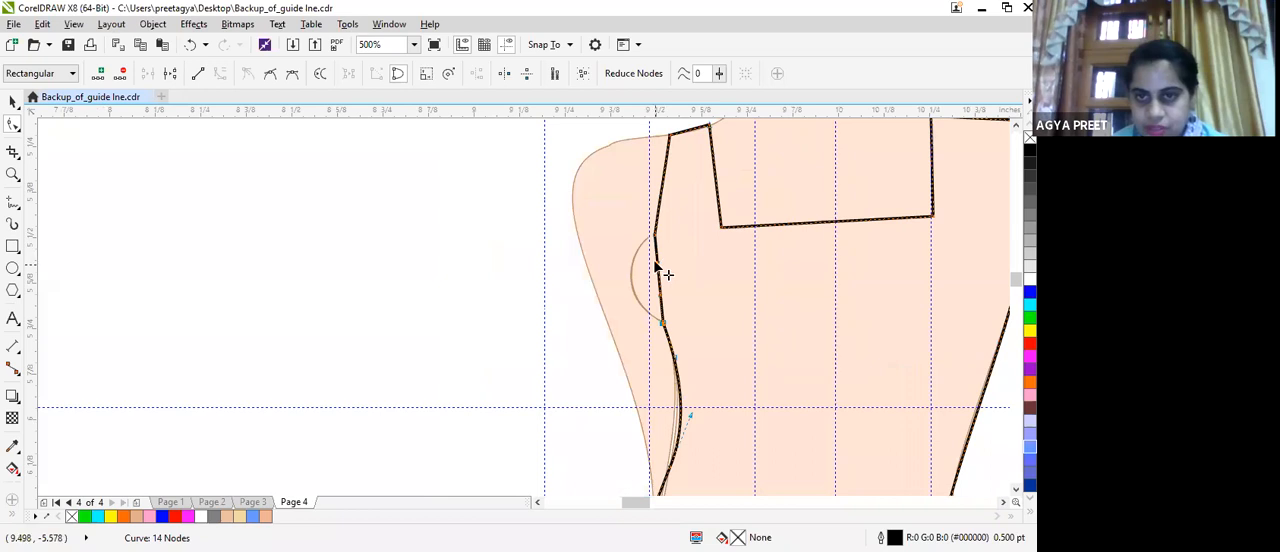
{"action": "left_click_drag", "start_coordinate": [642, 266], "coordinate": [658, 320]}
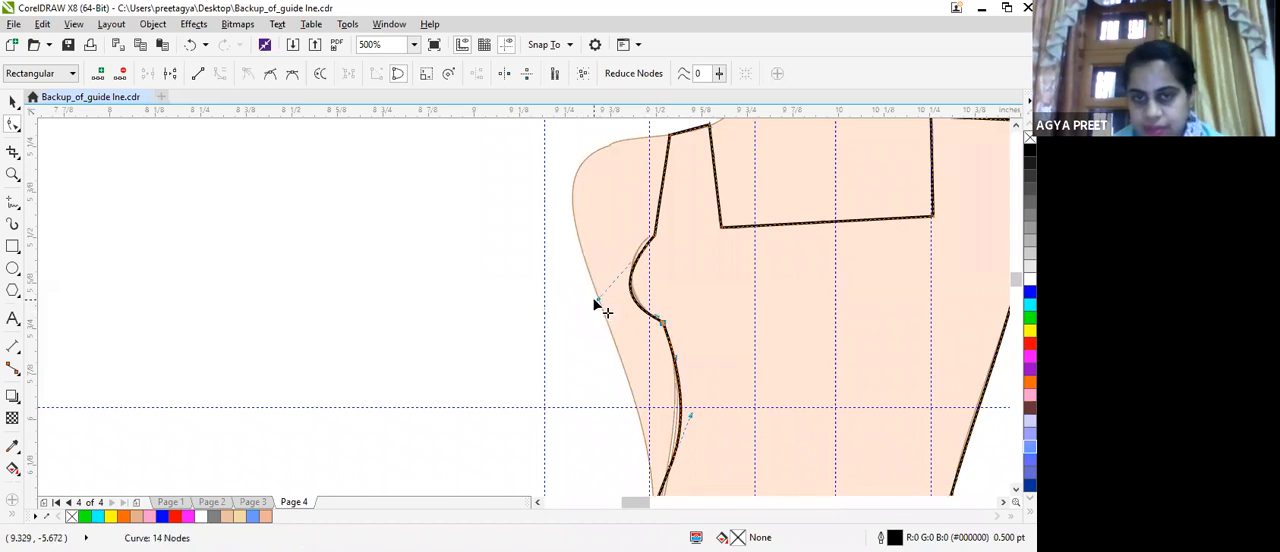
{"action": "left_click_drag", "start_coordinate": [594, 294], "coordinate": [595, 271]}
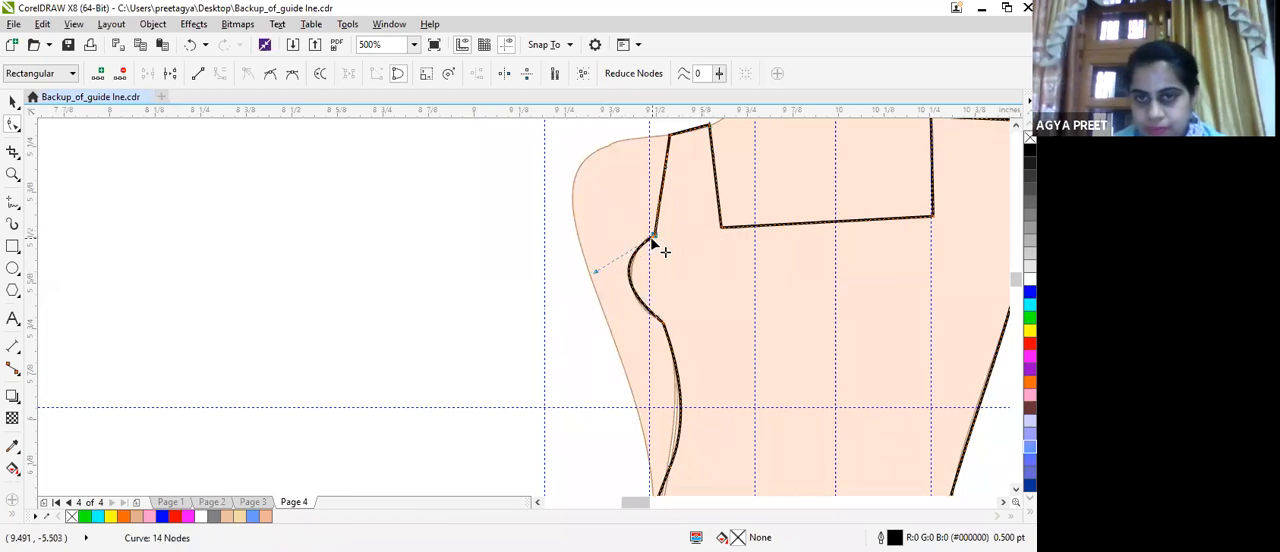
Curve the straight-arm armhole line inward and move its shoulder node outward to the croquis's shoulder edge.
{"action": "left_click", "coordinate": [661, 183]}
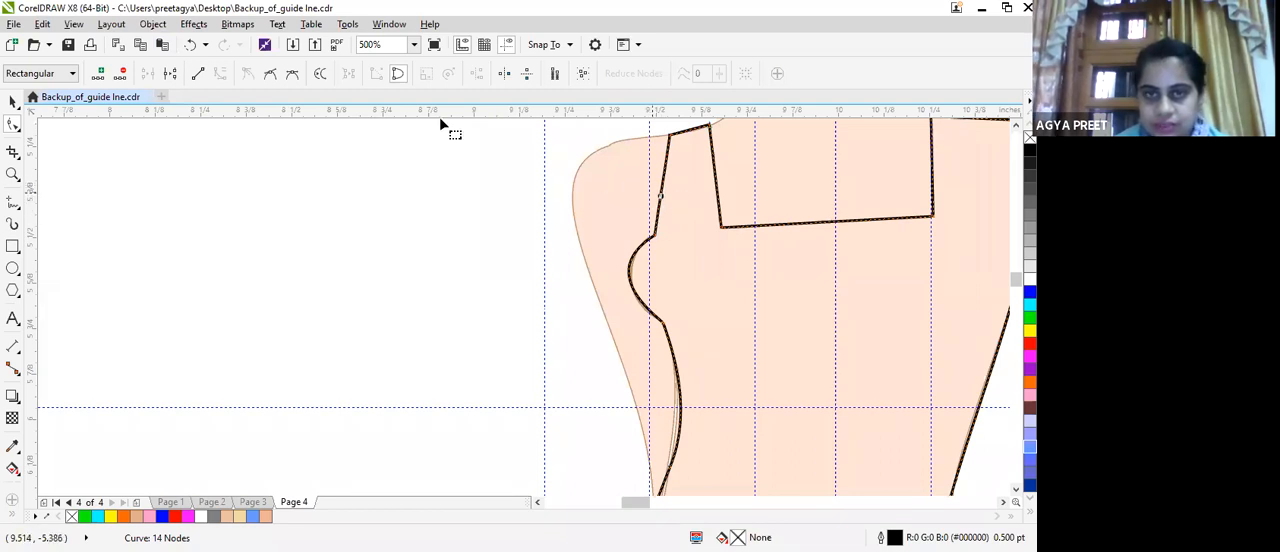
{"action": "left_click_drag", "start_coordinate": [661, 203], "coordinate": [677, 200]}
{"action": "left_click_drag", "start_coordinate": [671, 136], "coordinate": [600, 147]}
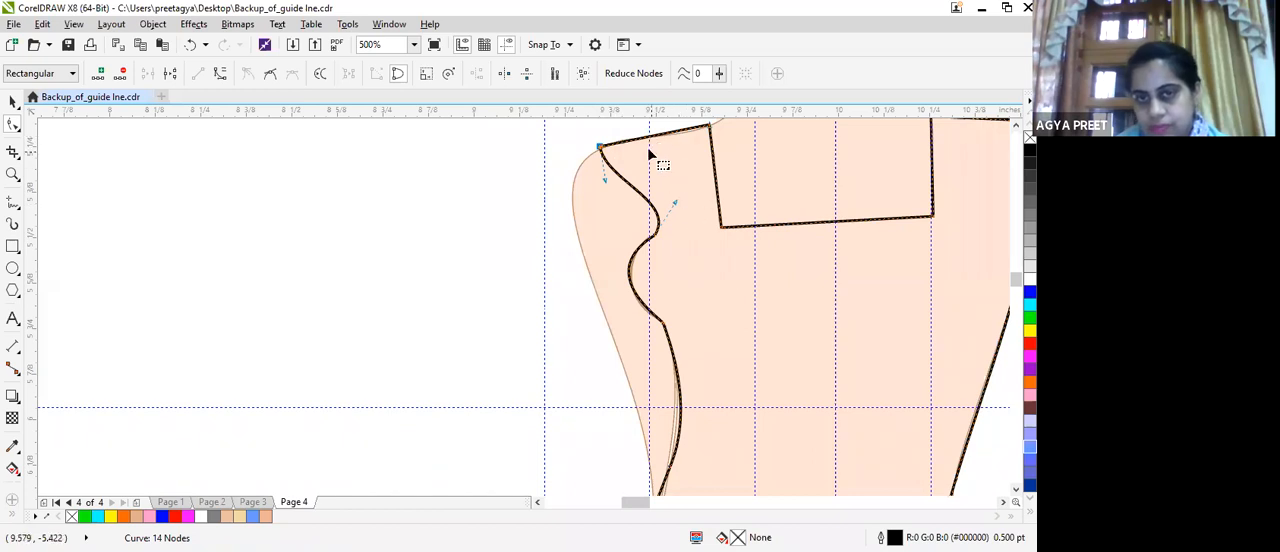
Convert the straight-arm shoulder line to a curve and bend it so it follows the croquis's shoulder.
{"action": "left_click", "coordinate": [643, 140]}
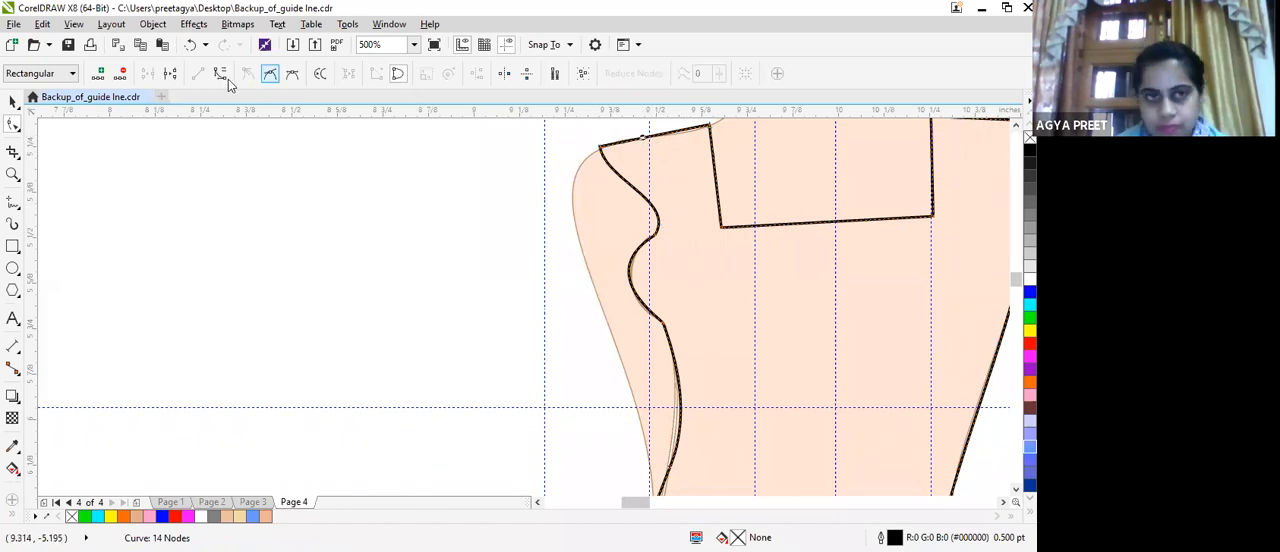
{"action": "left_click", "coordinate": [634, 143]}
{"action": "left_click_drag", "start_coordinate": [634, 143], "coordinate": [634, 171]}
{"action": "scroll", "coordinate": [684, 222], "scroll_direction": "down", "scroll_amount": 1}
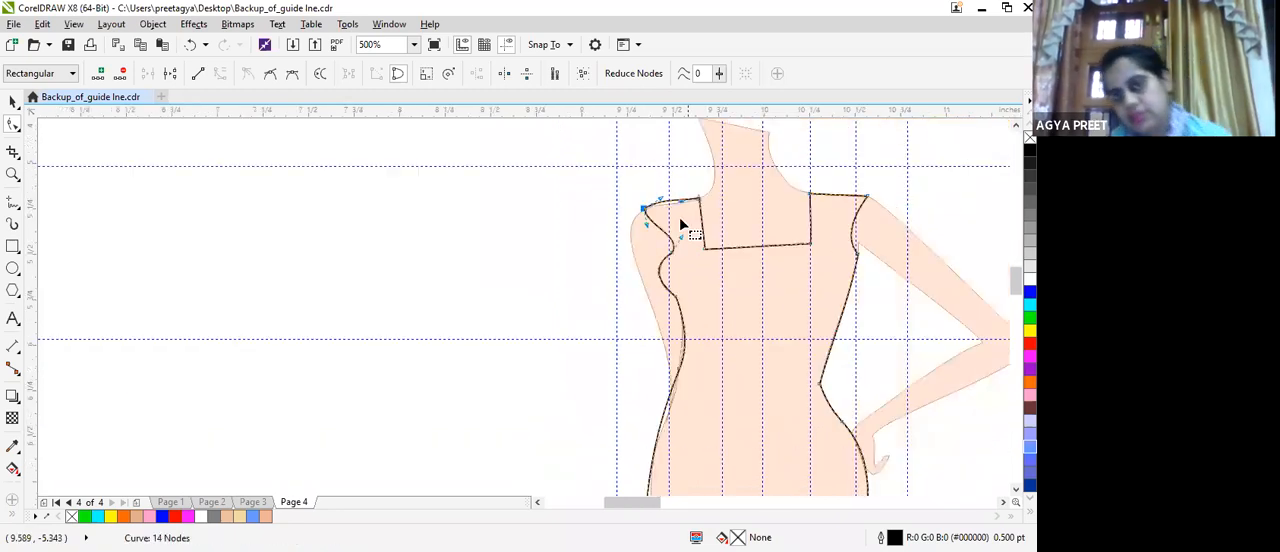
Fill the finished dress outline with yellow and check how it fits the croquis.
{"action": "scroll", "coordinate": [694, 226], "scroll_direction": "down", "scroll_amount": 1}
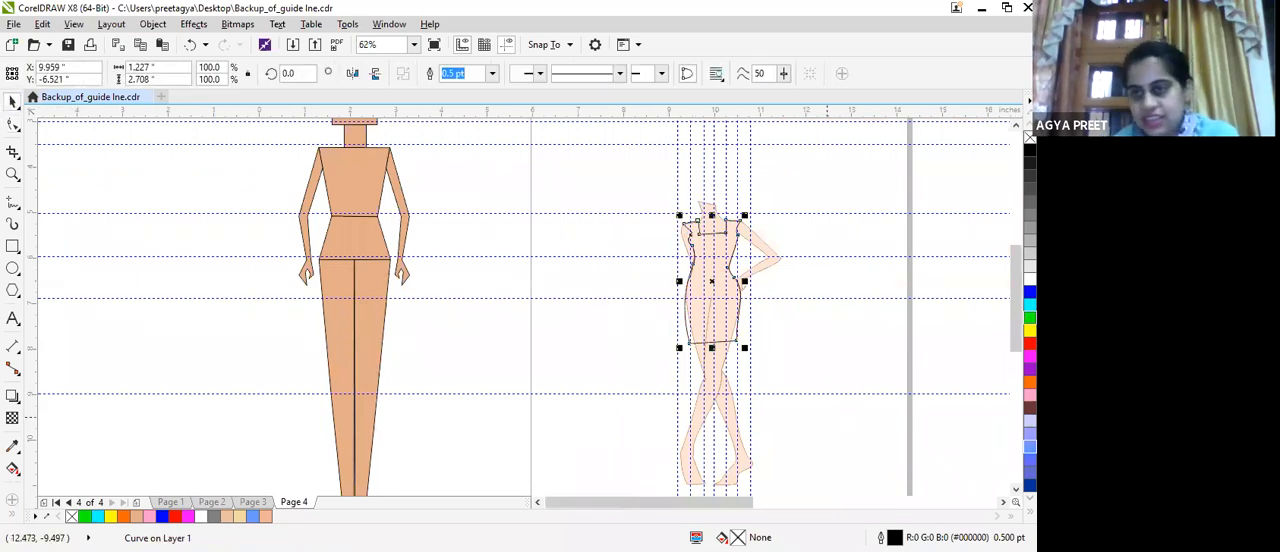
{"action": "left_click", "coordinate": [1030, 330]}
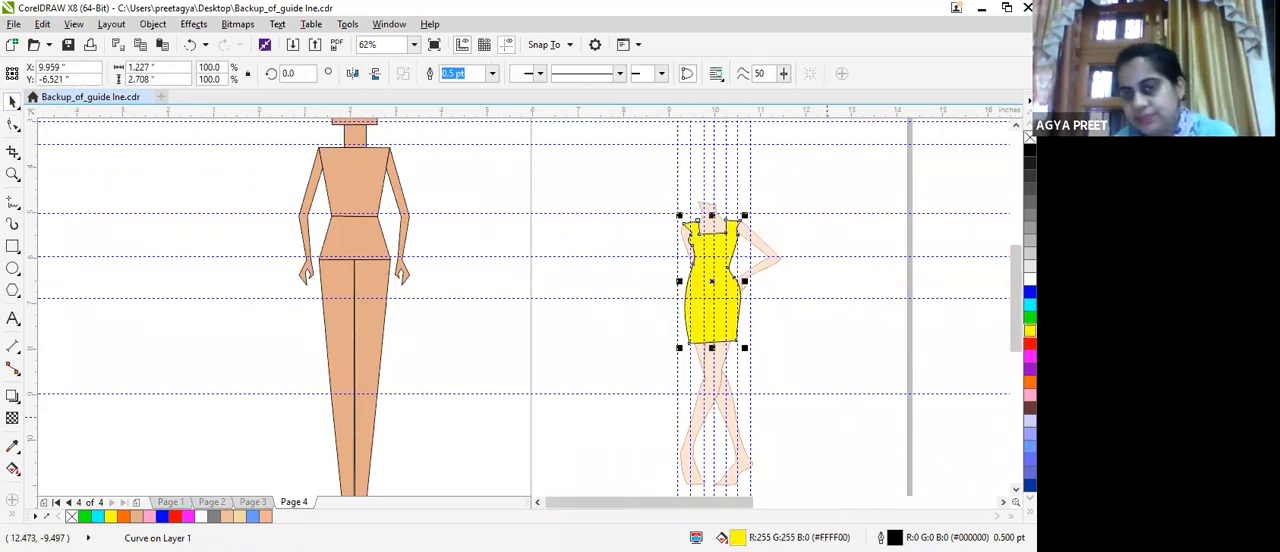
{"action": "scroll", "coordinate": [752, 340], "scroll_direction": "up", "scroll_amount": 2}
{"action": "scroll", "coordinate": [751, 300], "scroll_direction": "down", "scroll_amount": 2}
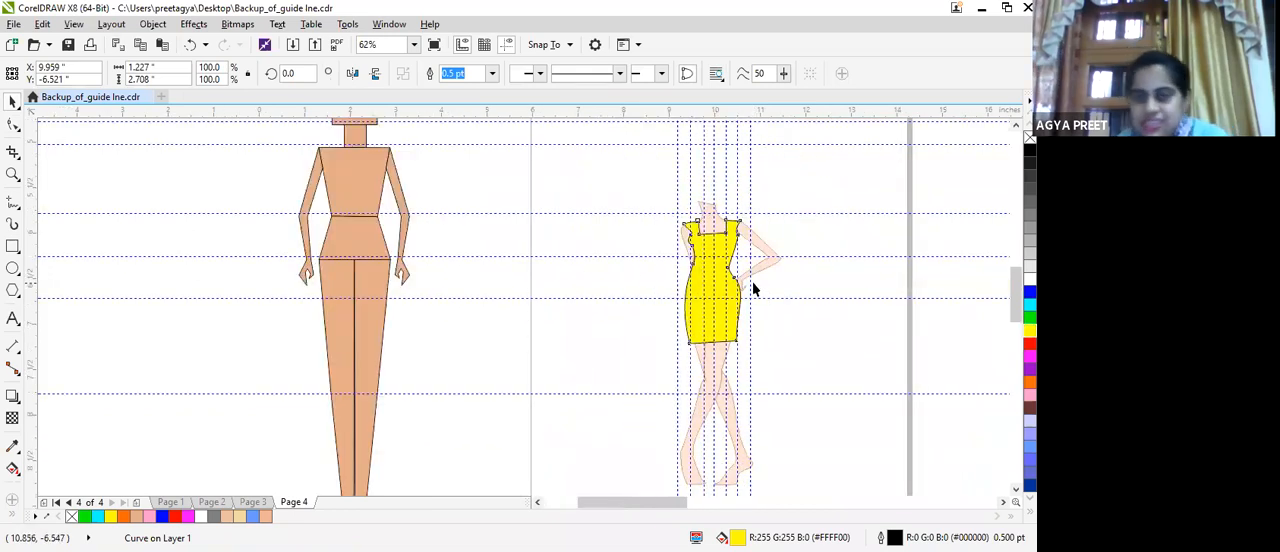
{"action": "scroll", "coordinate": [752, 281], "scroll_direction": "up", "scroll_amount": 1}
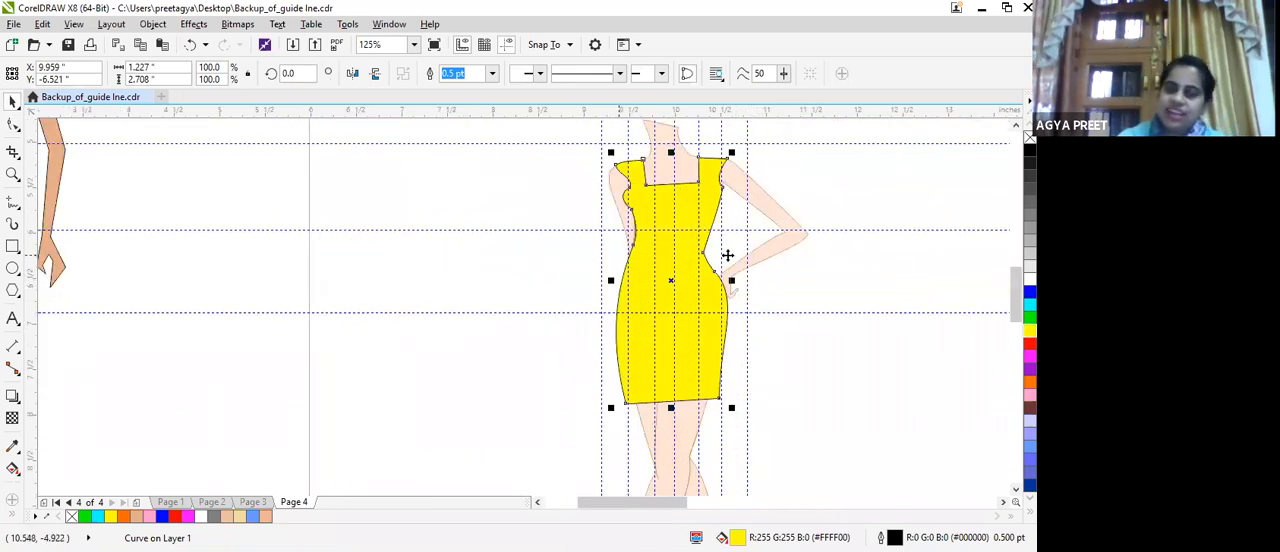
Deselect the dress and switch to Page 2 to view its croquis figures.
{"action": "left_click", "coordinate": [418, 240]}
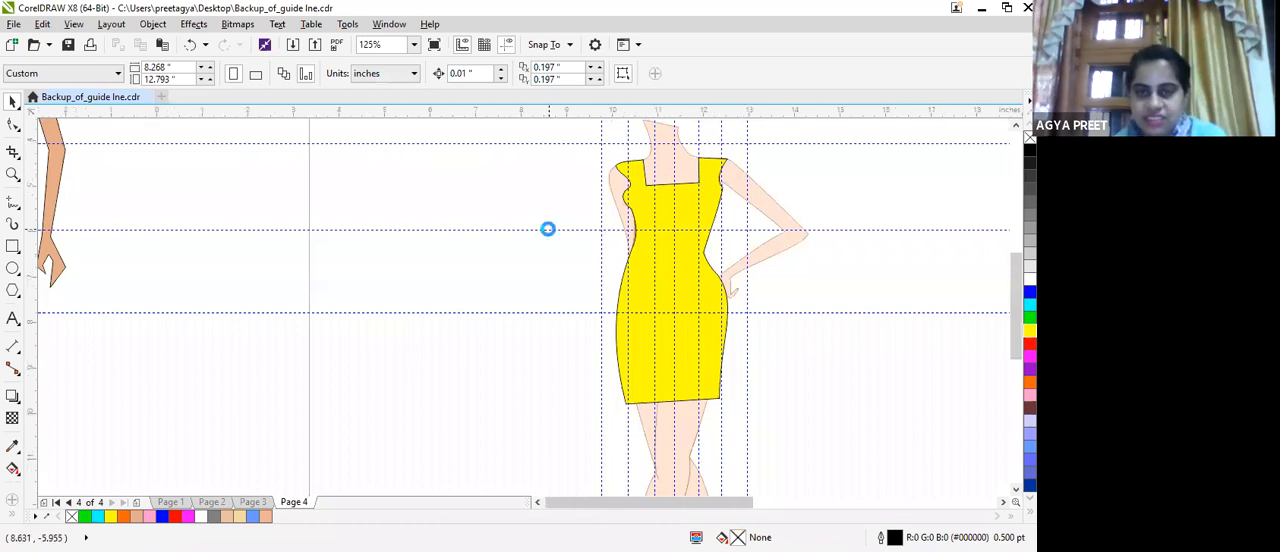
{"action": "scroll", "coordinate": [549, 229], "scroll_direction": "down", "scroll_amount": 4}
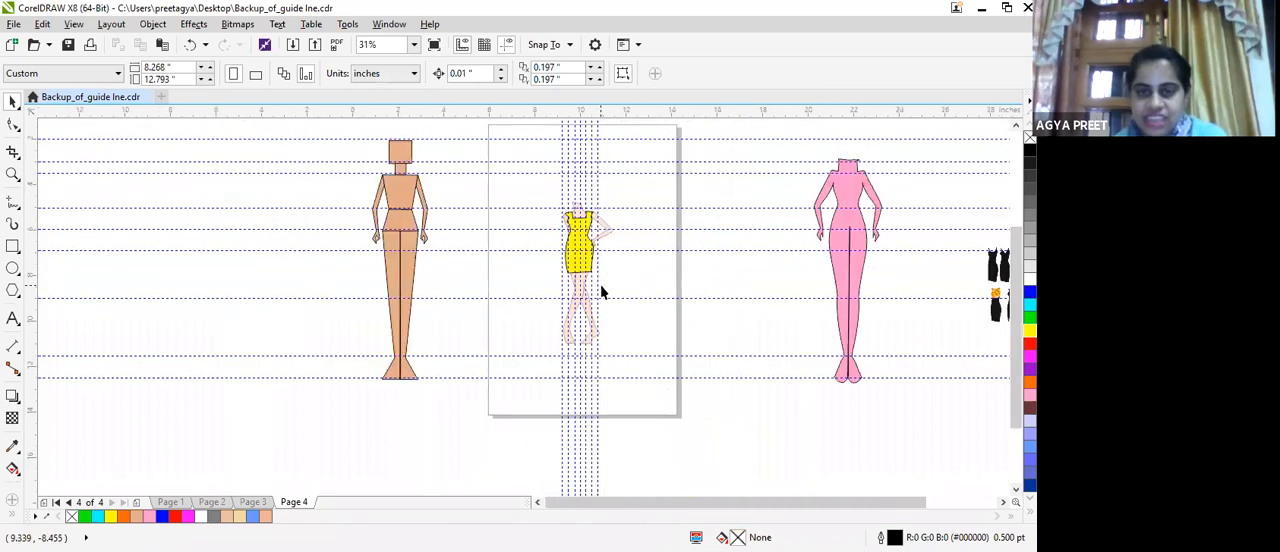
{"action": "left_click", "coordinate": [210, 502]}
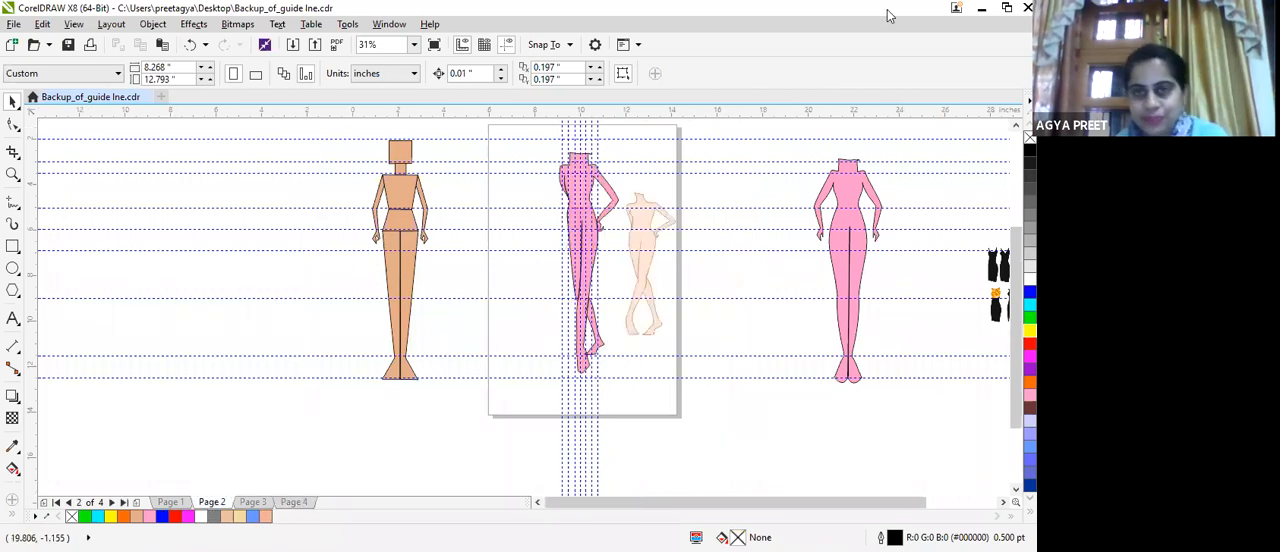